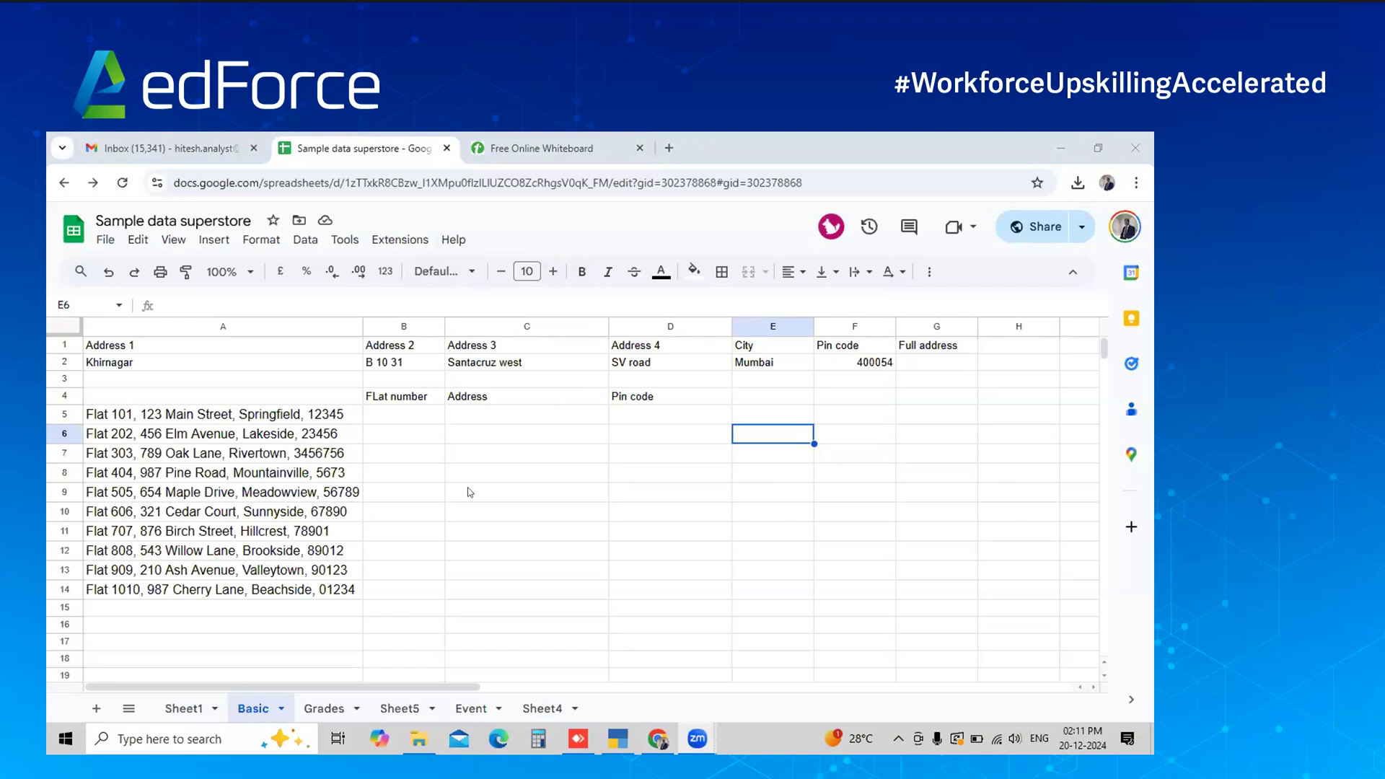
# Look over the File > Download formats twice without downloading anything
pyautogui.click(103, 240)
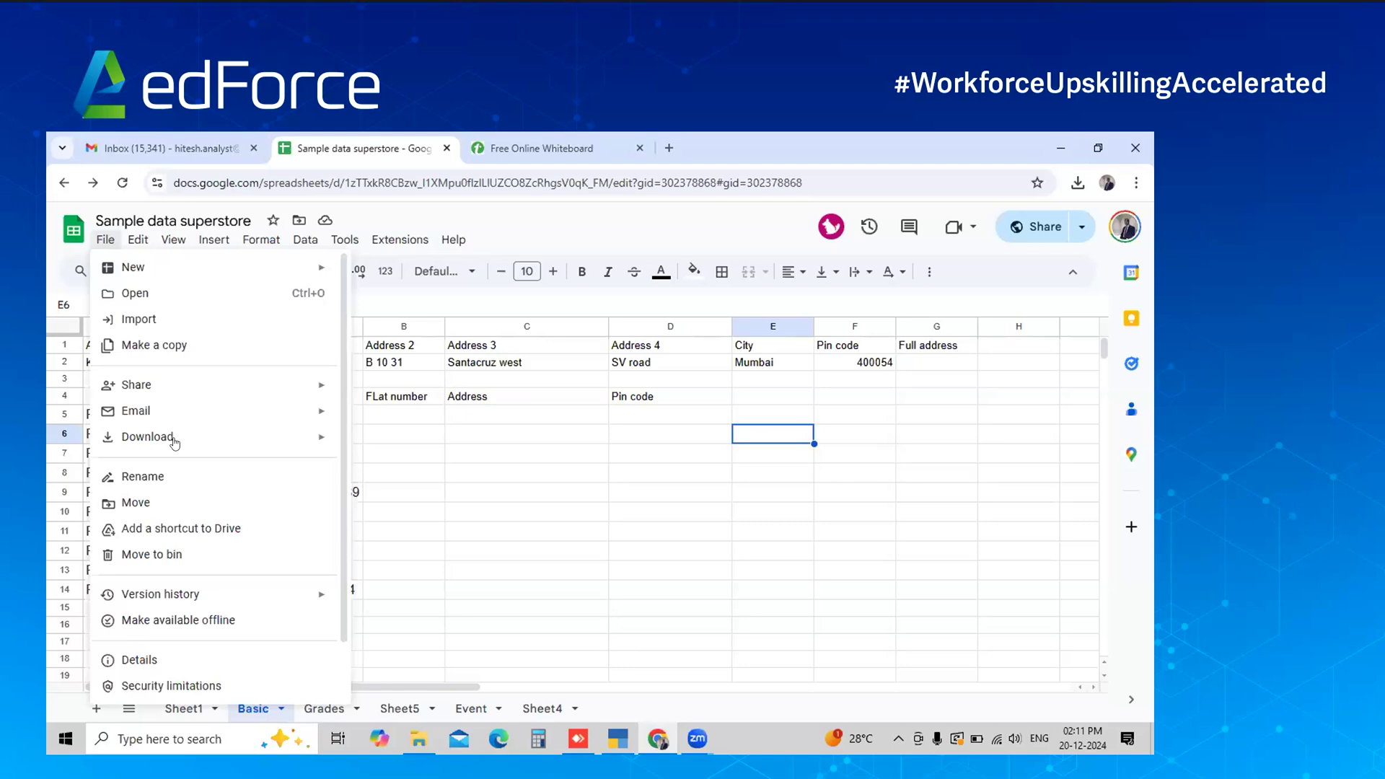
pyautogui.moveTo(174, 442)
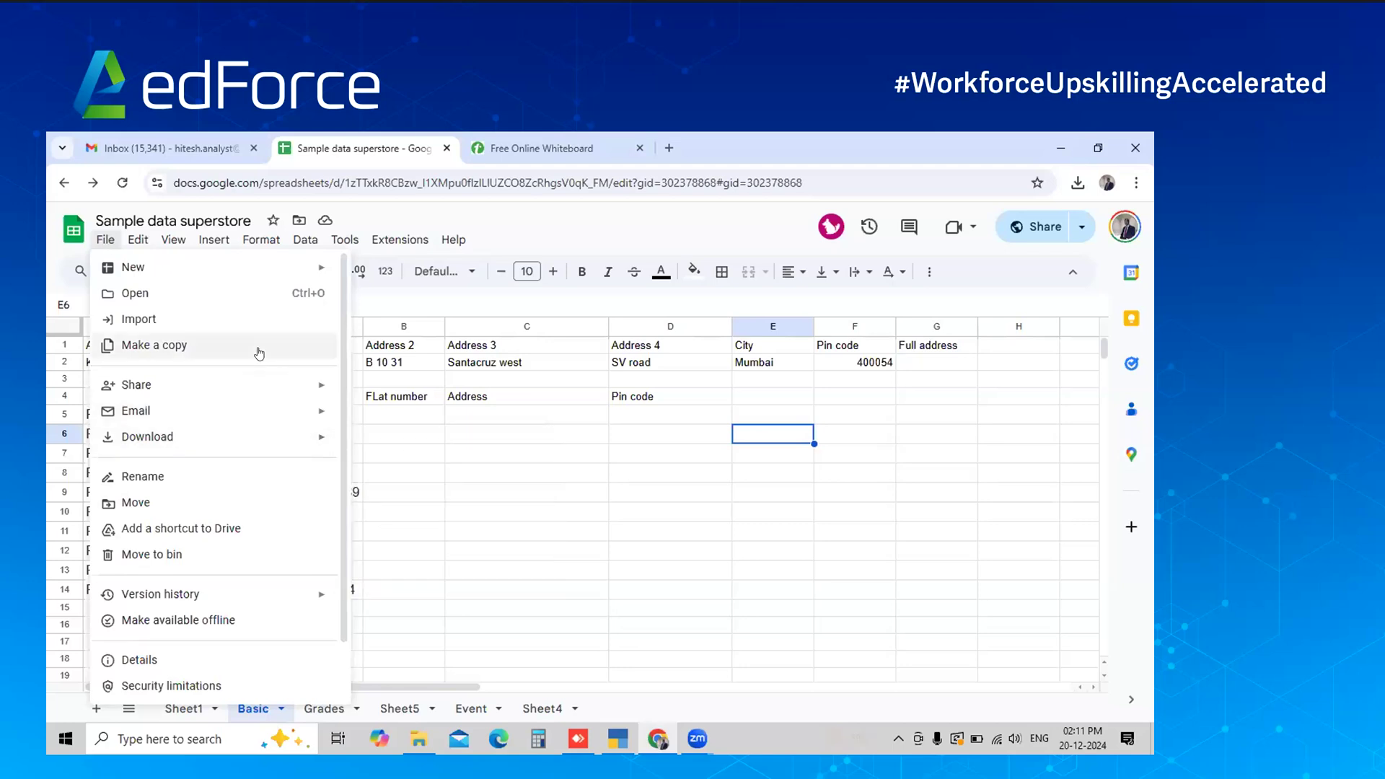
pyautogui.click(438, 220)
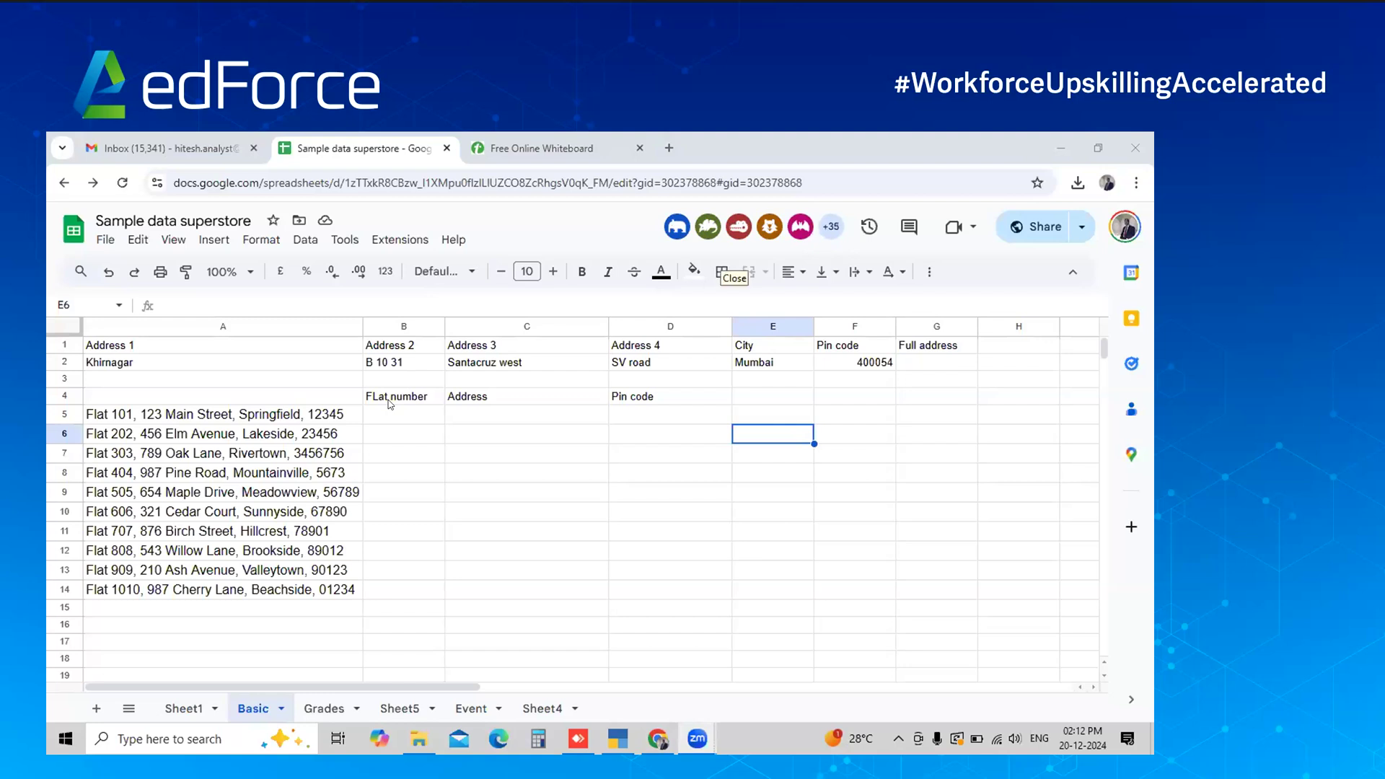
pyautogui.click(107, 242)
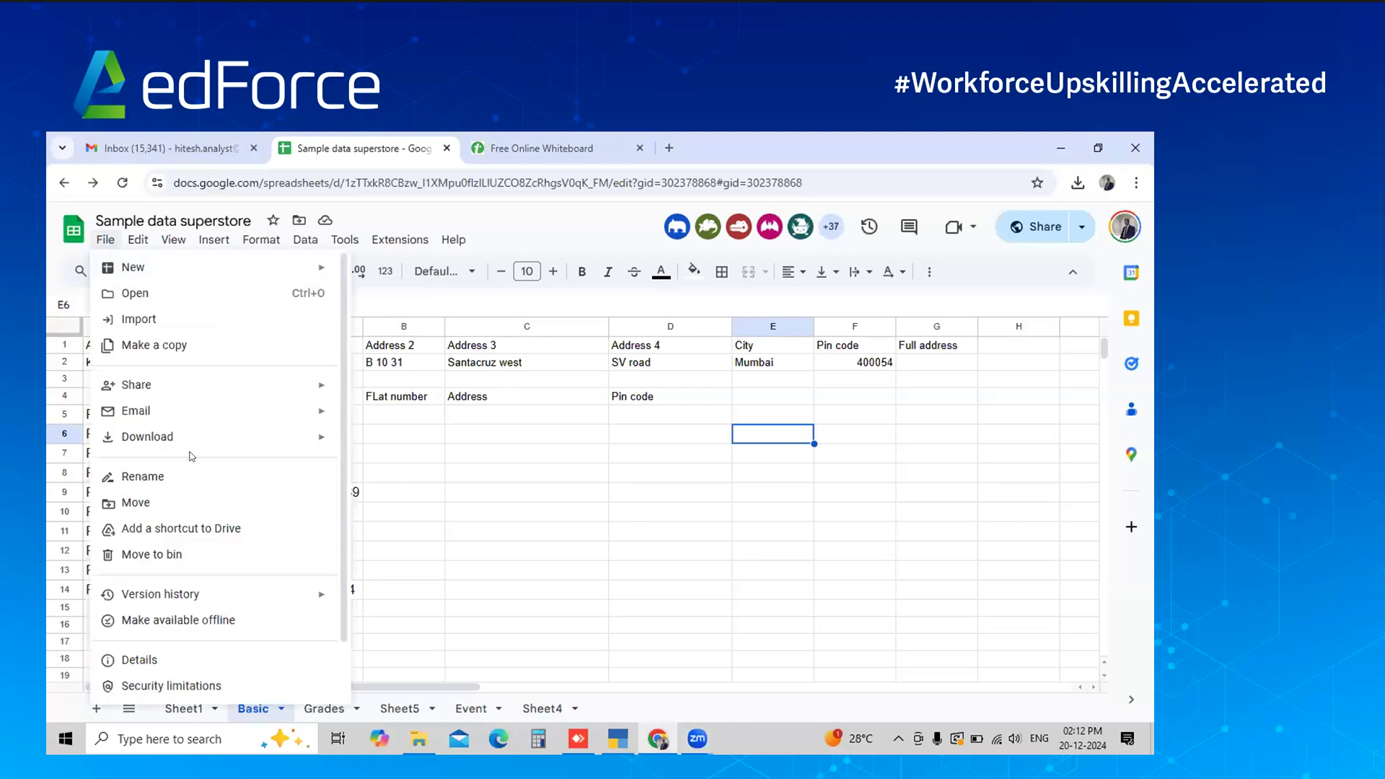
pyautogui.moveTo(274, 438)
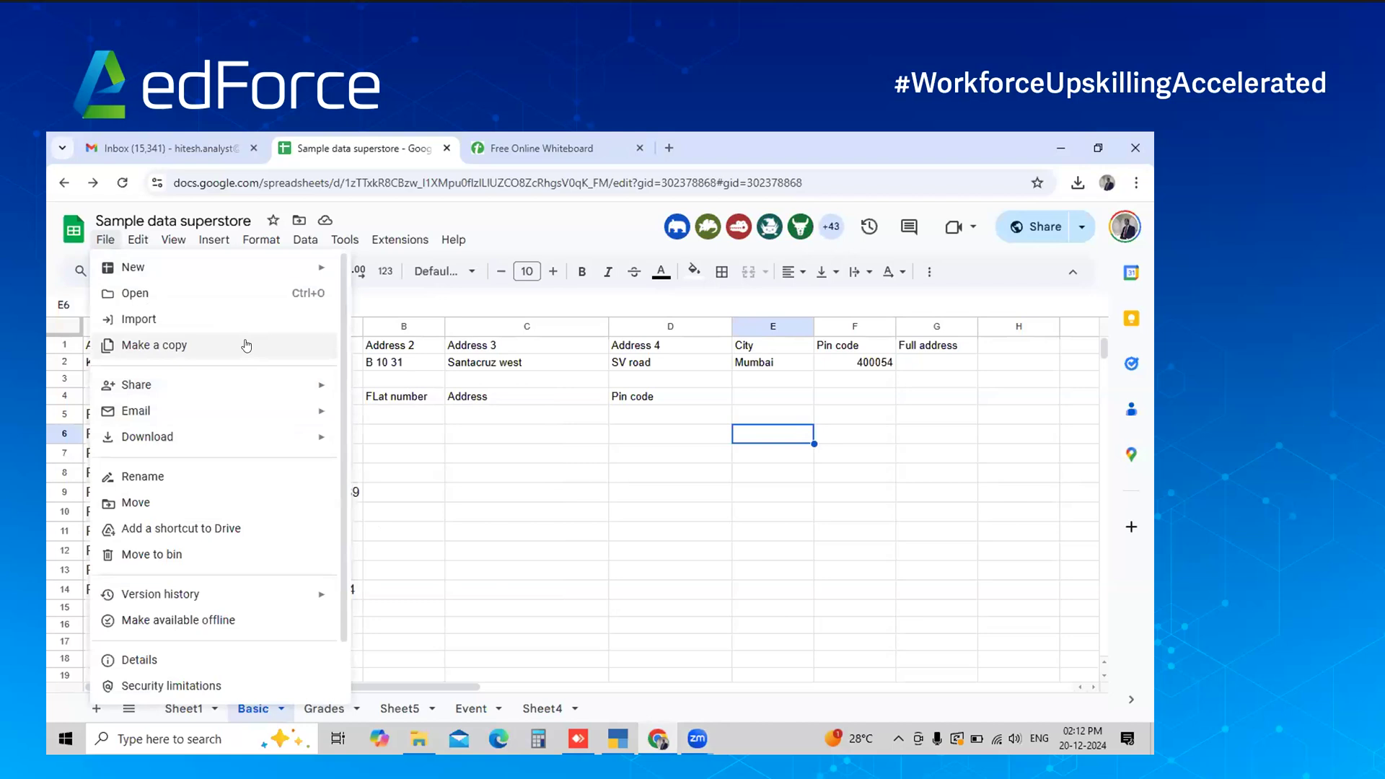
pyautogui.click(441, 456)
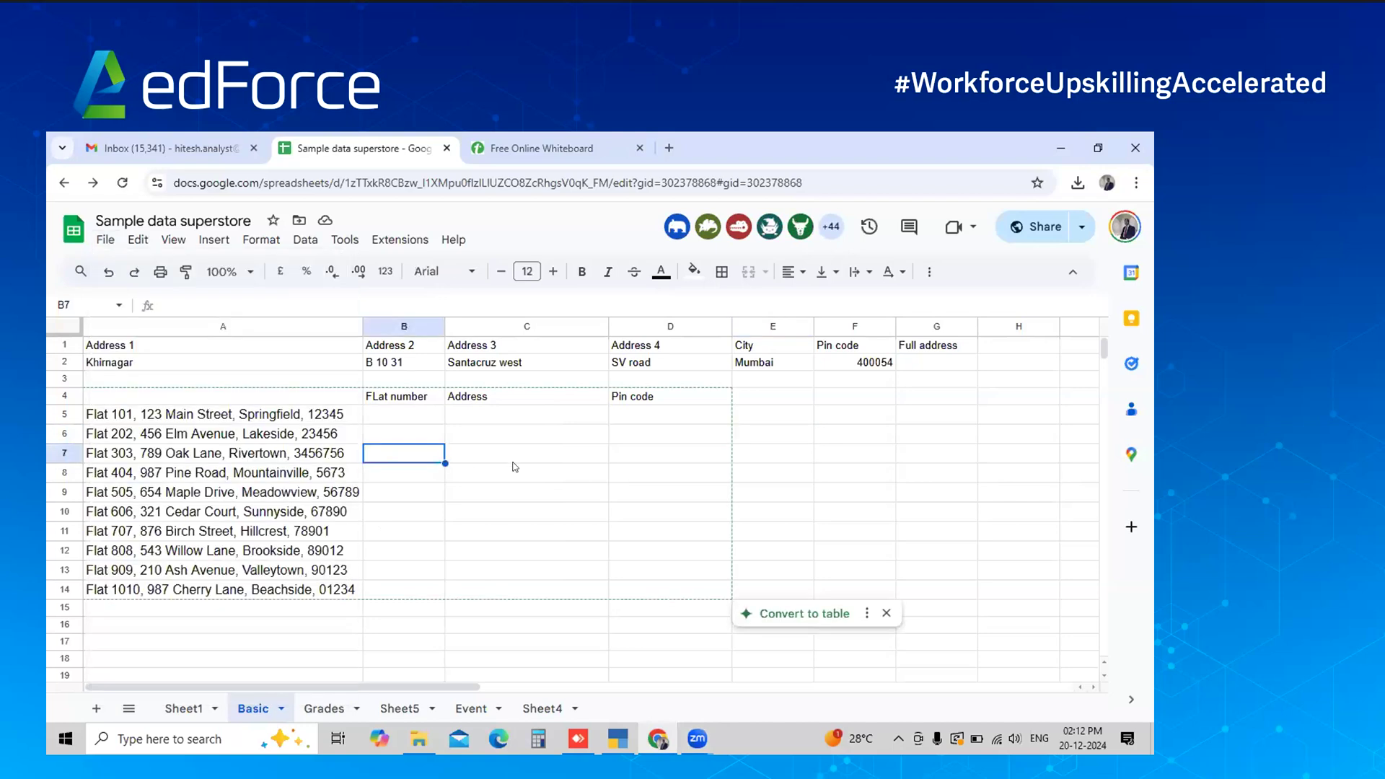
# Select cell E11, then bring up Chrome's three-dot options menu
pyautogui.click(800, 528)
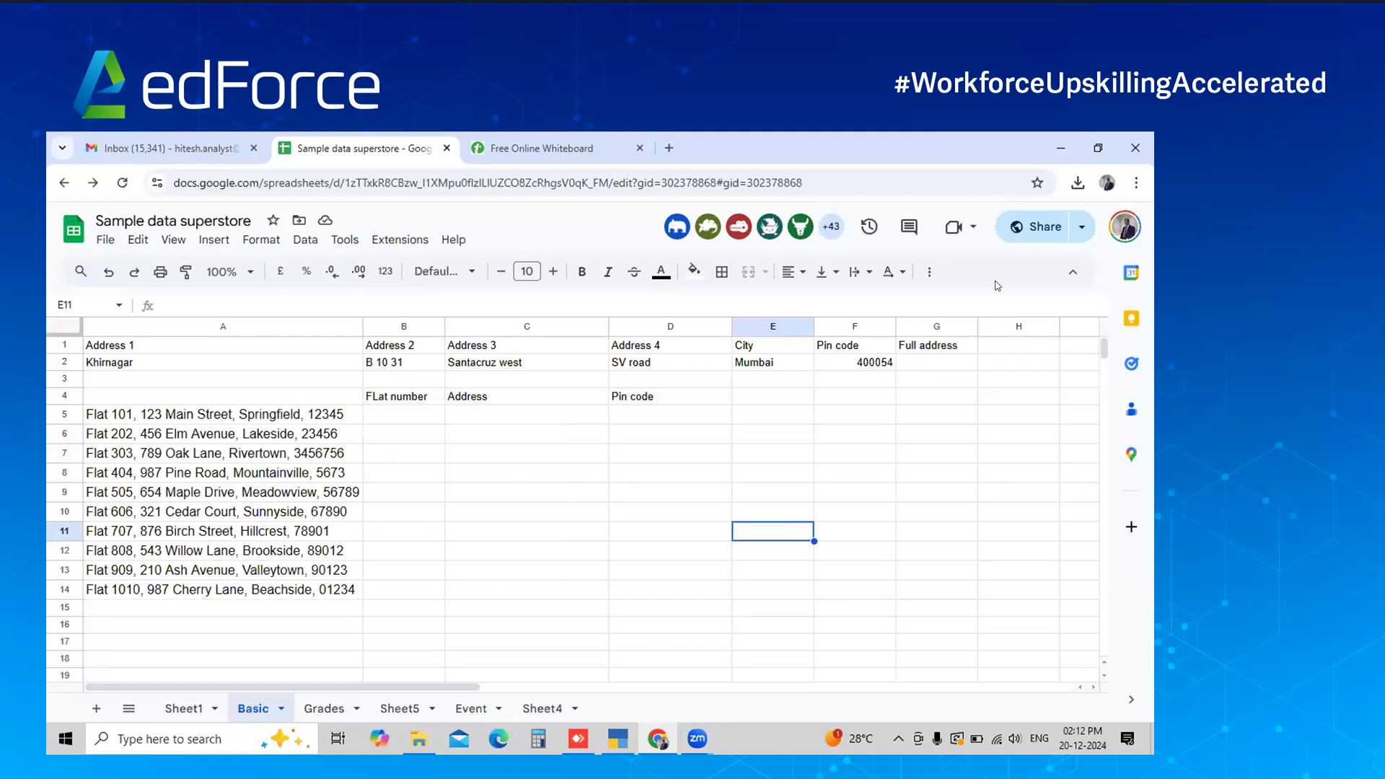
pyautogui.click(1151, 192)
pyautogui.click(1151, 191)
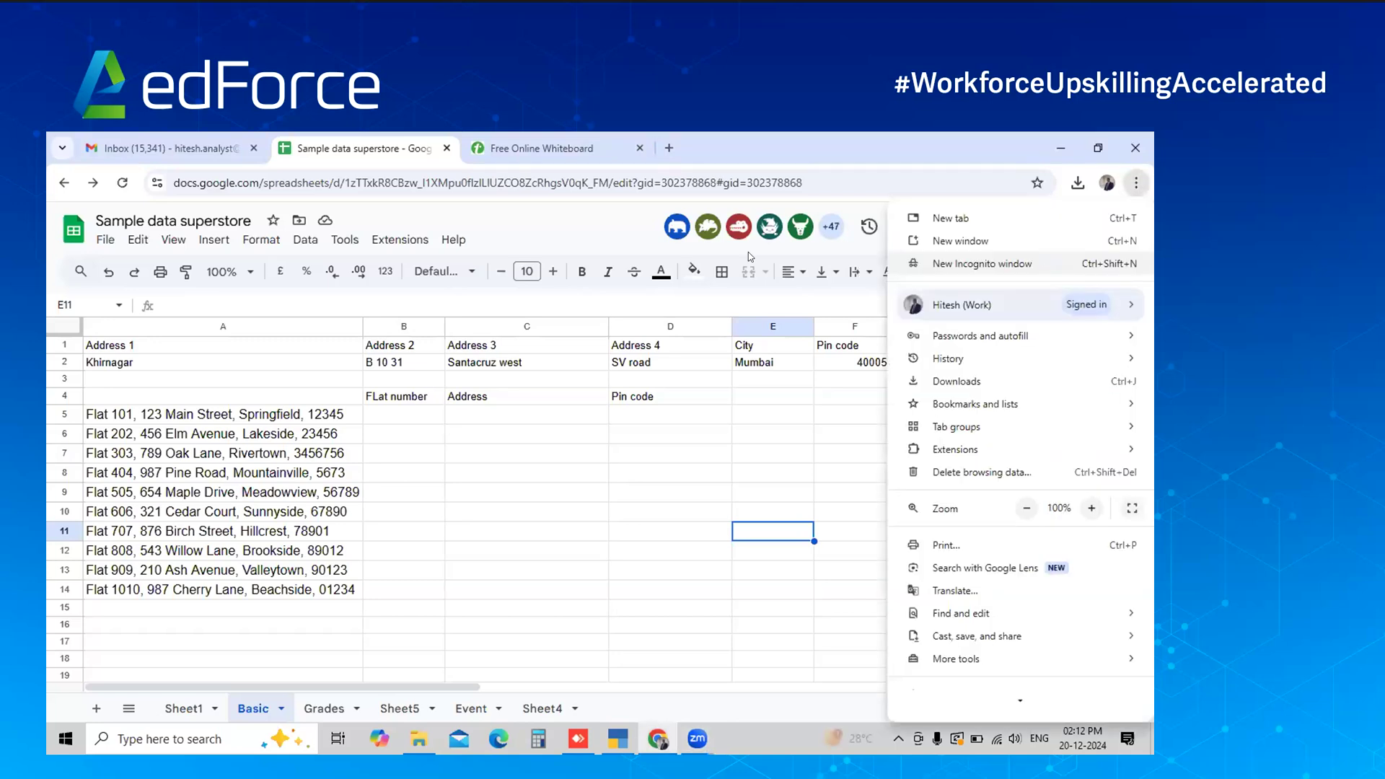
# Open chatgpt.com in a new incognito window with Ctrl+Shift+N
pyautogui.hotkey('ctrl', 'shift', 'n')
pyautogui.write('chatgpt.com')
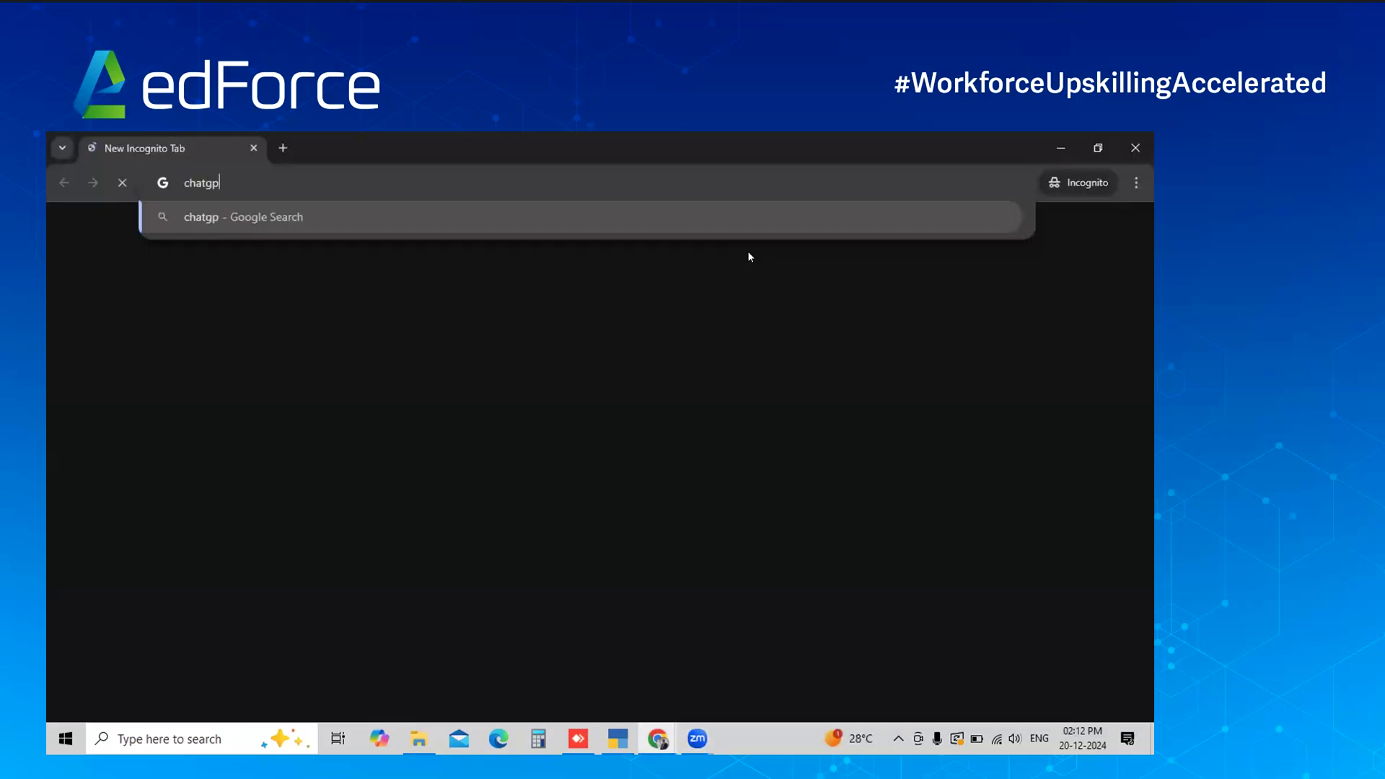
pyautogui.press('Return')
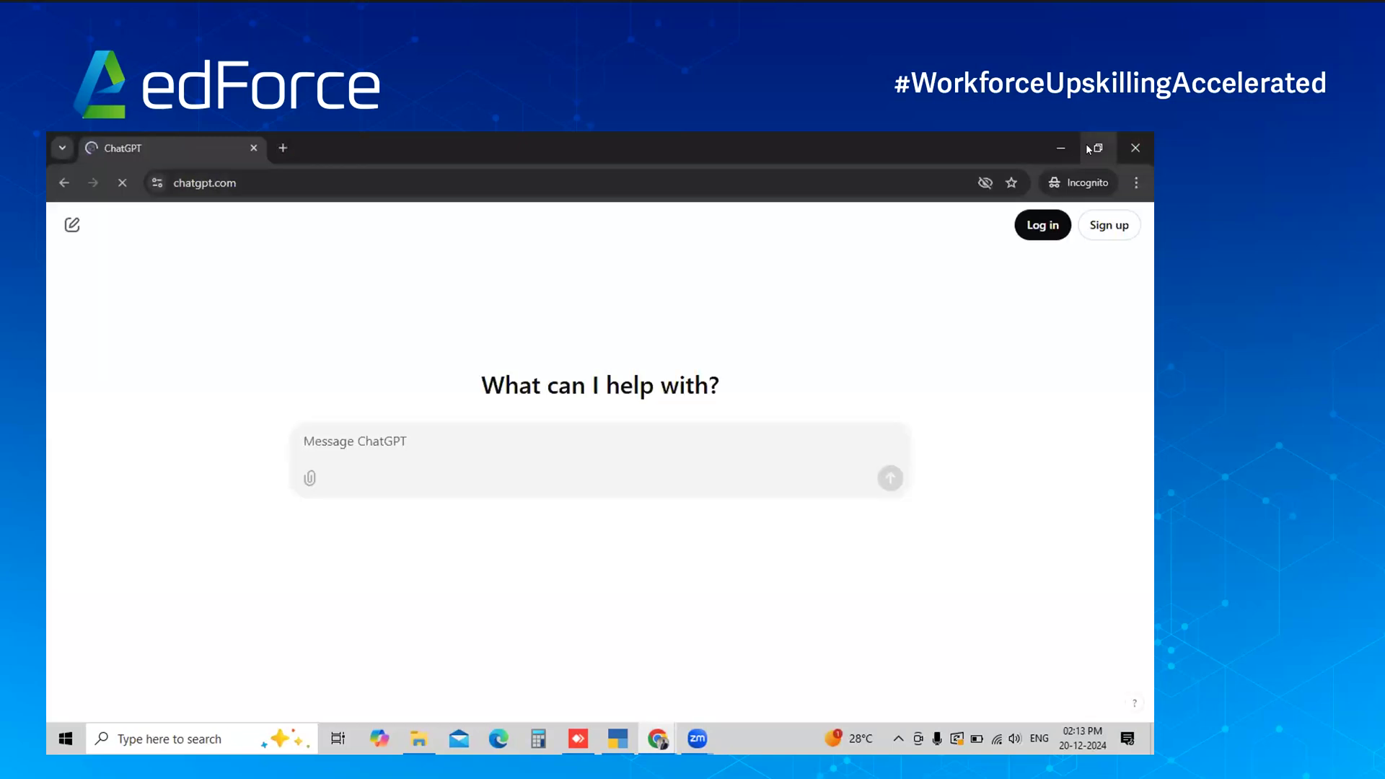
# Restore down the ChatGPT window and narrow it to sit beside the spreadsheet
pyautogui.click(1090, 150)
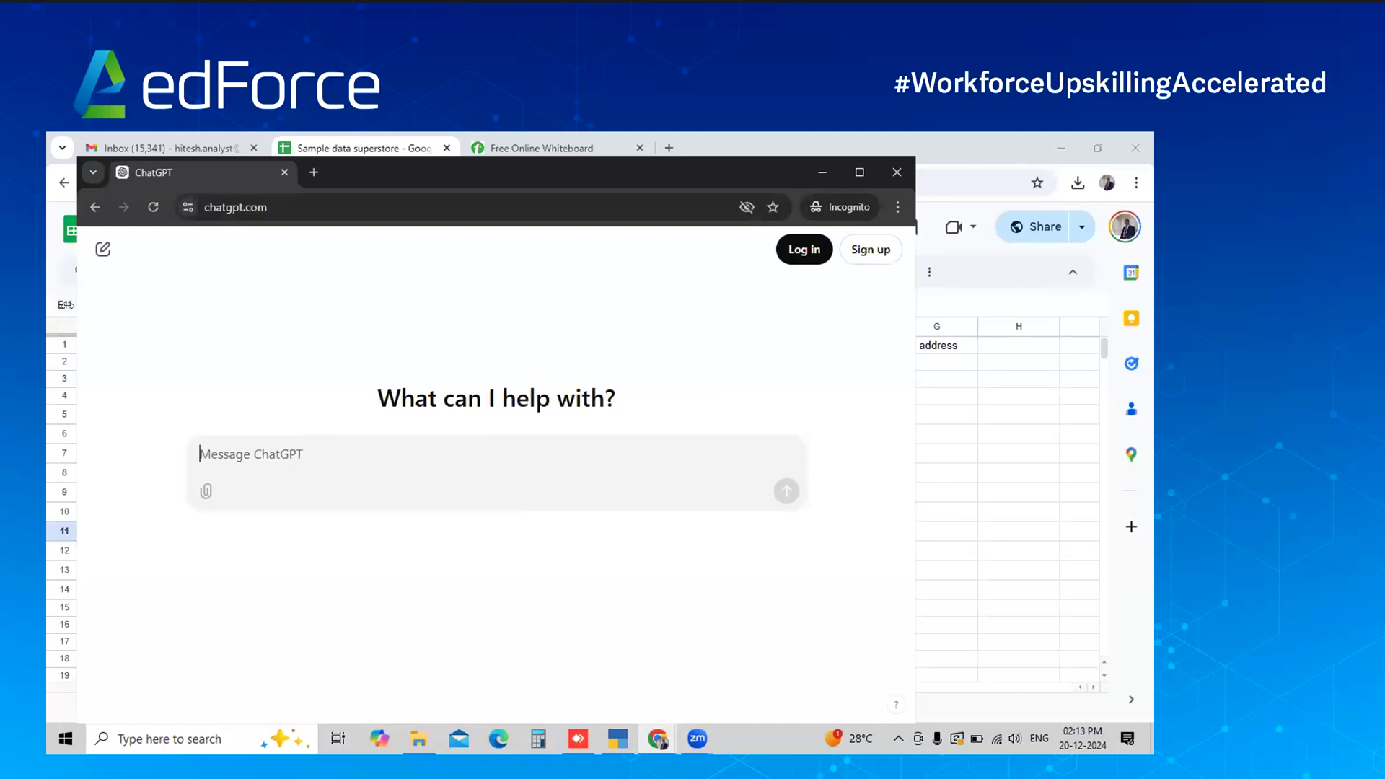
pyautogui.moveTo(73, 305); pyautogui.dragTo(506, 306)
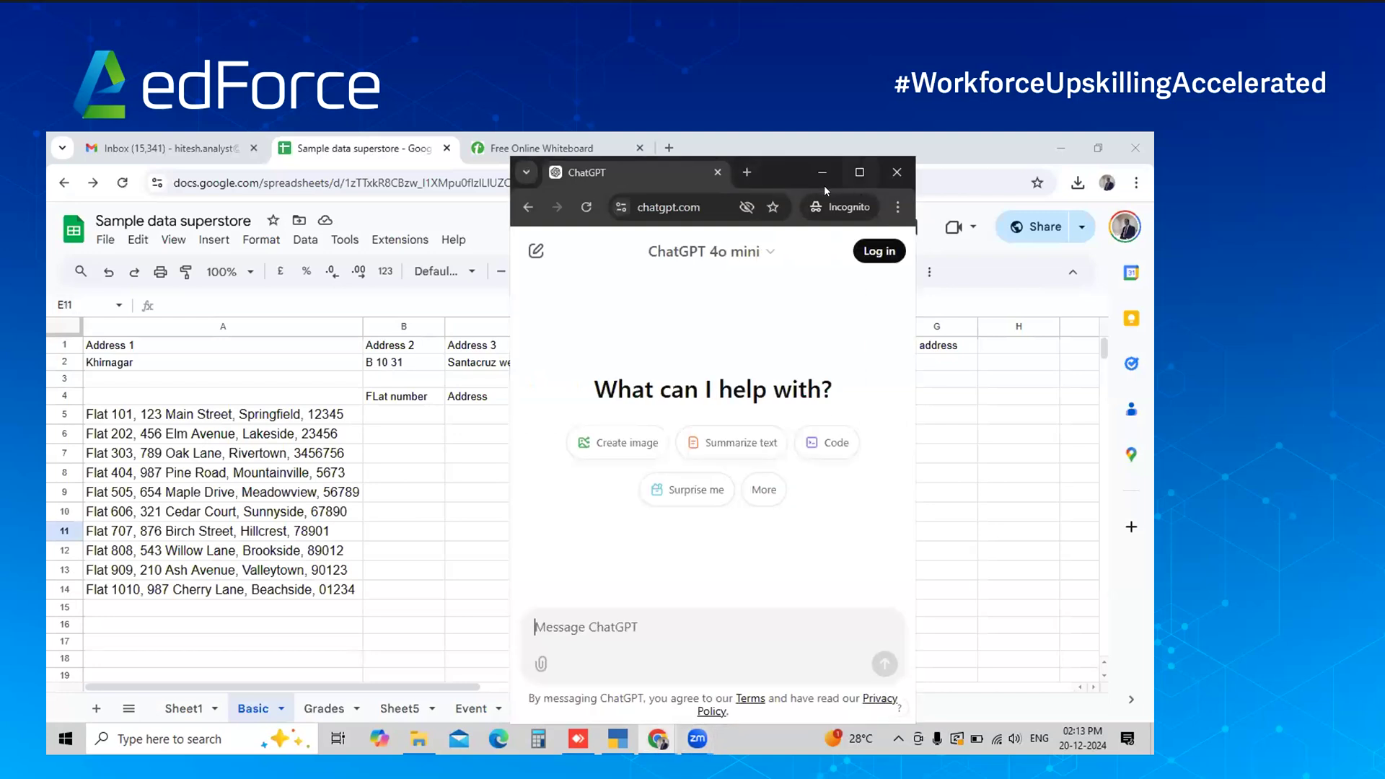
pyautogui.click(741, 216)
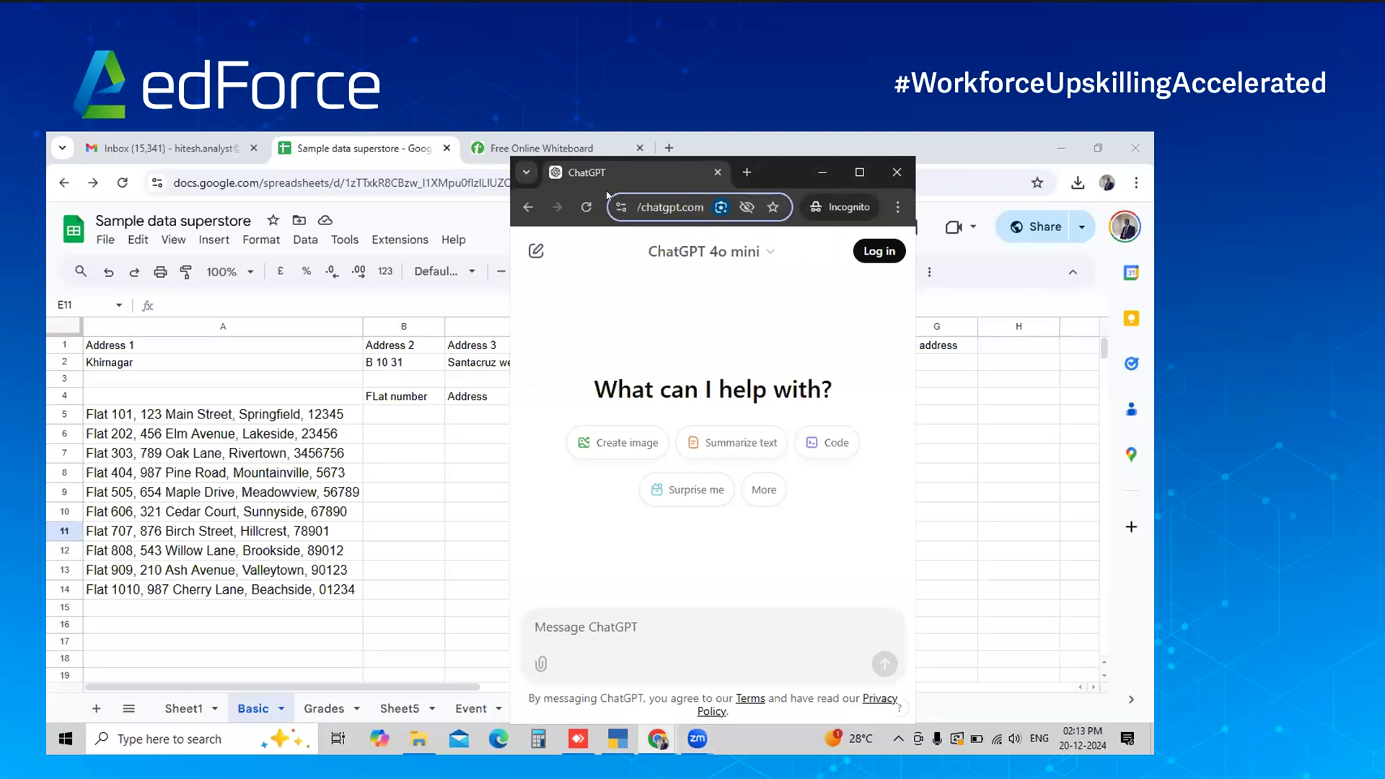
pyautogui.moveTo(665, 169); pyautogui.dragTo(675, 175)
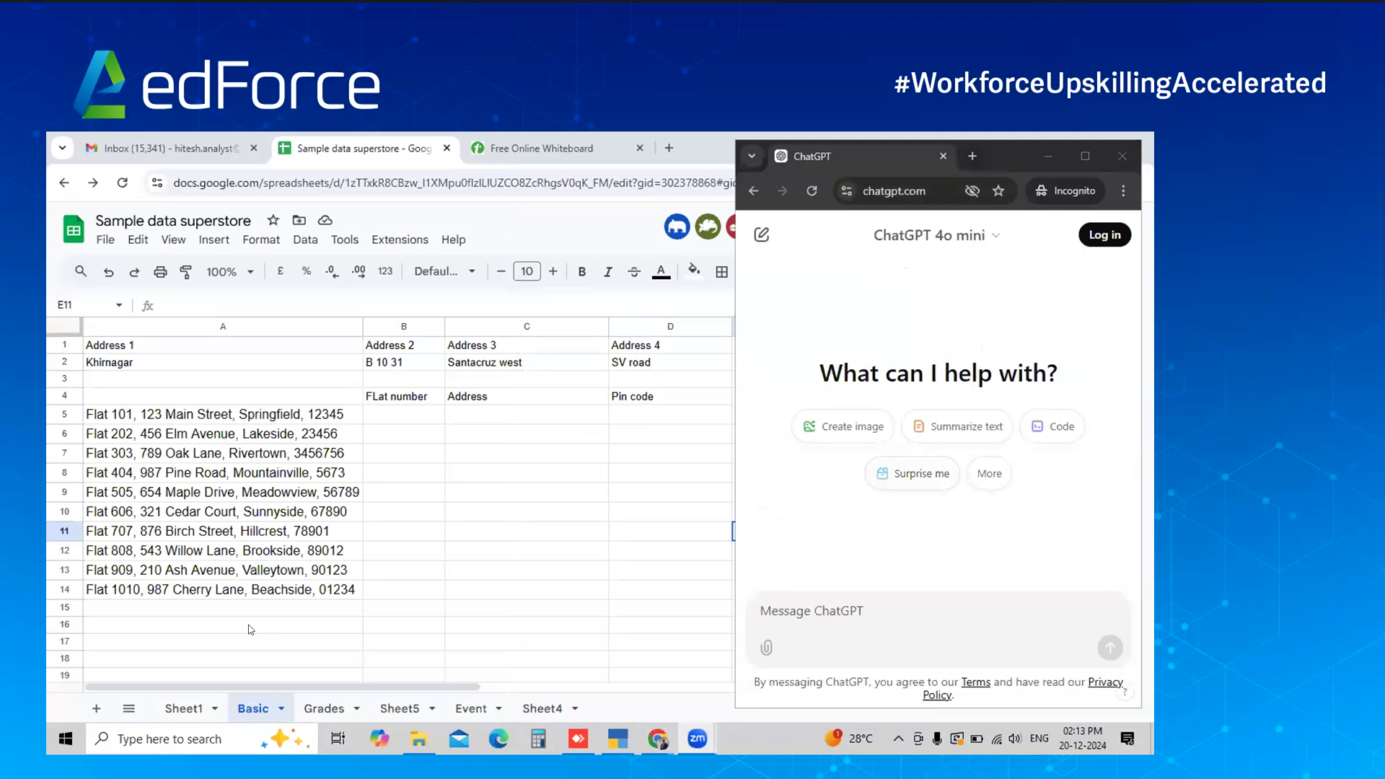
pyautogui.click(850, 635)
# Bring the spreadsheet forward and check Khirnagar in A2 and its Address 1 heading
pyautogui.click(580, 386)
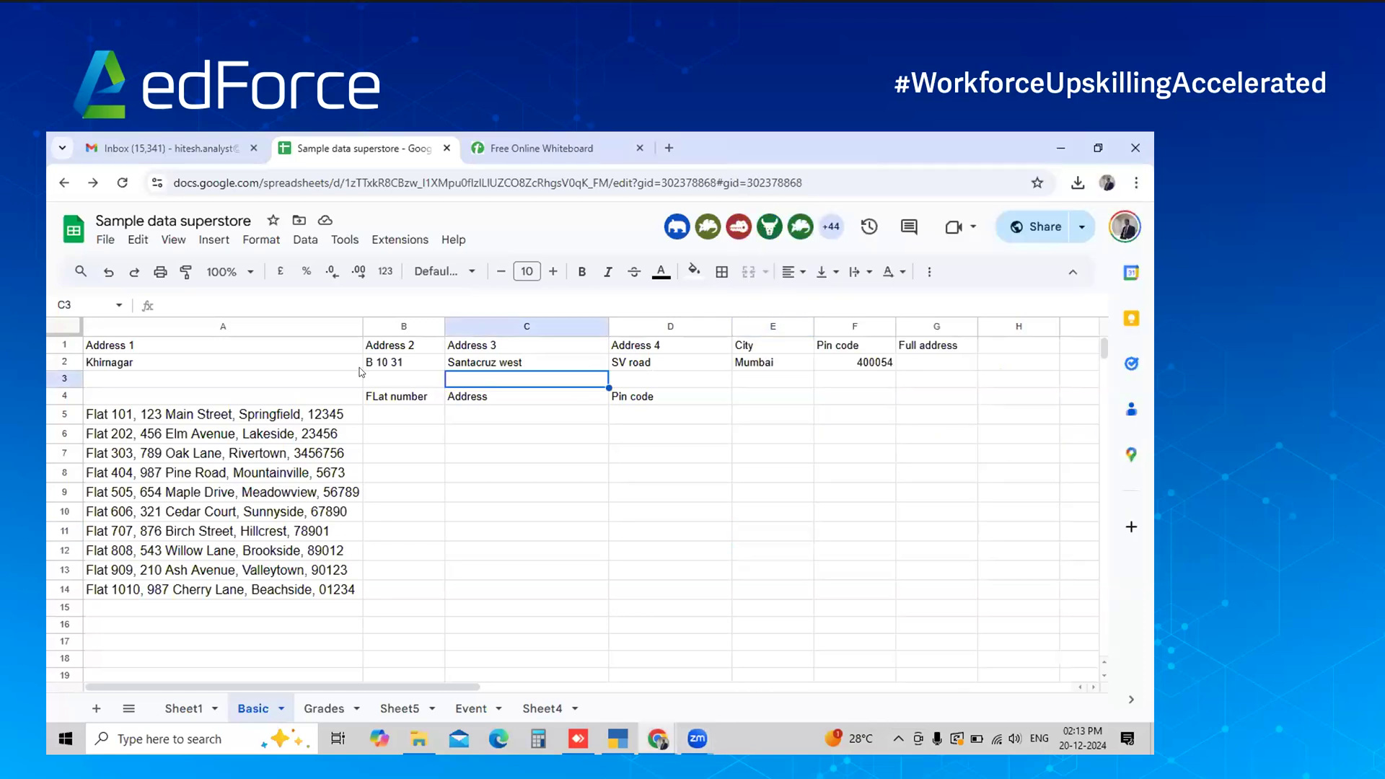
pyautogui.click(302, 369)
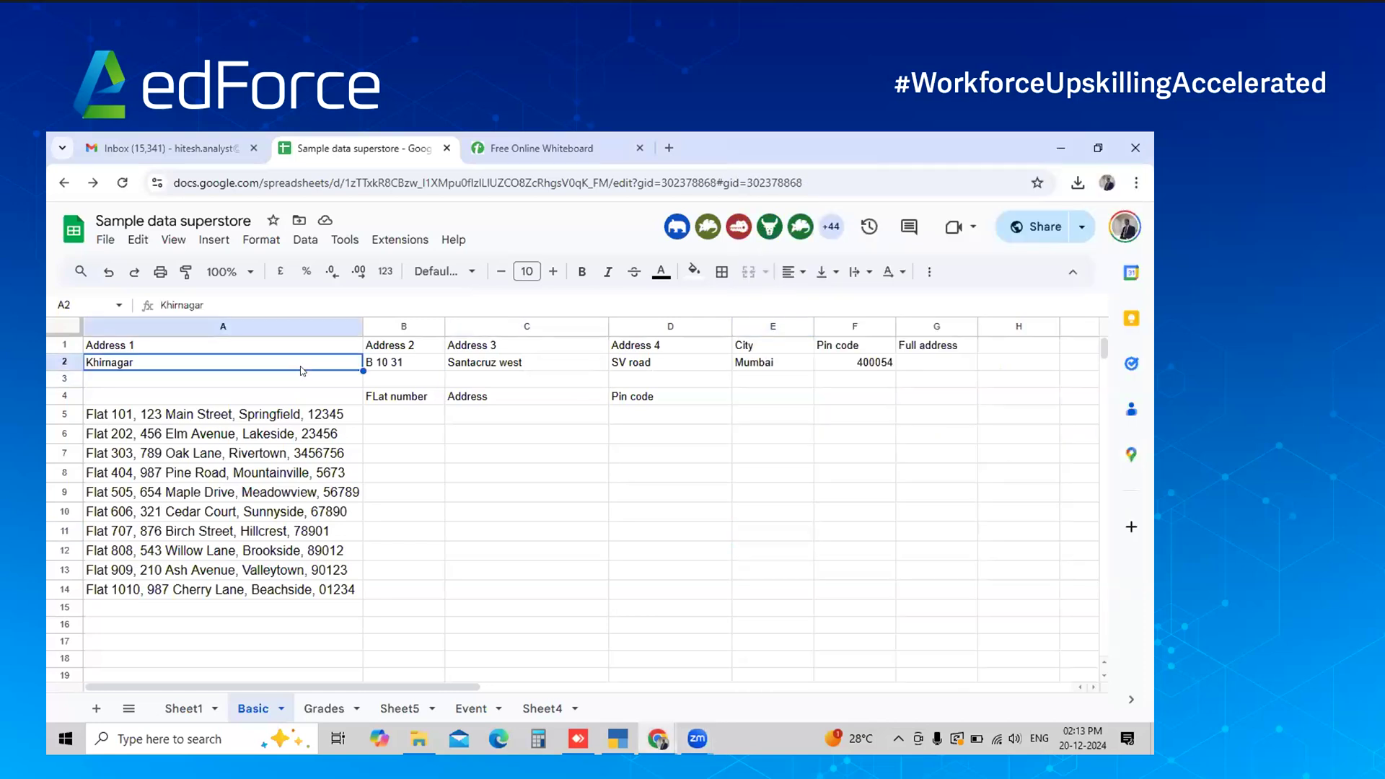
pyautogui.press('Right')
pyautogui.press('Right')
pyautogui.press('Right')
pyautogui.press('Right')
pyautogui.press('Right')
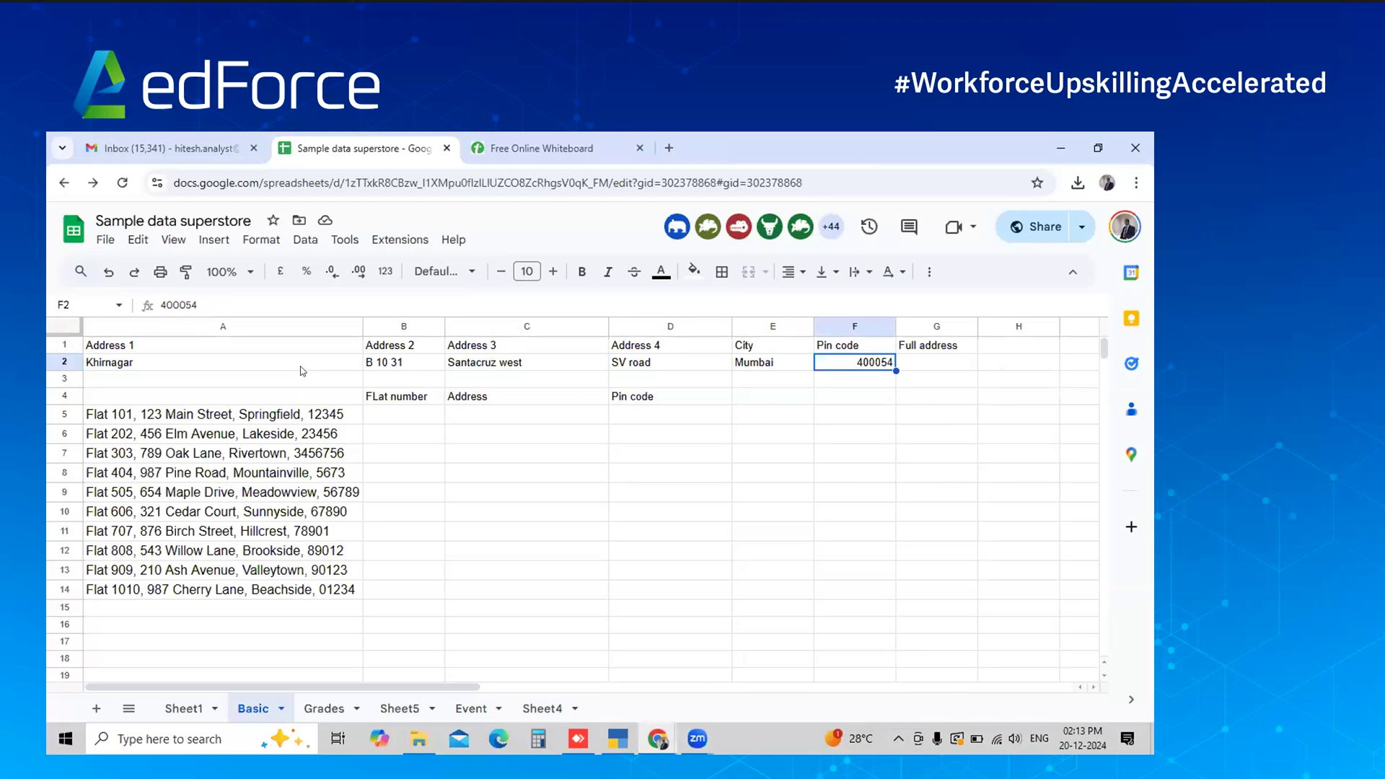
pyautogui.press('Left')
pyautogui.press('Left')
pyautogui.press('Left')
pyautogui.press('Left')
pyautogui.press('Left')
pyautogui.press('Up')
pyautogui.press('Down')
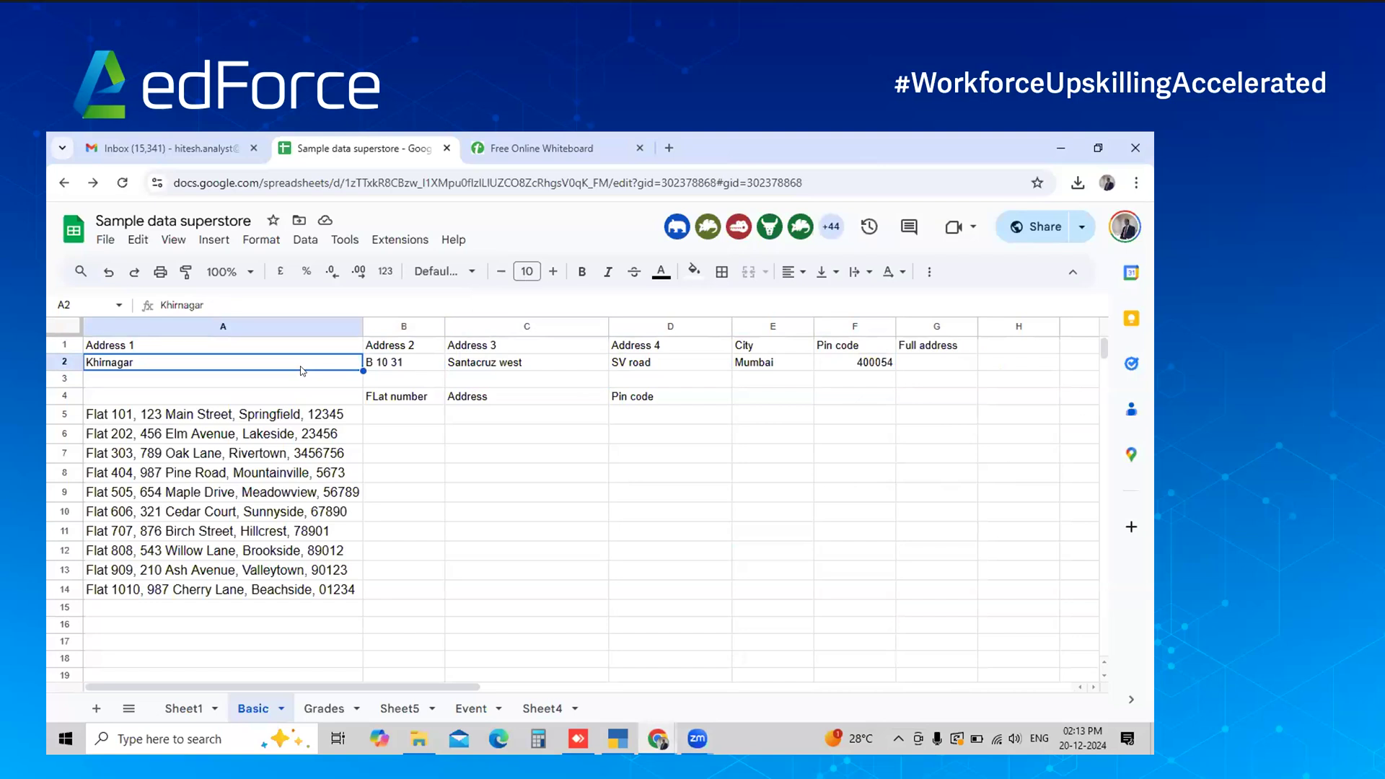
pyautogui.press('Right')
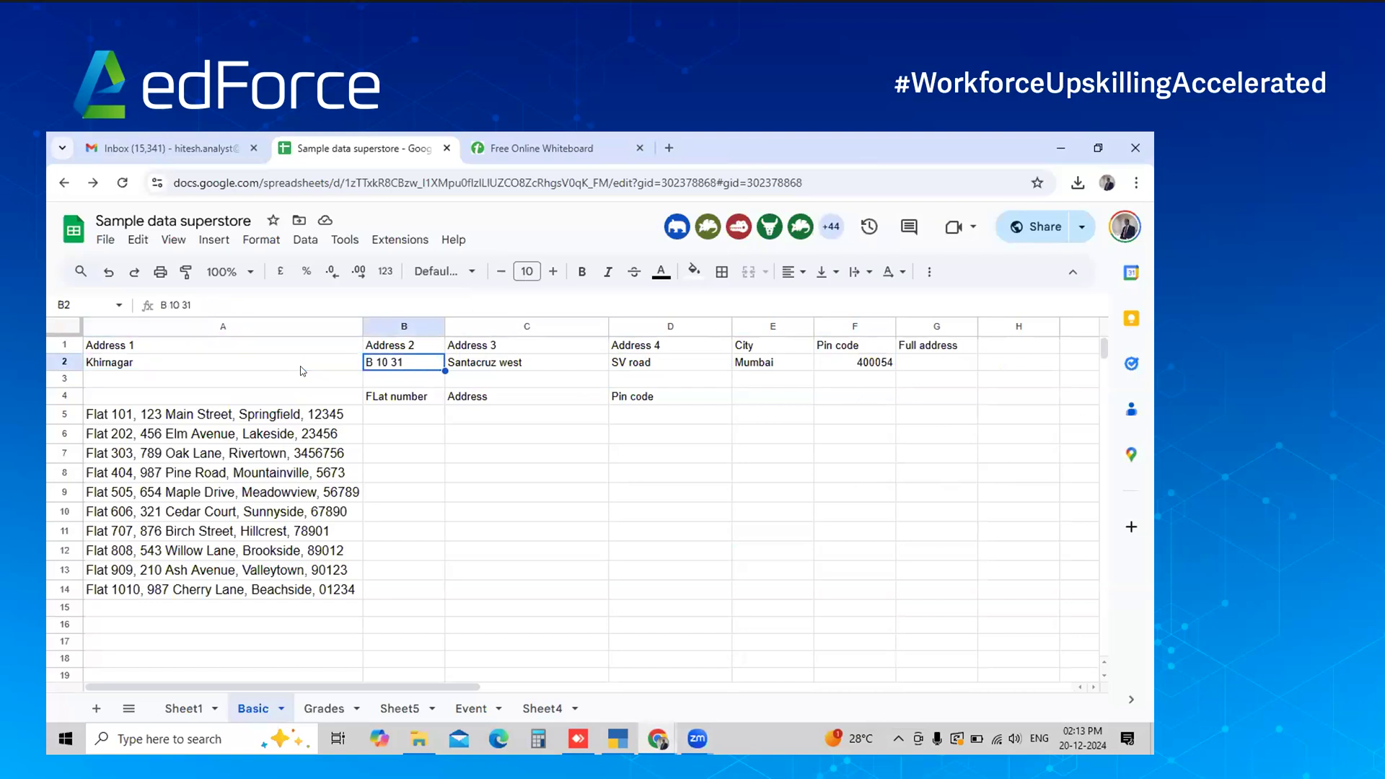
pyautogui.press('Right')
pyautogui.press('Right')
pyautogui.press('Right')
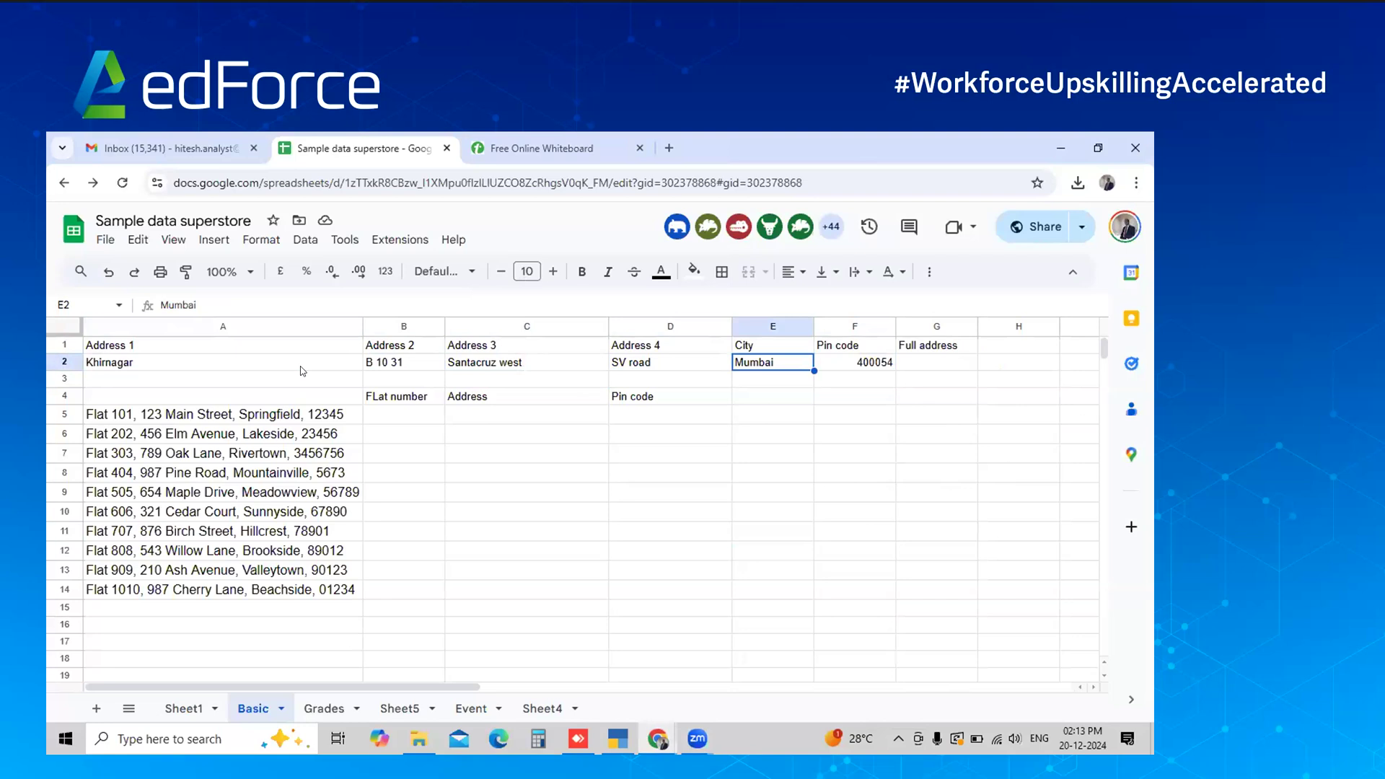
pyautogui.press('Right')
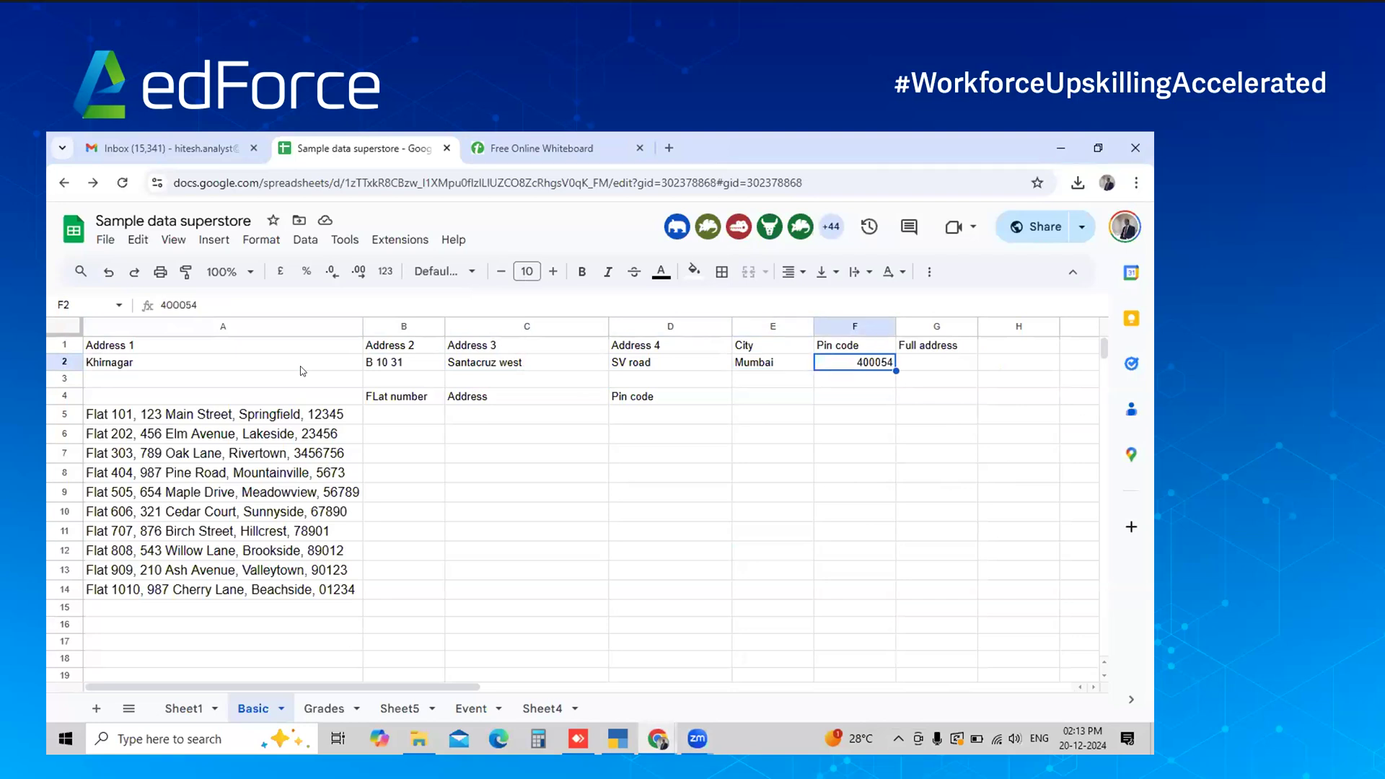
pyautogui.press('Right')
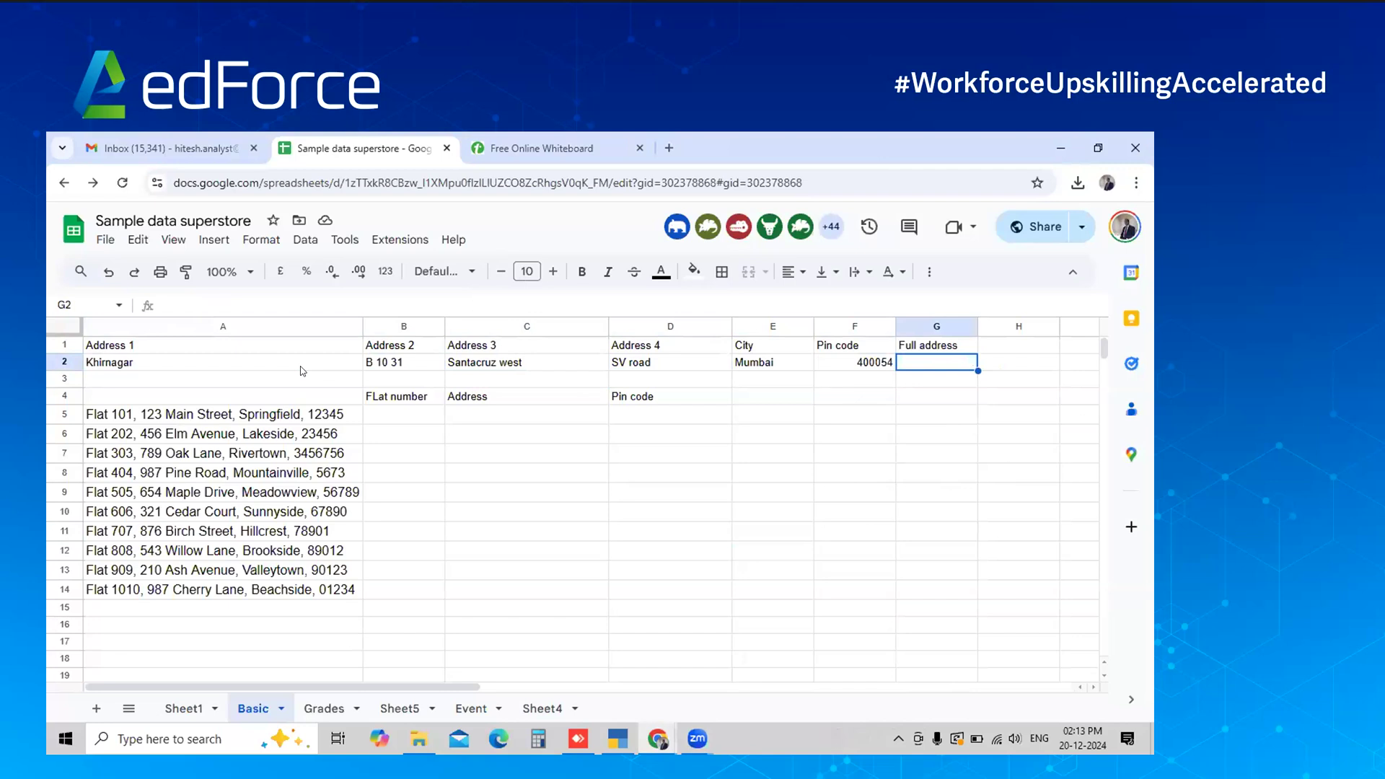
pyautogui.press('Left')
pyautogui.press('Left')
pyautogui.press('Left')
pyautogui.press('Left')
pyautogui.press('Left')
pyautogui.press('Left')
pyautogui.press('Right')
pyautogui.press('Right')
pyautogui.press('Right')
pyautogui.press('Right')
pyautogui.press('Right')
pyautogui.press('Right')
pyautogui.press('Right')
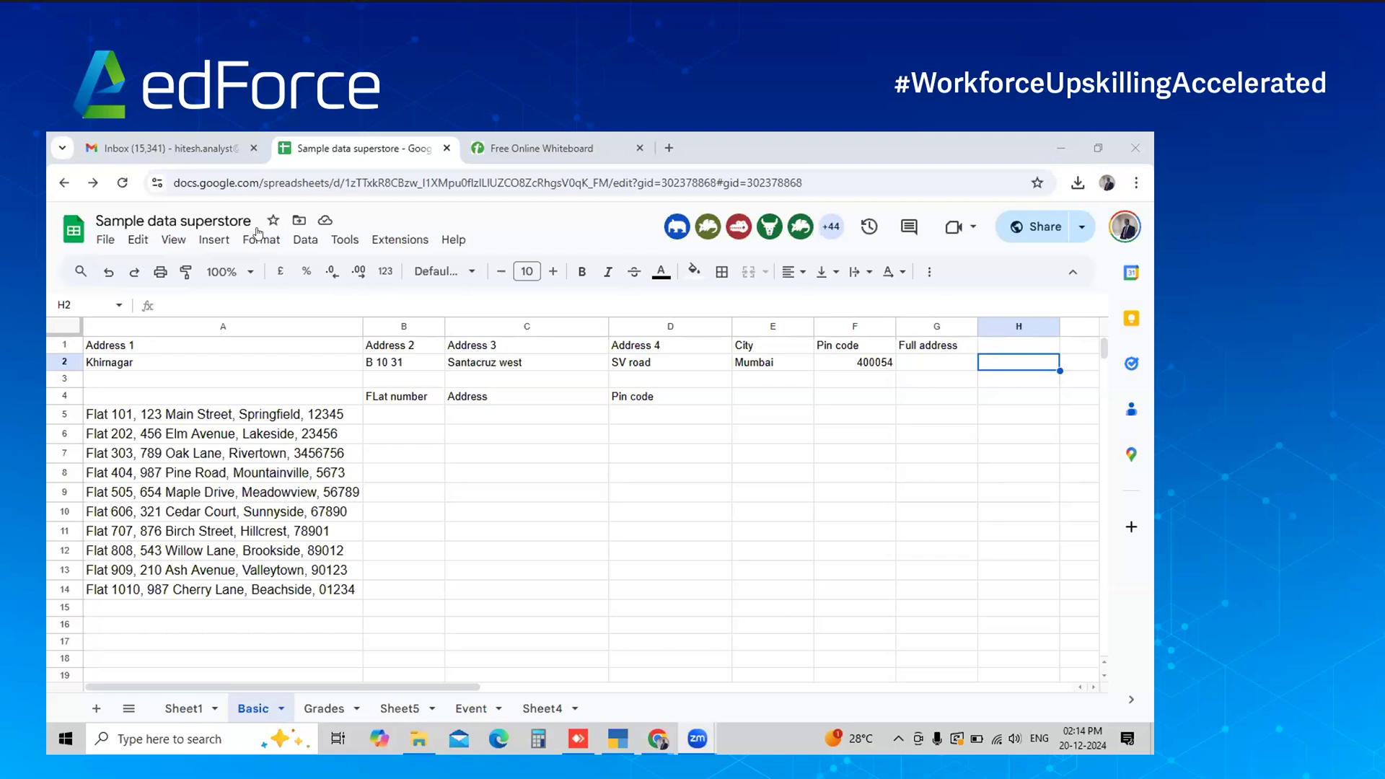
pyautogui.click(106, 239)
pyautogui.moveTo(166, 436)
# Load the sheet's pasted sharing link in a new incognito window and dismiss the traffic notice
pyautogui.click(1134, 181)
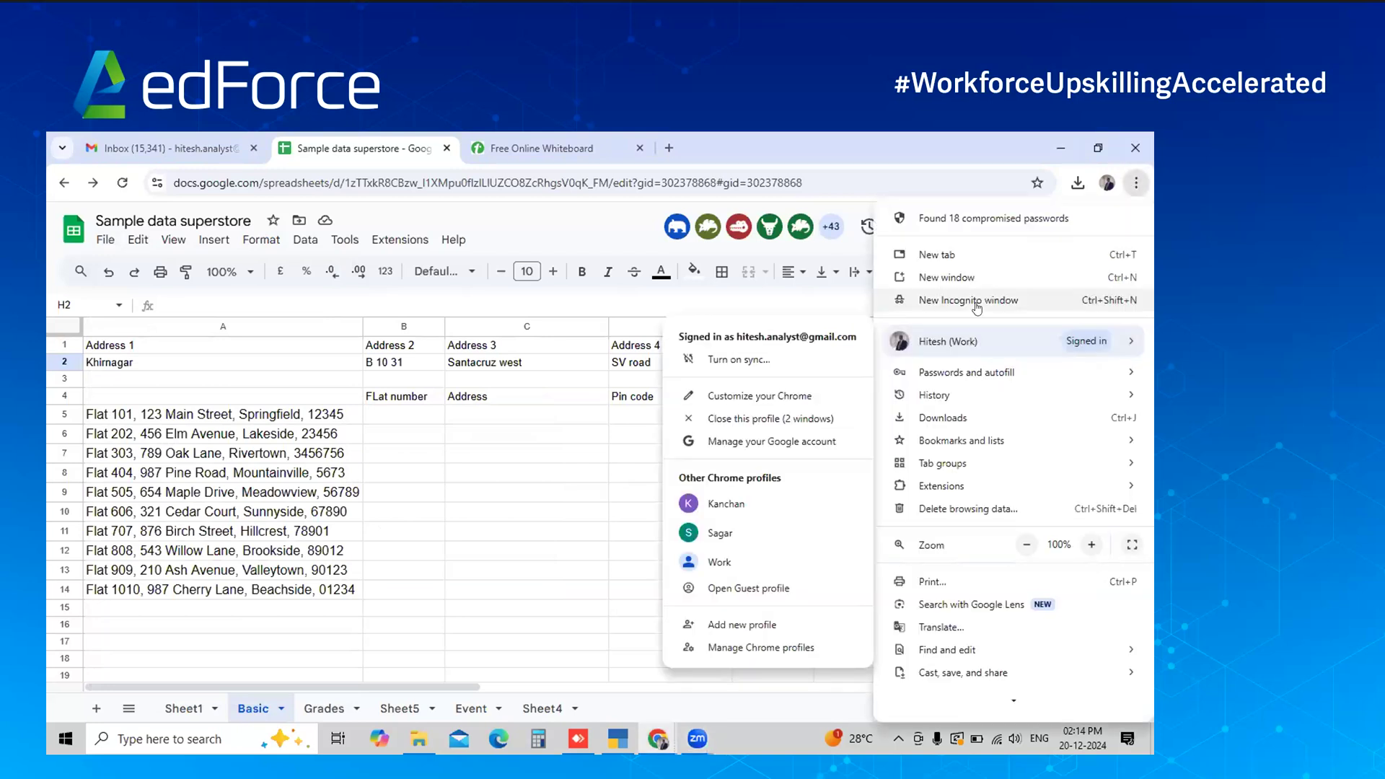
pyautogui.click(969, 300)
pyautogui.press('Return')
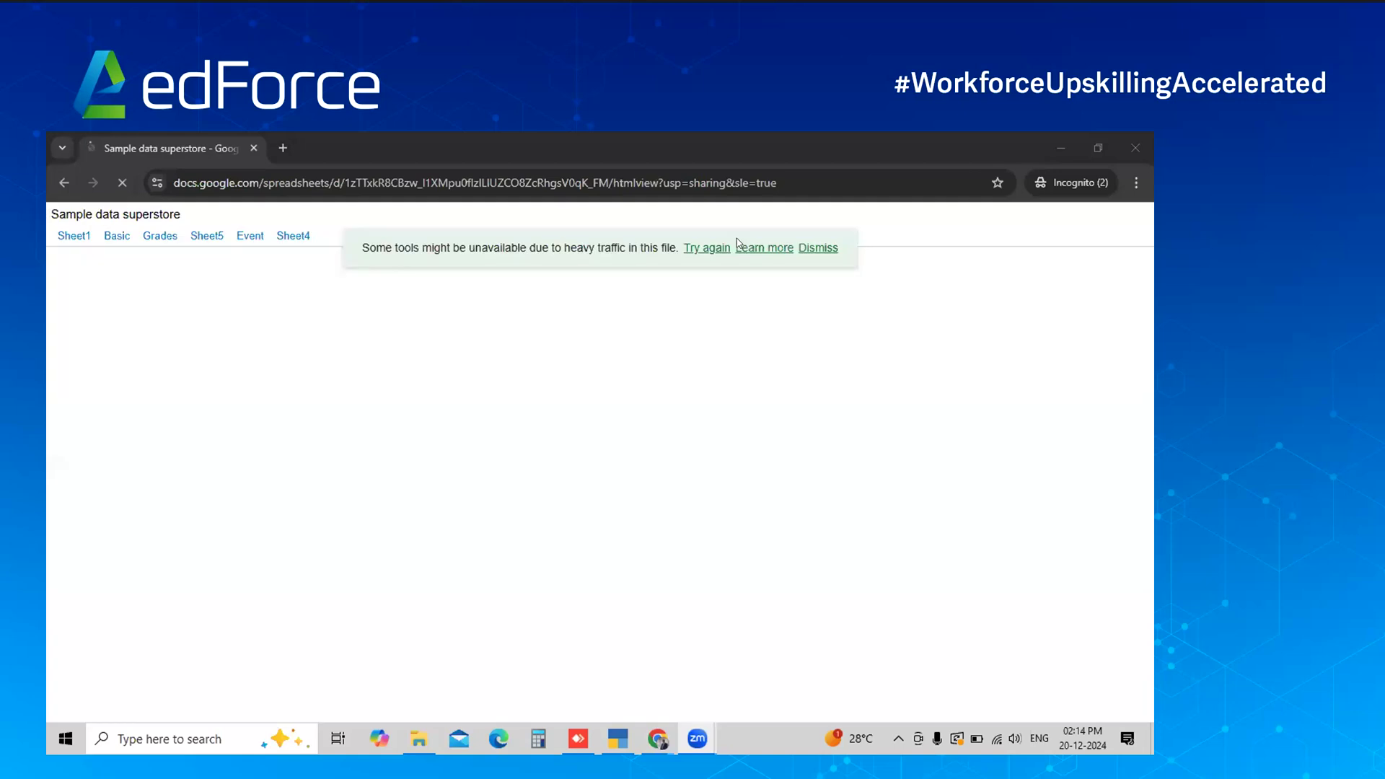
pyautogui.click(830, 249)
pyautogui.click(947, 187)
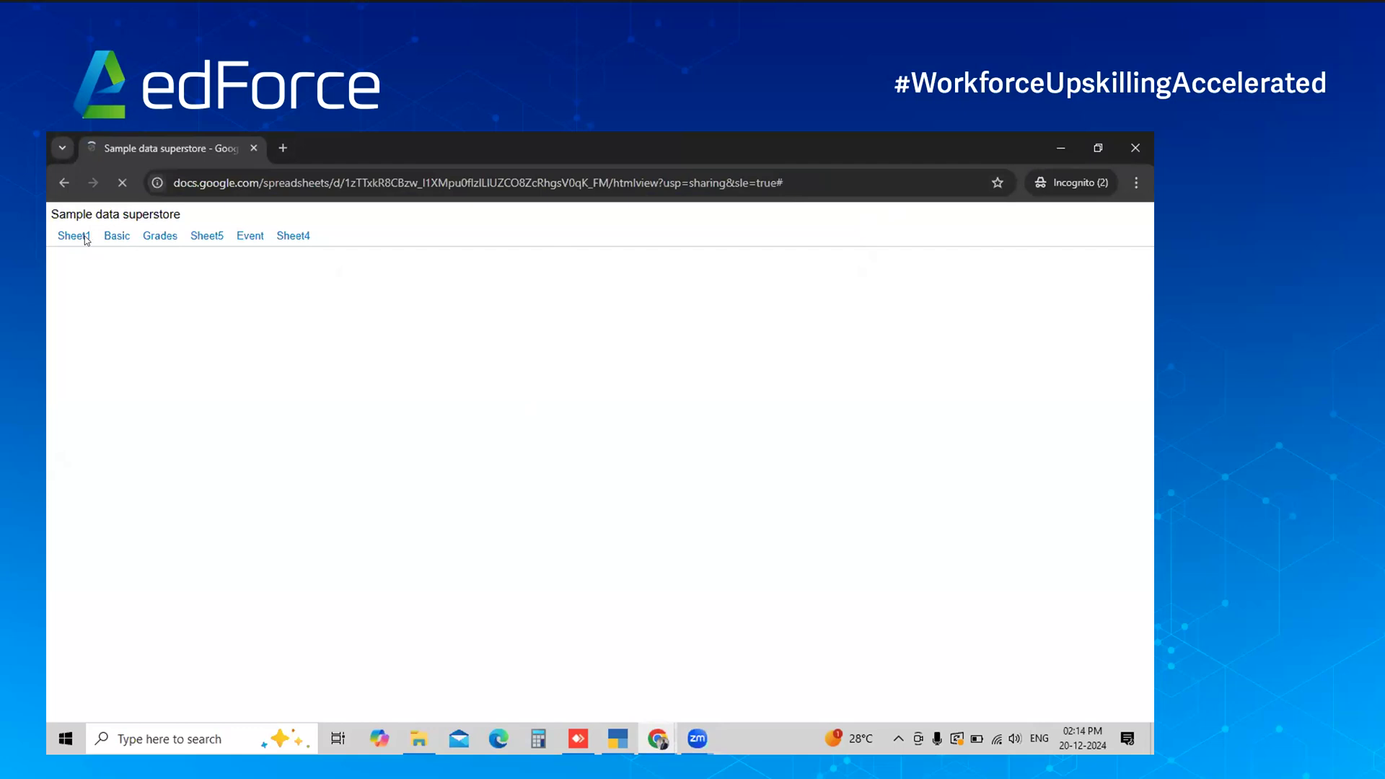
pyautogui.click(563, 182)
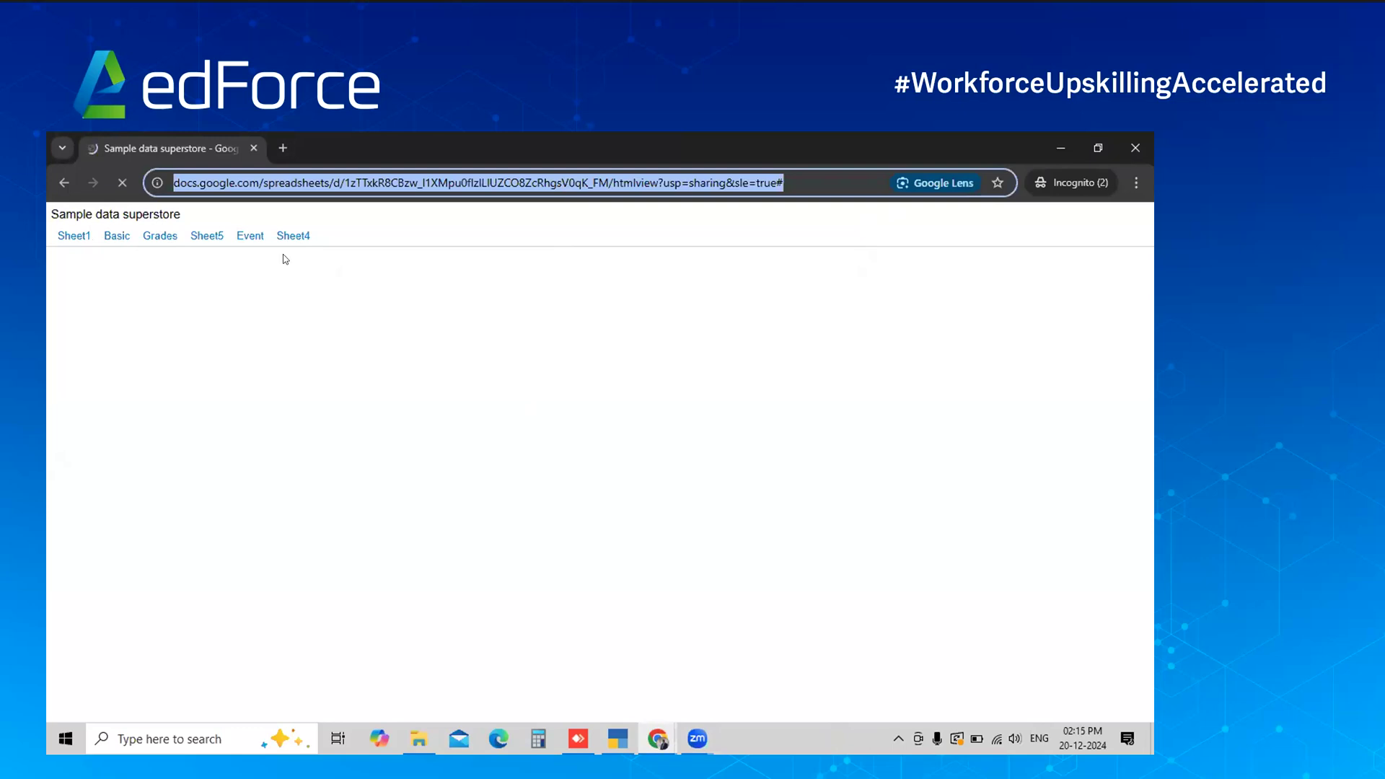
# Switch back to the Sheets editor and show the File > Download formats
pyautogui.hotkey('alt', 'Tab')
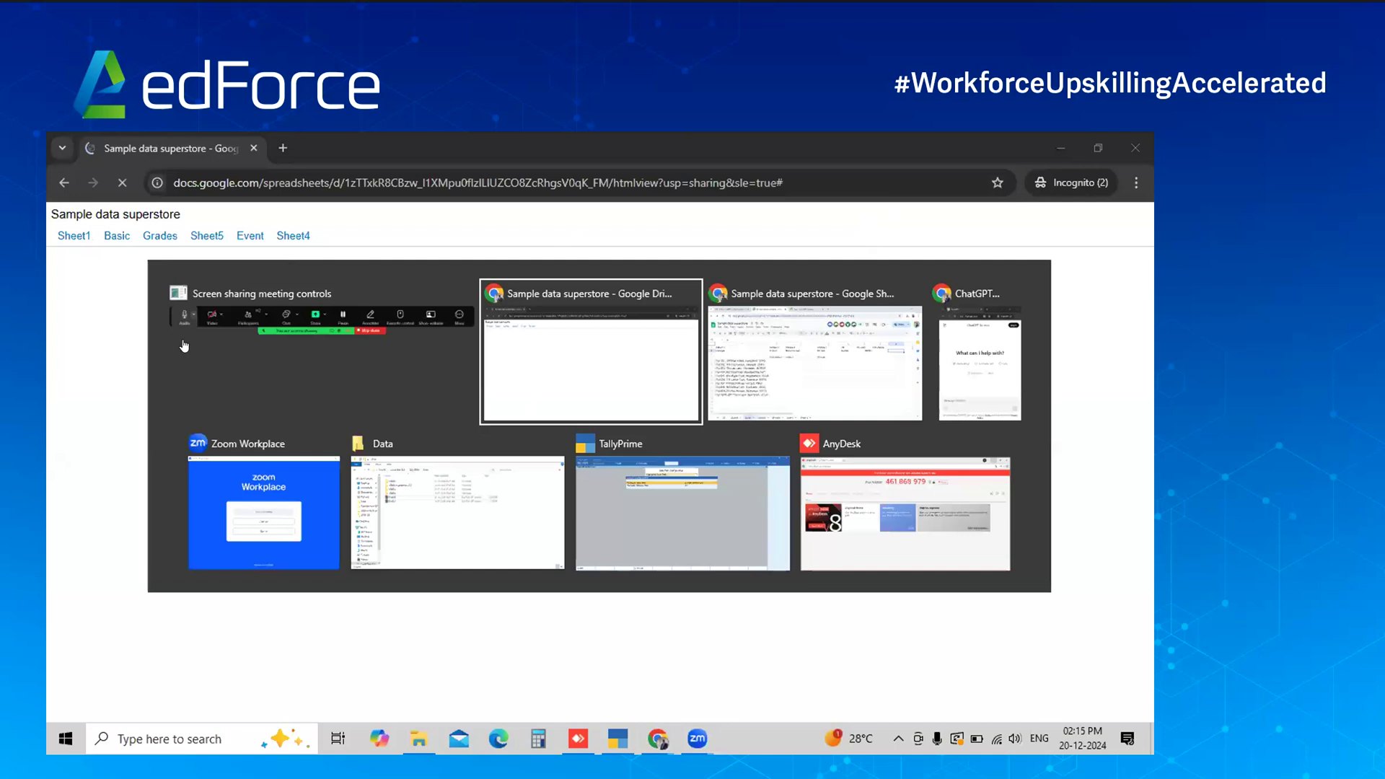
pyautogui.hotkey('alt', 'Tab')
pyautogui.moveTo(201, 439)
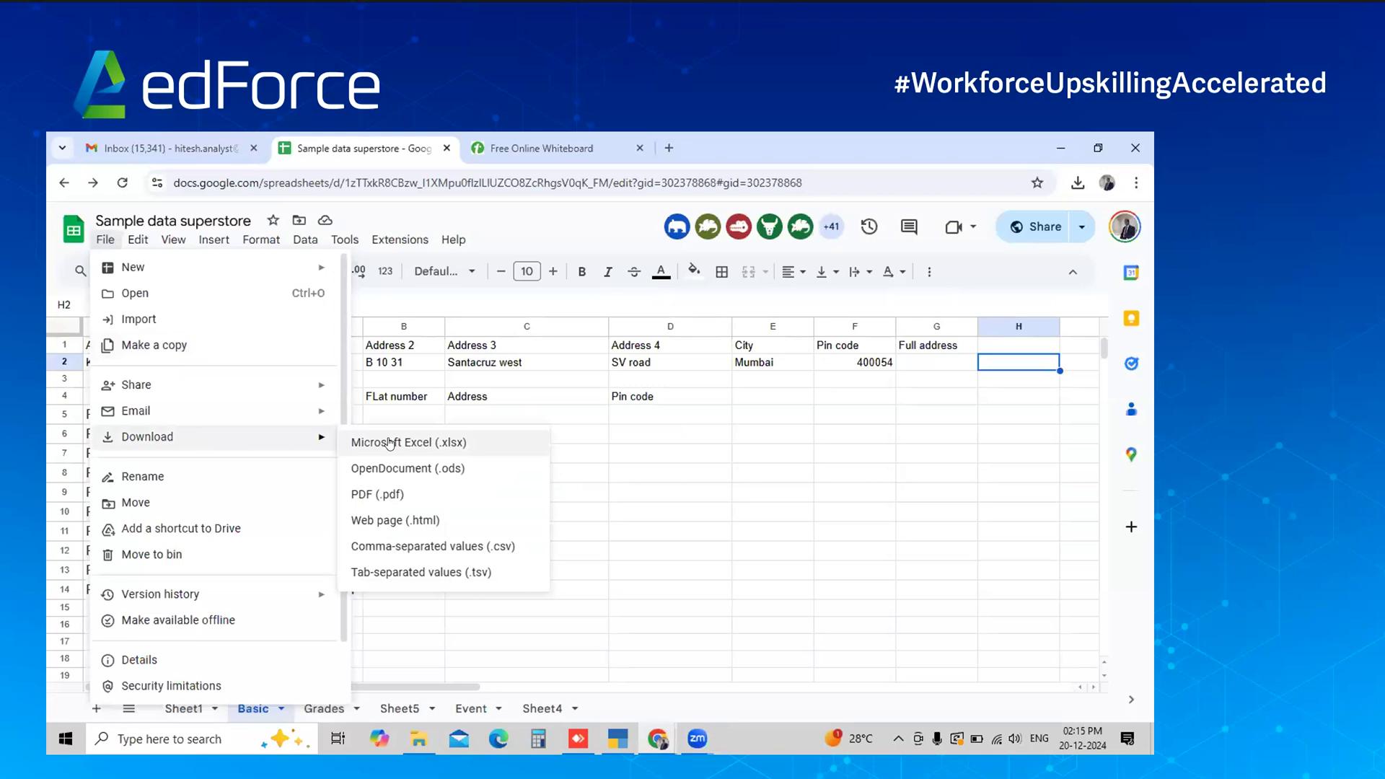
# Check the published copy in incognito, dismiss its traffic warning, then return to the editor's File menu
pyautogui.click(390, 442)
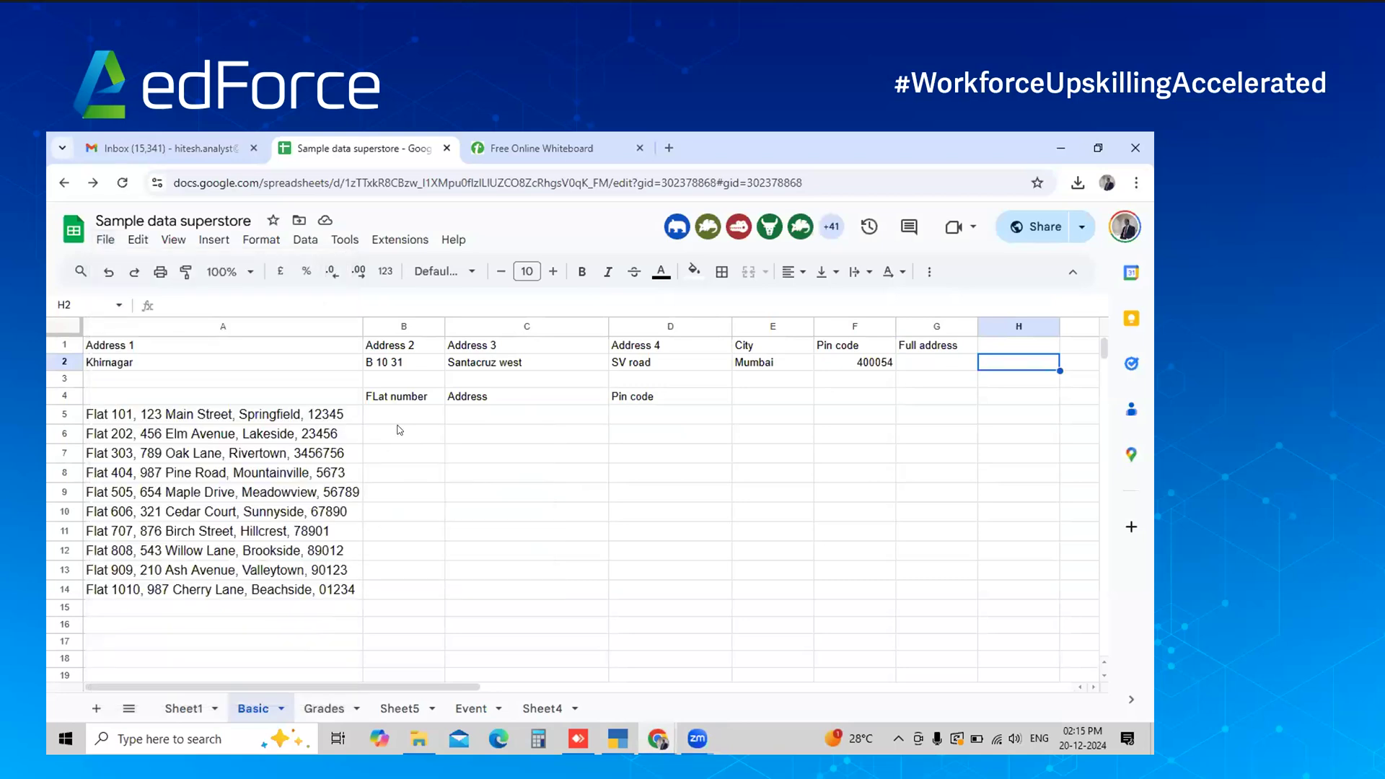
pyautogui.hotkey('alt', 'Tab')
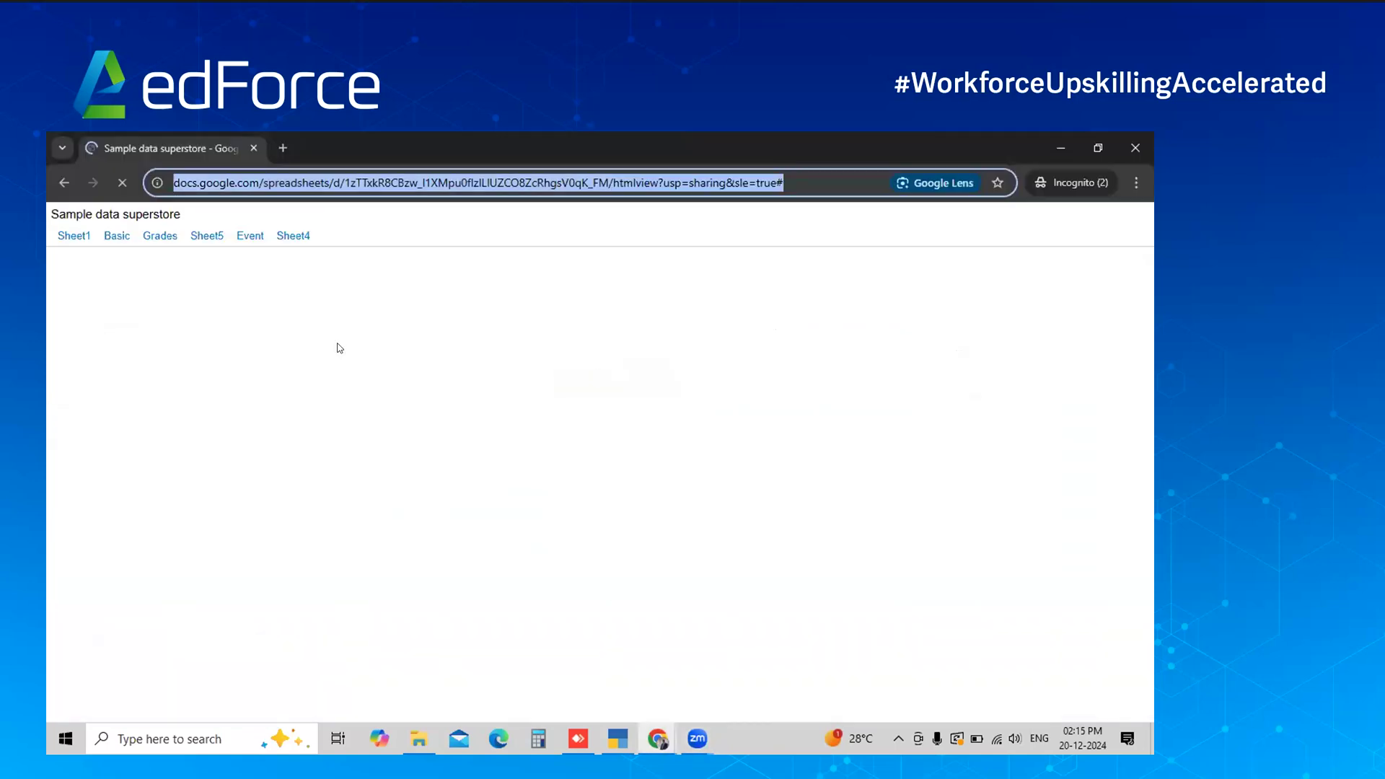
pyautogui.click(338, 344)
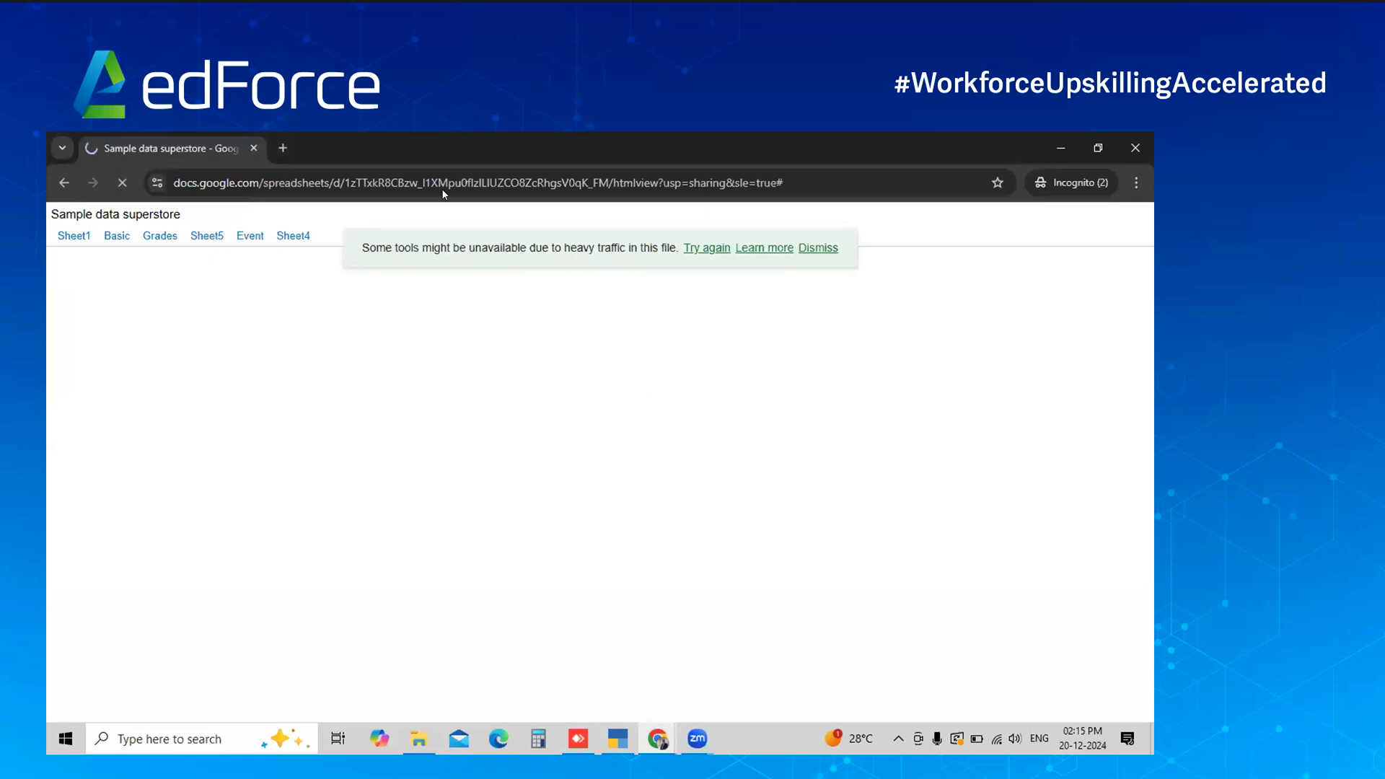
pyautogui.click(701, 254)
pyautogui.click(831, 247)
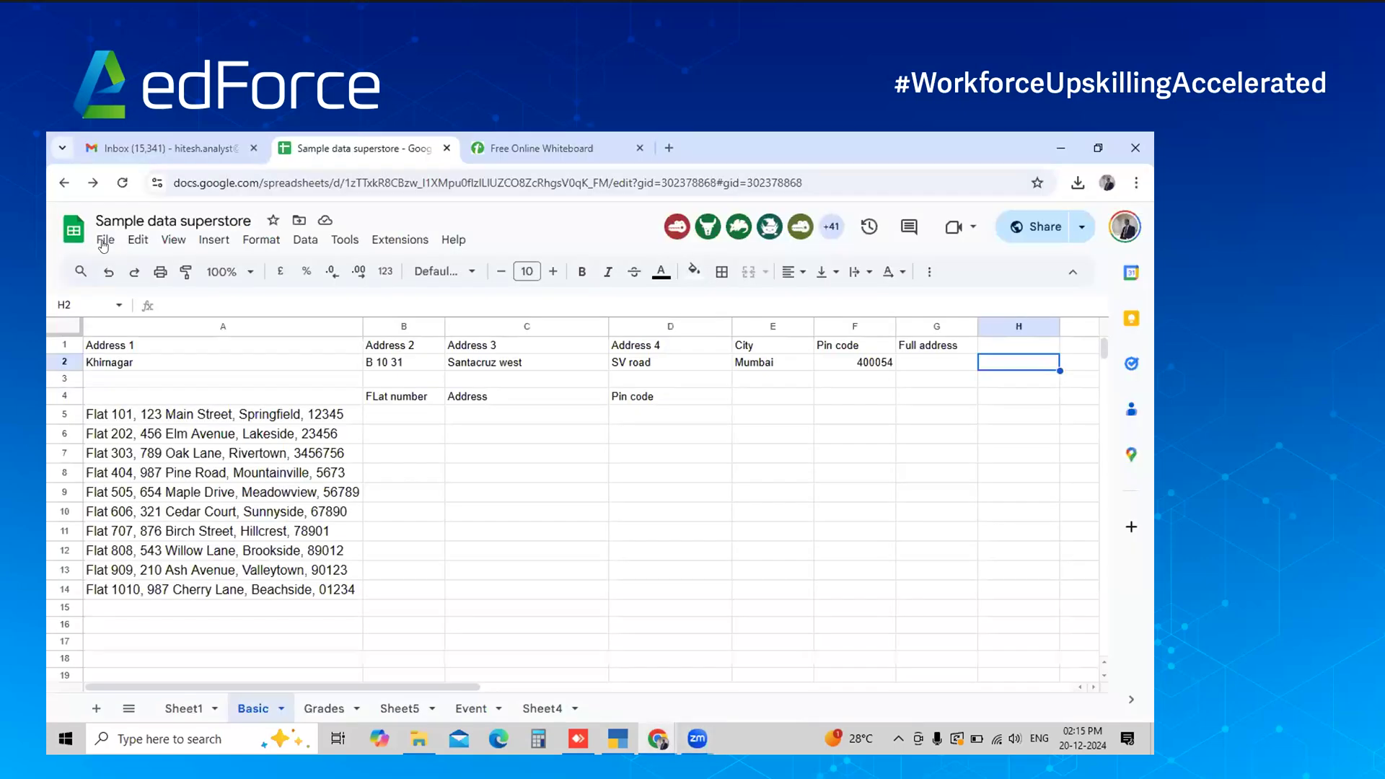
pyautogui.click(106, 240)
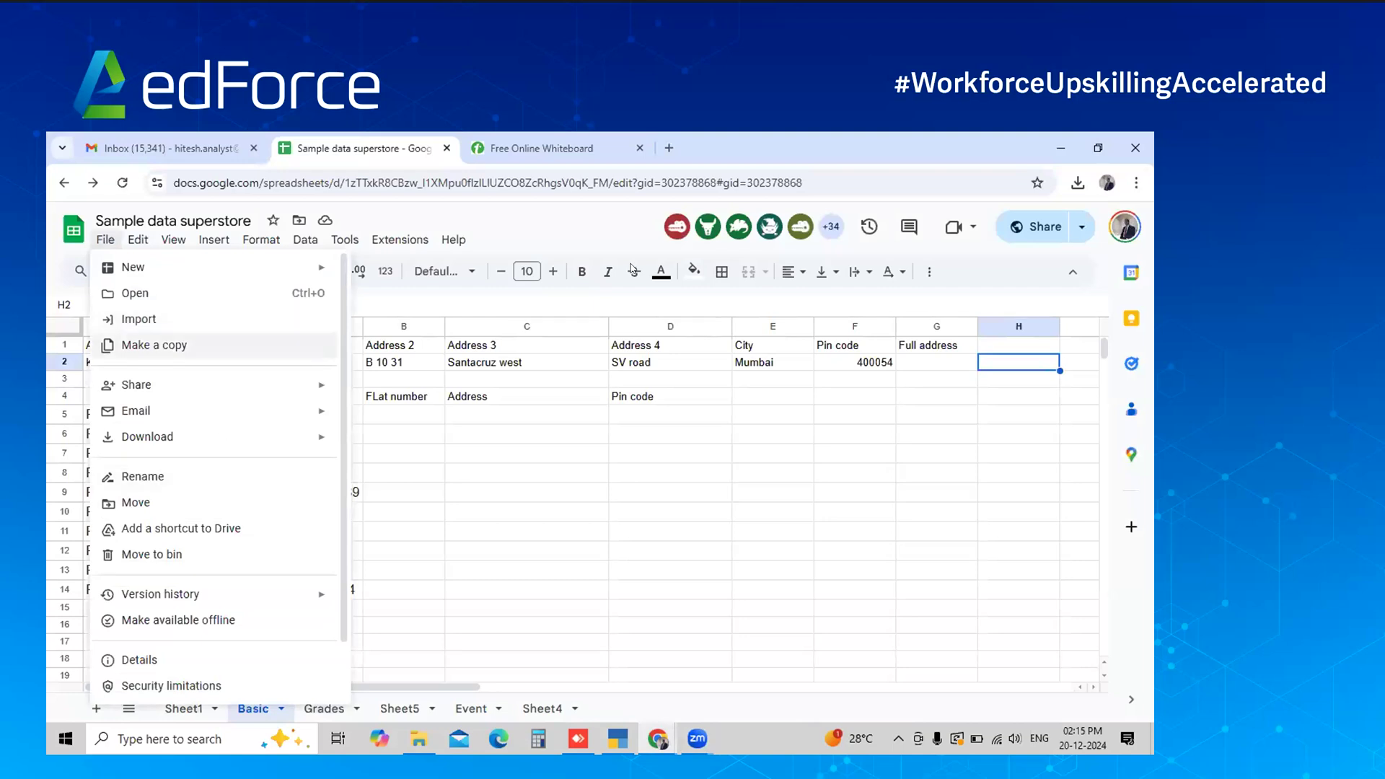
# Close the File menu and step through row 2 from Khirnagar and Santacruz west to Full address G2
pyautogui.click(488, 240)
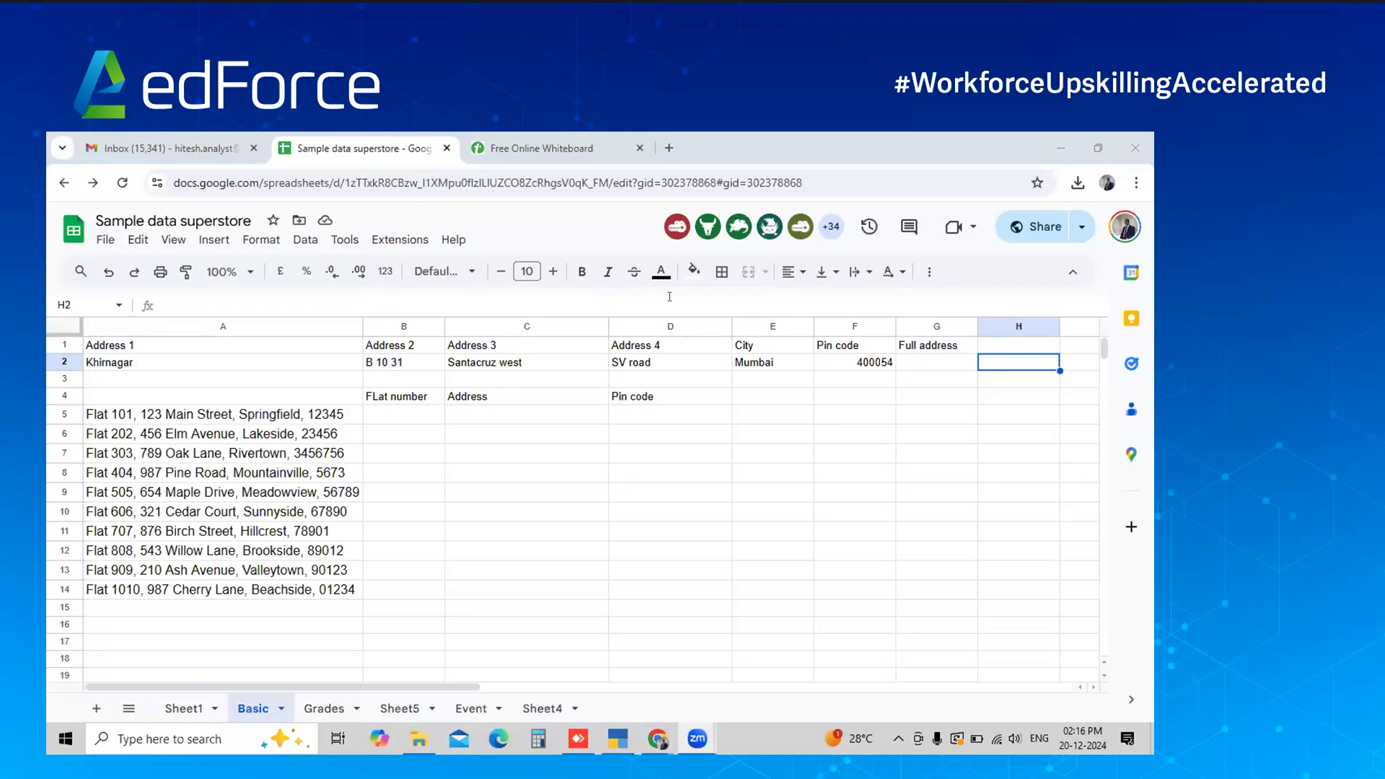
pyautogui.click(521, 381)
pyautogui.press('Up')
pyautogui.press('Left')
pyautogui.press('Left')
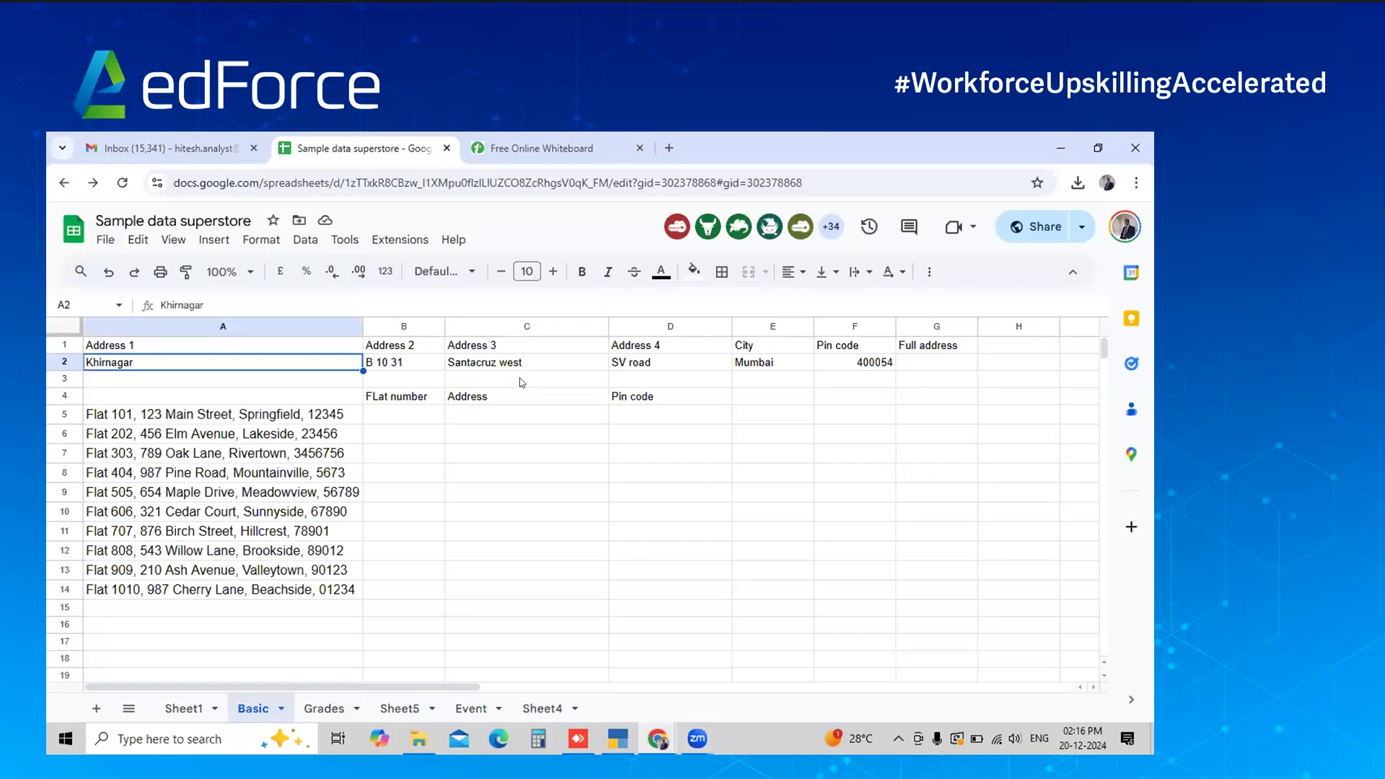
pyautogui.press('Right')
pyautogui.press('Right')
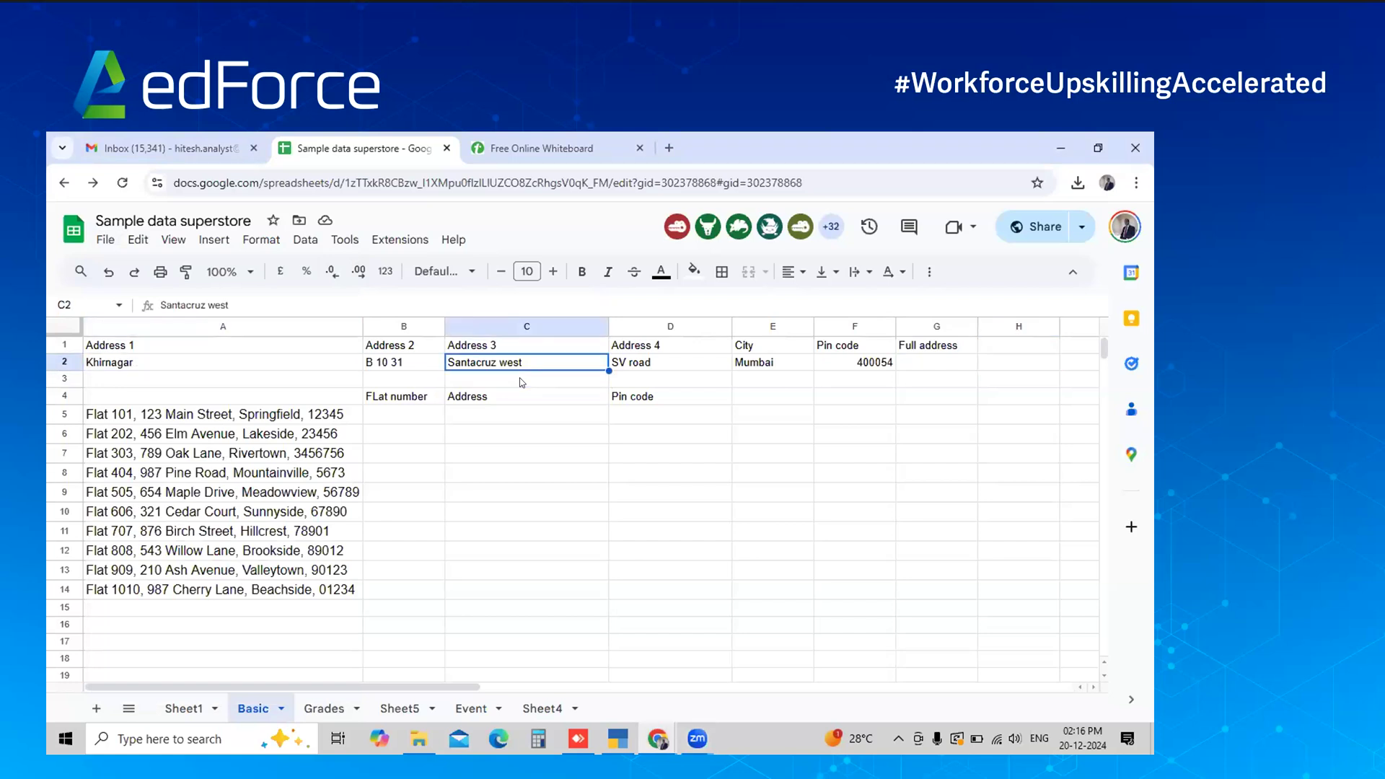
pyautogui.press('Right')
pyautogui.press('Right')
pyautogui.press('Right')
pyautogui.press('Right')
pyautogui.press('Left')
pyautogui.press('Left')
pyautogui.press('Left')
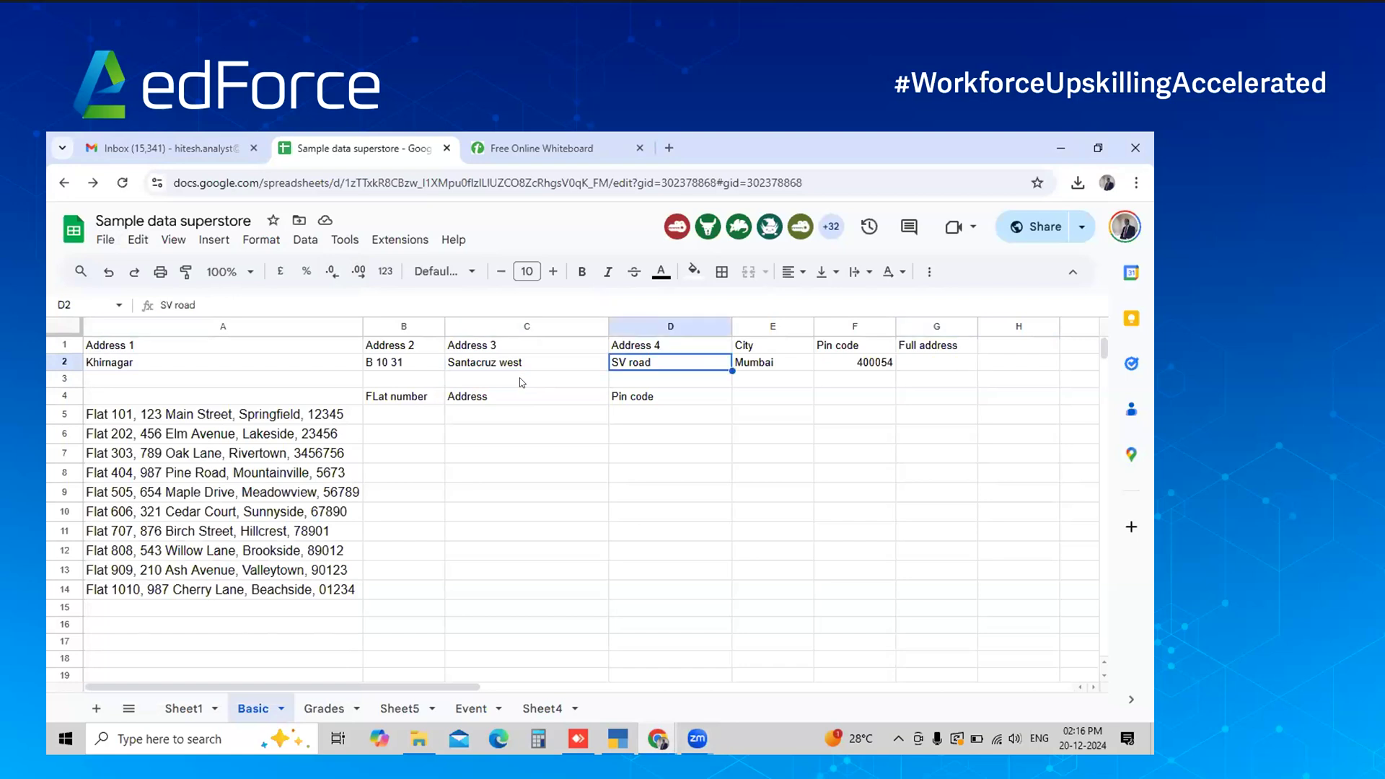
pyautogui.press('Right')
pyautogui.press('Right')
pyautogui.press('Right')
pyautogui.press('Right')
pyautogui.press('Right')
pyautogui.press('Left')
pyautogui.press('Left')
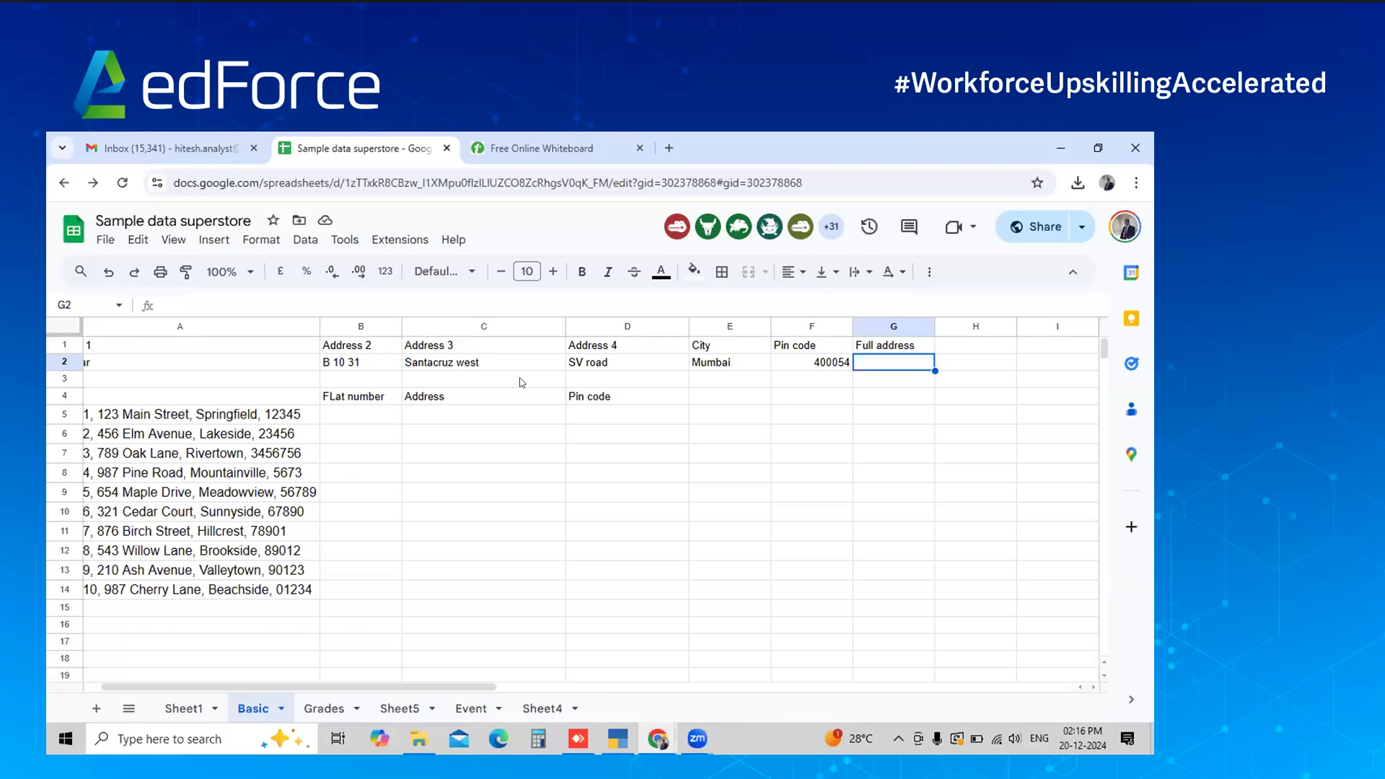
# Close the Whiteboard and Inbox tabs and switch over to ChatGPT
pyautogui.click(641, 149)
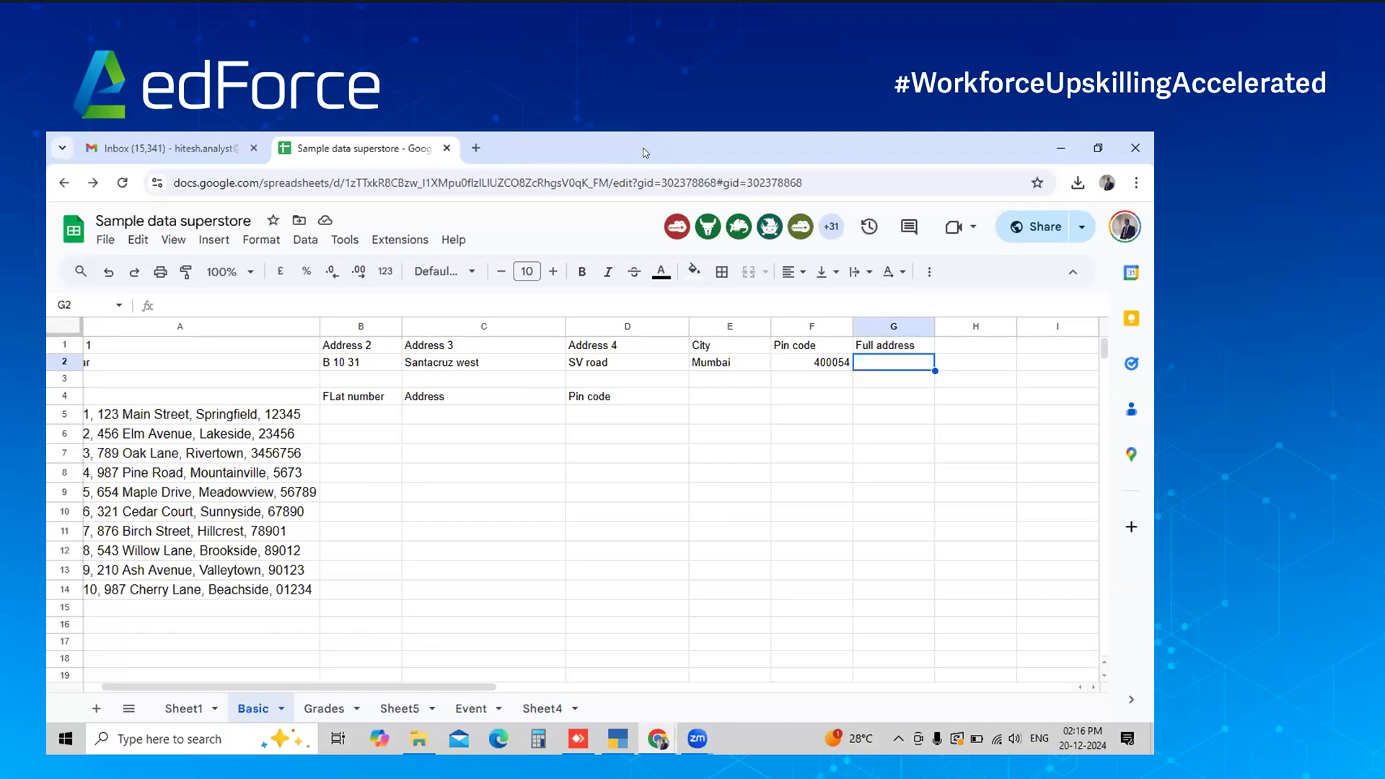
pyautogui.click(254, 149)
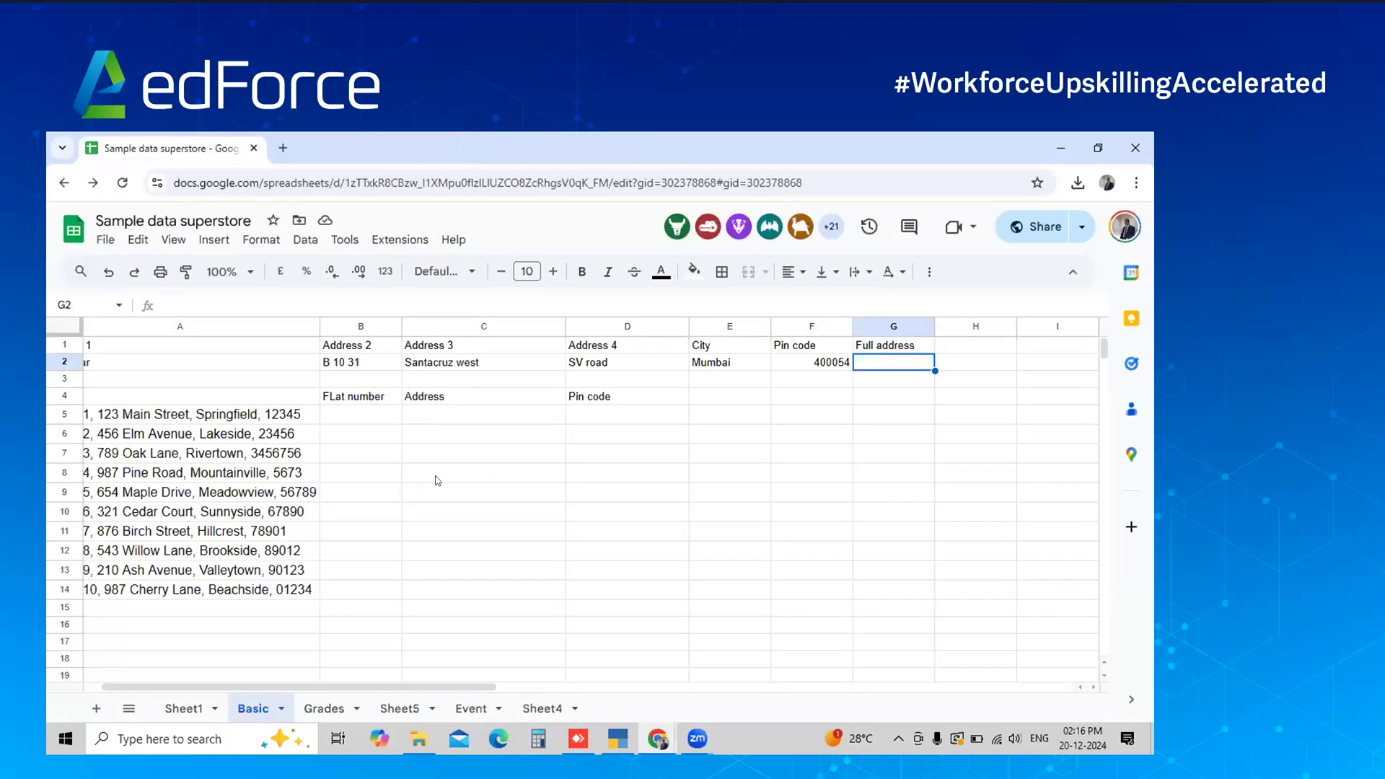
pyautogui.click(436, 481)
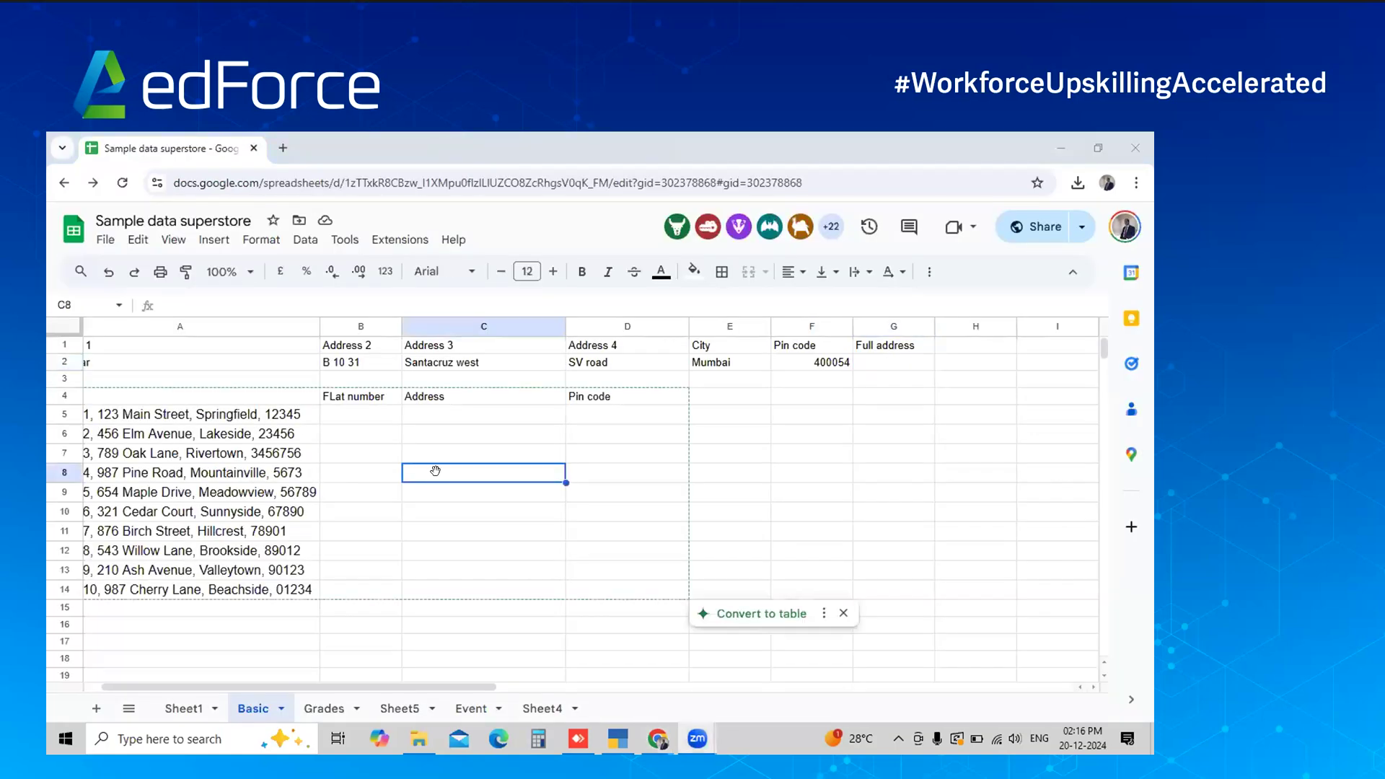
pyautogui.hotkey('alt', 'Tab')
pyautogui.hotkey('alt', 'Tab')
pyautogui.hotkey('alt', 'Tab')
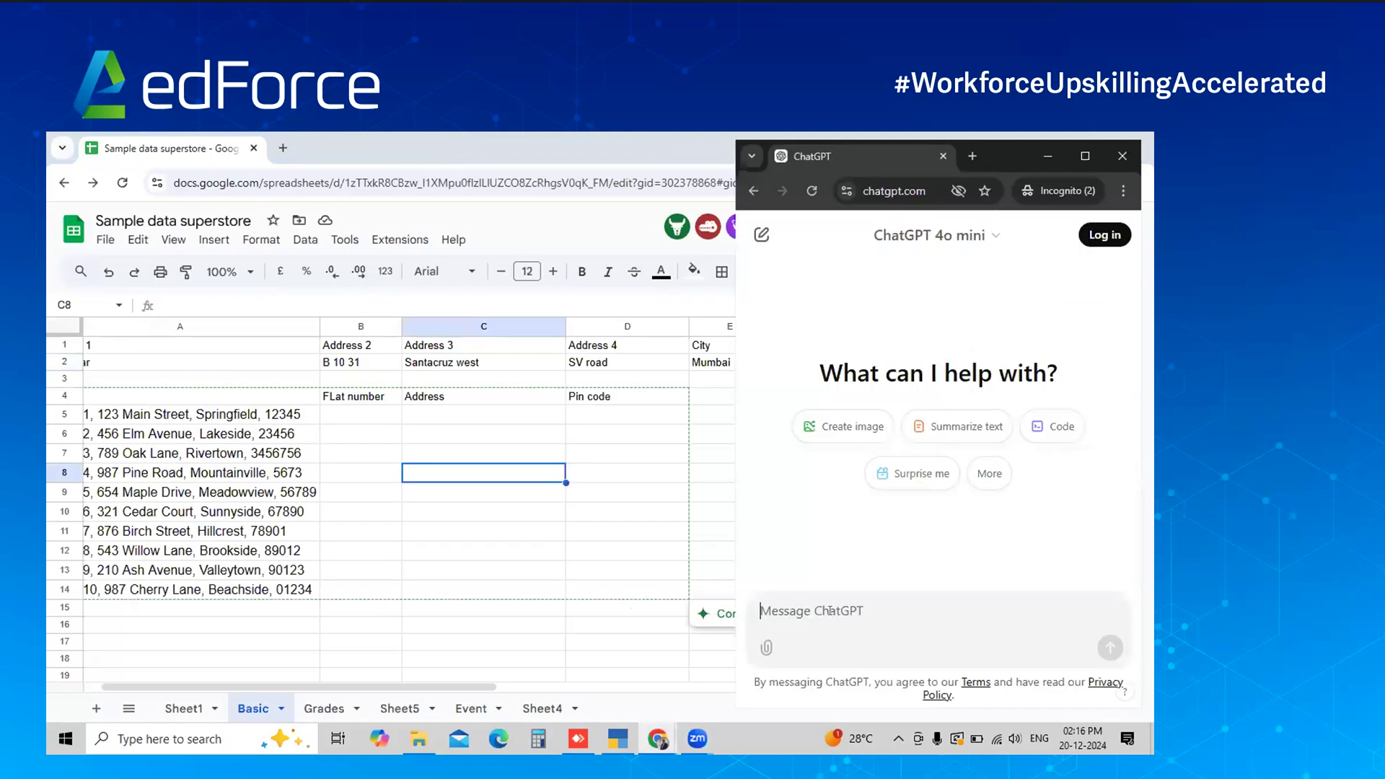
# Write 'My data starts from A2. And I have address from column B to F', checking the sheet
pyautogui.write('My data isin')
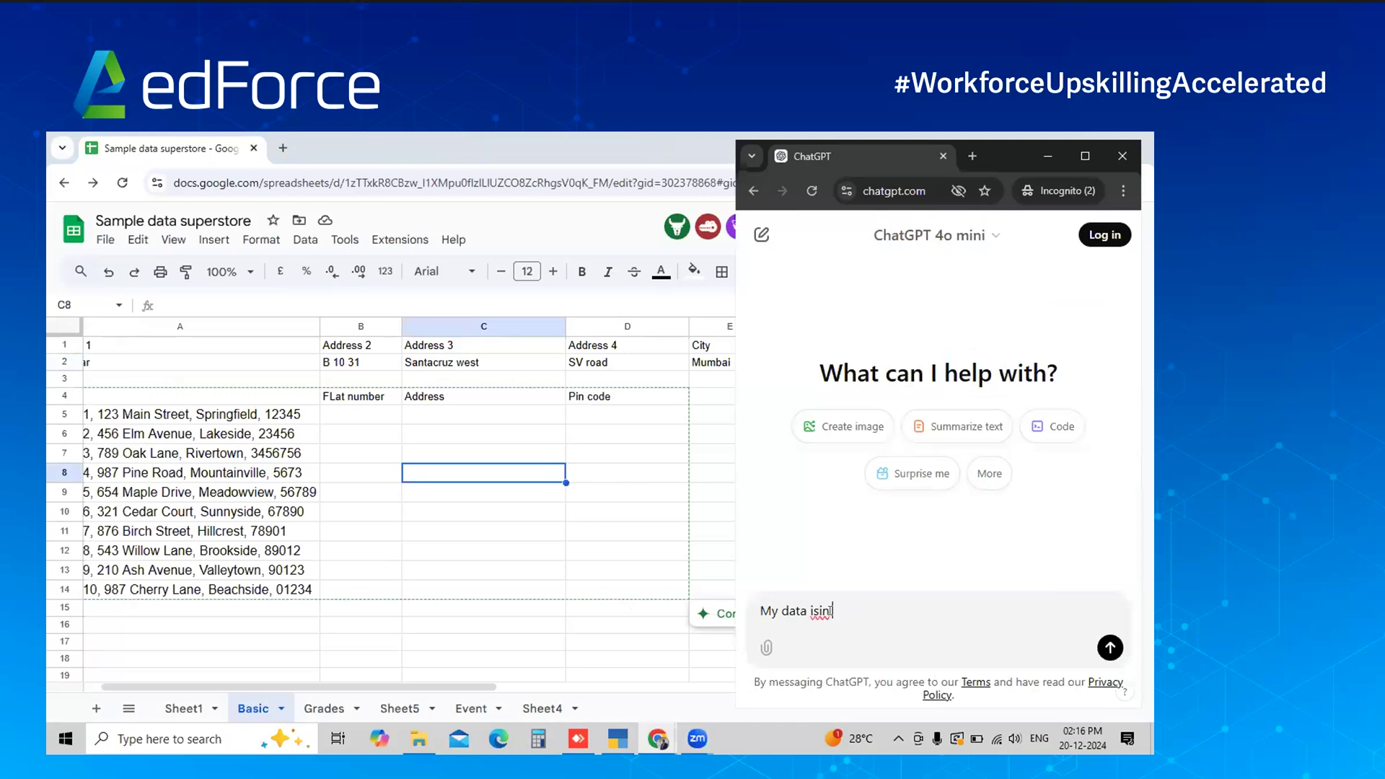
pyautogui.press('BackSpace')
pyautogui.press('BackSpace')
pyautogui.write('in 2')
pyautogui.press('BackSpace')
pyautogui.press('BackSpace')
pyautogui.write('A2.')
pyautogui.click(269, 362)
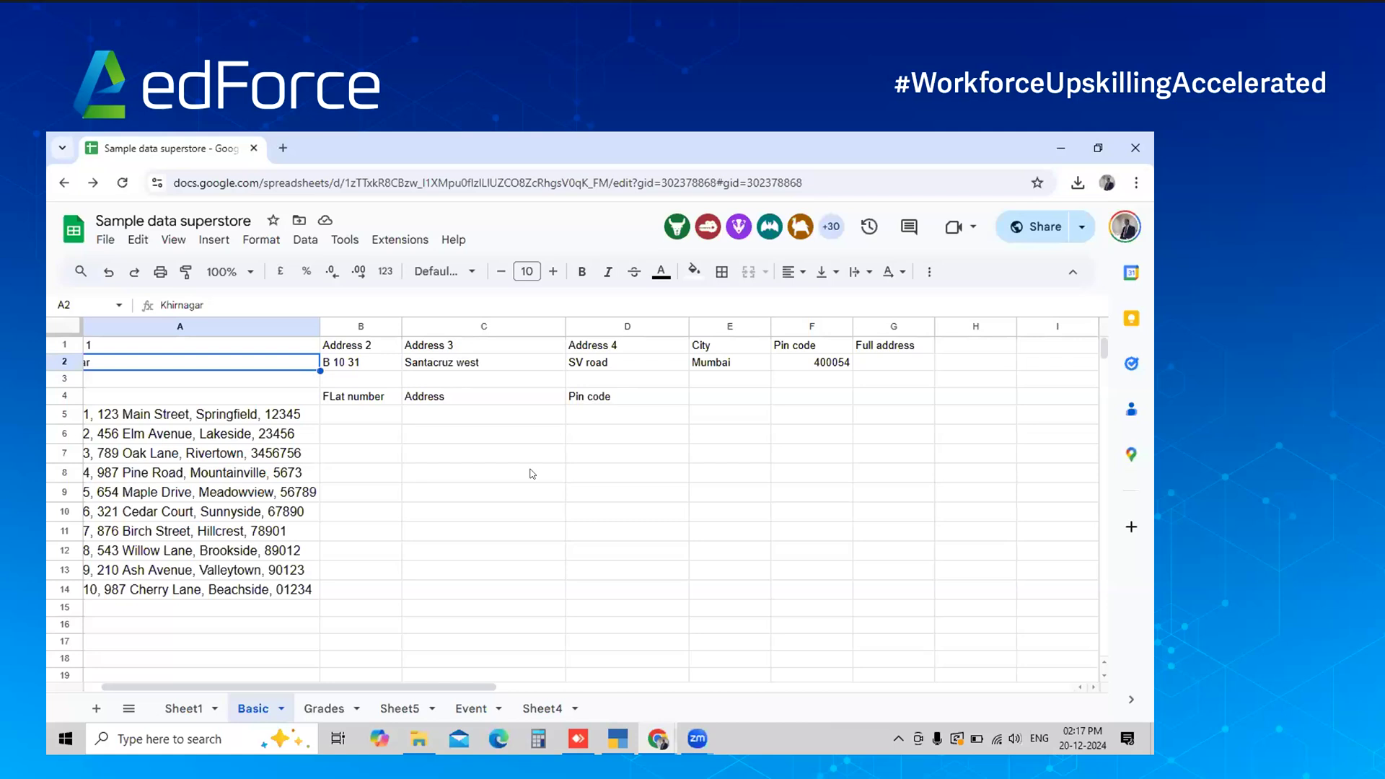
pyautogui.hotkey('alt', 'Tab')
pyautogui.click(825, 615)
pyautogui.press('BackSpace')
pyautogui.press('BackSpace')
pyautogui.press('BackSpace')
pyautogui.press('BackSpace')
pyautogui.press('BackSpace')
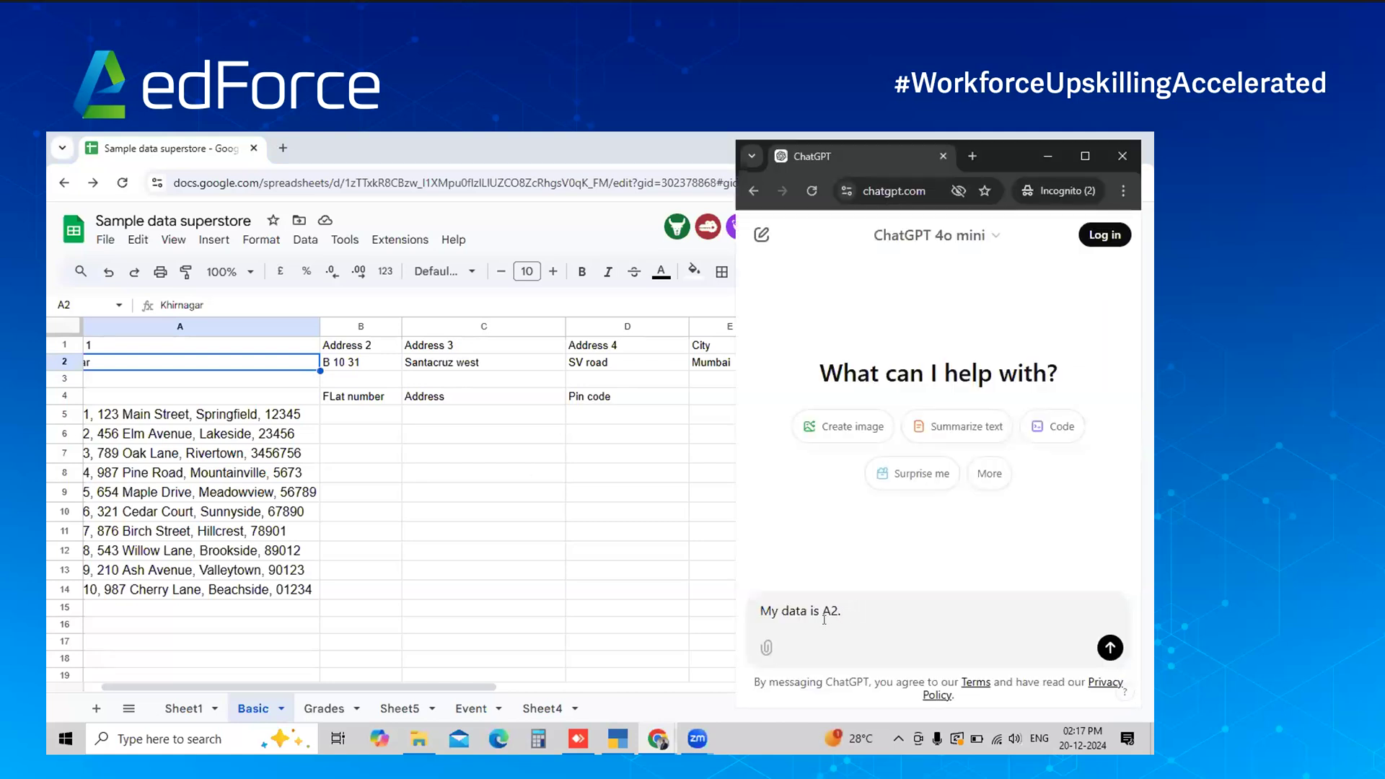
pyautogui.write('starts from A2. ANd i have ')
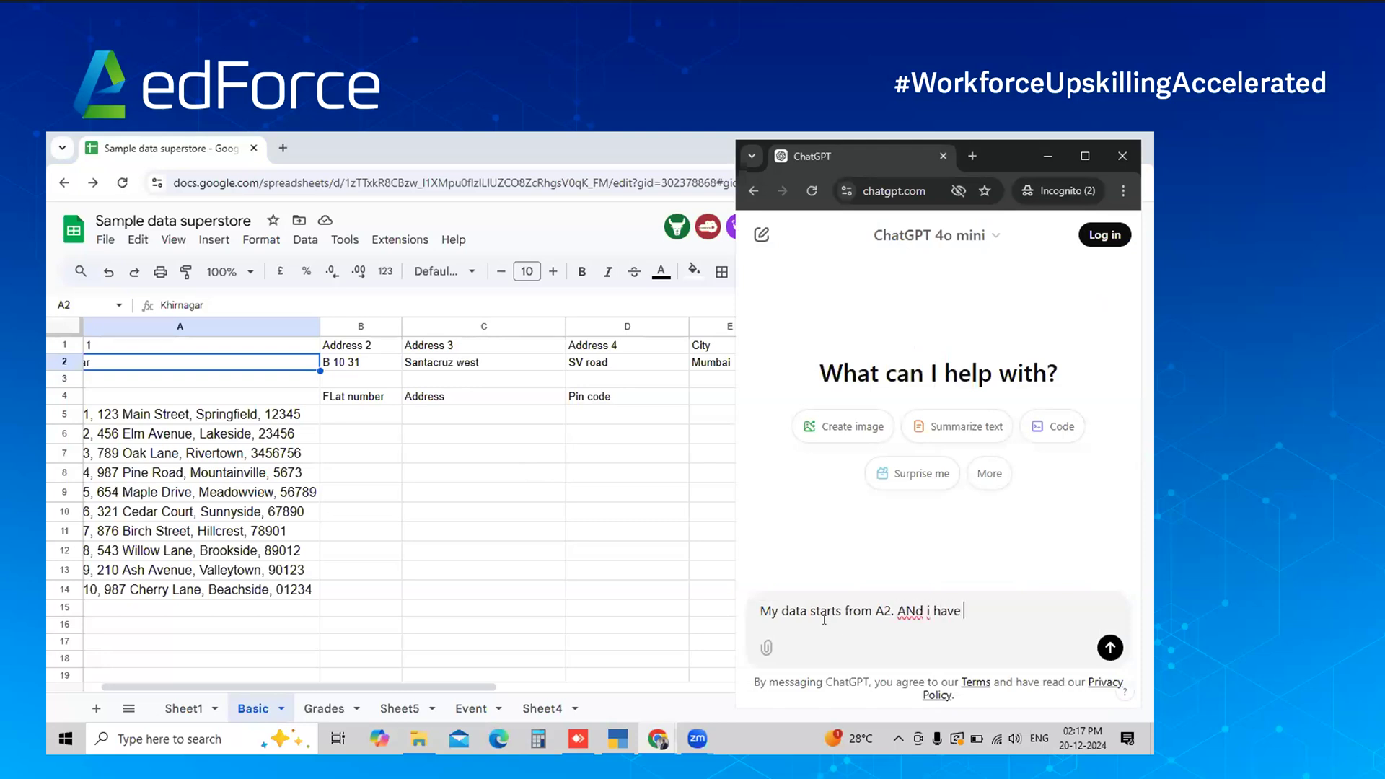
pyautogui.write('address from colim')
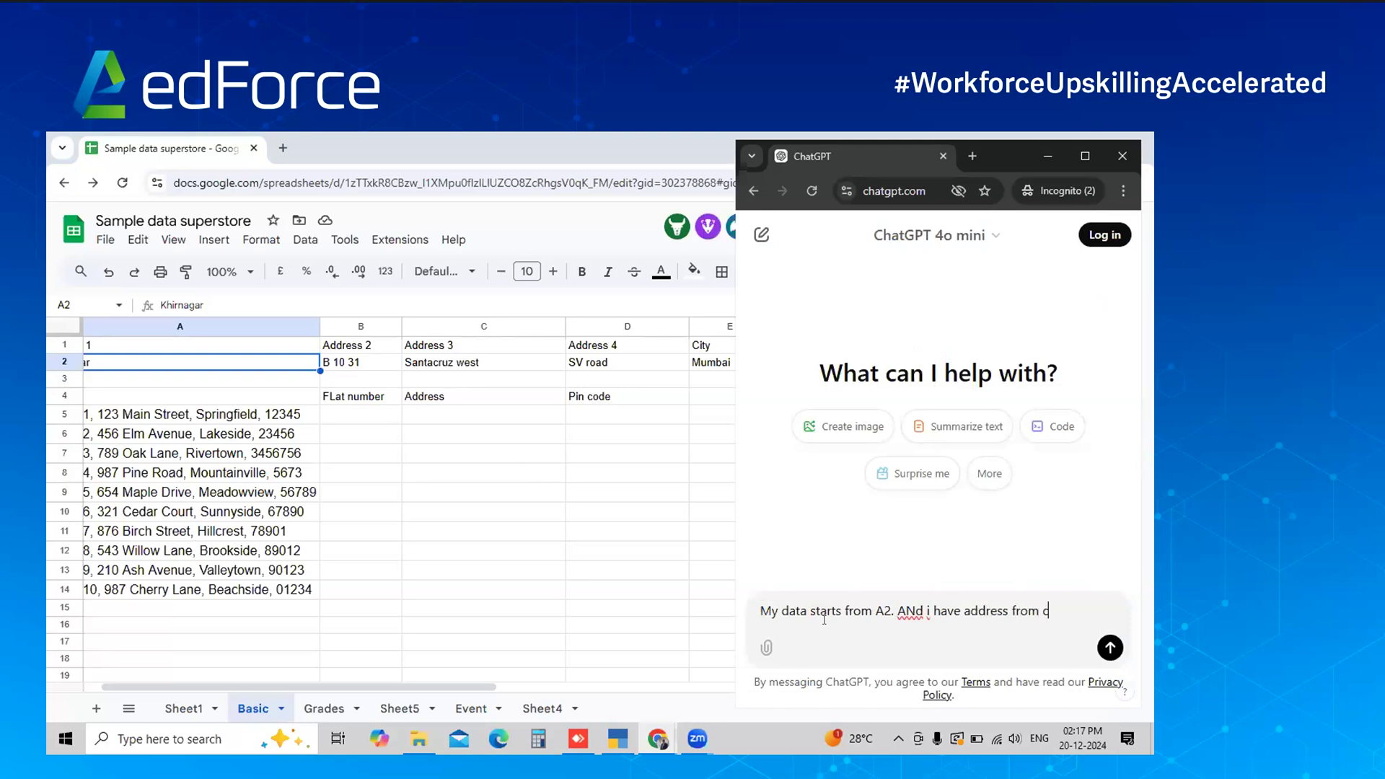
pyautogui.press('BackSpace')
pyautogui.press('BackSpace')
pyautogui.write('umn B to F/')
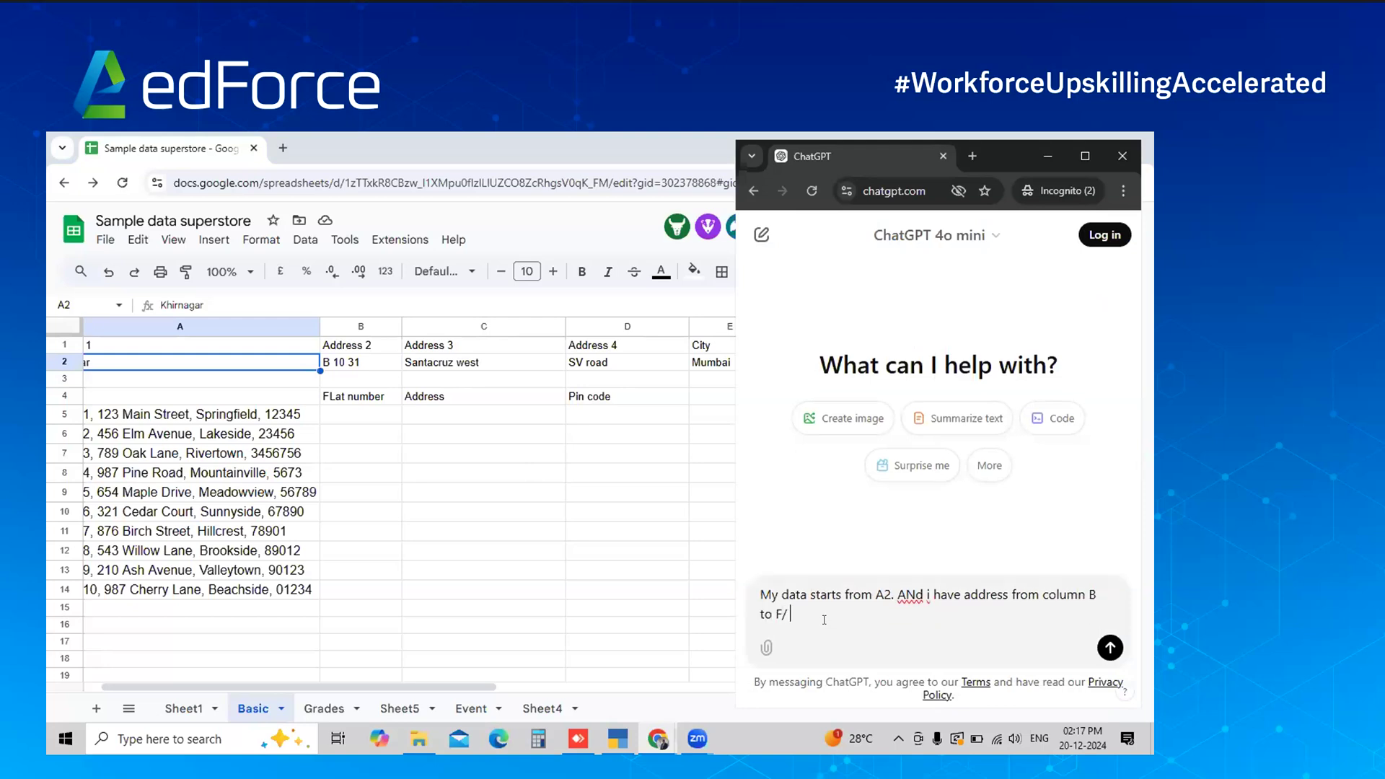
pyautogui.click(480, 373)
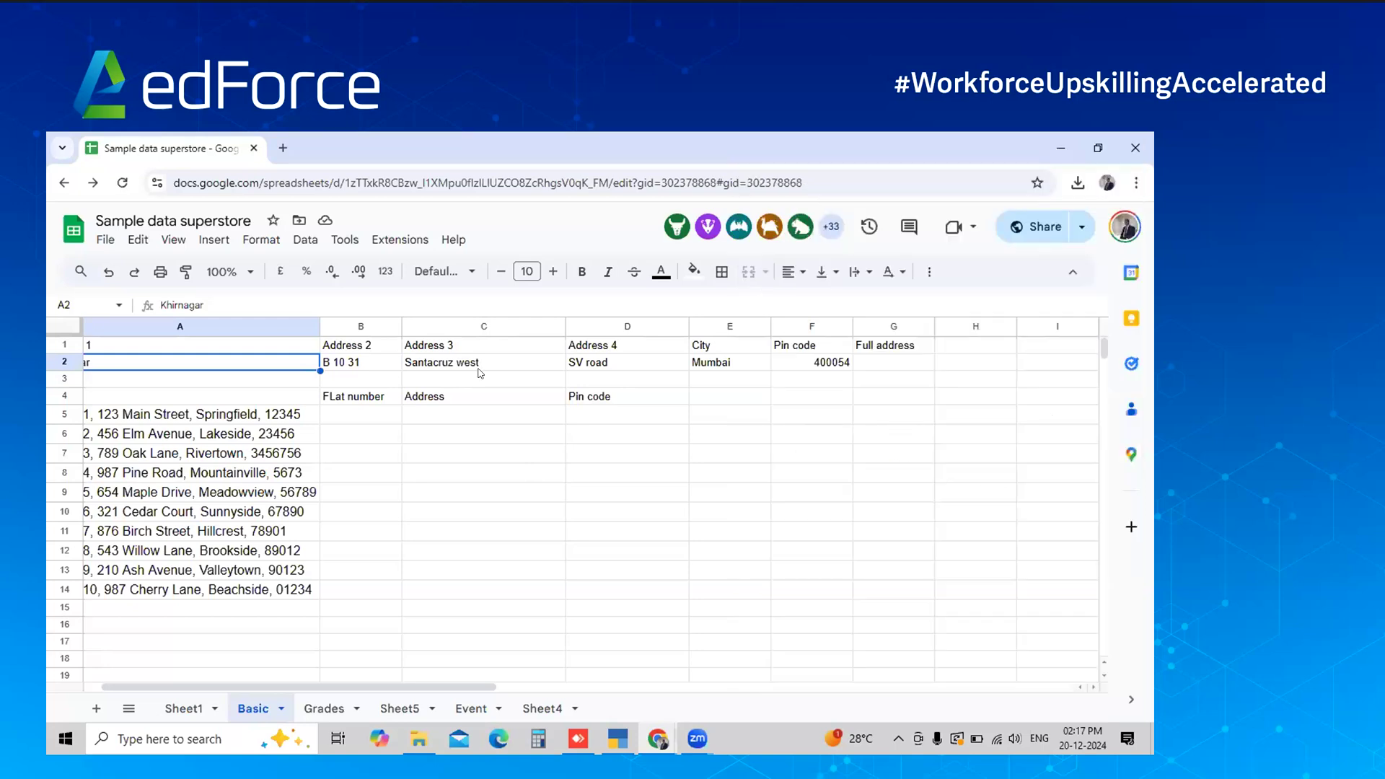
pyautogui.press('Right')
pyautogui.press('Up')
pyautogui.press('Right')
pyautogui.press('Right')
pyautogui.press('Right')
pyautogui.press('Right')
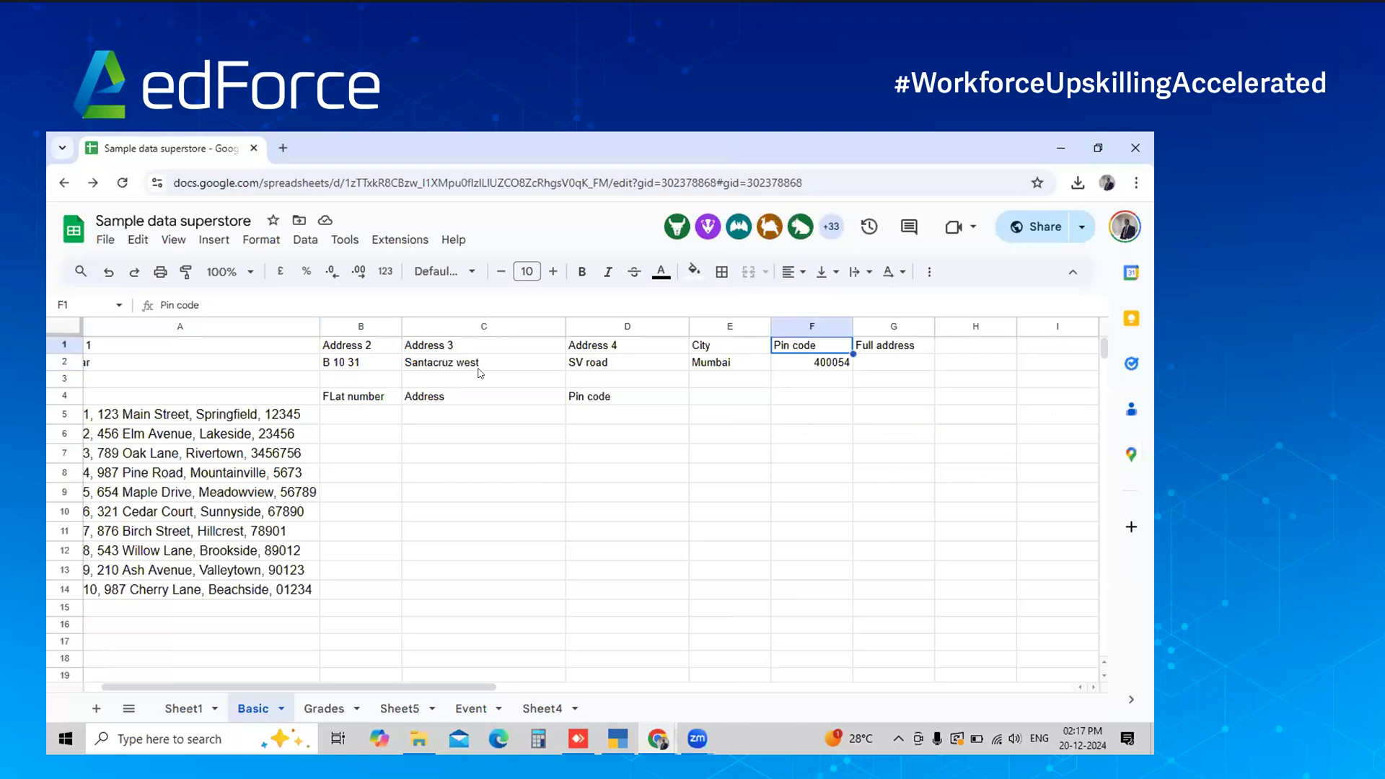
pyautogui.hotkey('alt', 'Tab')
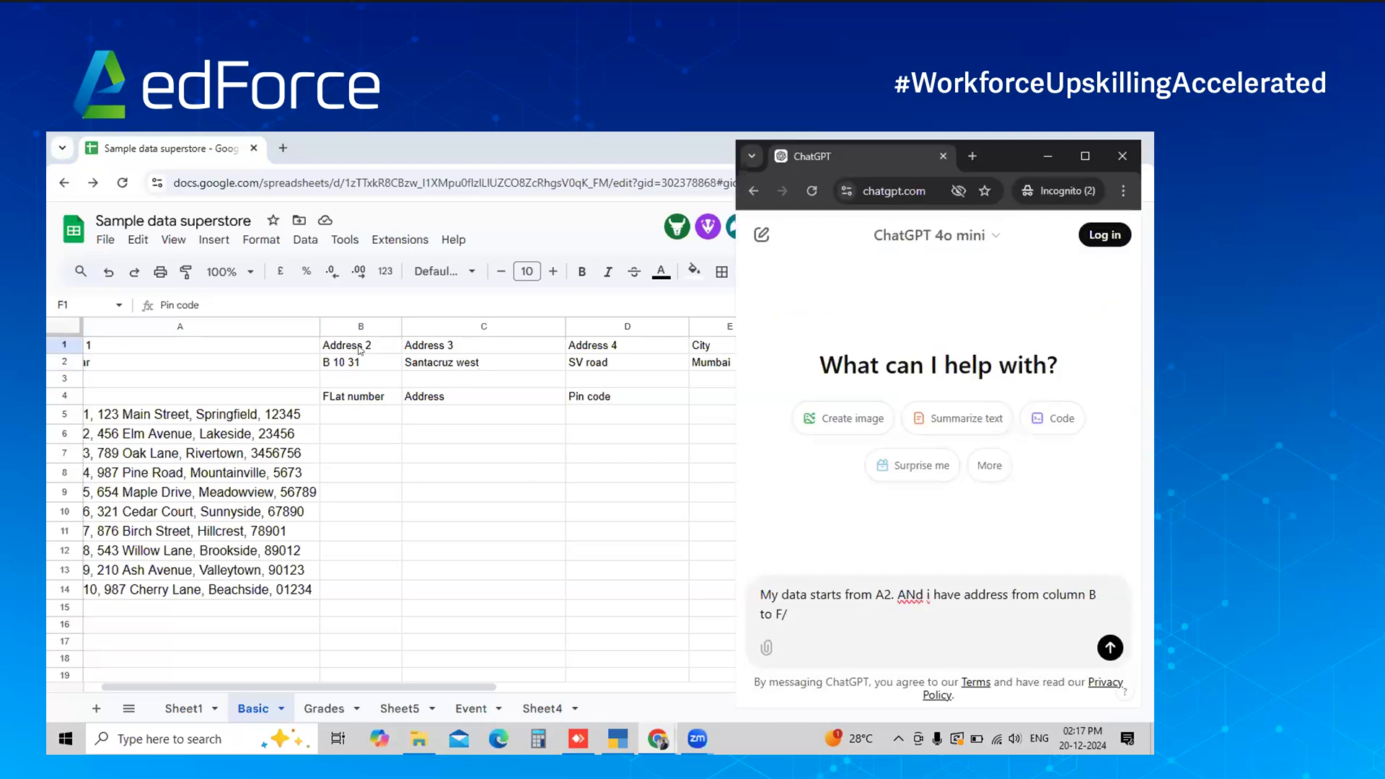
# Finish asking for an Excel formula putting the entire address in column G, and send it
pyautogui.write('. I need to get ')
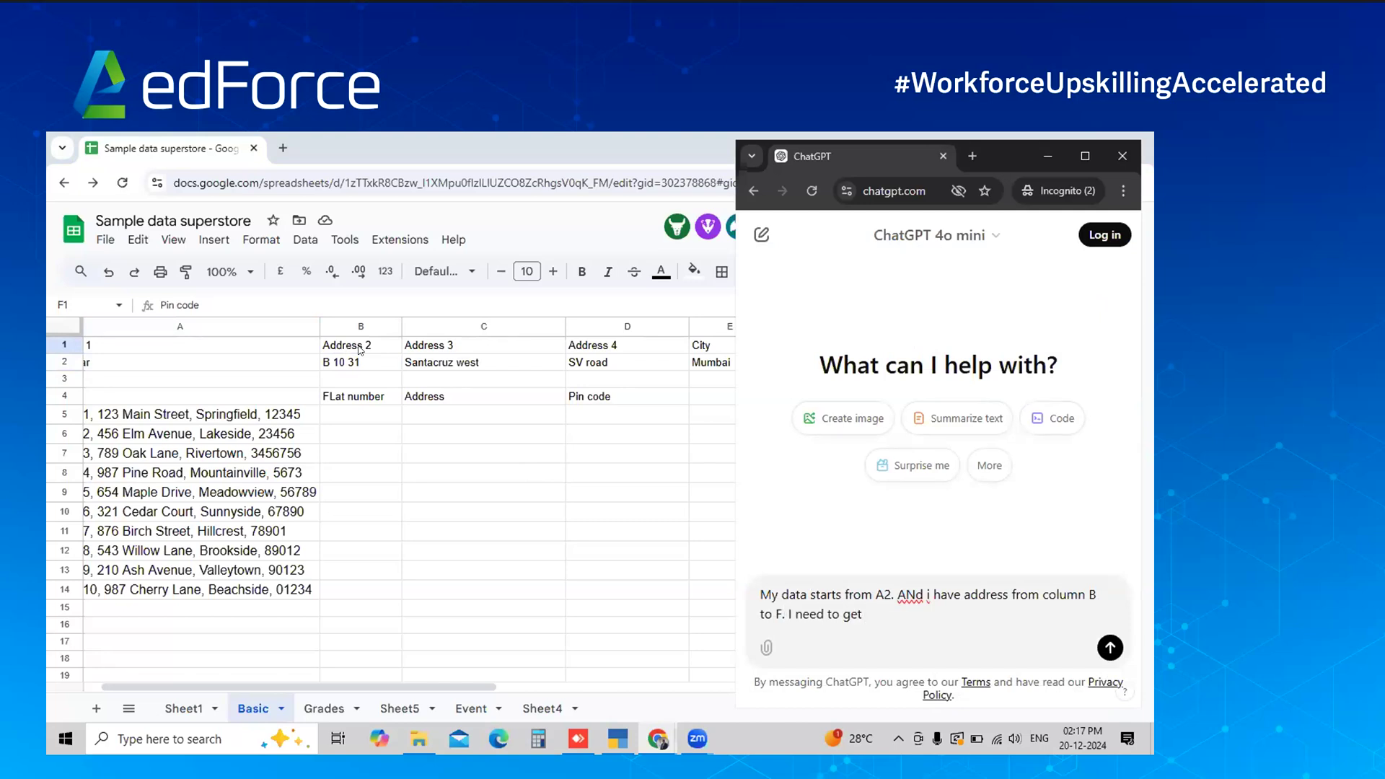
pyautogui.write('the entire address on')
pyautogui.press('BackSpace')
pyautogui.press('BackSpace')
pyautogui.write('in column G')
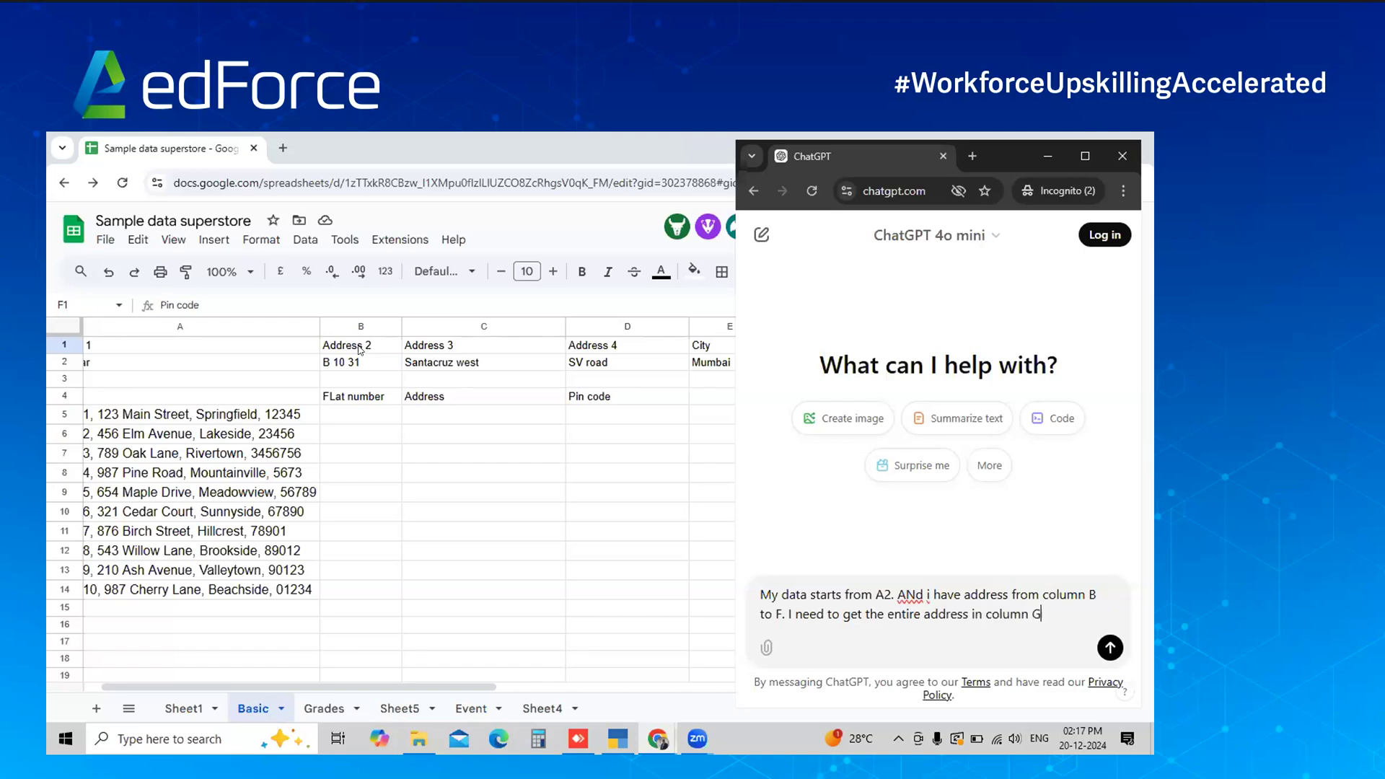
pyautogui.write('. Can yu')
pyautogui.press('BackSpace')
pyautogui.write('ou h')
pyautogui.write('elp me wit')
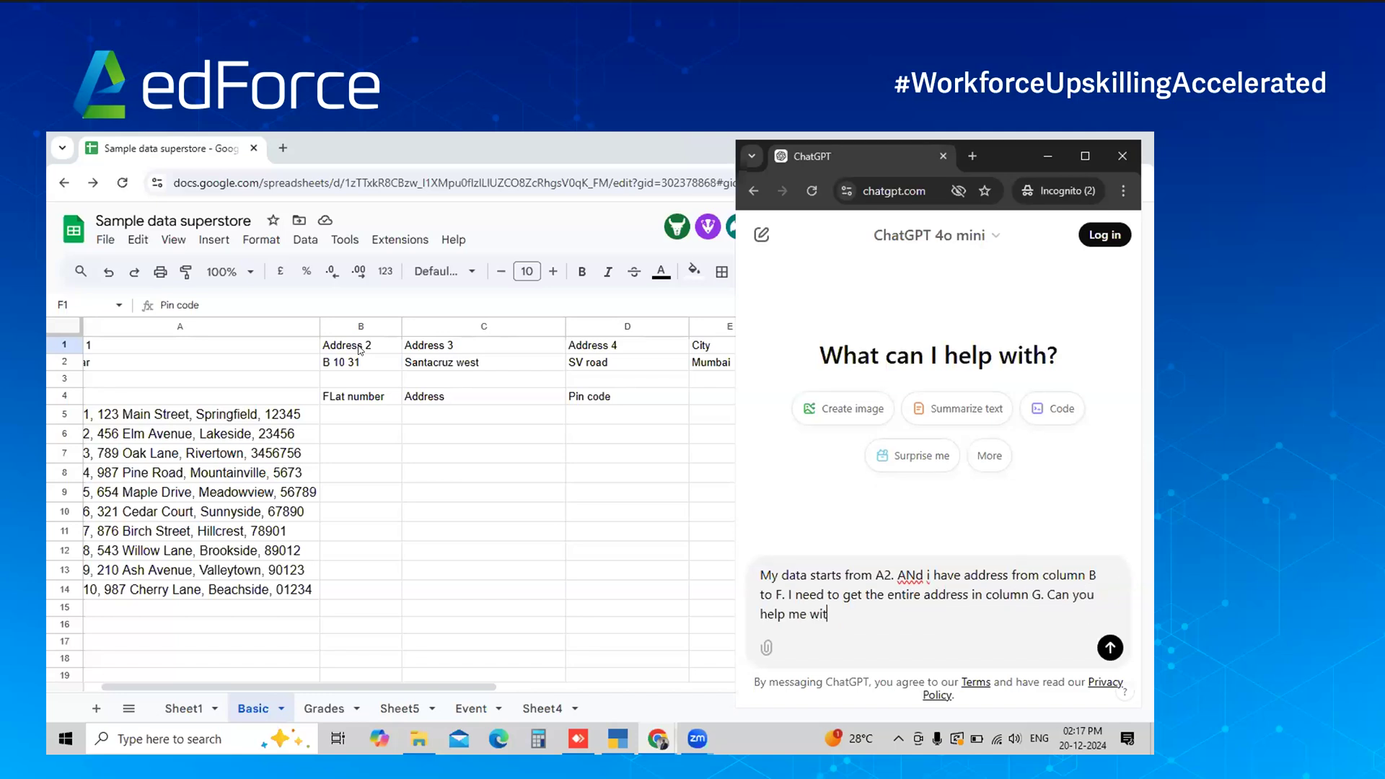
pyautogui.write('h with an excel formula')
pyautogui.hotkey('shift', 'Return')
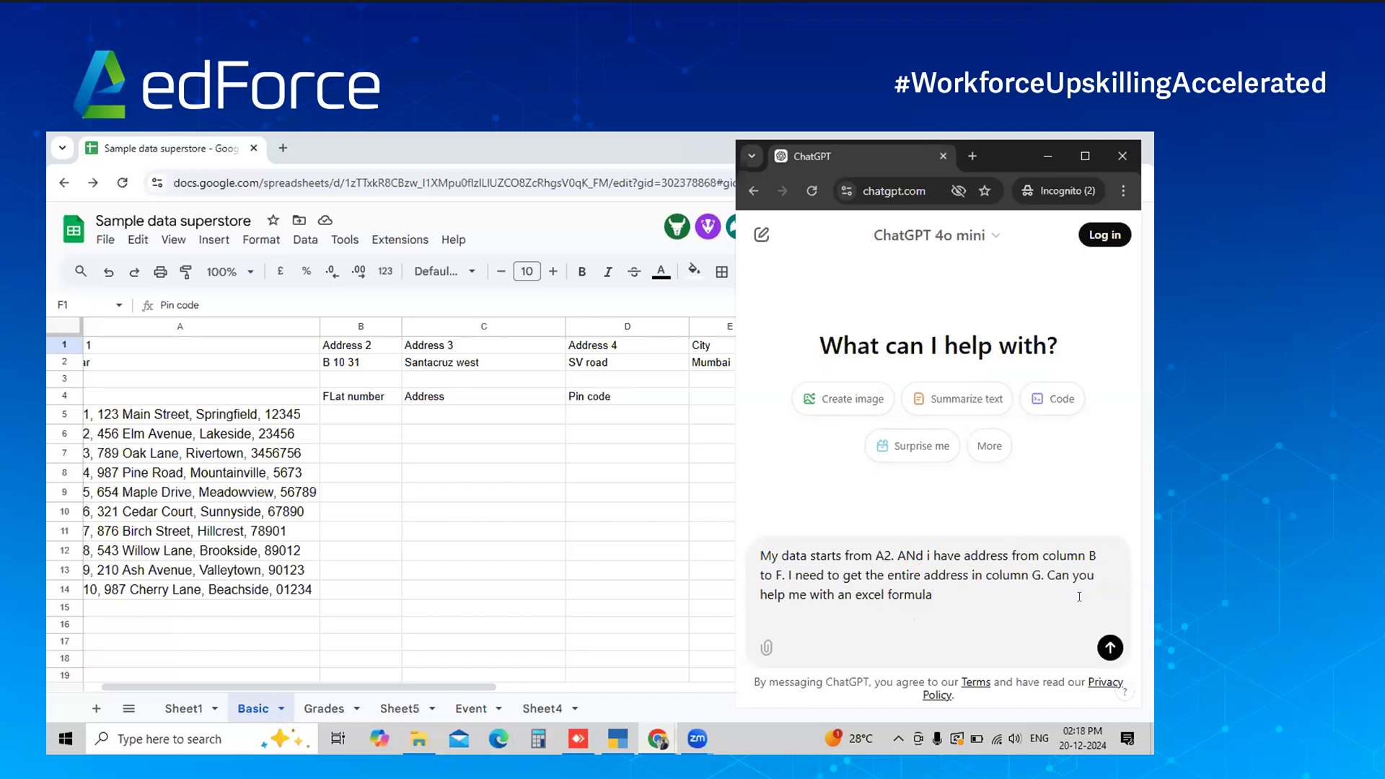
pyautogui.click(1111, 648)
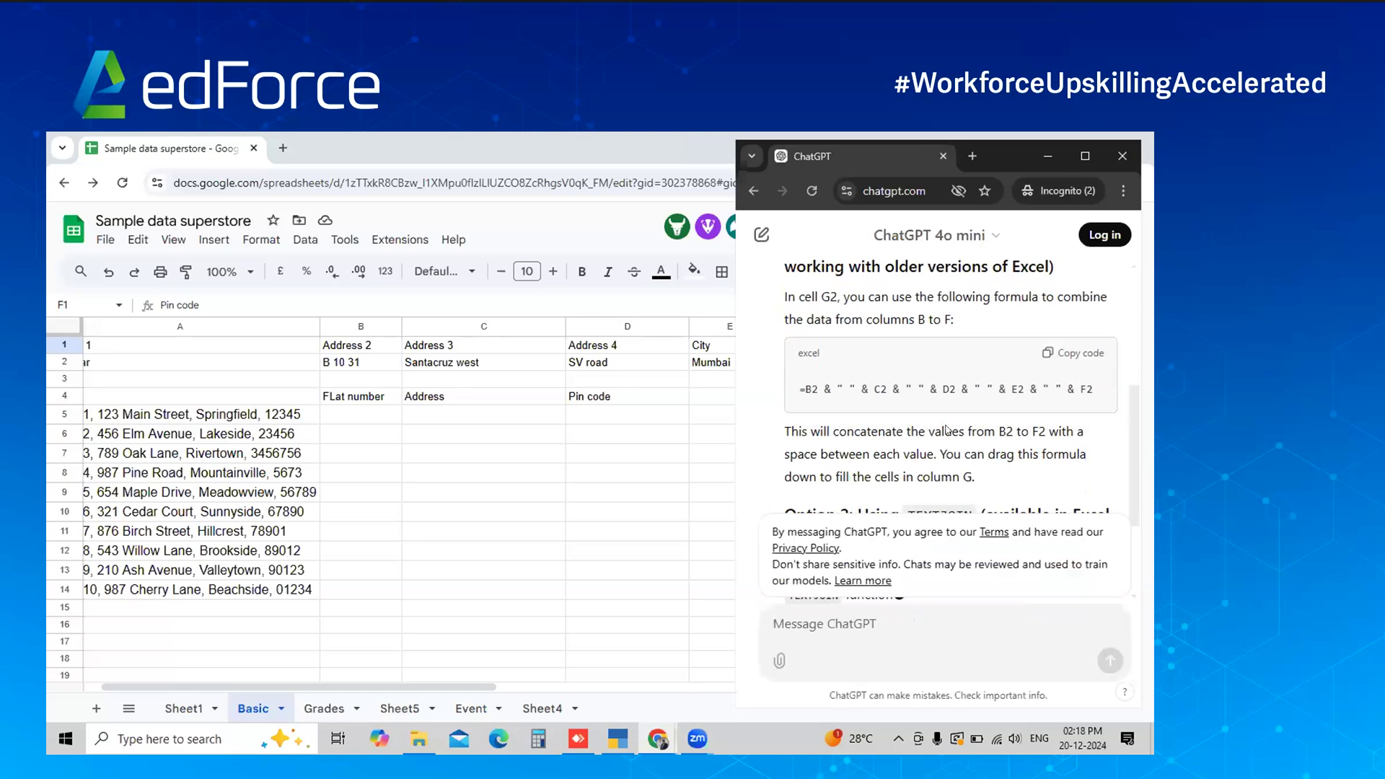
# Scroll to the end of ChatGPT's reply, showing the =TEXTJOIN(" ", TRUE, B2:F2) option
pyautogui.scroll(-4, 948, 430)
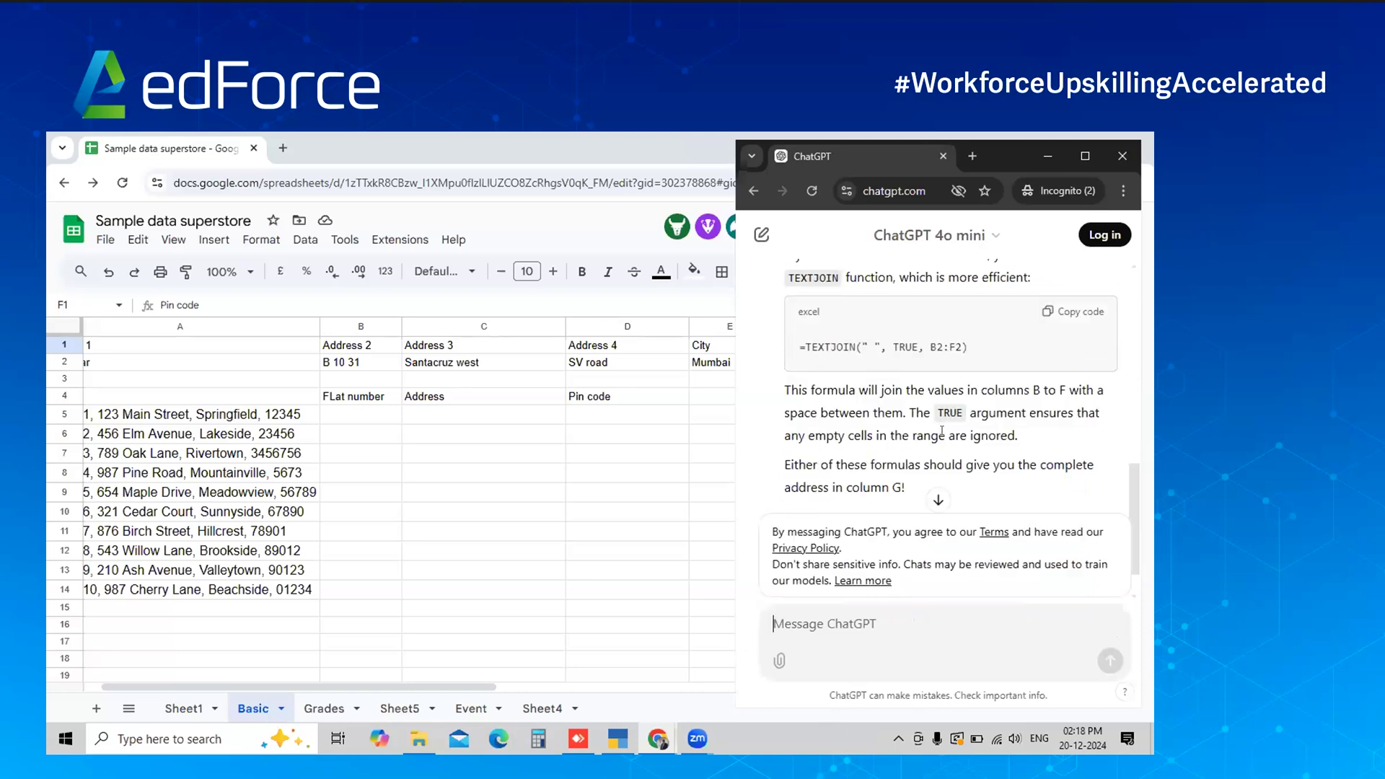
pyautogui.scroll(3, 942, 431)
pyautogui.moveTo(968, 300); pyautogui.dragTo(895, 445)
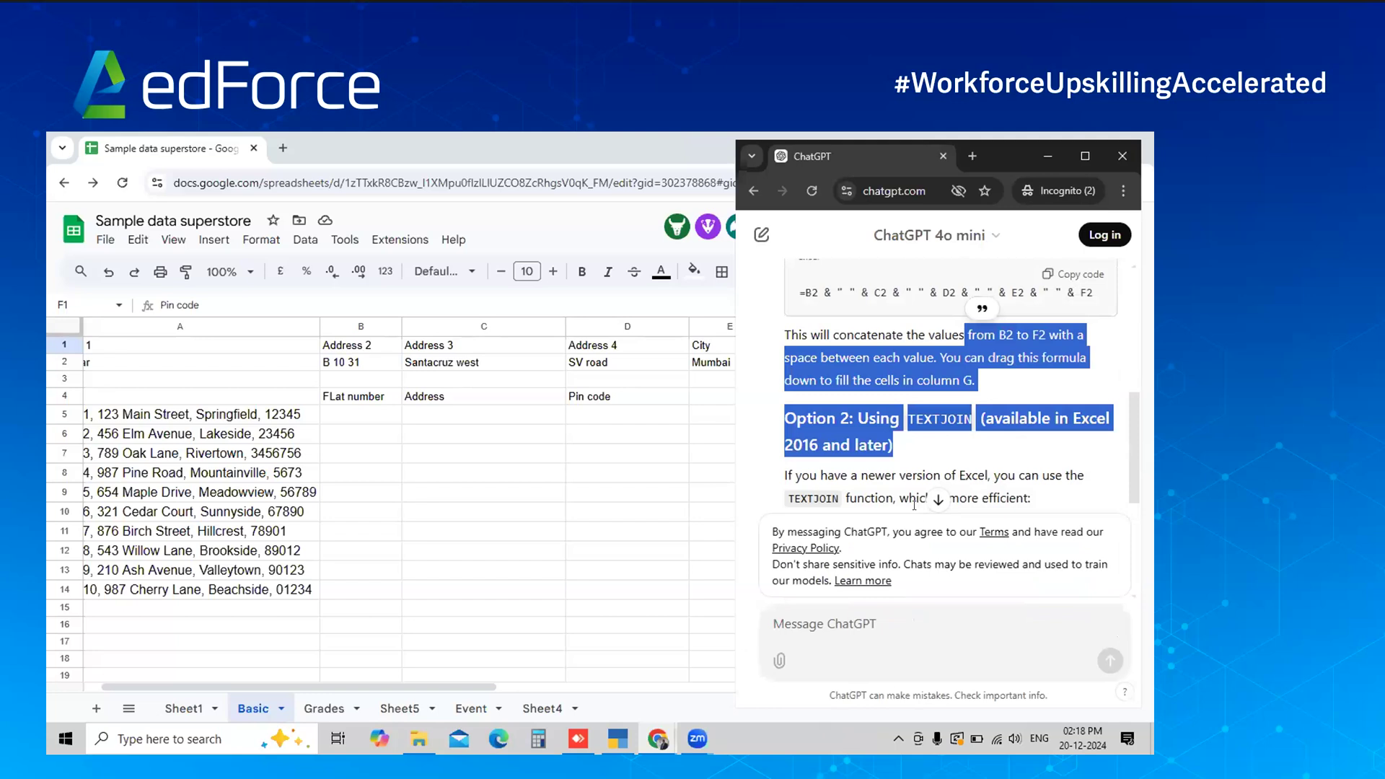
pyautogui.click(907, 492)
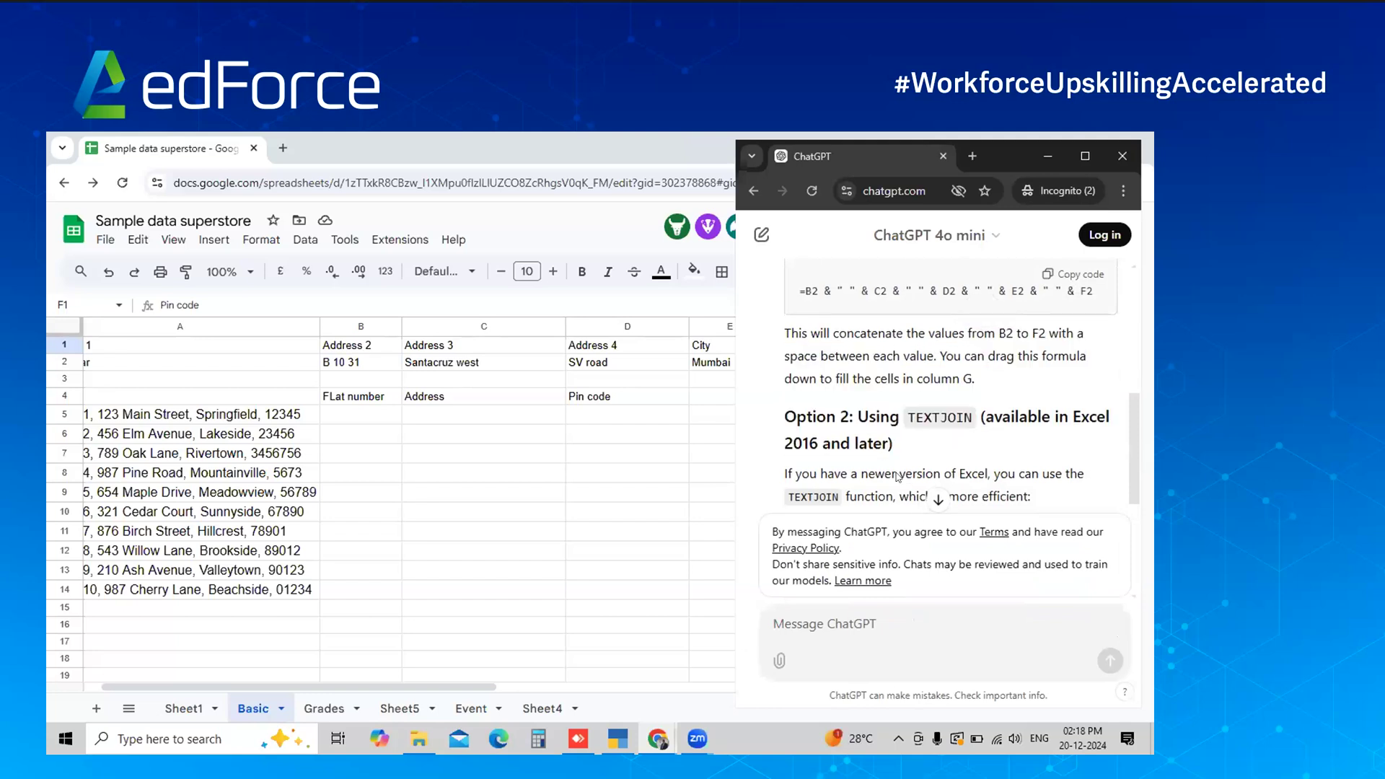
pyautogui.scroll(-1, 898, 478)
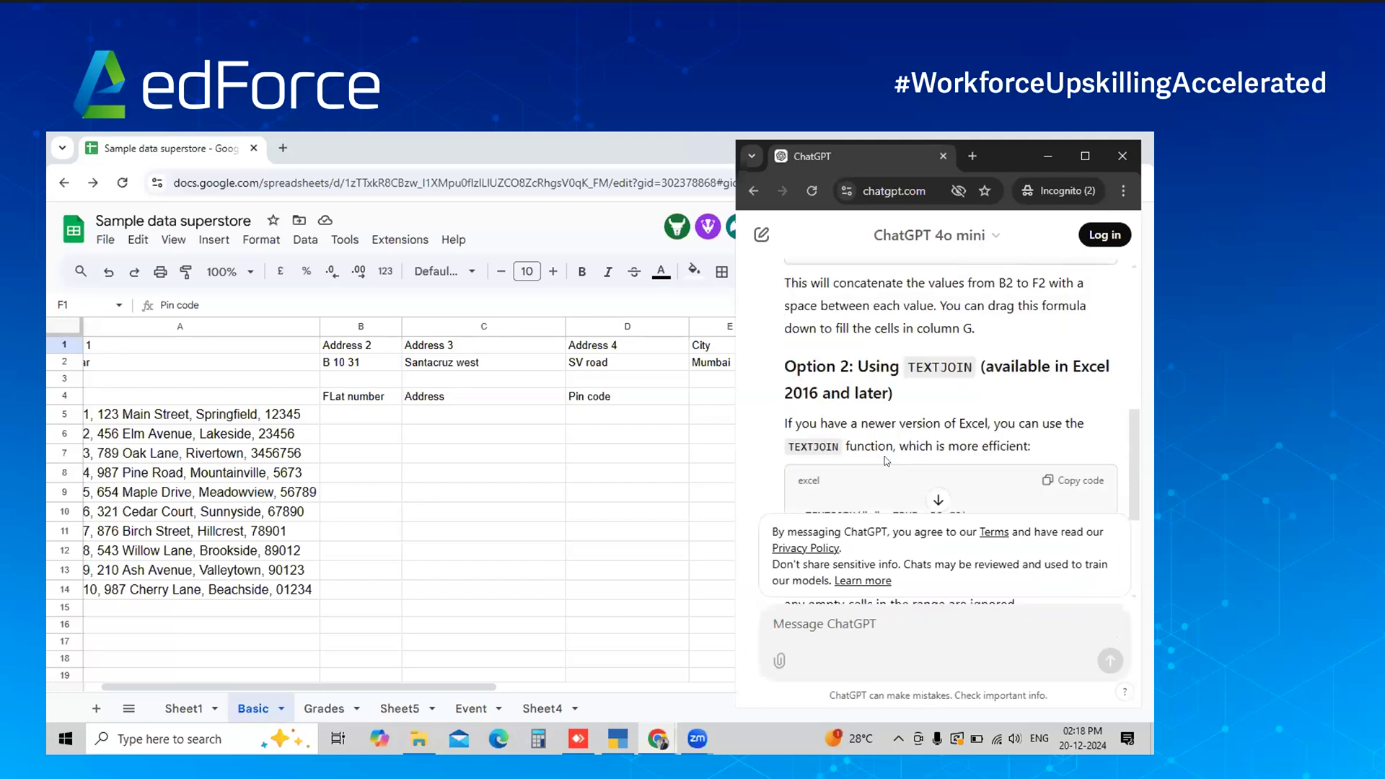
pyautogui.click(938, 500)
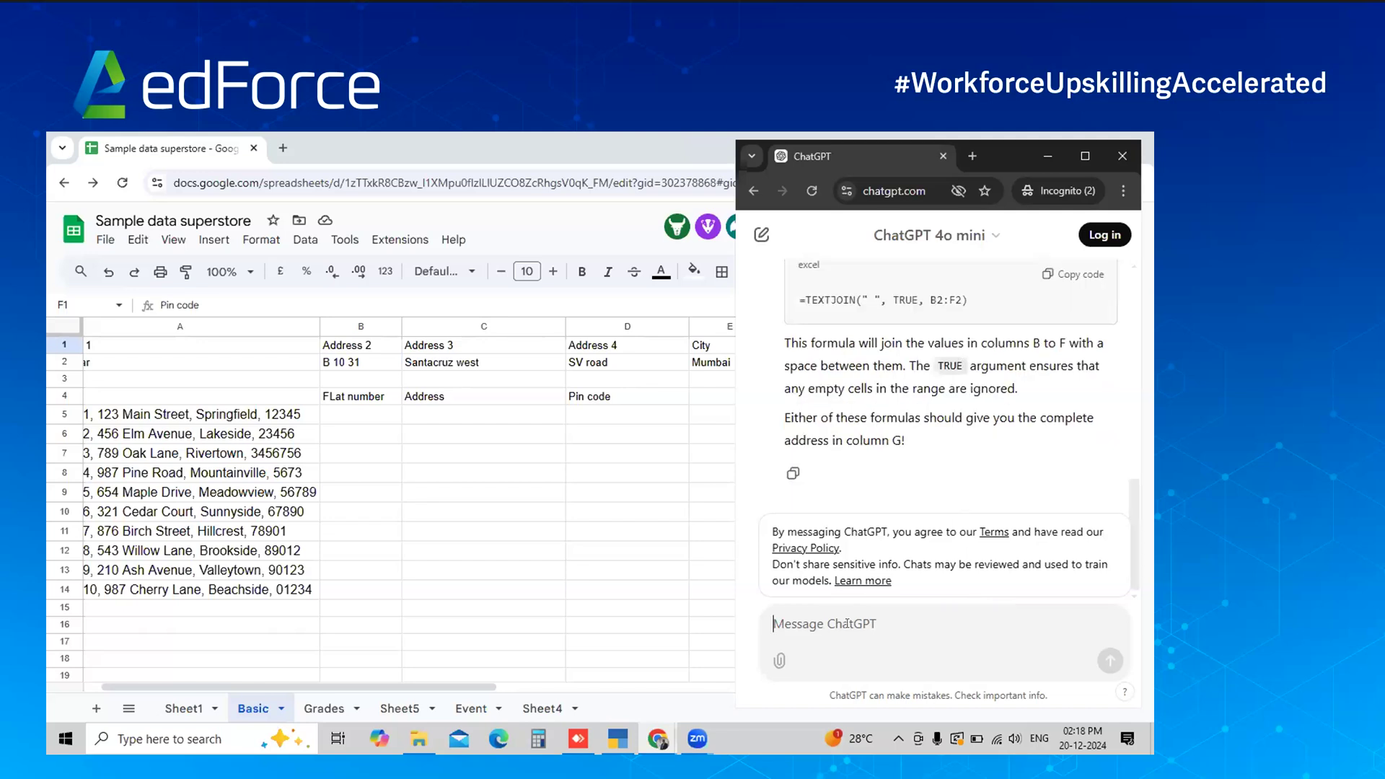
# Ask ChatGPT for an Excel formula joining the address in columns A to F, starting at A2
pyautogui.write('My data starts from A2. My address is from A to F. Help me with an excle')
pyautogui.press('BackSpace')
pyautogui.press('BackSpace')
pyautogui.write('el formula to join the address')
pyautogui.hotkey('shift', 'Return')
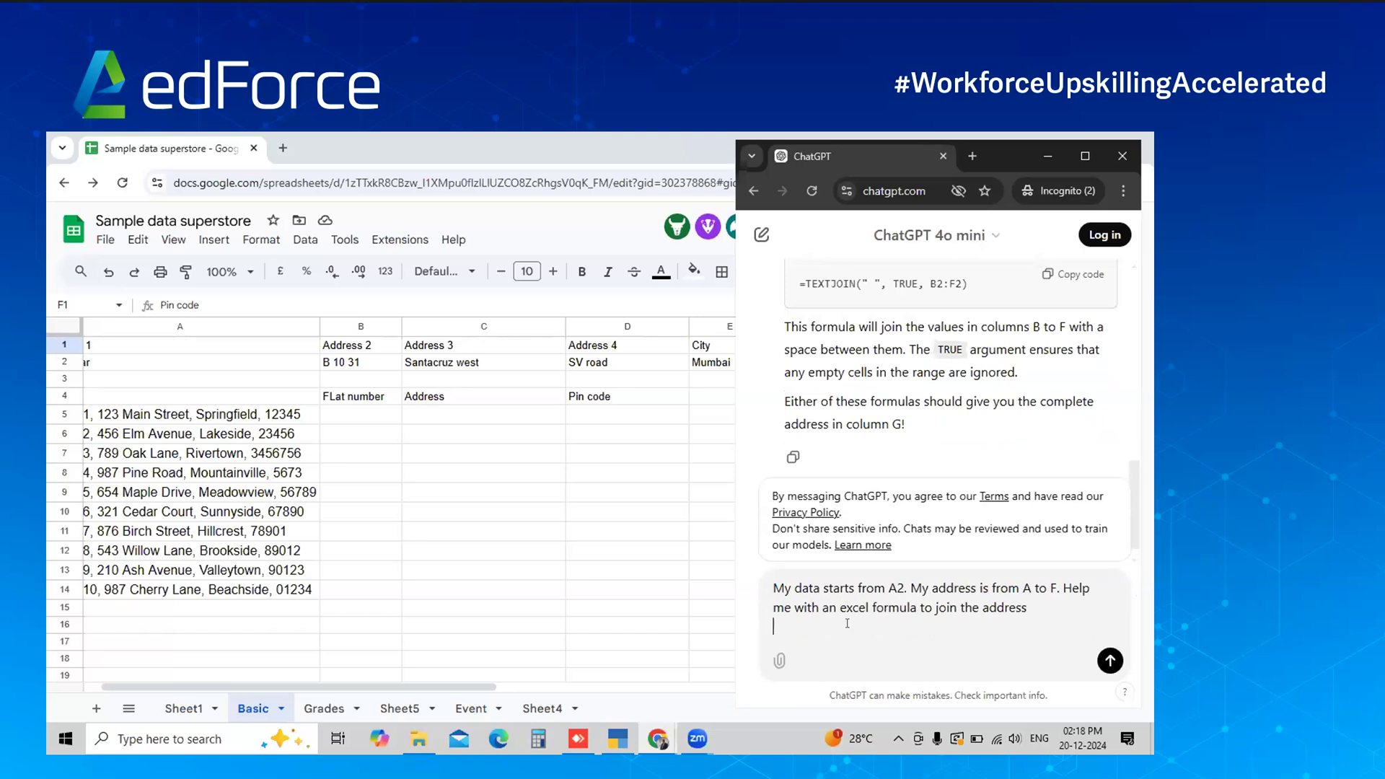
pyautogui.click(1110, 661)
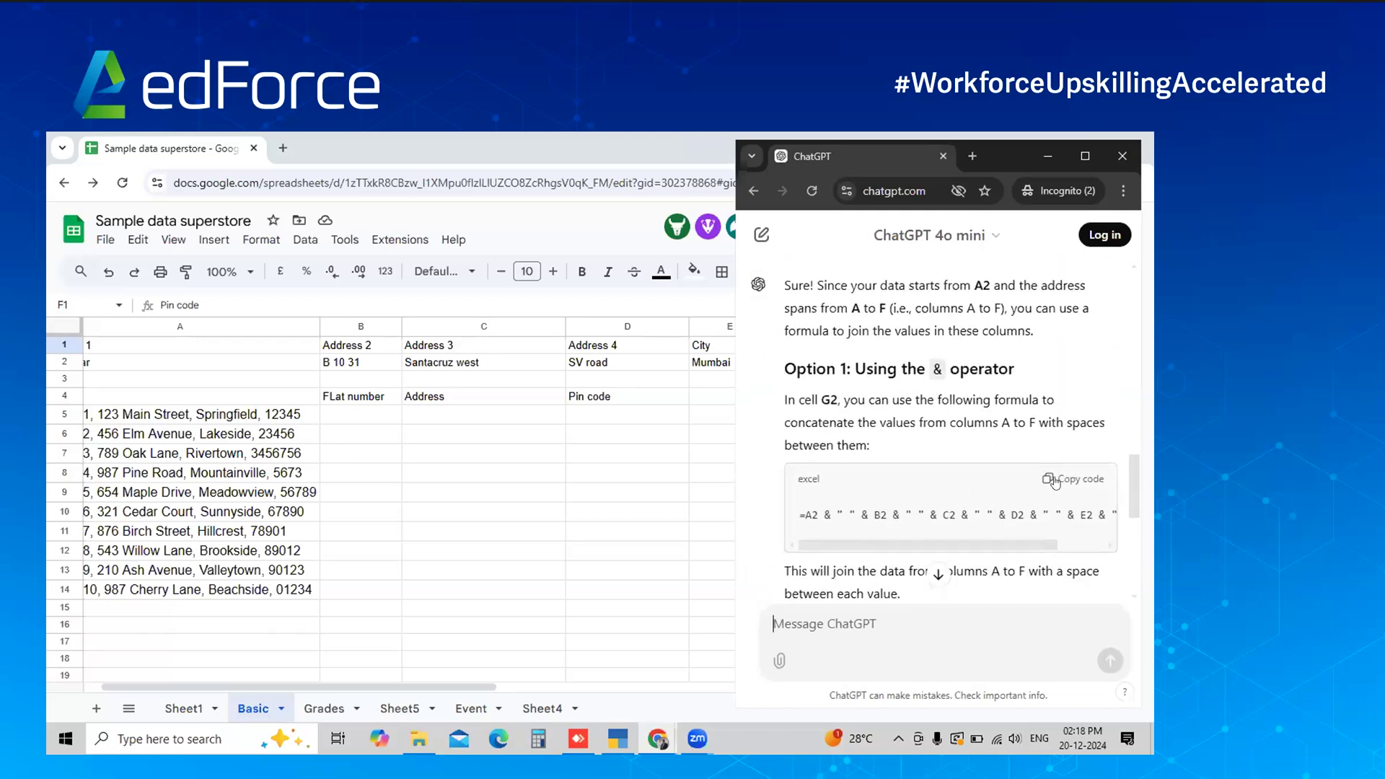
# Copy ChatGPT's =A2 & " " & B2 … & F2 formula and paste it into G2
pyautogui.click(1054, 481)
pyautogui.click(939, 364)
pyautogui.click(896, 360)
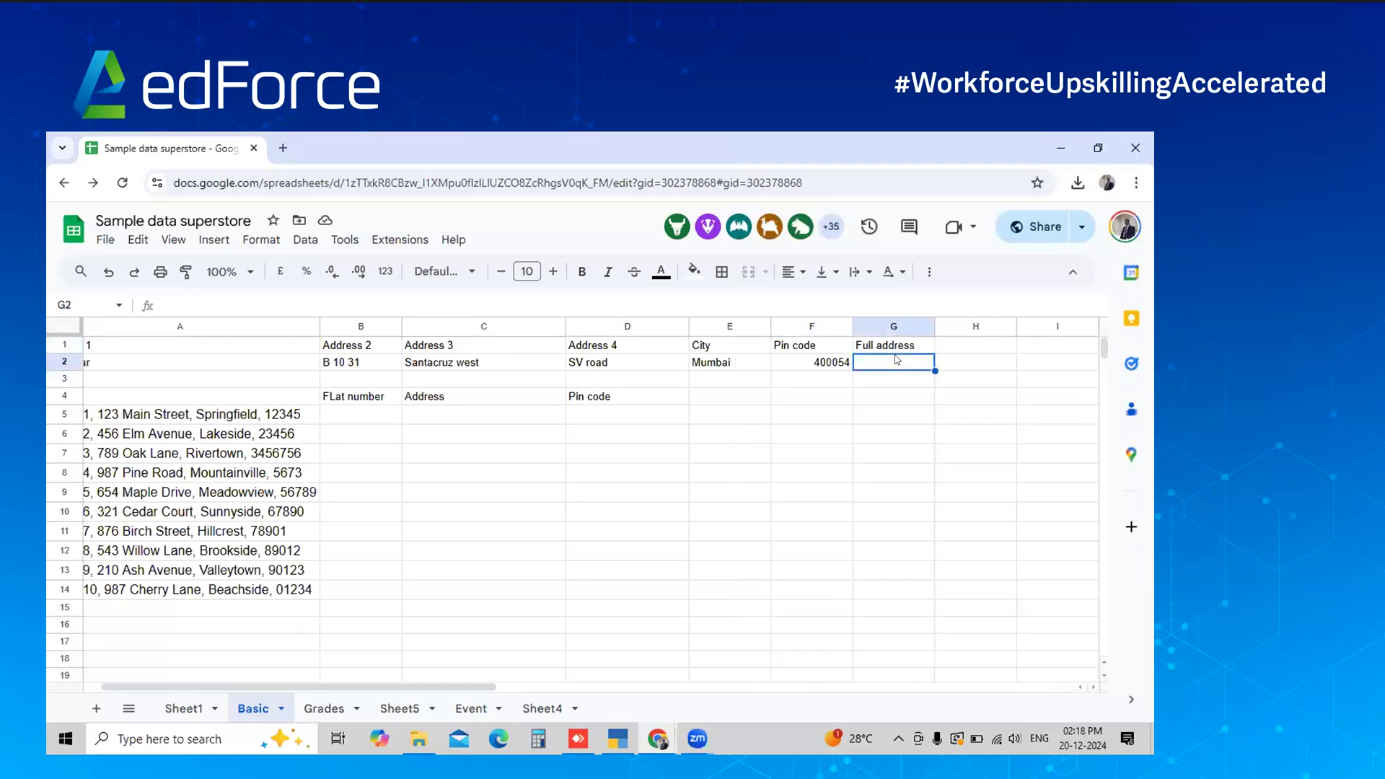
pyautogui.hotkey('ctrl', 'v')
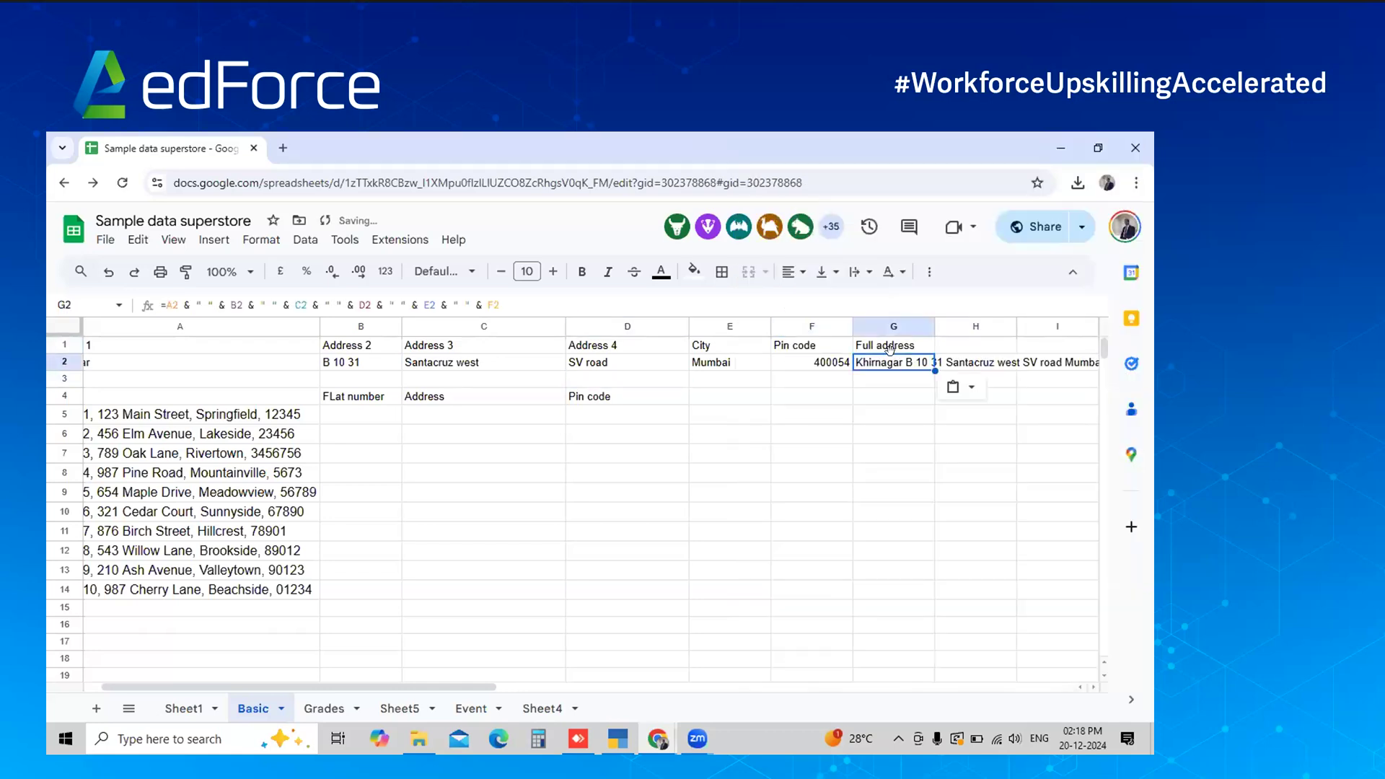
pyautogui.hscroll(1, 895, 357)
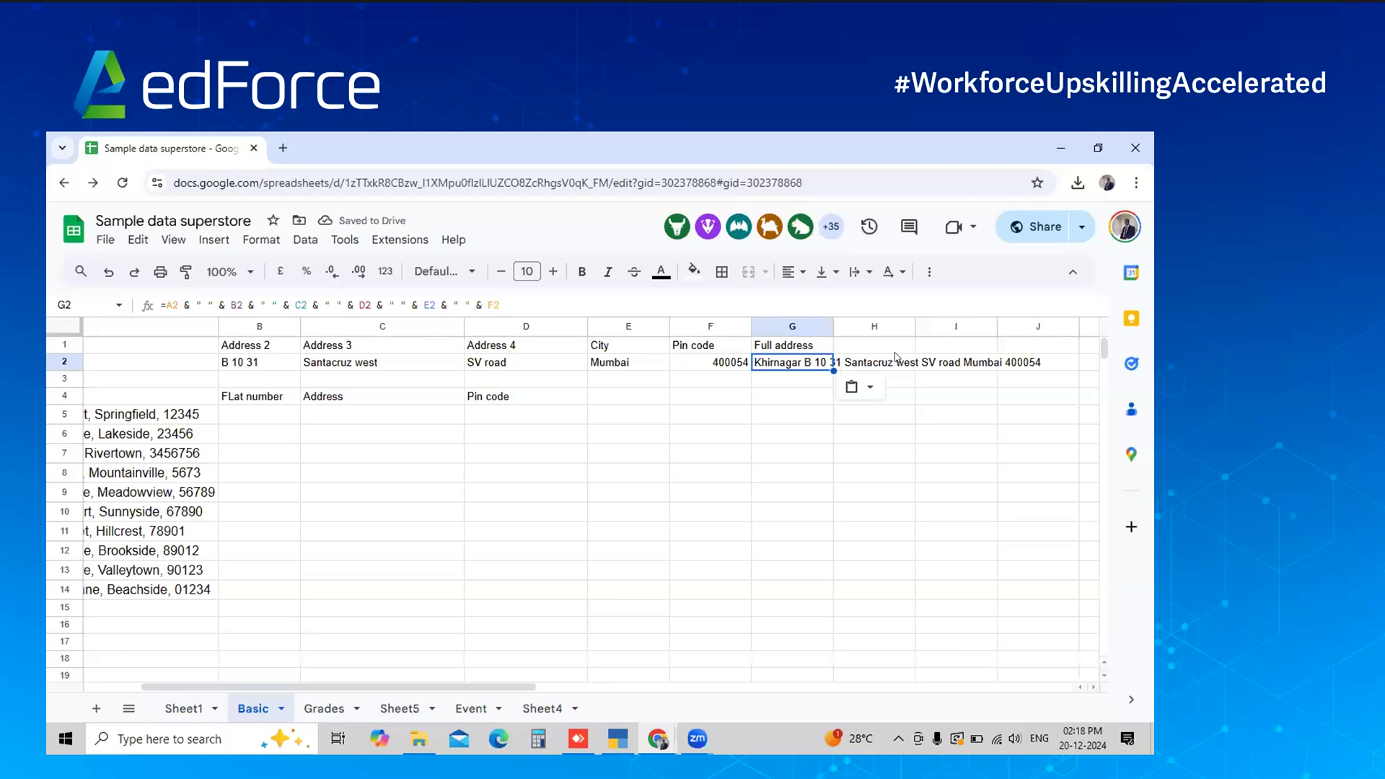
pyautogui.hscroll(-1, 895, 357)
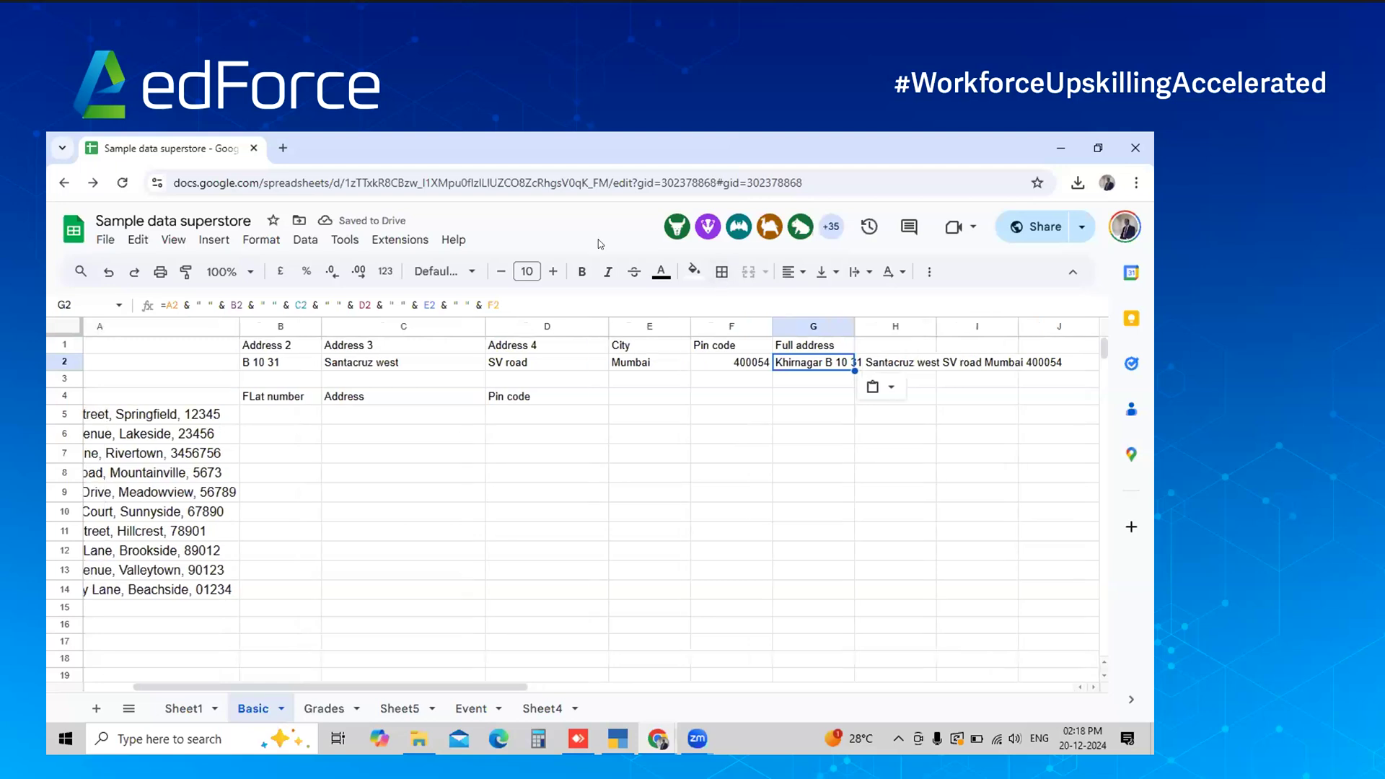
# Scroll further down ChatGPT's reply, then bring the spreadsheet back to the front
pyautogui.click(780, 364)
pyautogui.hotkey('alt', 'Tab')
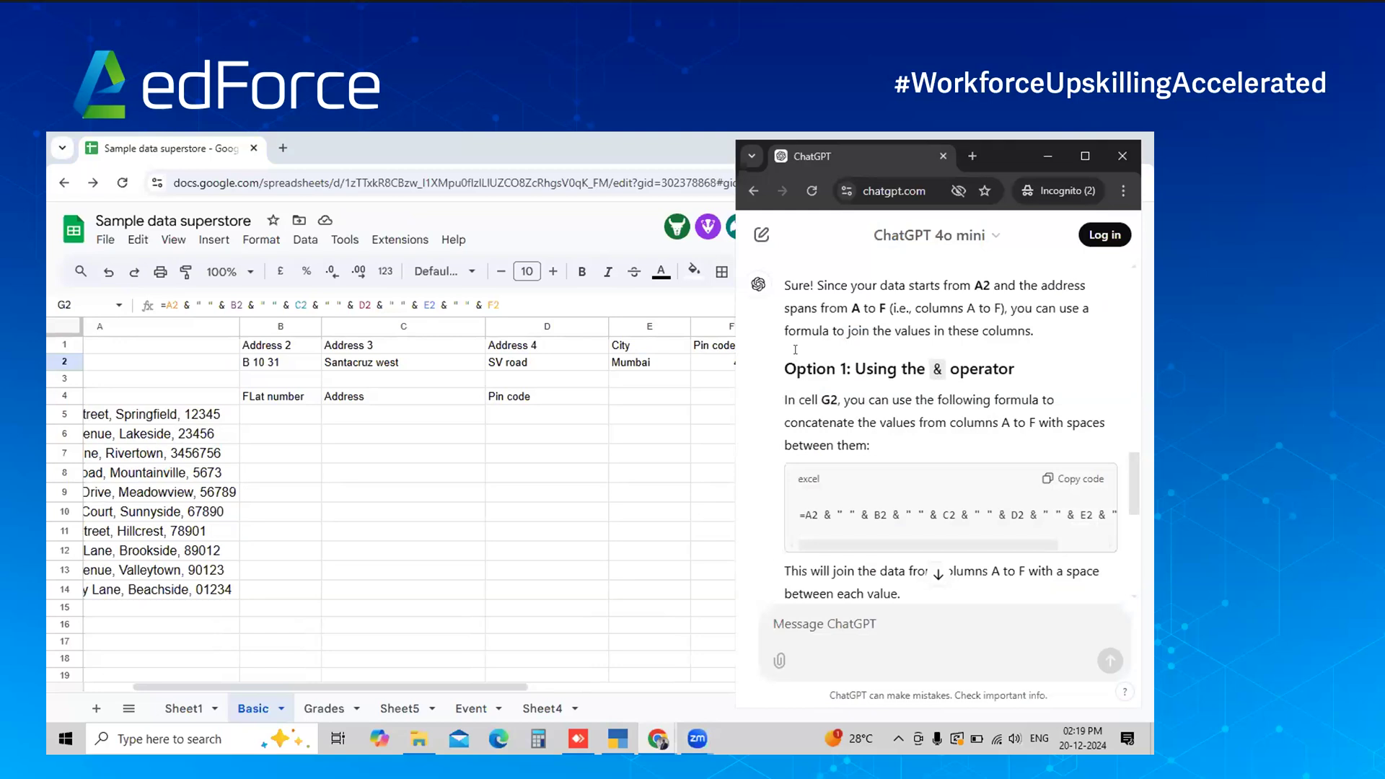
pyautogui.scroll(-5, 795, 350)
pyautogui.scroll(-2, 834, 374)
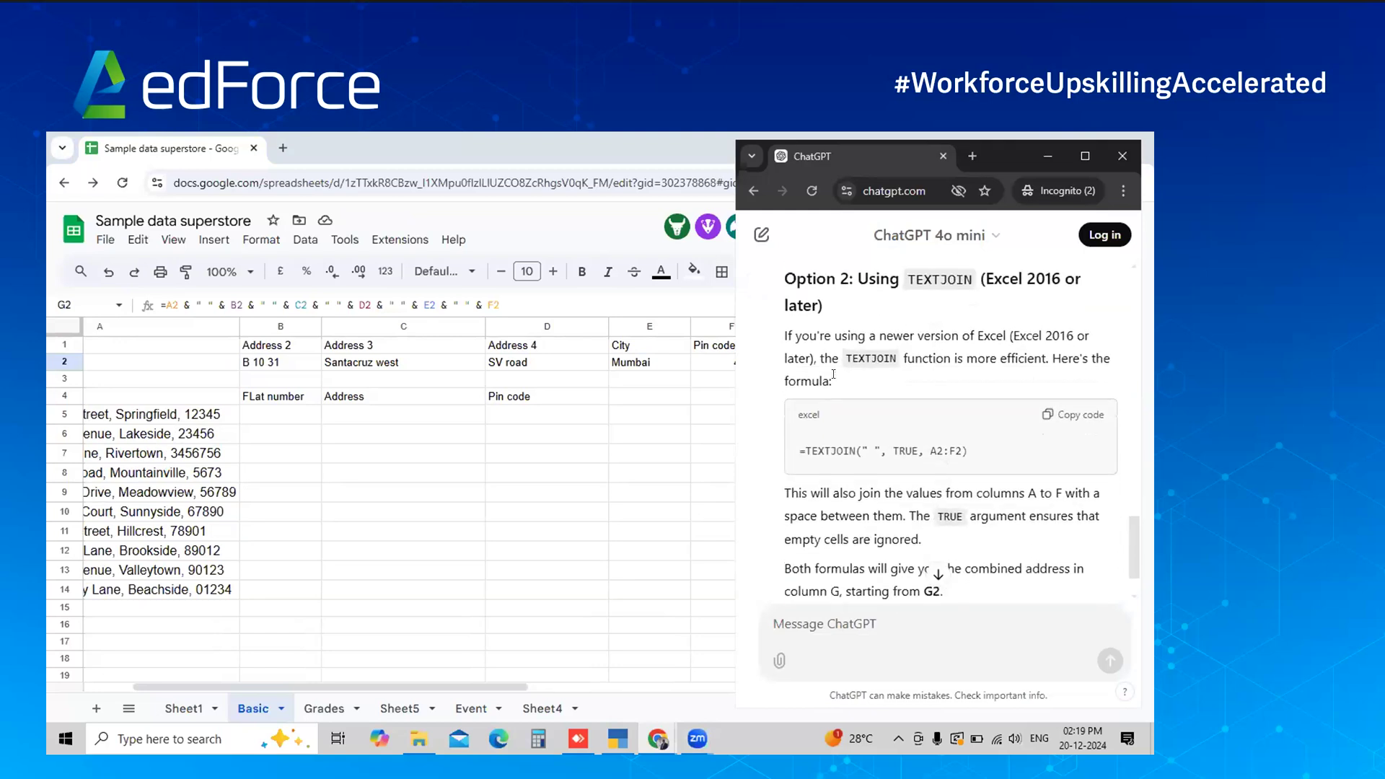
pyautogui.click(698, 400)
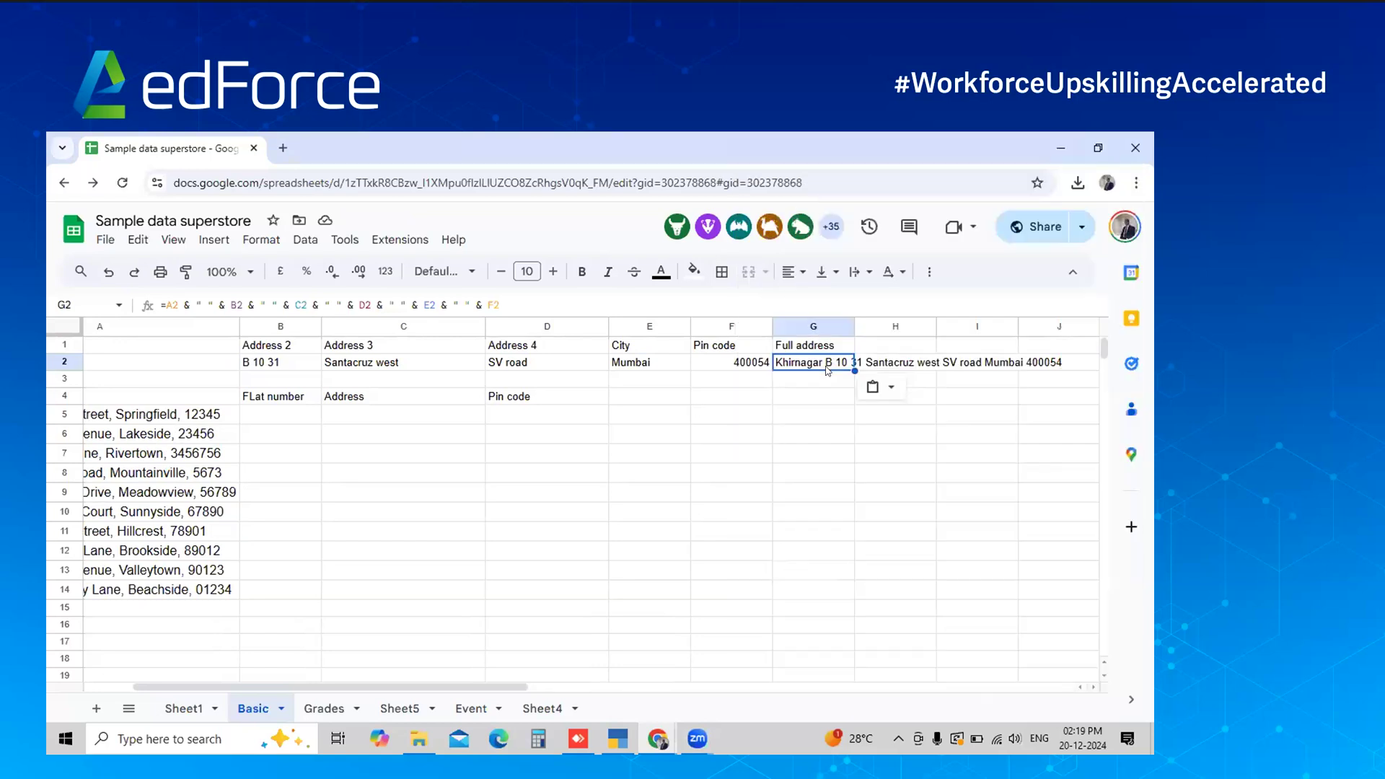
# Ask ChatGPT to put commas in the middle of the address parts
pyautogui.hotkey('alt', 'Tab')
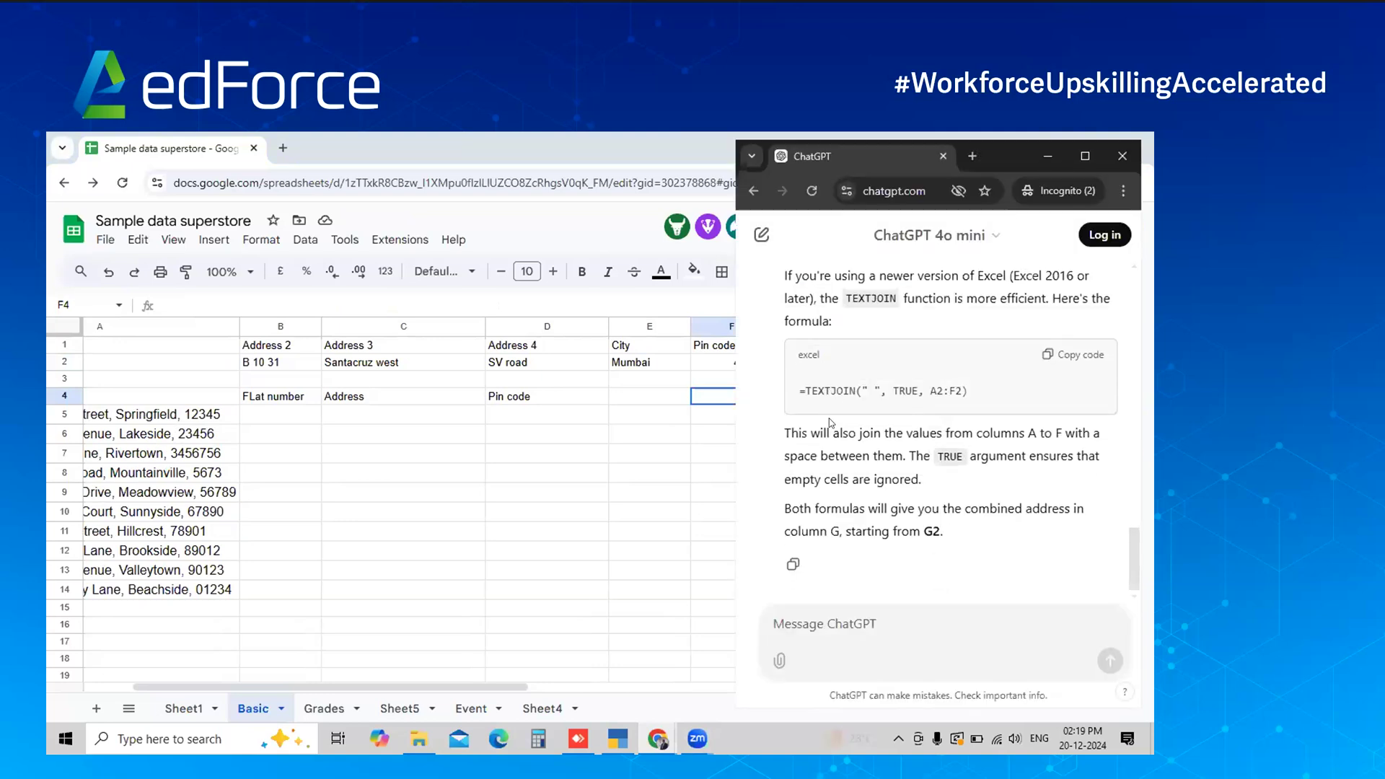
pyautogui.write('I als m')
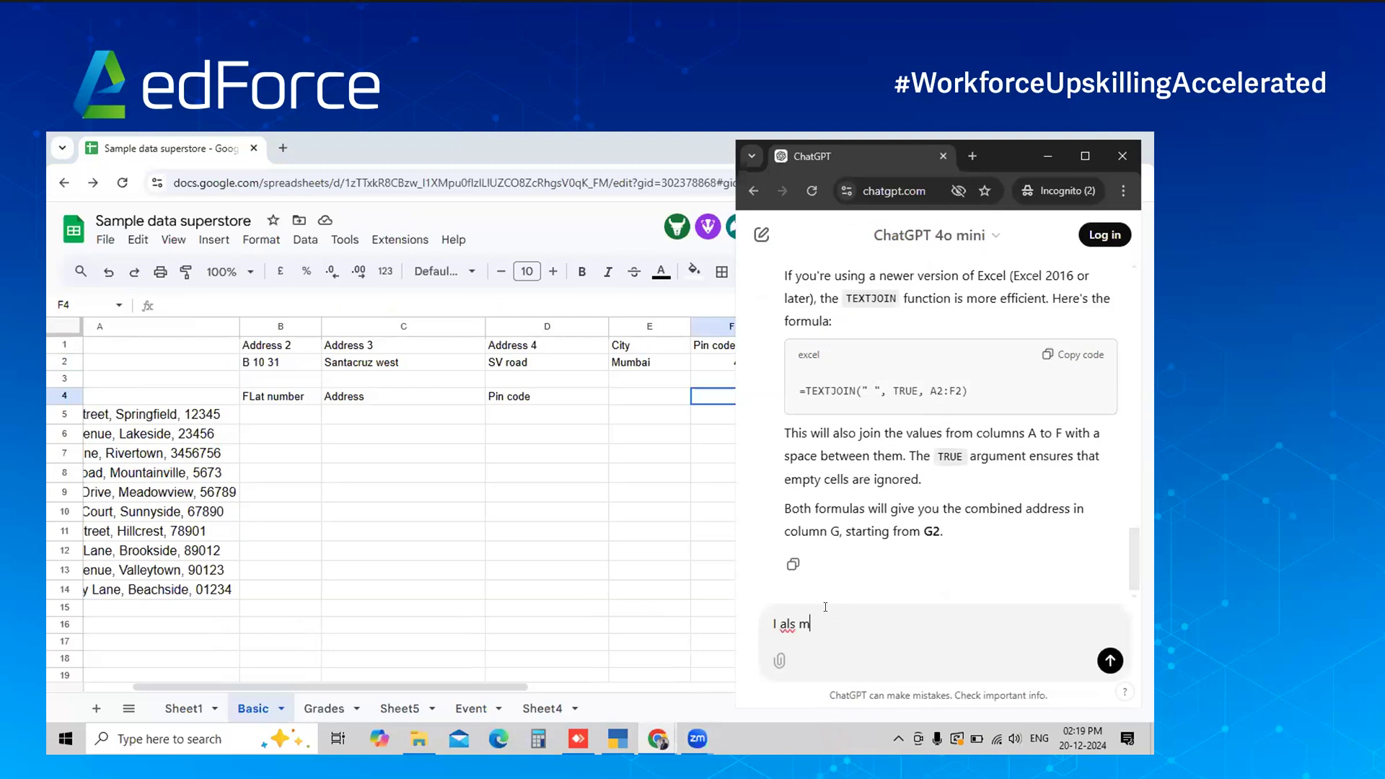
pyautogui.click(429, 322)
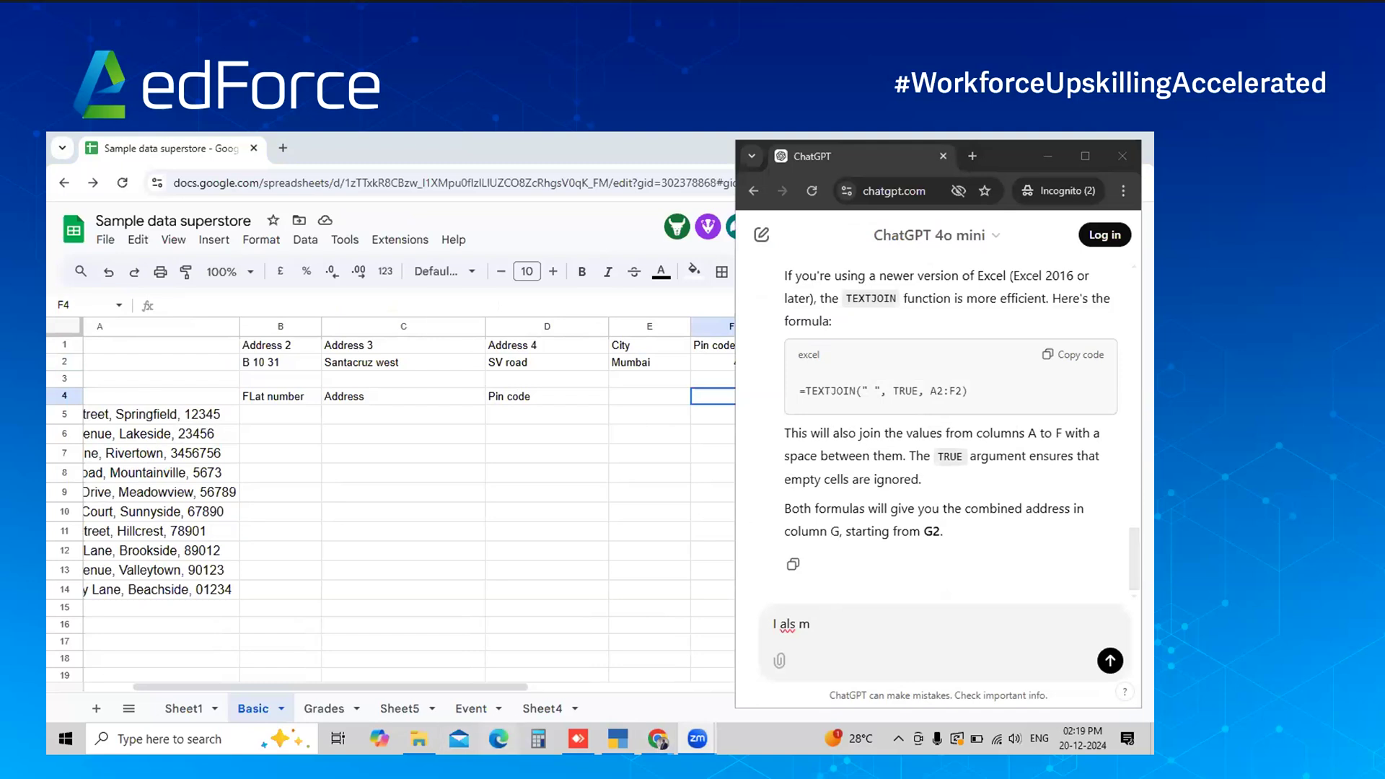
pyautogui.click(832, 632)
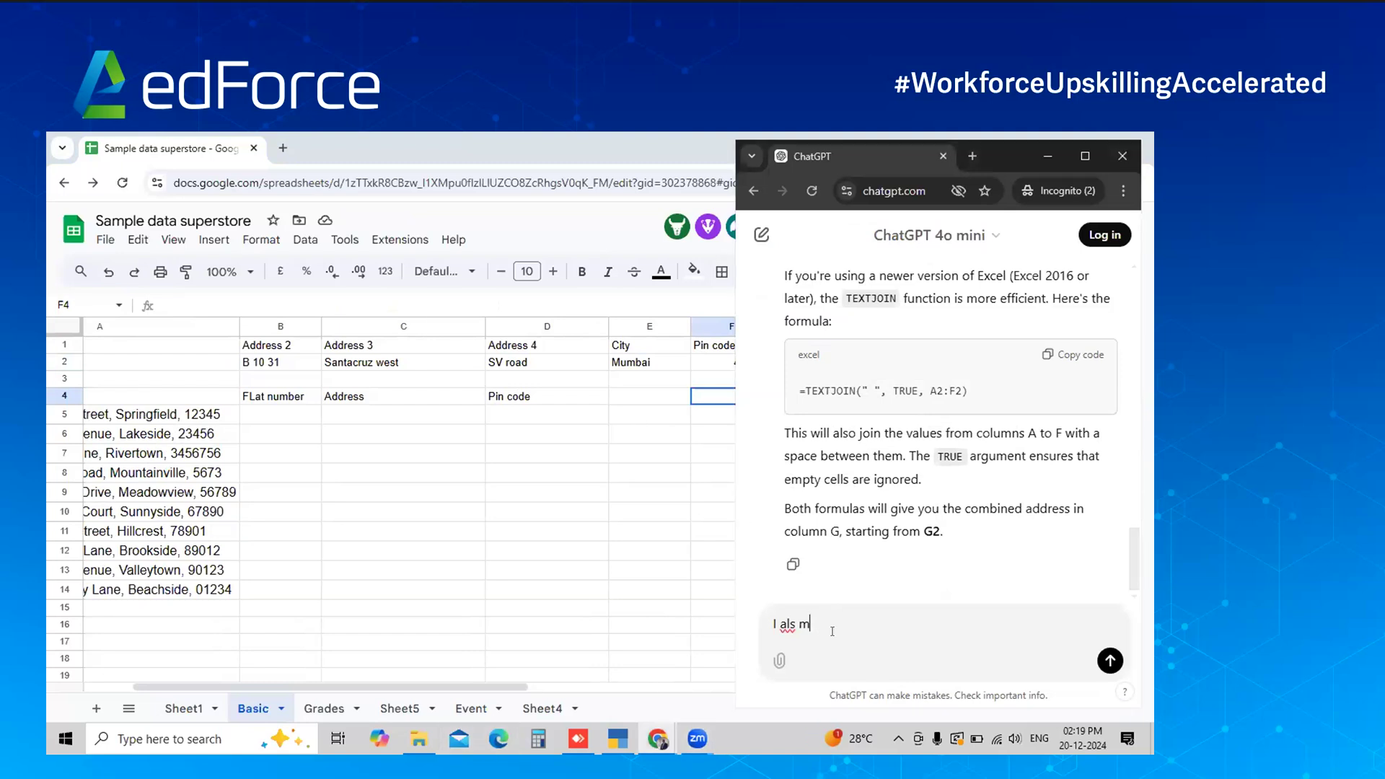
pyautogui.press('BackSpace')
pyautogui.press('BackSpace')
pyautogui.press('BackSpace')
pyautogui.write('so')
pyautogui.write('need to put comma in the middle')
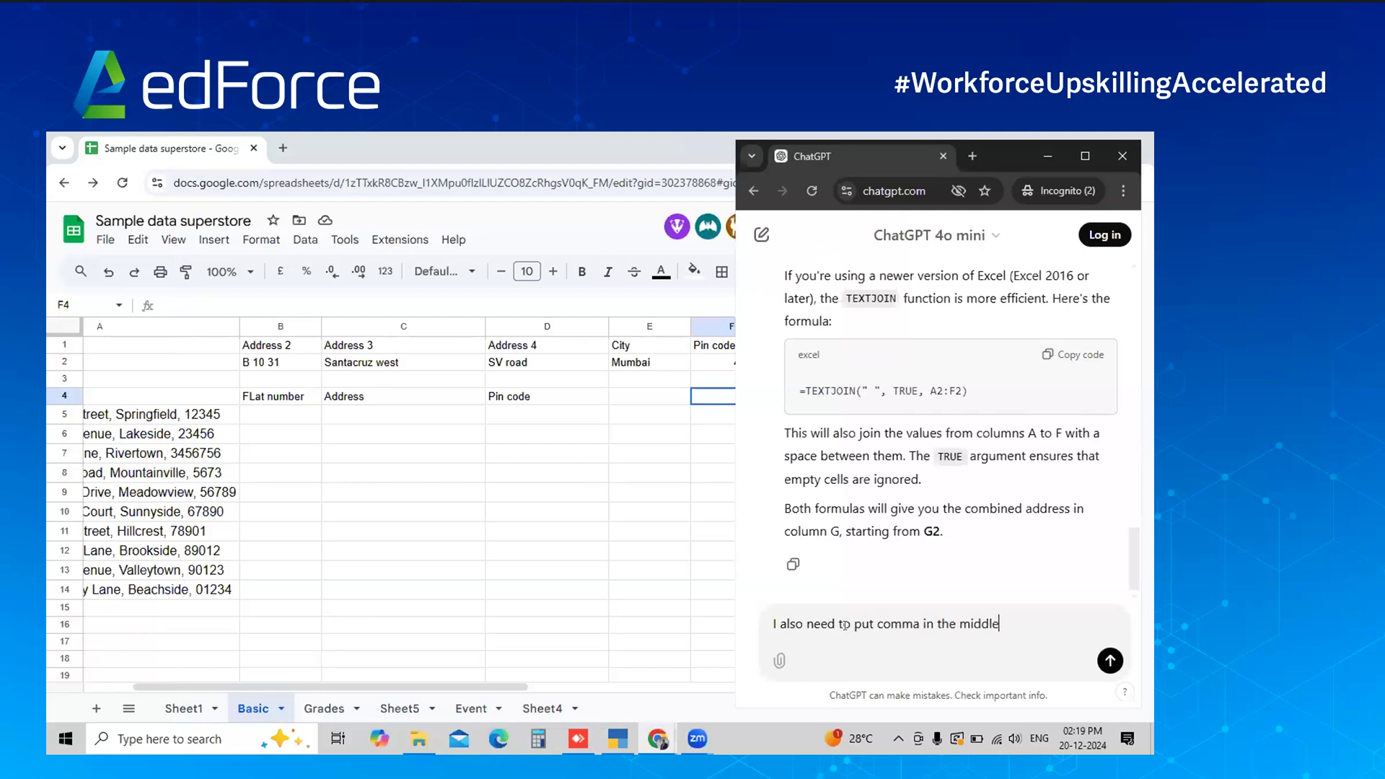
pyautogui.write(' of the address')
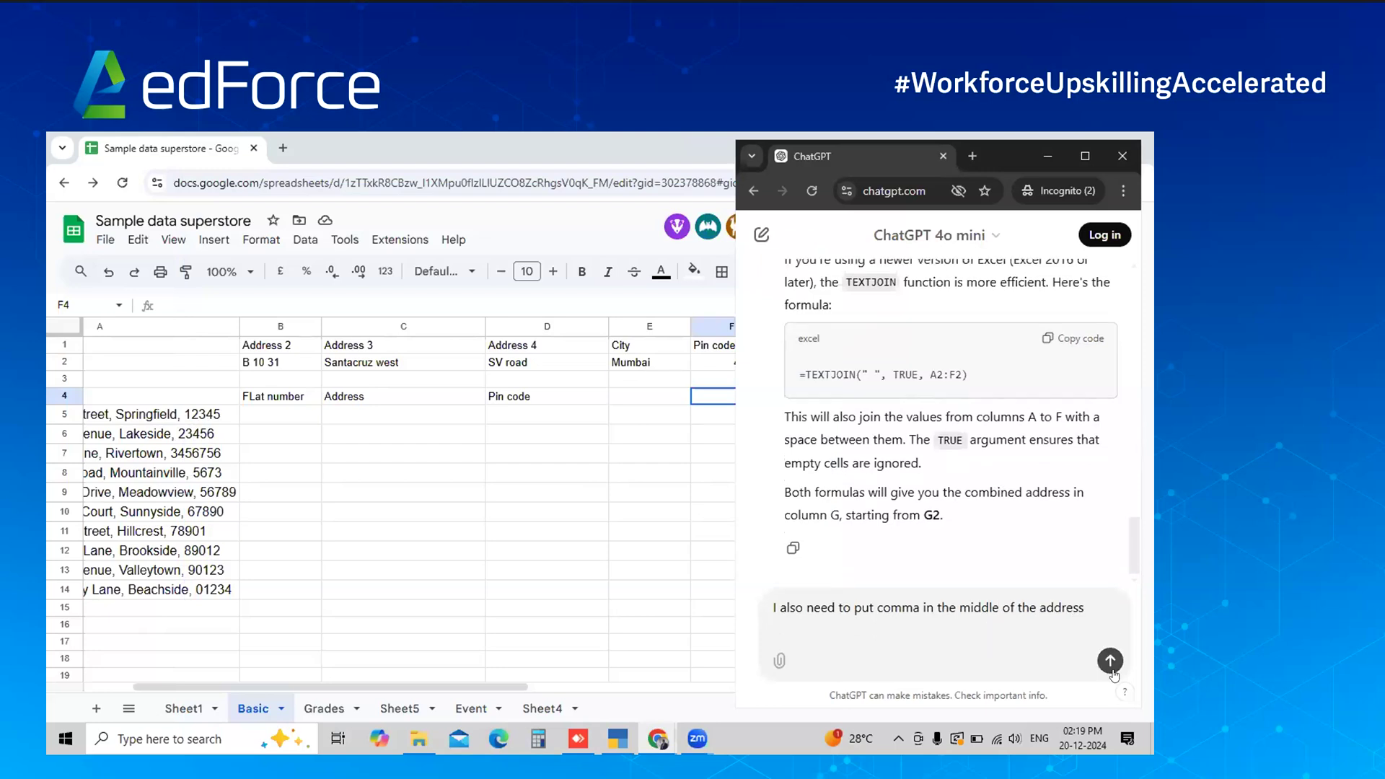
pyautogui.click(1109, 662)
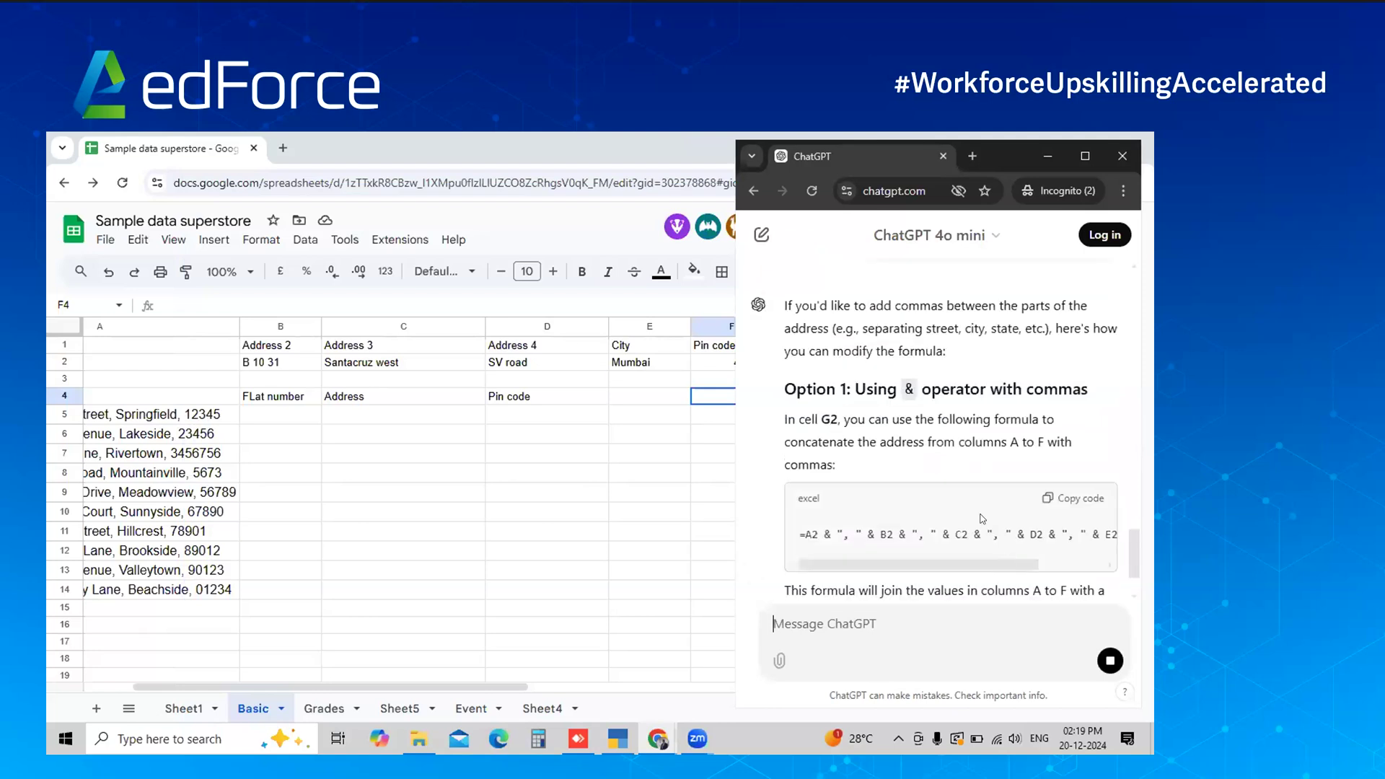
# Copy the comma-separated Option 1 formula and select G2 in the sheet
pyautogui.scroll(2, 1012, 436)
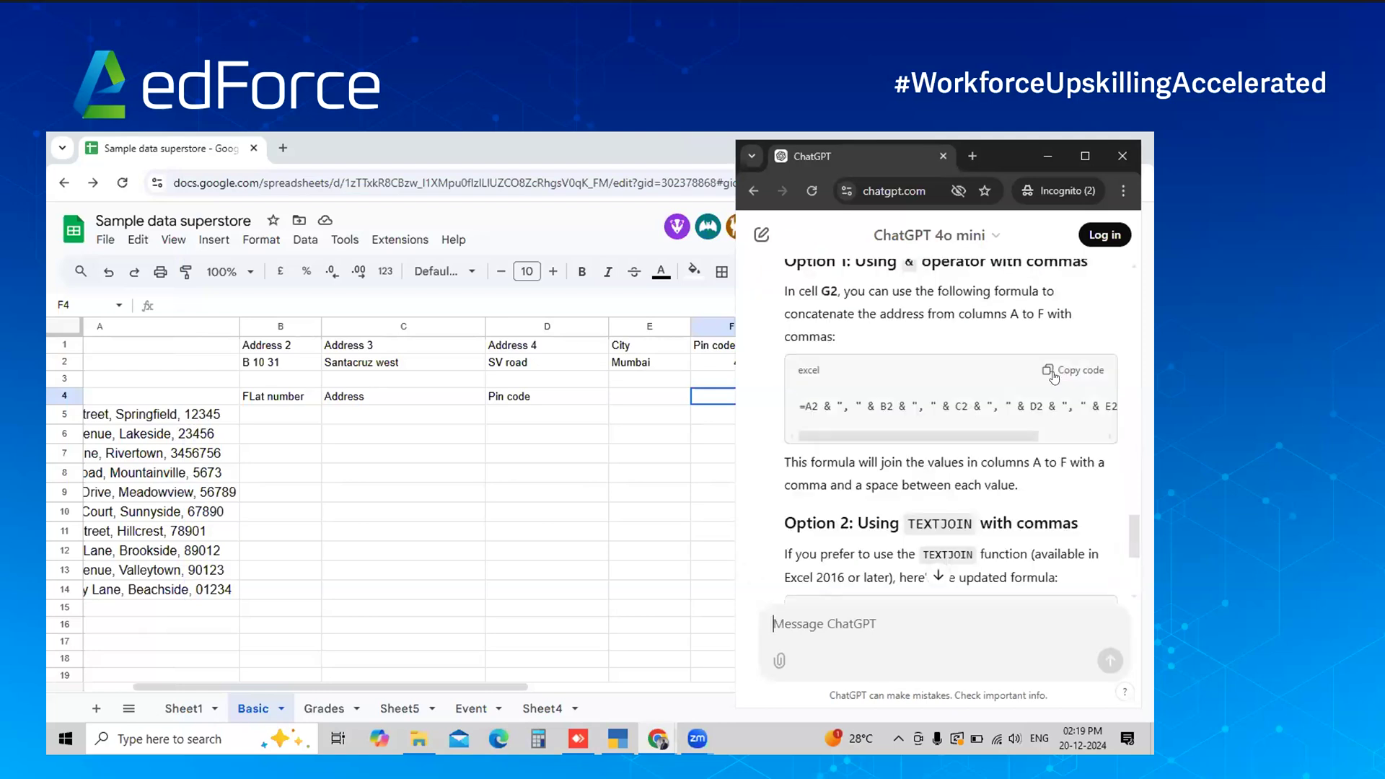
pyautogui.click(666, 396)
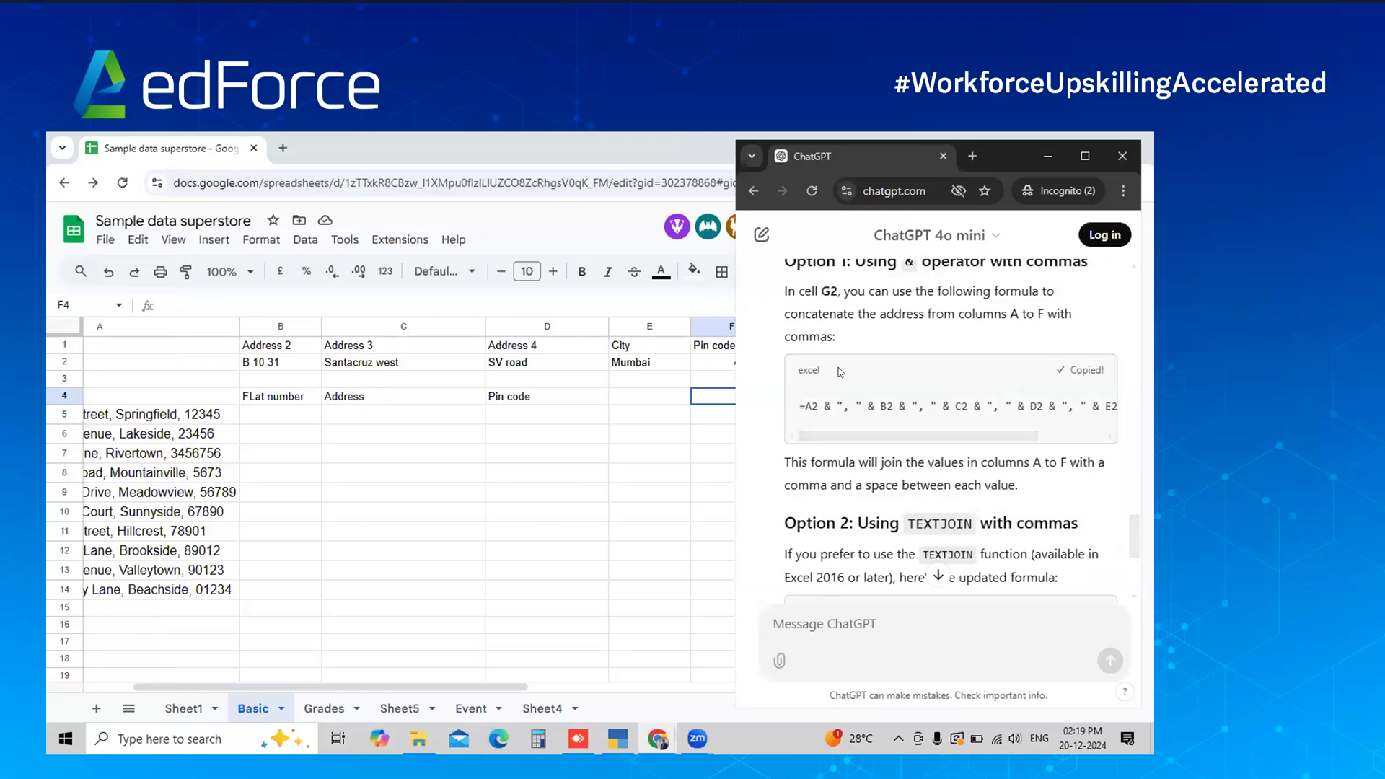
pyautogui.click(833, 368)
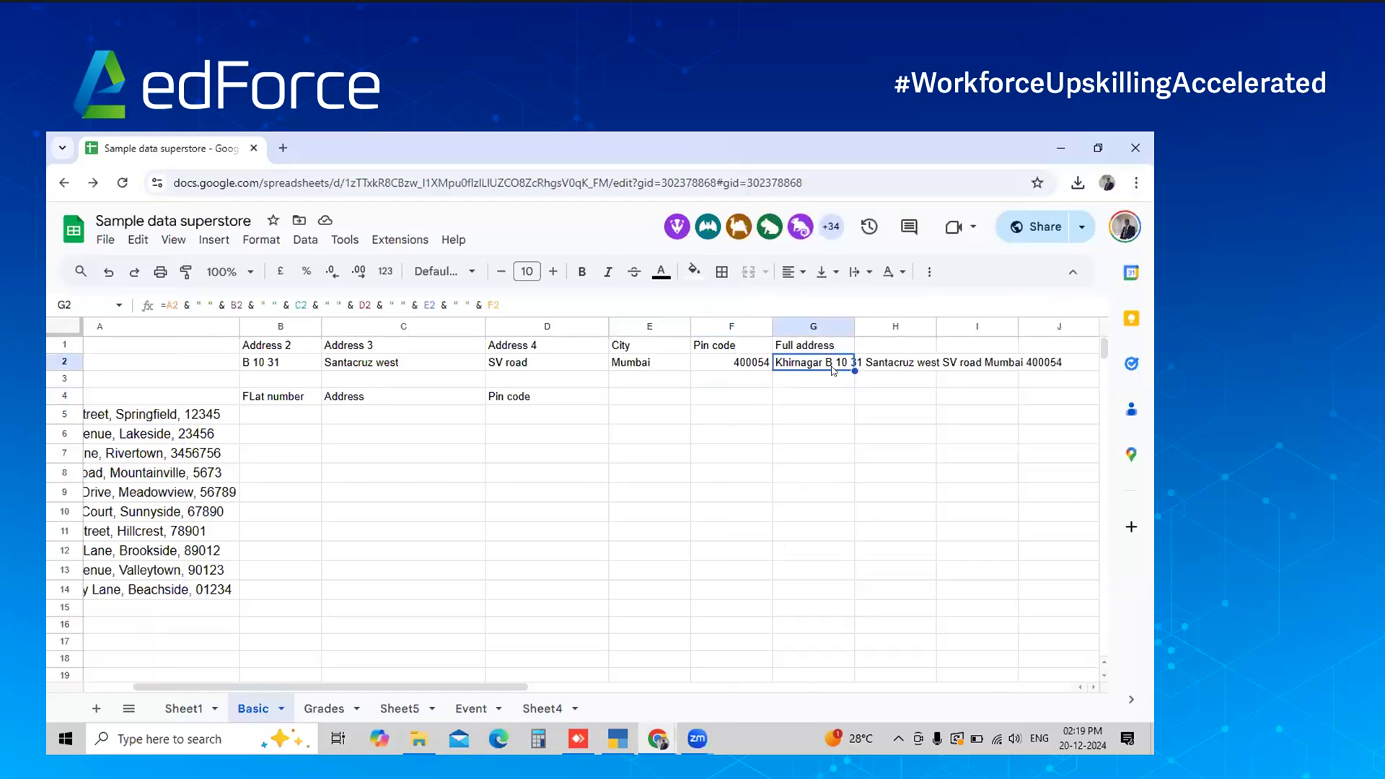
pyautogui.hotkey('ctrl', 'v')
pyautogui.click(827, 396)
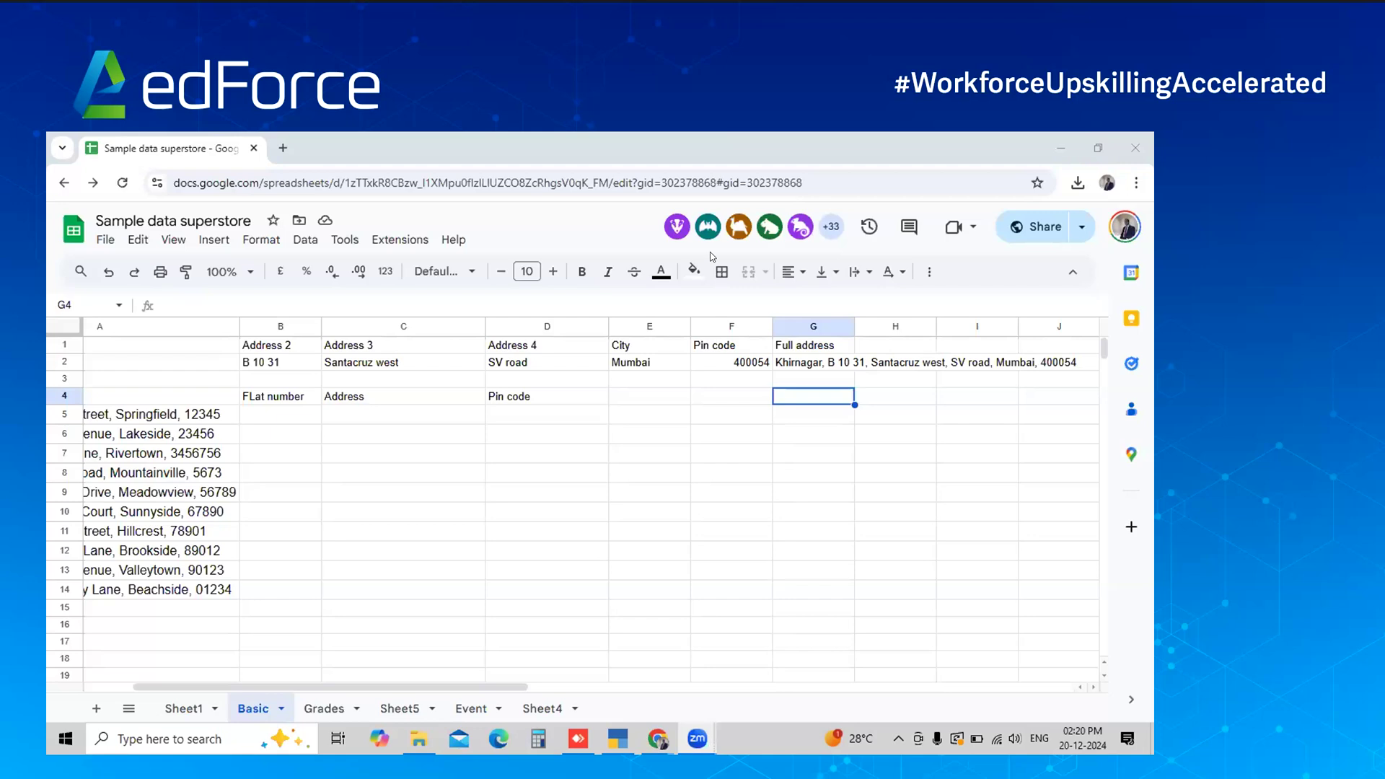
pyautogui.hotkey('alt', 'Tab')
pyautogui.hotkey('alt', 'Tab')
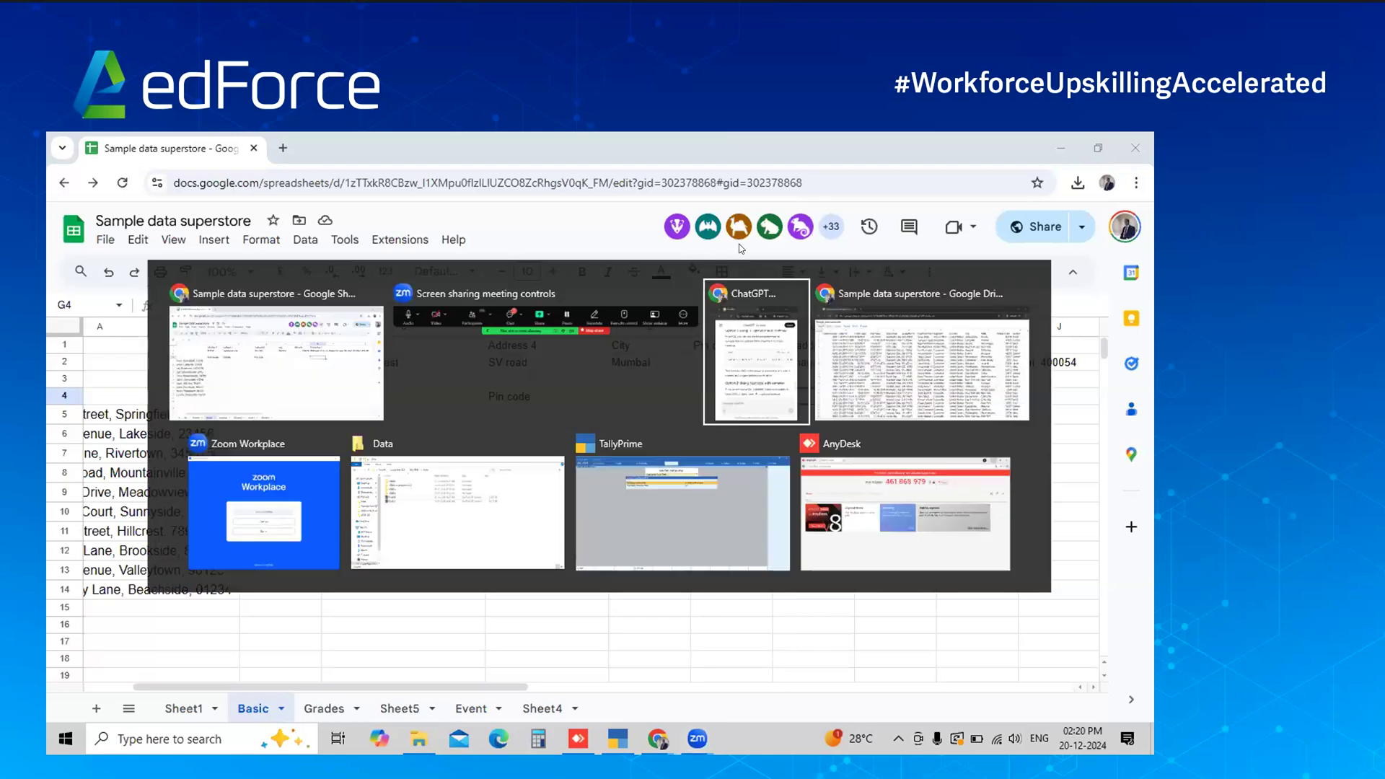
pyautogui.scroll(4, 823, 326)
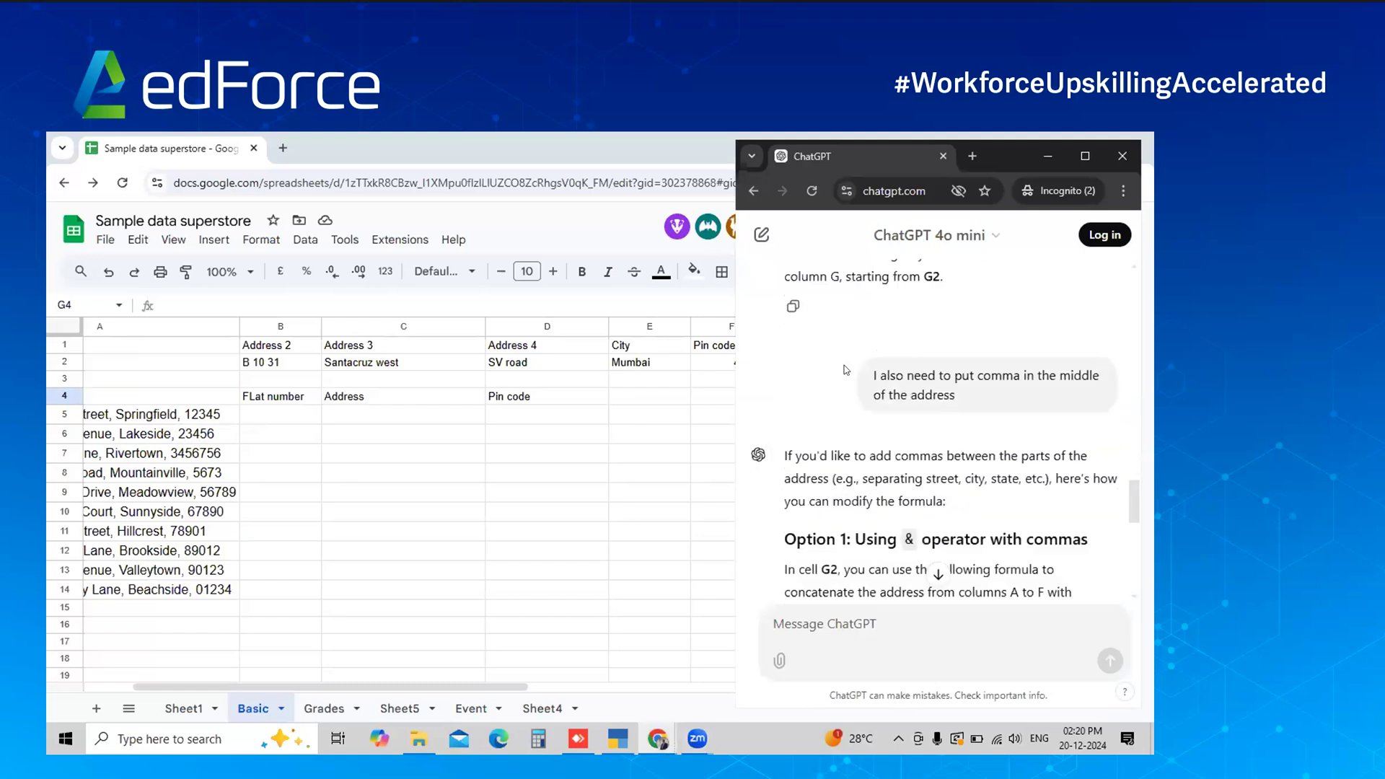
pyautogui.scroll(10, 858, 390)
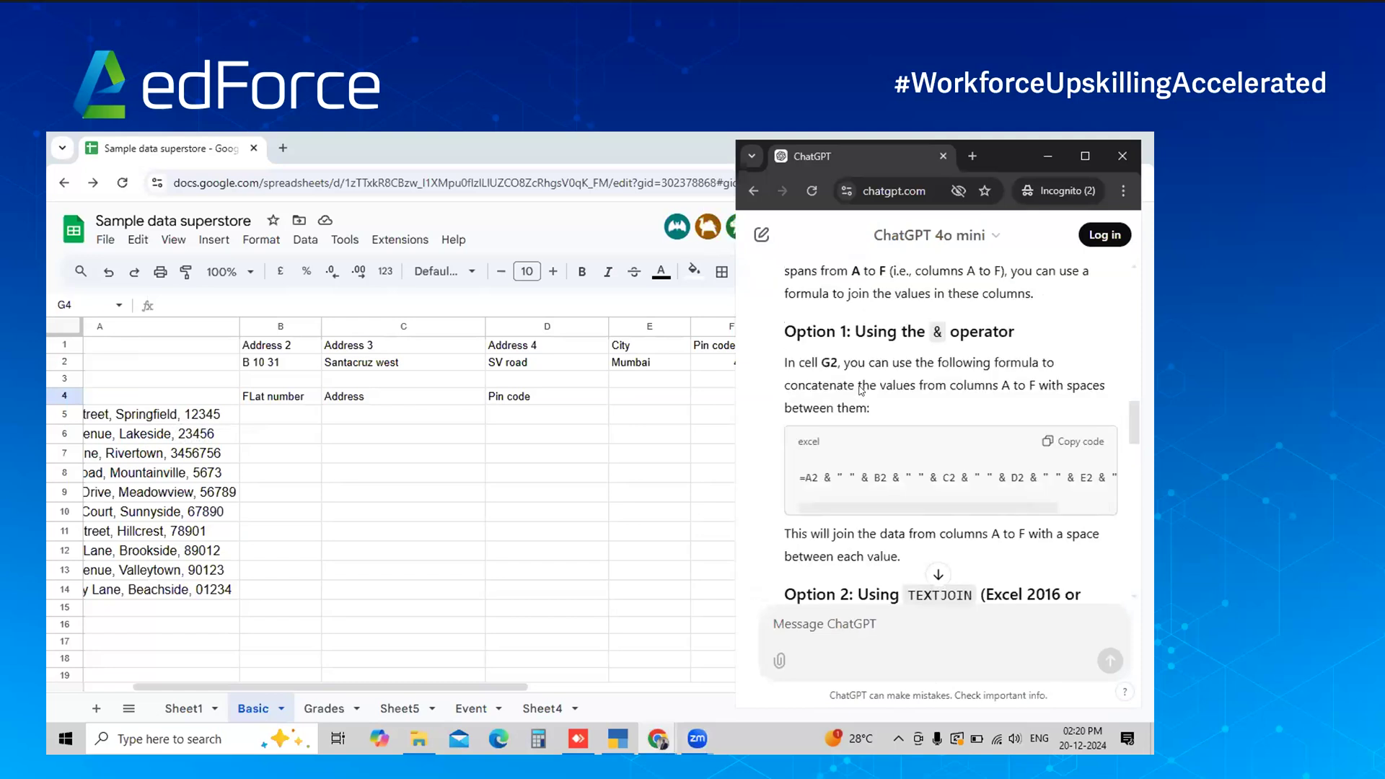
pyautogui.scroll(3, 860, 390)
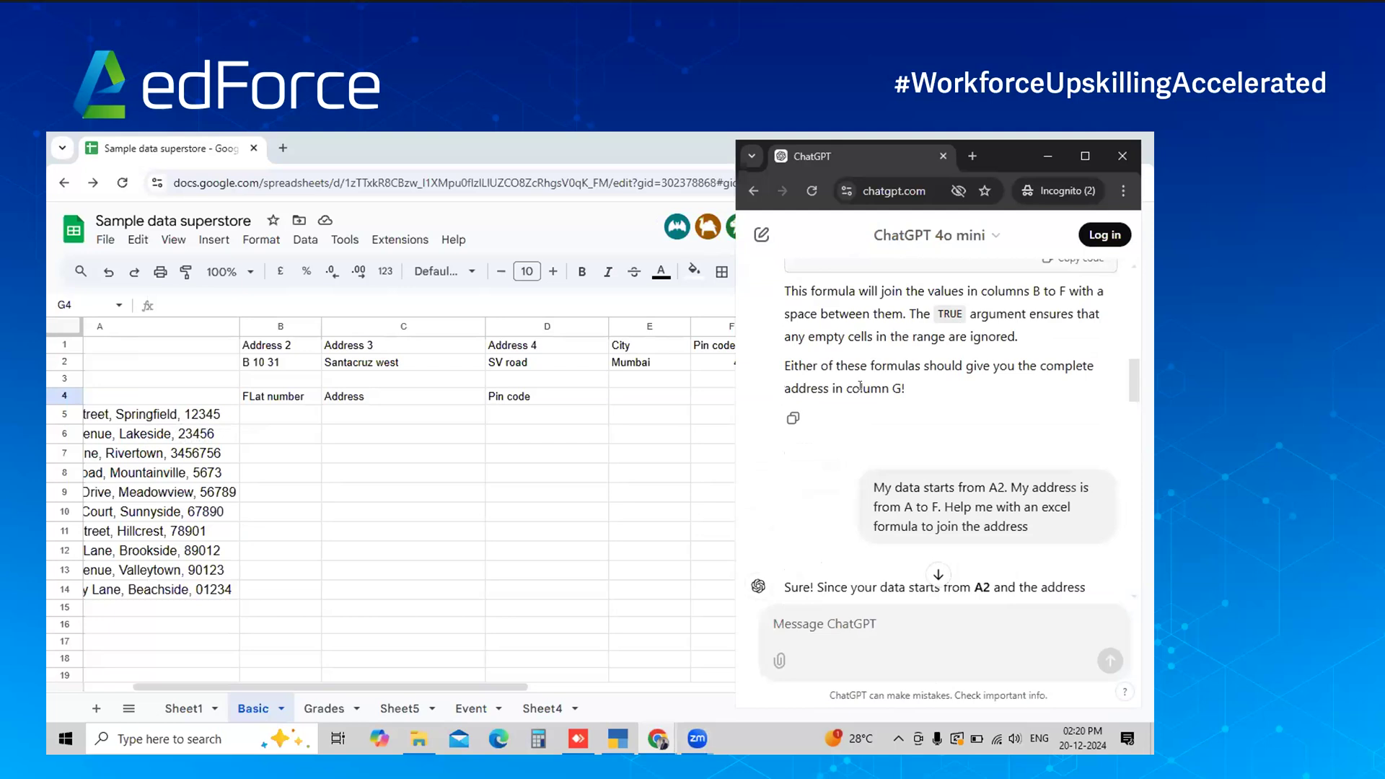
pyautogui.scroll(-1, 895, 494)
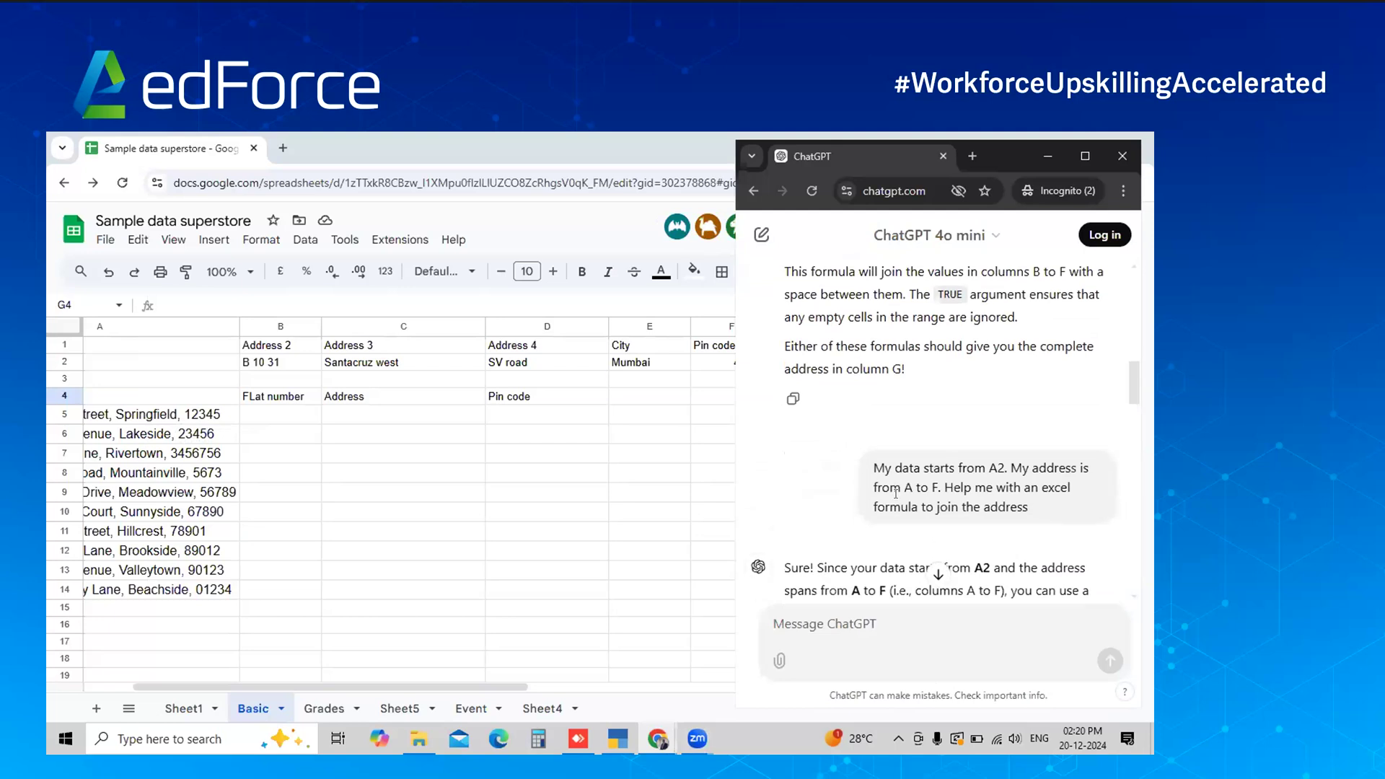
pyautogui.click(608, 307)
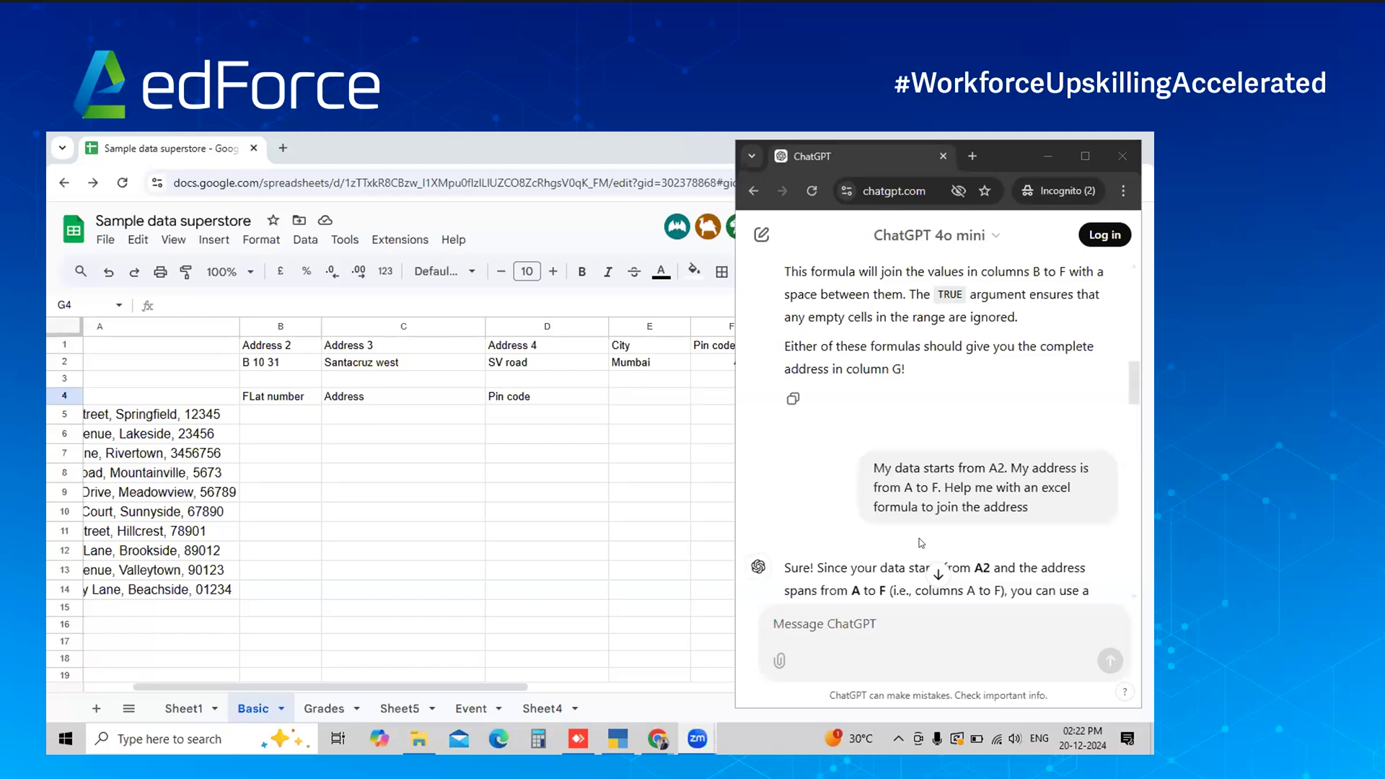
pyautogui.click(937, 578)
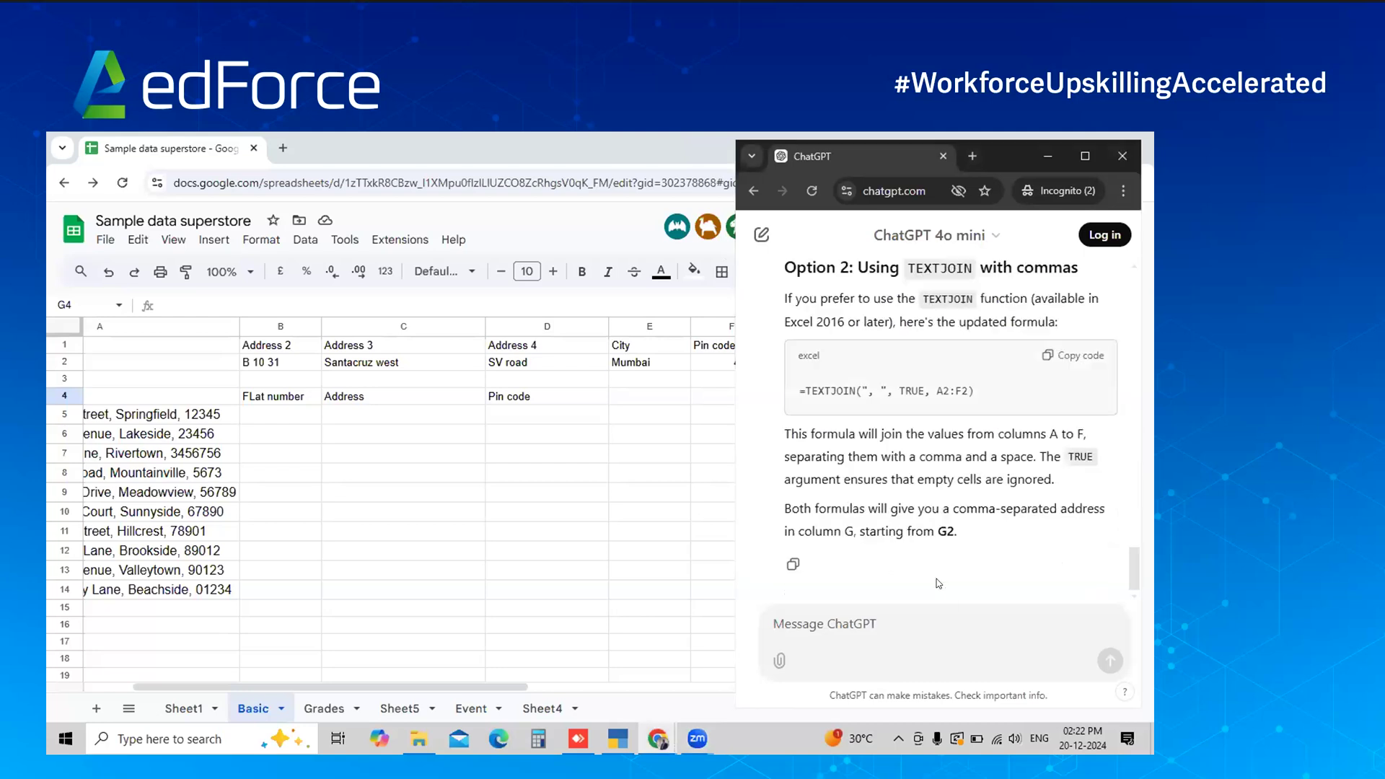
pyautogui.moveTo(940, 509); pyautogui.dragTo(925, 469)
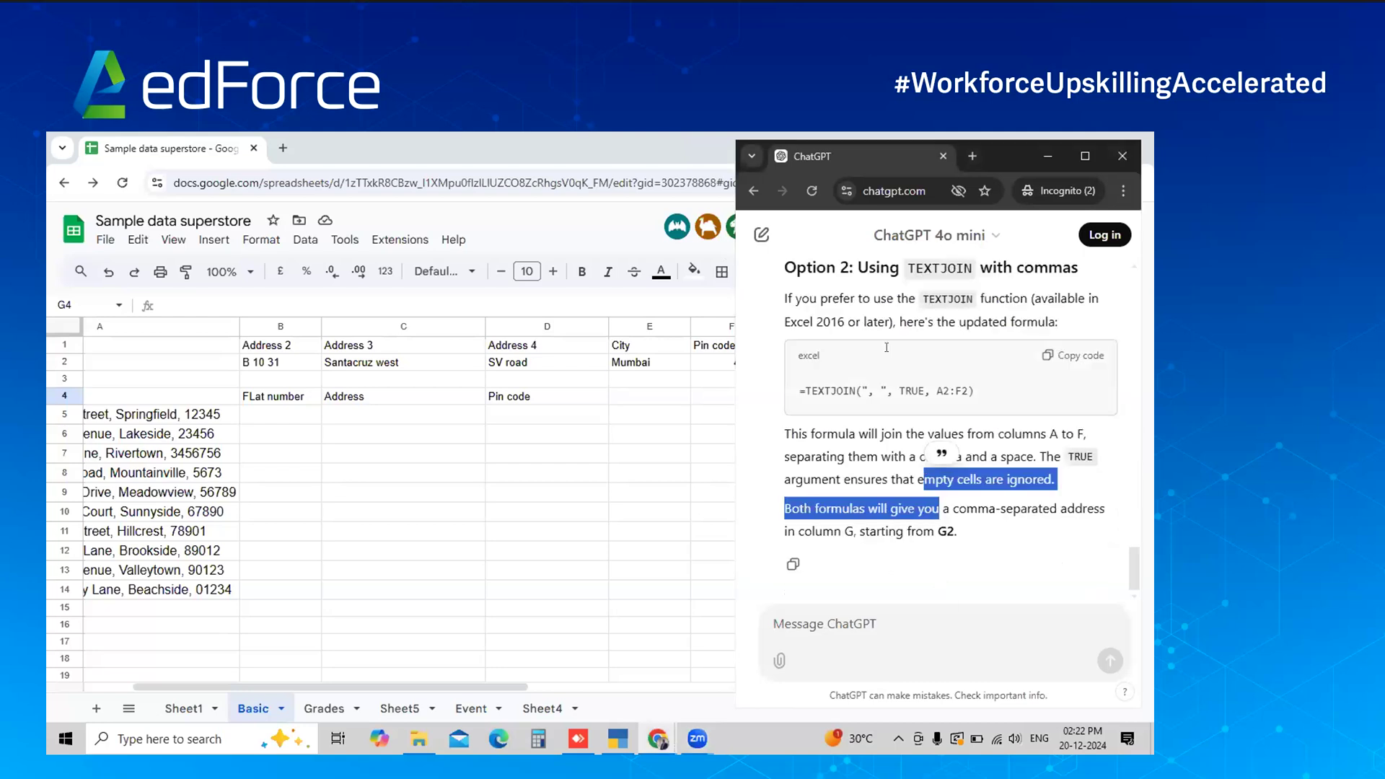
pyautogui.click(887, 347)
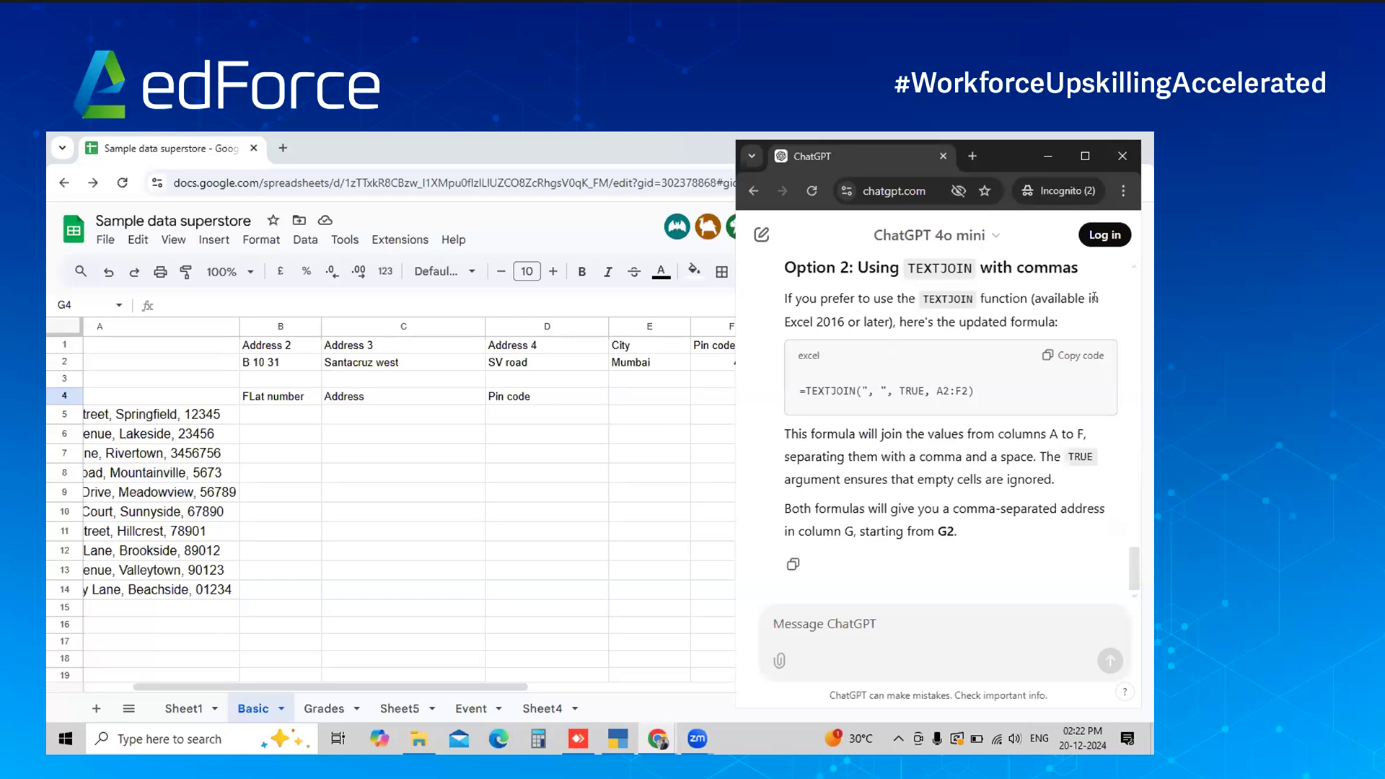
pyautogui.scroll(3, 974, 360)
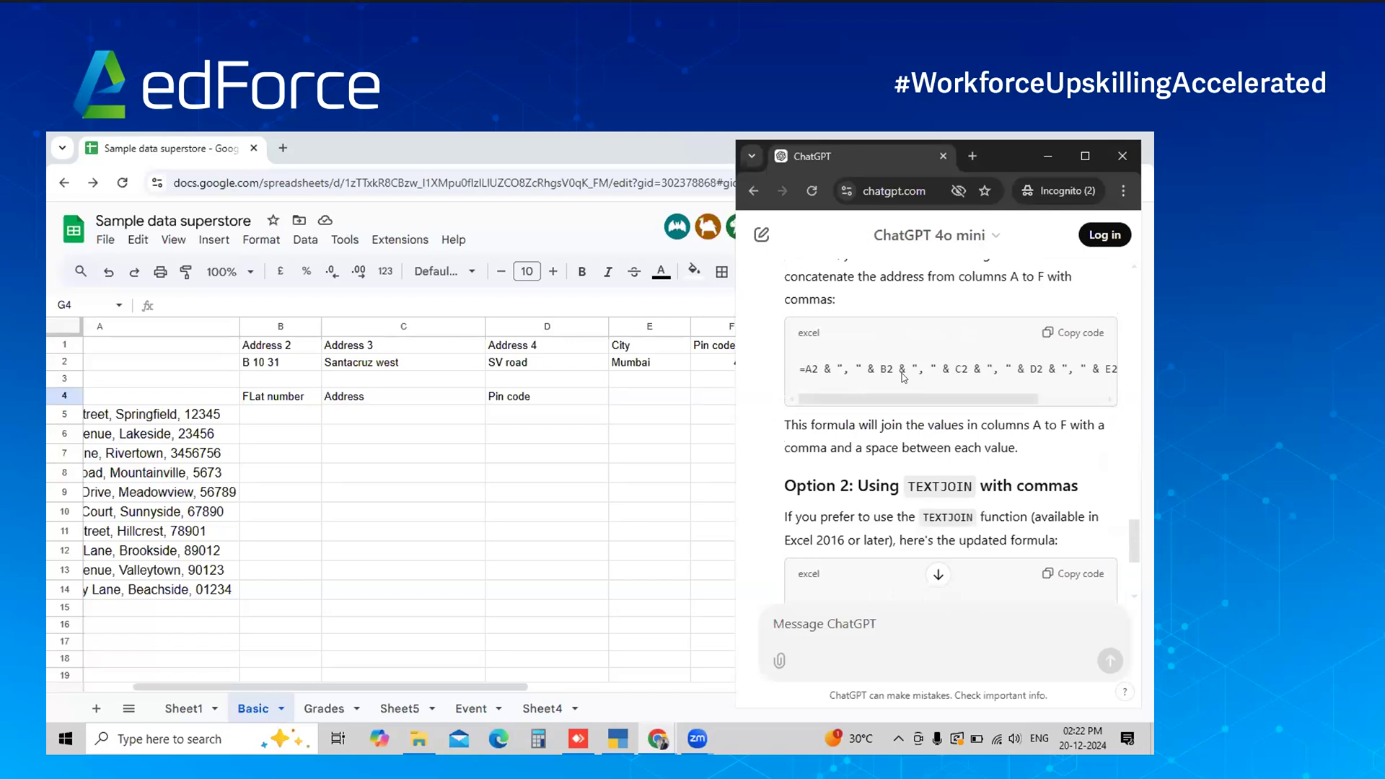
pyautogui.scroll(-3, 903, 377)
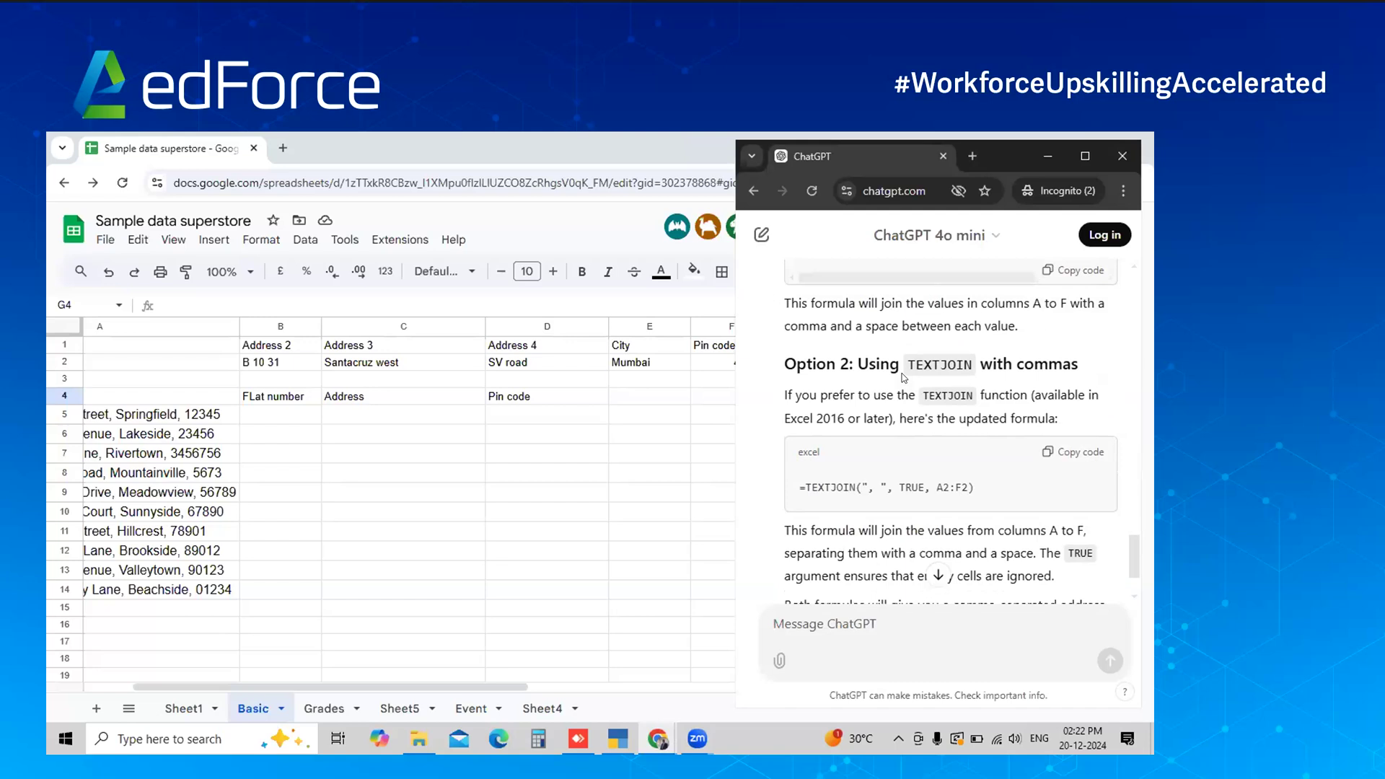
pyautogui.scroll(10, 902, 378)
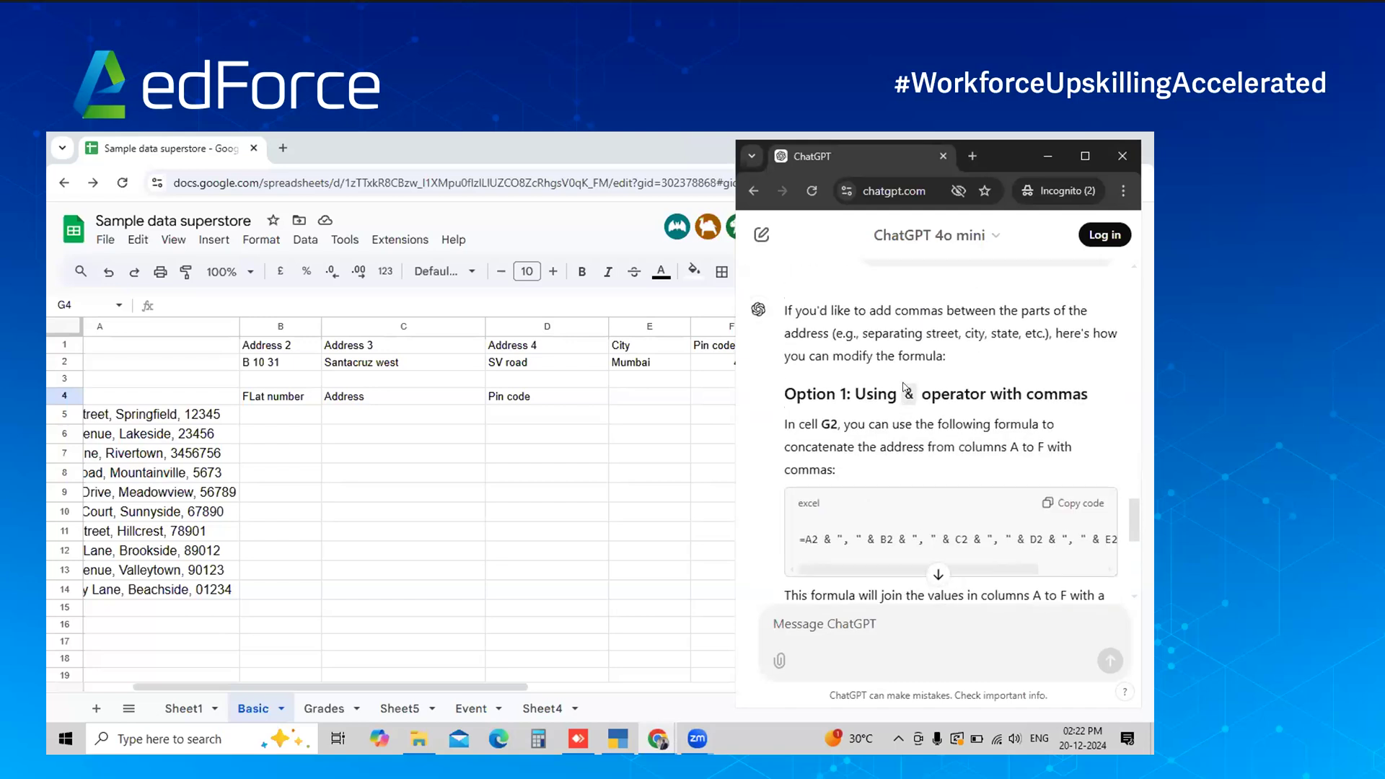
pyautogui.scroll(2, 905, 387)
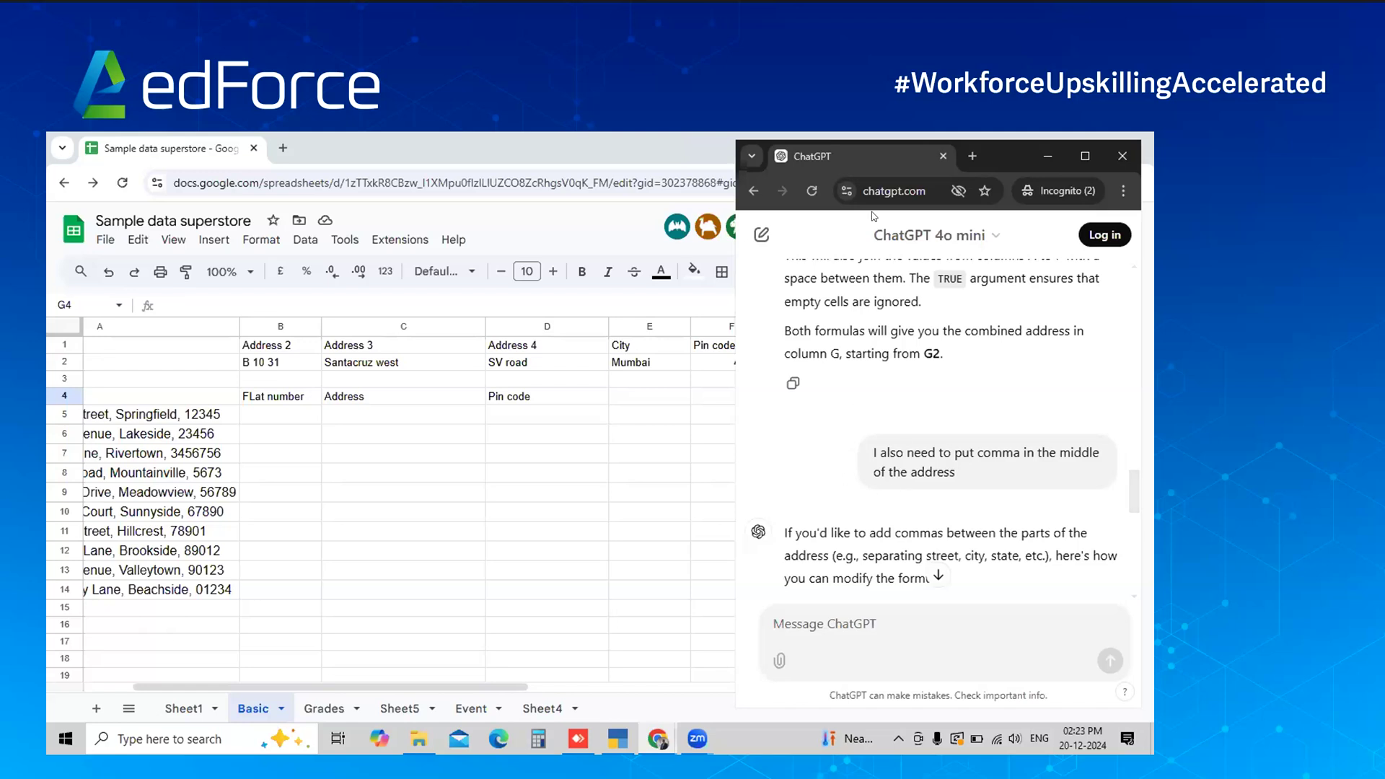
pyautogui.hotkey('ctrl', 'l')
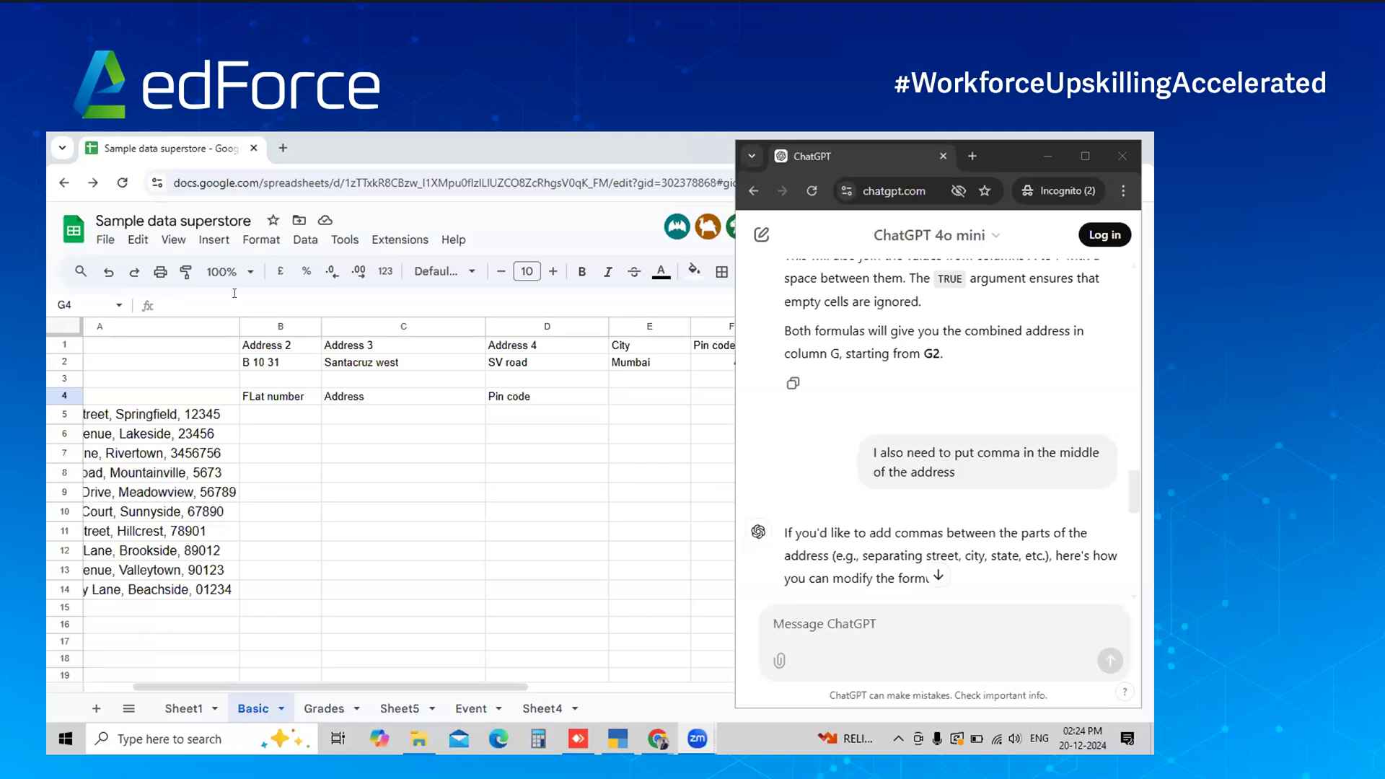
# Enter Flat 101 in B5 under the Flat number heading
pyautogui.click(208, 414)
pyautogui.hscroll(-3, 208, 415)
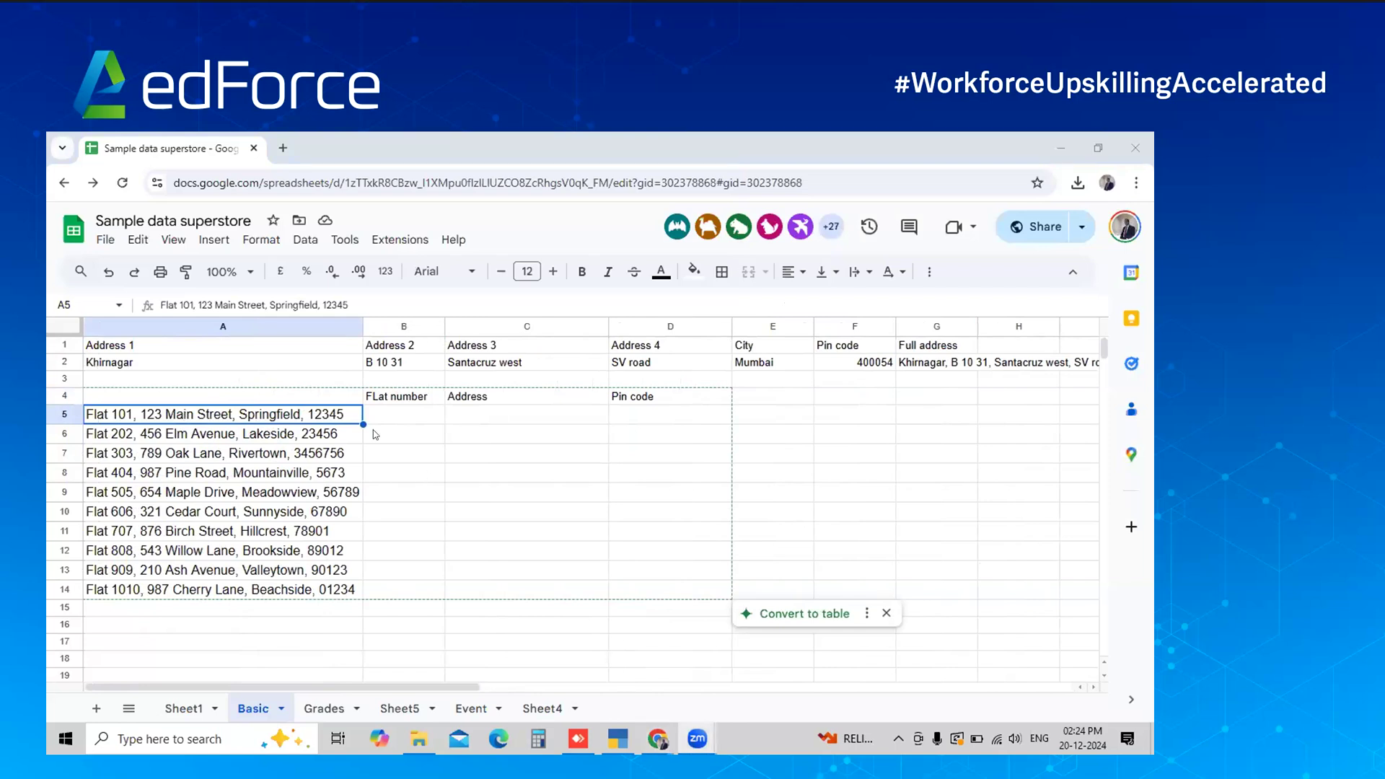
pyautogui.click(400, 417)
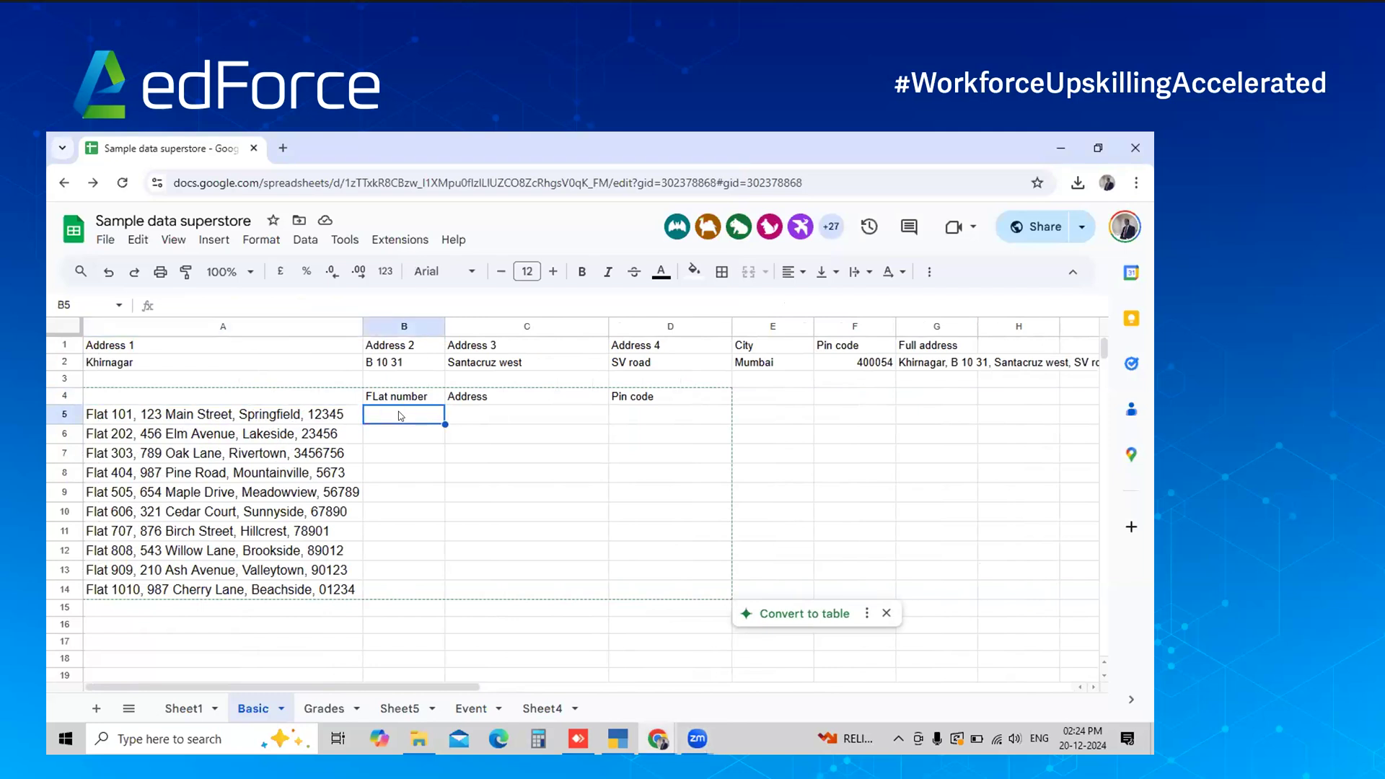
pyautogui.write('Flat no')
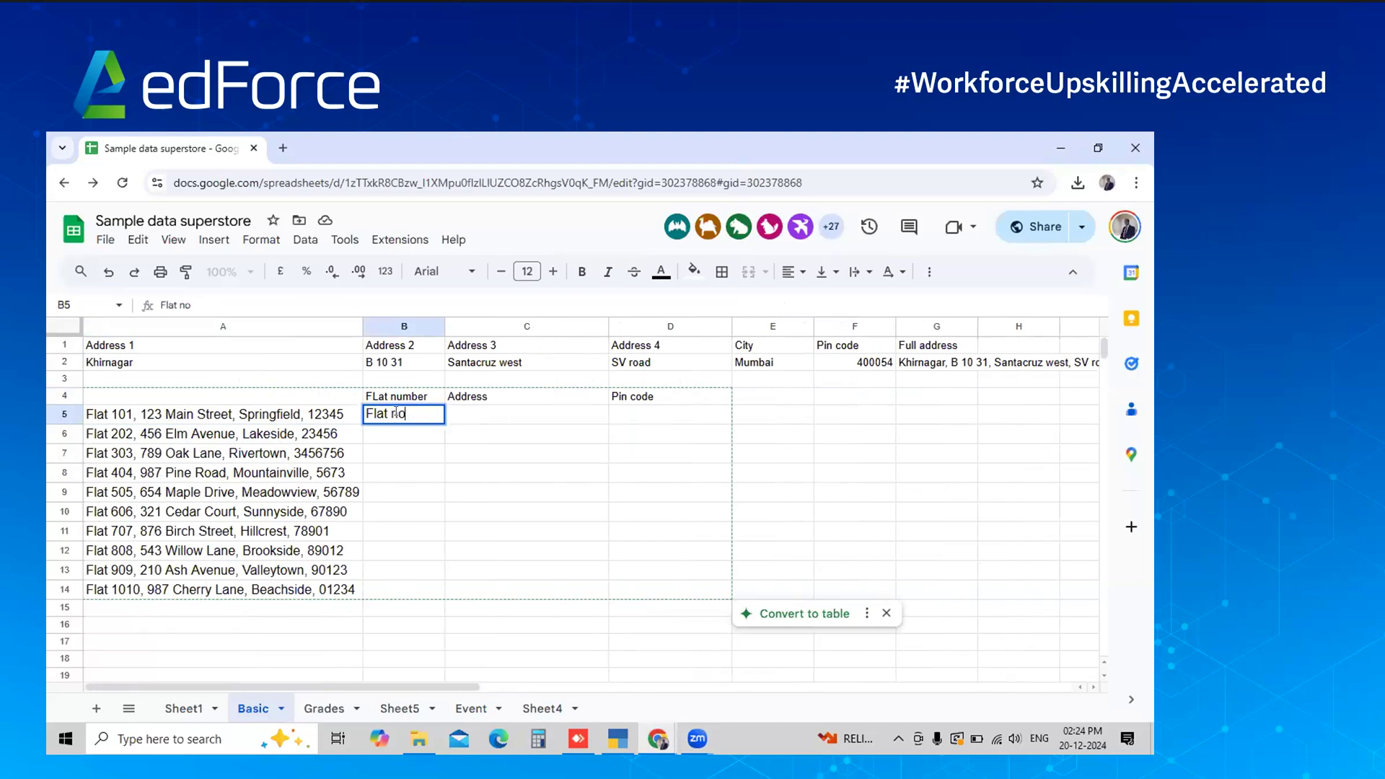
pyautogui.press('Tab')
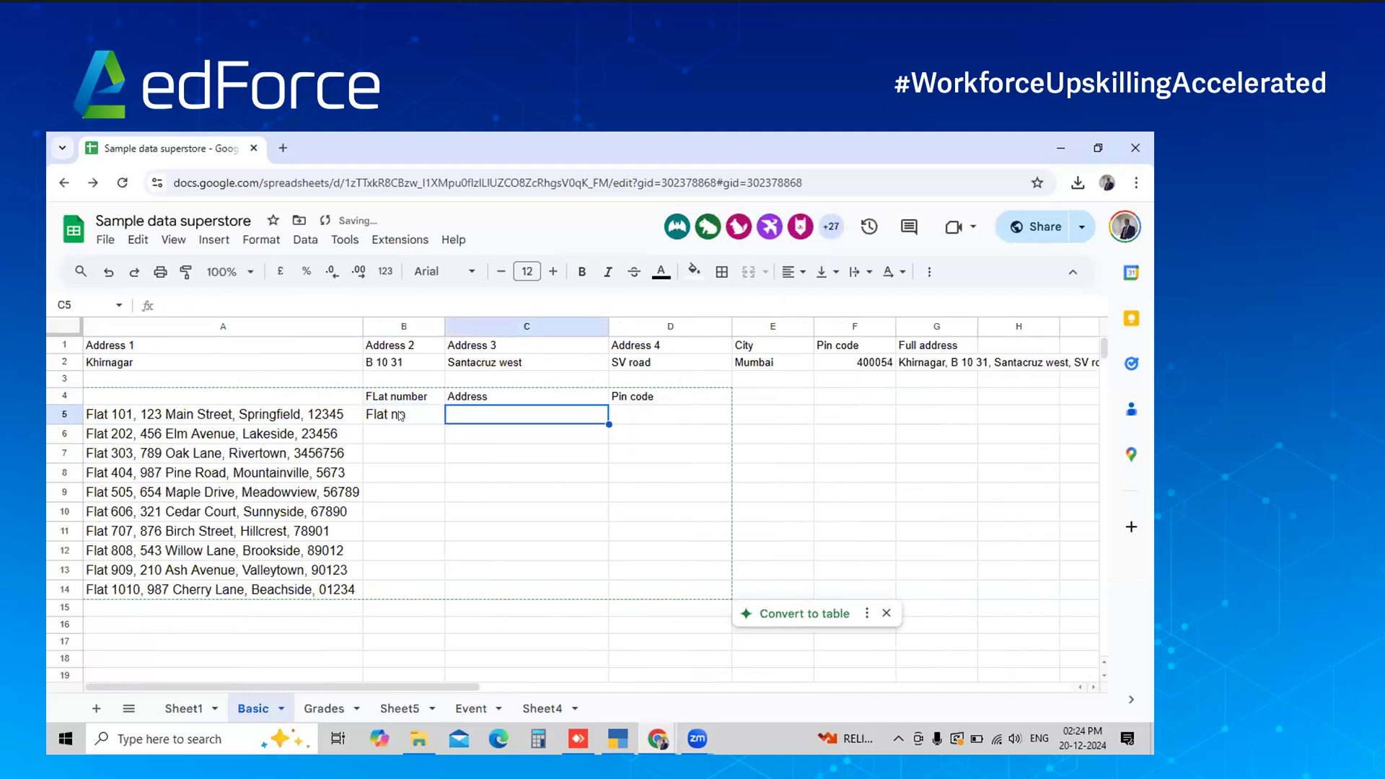
pyautogui.click(399, 416)
pyautogui.doubleClick(397, 415)
pyautogui.press('BackSpace')
pyautogui.press('BackSpace')
pyautogui.write('101')
# Enter 123 Main street in C5 and Springfield, 12345 in D5
pyautogui.write('123 Main ')
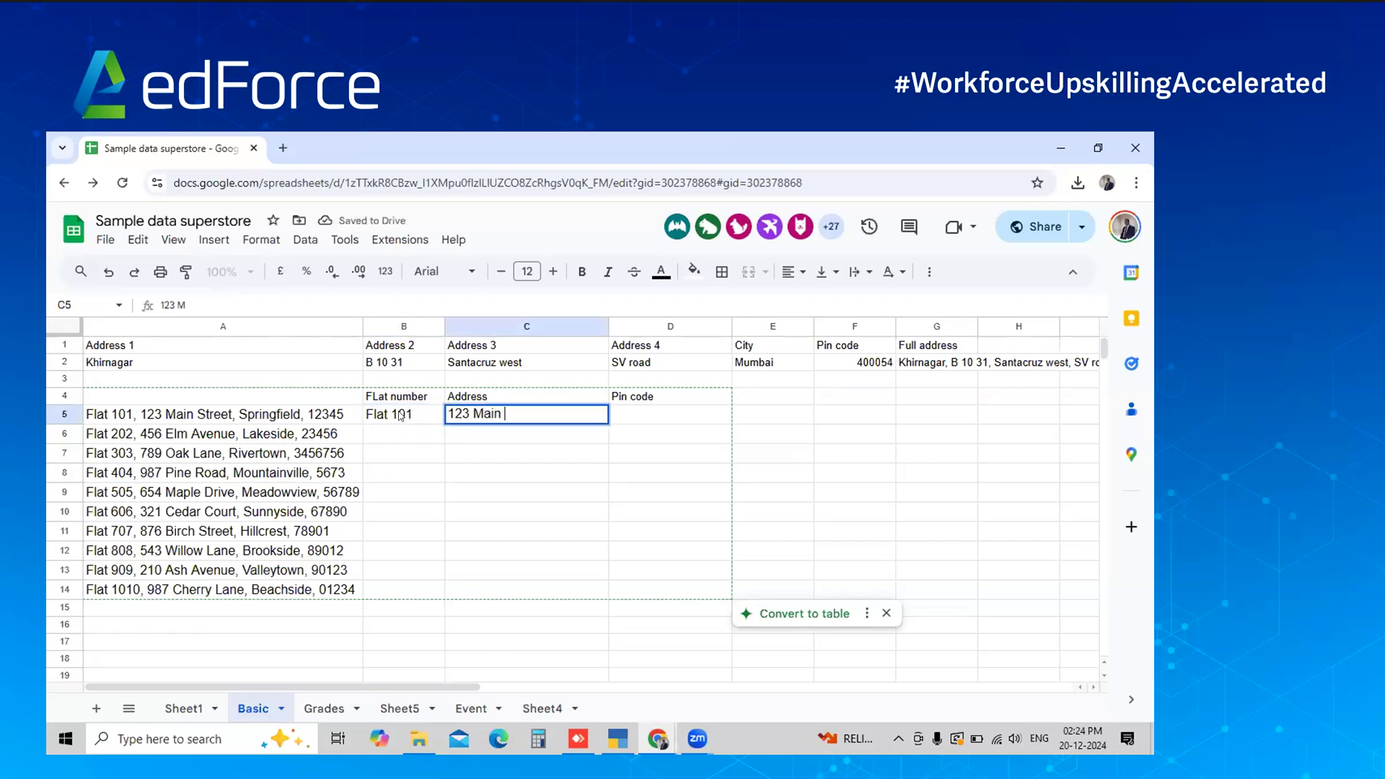
pyautogui.write('street')
pyautogui.press('Tab')
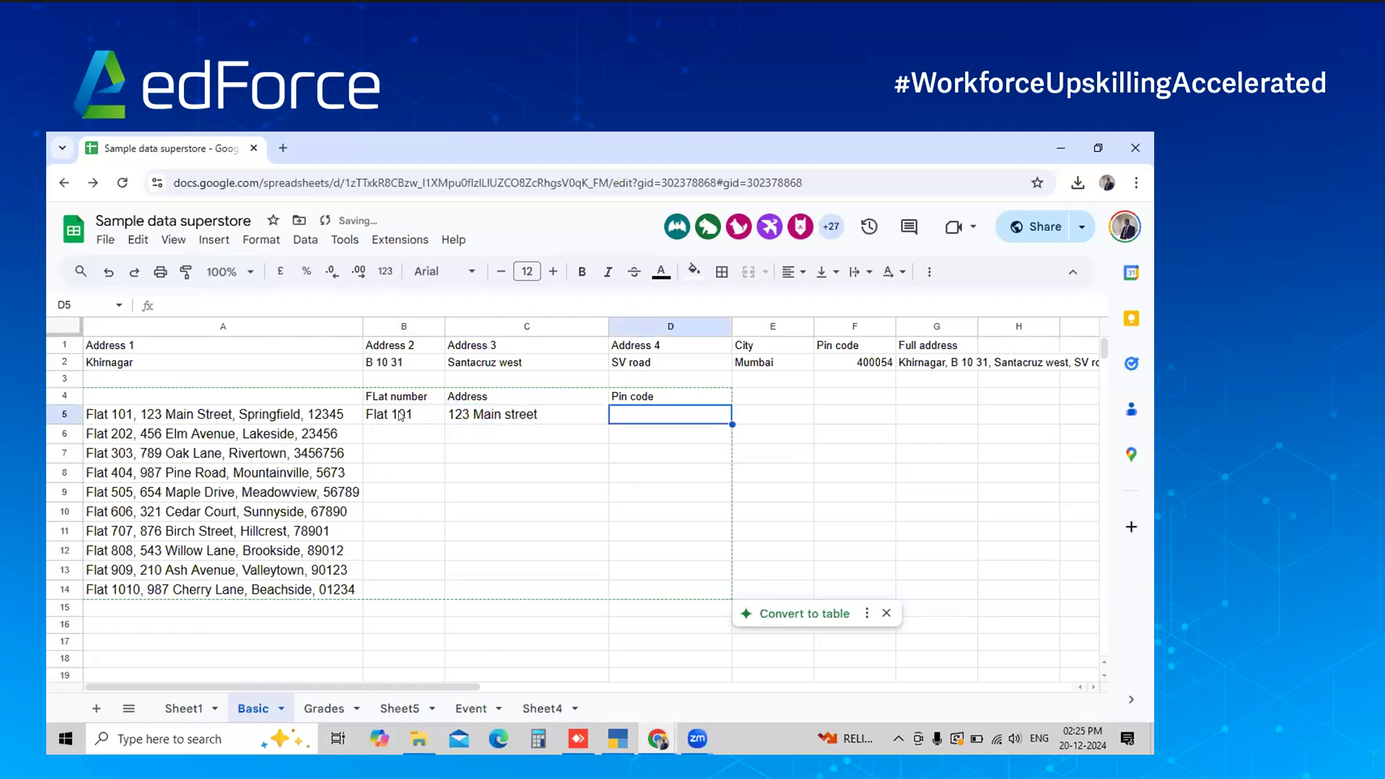
pyautogui.write('Springfielf')
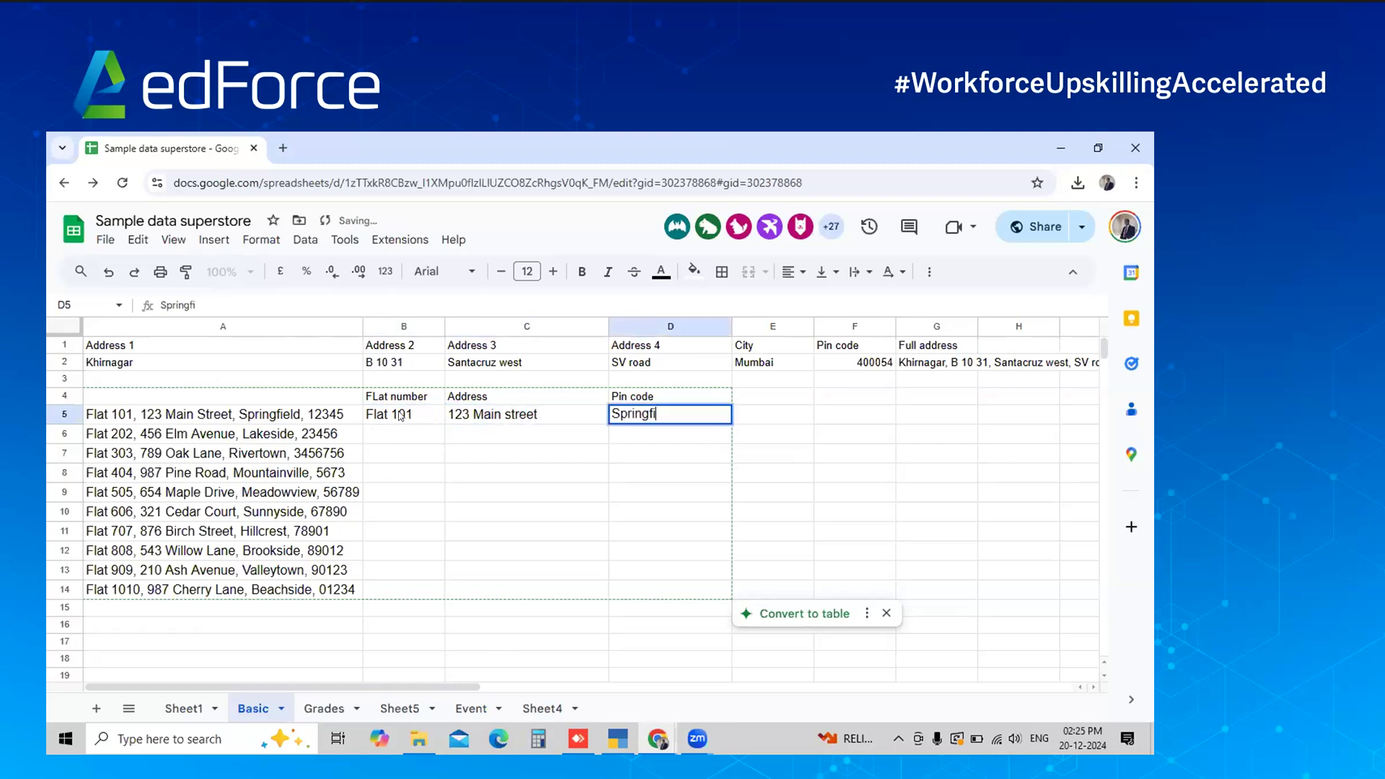
pyautogui.press('BackSpace')
pyautogui.write('d, 12345')
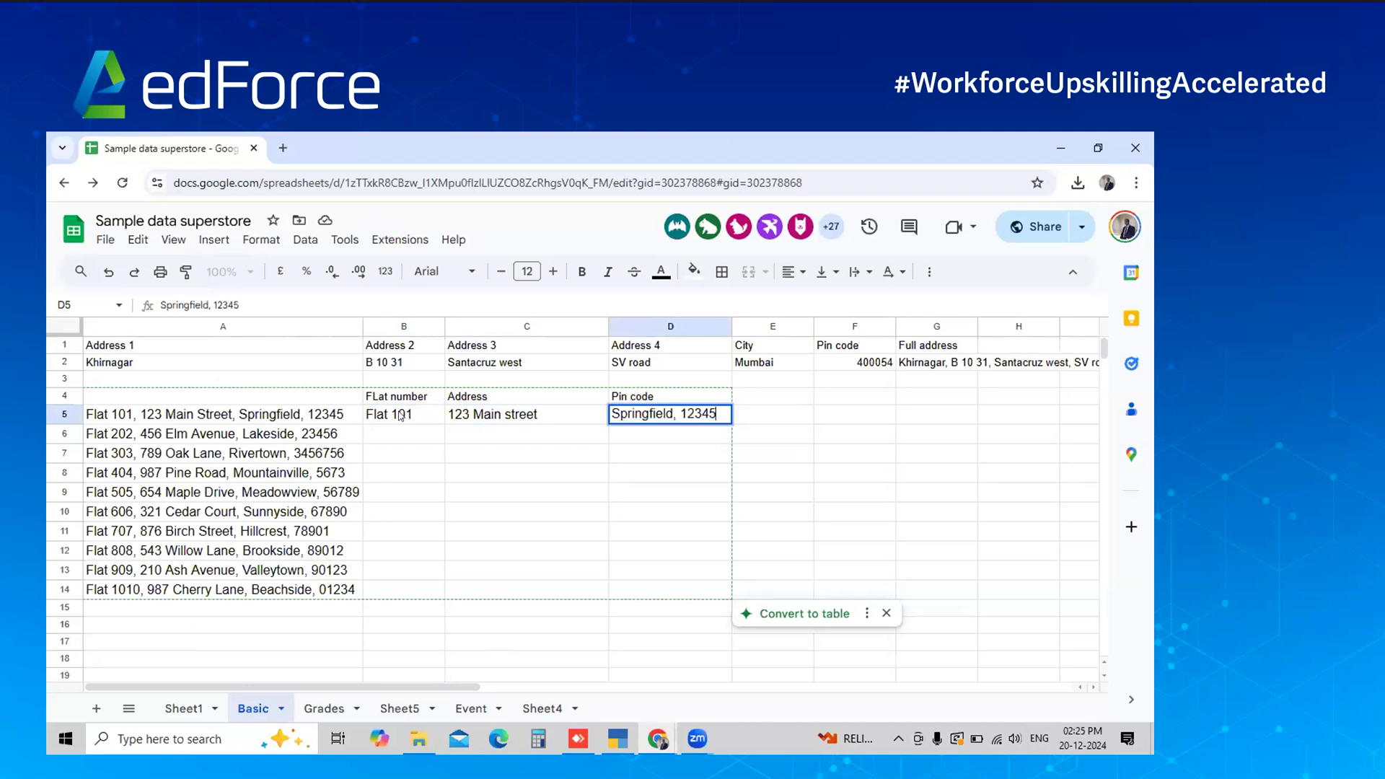
pyautogui.press('Return')
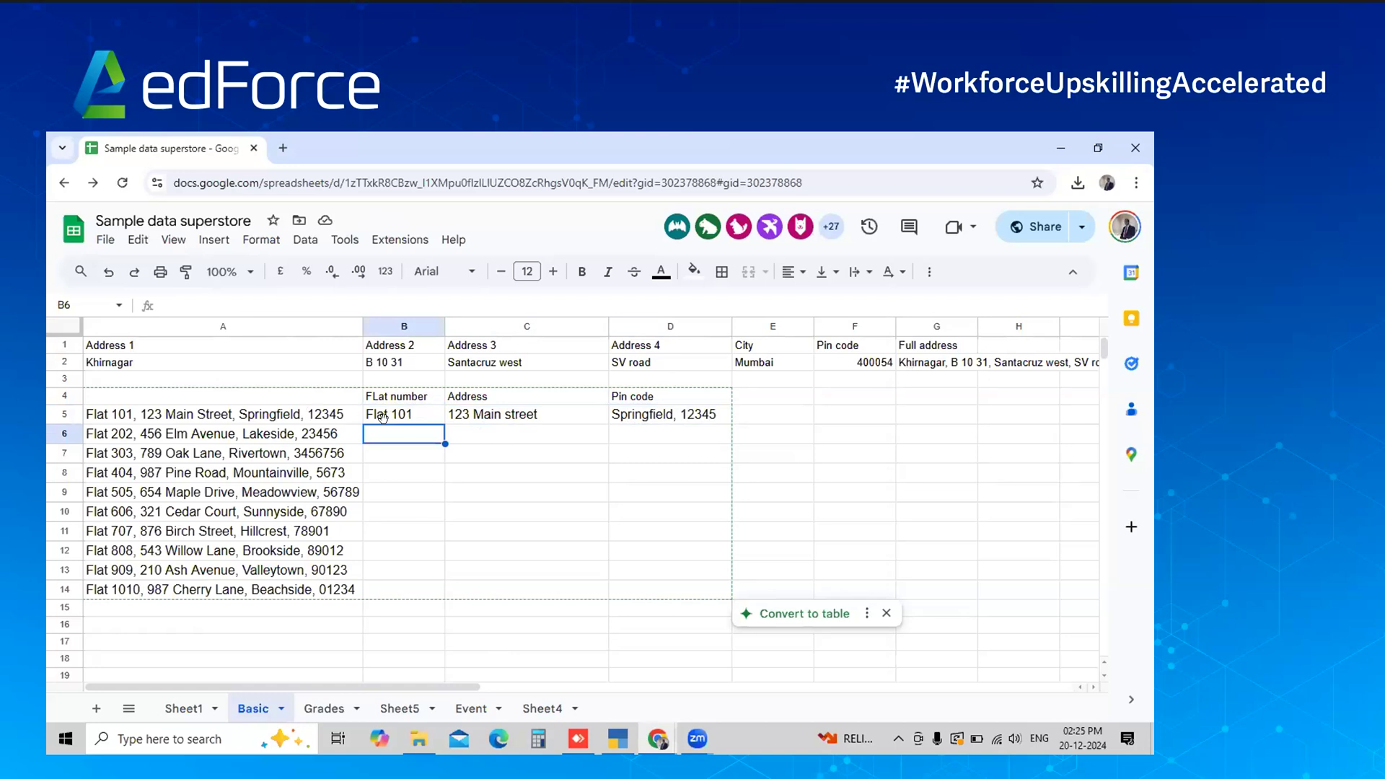
pyautogui.click(326, 419)
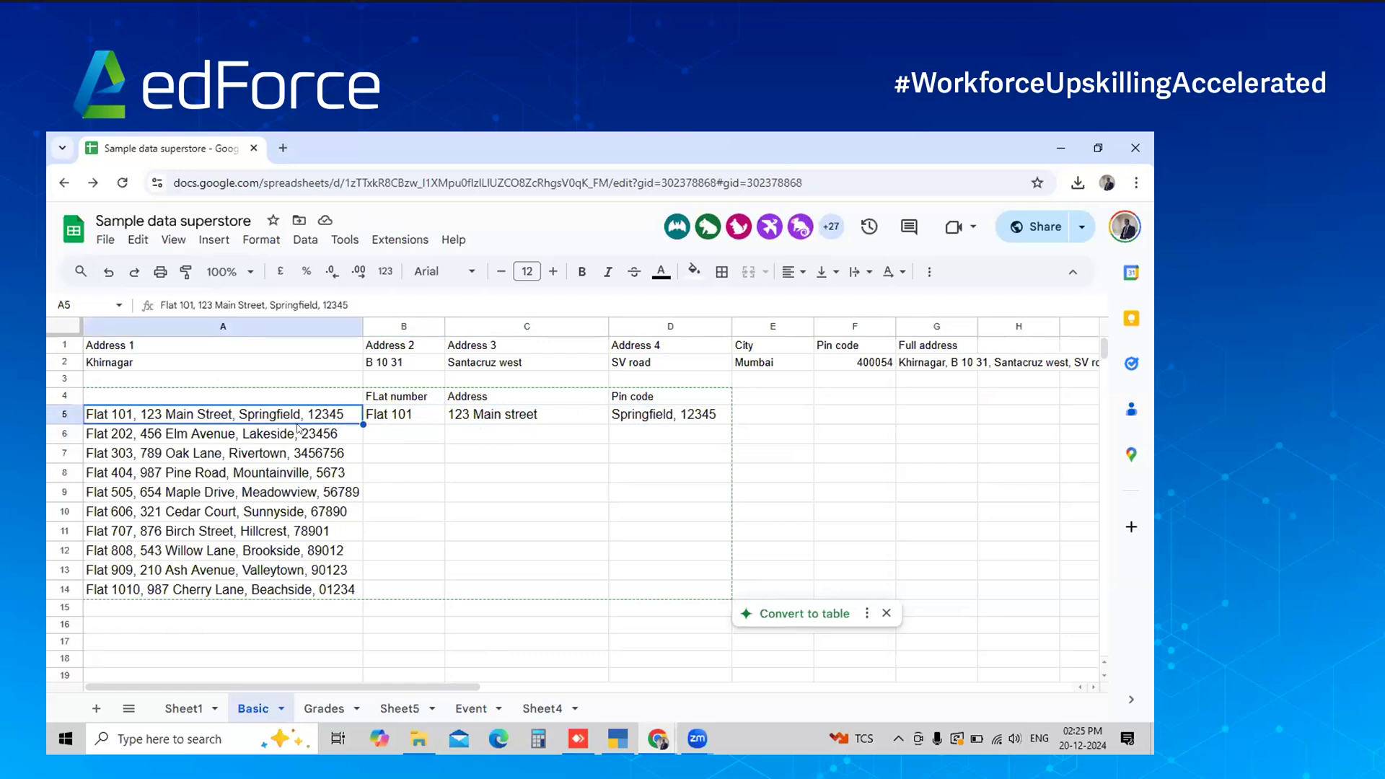
pyautogui.moveTo(298, 428); pyautogui.dragTo(294, 537)
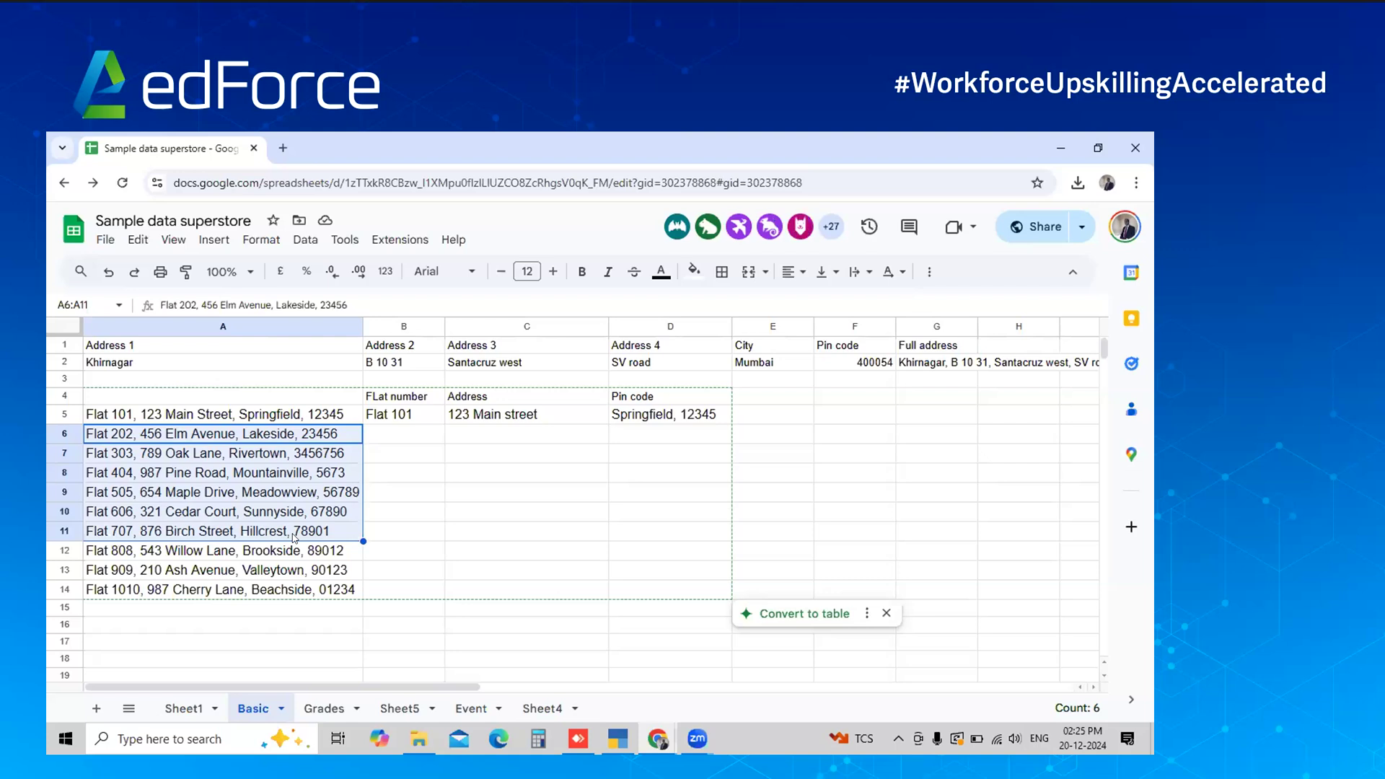
pyautogui.click(296, 422)
pyautogui.click(389, 421)
pyautogui.click(518, 431)
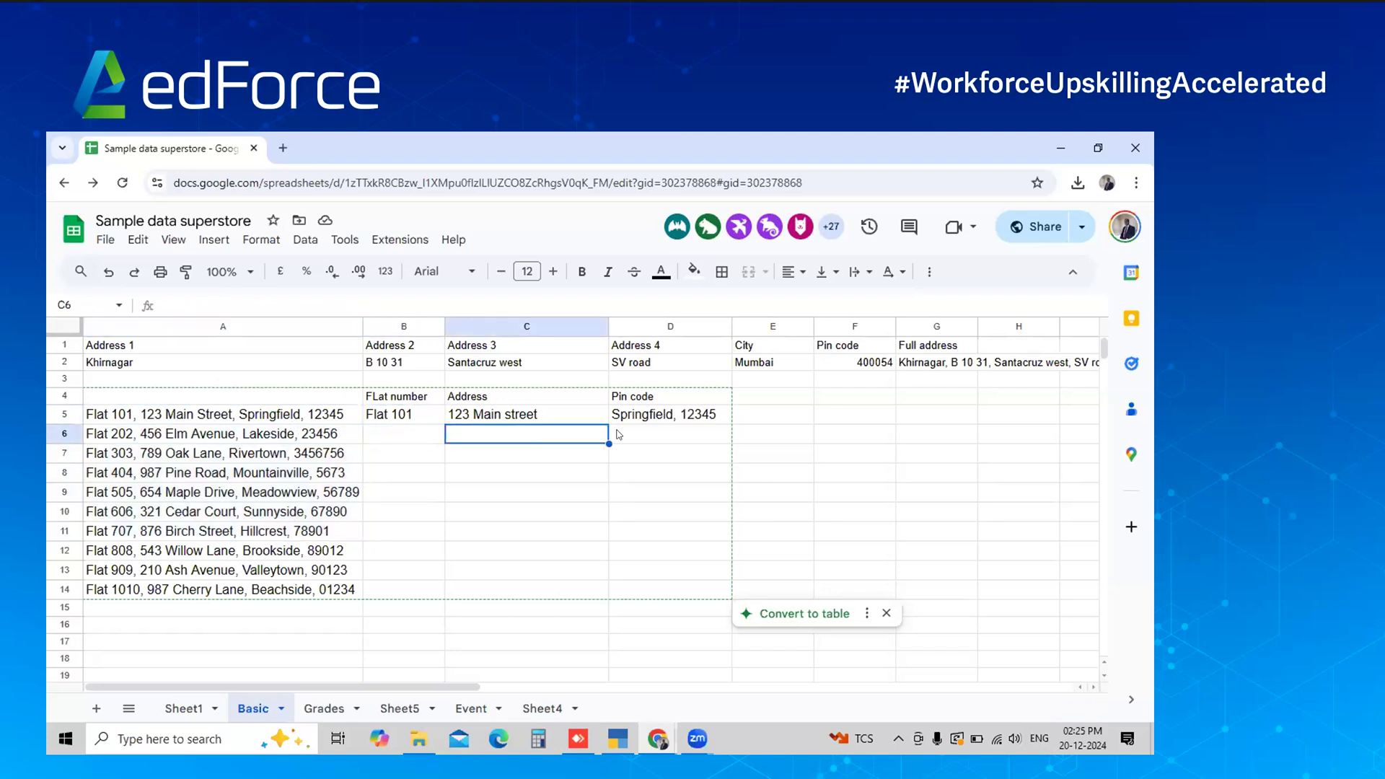
pyautogui.click(618, 434)
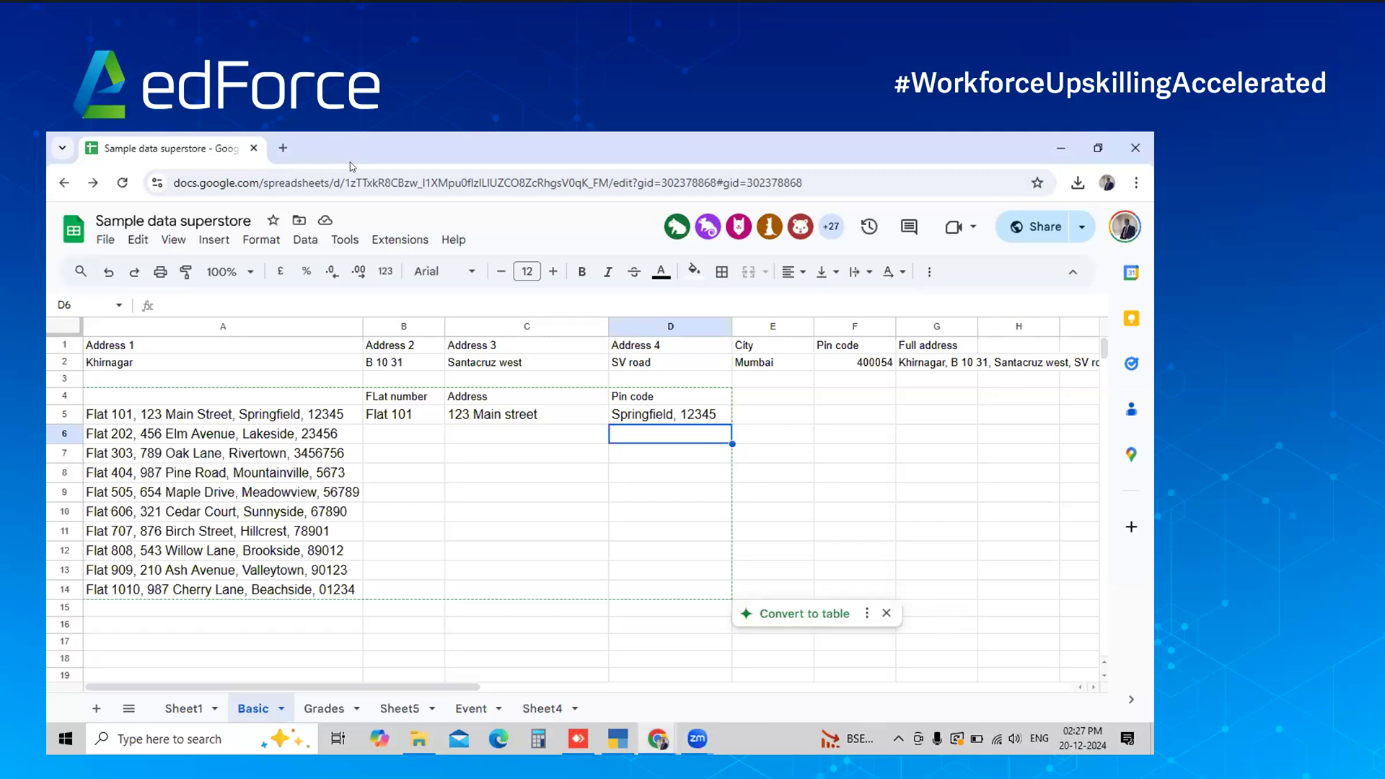
# Load chatgpt.com and move it into a narrow separate window right of the sheet
pyautogui.hotkey('ctrl', 't')
pyautogui.write('chatg')
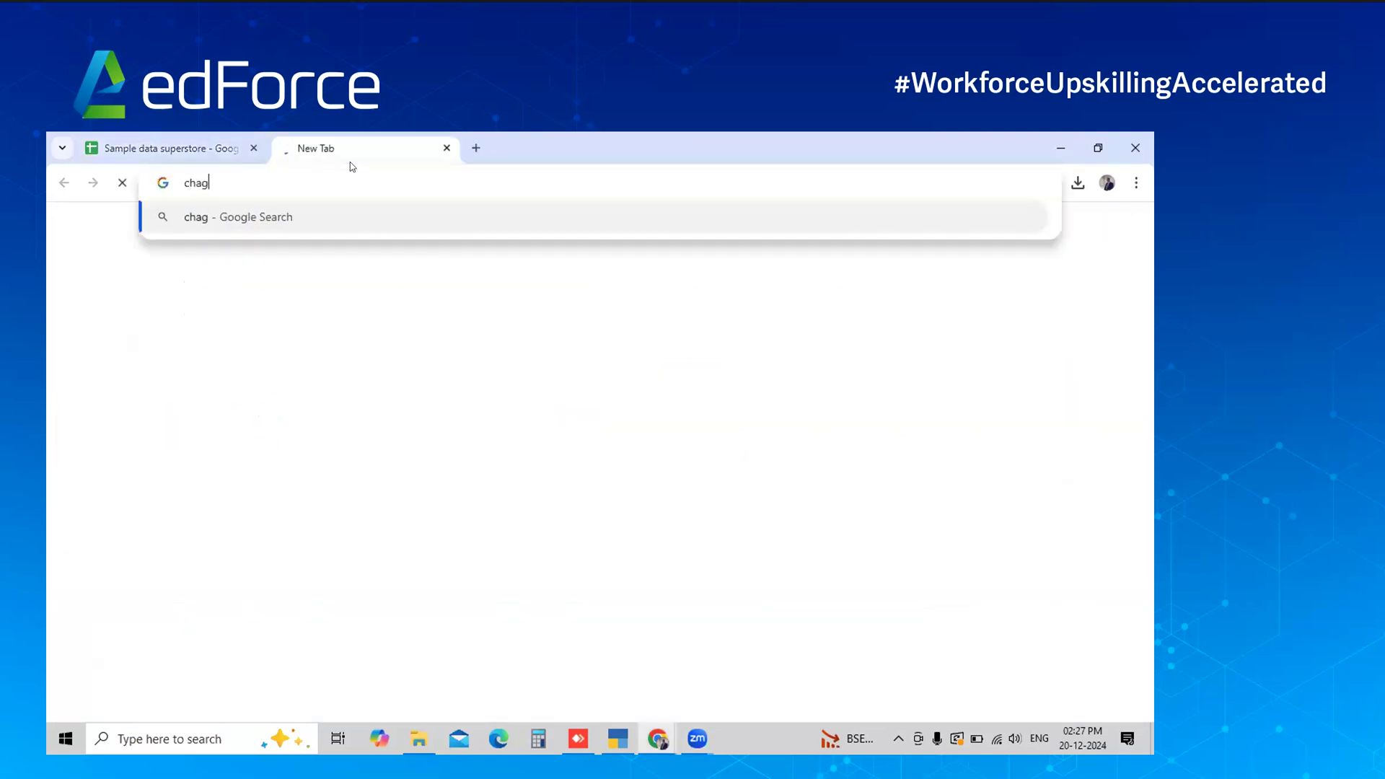
pyautogui.press('BackSpace')
pyautogui.write('tgpt.com')
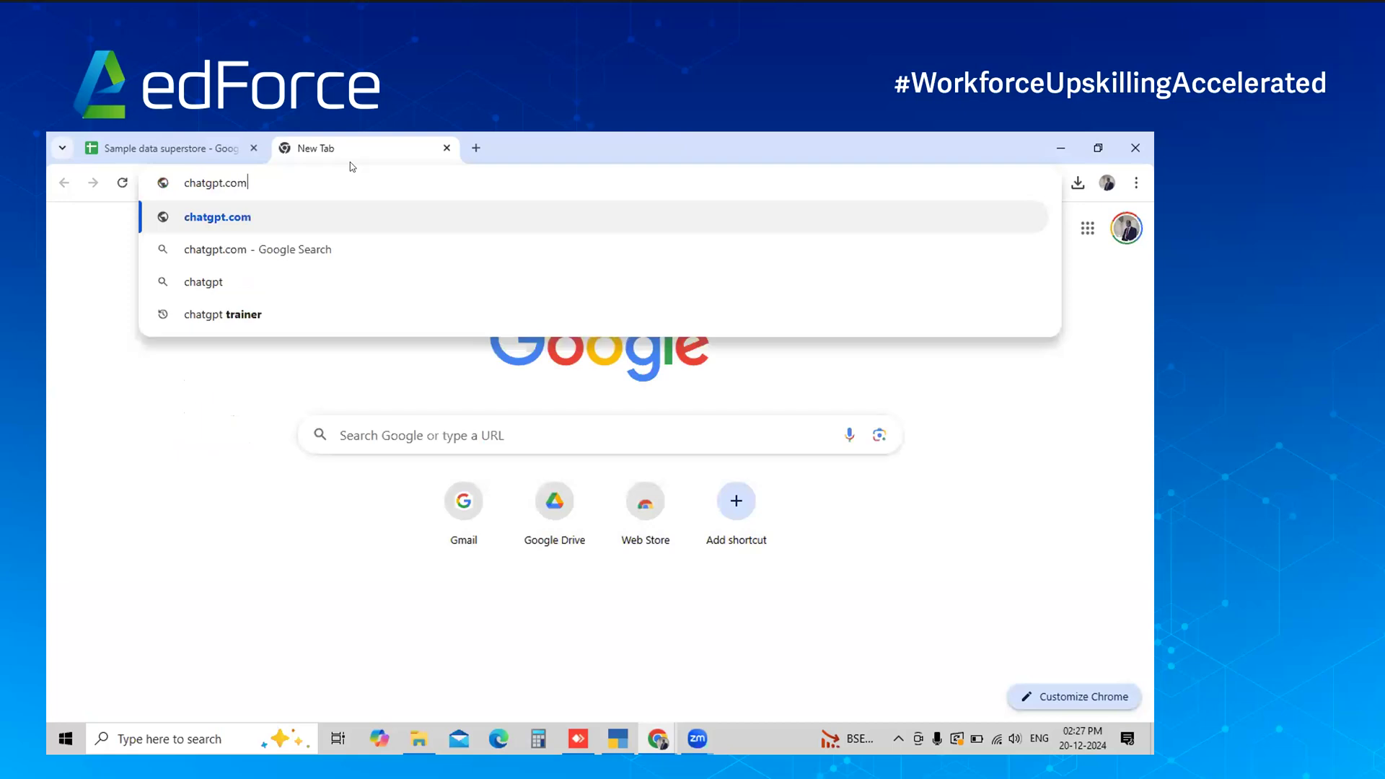
pyautogui.press('Return')
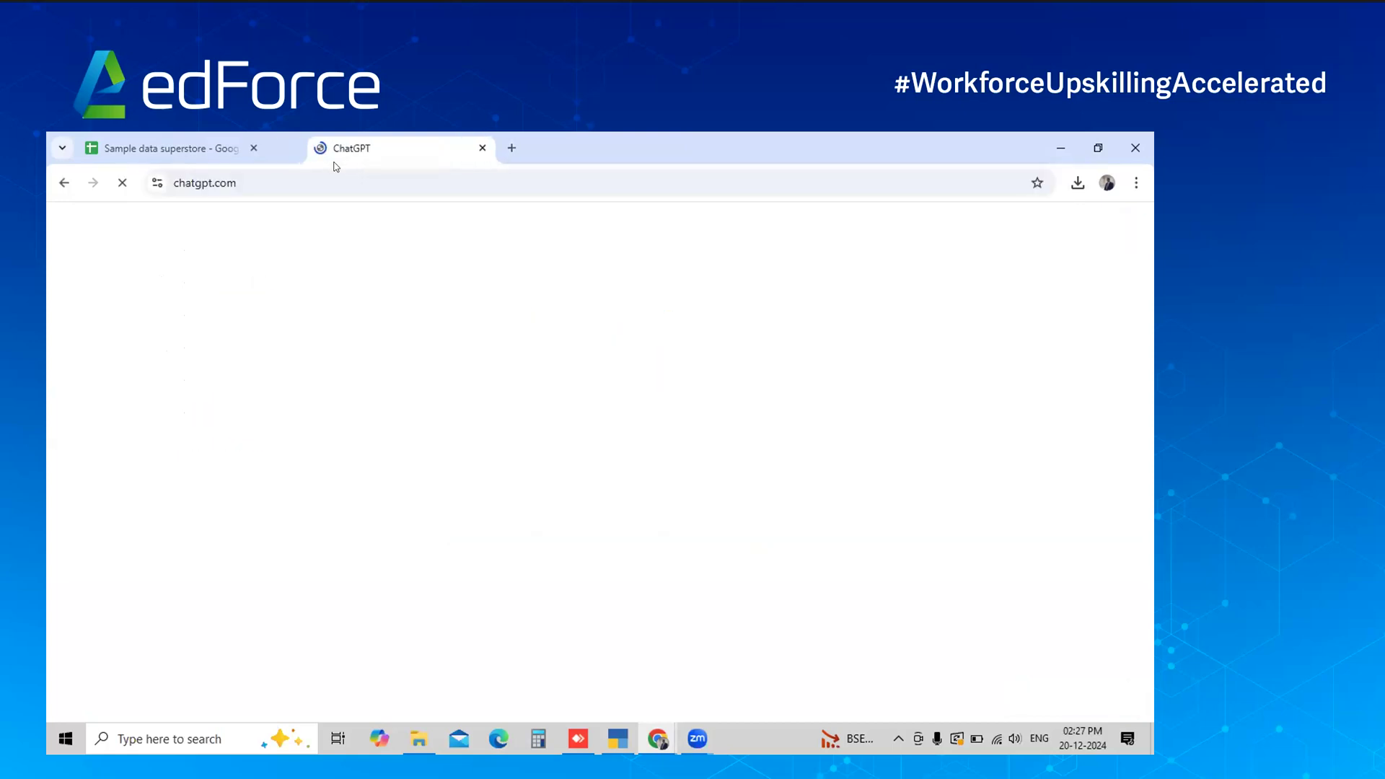
pyautogui.moveTo(336, 167); pyautogui.dragTo(121, 284)
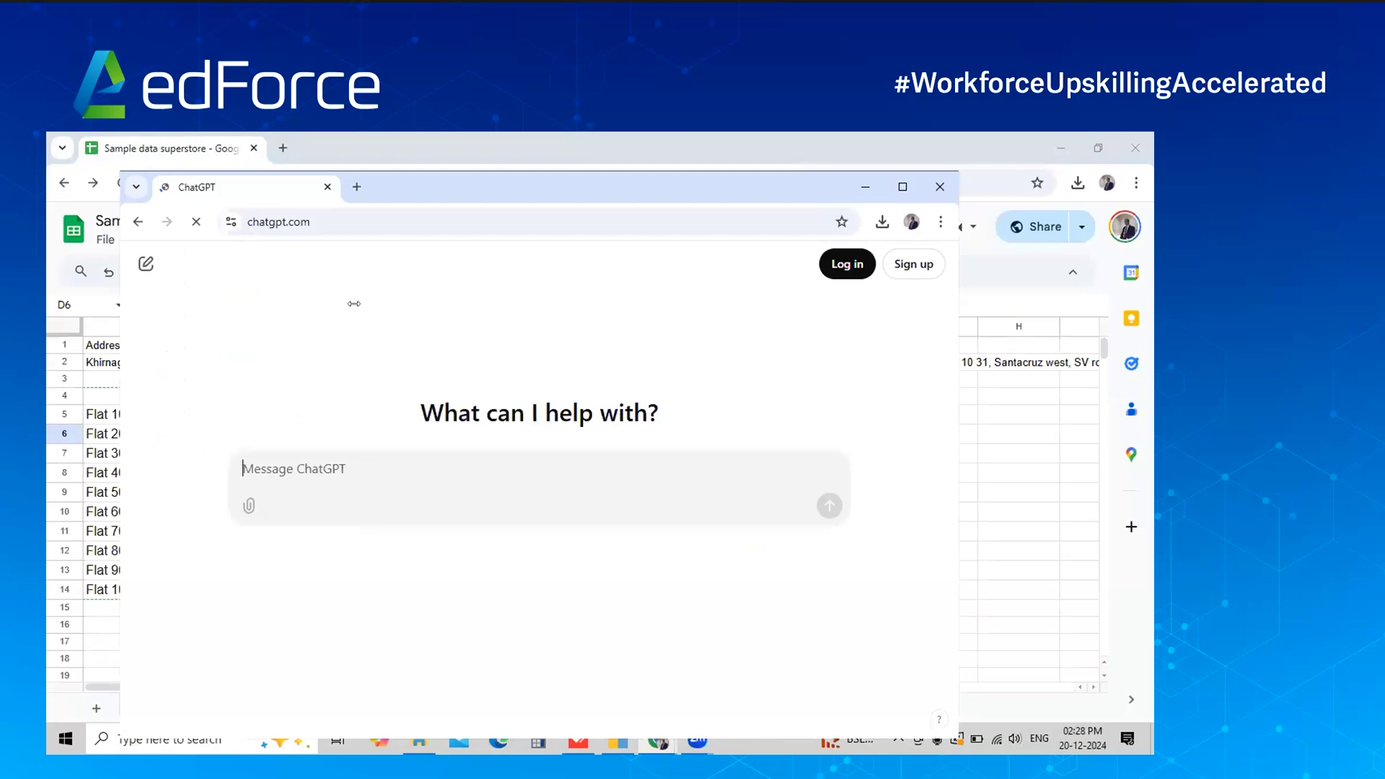
pyautogui.moveTo(354, 303); pyautogui.dragTo(554, 304)
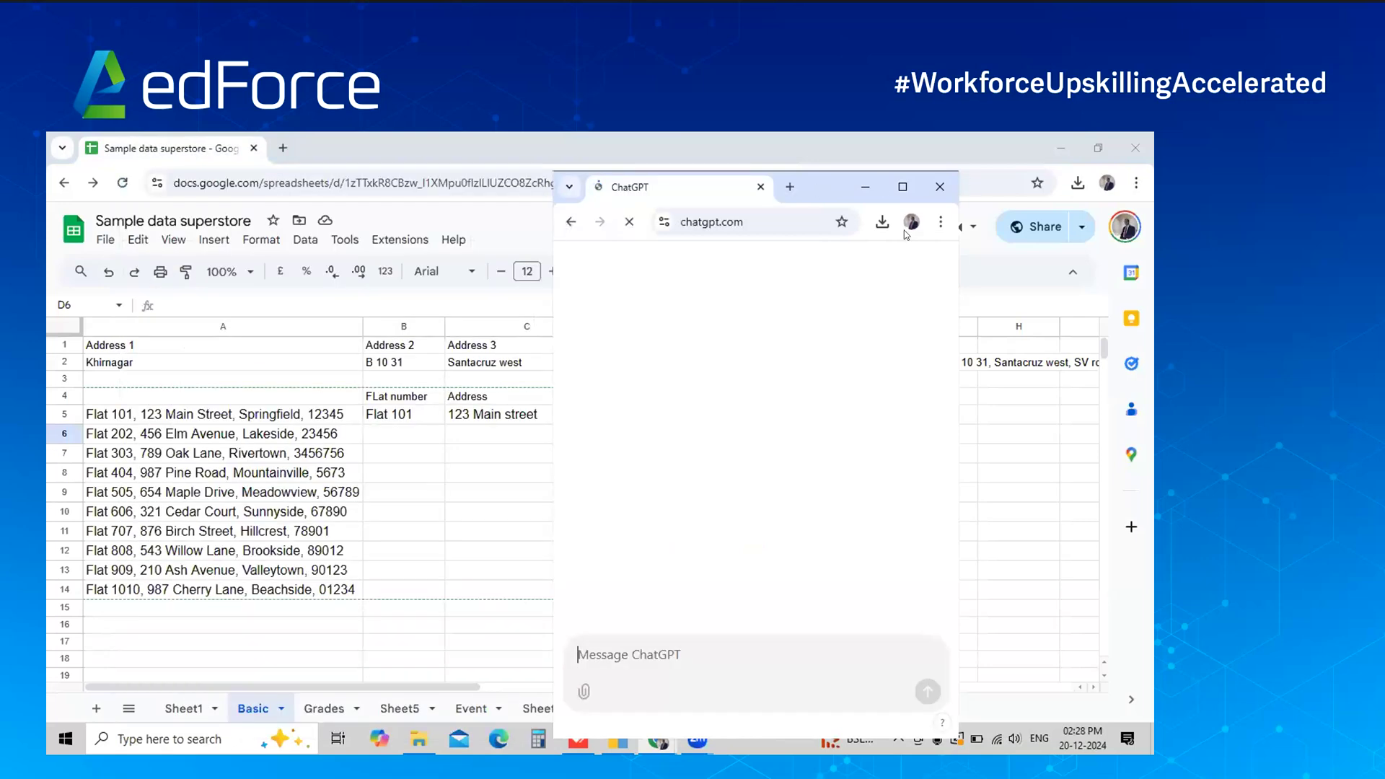
pyautogui.moveTo(823, 187); pyautogui.dragTo(979, 182)
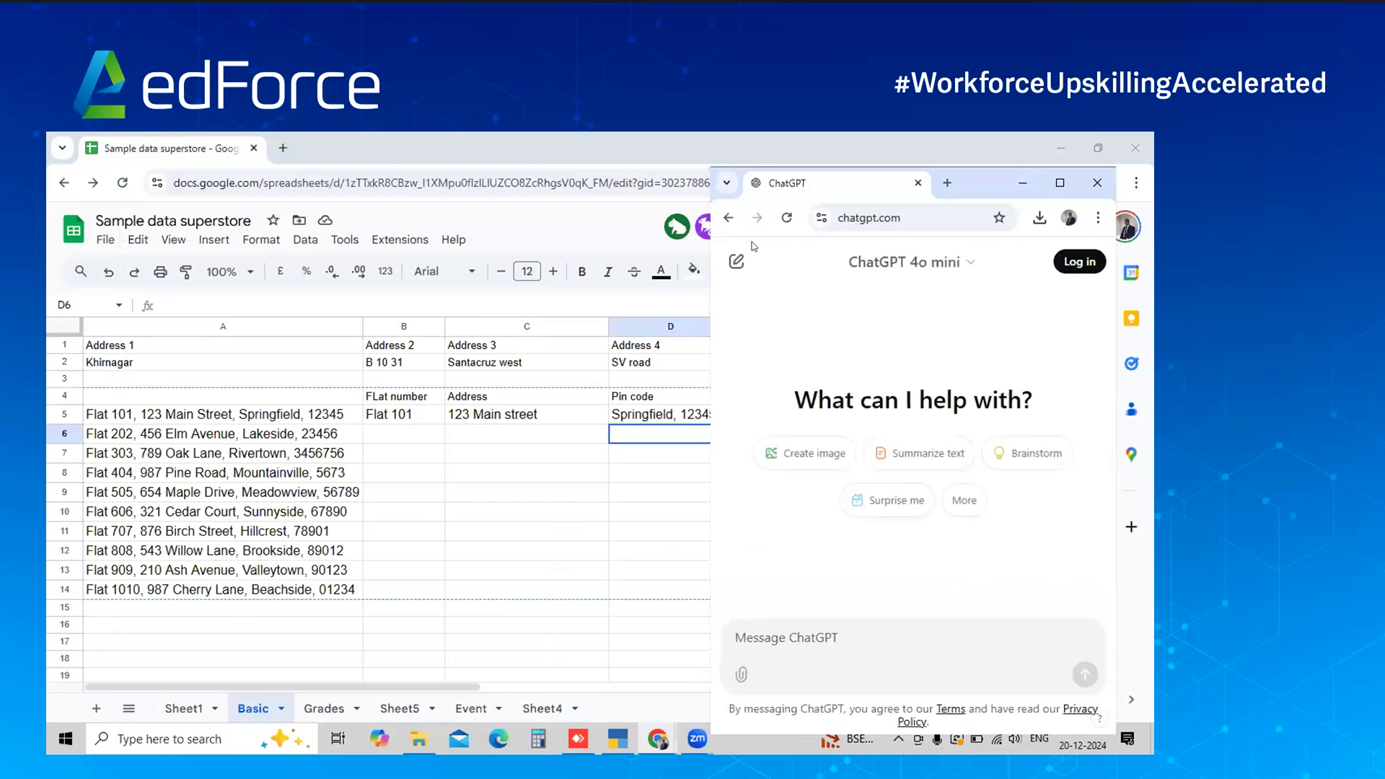
# Copy the A5 address and ask ChatGPT to split it into flat no., address and pincode
pyautogui.click(326, 418)
pyautogui.hotkey('ctrl', 'c')
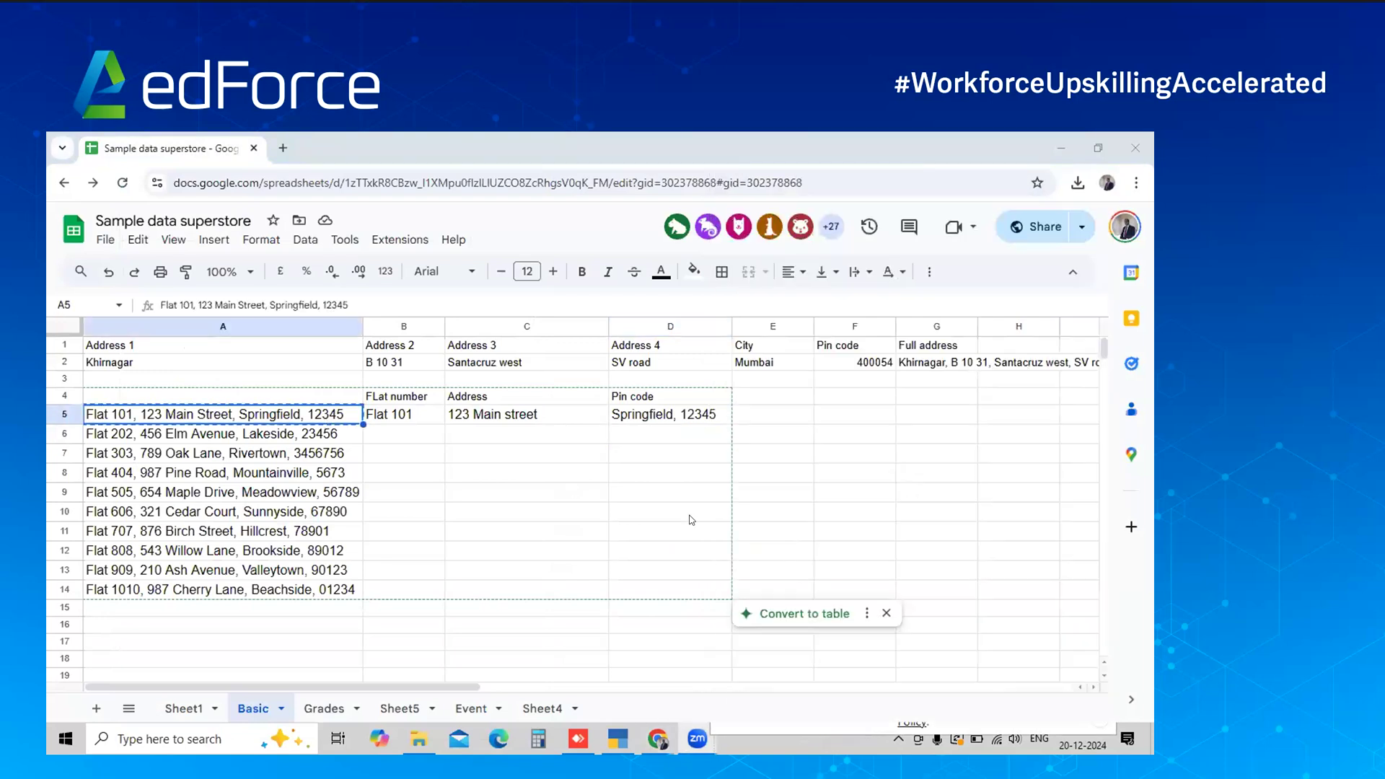
pyautogui.hotkey('alt', 'Tab')
pyautogui.press('Tab')
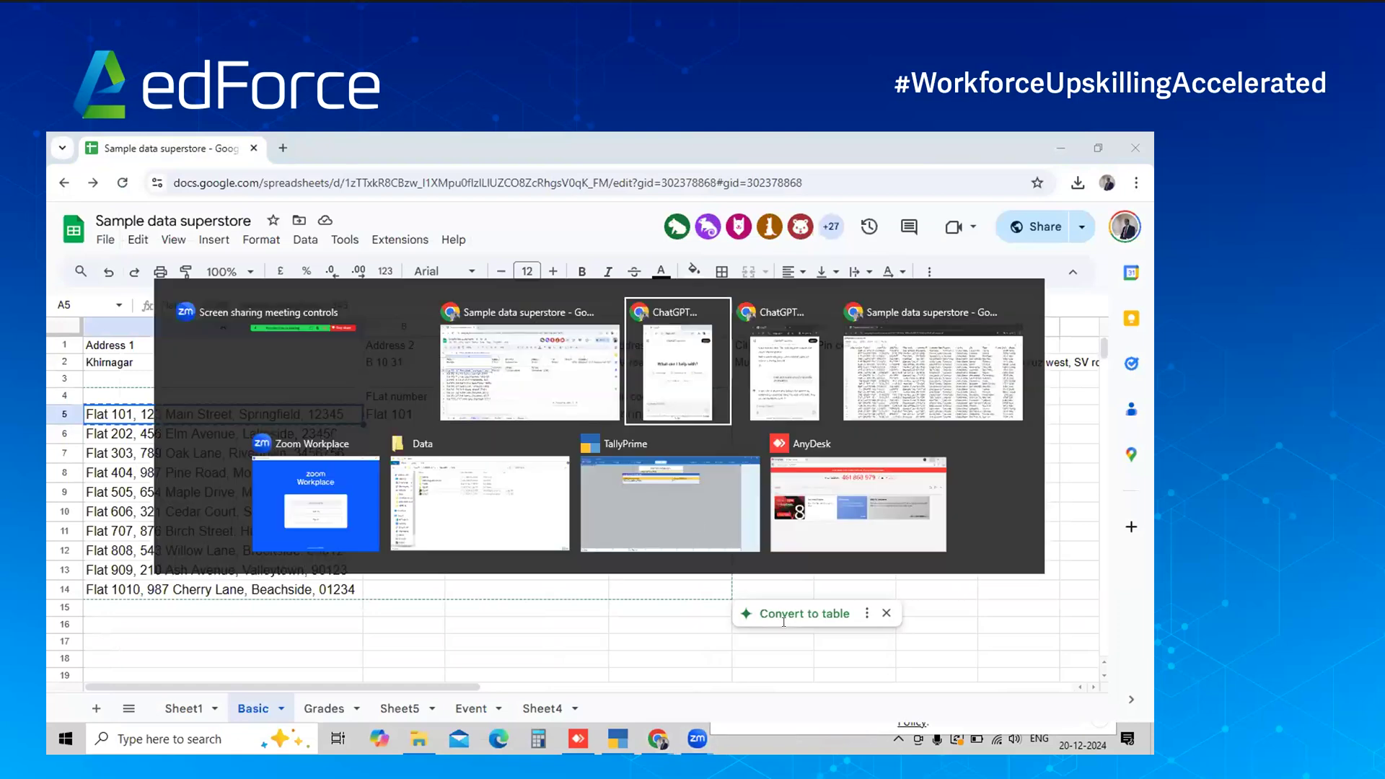
pyautogui.write('I ha')
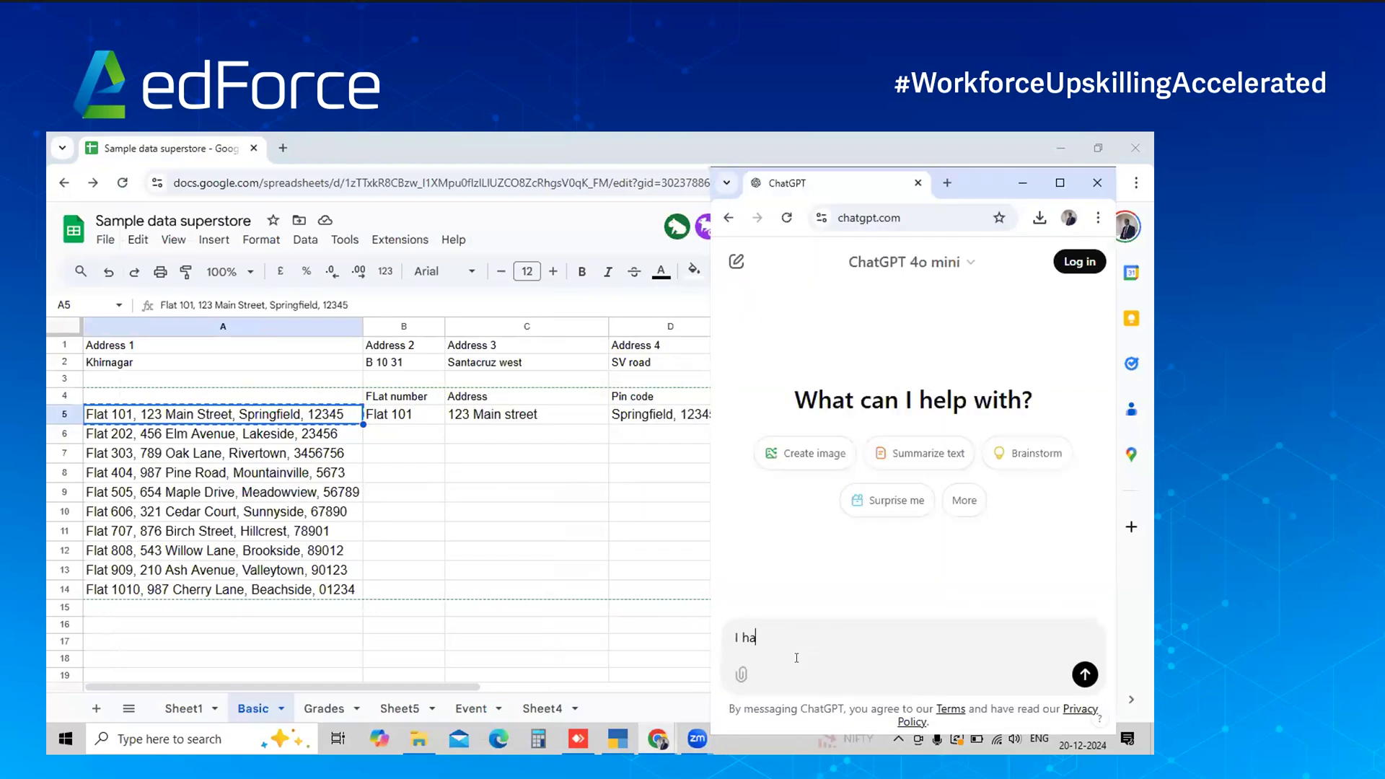
pyautogui.write('ve a data that looks like ')
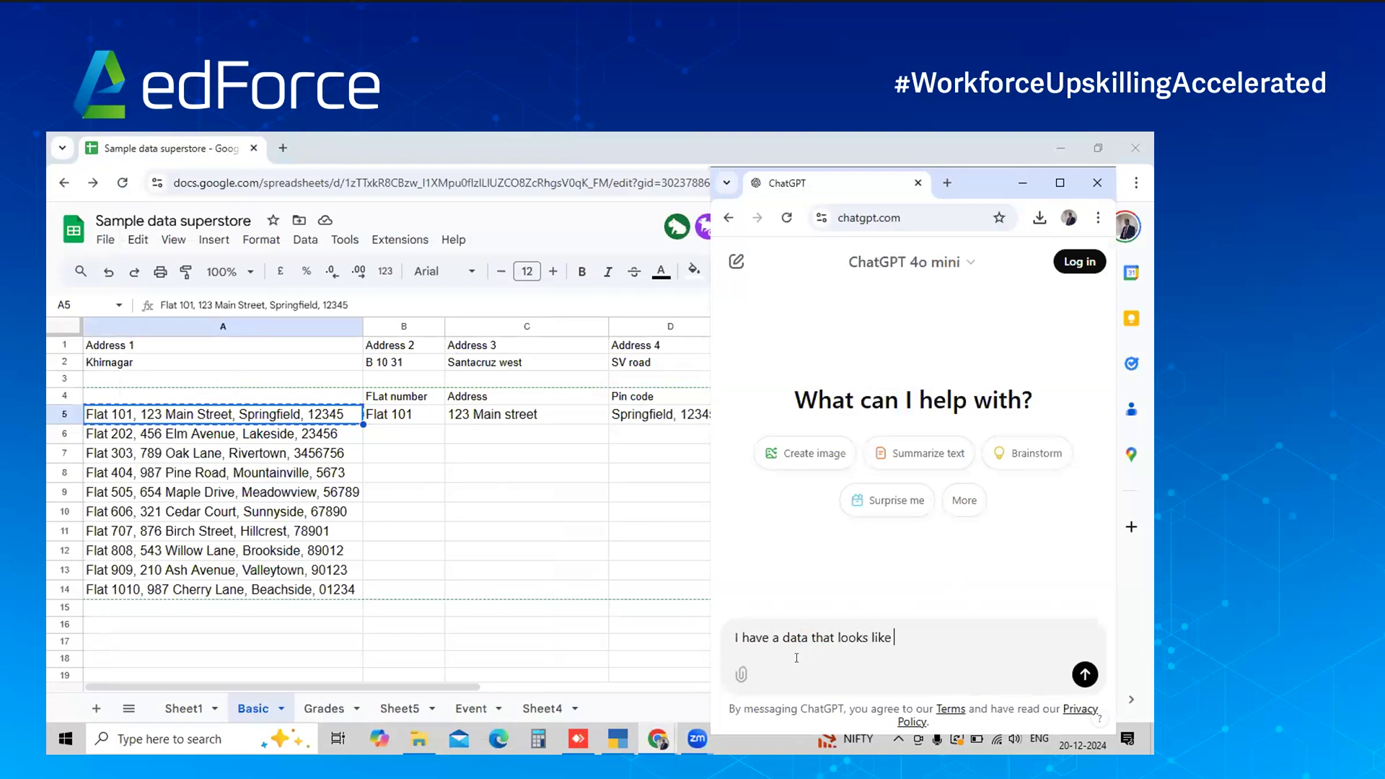
pyautogui.write('this  -')
pyautogui.hotkey('ctrl', 'v')
pyautogui.write('. I would like to splut')
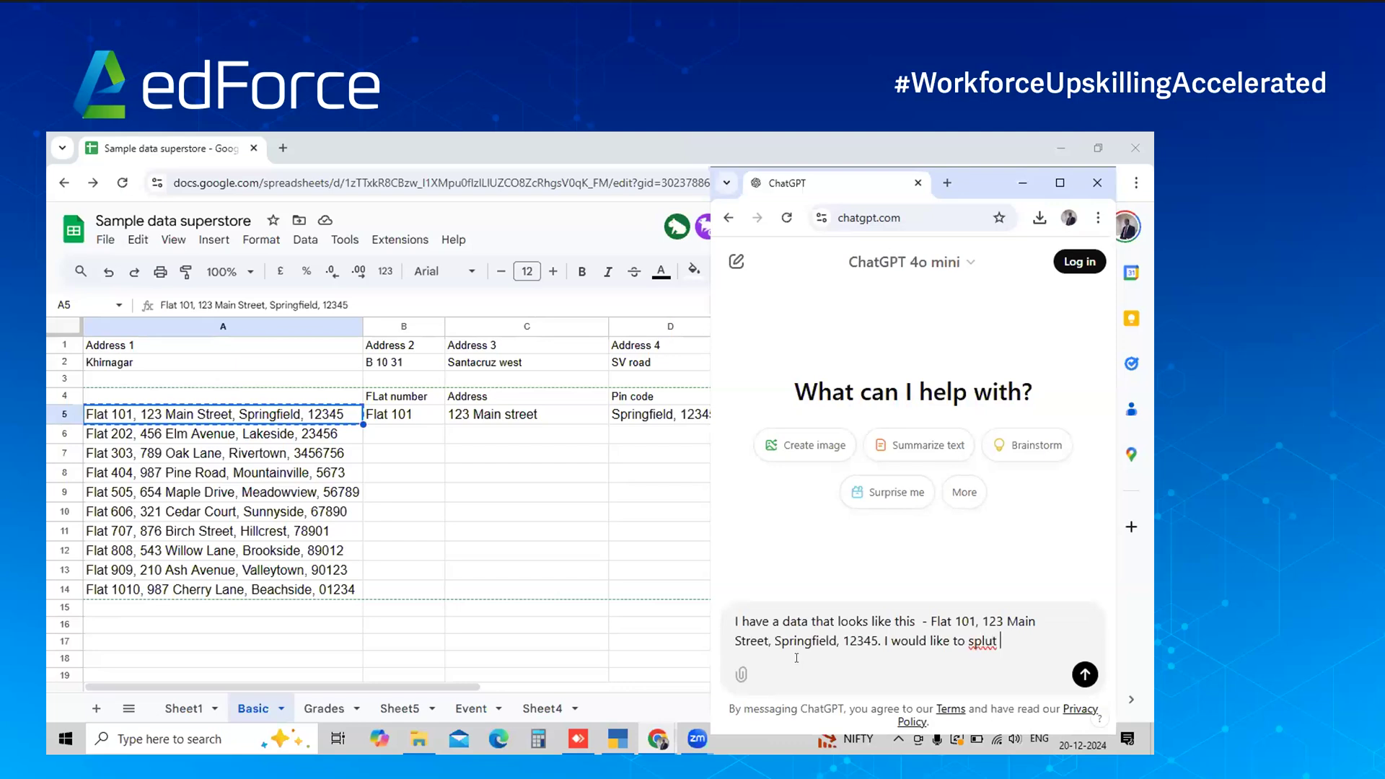
pyautogui.press('BackSpace')
pyautogui.press('BackSpace')
pyautogui.press('BackSpace')
pyautogui.write('is  - Flat 101, 123 Main Street, Springfield, 12345. I would like to split it into flat no.')
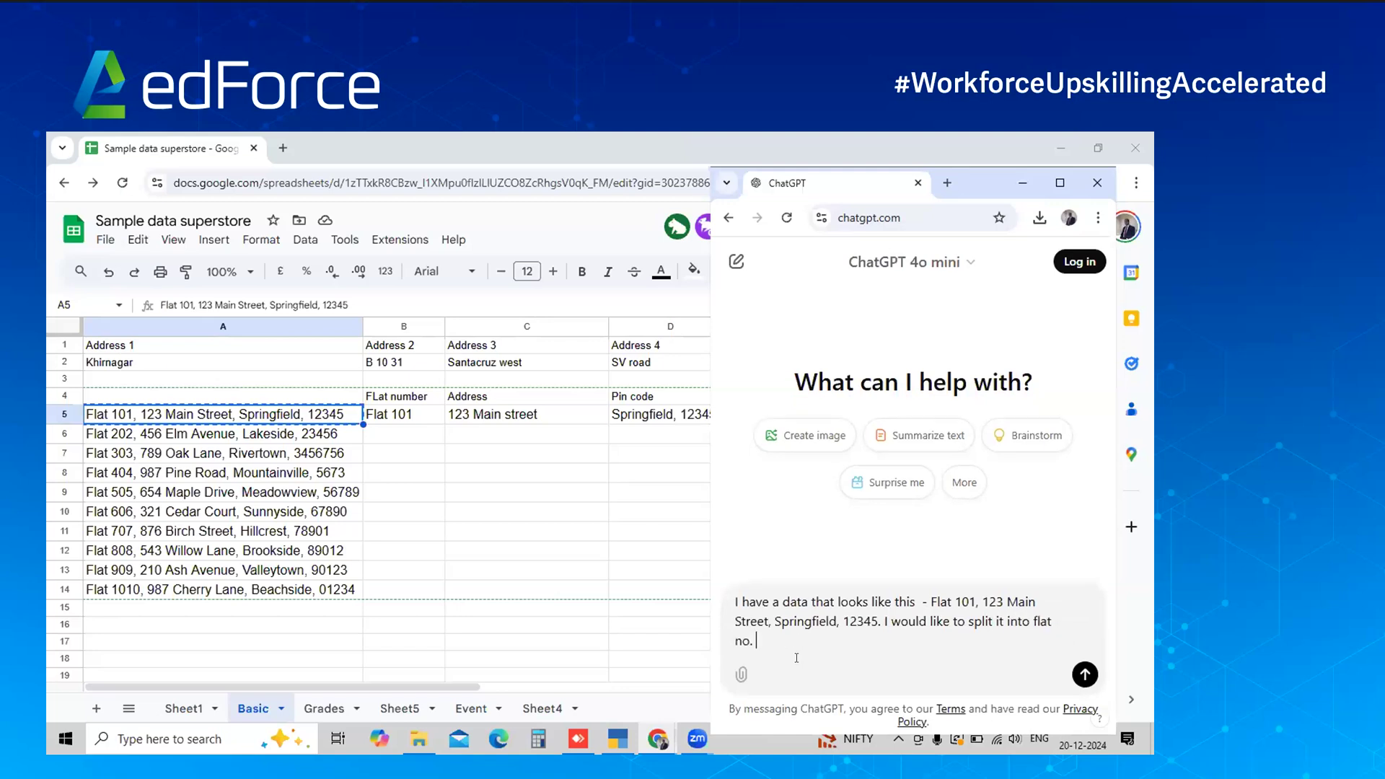
pyautogui.write(' Address and pincode. Can help me ')
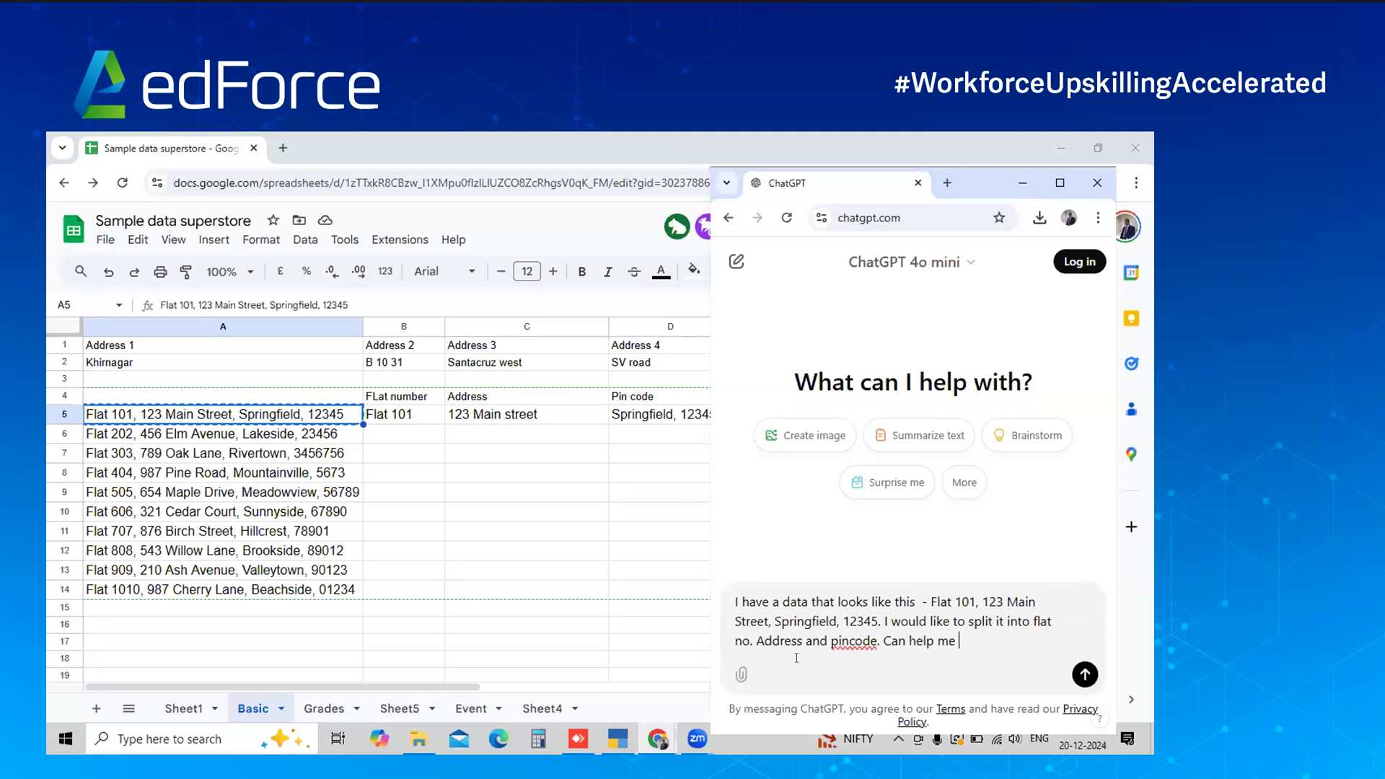
pyautogui.write('with the excel formula.')
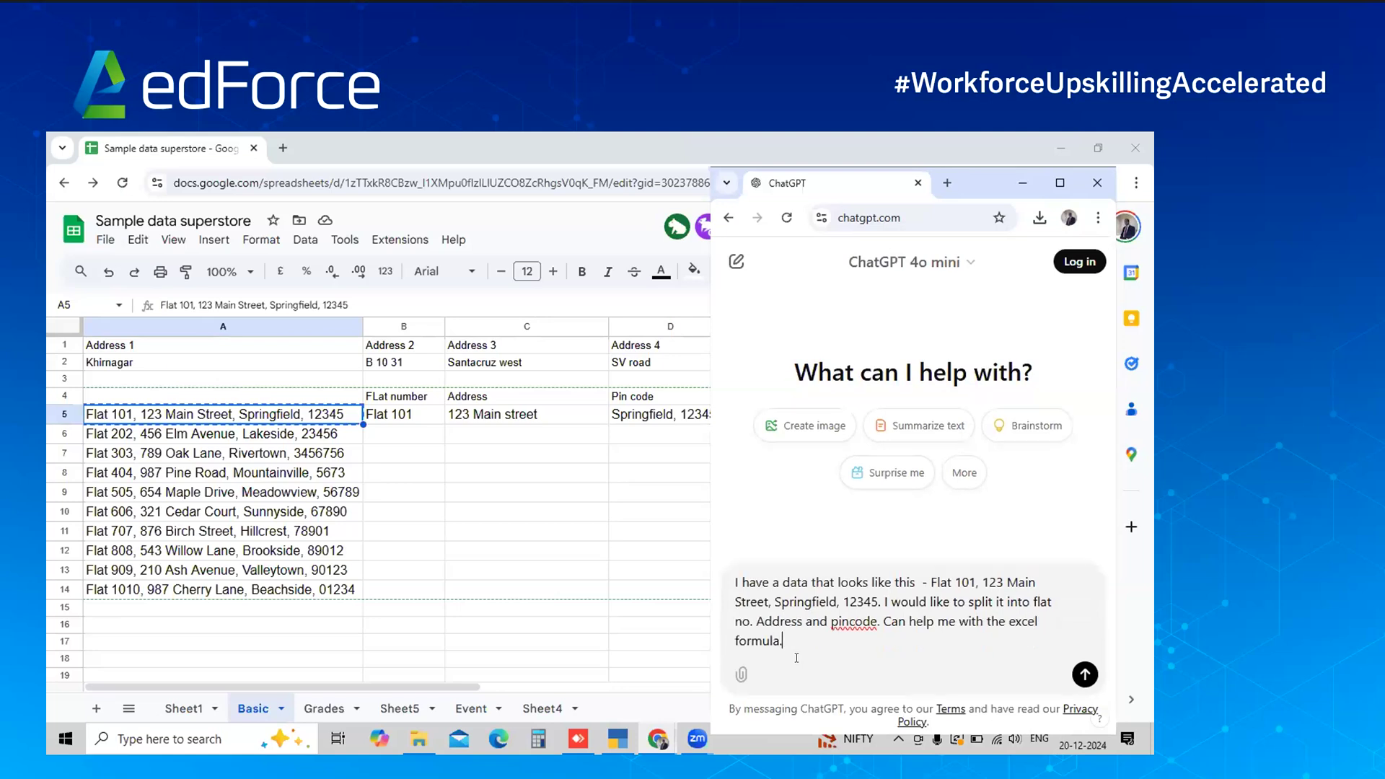
pyautogui.write(' My data starts from A5')
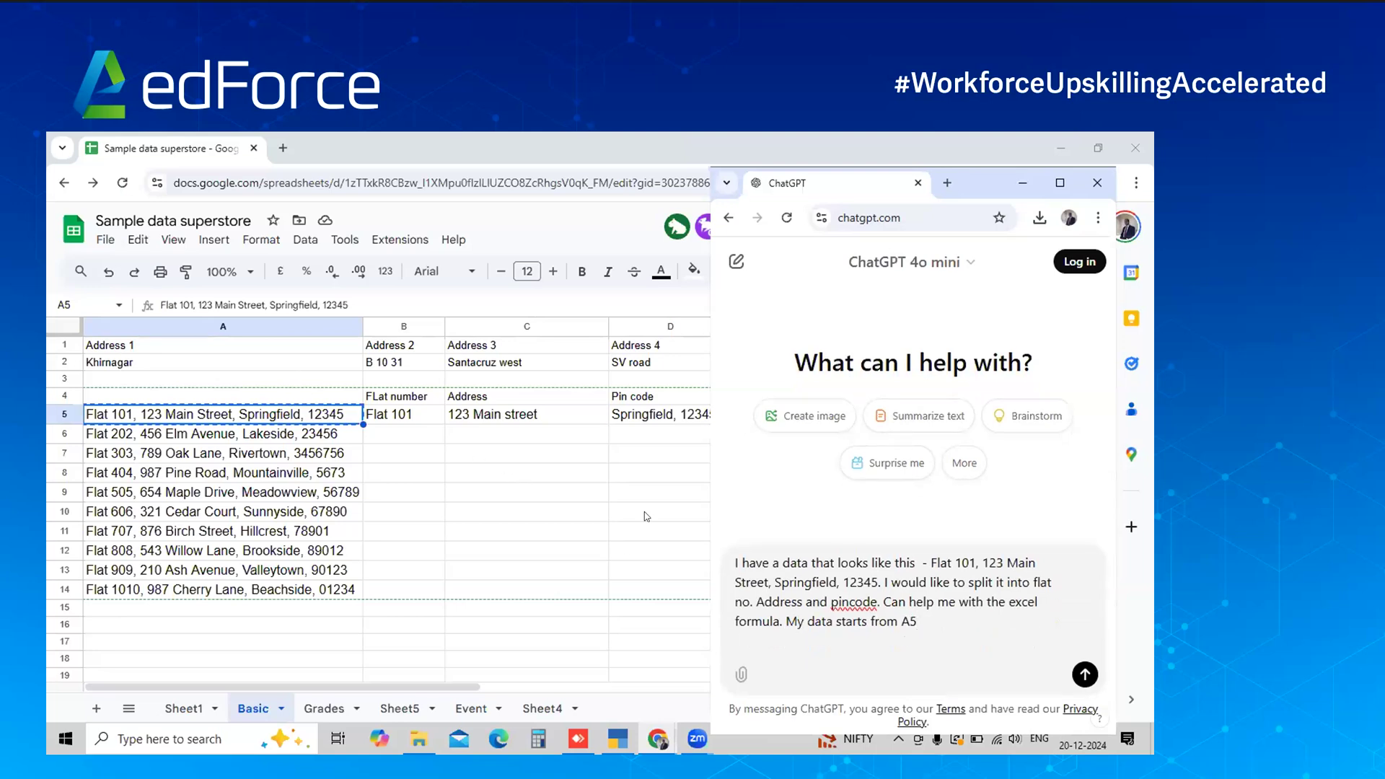
pyautogui.click(1093, 682)
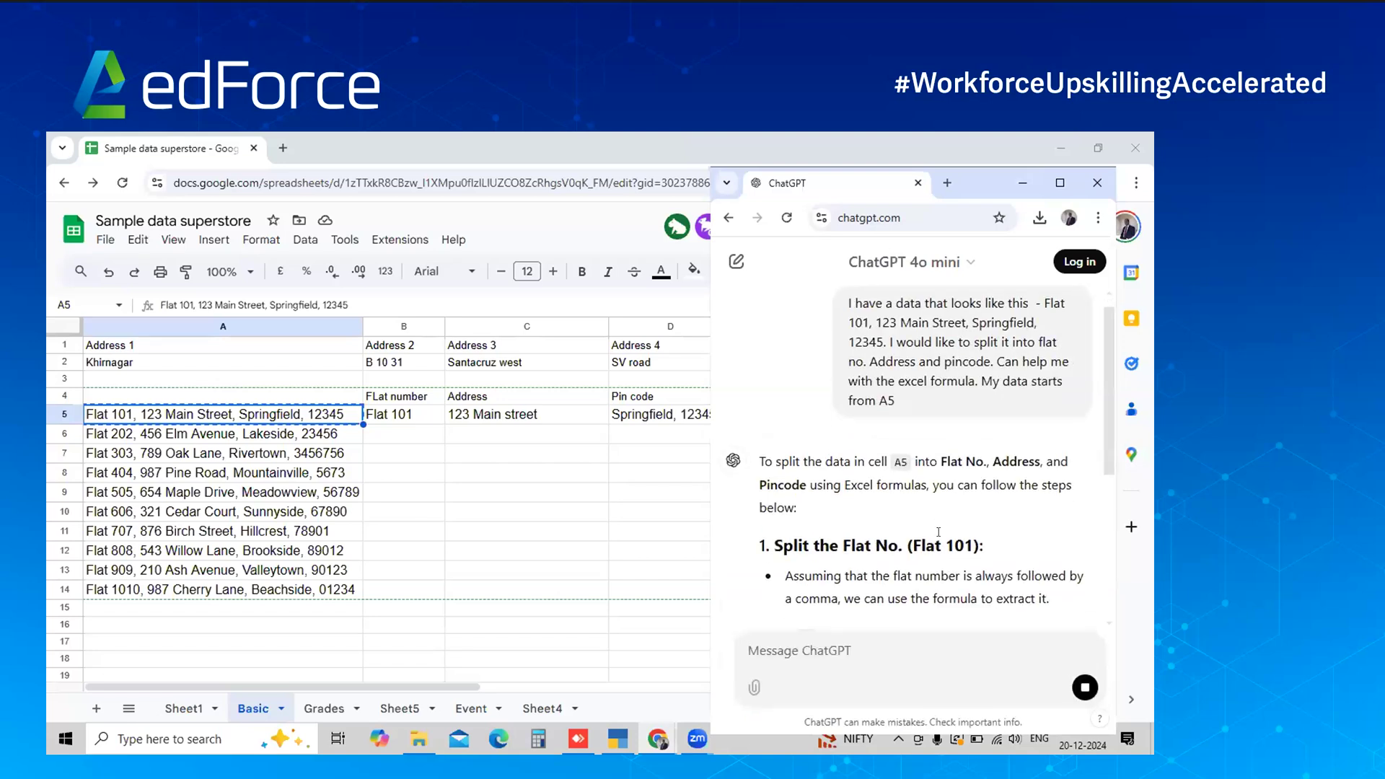
# Copy ChatGPT's LEFT flat-number formula for B5 and return to the spreadsheet
pyautogui.scroll(-4, 938, 528)
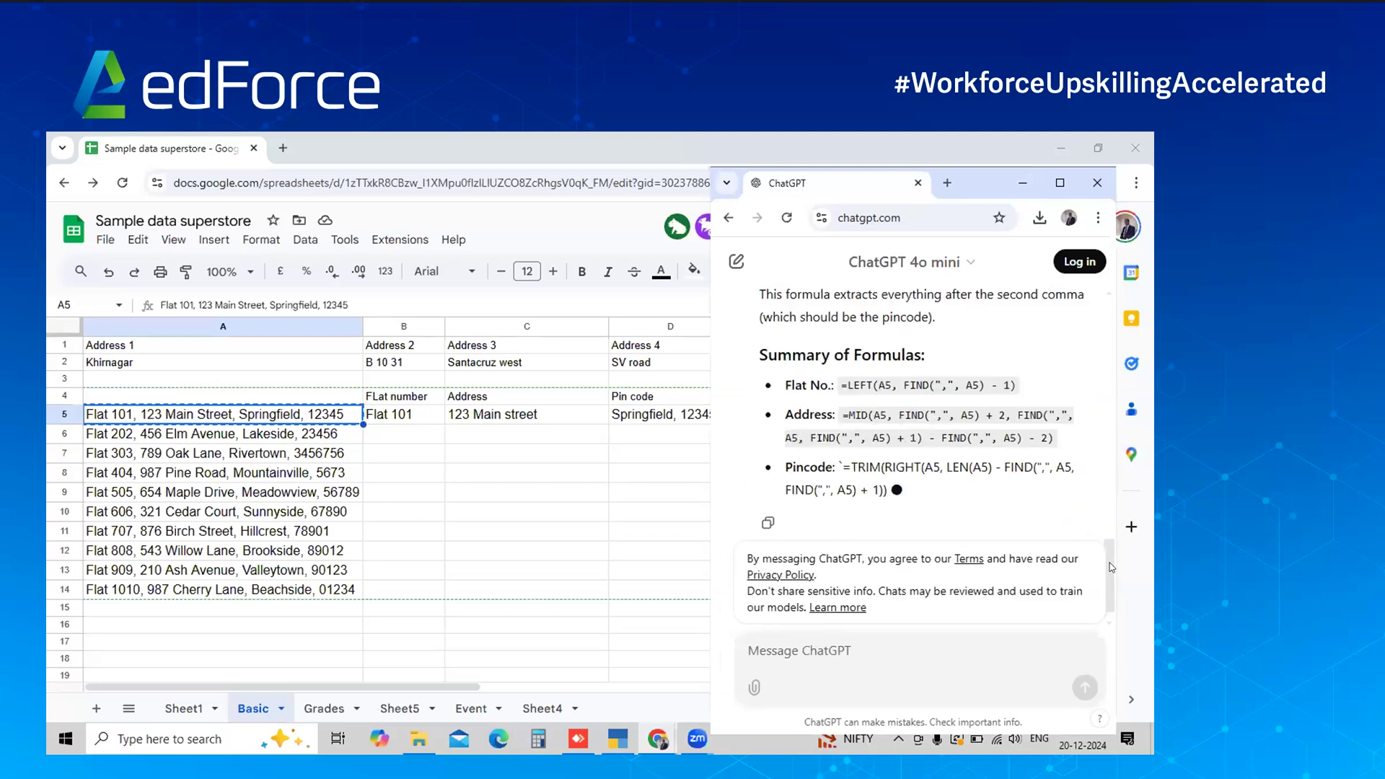
pyautogui.moveTo(1111, 557); pyautogui.dragTo(1097, 381)
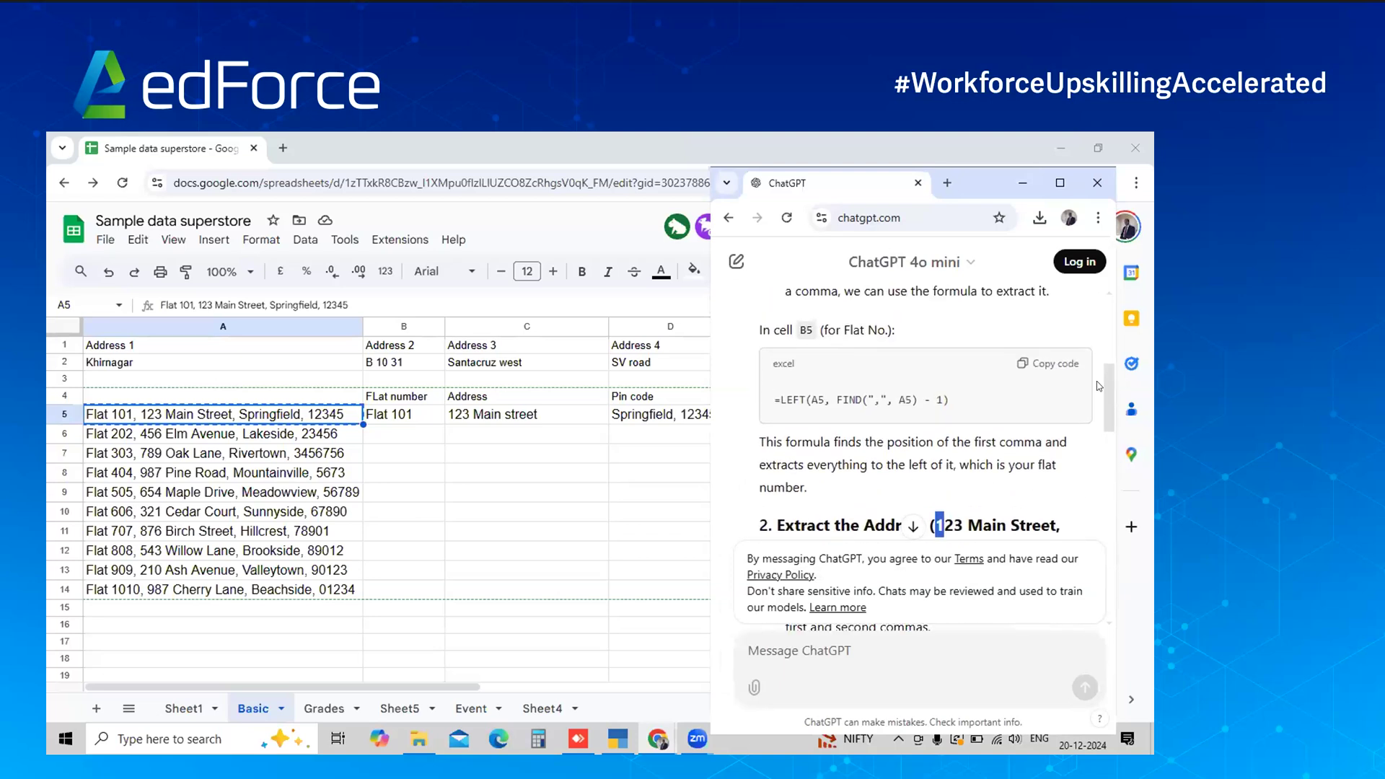
pyautogui.click(1052, 364)
pyautogui.click(649, 424)
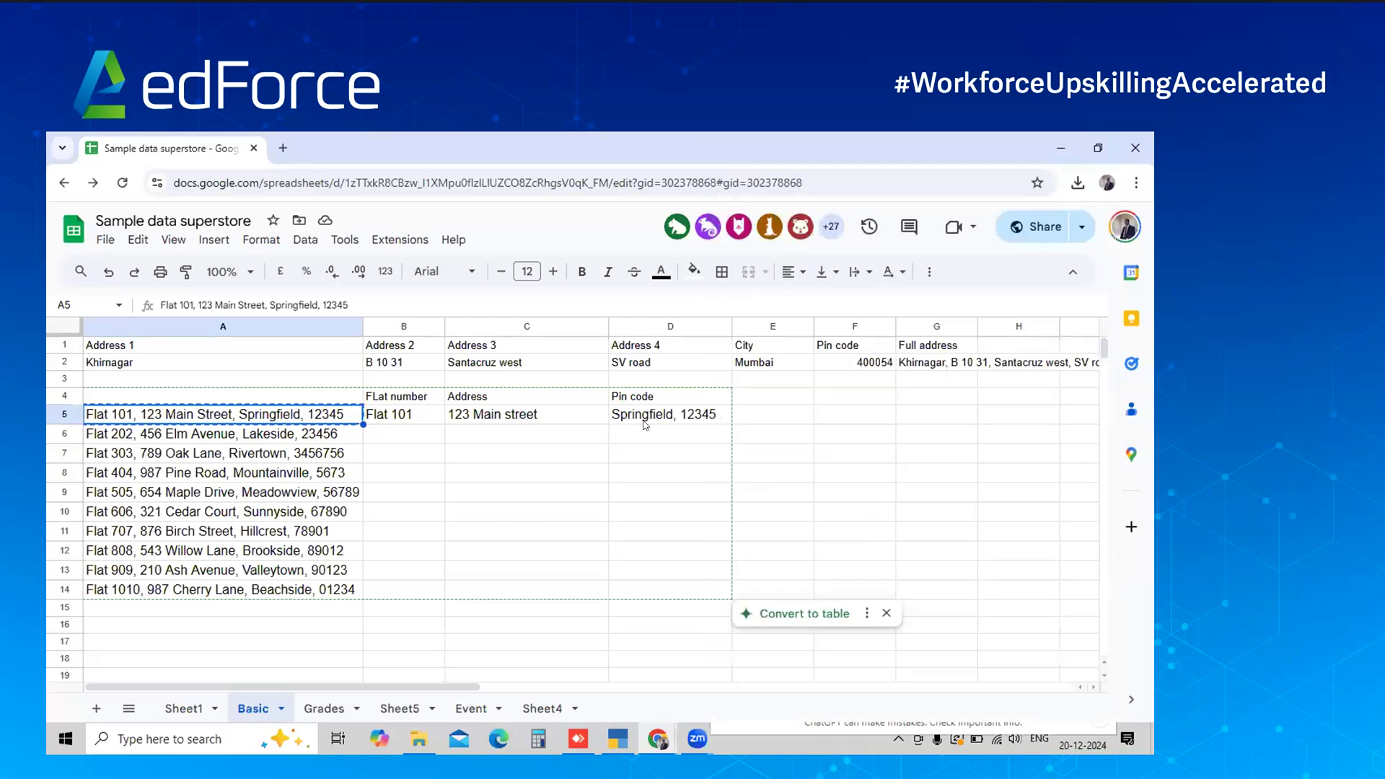
# Put =LEFT(A5, FIND(",", A5) - 1) in B5 and fill it down to B14
pyautogui.click(412, 418)
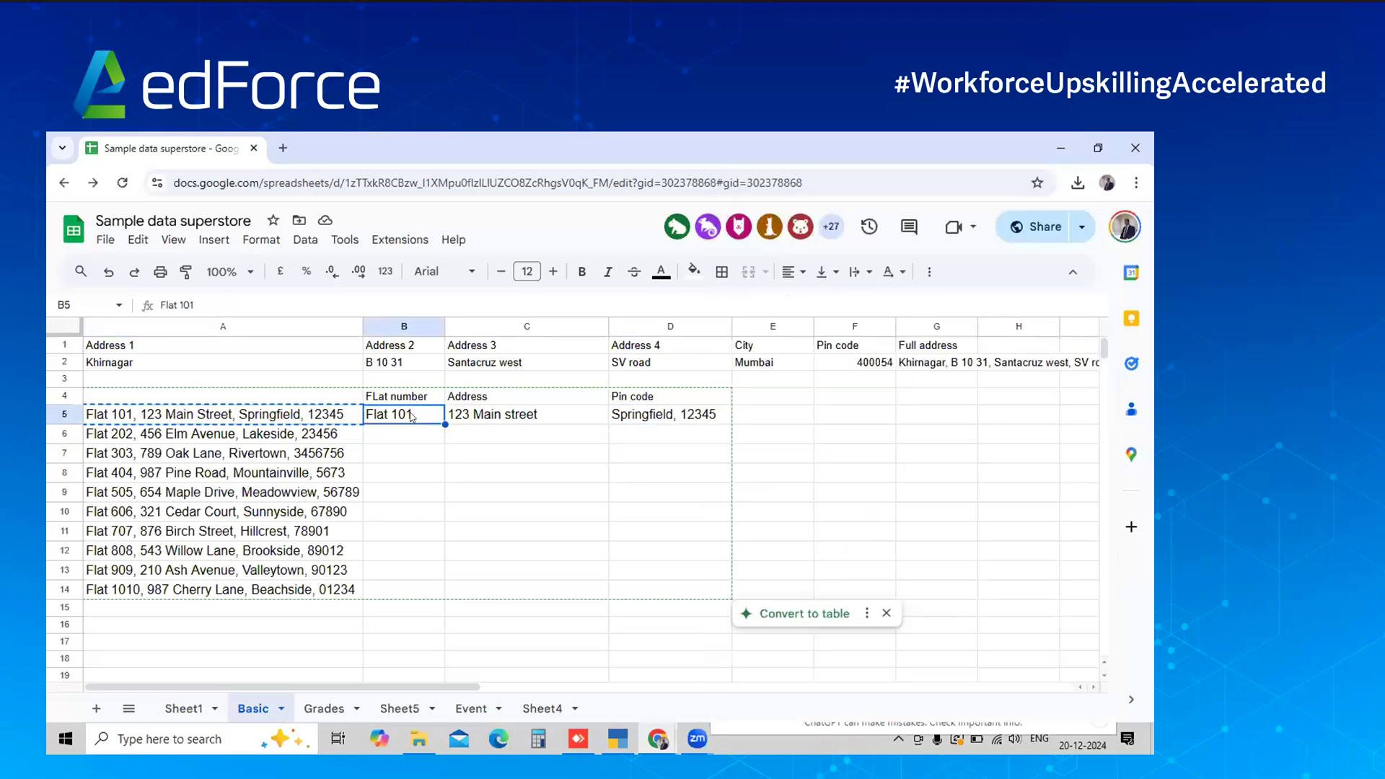
pyautogui.hotkey('ctrl', 'v')
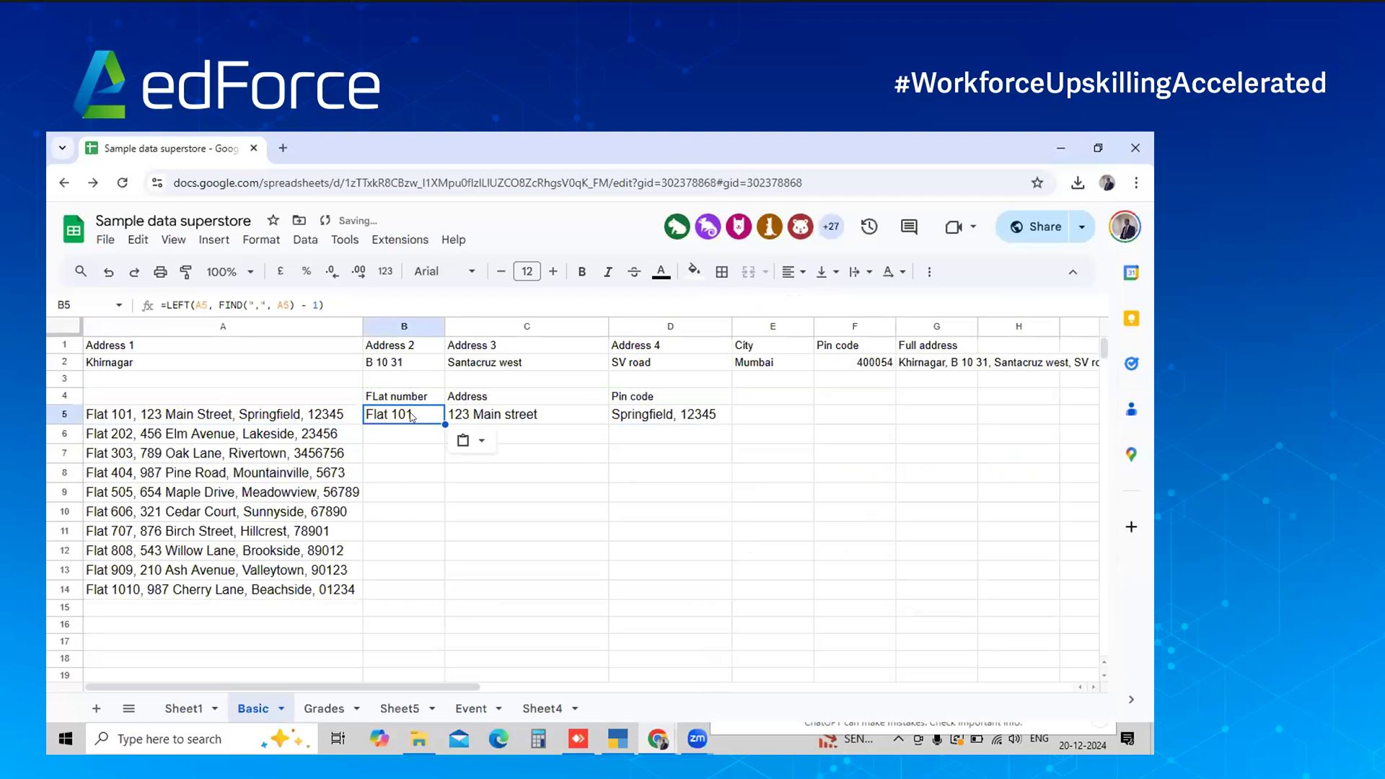
pyautogui.hotkey('shift', 'Down')
pyautogui.hotkey('shift', 'Down')
pyautogui.hotkey('shift', 'Down')
pyautogui.hotkey('shift', 'Down')
pyautogui.hotkey('shift', 'Down')
pyautogui.hotkey('shift', 'Down')
pyautogui.hotkey('shift', 'Down')
pyautogui.hotkey('shift', 'Down')
pyautogui.hotkey('shift', 'Down')
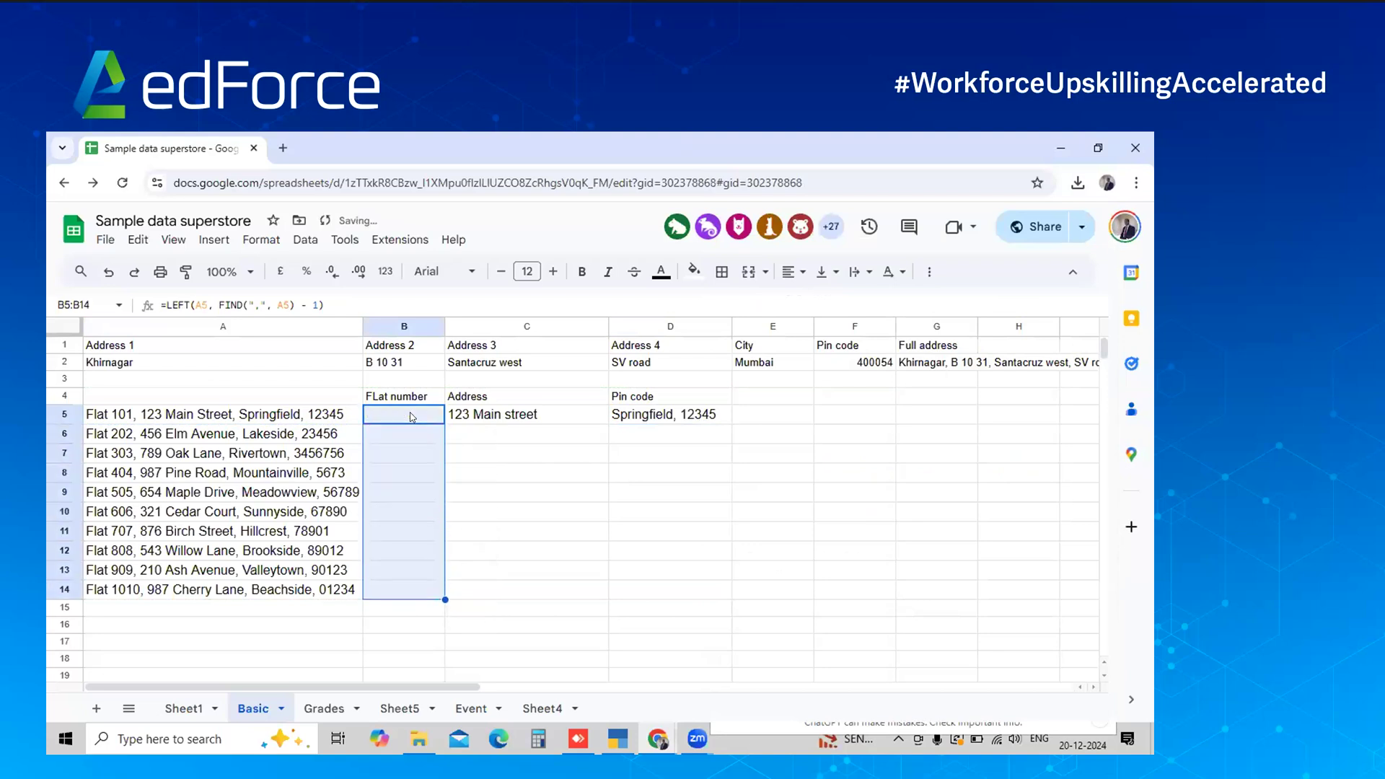
pyautogui.hotkey('ctrl', 'd')
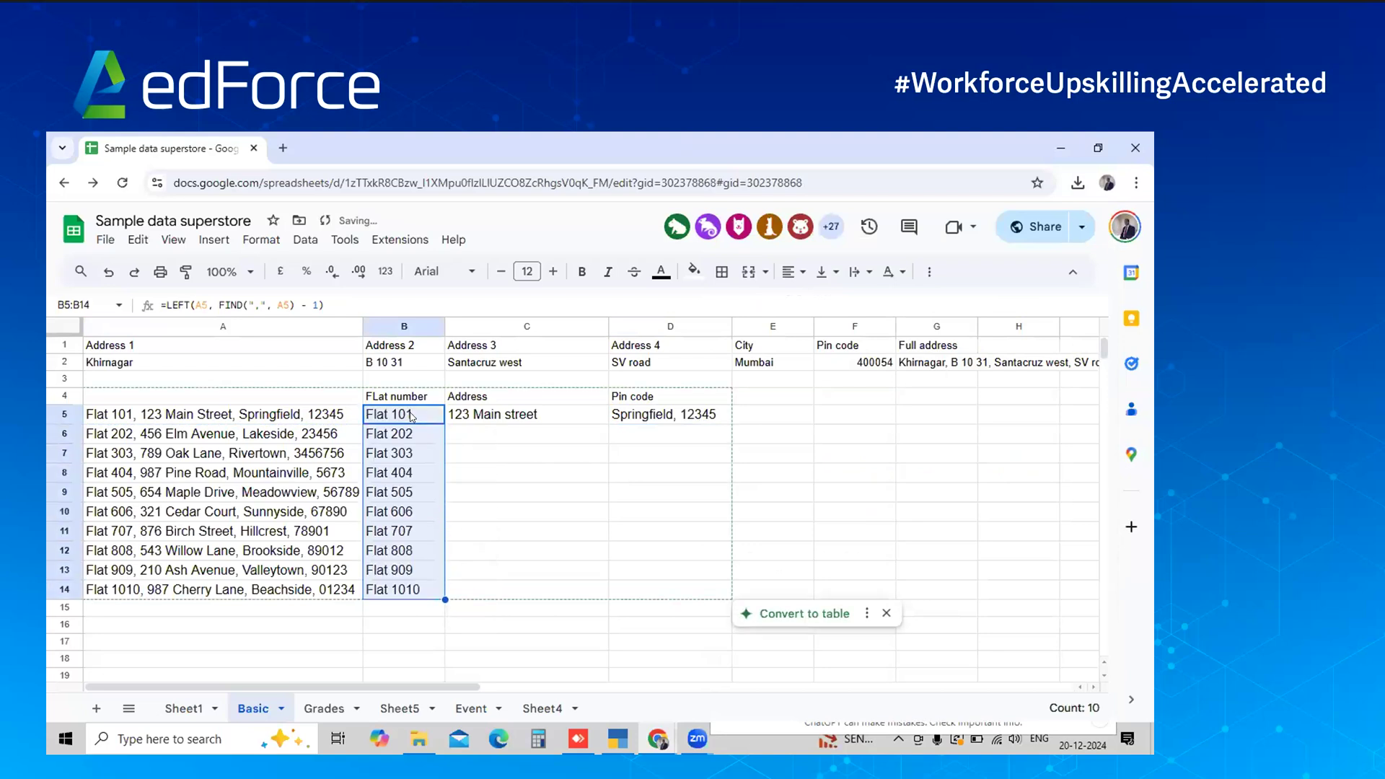
# Select the opening lines of ChatGPT's explanation and bring up their context menu
pyautogui.hotkey('alt', 'Tab')
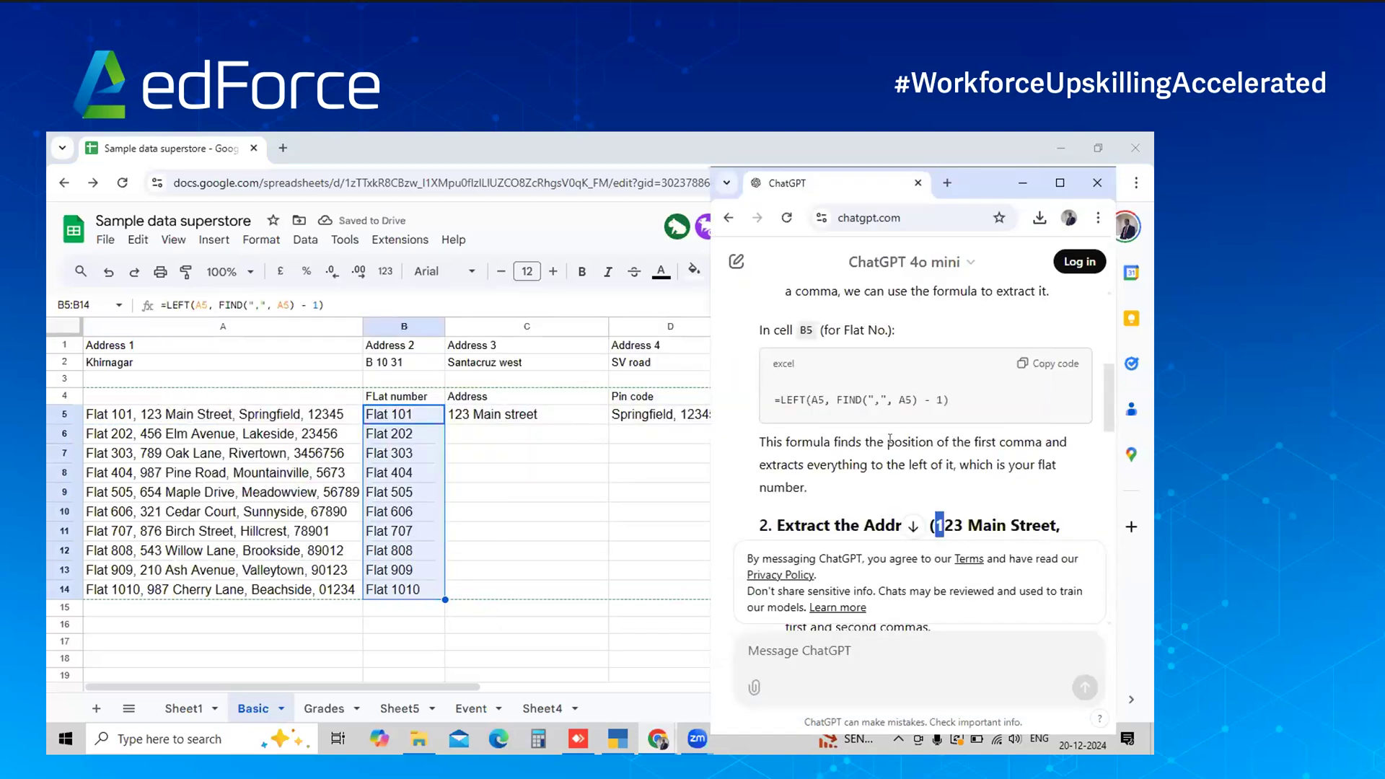
pyautogui.scroll(3, 890, 439)
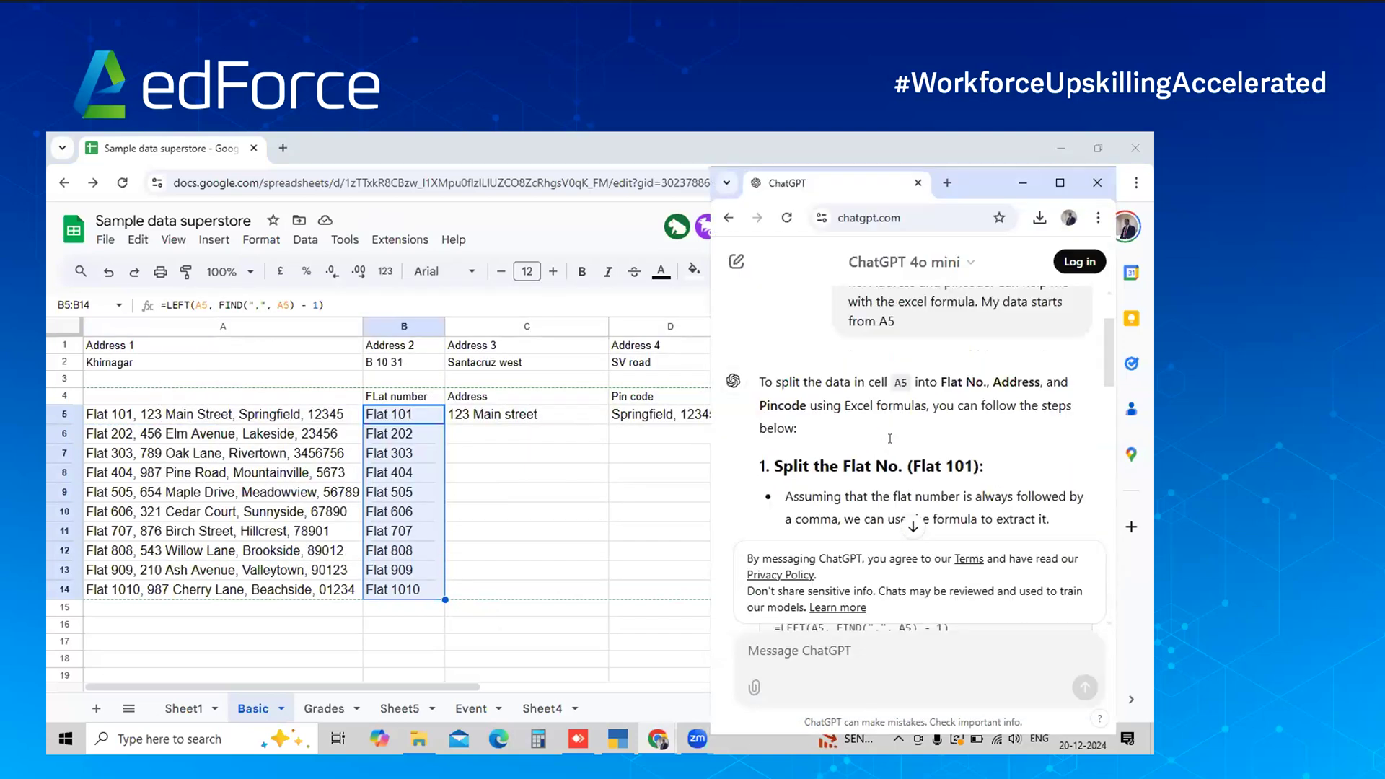
pyautogui.moveTo(873, 357); pyautogui.dragTo(796, 400)
pyautogui.rightClick(905, 373)
# Copy ChatGPT's MID formula into C5 and drag it down through C14
pyautogui.click(849, 376)
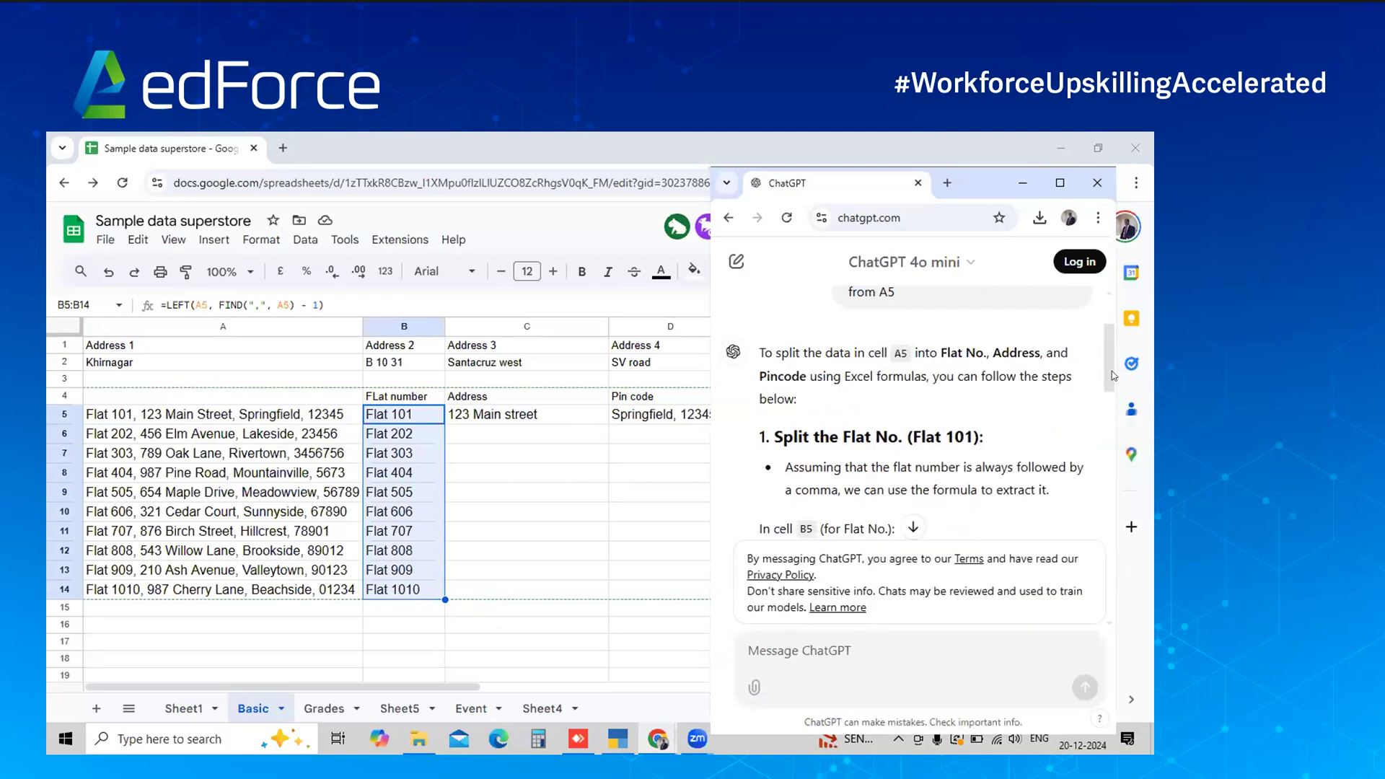
pyautogui.moveTo(1111, 375); pyautogui.dragTo(1106, 450)
pyautogui.scroll(-2, 1090, 444)
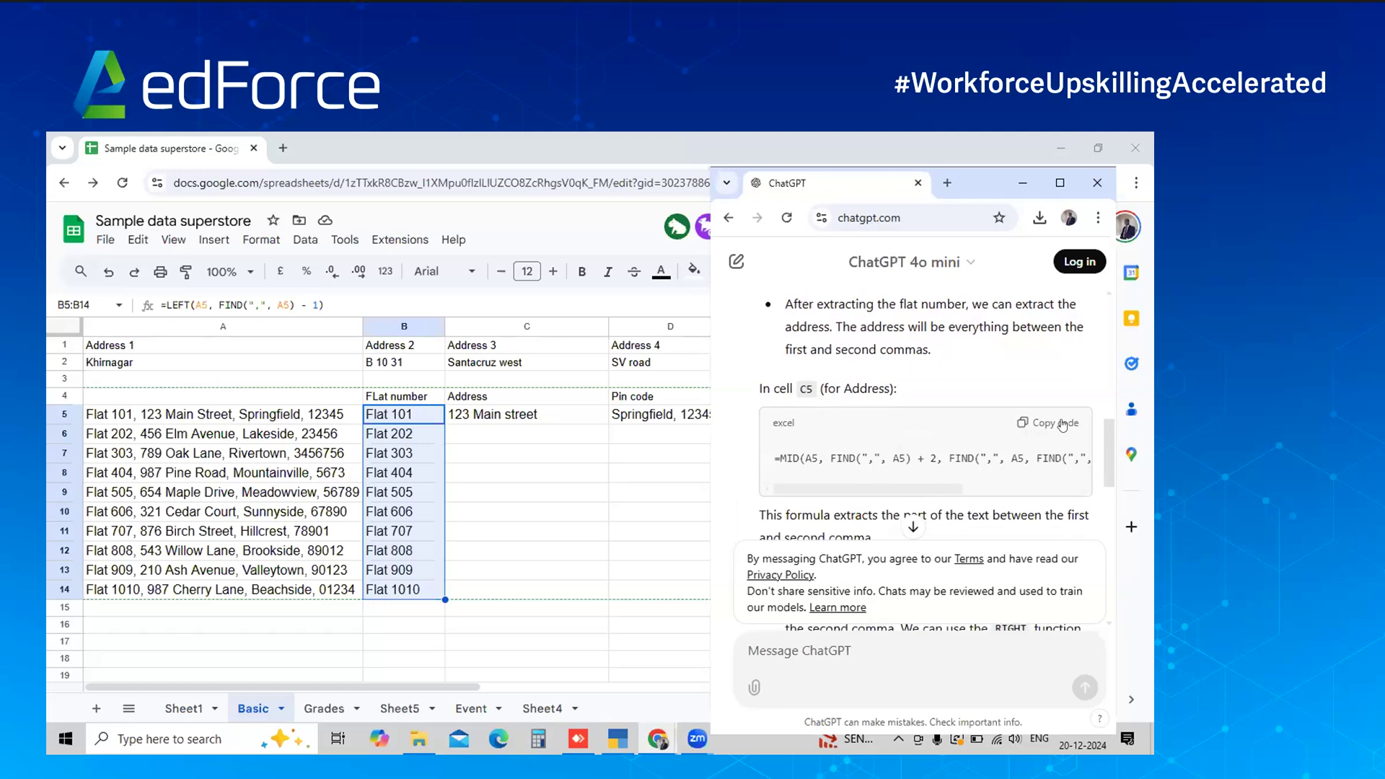
pyautogui.click(1054, 425)
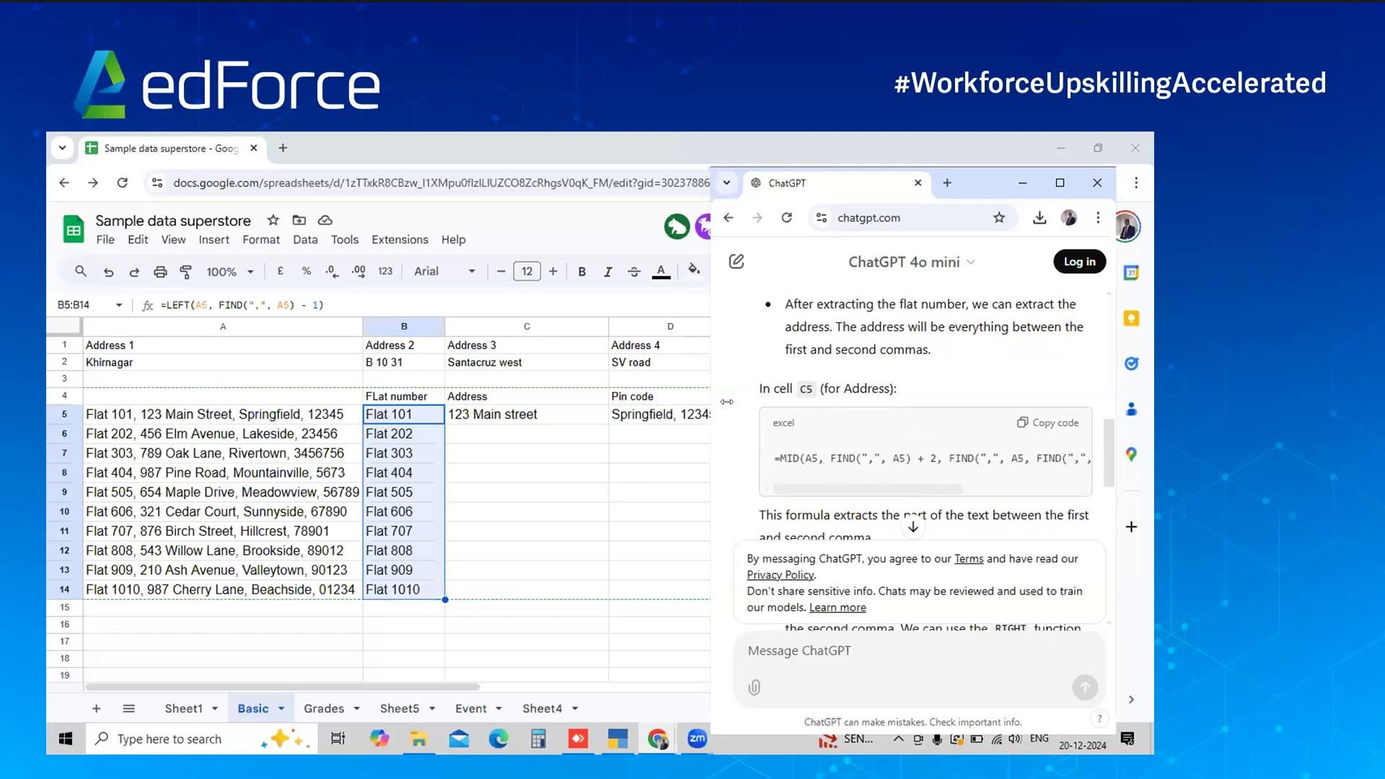
pyautogui.click(484, 416)
pyautogui.click(484, 416)
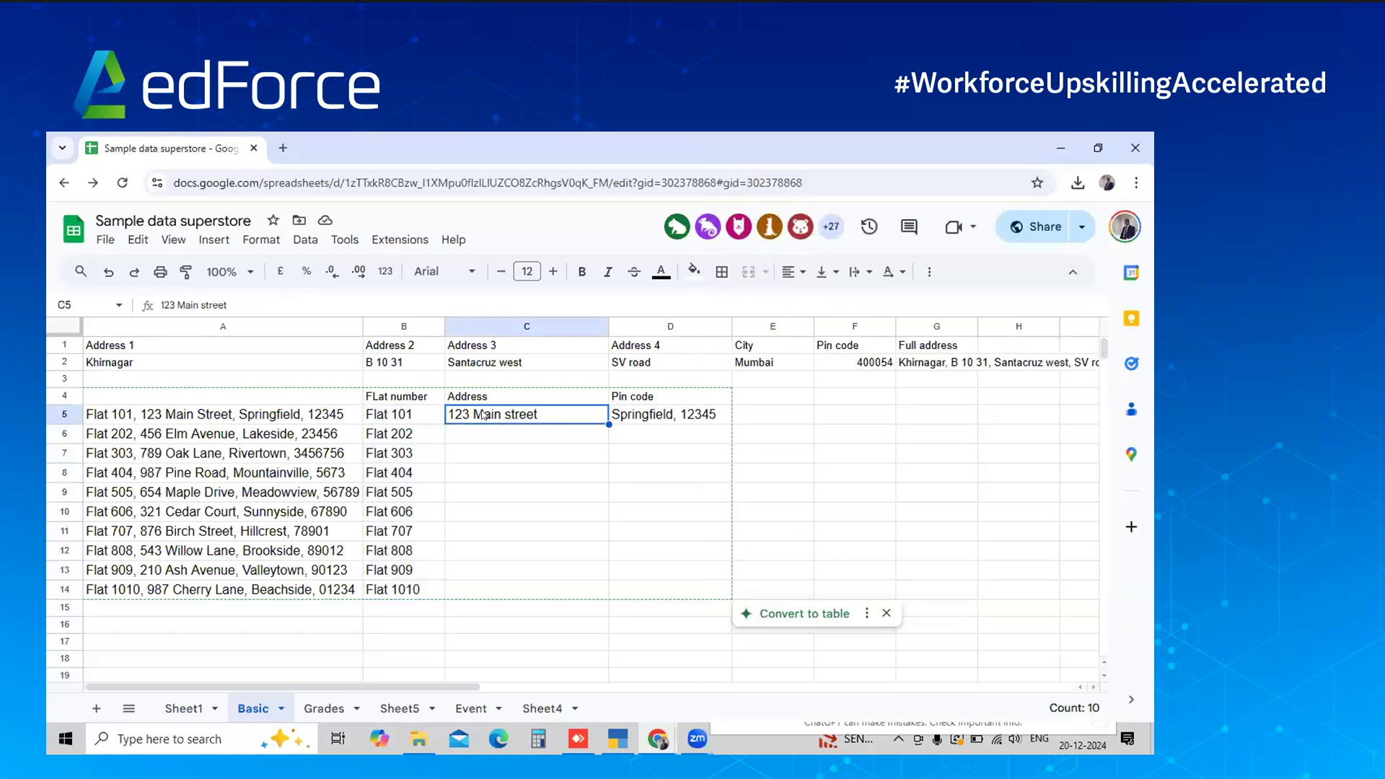
pyautogui.hotkey('ctrl', 'v')
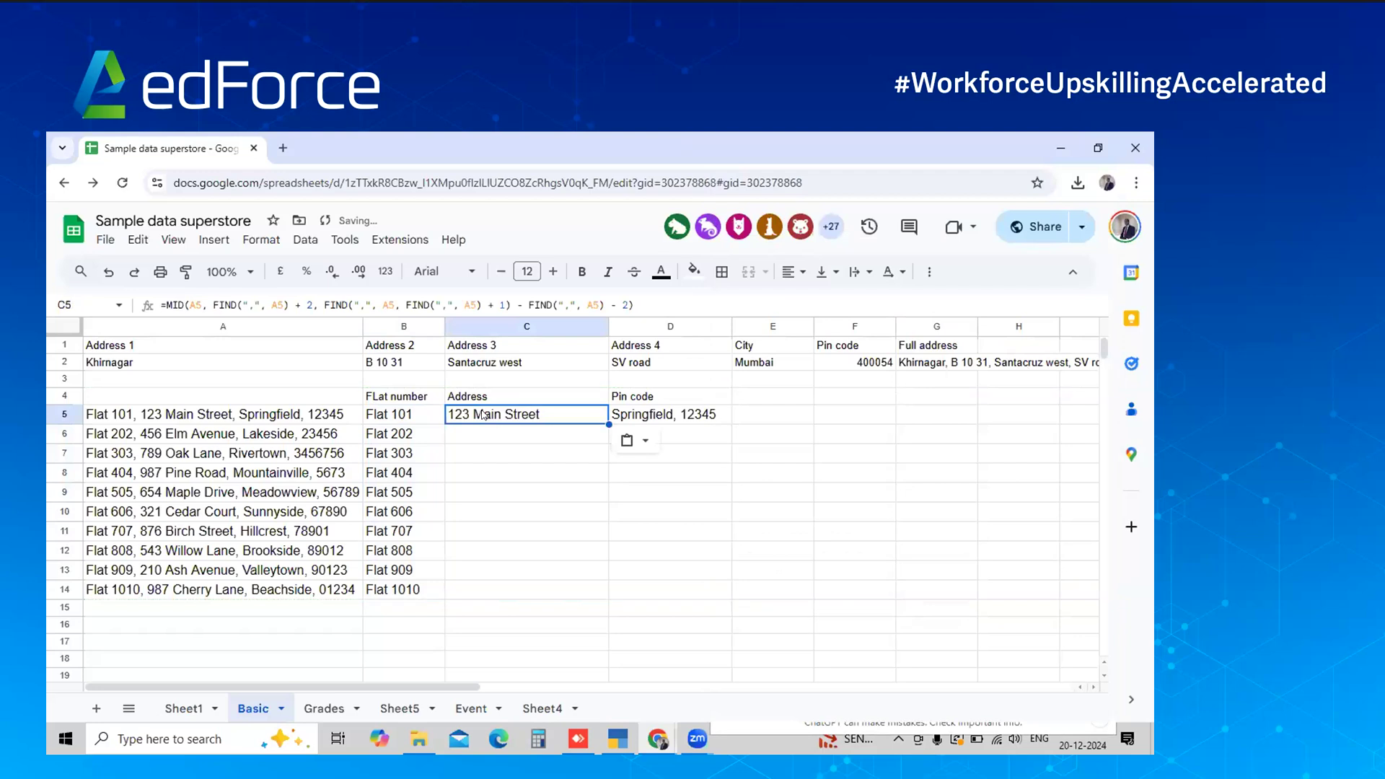
pyautogui.moveTo(608, 426); pyautogui.dragTo(595, 589)
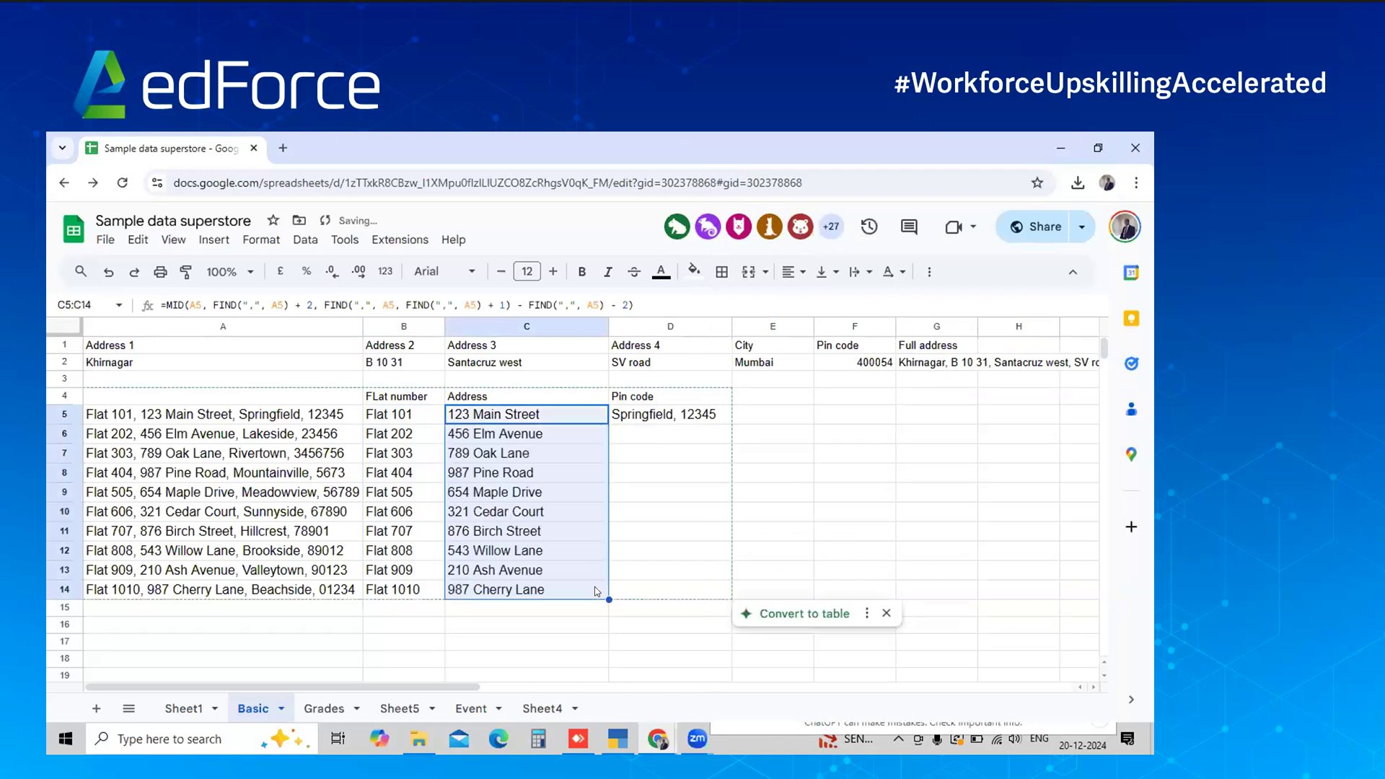
pyautogui.hotkey('alt', 'Tab')
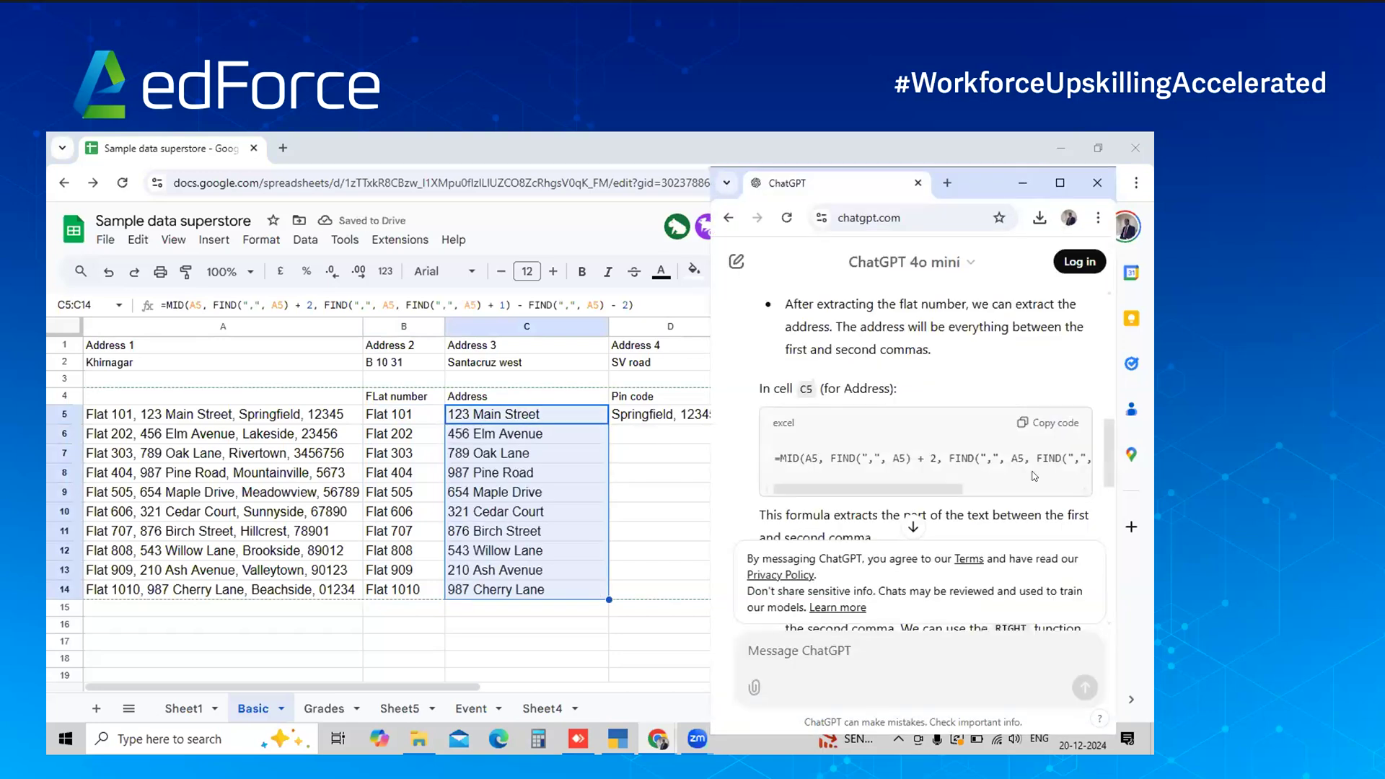
# Clear the old value from D5 and undo a mistakenly pasted screenshot image
pyautogui.moveTo(1111, 465); pyautogui.dragTo(1105, 495)
pyautogui.scroll(-3, 1108, 500)
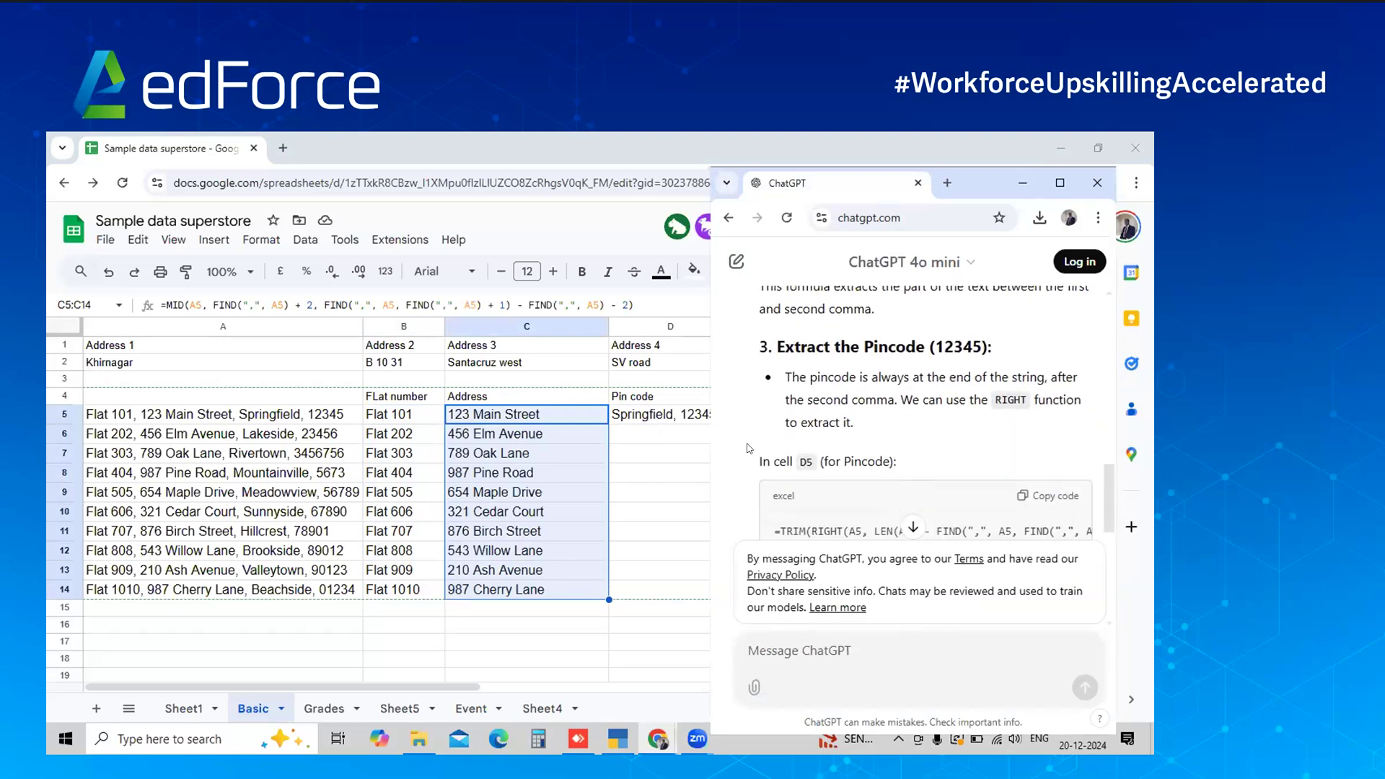
pyautogui.click(671, 424)
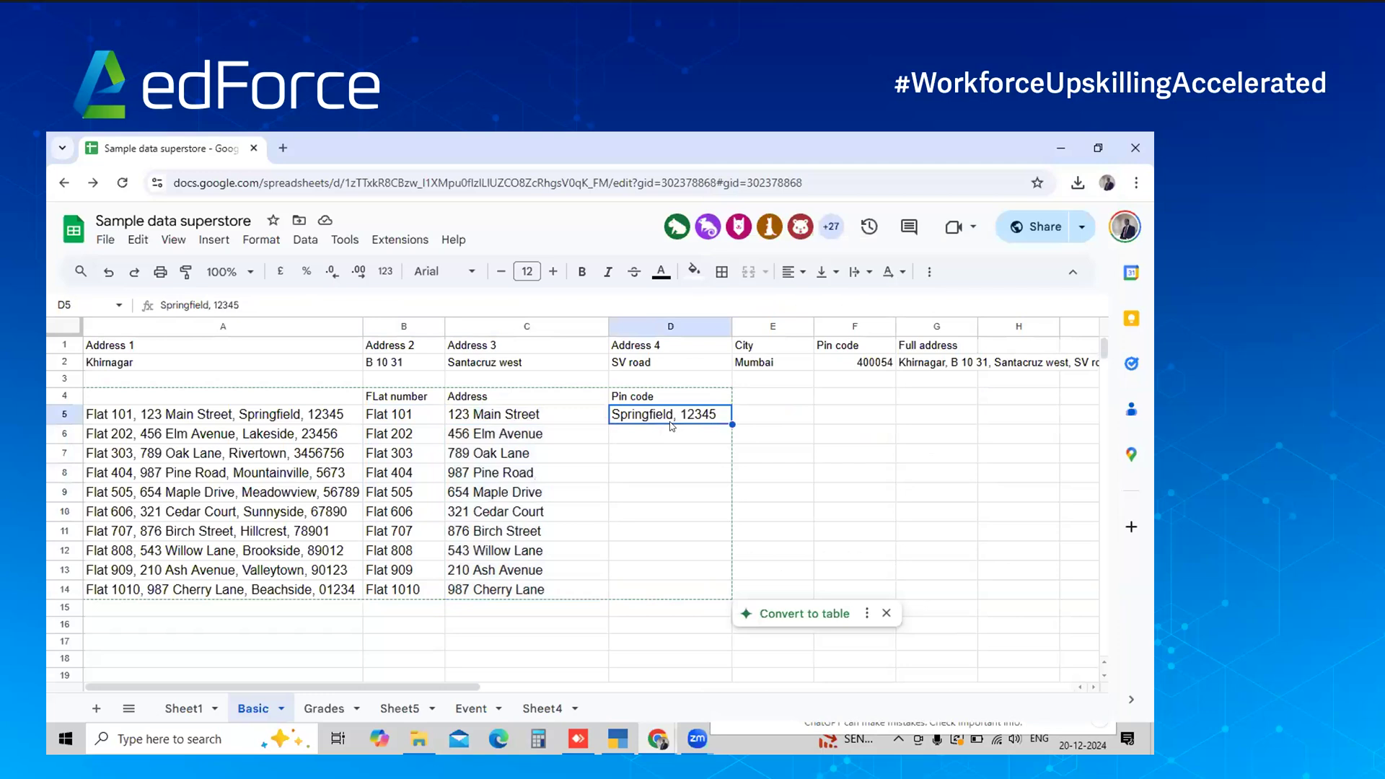
pyautogui.hotkey('ctrl', 'v')
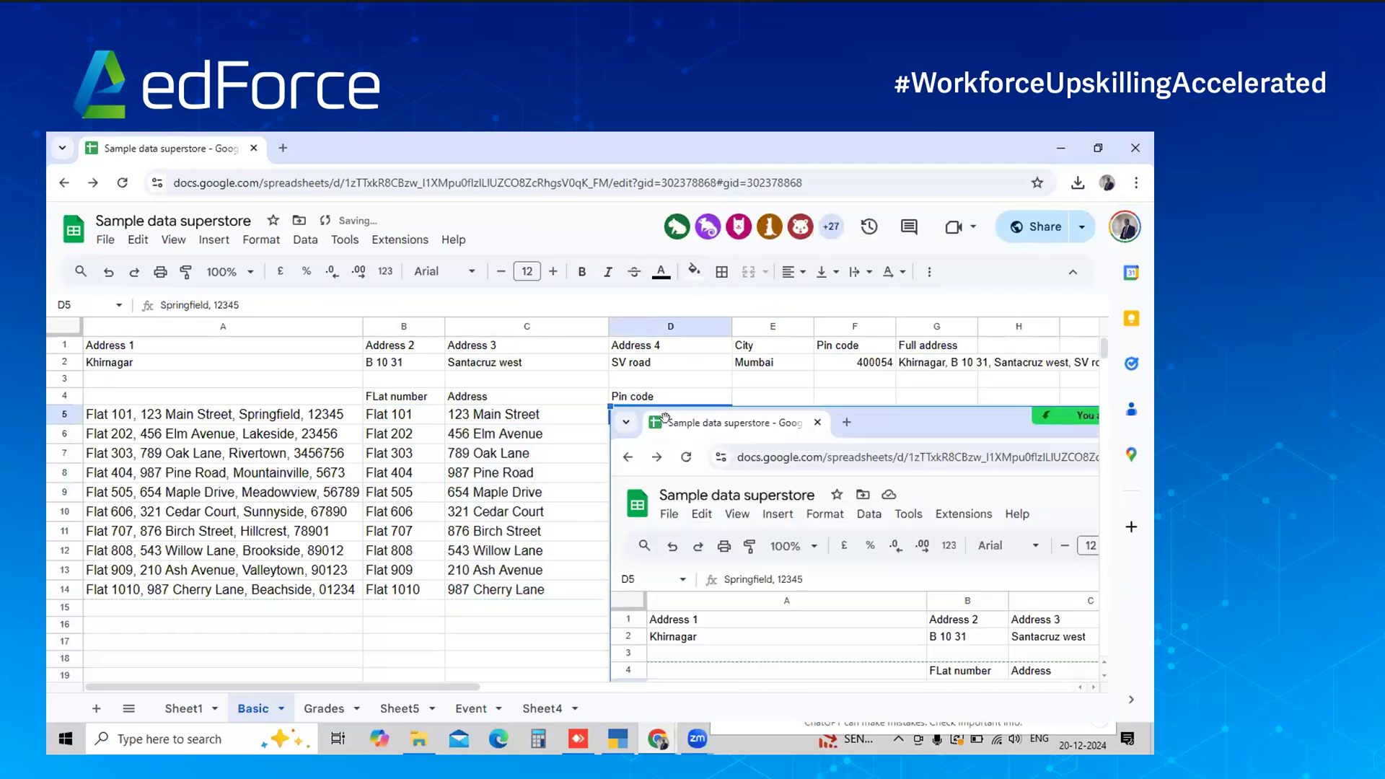
pyautogui.hotkey('ctrl', 'z')
pyautogui.press('Delete')
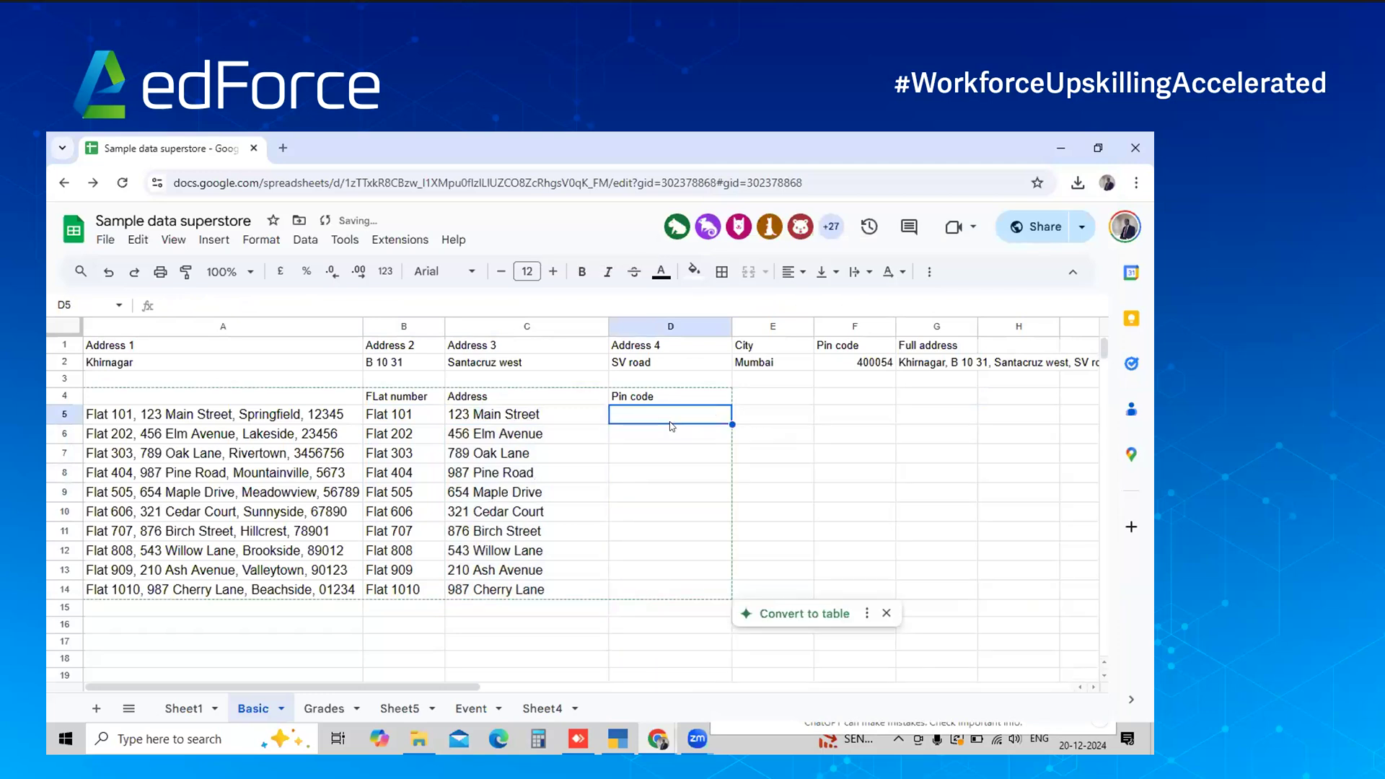
pyautogui.hotkey('ctrl', 'v')
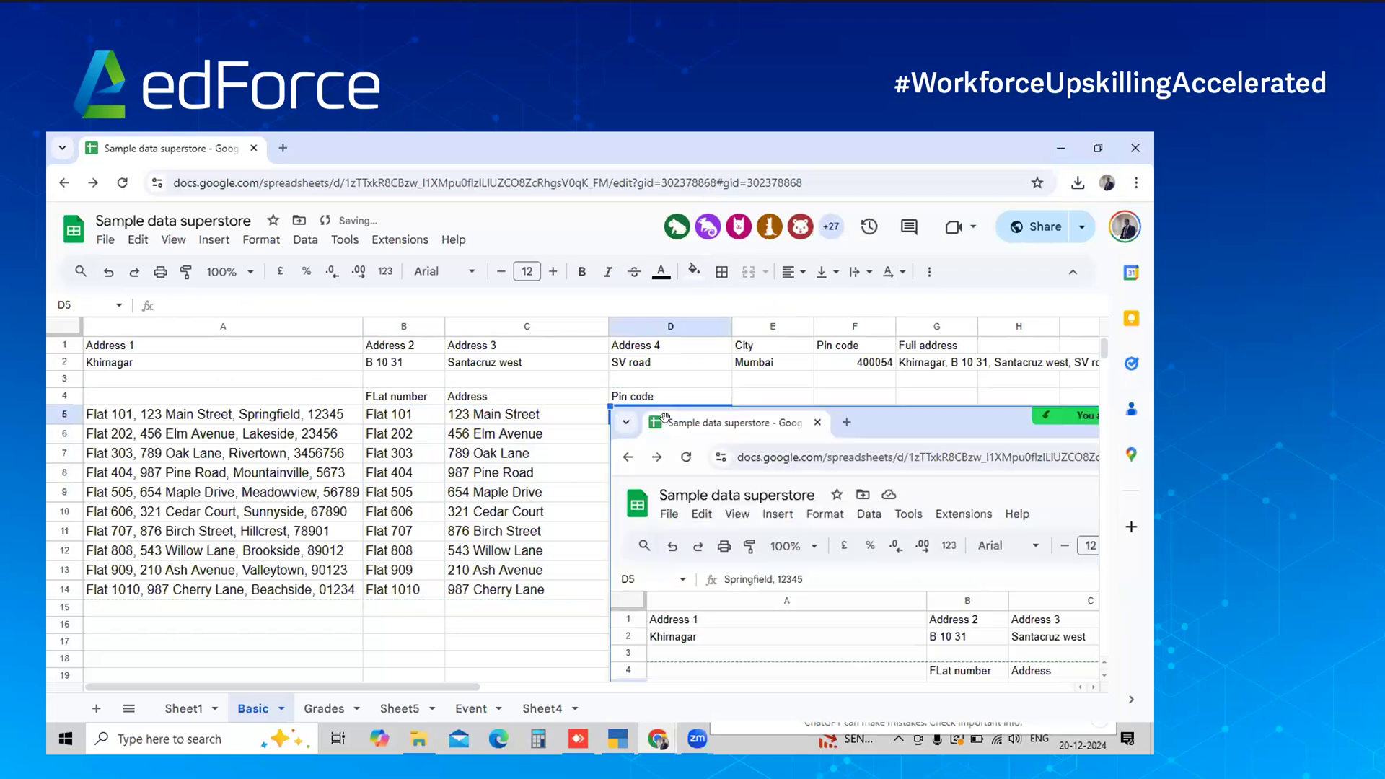
pyautogui.hotkey('alt', 'Tab')
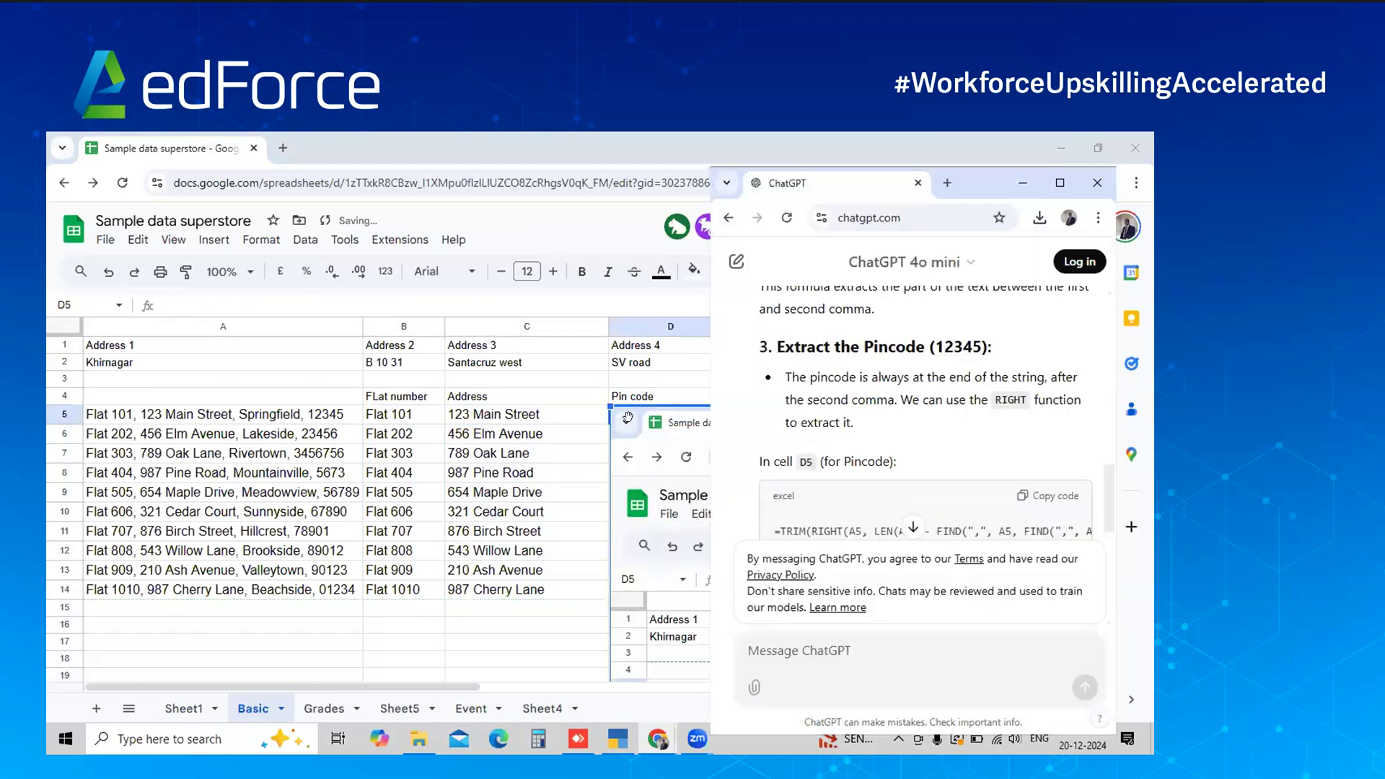
pyautogui.hotkey('alt', 'Tab')
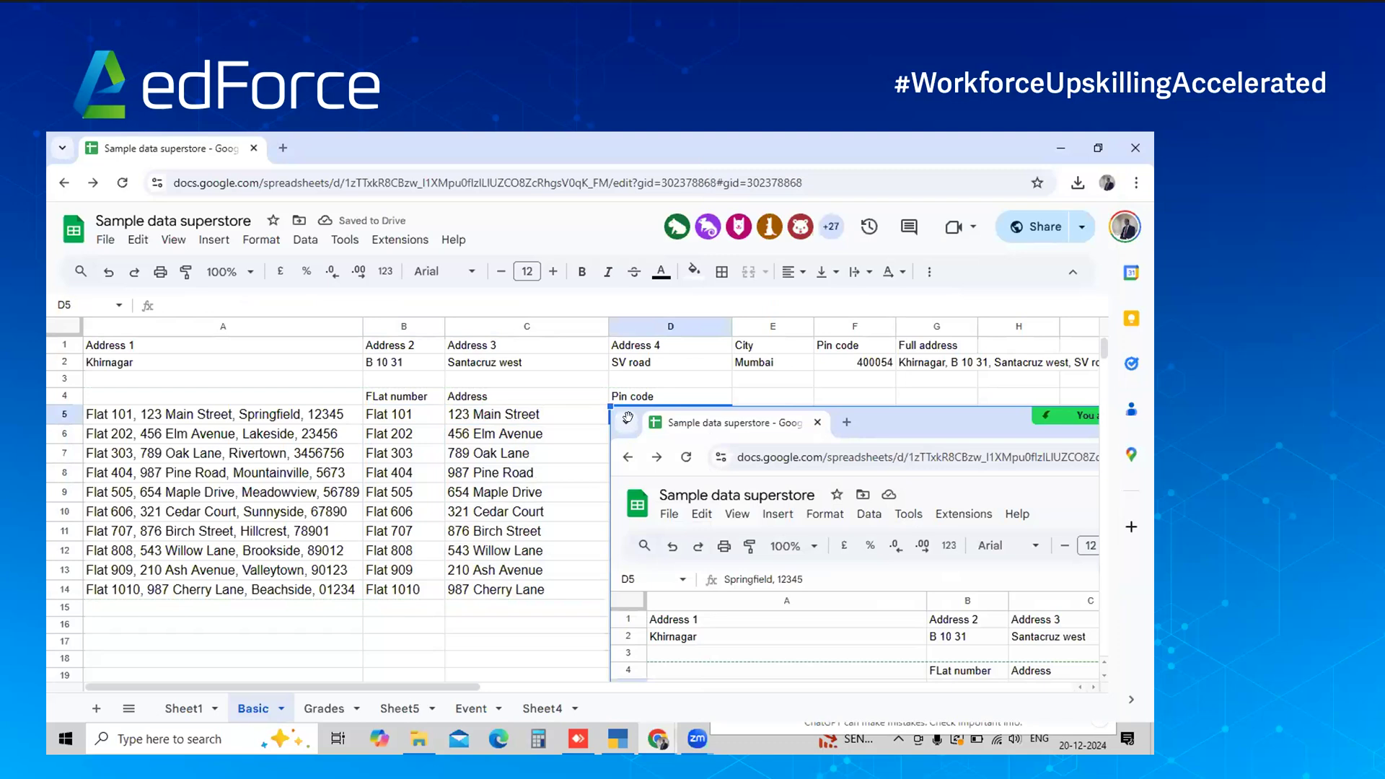
pyautogui.hotkey('ctrl', 'z')
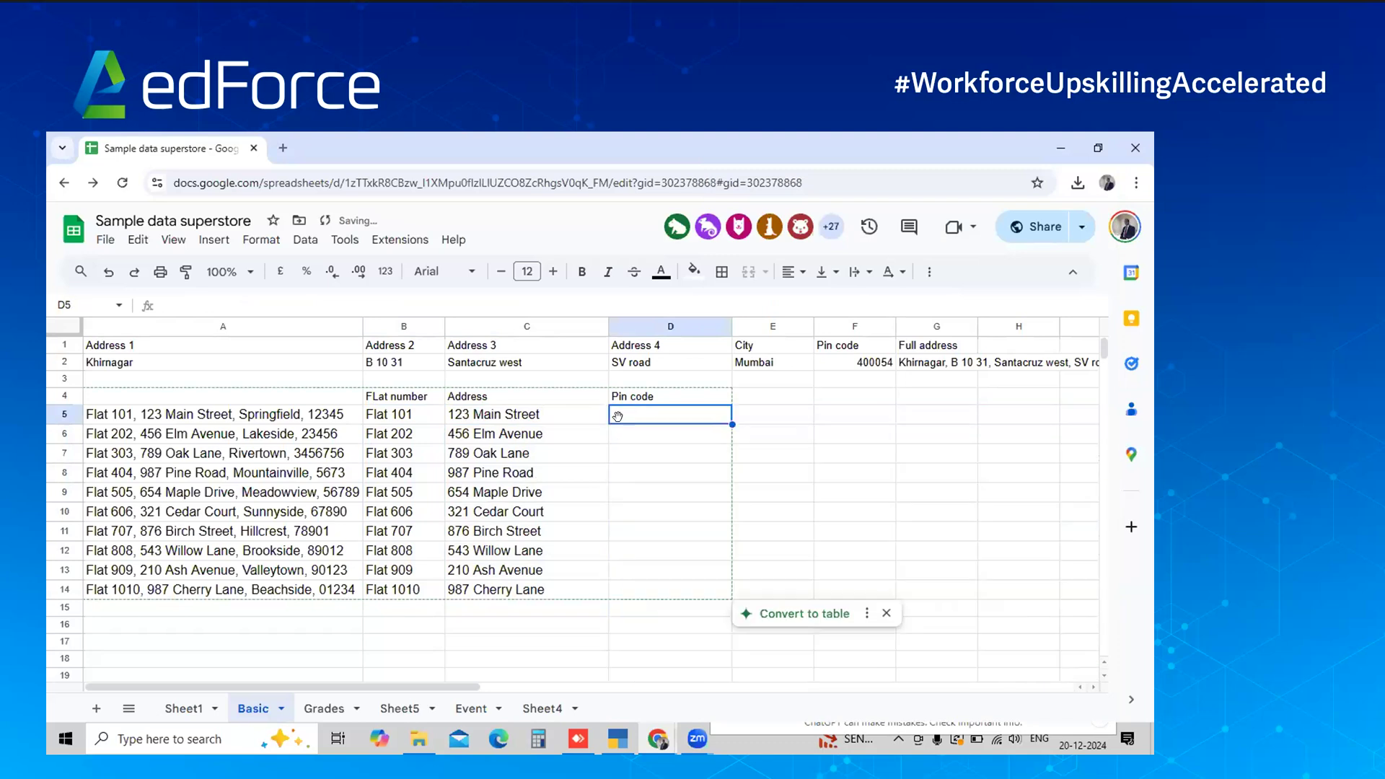
pyautogui.hotkey('alt', 'Tab')
# Copy the TRIM/RIGHT pincode formula into D5 and fill it down column D
pyautogui.click(1048, 497)
pyautogui.hotkey('alt', 'Tab')
pyautogui.hotkey('ctrl', 'z')
pyautogui.click(675, 414)
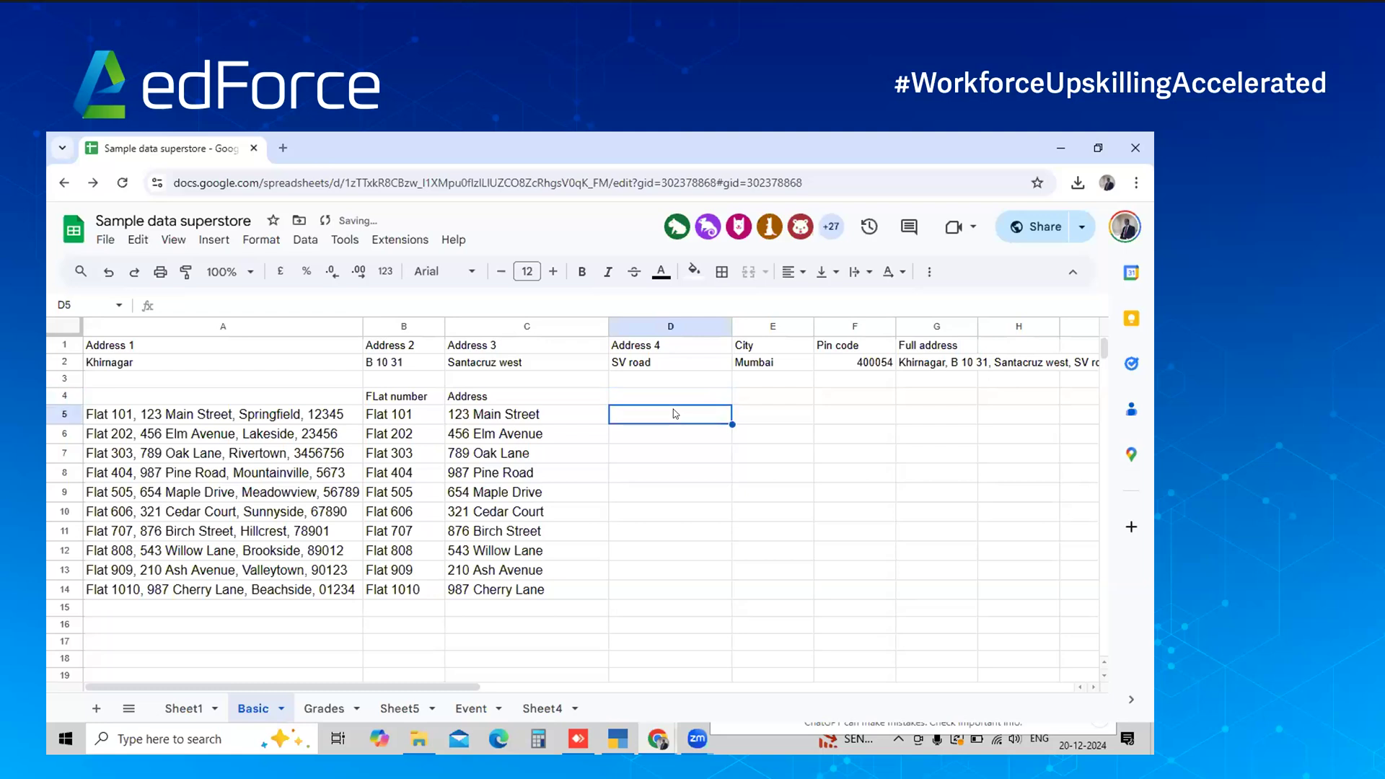
pyautogui.hotkey('ctrl', 'v')
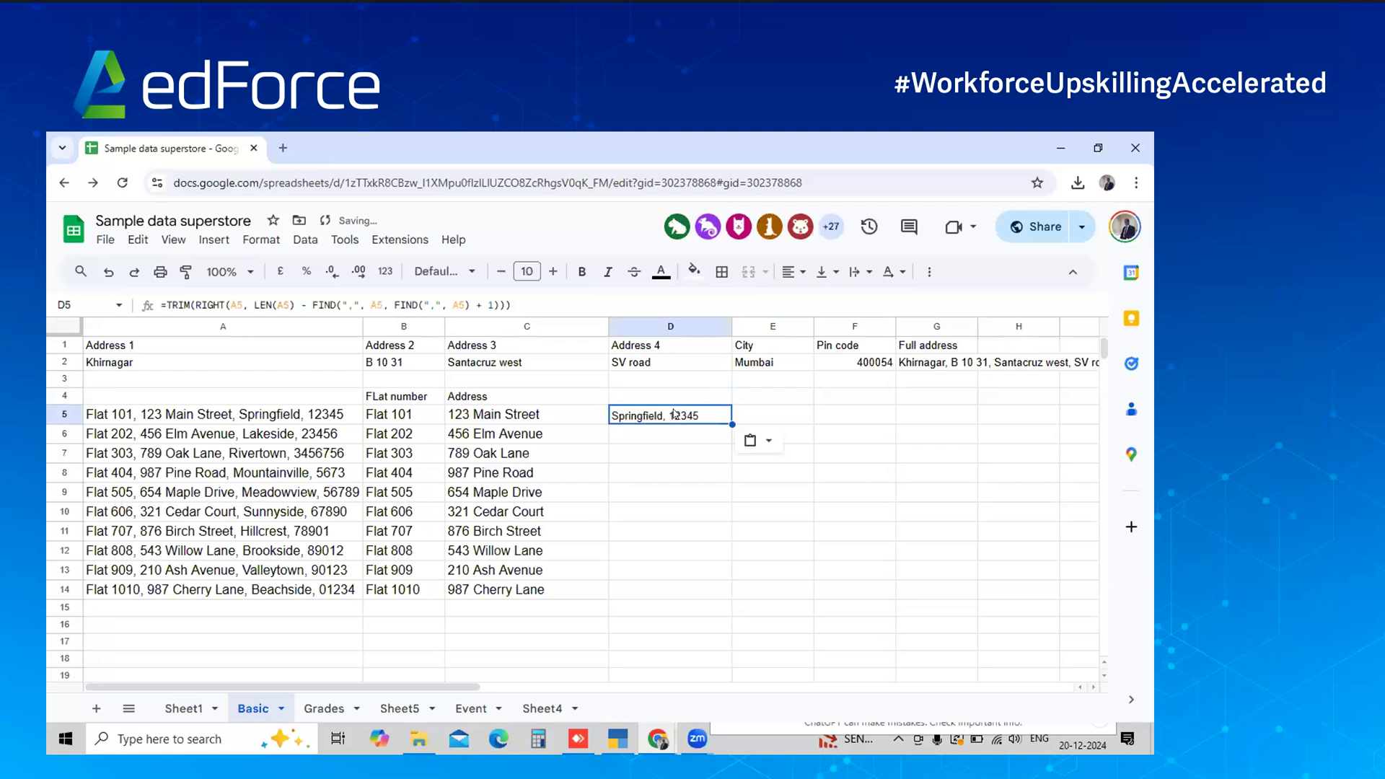
pyautogui.hotkey('shift', 'Down')
pyautogui.hotkey('shift', 'Down')
pyautogui.hotkey('shift', 'Down')
pyautogui.hotkey('shift', 'Down')
pyautogui.hotkey('shift', 'Down')
pyautogui.hotkey('shift', 'Down')
pyautogui.hotkey('shift', 'Down')
pyautogui.hotkey('shift', 'Down')
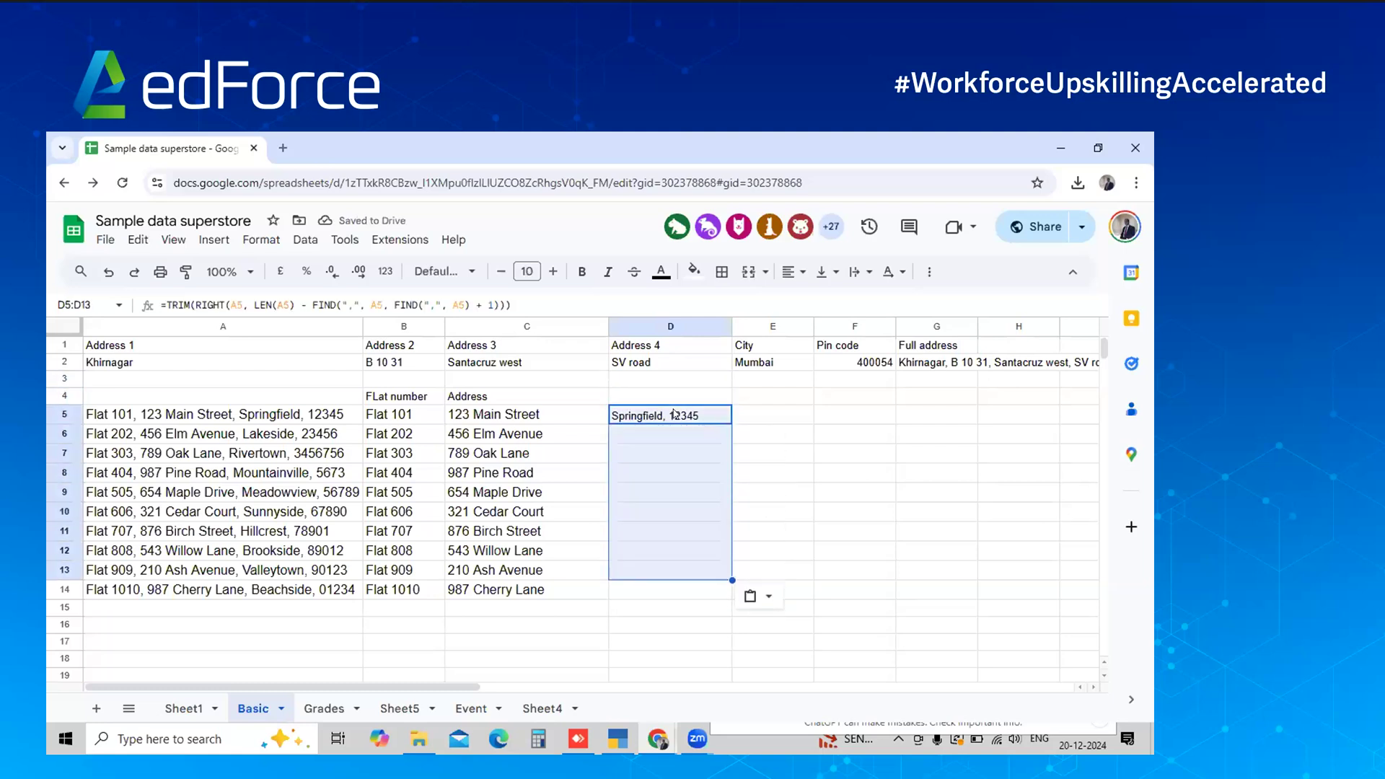
pyautogui.hotkey('shift', 'Down')
pyautogui.hotkey('ctrl', 'd')
# Give column D the heading Pin code in D4
pyautogui.press('Up')
pyautogui.press('Up')
pyautogui.press('Down')
pyautogui.press('Down')
pyautogui.press('Up')
pyautogui.write('{incl')
pyautogui.press('BackSpace')
pyautogui.press('BackSpace')
pyautogui.press('BackSpace')
pyautogui.press('BackSpace')
pyautogui.press('BackSpace')
pyautogui.write('Pin code')
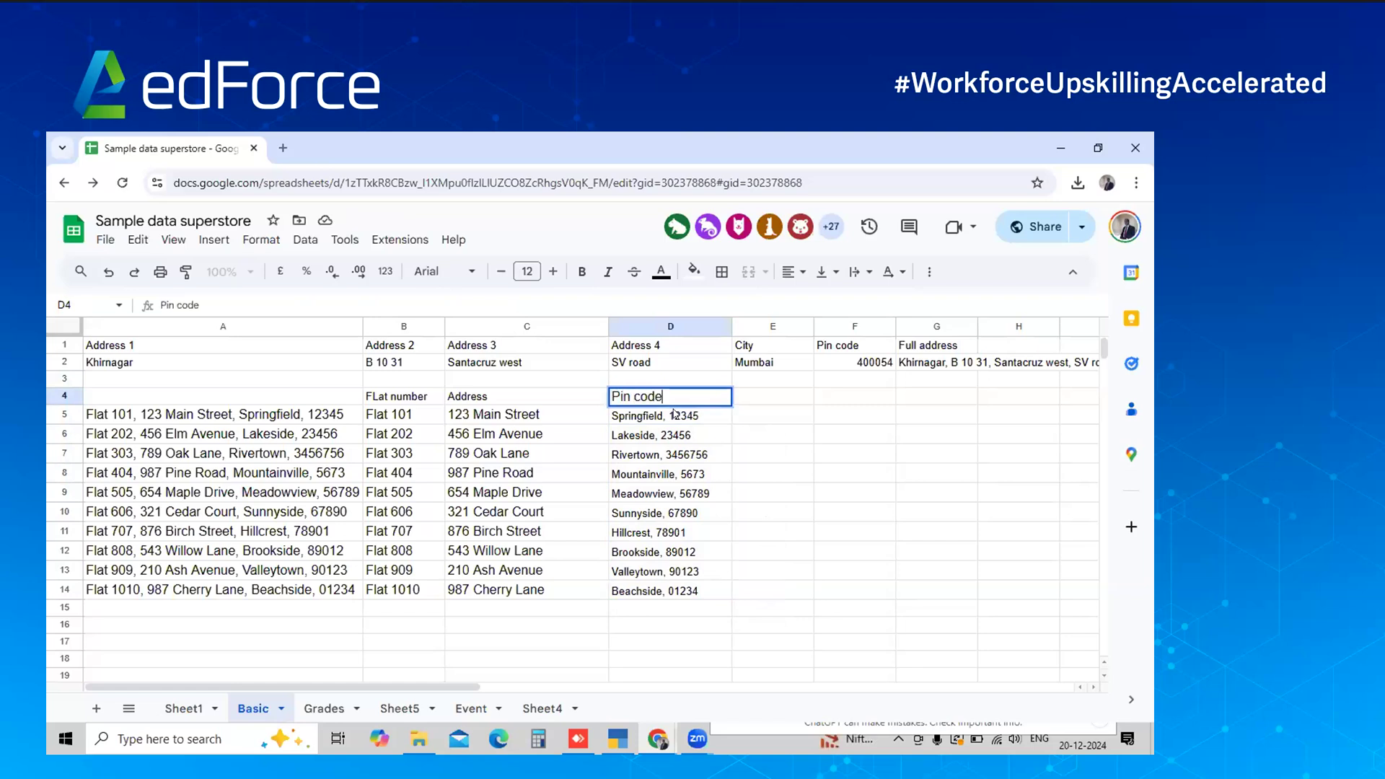
pyautogui.press('Return')
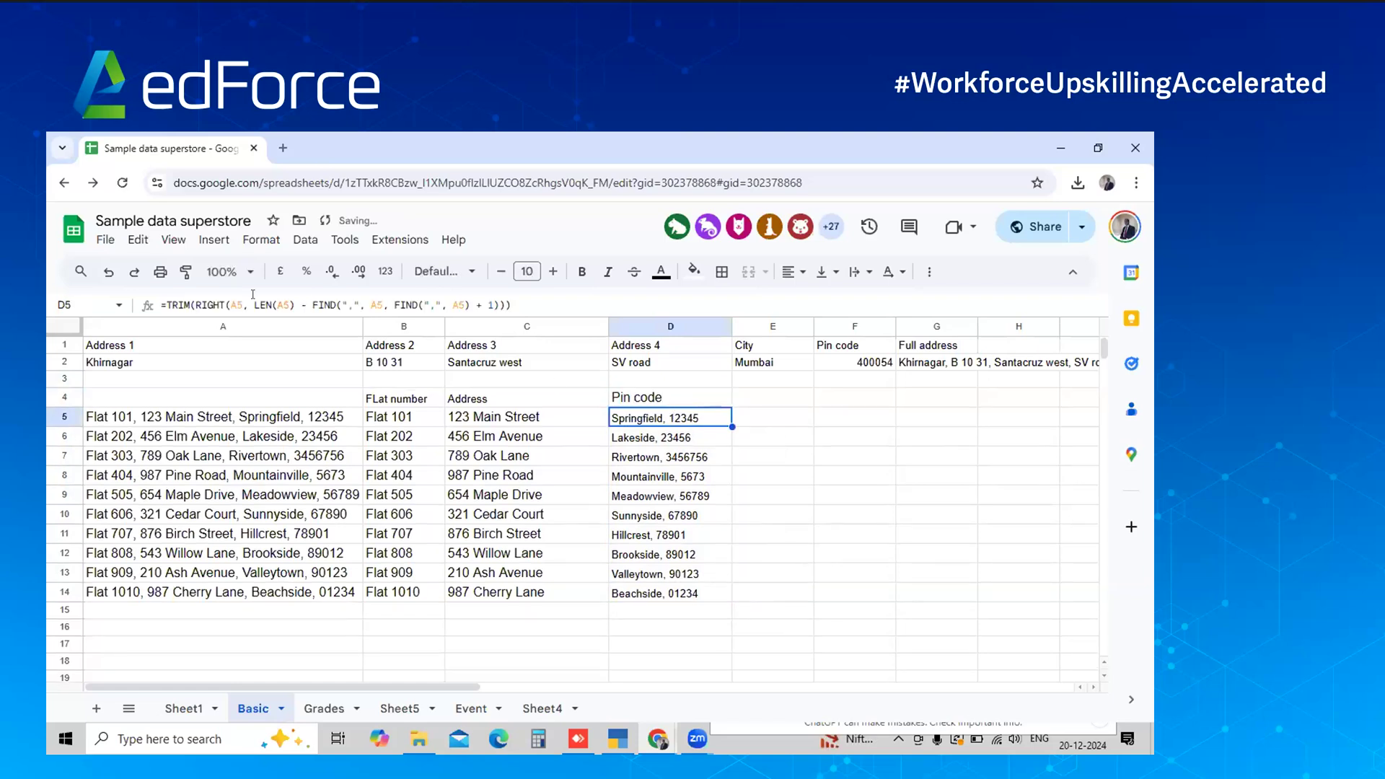
# Review the formulas in C5 and B5, then return to ChatGPT's pincode step
pyautogui.click(478, 414)
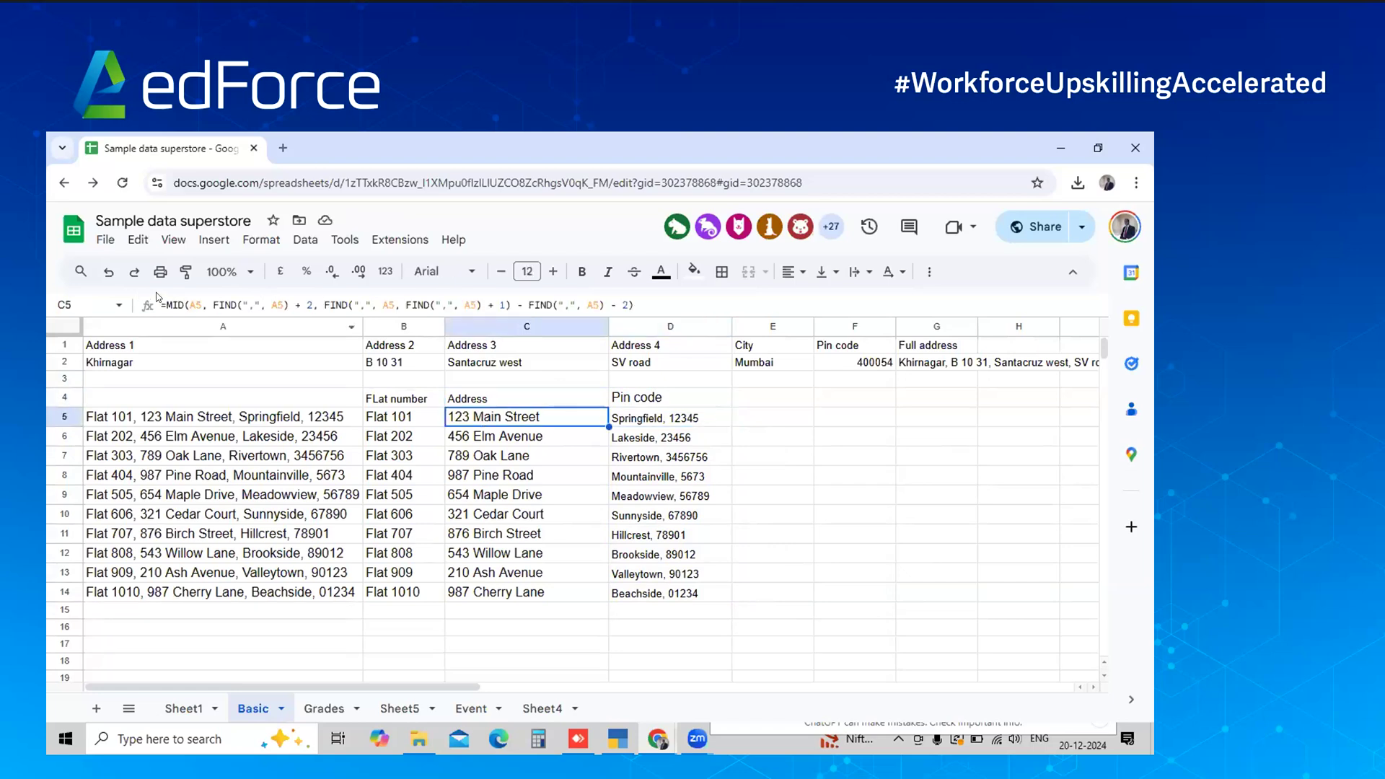
pyautogui.click(400, 422)
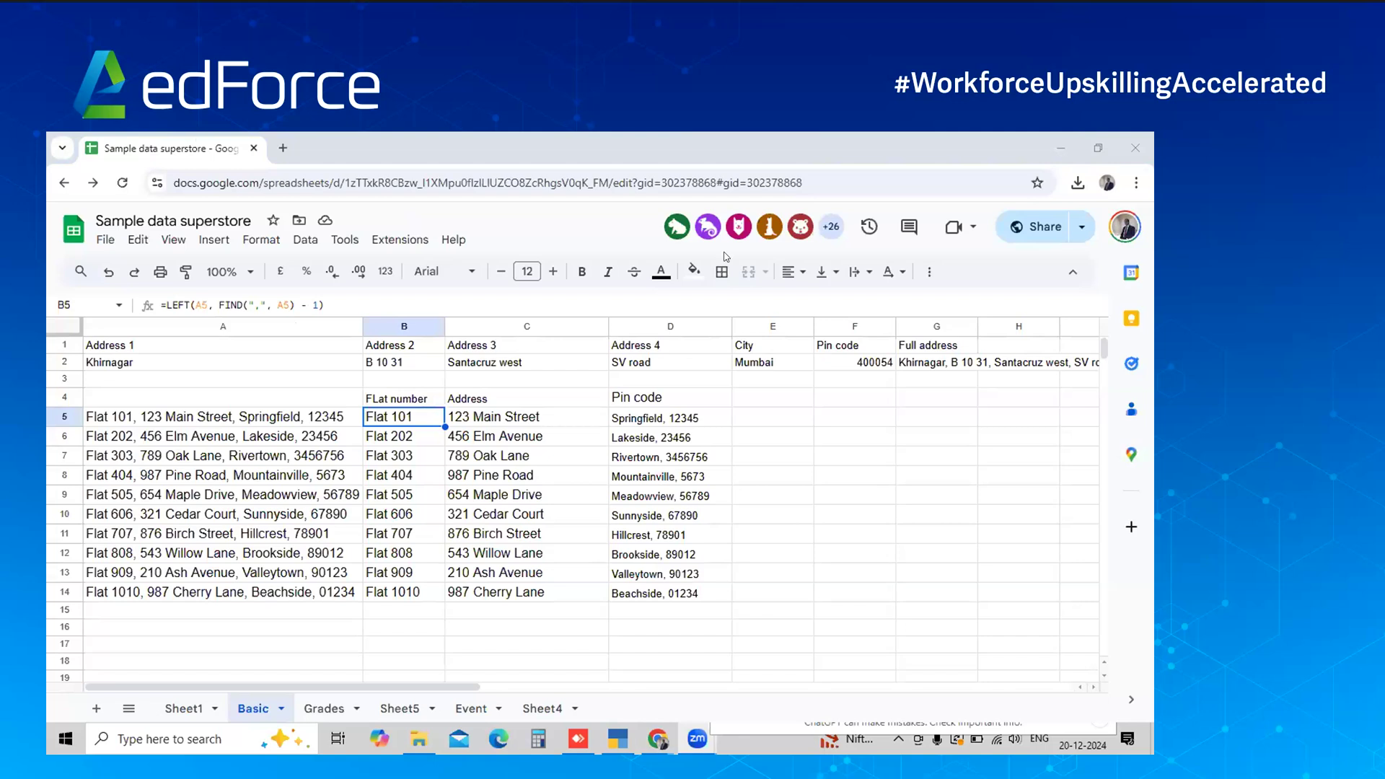
pyautogui.hotkey('alt', 'Tab')
pyautogui.hotkey('alt', 'Tab')
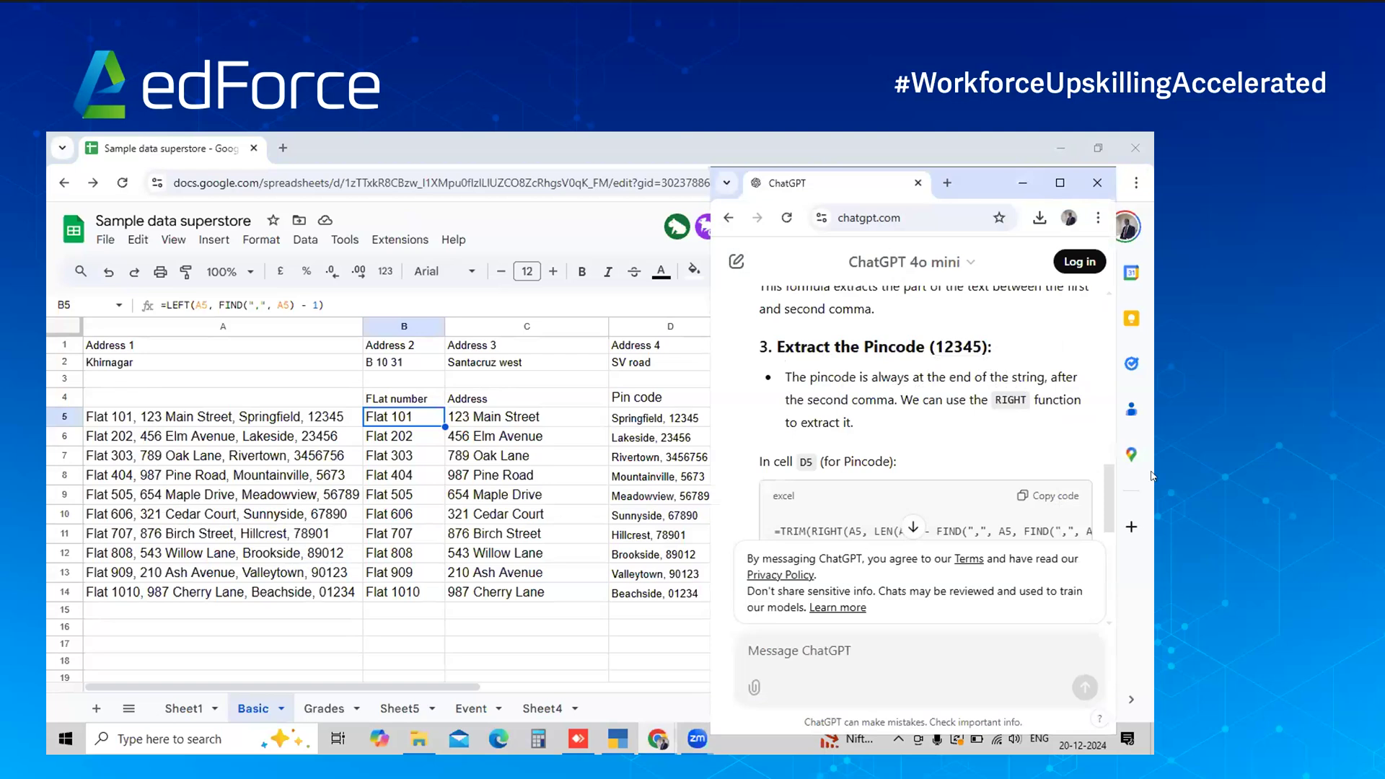
# Scroll the ChatGPT conversation back up to the original prompt asking for address-splitting formulas
pyautogui.scroll(5, 1111, 476)
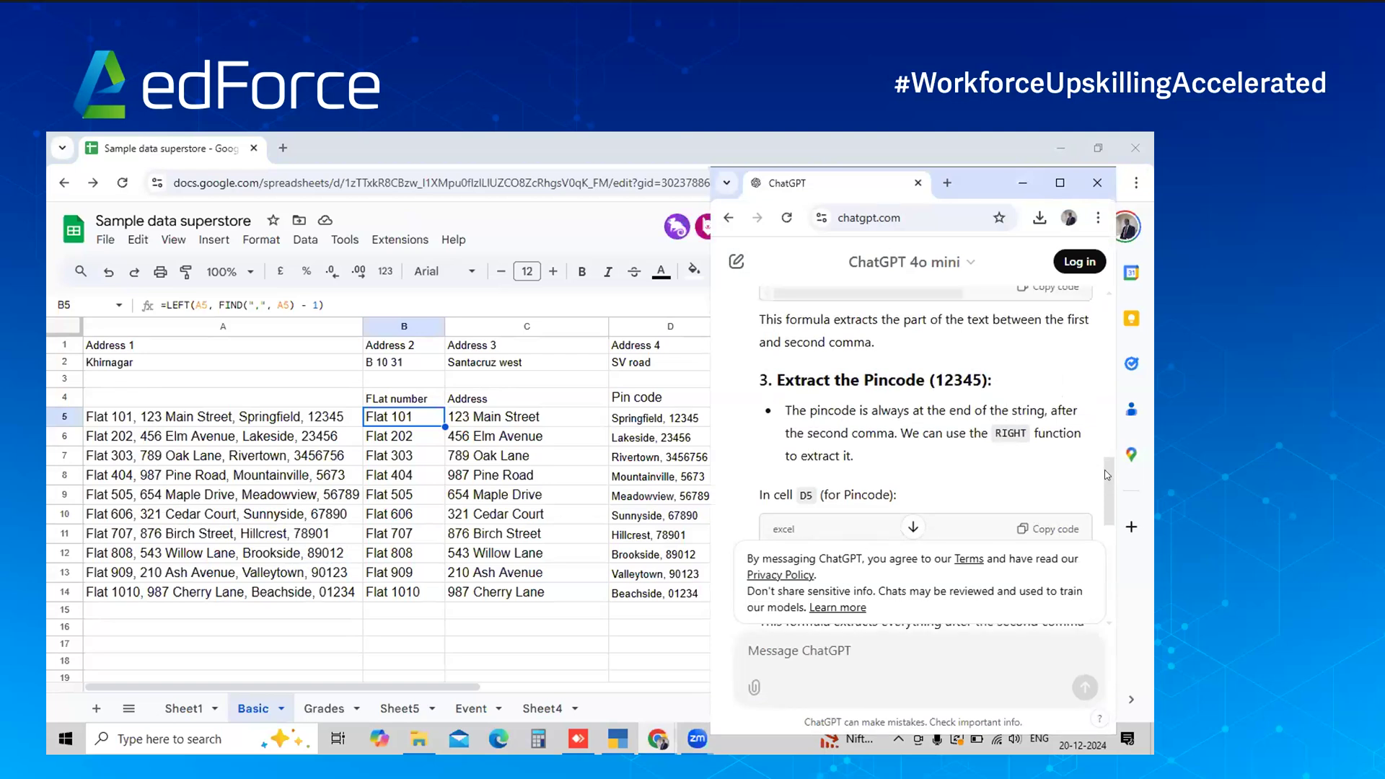
pyautogui.scroll(5, 1104, 413)
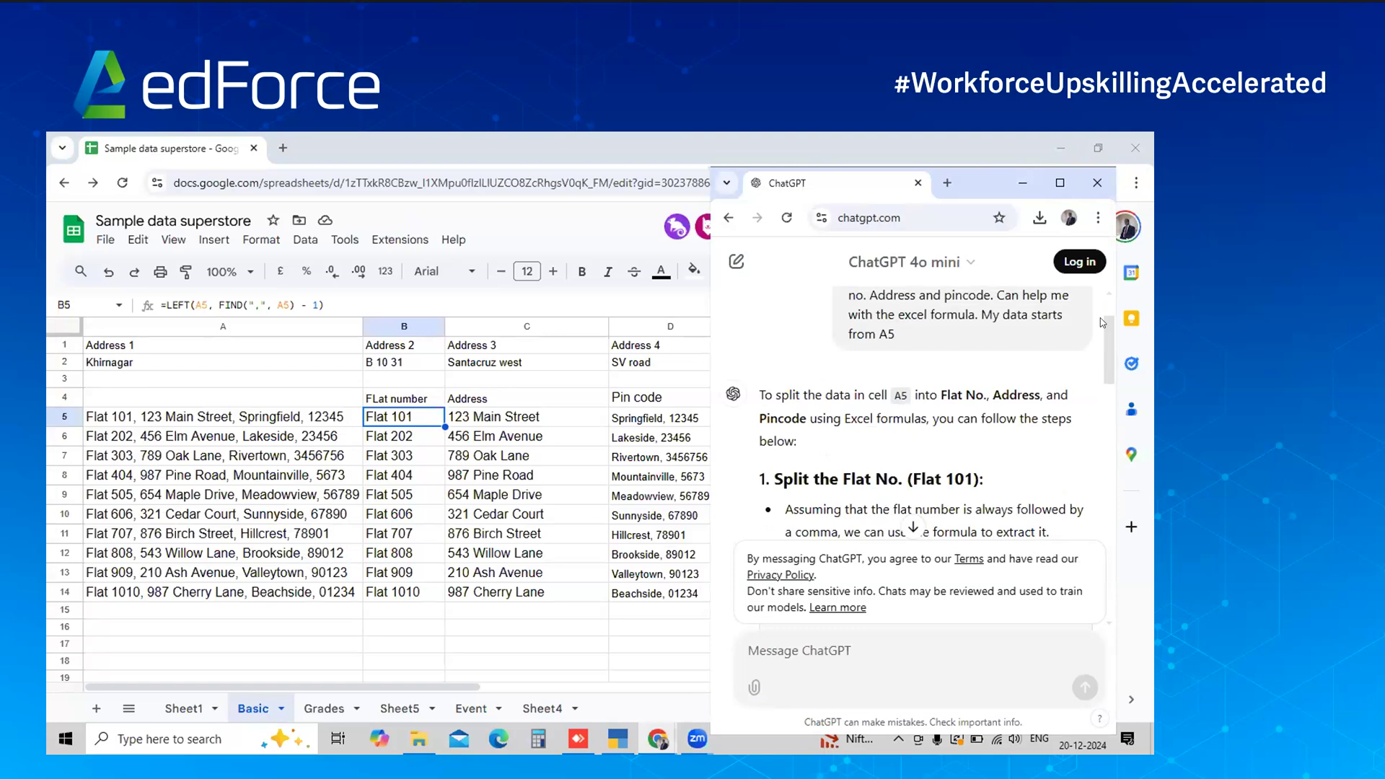
pyautogui.scroll(1, 716, 258)
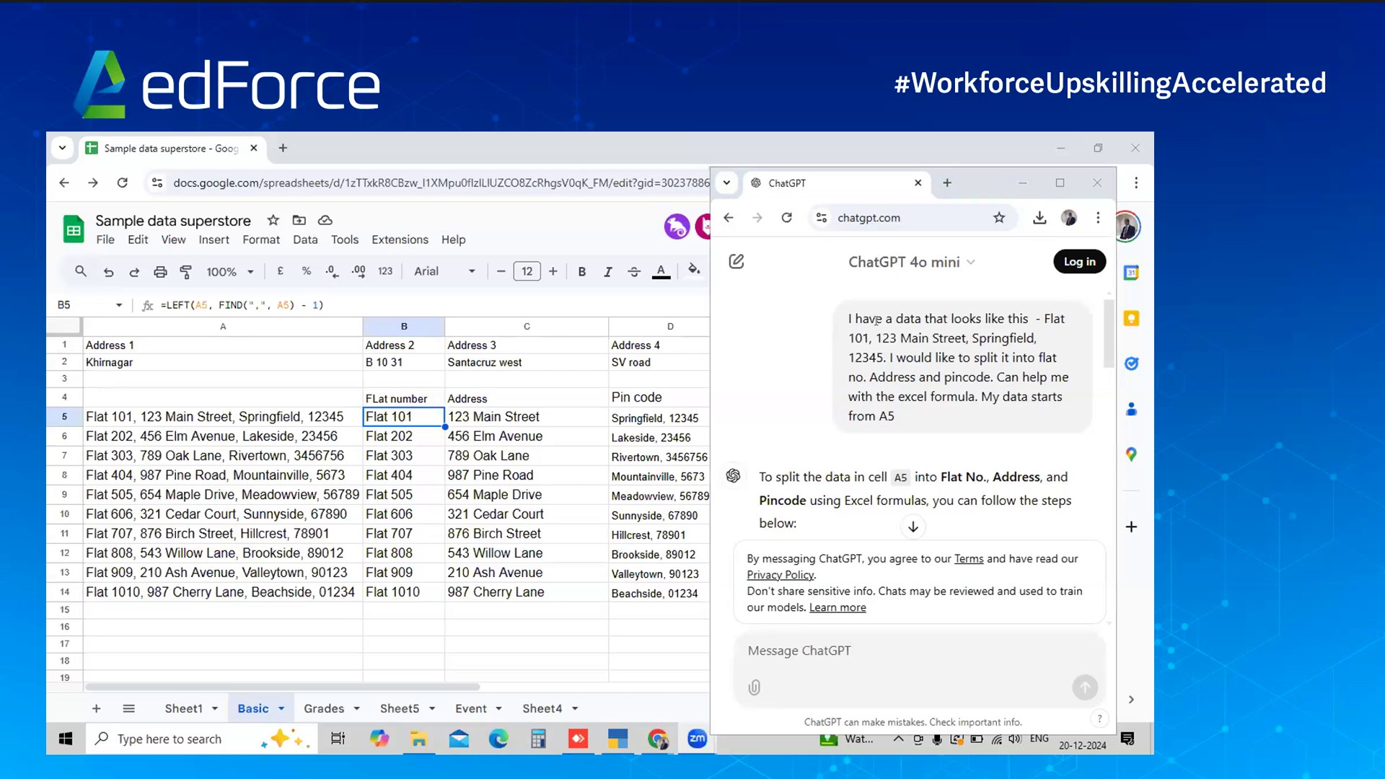
# Nudge the ChatGPT window slightly up and right, then switch back to Google Sheets
pyautogui.click(971, 179)
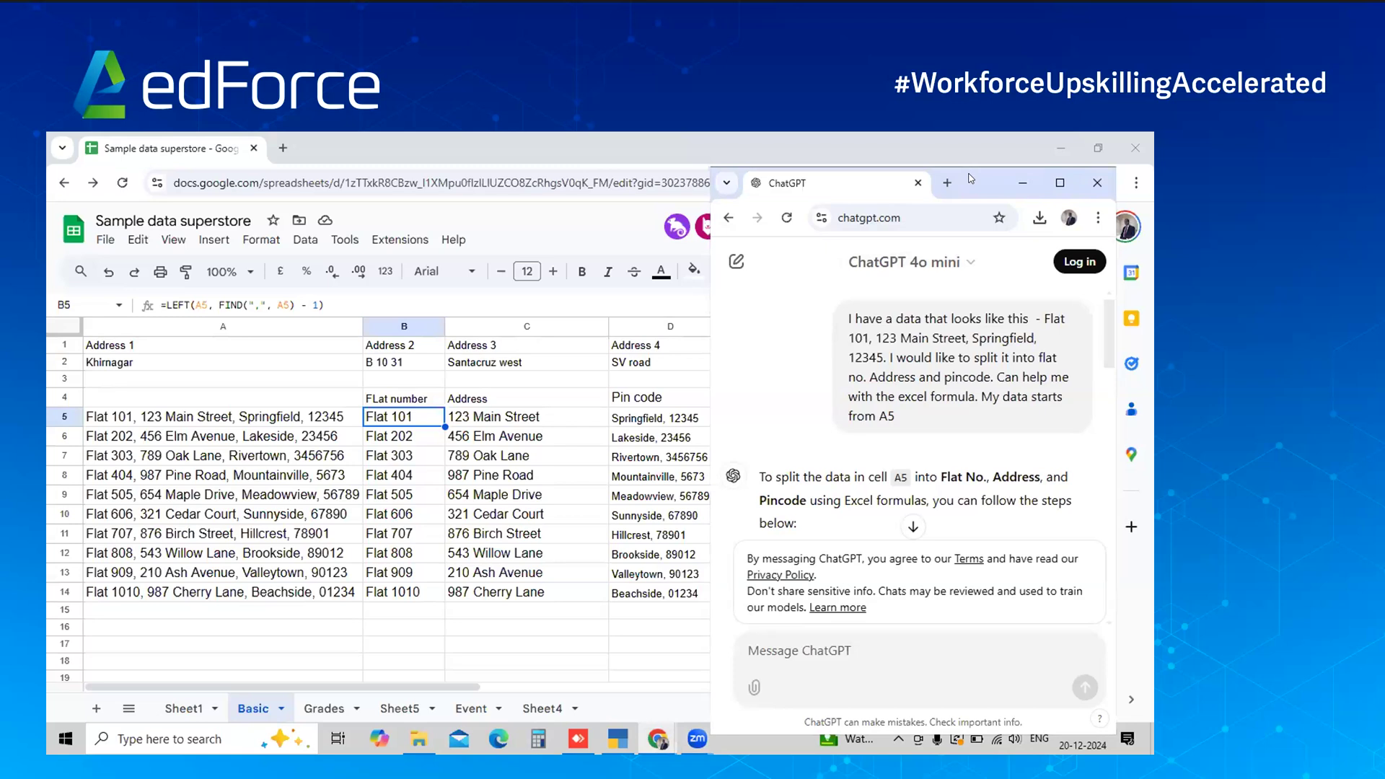
pyautogui.moveTo(971, 179); pyautogui.dragTo(982, 162)
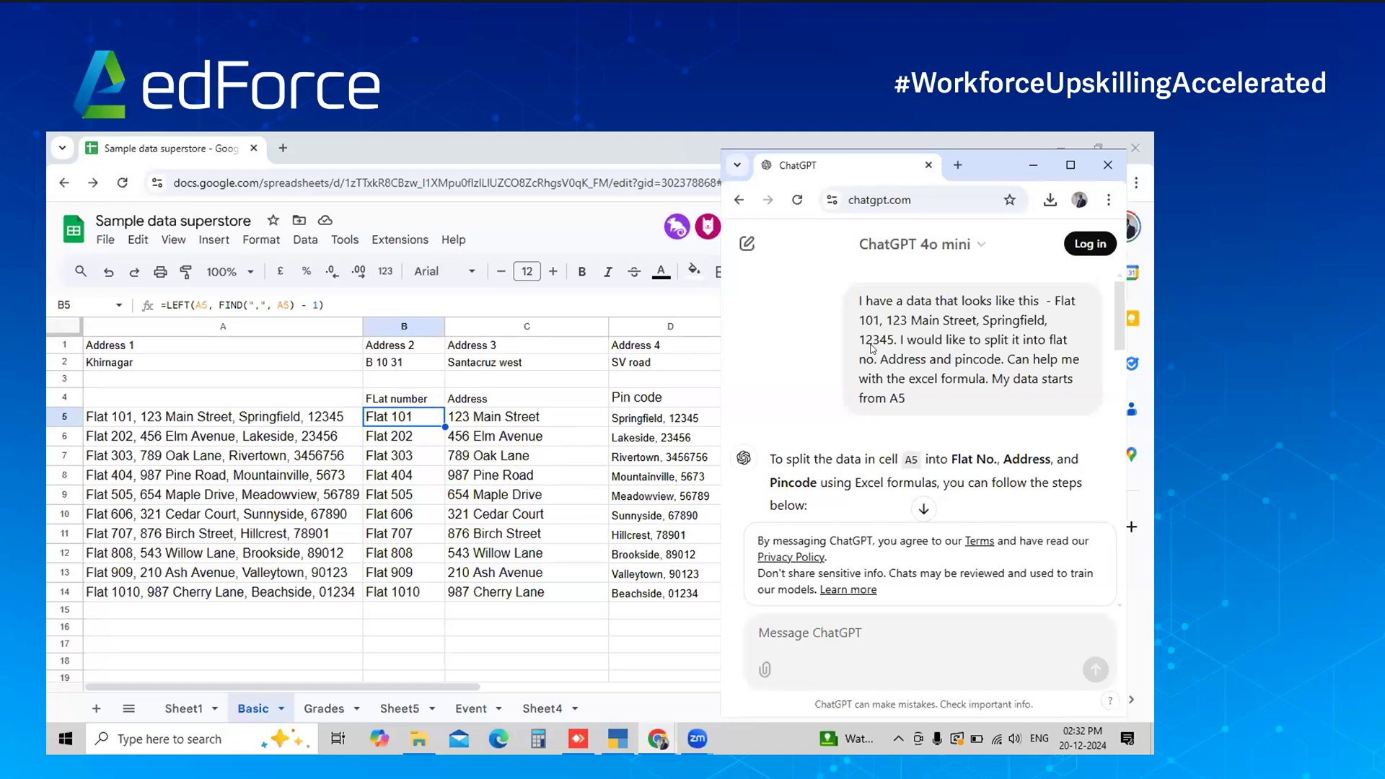
pyautogui.click(760, 322)
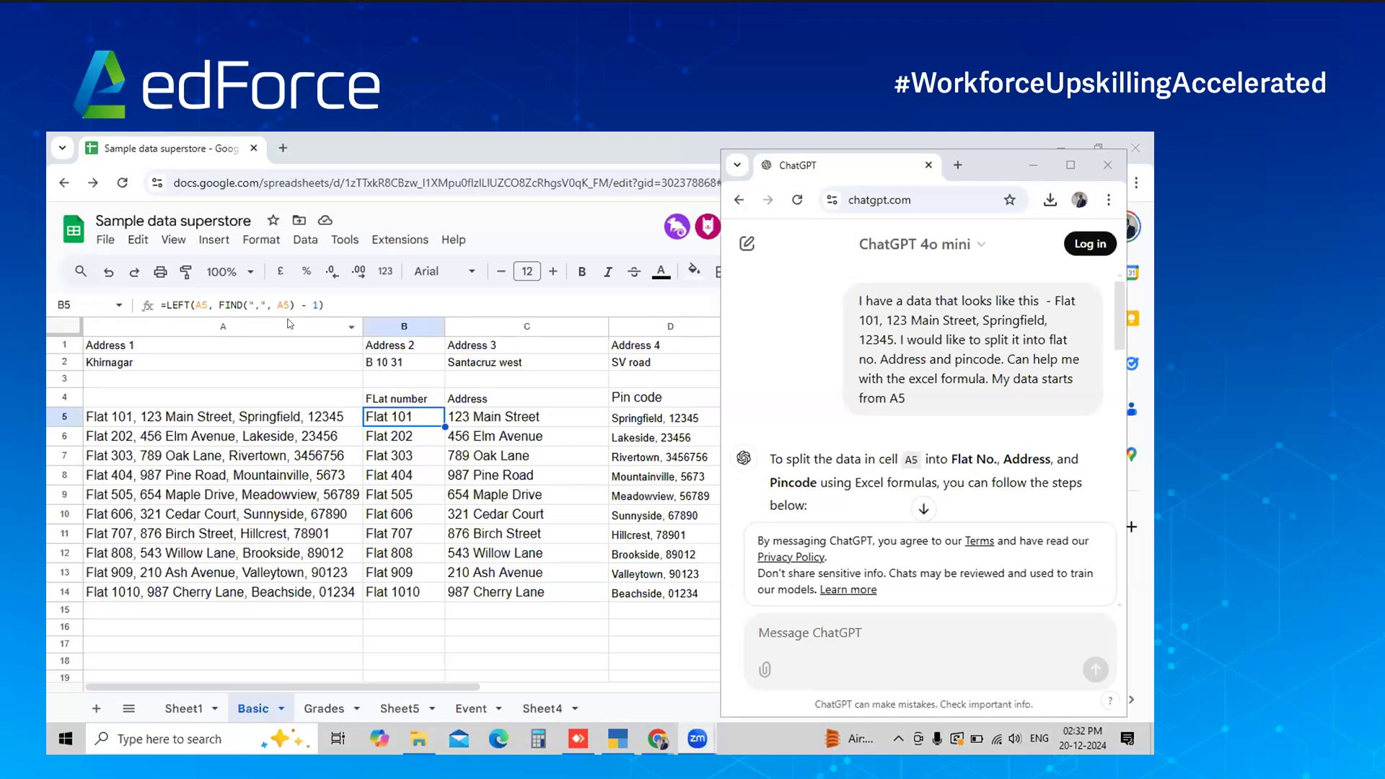
pyautogui.hotkey('alt', 'Tab')
# On the Grades sheet, clear the grade results in J2:J11
pyautogui.click(321, 711)
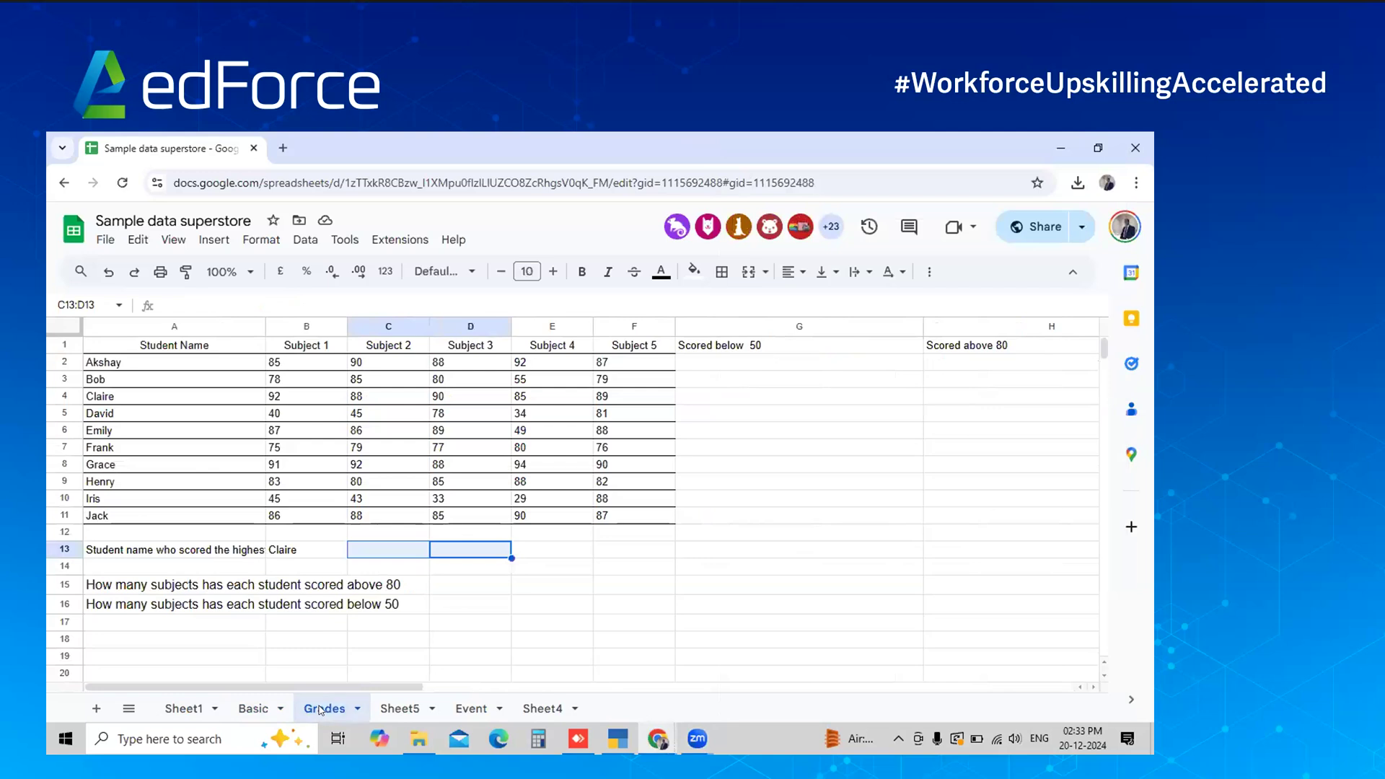
pyautogui.click(739, 153)
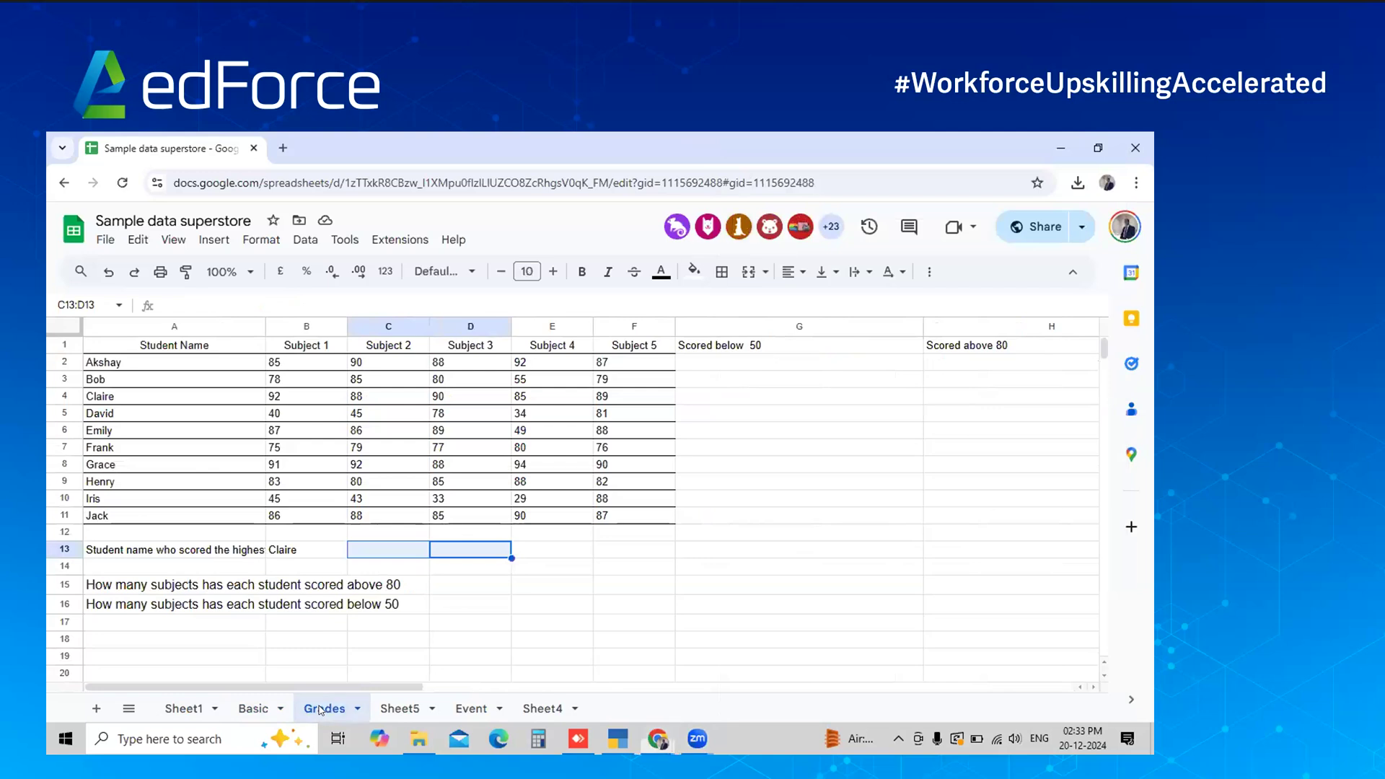
pyautogui.click(612, 449)
pyautogui.press('Right')
pyautogui.press('Right')
pyautogui.press('Right')
pyautogui.press('Right')
pyautogui.press('Right')
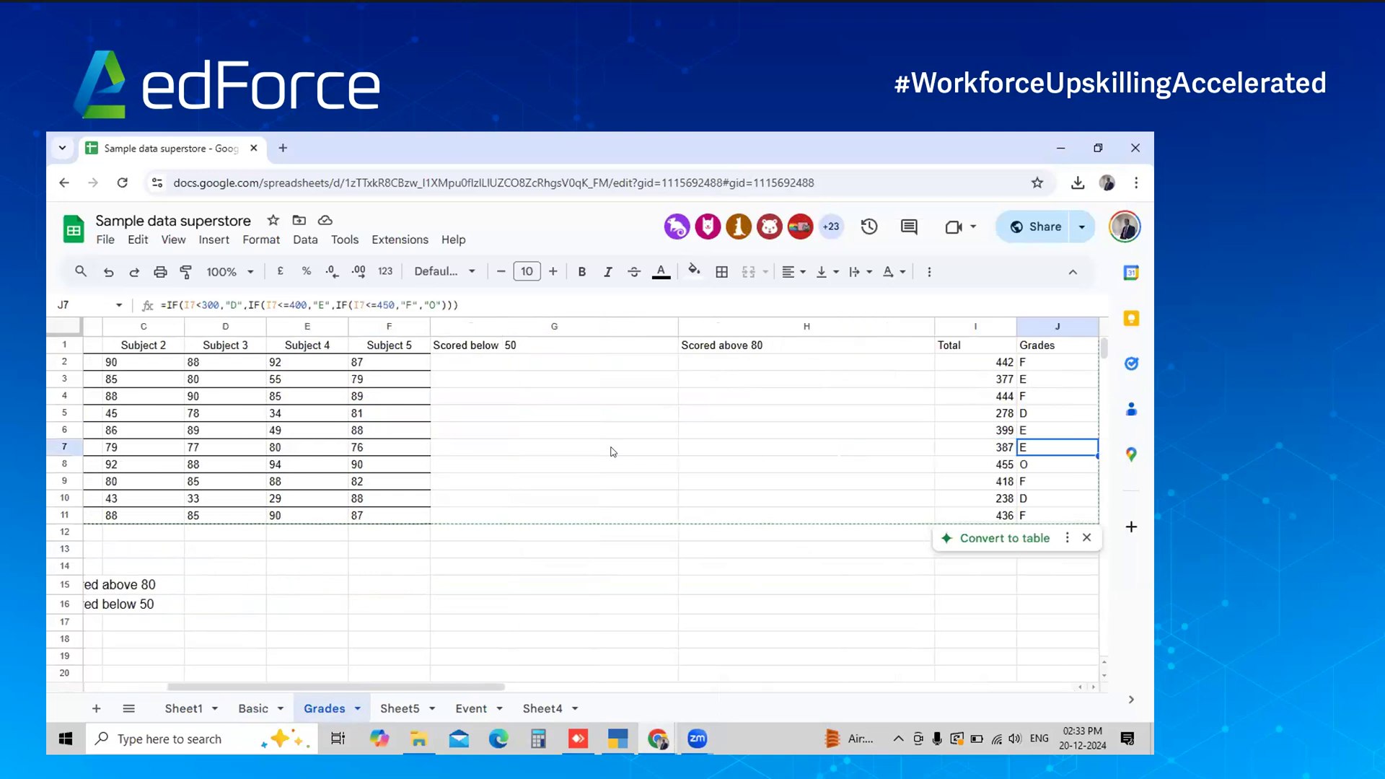
pyautogui.press('Left')
pyautogui.press('Up')
pyautogui.press('Up')
pyautogui.press('Up')
pyautogui.press('Up')
pyautogui.press('Up')
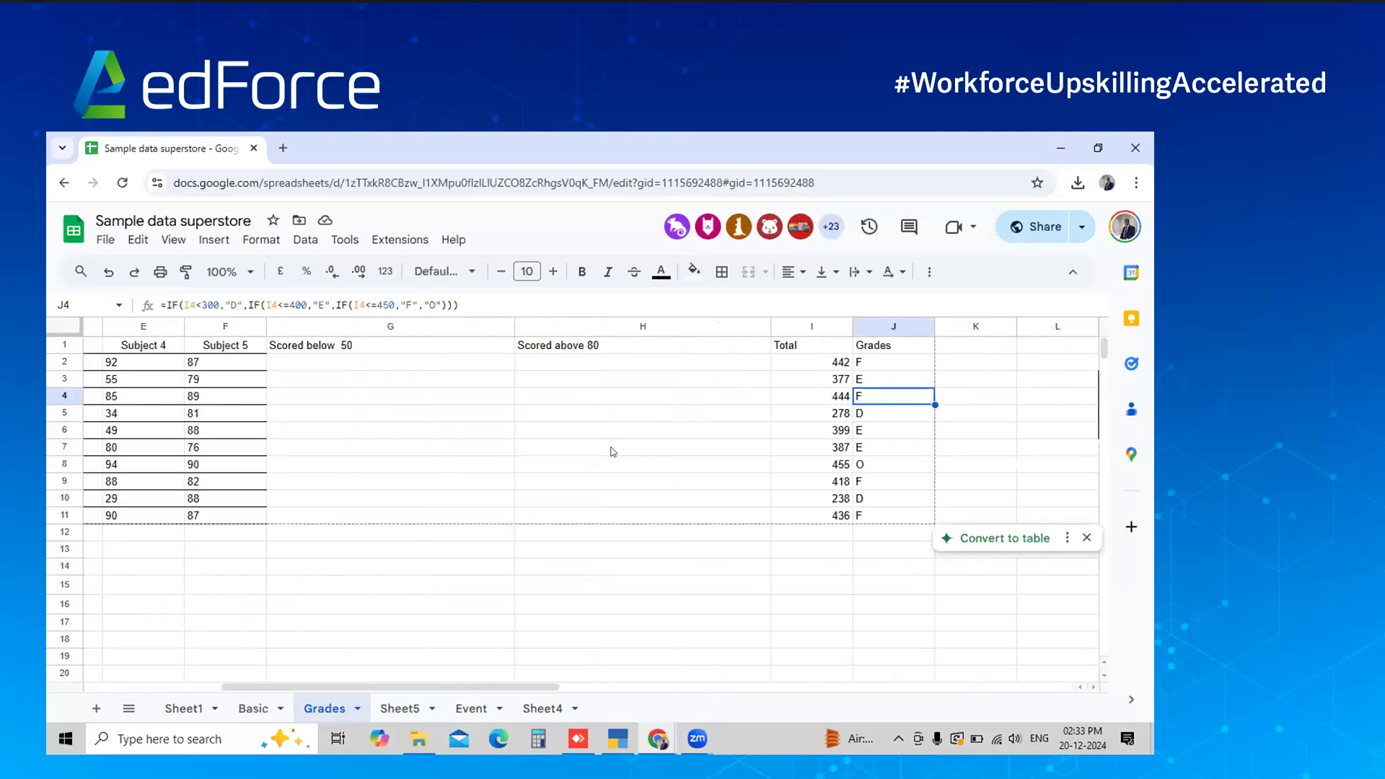
pyautogui.hotkey('shift', 'Down')
pyautogui.hotkey('shift', 'Down')
pyautogui.hotkey('shift', 'Down')
pyautogui.hotkey('shift', 'Down')
pyautogui.hotkey('shift', 'Down')
pyautogui.hotkey('shift', 'Down')
pyautogui.hotkey('shift', 'Down')
pyautogui.hotkey('shift', 'Down')
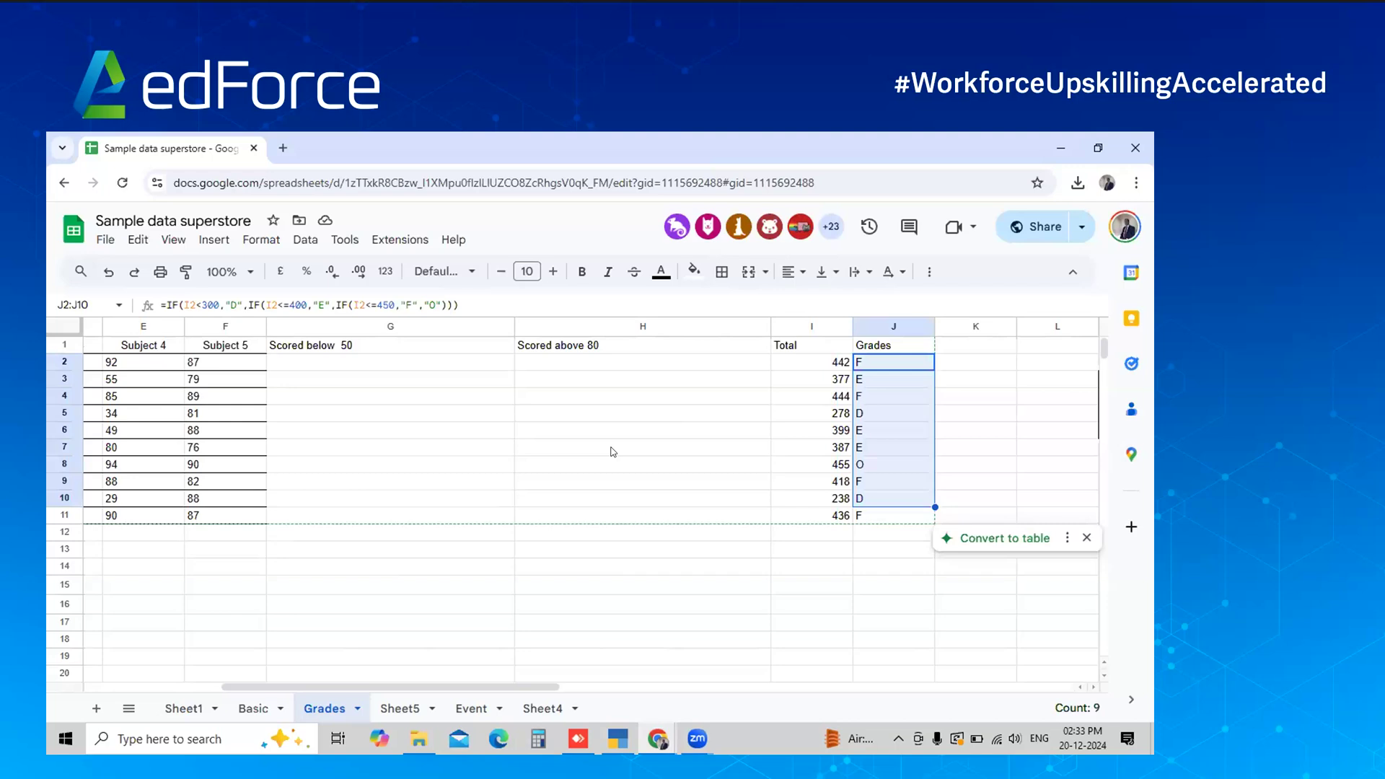
pyautogui.press('Delete')
pyautogui.press('Down')
pyautogui.press('Down')
pyautogui.press('Down')
pyautogui.press('Down')
pyautogui.press('Down')
pyautogui.press('Down')
pyautogui.press('Down')
pyautogui.press('Down')
pyautogui.press('Down')
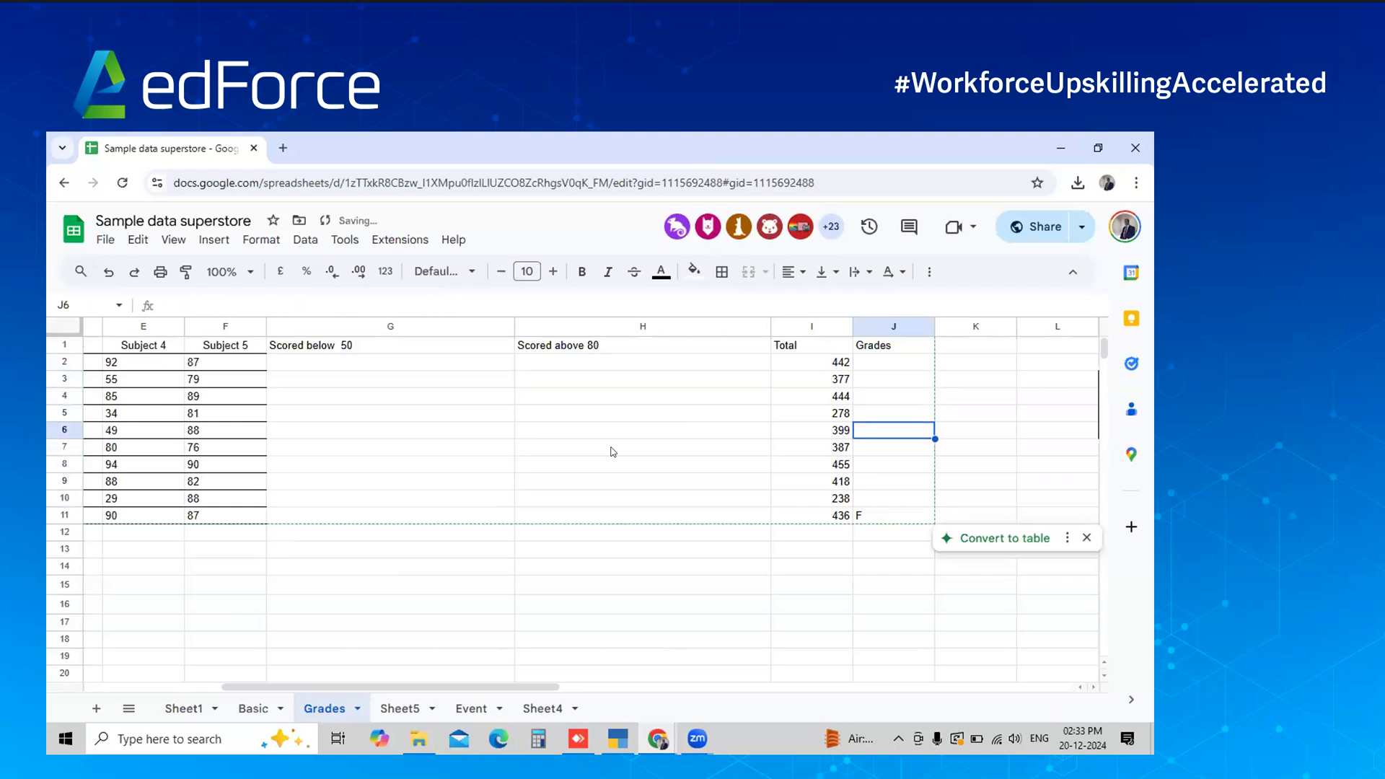
pyautogui.press('Delete')
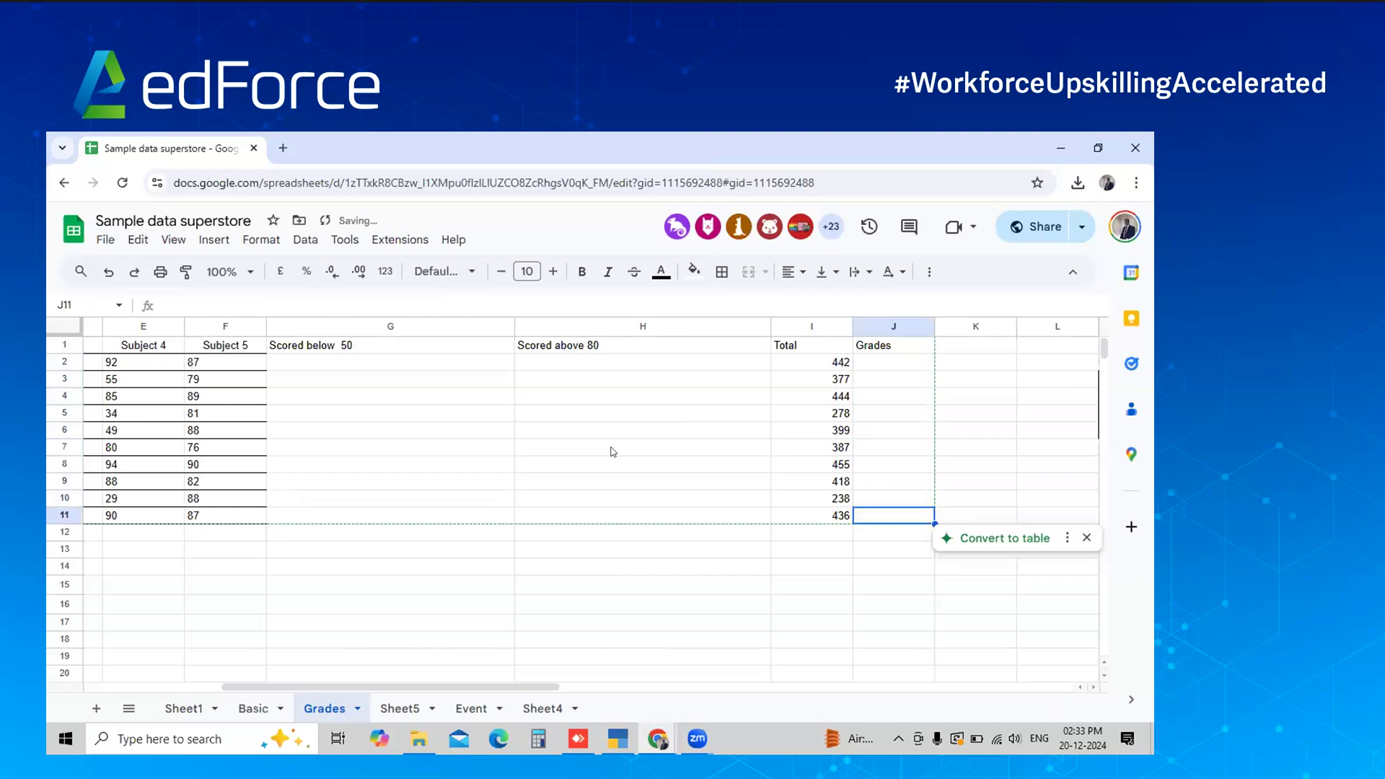
# Inspect the grading table by selecting its score bands and letters in M3:N6
pyautogui.press('Right')
pyautogui.press('Right')
pyautogui.press('Right')
pyautogui.press('Right')
pyautogui.press('Right')
pyautogui.press('Left')
pyautogui.press('Left')
pyautogui.press('Left')
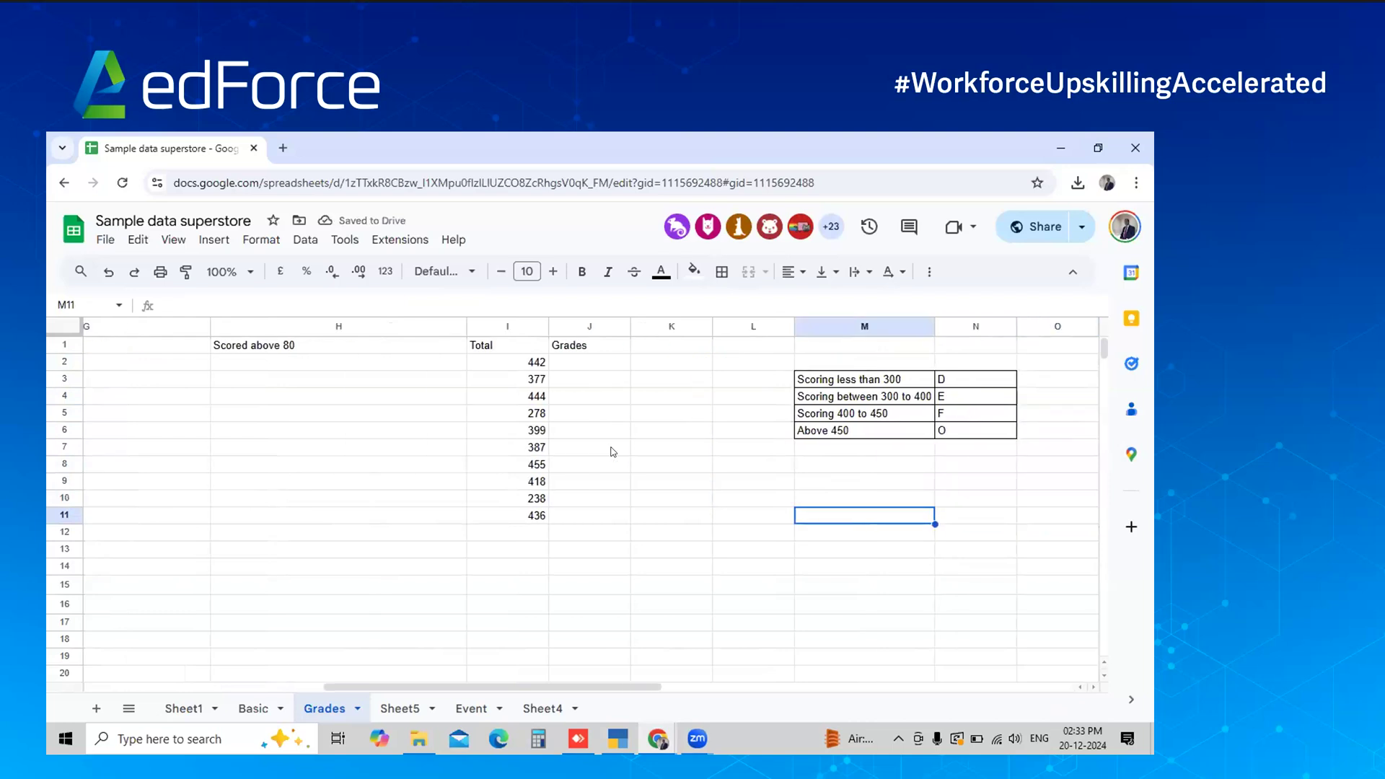
pyautogui.press('Up')
pyautogui.press('Up')
pyautogui.press('Up')
pyautogui.press('Up')
pyautogui.press('Up')
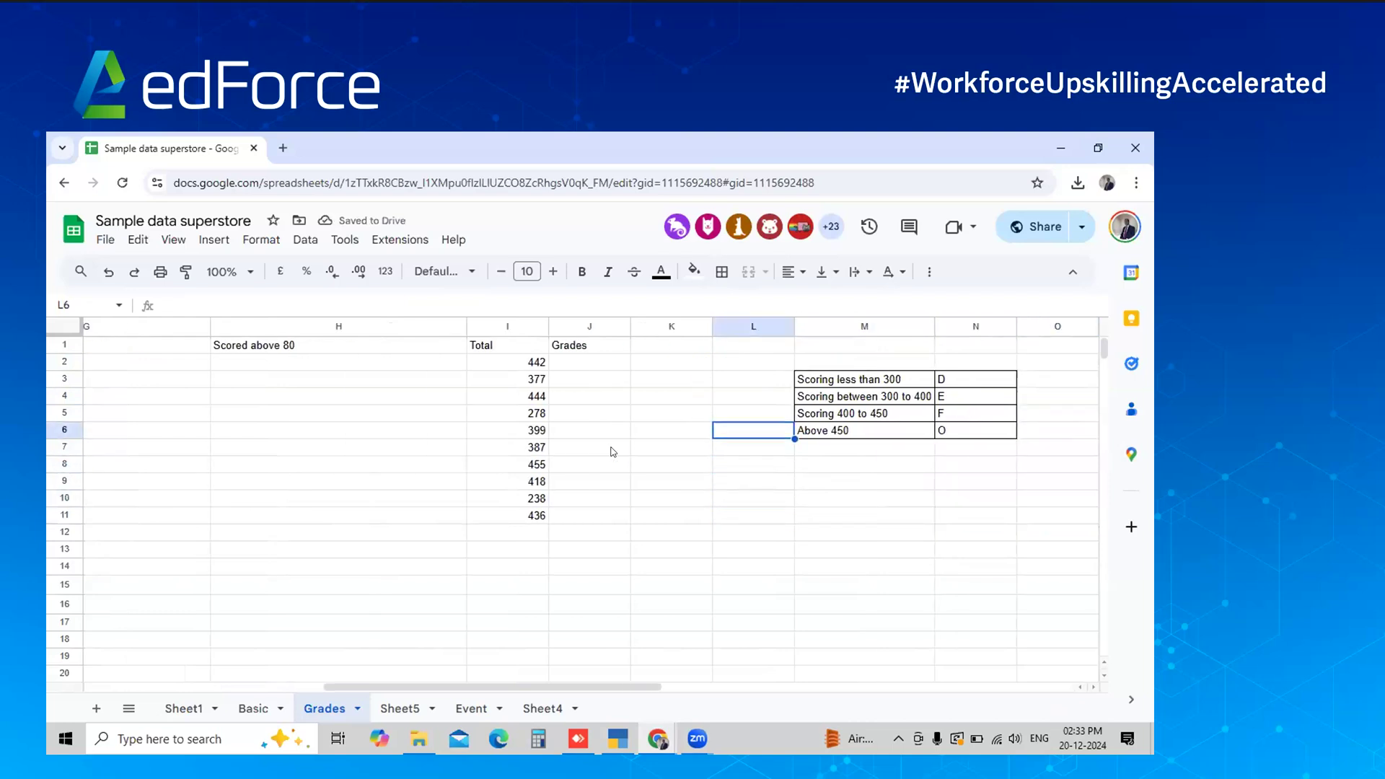
pyautogui.press('Left')
pyautogui.press('Left')
pyautogui.press('Up')
pyautogui.press('Up')
pyautogui.press('Up')
pyautogui.press('Up')
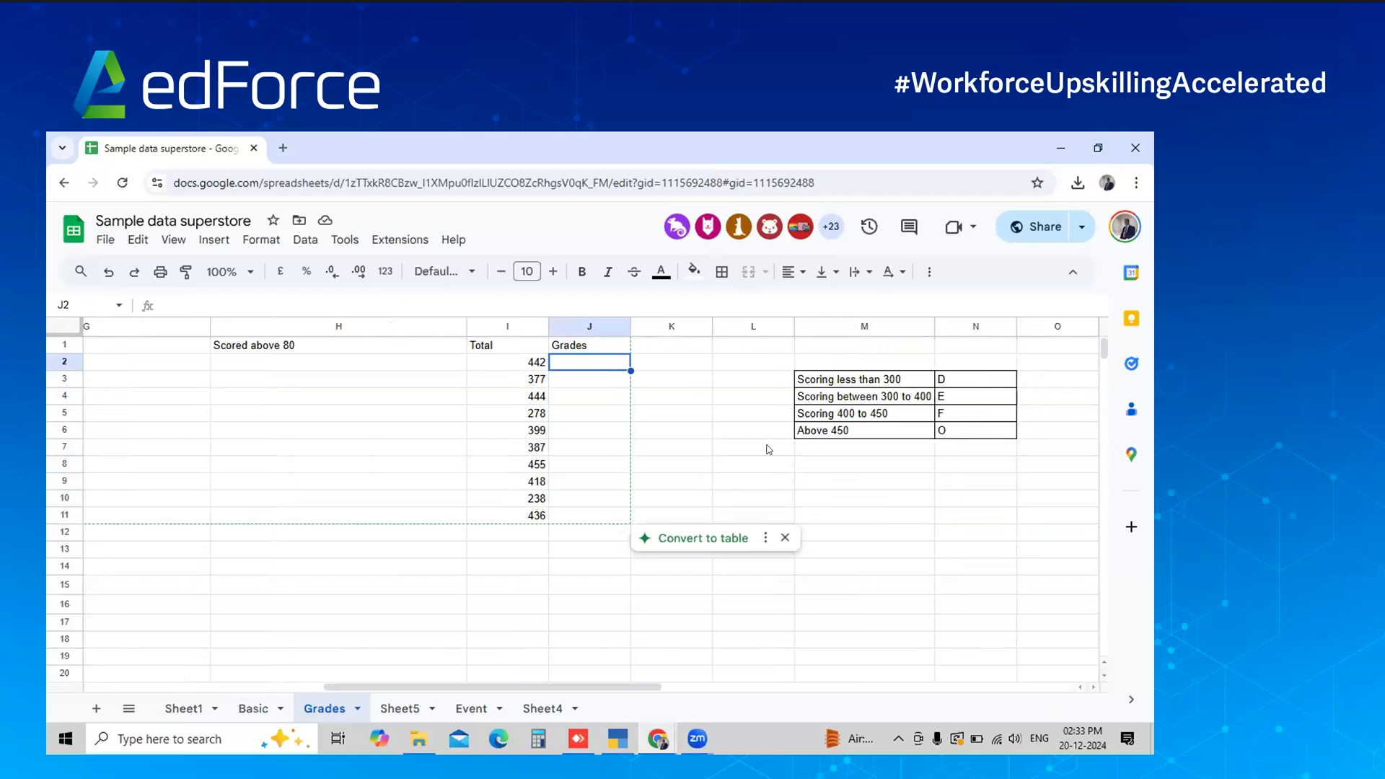
pyautogui.click(906, 398)
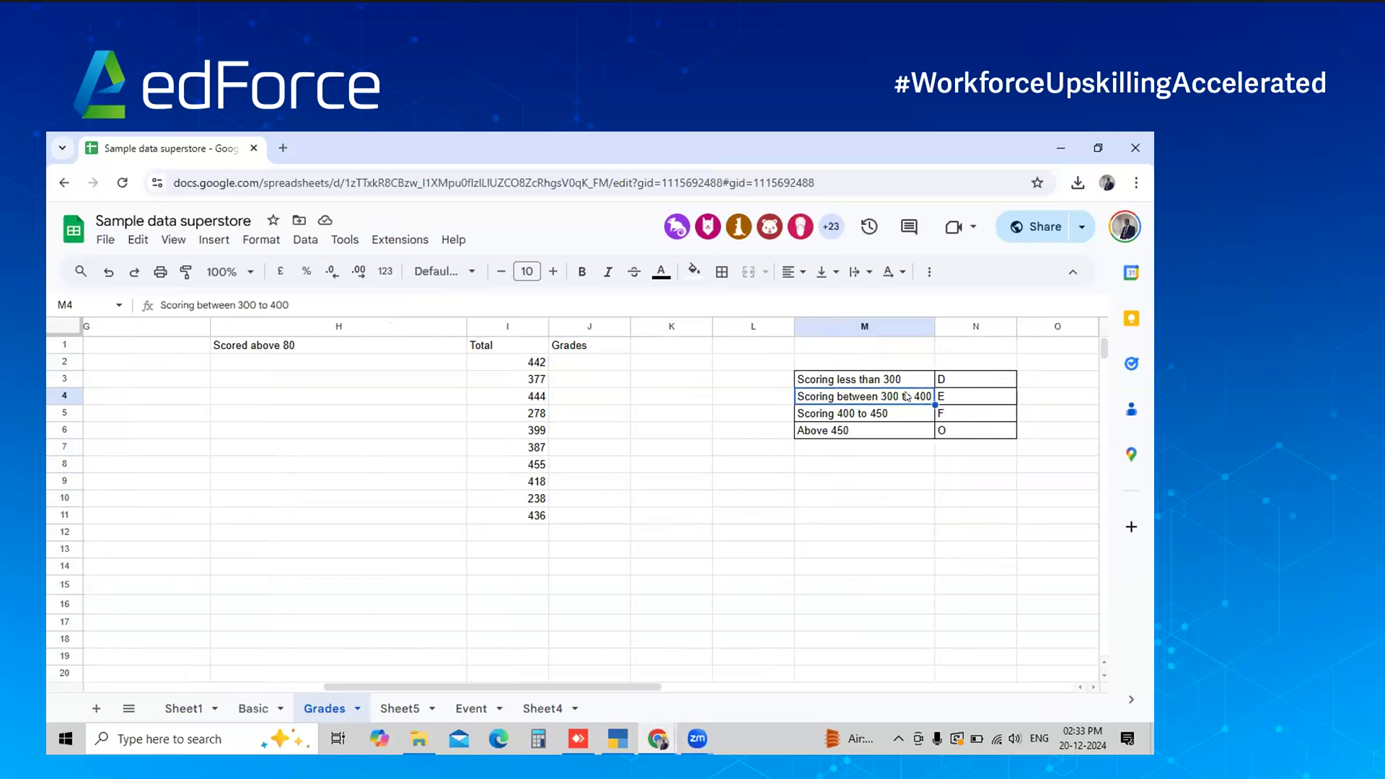
pyautogui.press('Up')
pyautogui.hotkey('shift', 'Right')
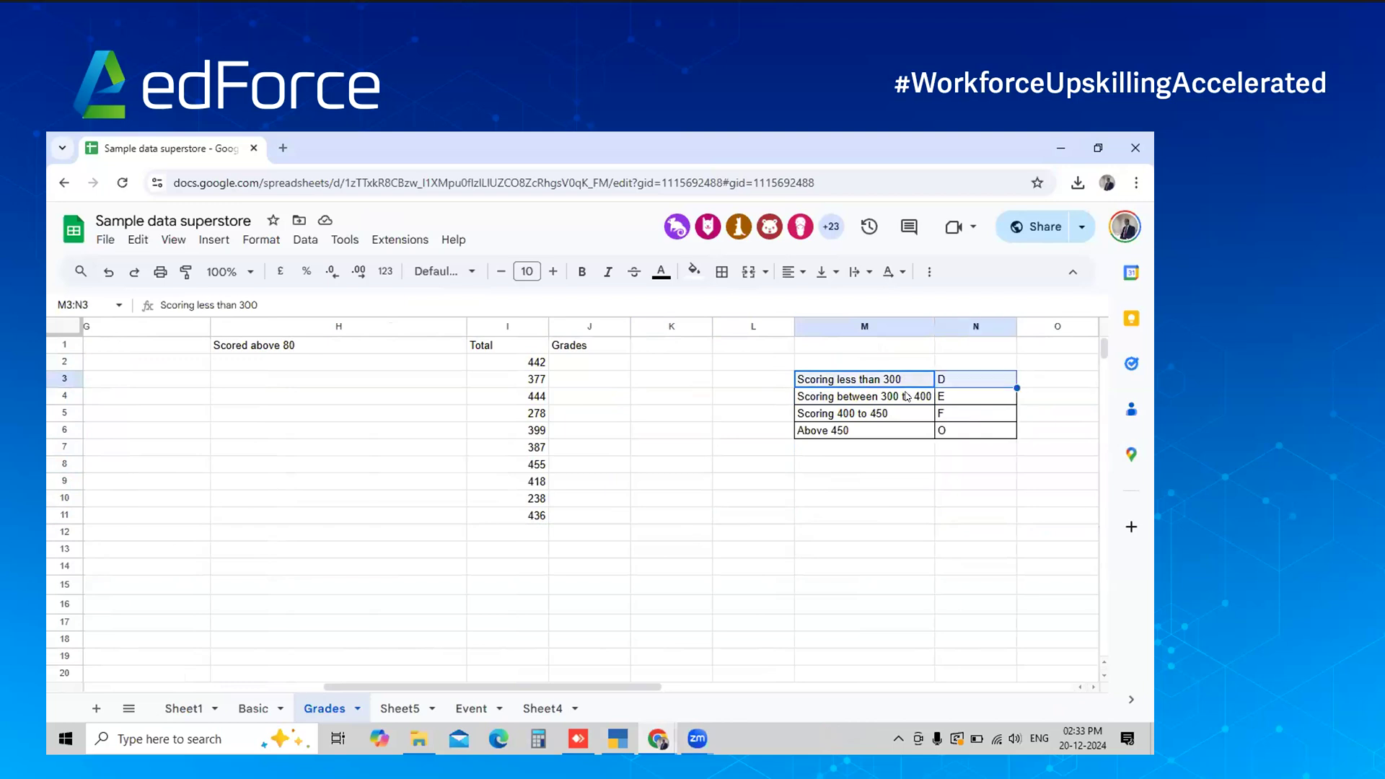
pyautogui.hotkey('shift', 'Down')
pyautogui.hotkey('shift', 'Down')
pyautogui.hotkey('shift', 'Down')
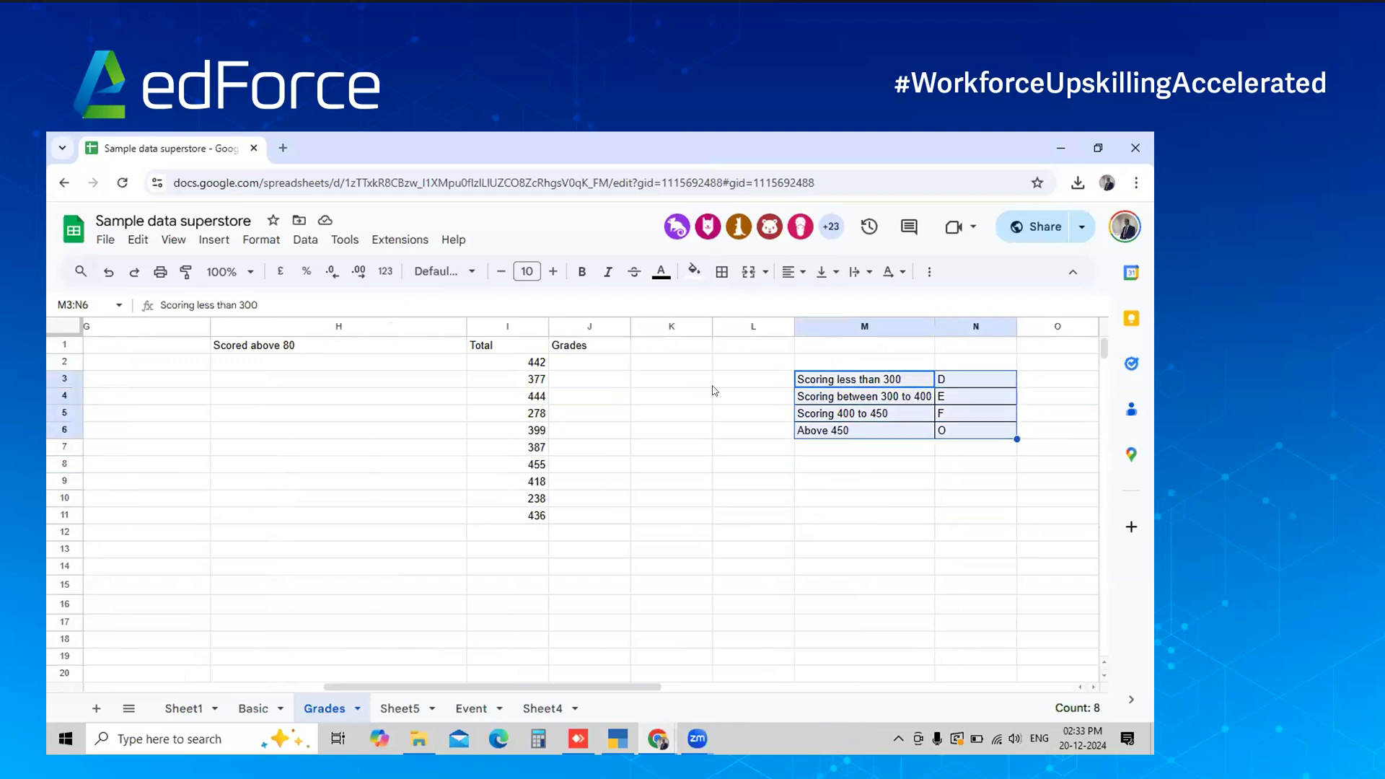
# Check the total formula in I2 and select J2 as the first grade cell
pyautogui.click(518, 348)
pyautogui.click(535, 362)
pyautogui.click(575, 363)
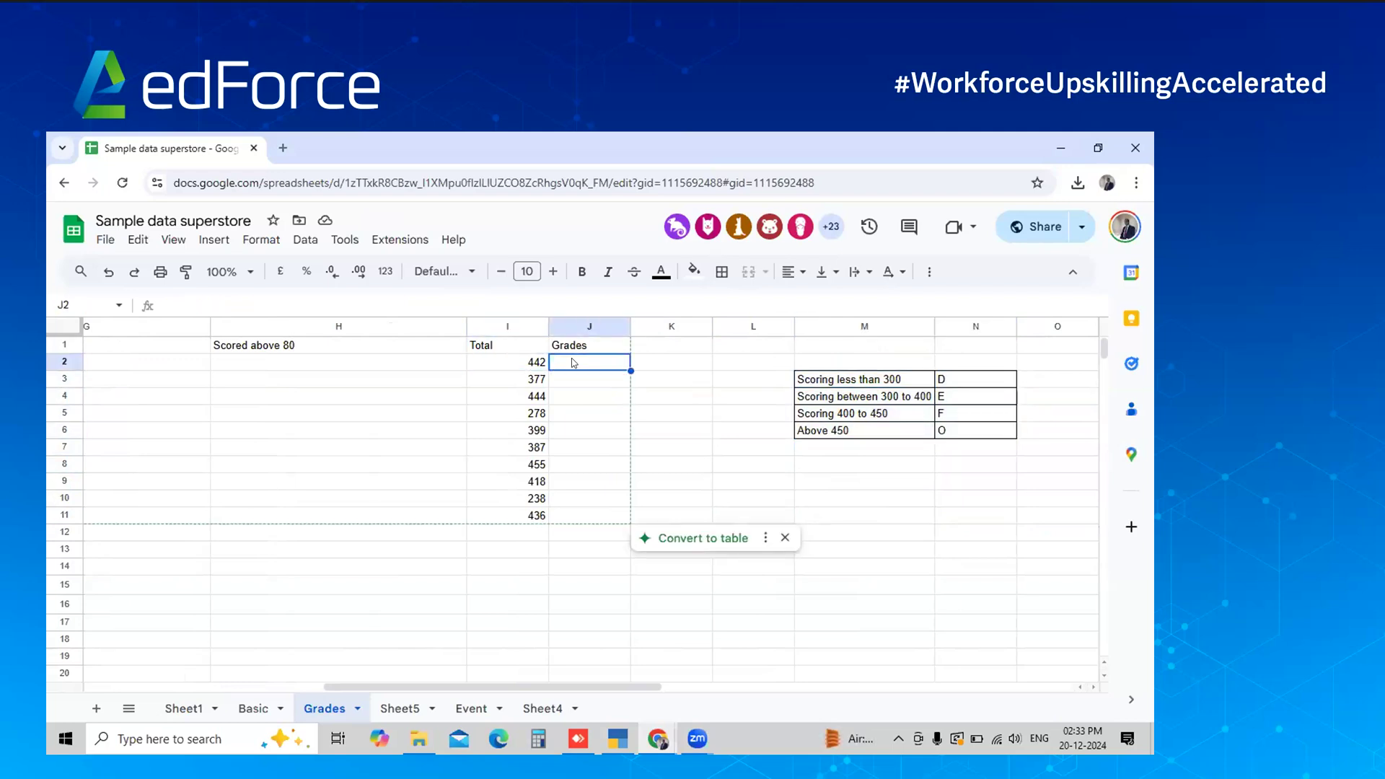
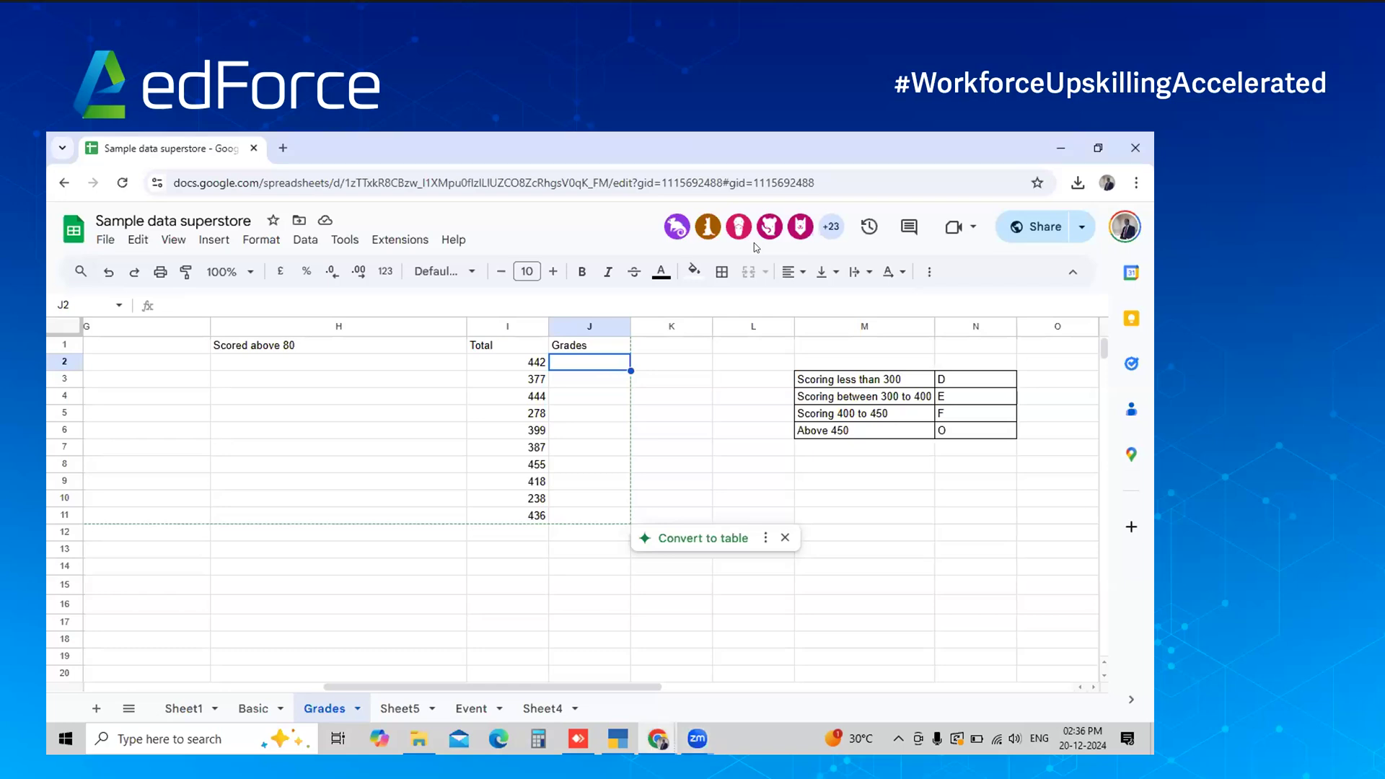
# In ChatGPT, write that the marks data starts from I2, checking the sheet first
pyautogui.hotkey('alt', 'Tab')
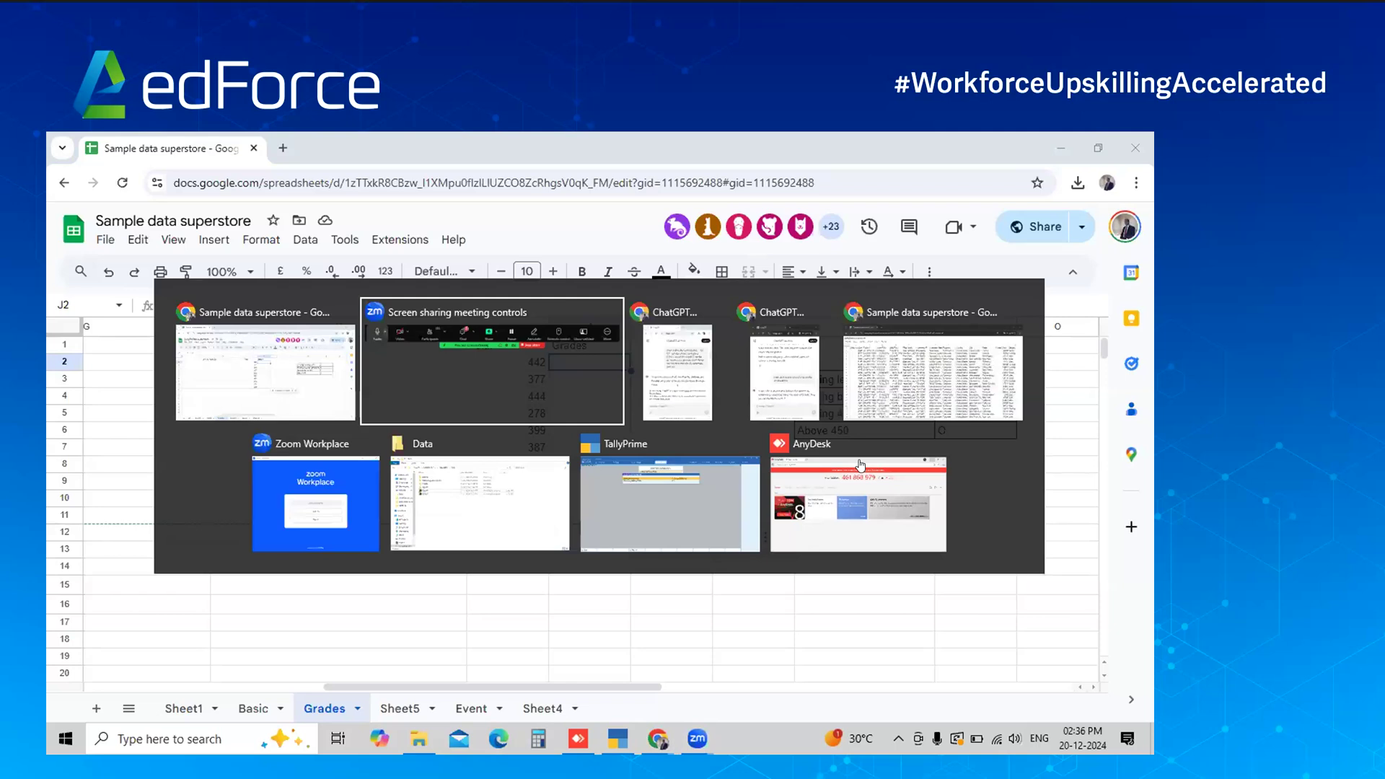
pyautogui.hotkey('alt', 'Tab')
pyautogui.click(923, 506)
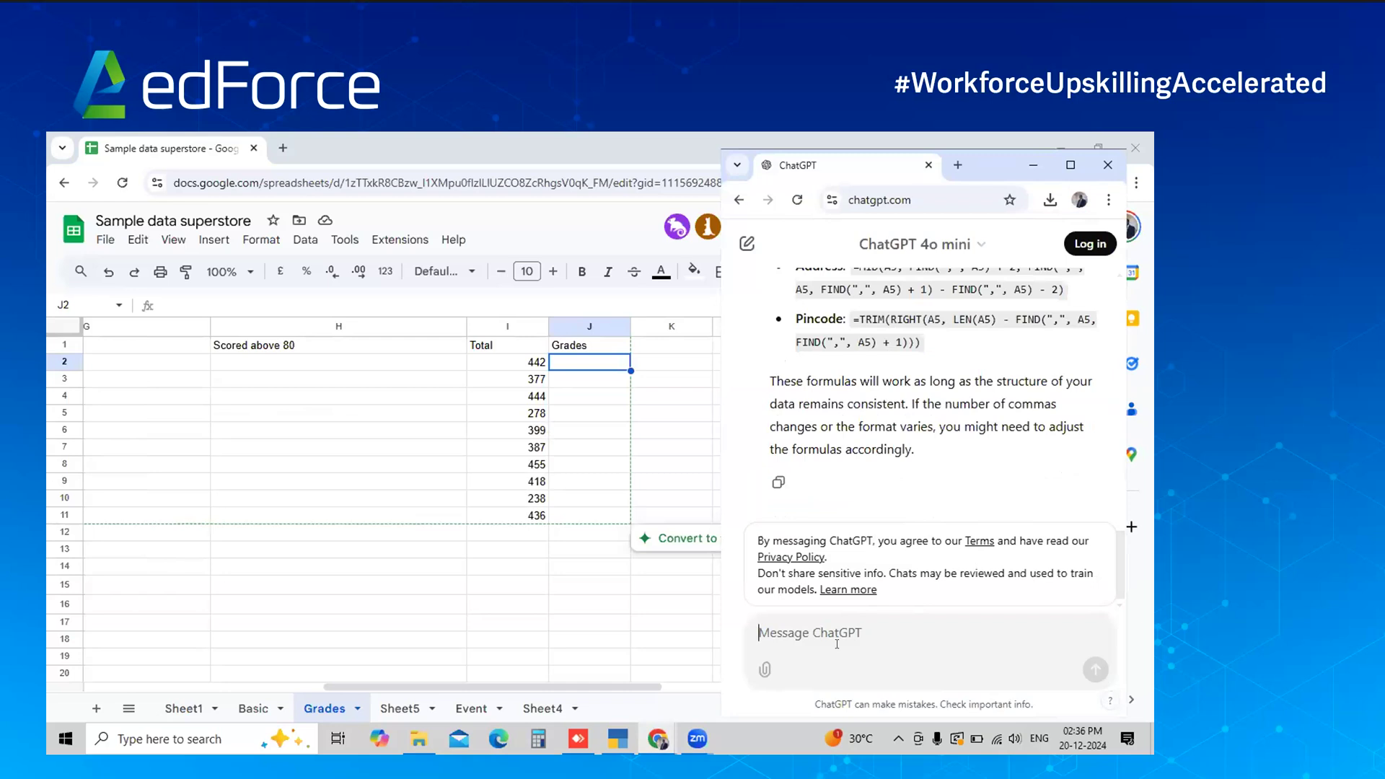
pyautogui.write('My data starts from I2.')
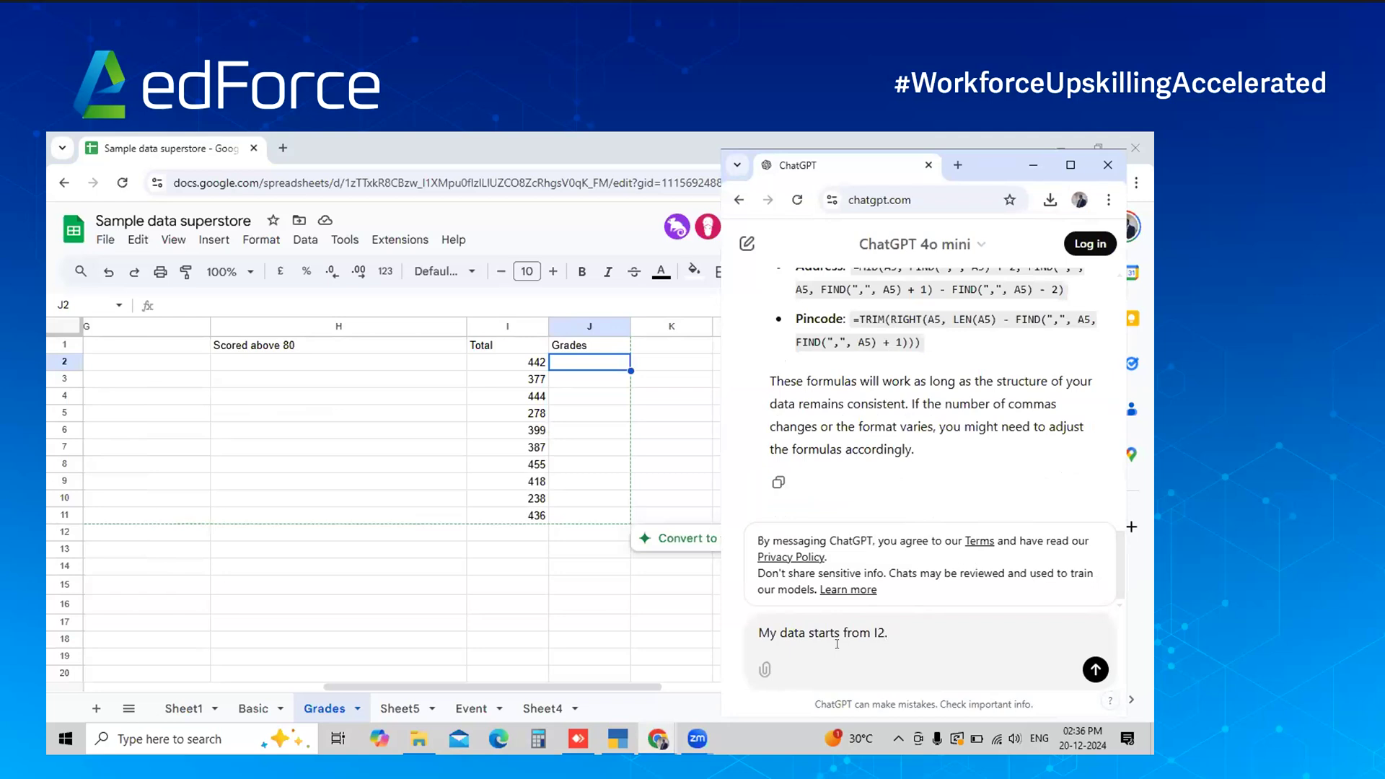
pyautogui.click(528, 363)
pyautogui.hotkey('alt', 'Tab')
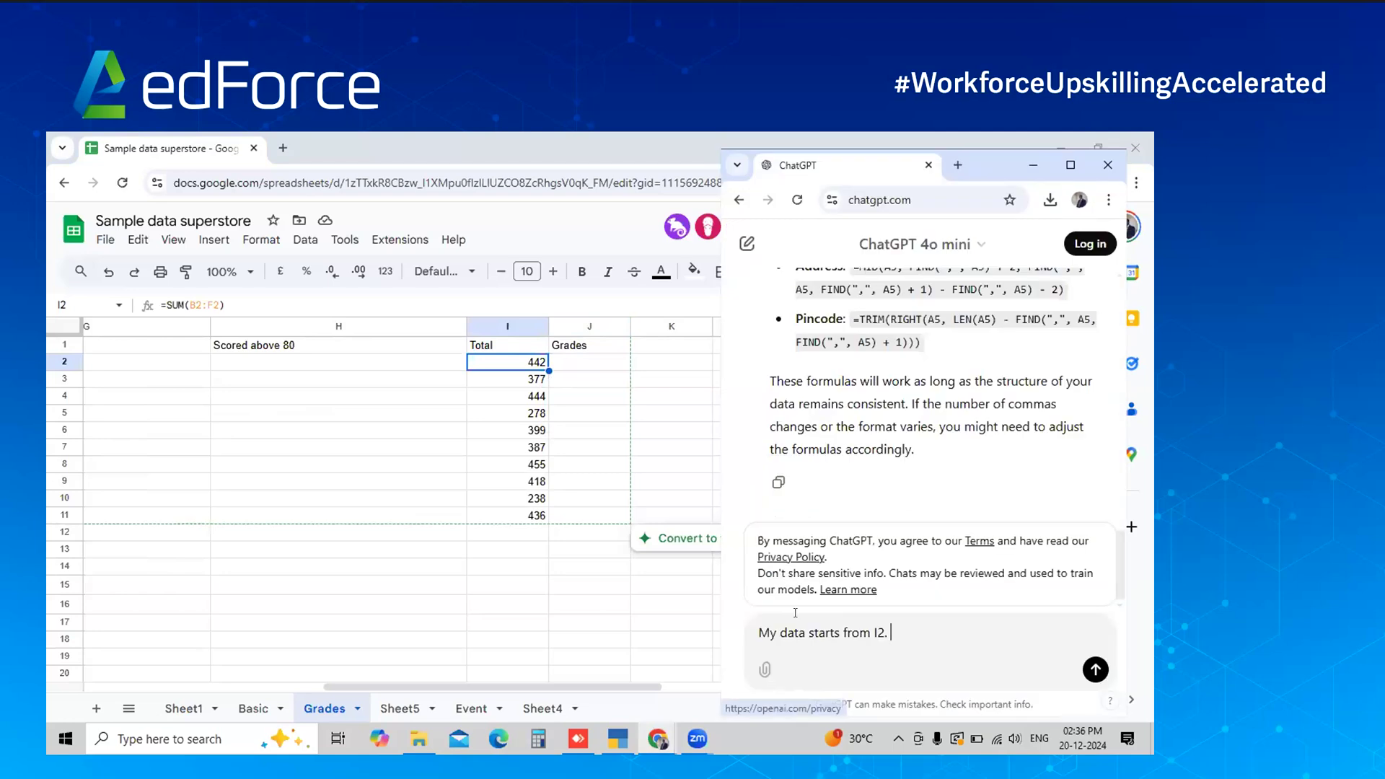
# Ask for grades based on the marks and paste in the M3:N6 grading criteria
pyautogui.write('h')
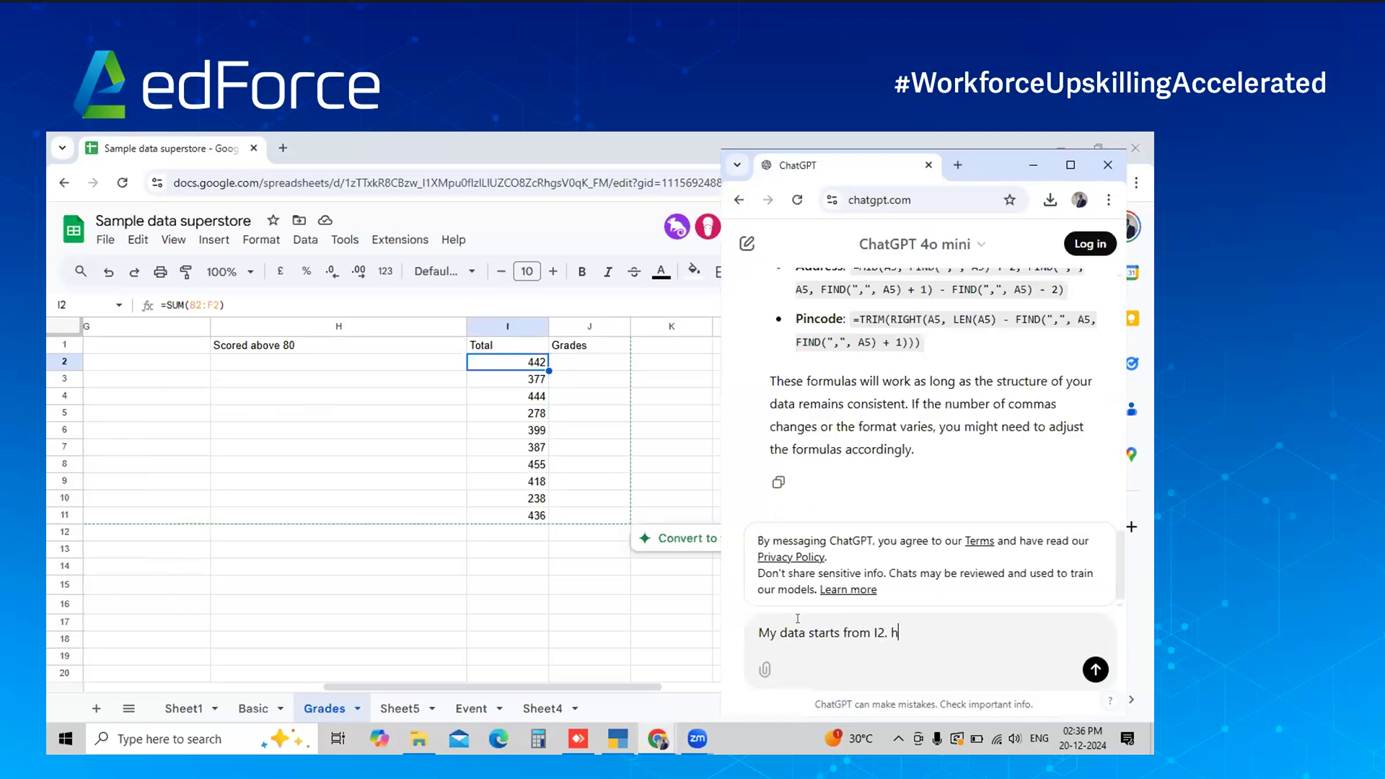
pyautogui.press('BackSpace')
pyautogui.write('THese are marks, ')
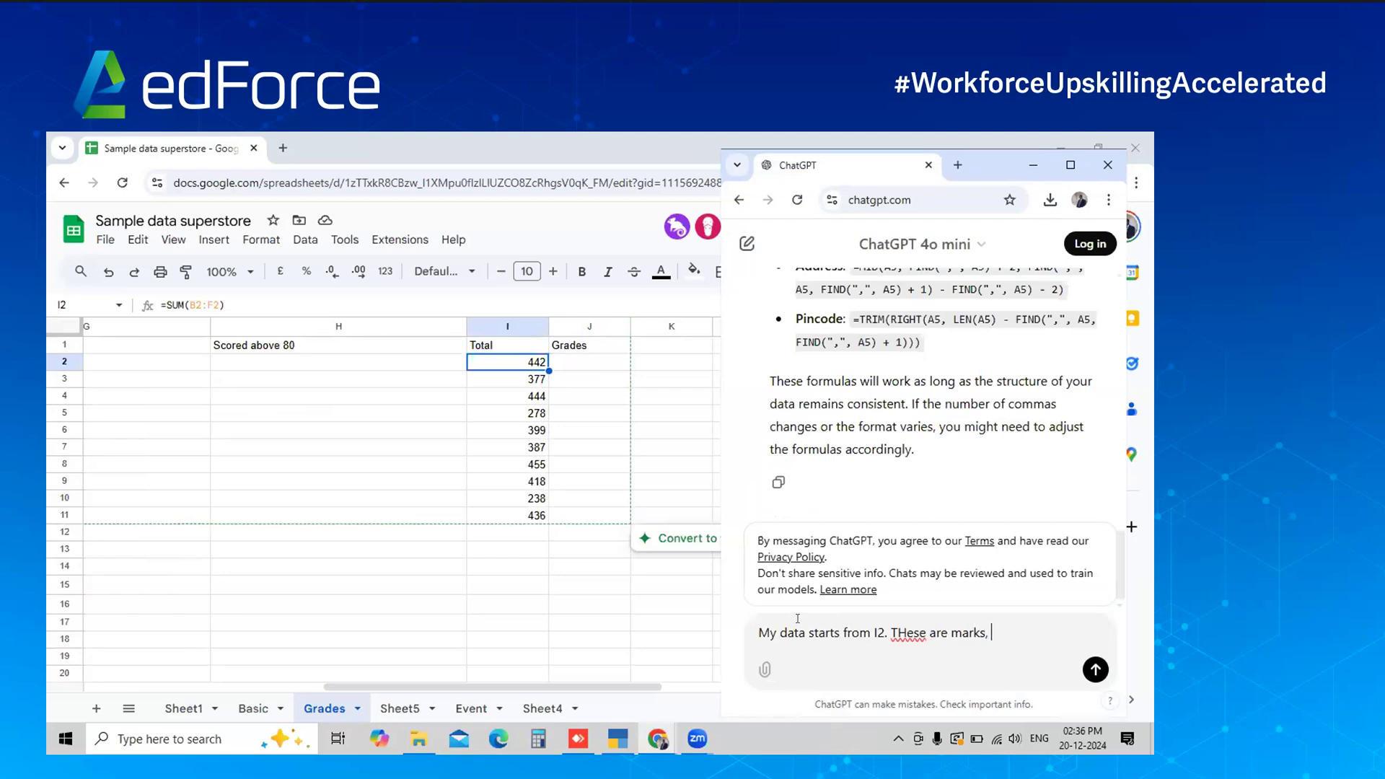
pyautogui.write('I would like to get grades ')
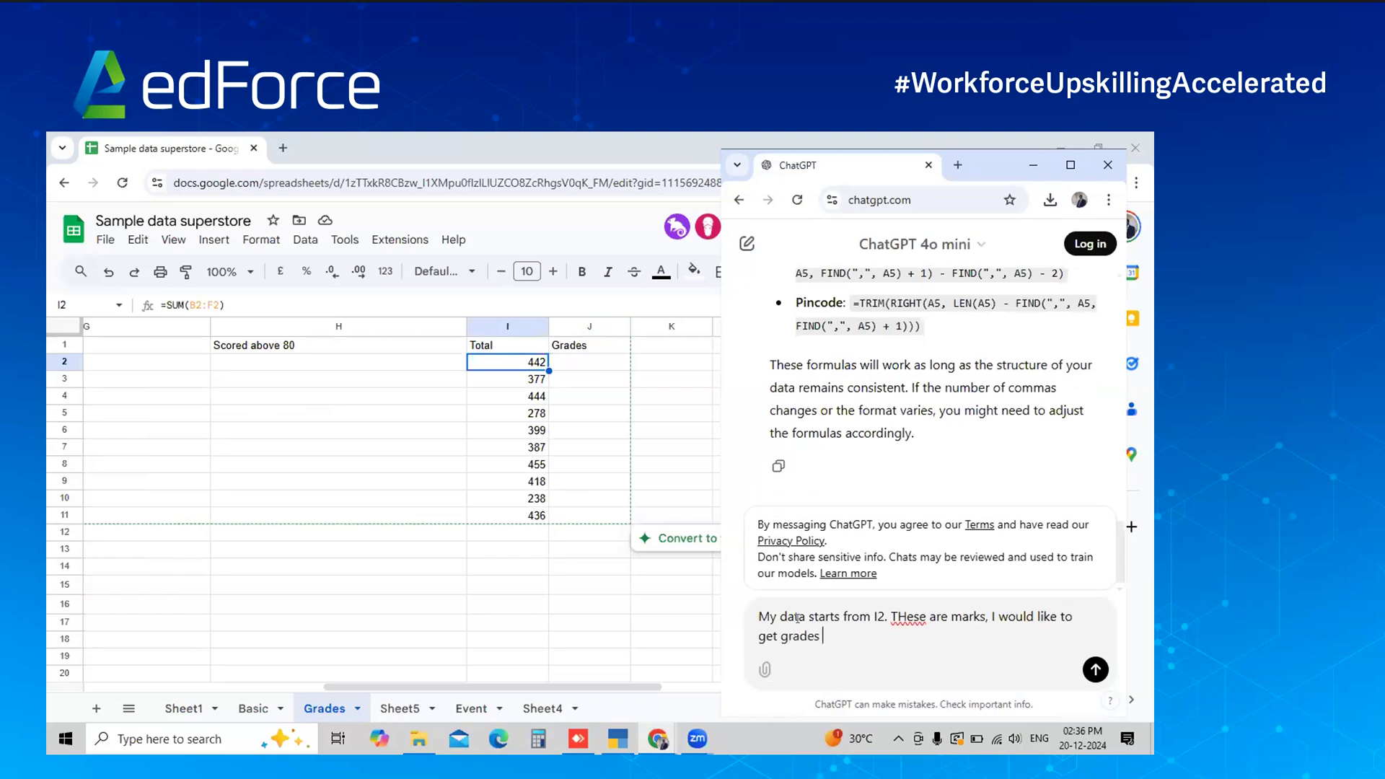
pyautogui.write('for the marks with respect to b')
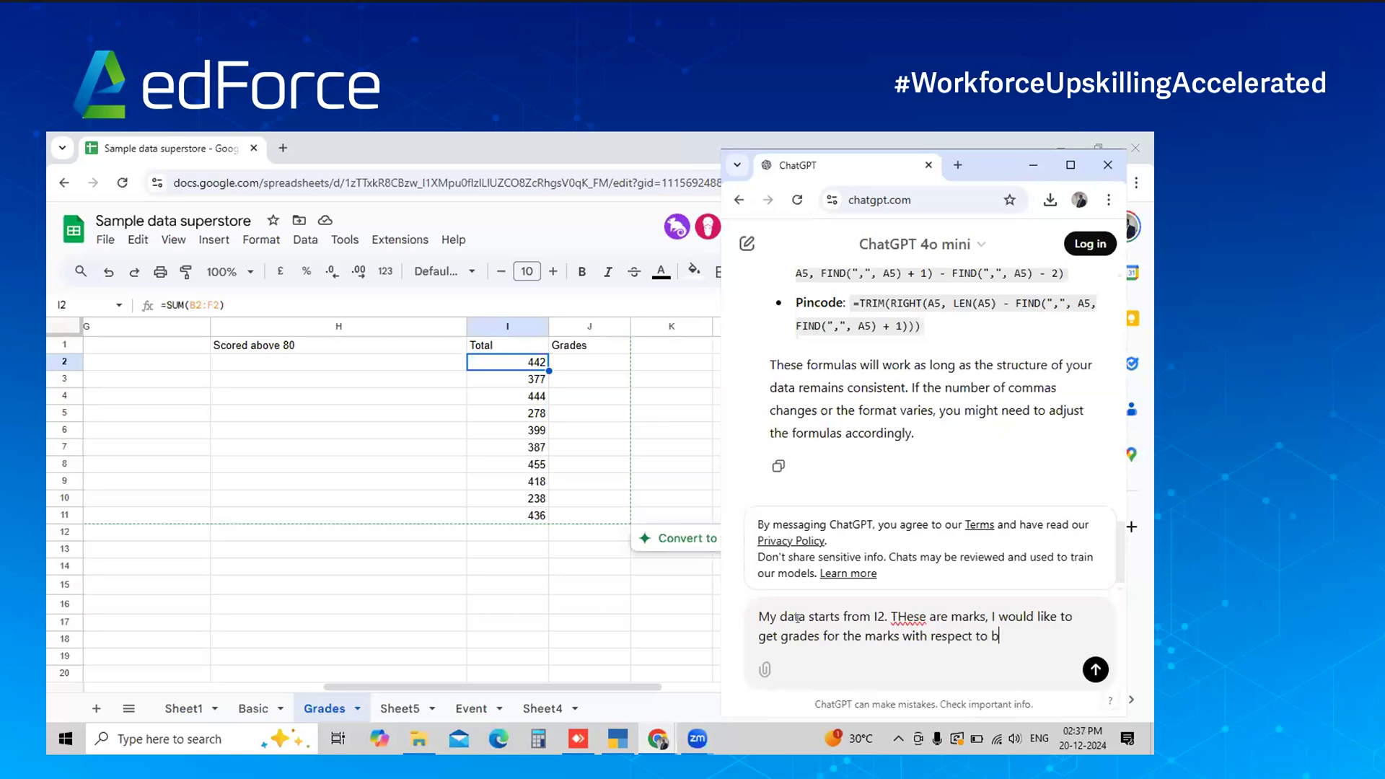
pyautogui.write('elow criteria.')
pyautogui.hotkey('alt', 'Tab')
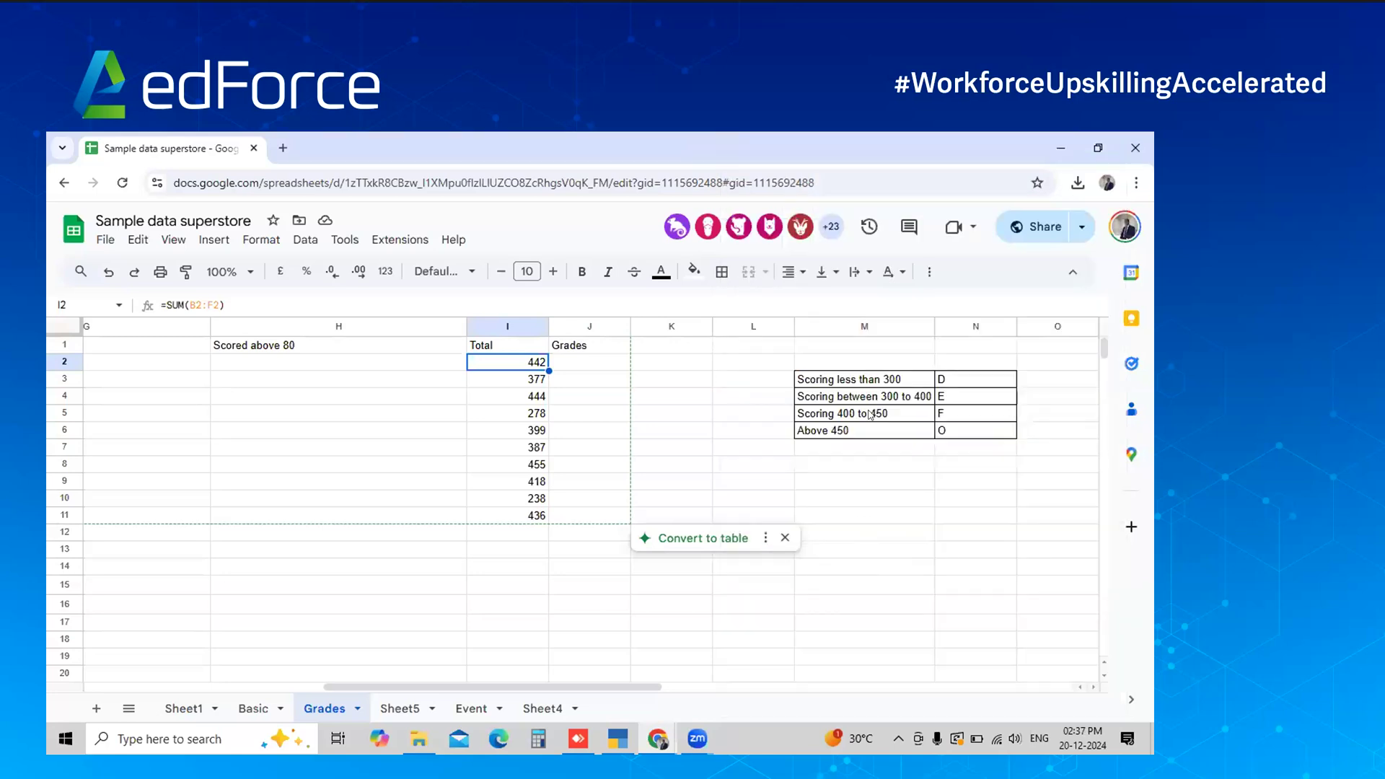
pyautogui.click(870, 413)
pyautogui.press('Up')
pyautogui.press('Up')
pyautogui.hotkey('shift', 'Right')
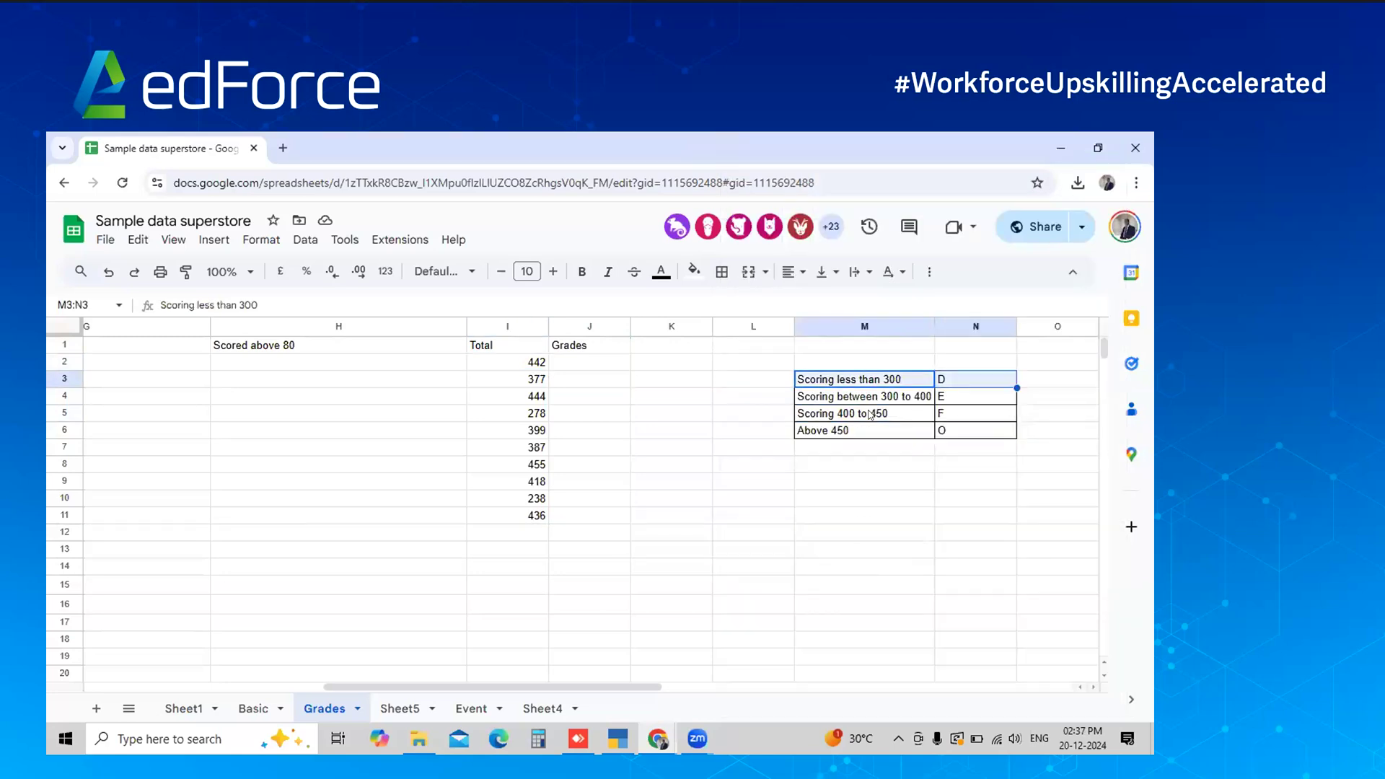
pyautogui.hotkey('shift', 'Down')
pyautogui.hotkey('shift', 'Down')
pyautogui.hotkey('shift', 'Down')
pyautogui.hotkey('ctrl', 'c')
pyautogui.hotkey('alt', 'Tab')
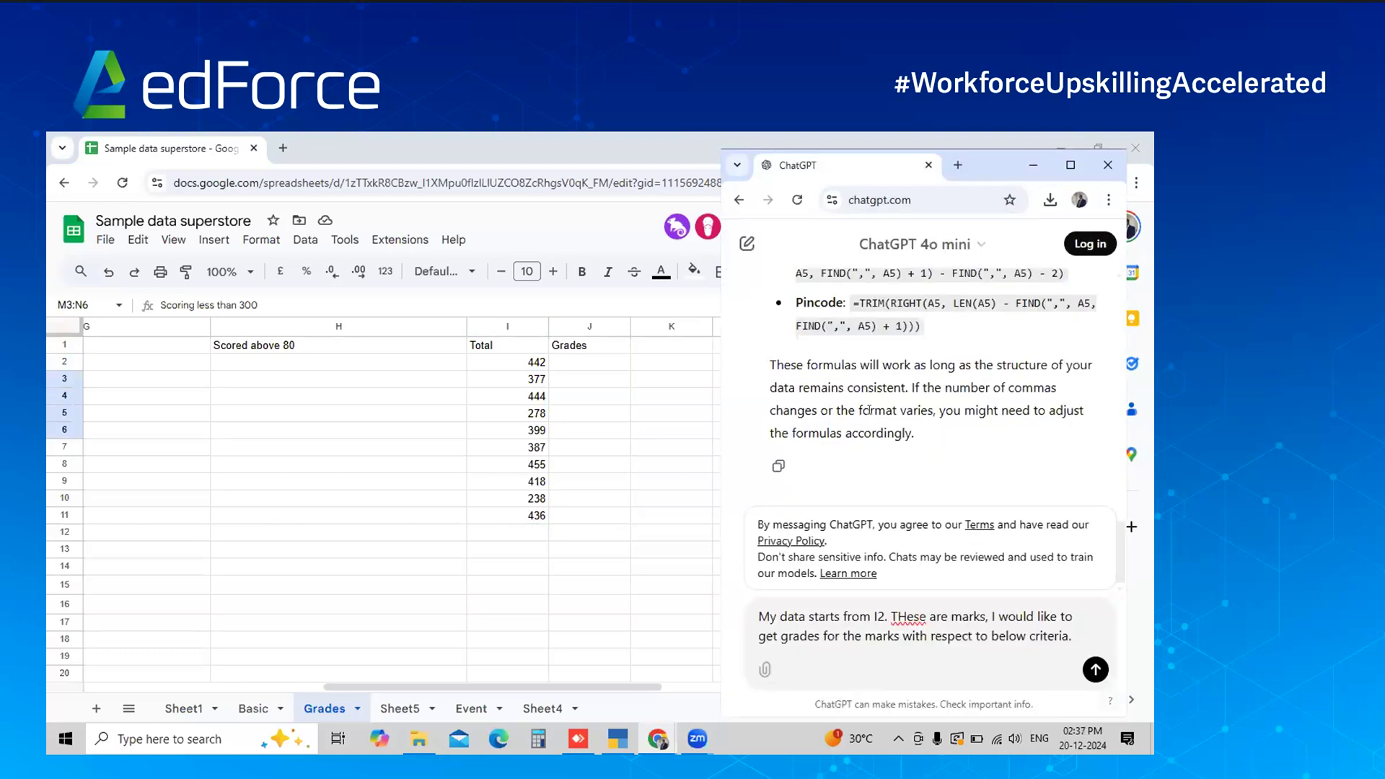
pyautogui.hotkey('ctrl', 'v')
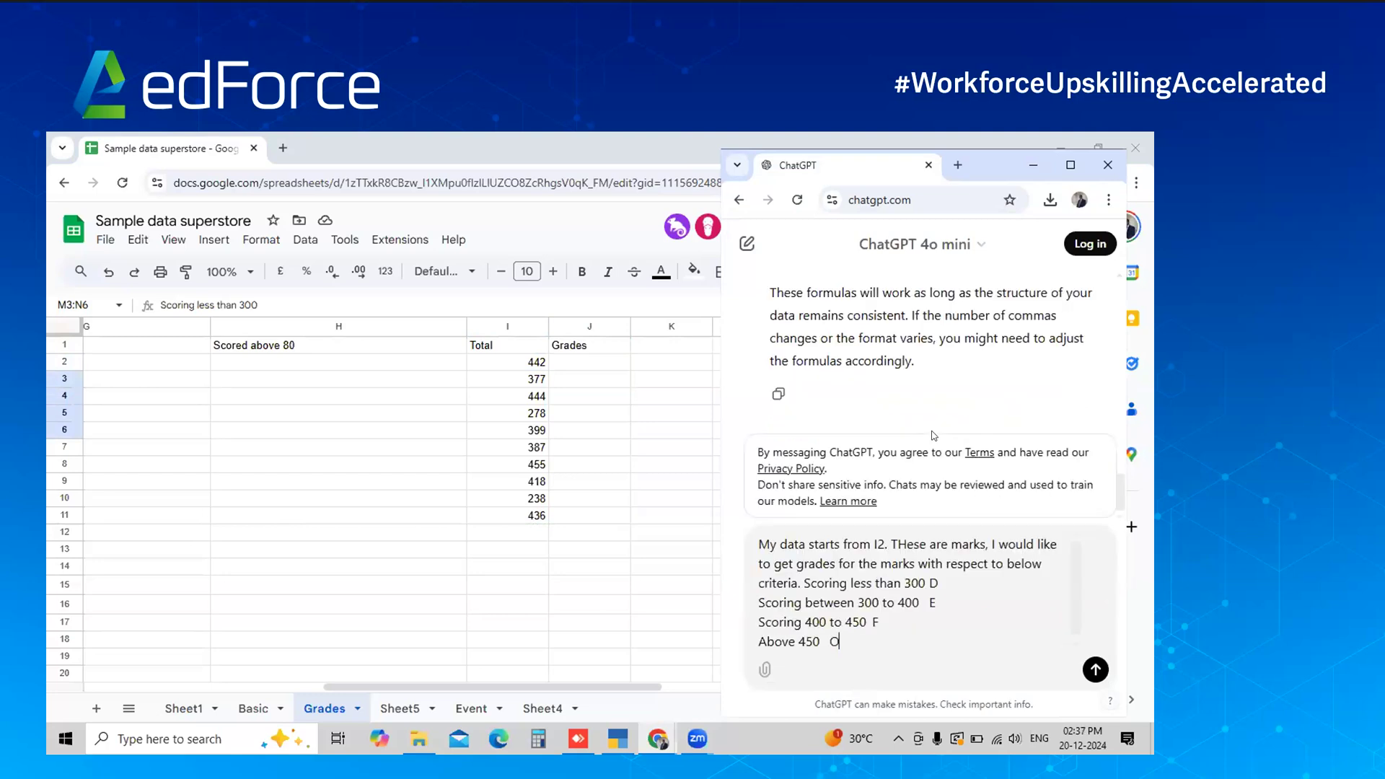
# Send the grading request and scroll up to ChatGPT's nested IF formula
pyautogui.hotkey('shift', 'Return')
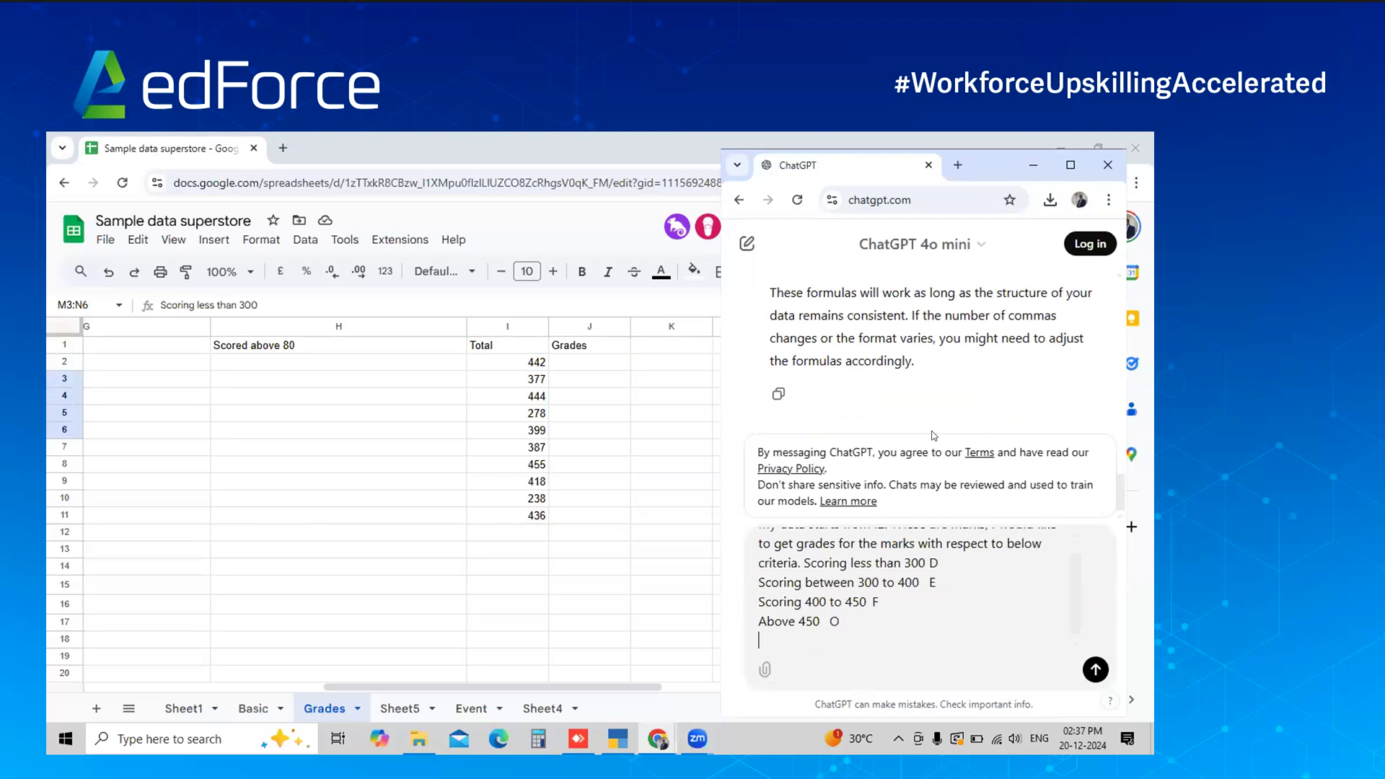
pyautogui.click(1094, 675)
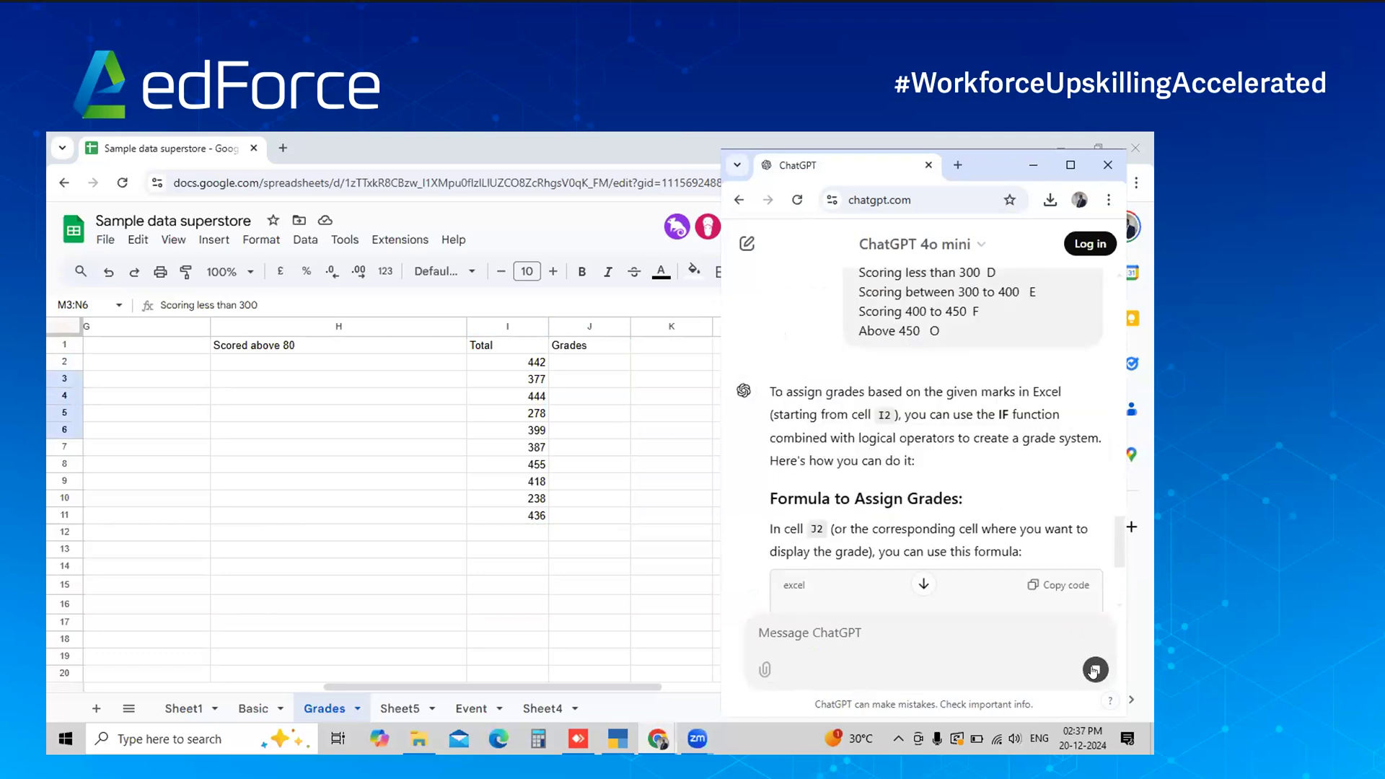
pyautogui.click(924, 586)
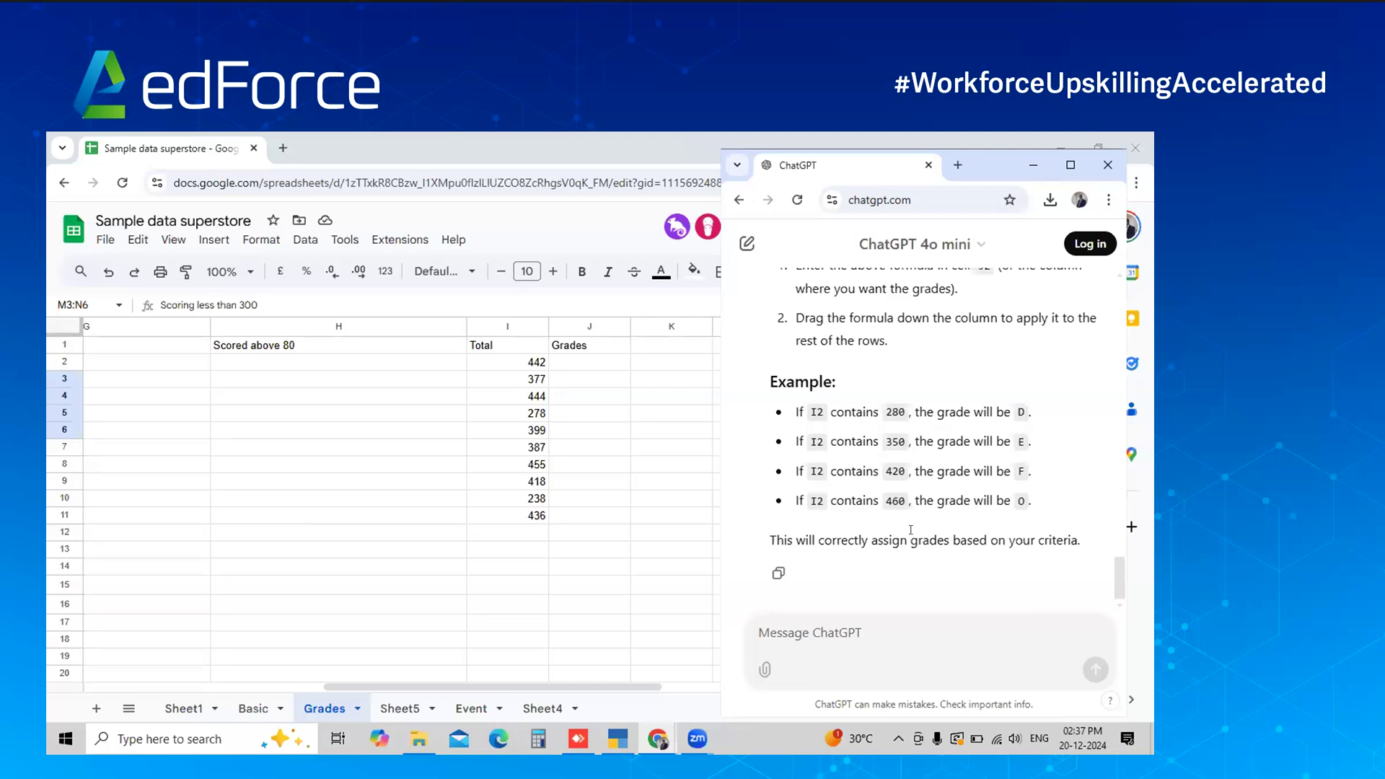
pyautogui.scroll(5, 912, 530)
pyautogui.scroll(3, 911, 530)
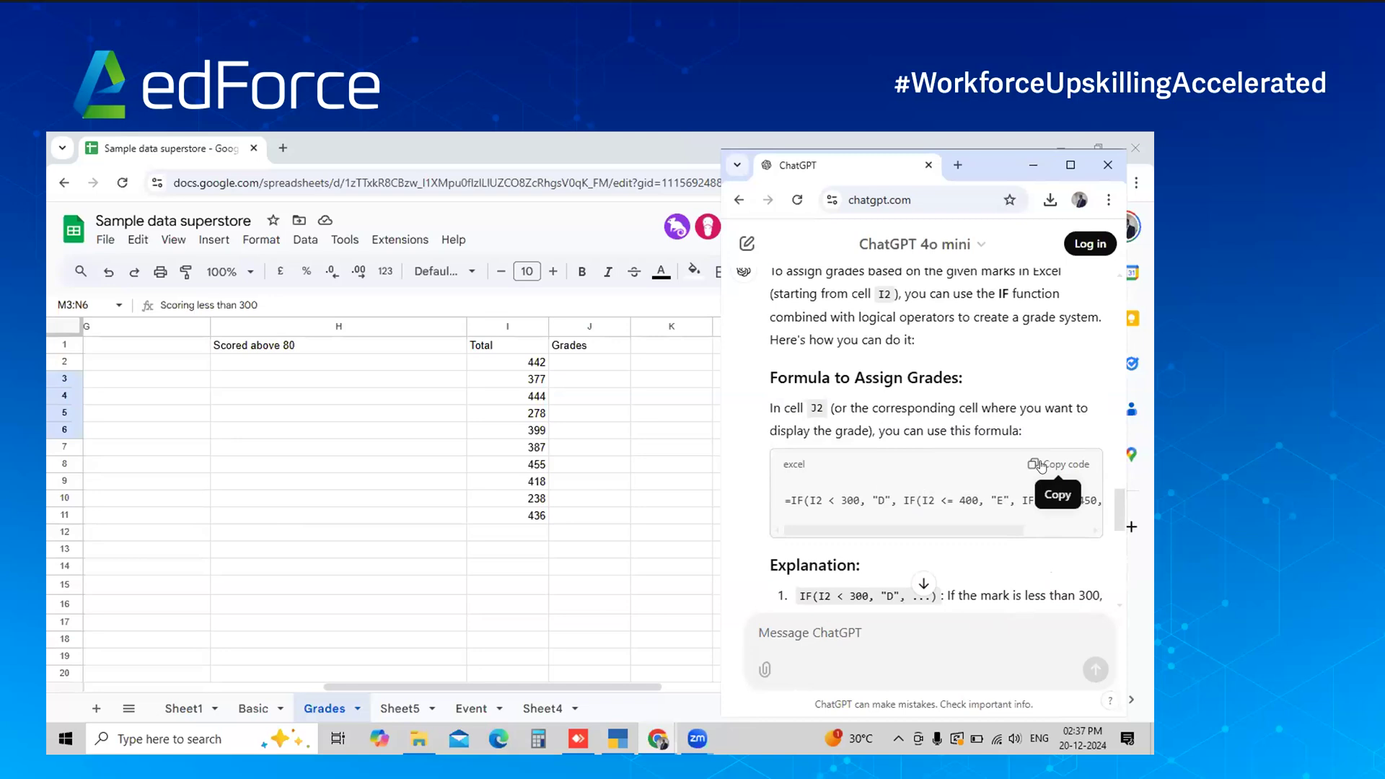
pyautogui.click(560, 362)
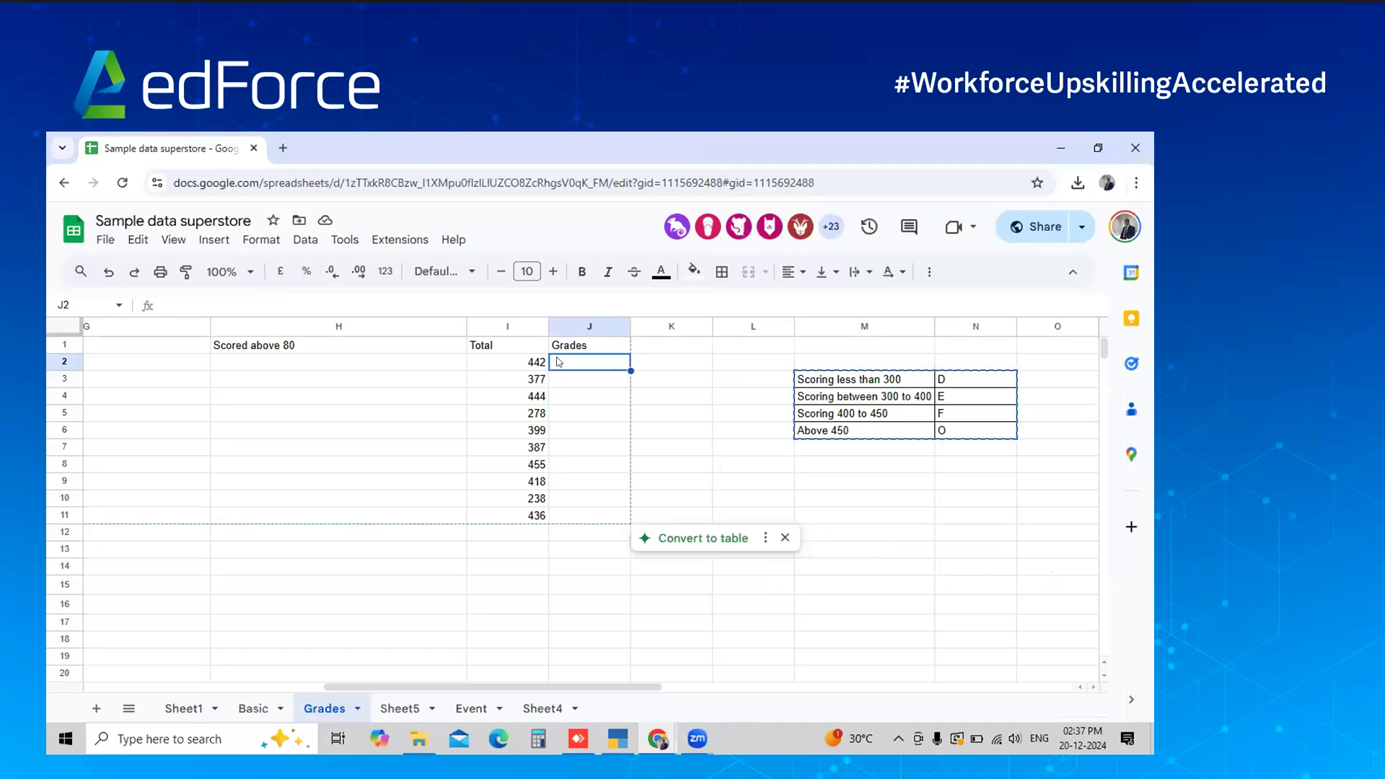
# Undo the mistaken paste, then paste ChatGPT's nested IF grading formula into J2 and fill it down to J11
pyautogui.hotkey('ctrl', 'v')
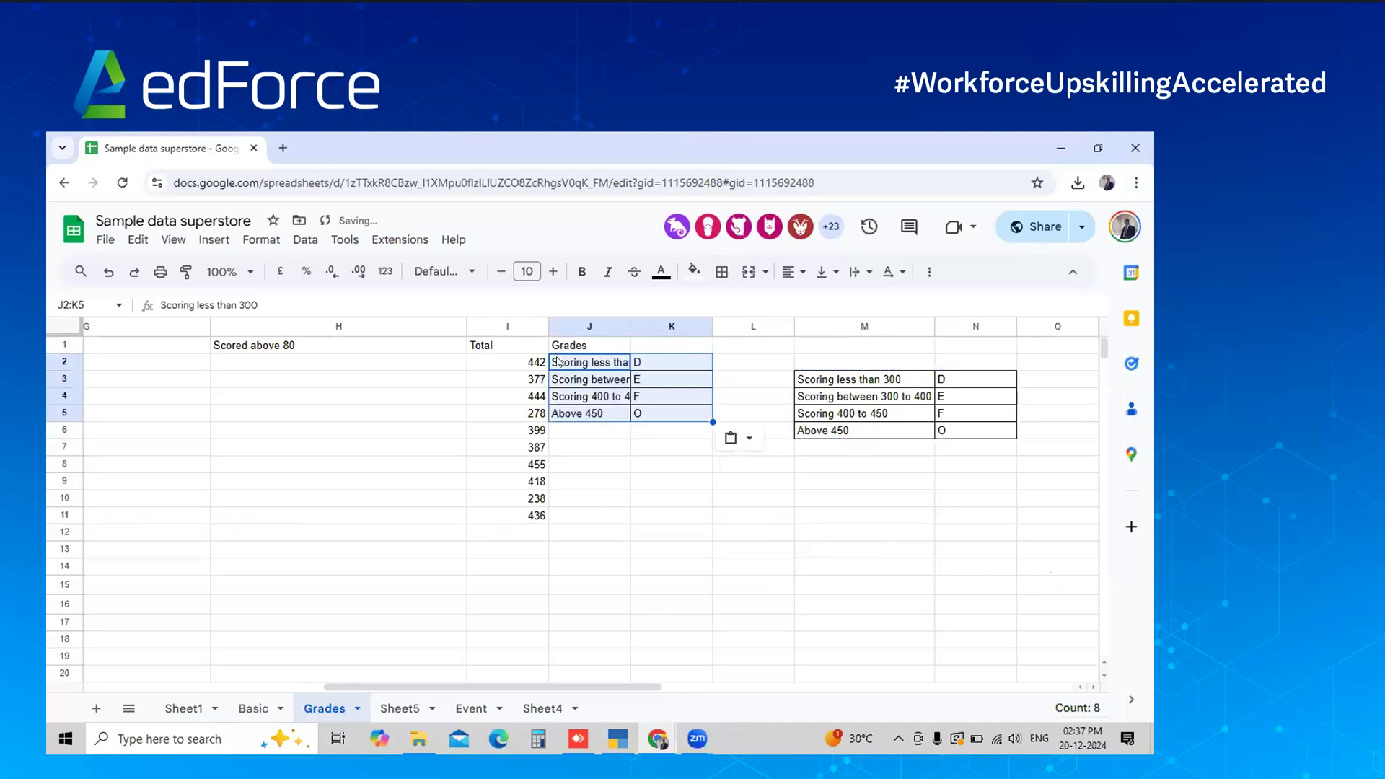
pyautogui.hotkey('ctrl', 'z')
pyautogui.hotkey('alt', 'Tab')
pyautogui.click(1050, 465)
pyautogui.hotkey('alt', 'Tab')
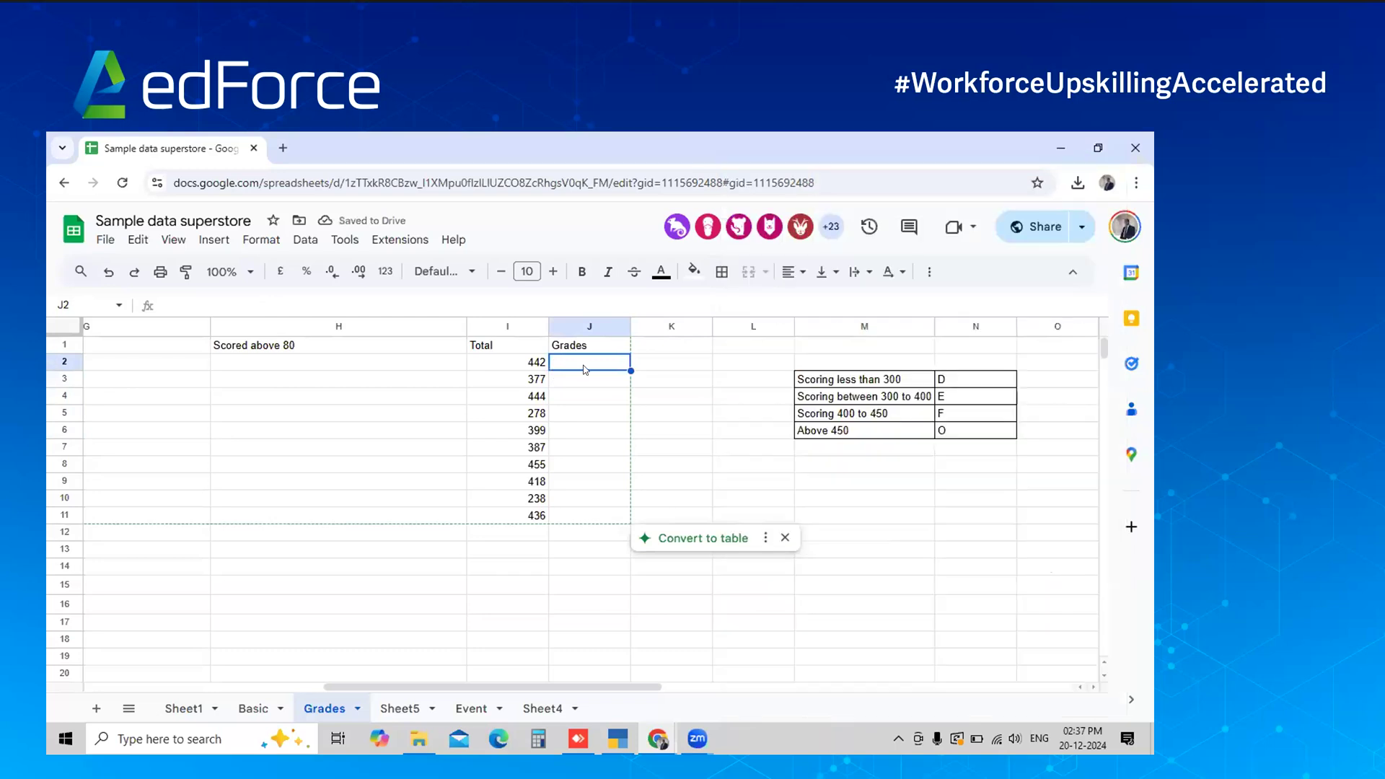
pyautogui.hotkey('ctrl', 'v')
pyautogui.hotkey('shift', 'Down')
pyautogui.hotkey('shift', 'Down')
pyautogui.hotkey('shift', 'Down')
pyautogui.hotkey('shift', 'Down')
pyautogui.hotkey('shift', 'Down')
pyautogui.hotkey('shift', 'Down')
pyautogui.hotkey('shift', 'Down')
pyautogui.hotkey('shift', 'Down')
pyautogui.hotkey('shift', 'Down')
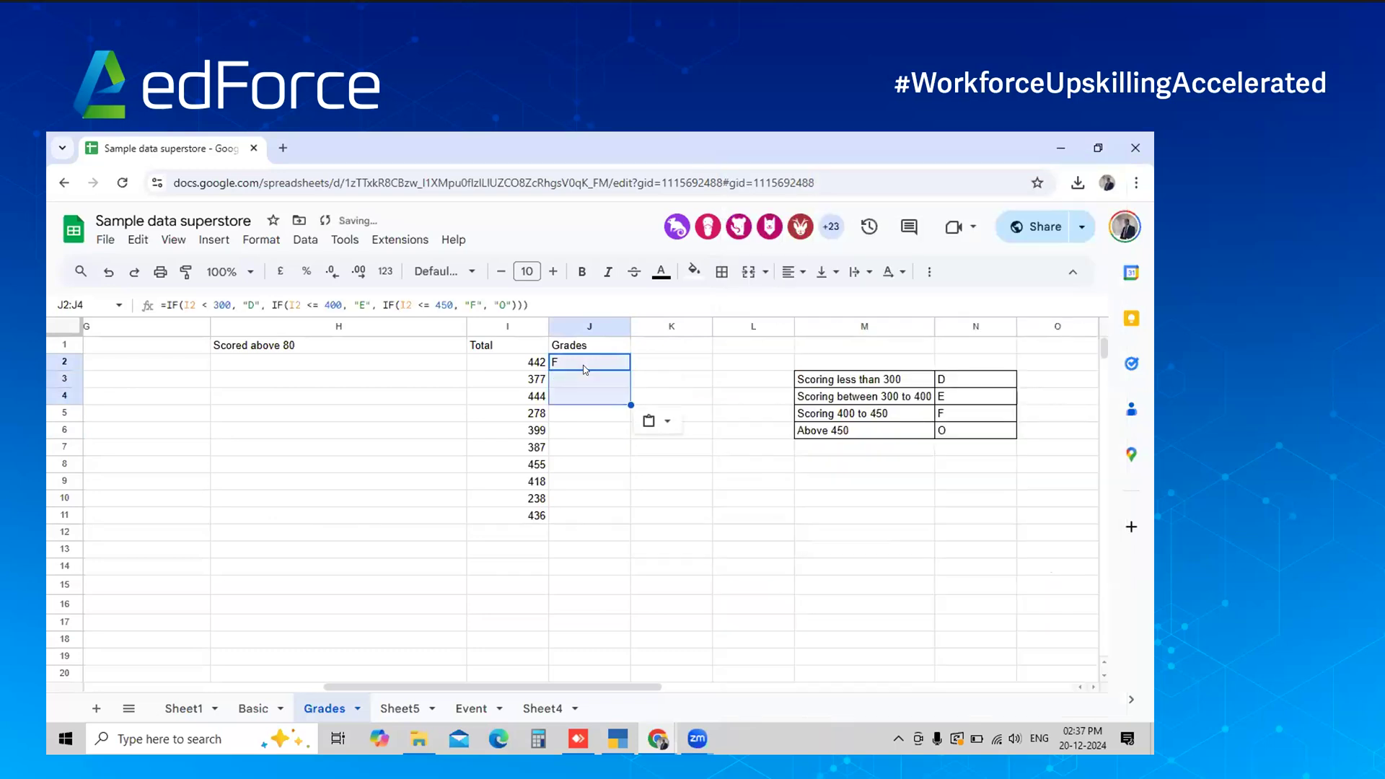
pyautogui.hotkey('ctrl', 'd')
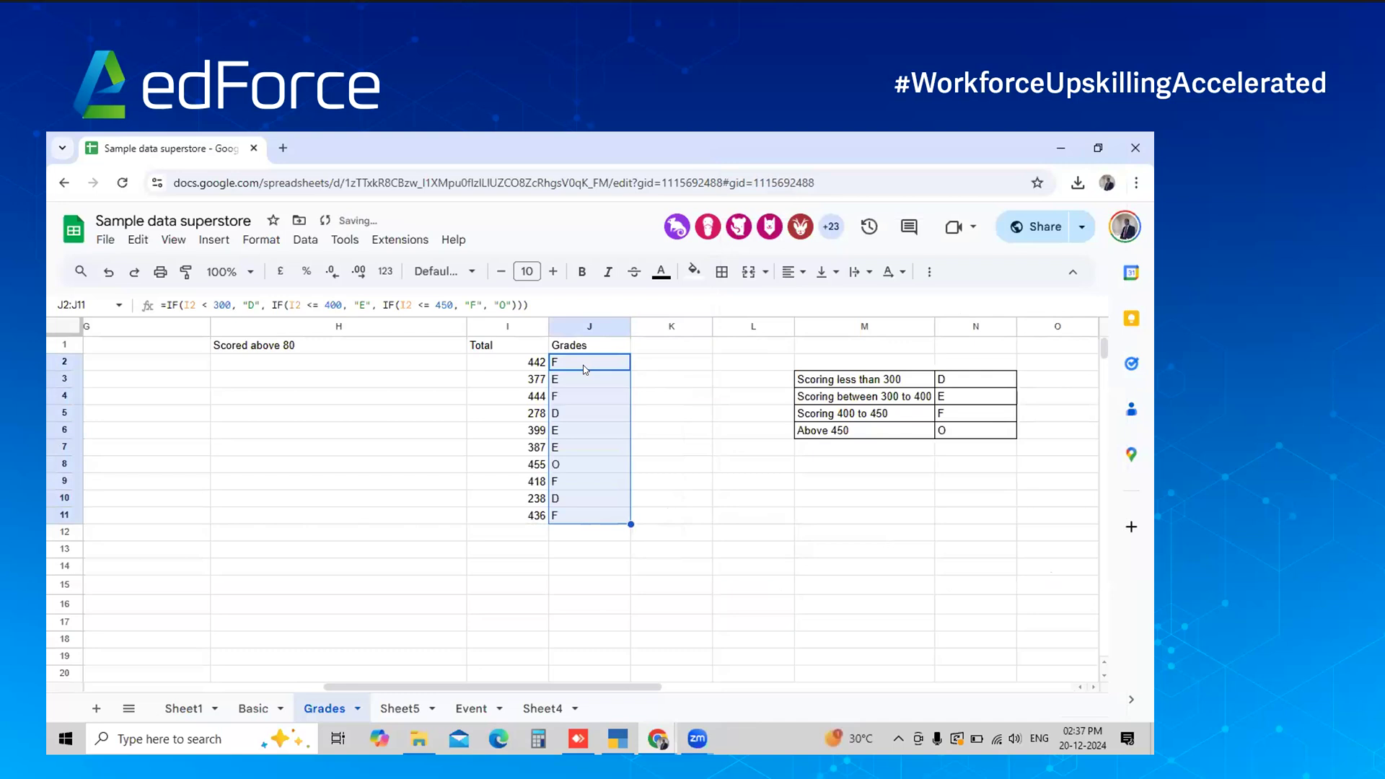
pyautogui.hotkey('alt', 'Tab')
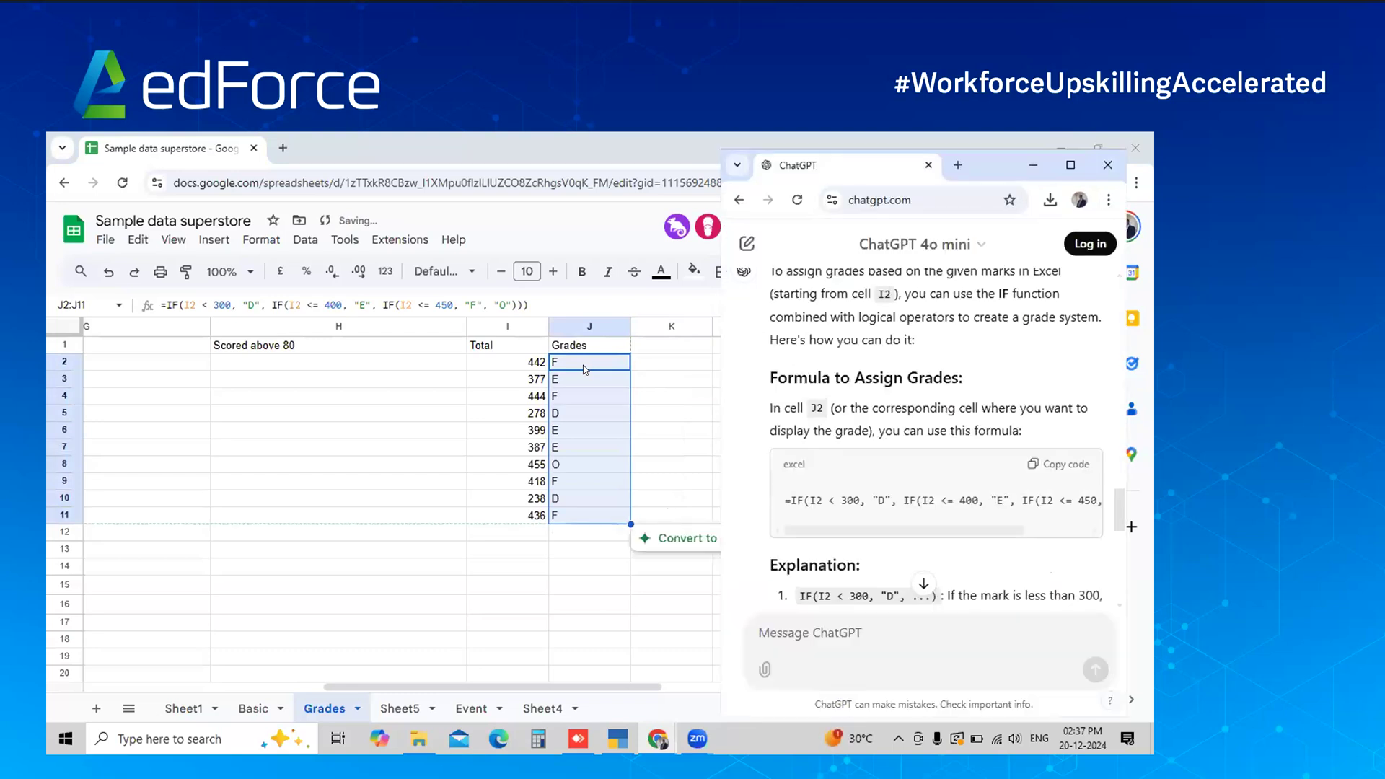
pyautogui.scroll(3, 819, 361)
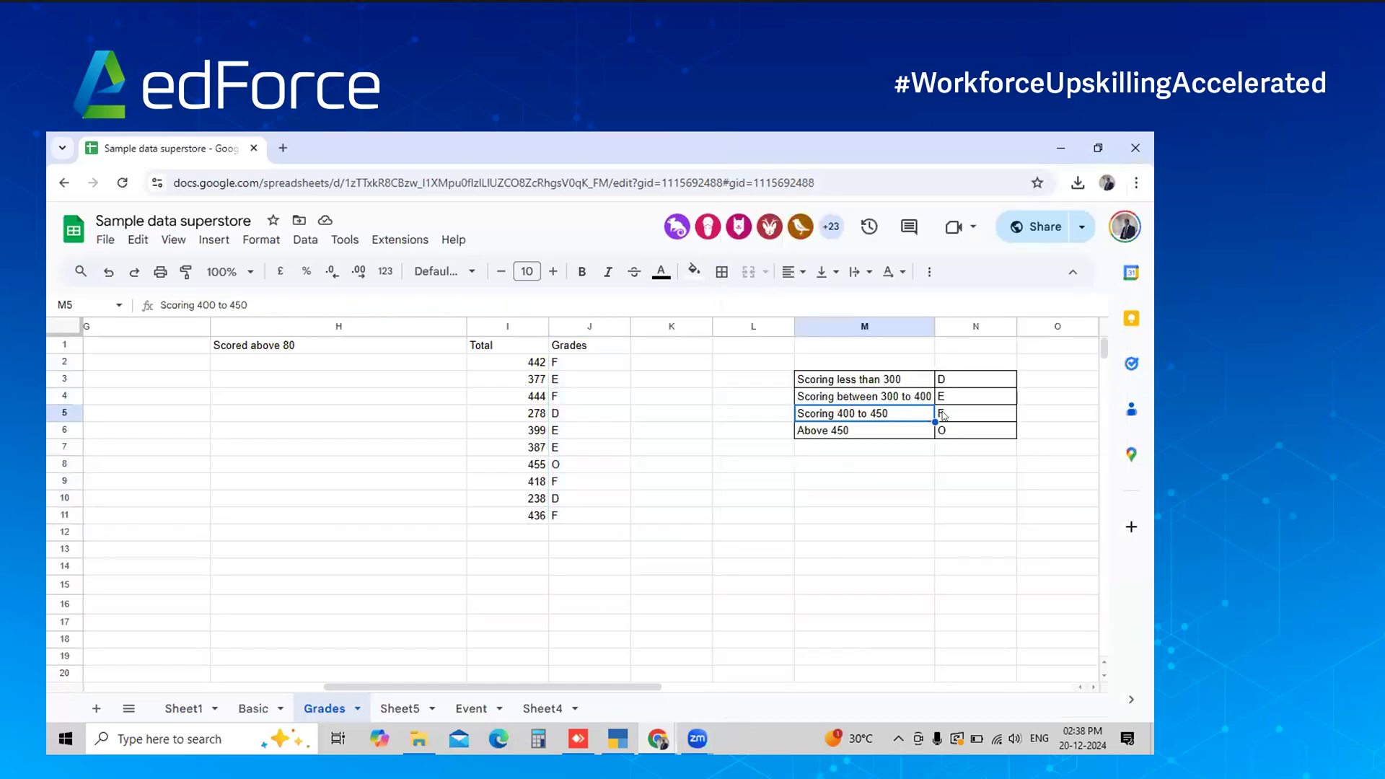
pyautogui.click(941, 415)
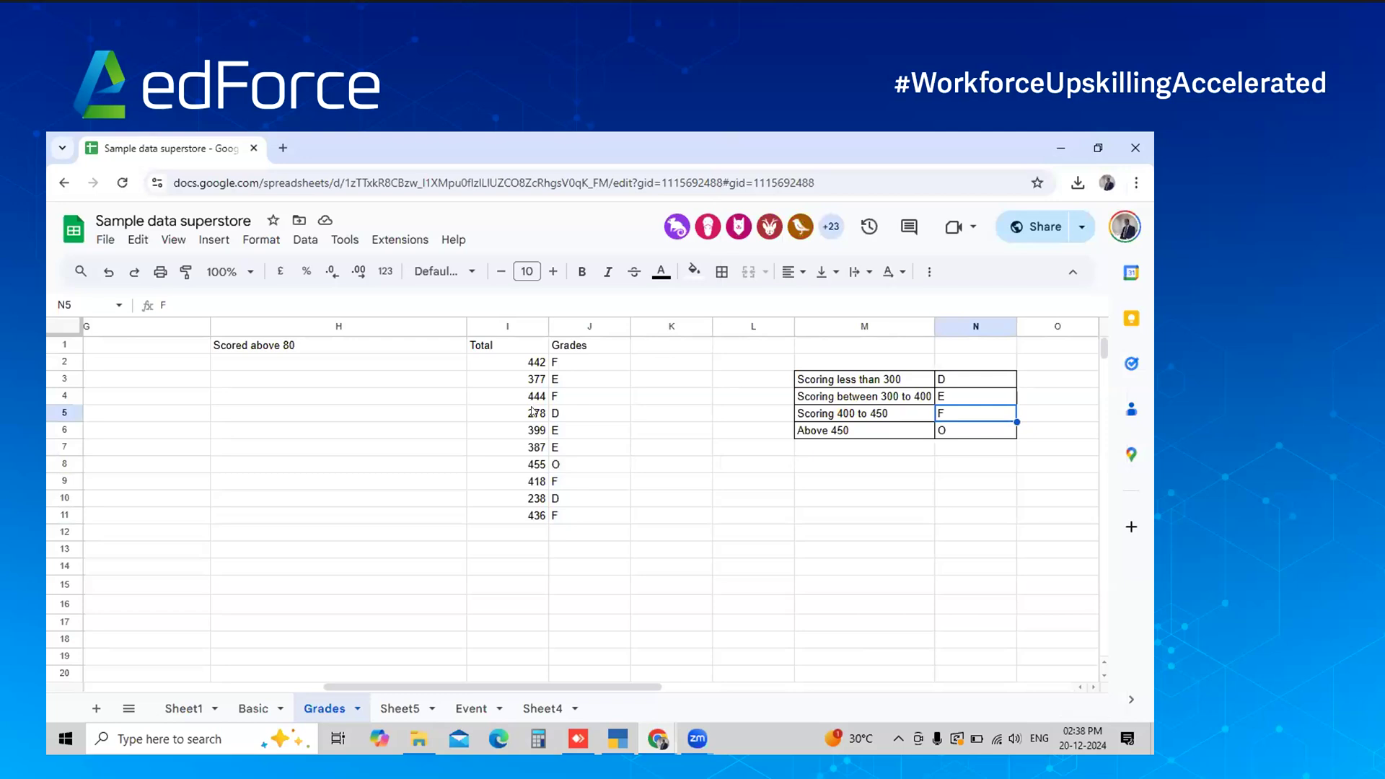
pyautogui.click(534, 411)
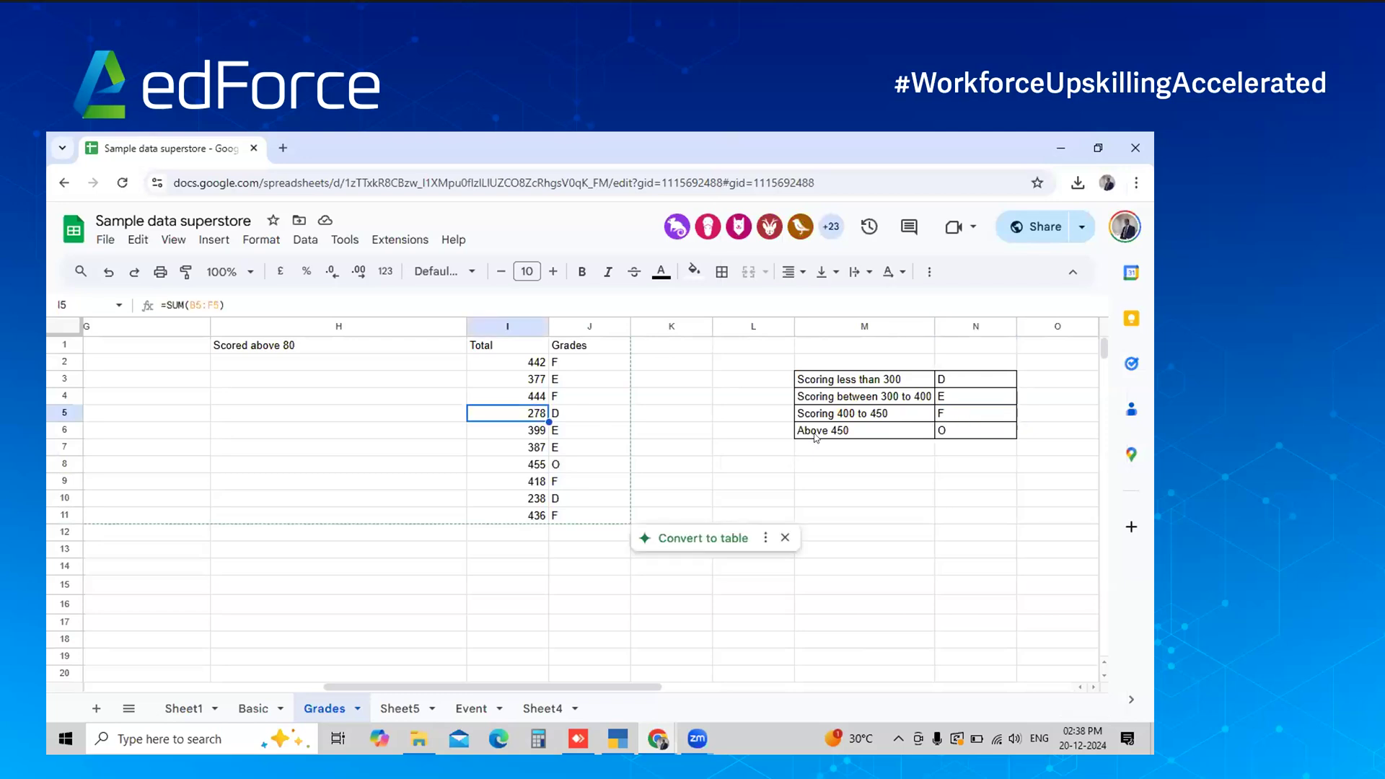
pyautogui.click(542, 470)
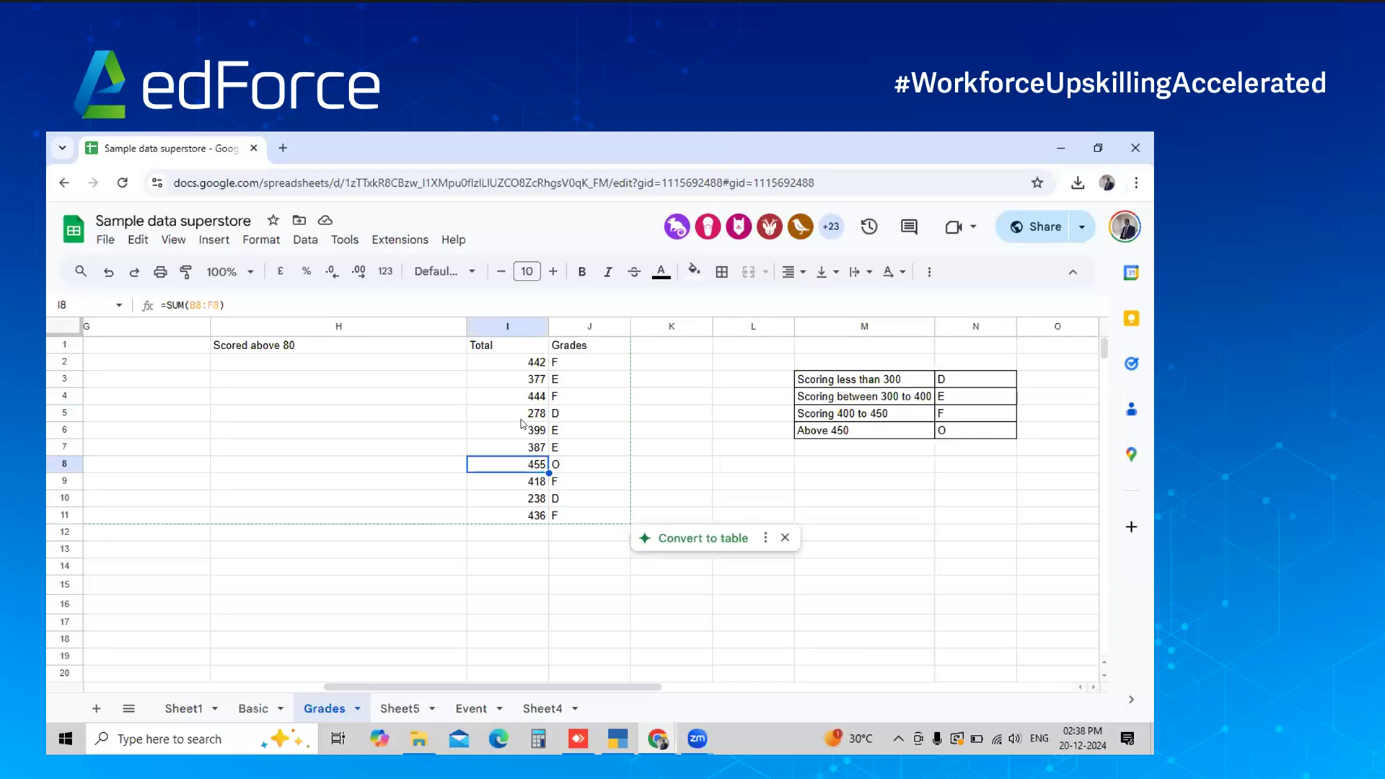
pyautogui.hotkey('alt', 'Tab')
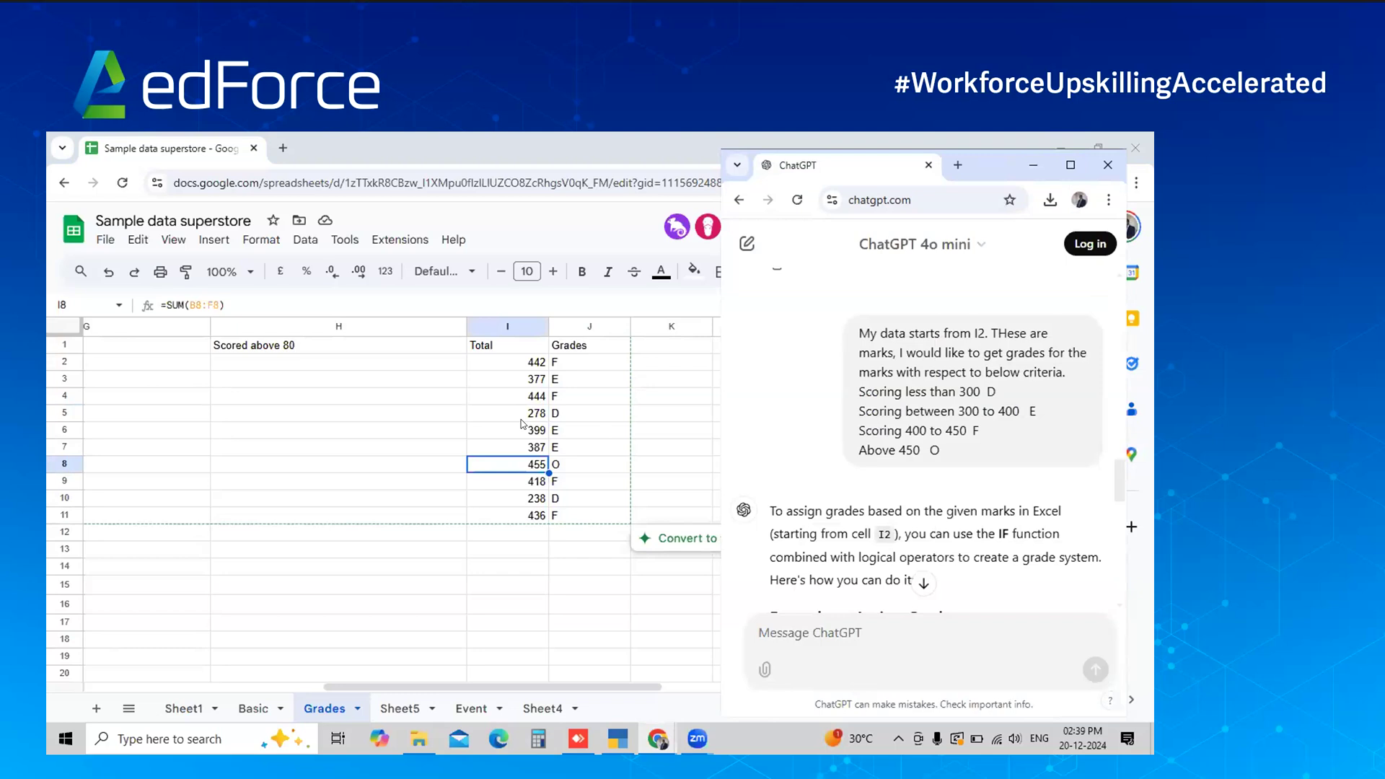
pyautogui.click(521, 419)
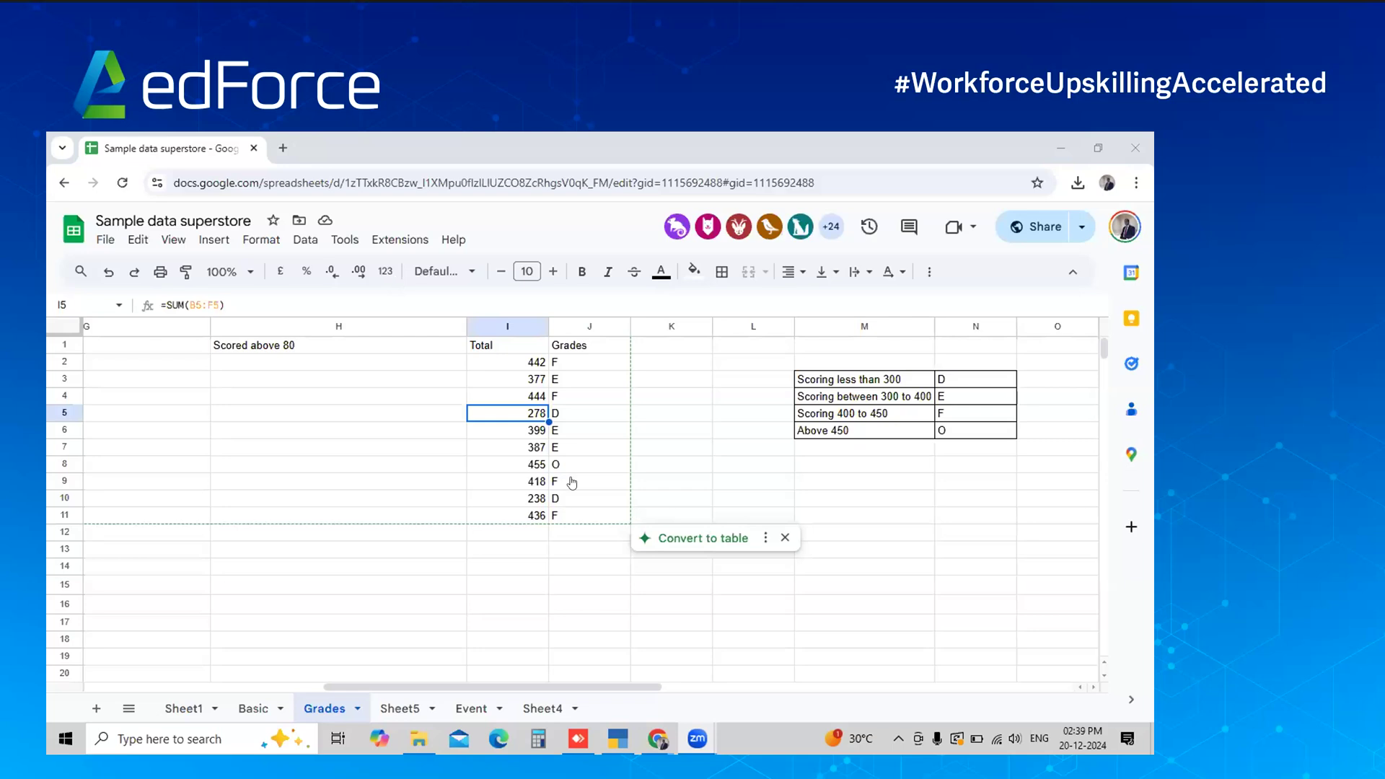
# Review the Grades table: student names, subject headers, the below-50 column and the results row
pyautogui.press('Down')
pyautogui.press('Down')
pyautogui.press('Down')
pyautogui.press('Down')
pyautogui.press('Left')
pyautogui.press('Left')
pyautogui.press('Left')
pyautogui.press('Left')
pyautogui.press('Left')
pyautogui.press('Left')
pyautogui.press('Left')
pyautogui.press('Left')
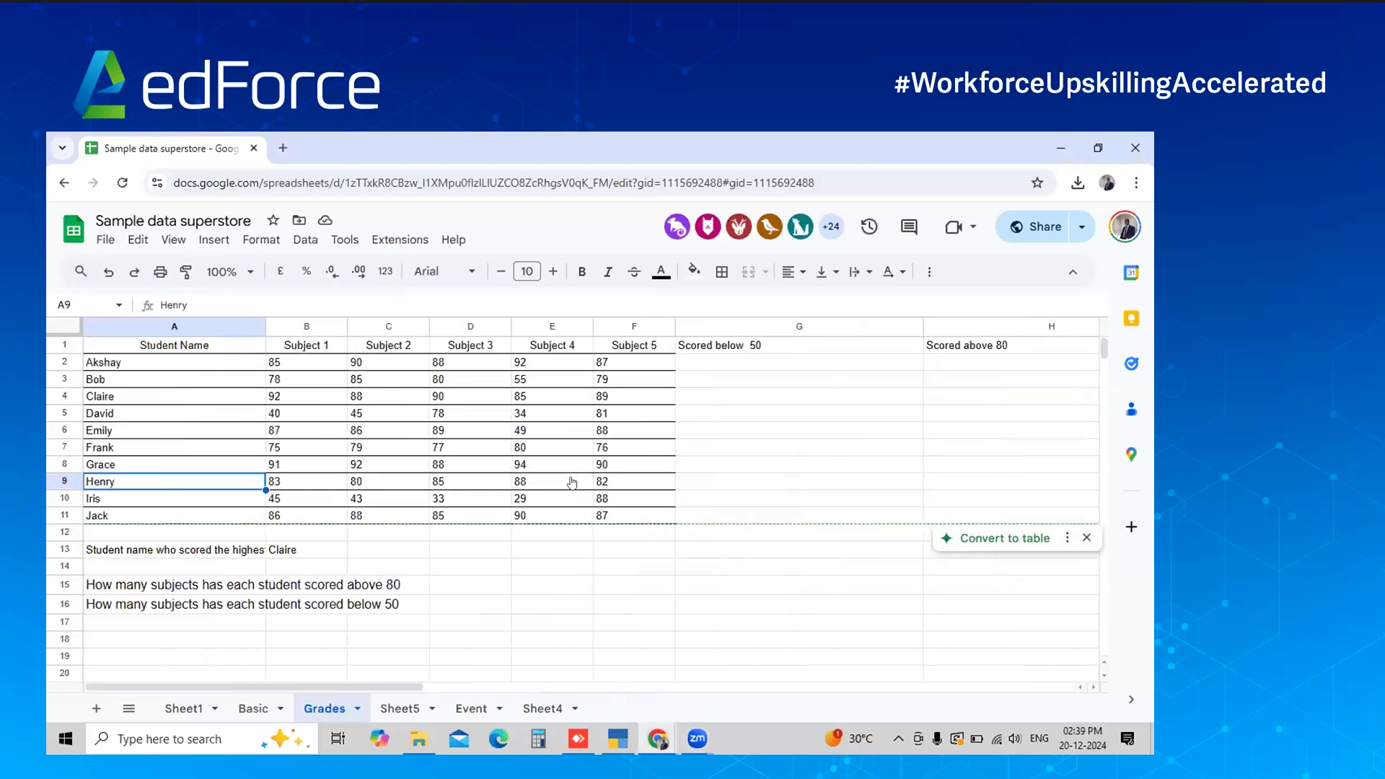
pyautogui.press('Right')
pyautogui.press('Right')
pyautogui.press('Right')
pyautogui.press('Right')
pyautogui.press('Right')
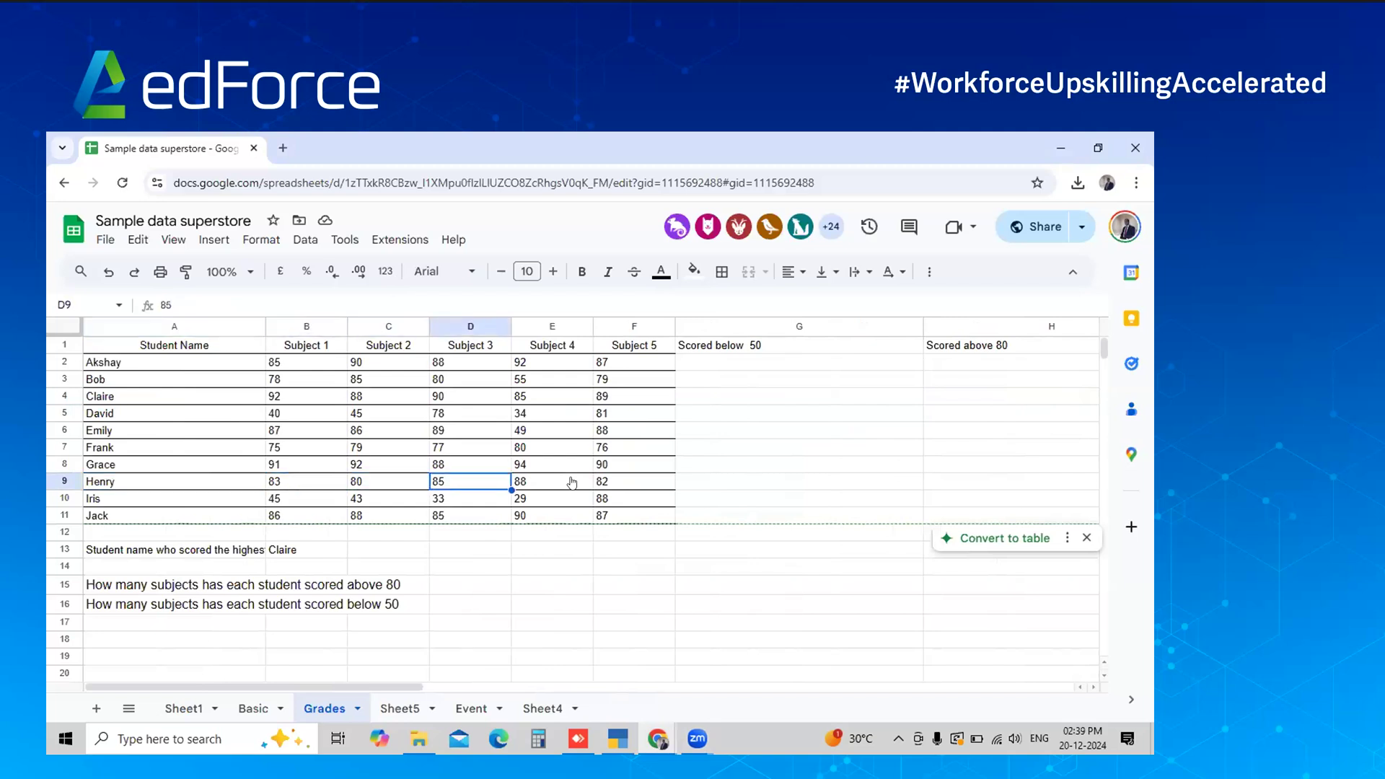
pyautogui.press('Right')
pyautogui.press('Up')
pyautogui.press('Up')
pyautogui.press('Up')
pyautogui.press('Up')
pyautogui.press('Up')
pyautogui.press('Down')
pyautogui.press('Down')
pyautogui.press('Down')
pyautogui.press('Down')
pyautogui.press('Down')
pyautogui.press('Down')
pyautogui.press('Down')
pyautogui.press('Left')
pyautogui.press('Left')
pyautogui.press('Left')
pyautogui.press('Left')
pyautogui.press('Left')
pyautogui.press('Left')
pyautogui.press('Up')
pyautogui.hotkey('ctrl', 'Up')
pyautogui.press('Down')
pyautogui.press('Down')
pyautogui.press('Down')
pyautogui.press('Down')
pyautogui.press('Down')
pyautogui.press('Down')
pyautogui.press('Down')
pyautogui.press('Down')
pyautogui.press('Down')
pyautogui.press('Down')
pyautogui.press('Down')
pyautogui.press('Down')
pyautogui.press('Down')
pyautogui.press('Down')
pyautogui.press('Down')
pyautogui.press('Up')
pyautogui.press('Up')
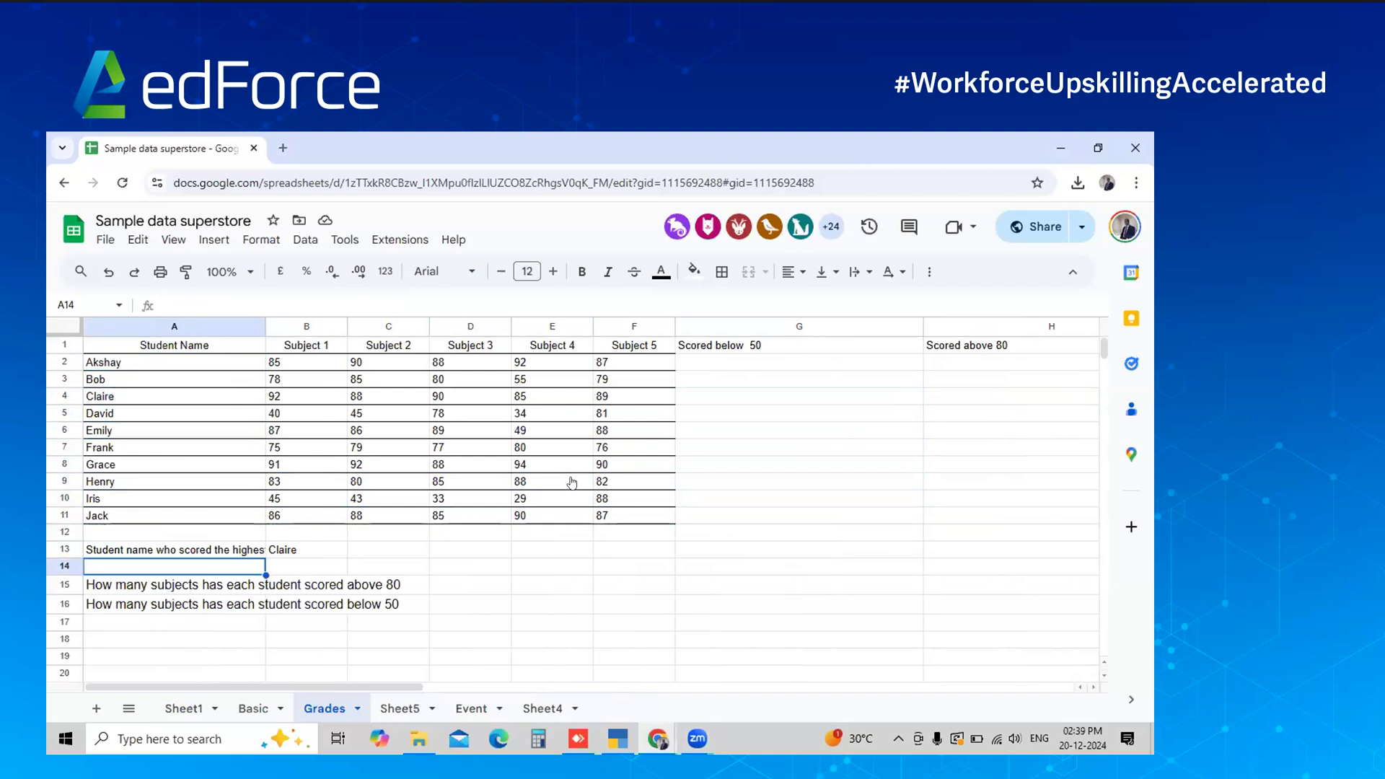
pyautogui.hotkey('ctrl', 'Up')
pyautogui.hotkey('ctrl', 'Up')
pyautogui.hotkey('ctrl', 'Up')
pyautogui.press('Right')
pyautogui.press('Right')
pyautogui.press('Right')
pyautogui.press('Right')
pyautogui.press('Right')
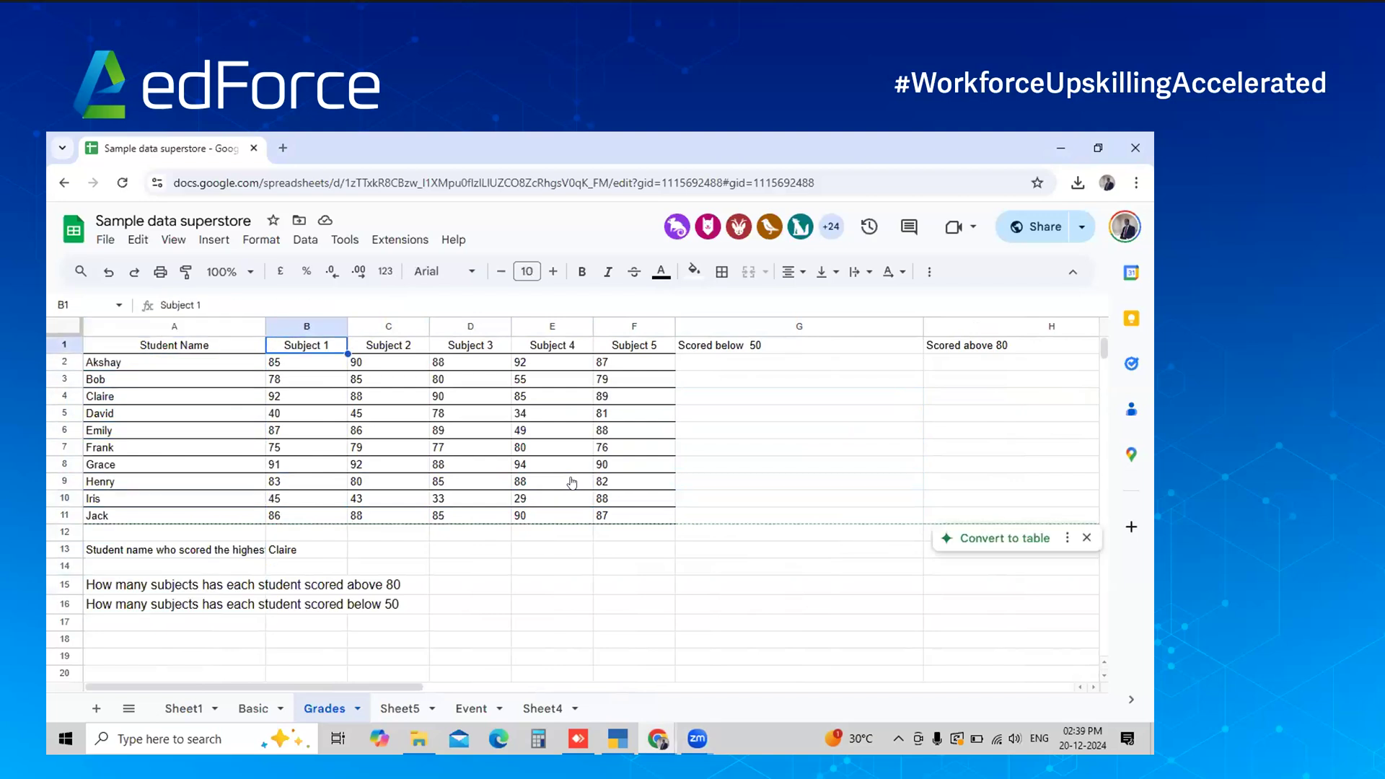
pyautogui.press('Left')
pyautogui.press('Left')
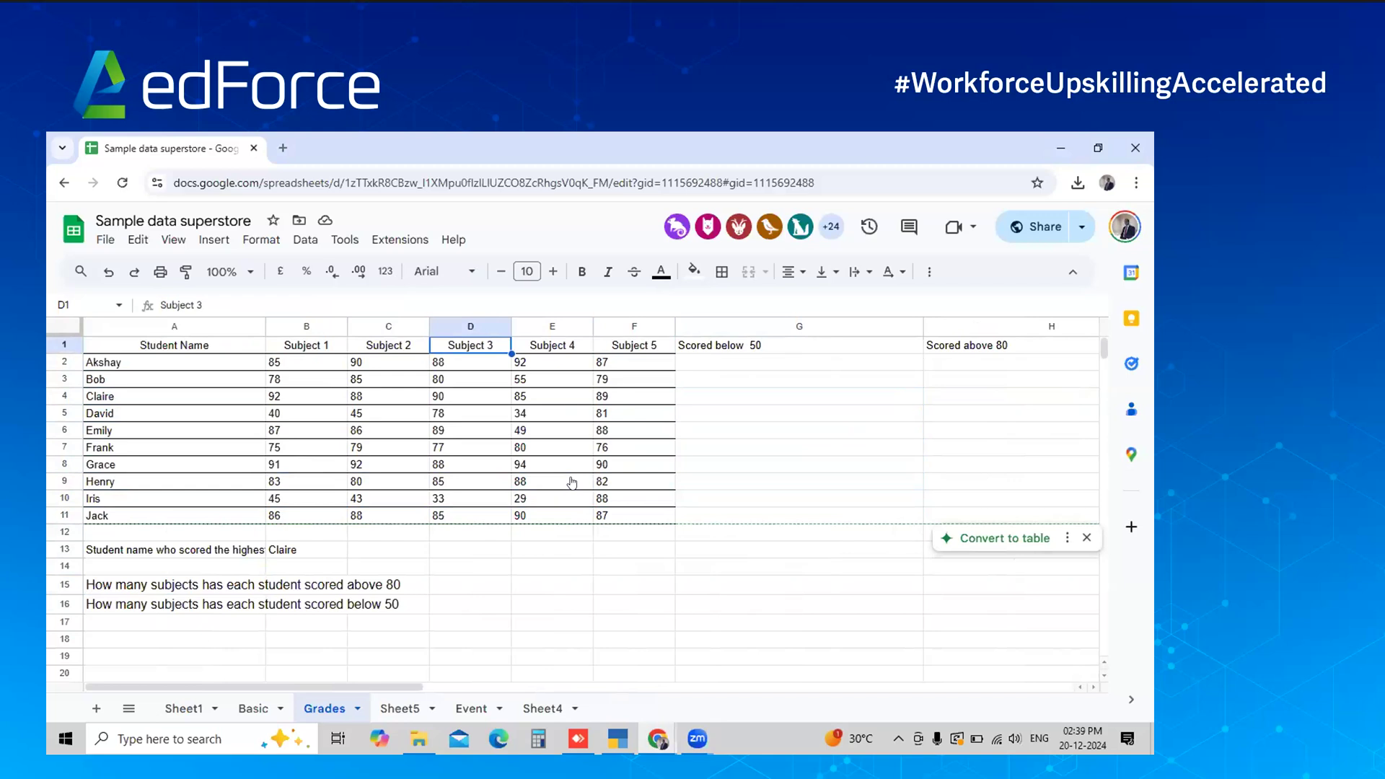
pyautogui.press('Down')
pyautogui.press('Down')
pyautogui.hotkey('ctrl', 'Down')
pyautogui.press('Down')
pyautogui.press('Down')
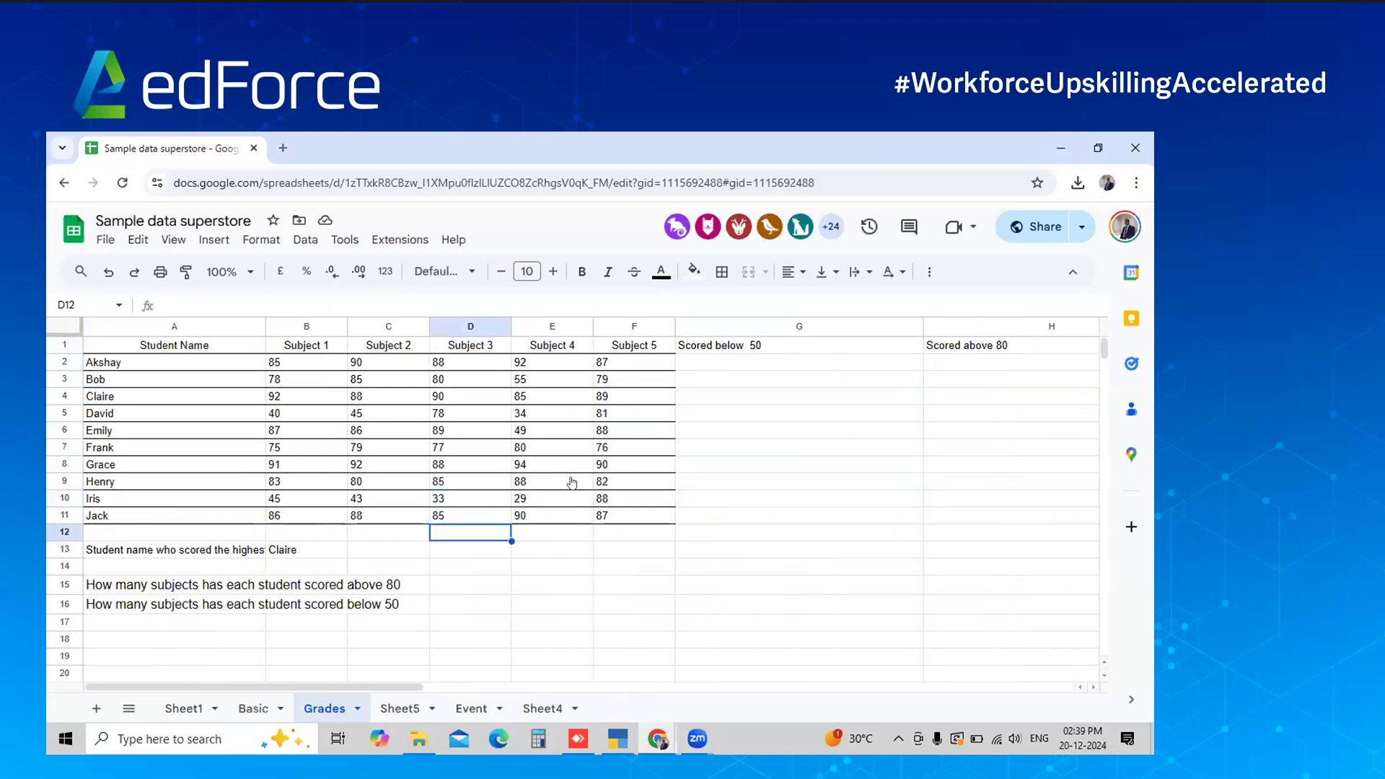
pyautogui.press('Left')
pyautogui.press('Left')
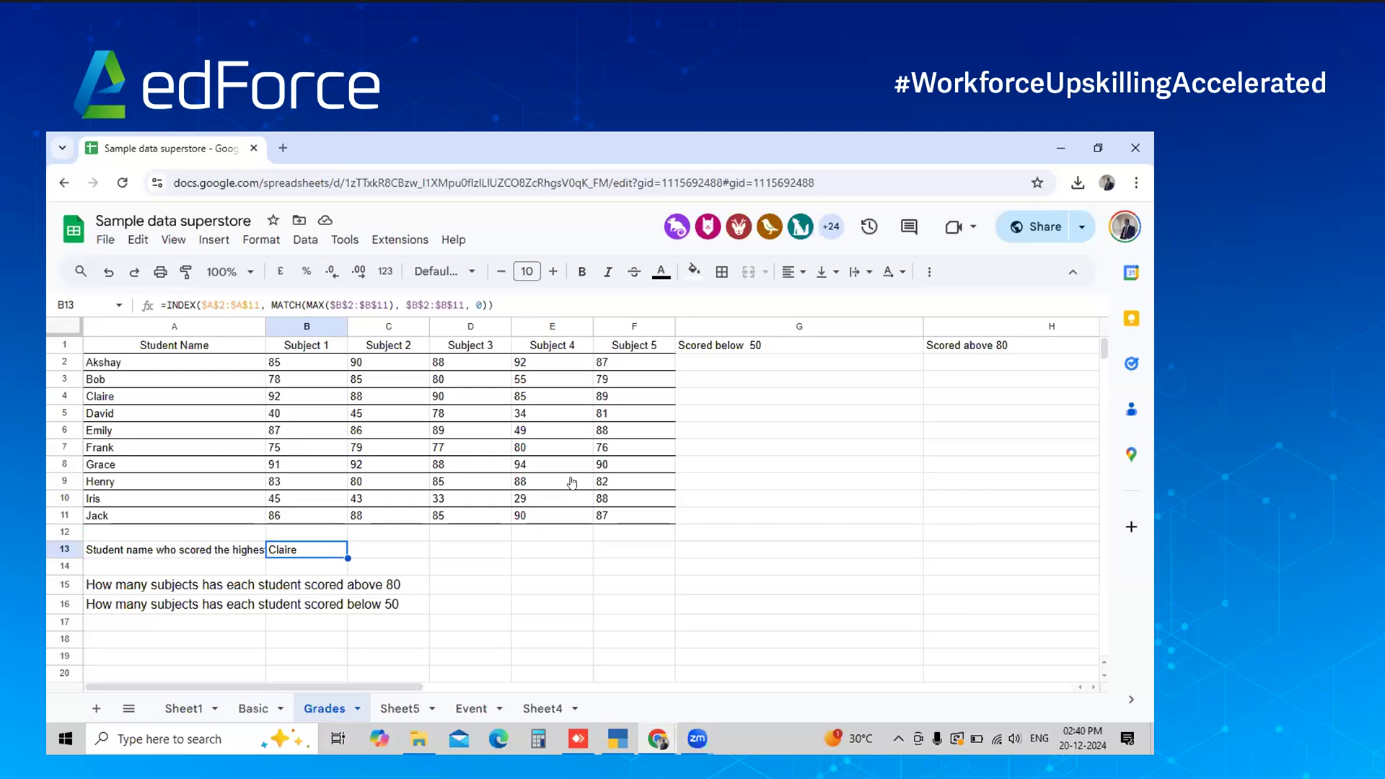
# Enter Grace in C13 as the Subject 2 top scorer and check her mark of 92
pyautogui.press('Right')
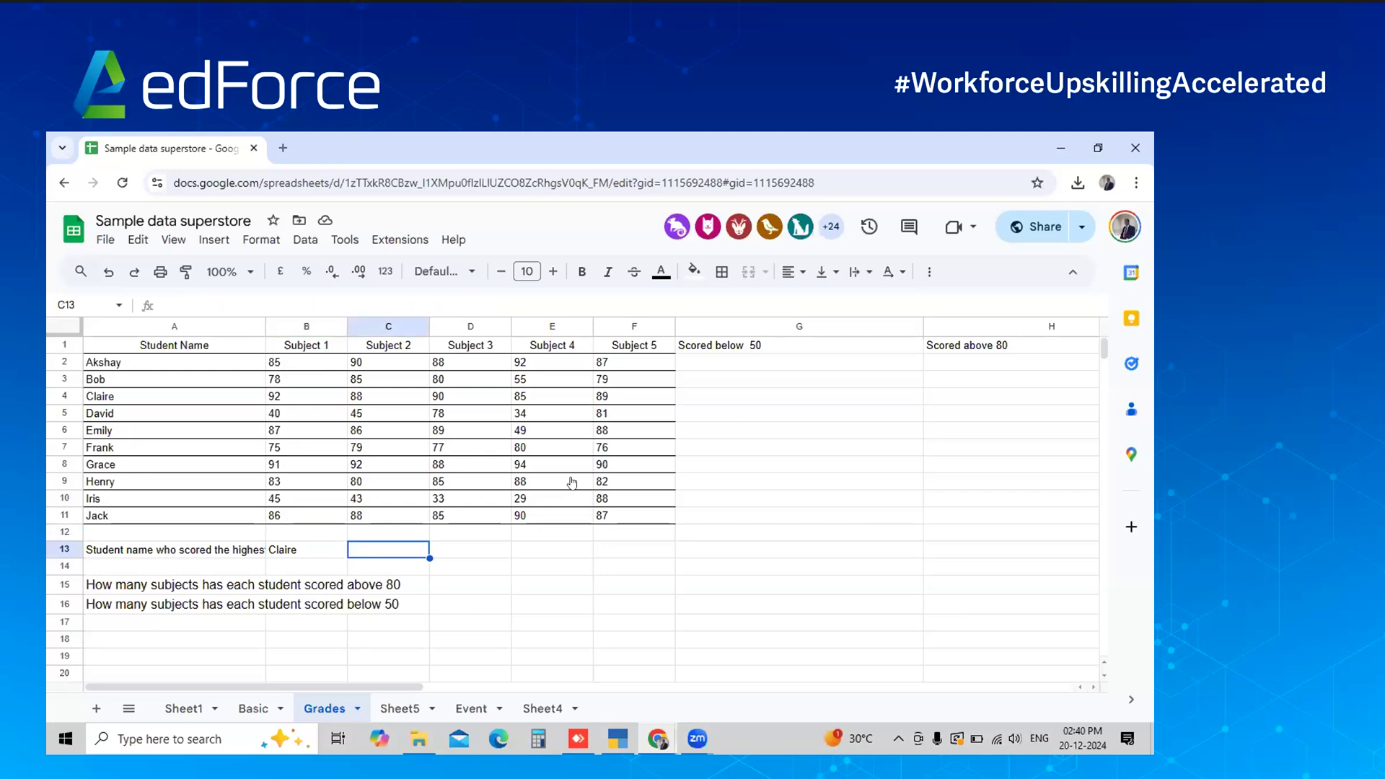
pyautogui.write('Grace')
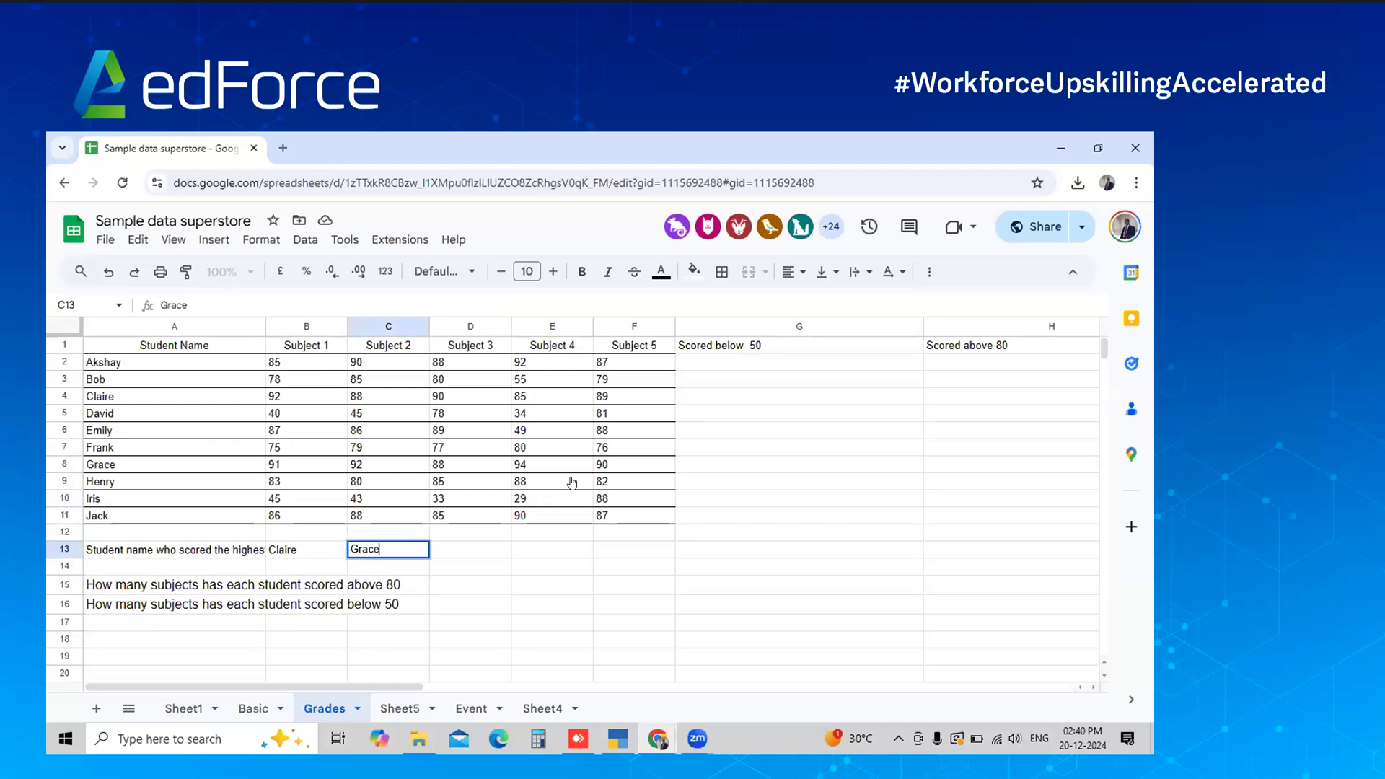
pyautogui.press('Left')
pyautogui.press('Up')
pyautogui.press('Up')
pyautogui.press('Up')
pyautogui.press('Up')
pyautogui.press('Up')
pyautogui.press('Up')
pyautogui.press('Up')
pyautogui.press('Up')
pyautogui.press('Up')
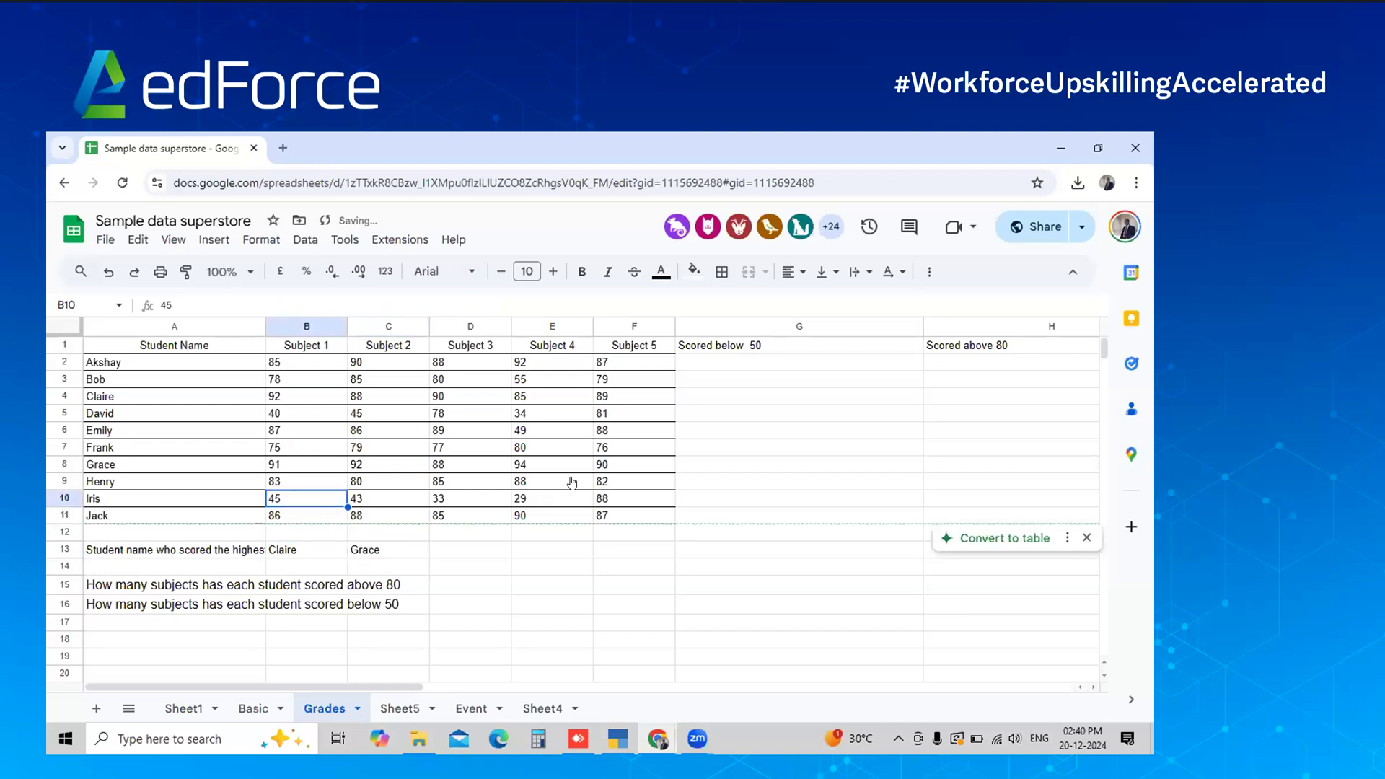
pyautogui.press('Right')
pyautogui.press('Down')
pyautogui.press('Down')
pyautogui.press('Down')
pyautogui.press('Down')
pyautogui.press('Down')
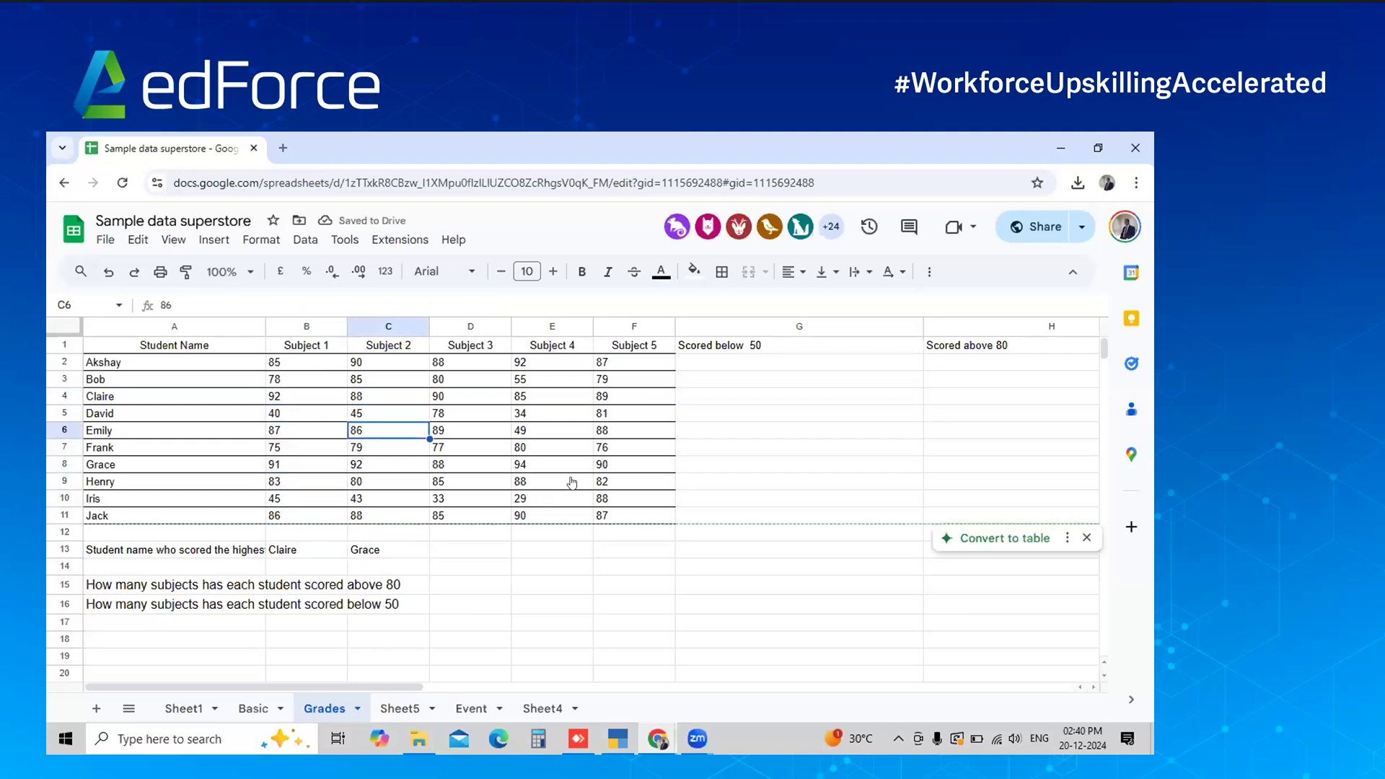
pyautogui.press('Up')
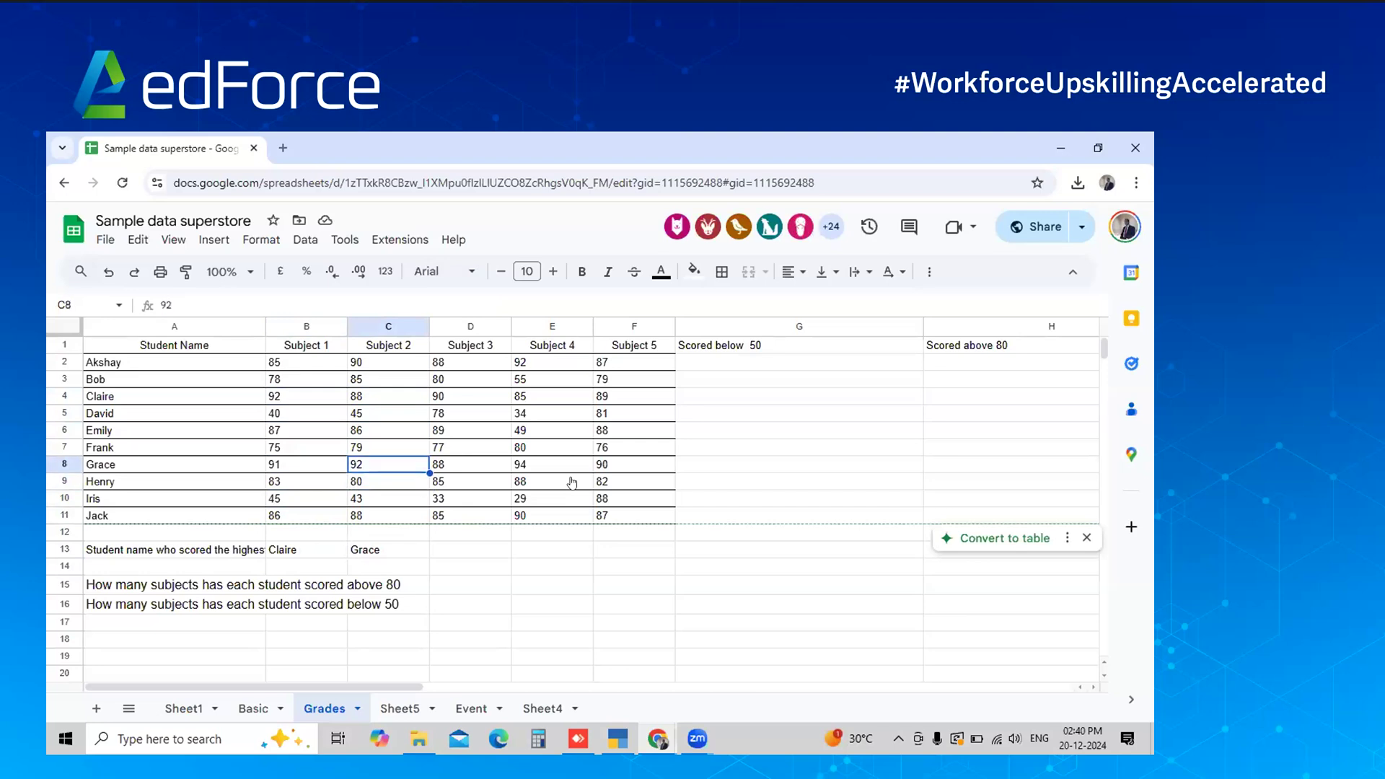
pyautogui.click(361, 567)
pyautogui.click(359, 537)
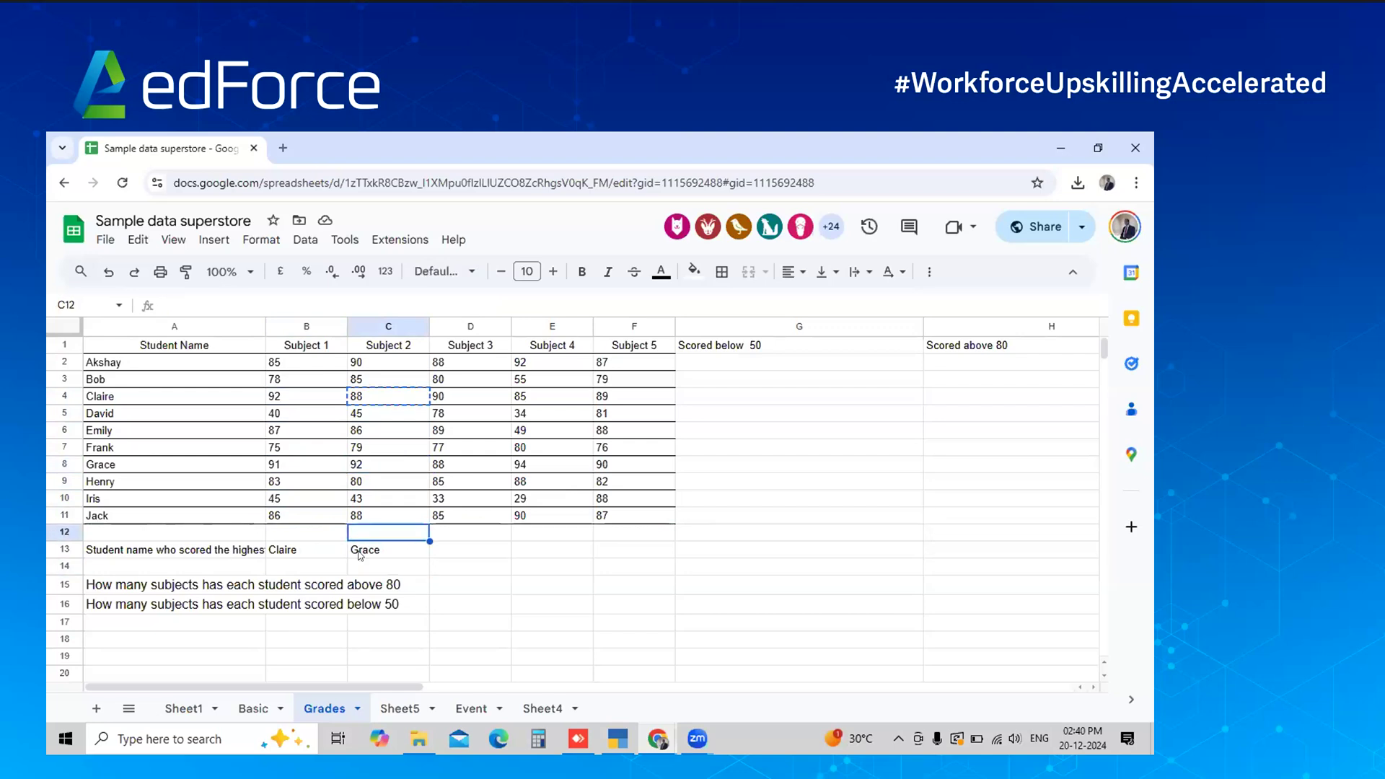
pyautogui.click(359, 553)
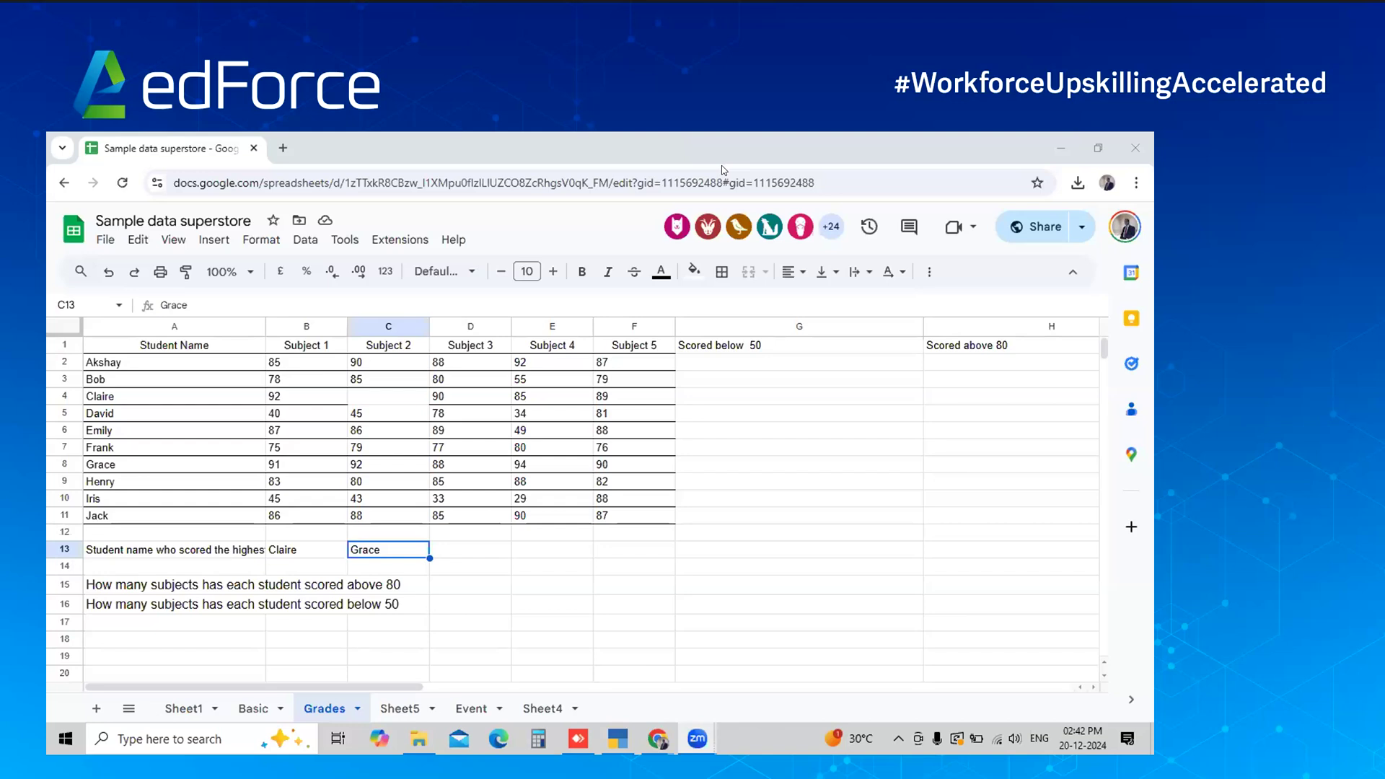
pyautogui.click(1138, 183)
# Open an incognito Chrome window, narrow it to the right of the sheet, and load chatgpt.com
pyautogui.click(1010, 307)
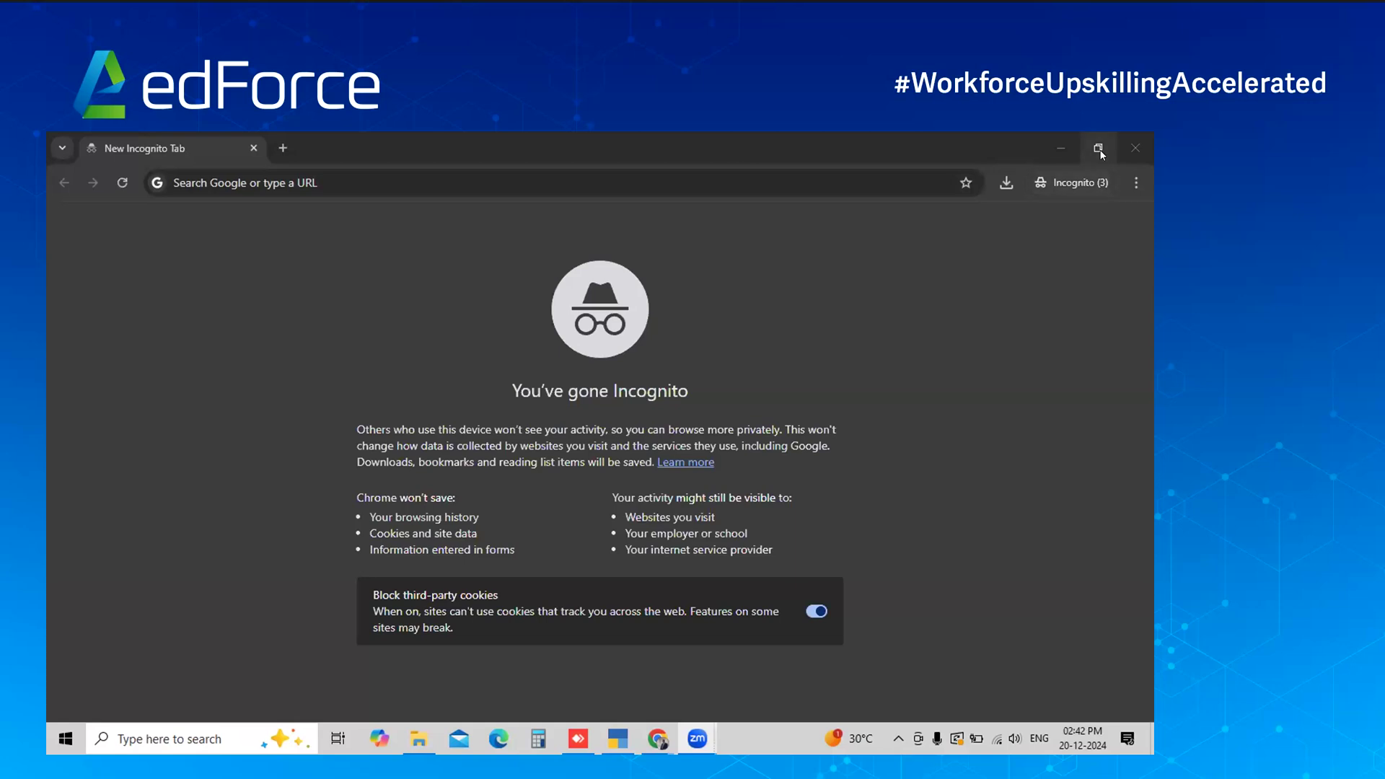
pyautogui.click(1098, 148)
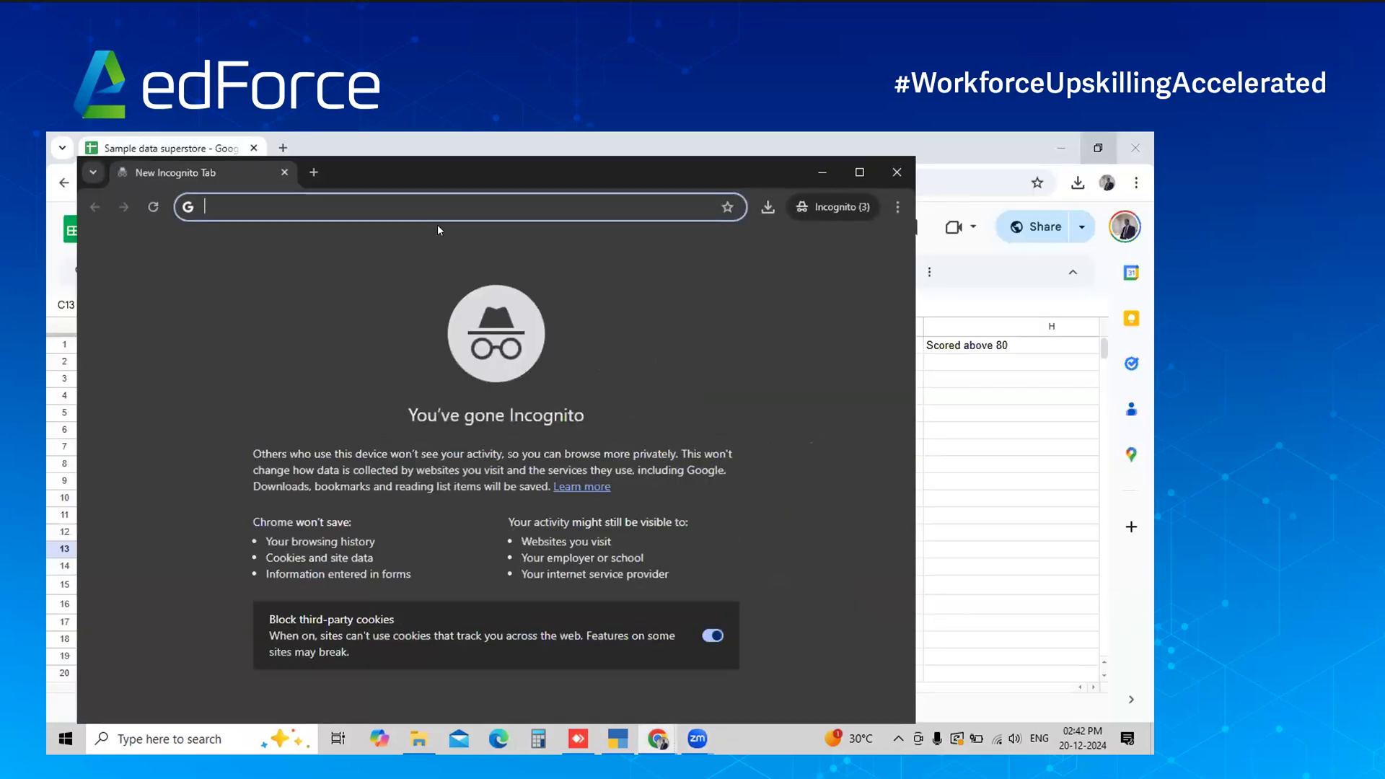
pyautogui.moveTo(499, 160); pyautogui.dragTo(389, 299)
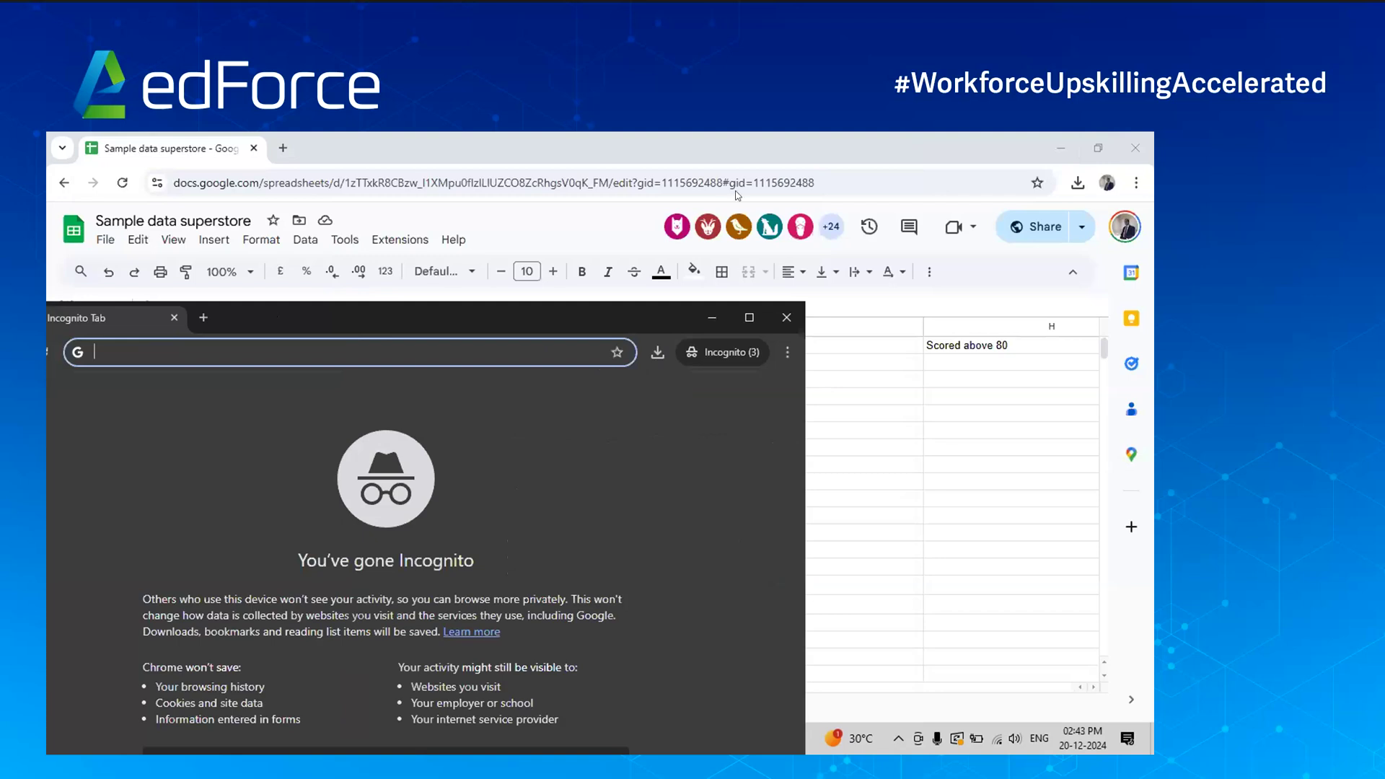
pyautogui.moveTo(372, 318); pyautogui.dragTo(734, 190)
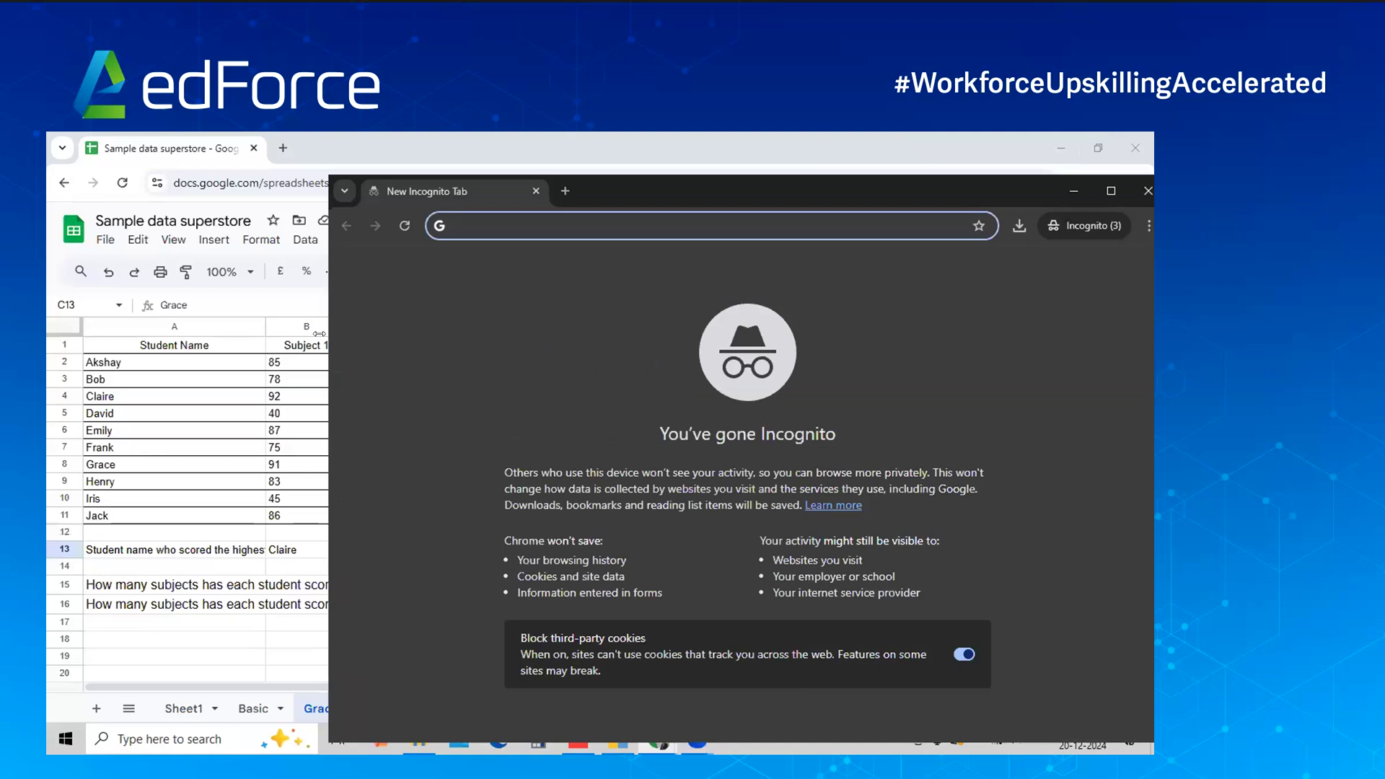
pyautogui.moveTo(319, 334); pyautogui.dragTo(901, 260)
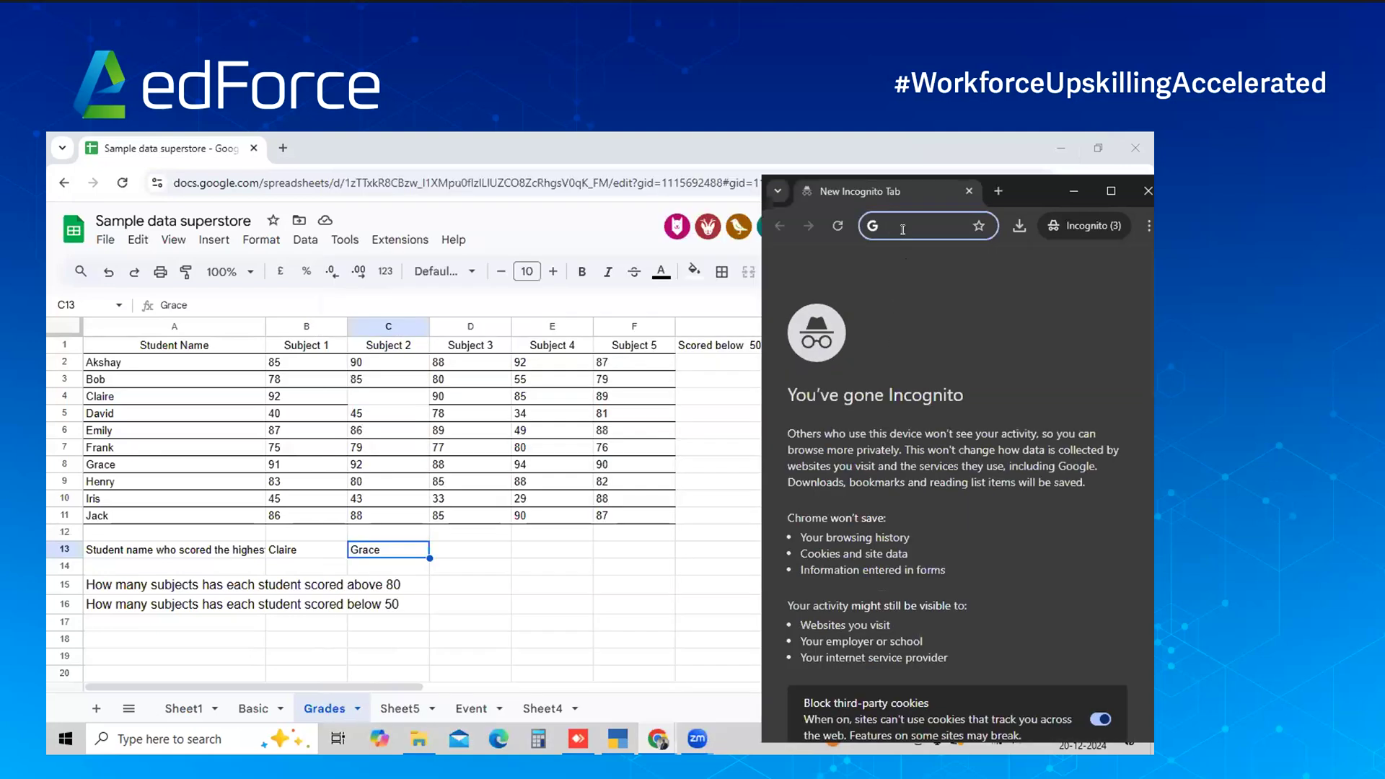
pyautogui.write('chatgpt.com')
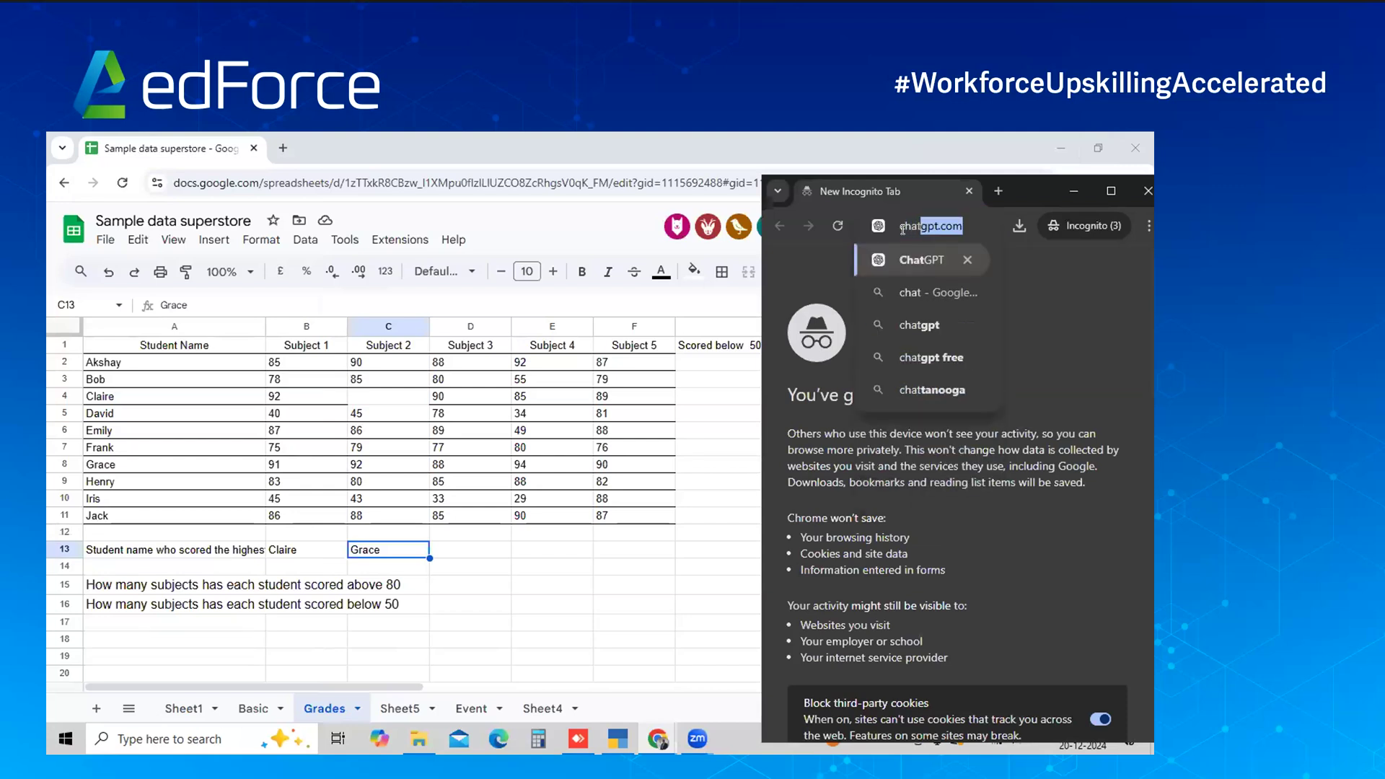
pyautogui.press('Return')
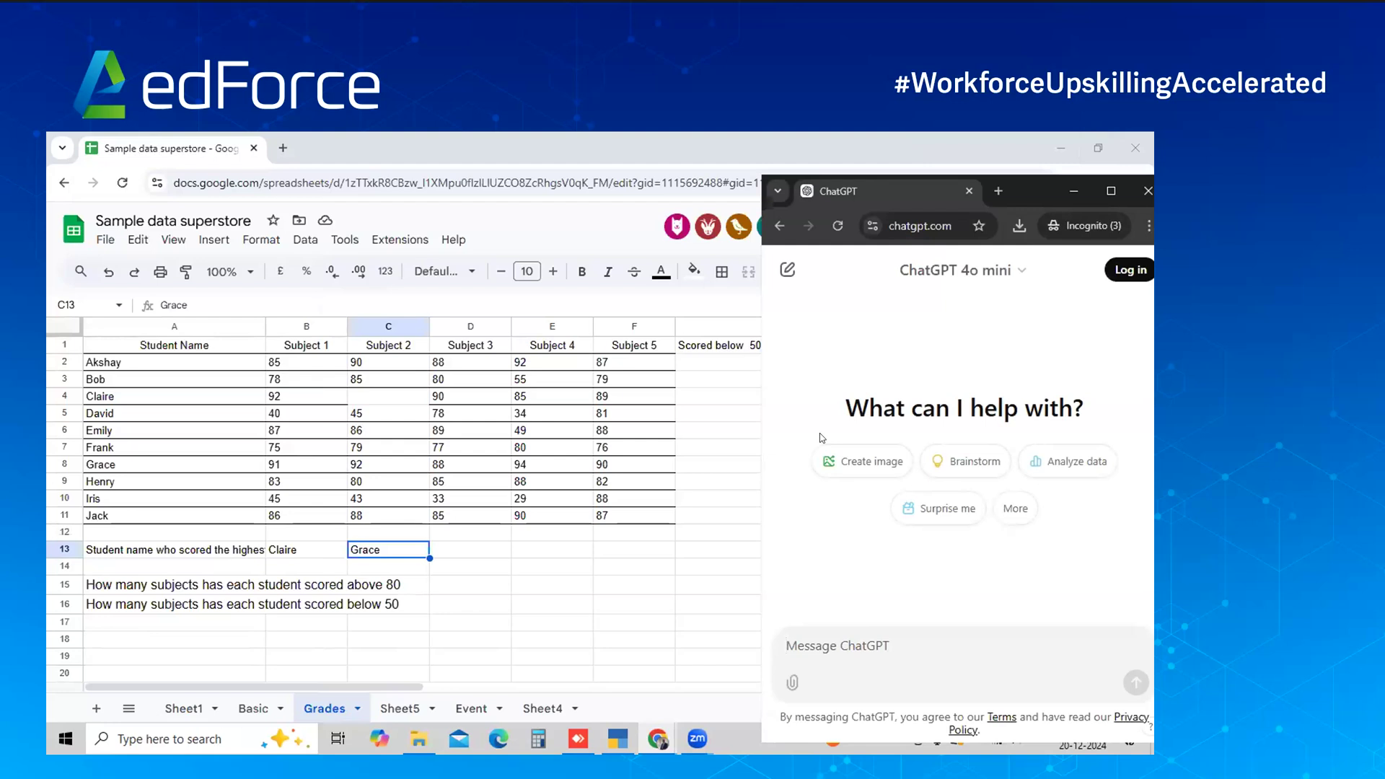
# Describe the data in ChatGPT: student names in A2:A11 and marks in columns B to F
pyautogui.write('Ihave a ')
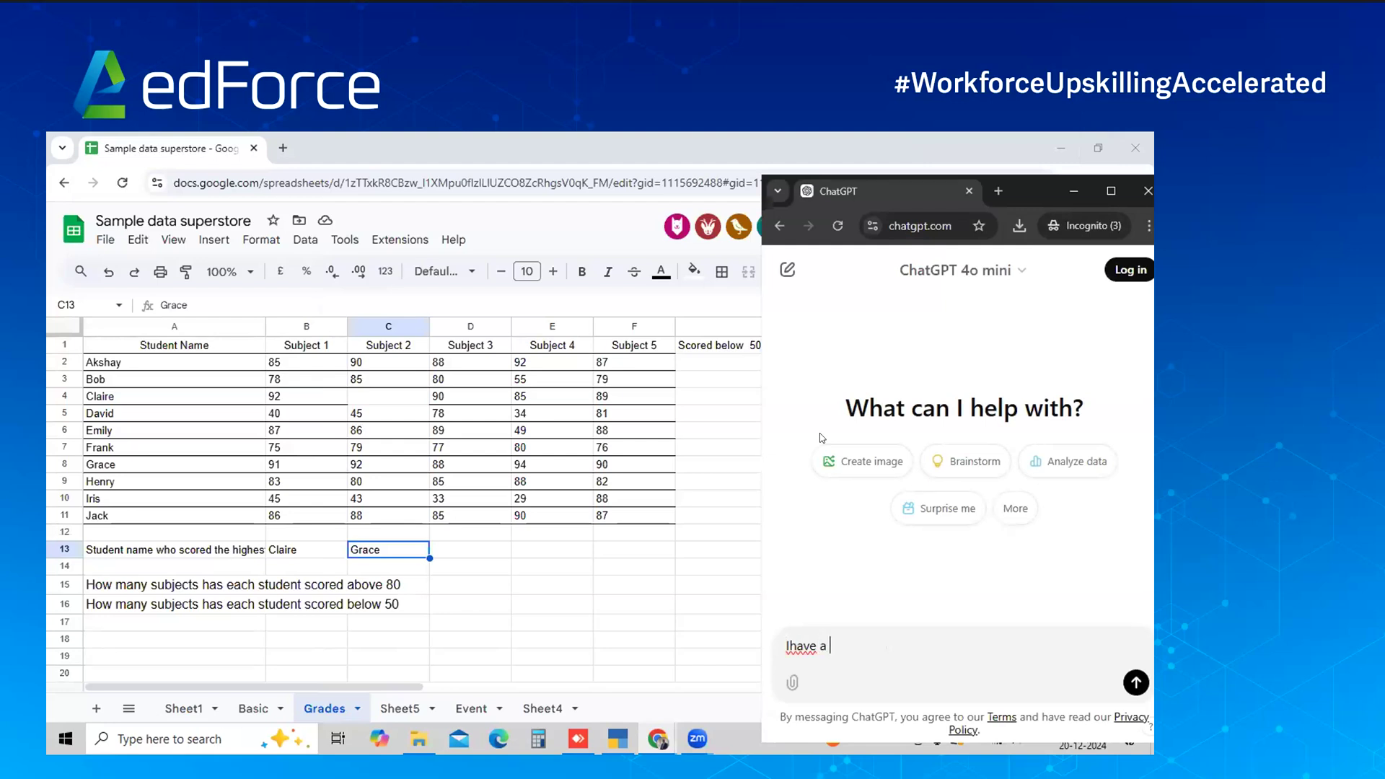
pyautogui.write('data ofs')
pyautogui.press('BackSpace')
pyautogui.write('s')
pyautogui.write('tudent name from A')
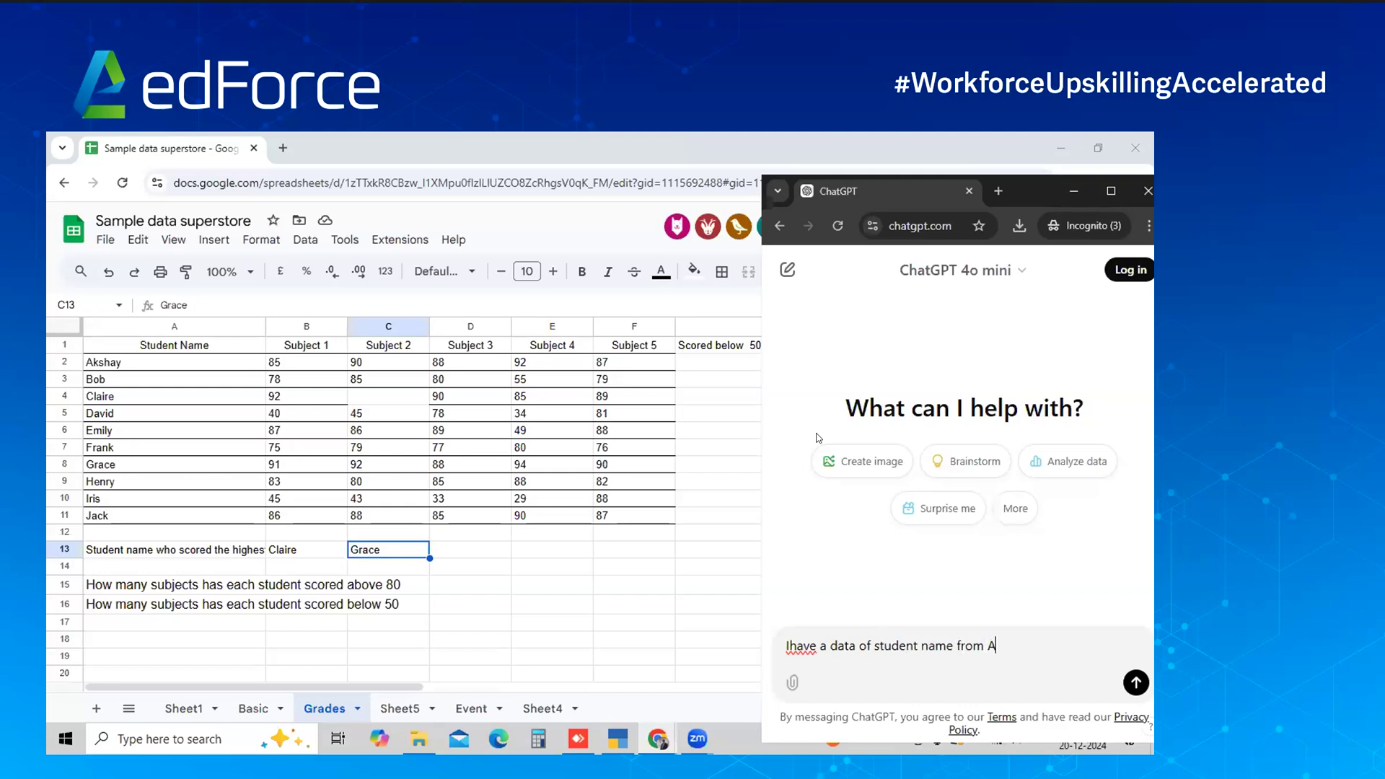
pyautogui.write('2:A11. I h')
pyautogui.press('BackSpace')
pyautogui.write('need')
pyautogui.press('BackSpace')
pyautogui.press('BackSpace')
pyautogui.press('BackSpace')
pyautogui.press('BackSpace')
pyautogui.press('BackSpace')
pyautogui.write('have a data of mar')
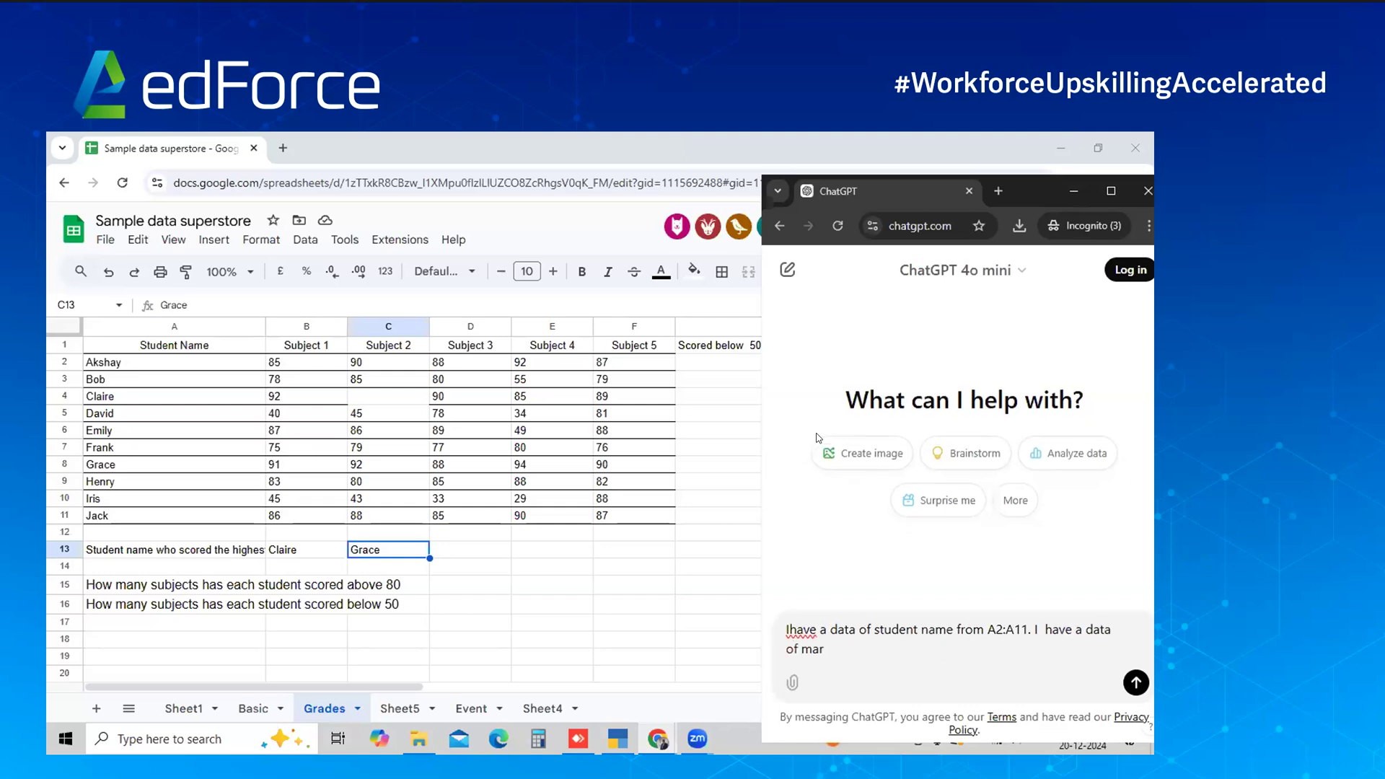
pyautogui.write('ks from column B to F. I need to get the exce')
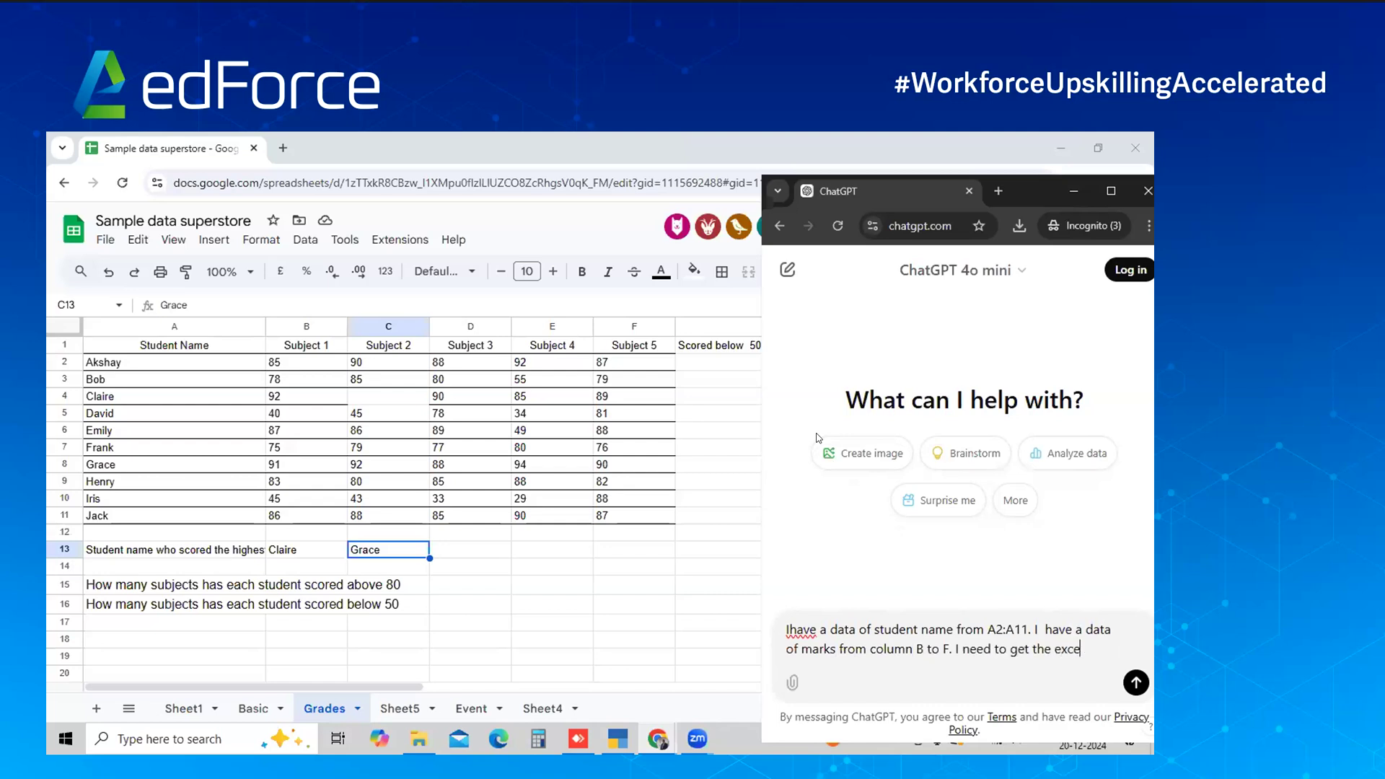
pyautogui.write('l formula for ')
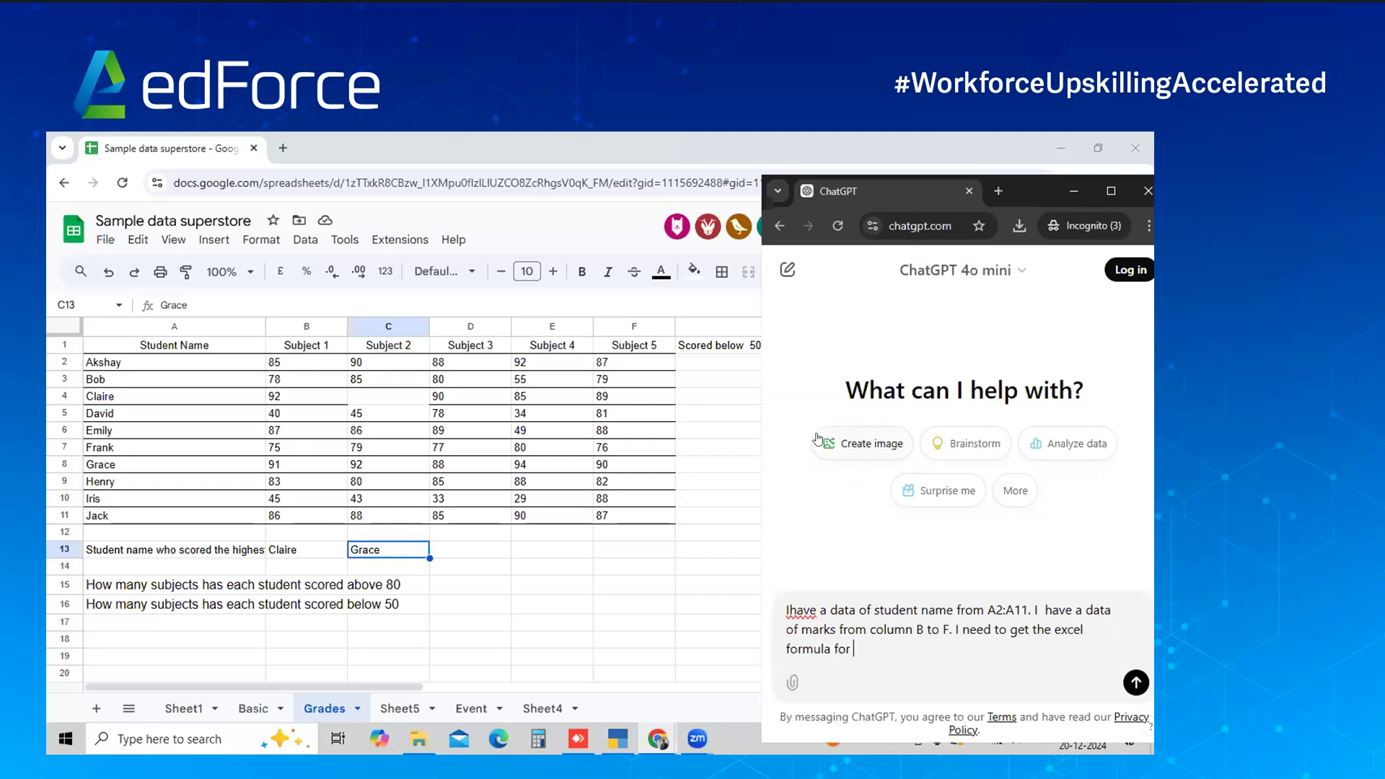
pyautogui.write('student who scpr')
# Finish the request for a formula returning the highest scorer in each subject, and send it
pyautogui.press('BackSpace')
pyautogui.write('p')
pyautogui.press('BackSpace')
pyautogui.press('BackSpace')
pyautogui.write('p')
pyautogui.press('BackSpace')
pyautogui.press('BackSpace')
pyautogui.press('BackSpace')
pyautogui.write('hgp')
pyautogui.press('BackSpace')
pyautogui.press('BackSpace')
pyautogui.press('BackSpace')
pyautogui.write('gt')
pyautogui.press('BackSpace')
pyautogui.write('p')
pyautogui.press('BackSpace')
pyautogui.write('ot highest')
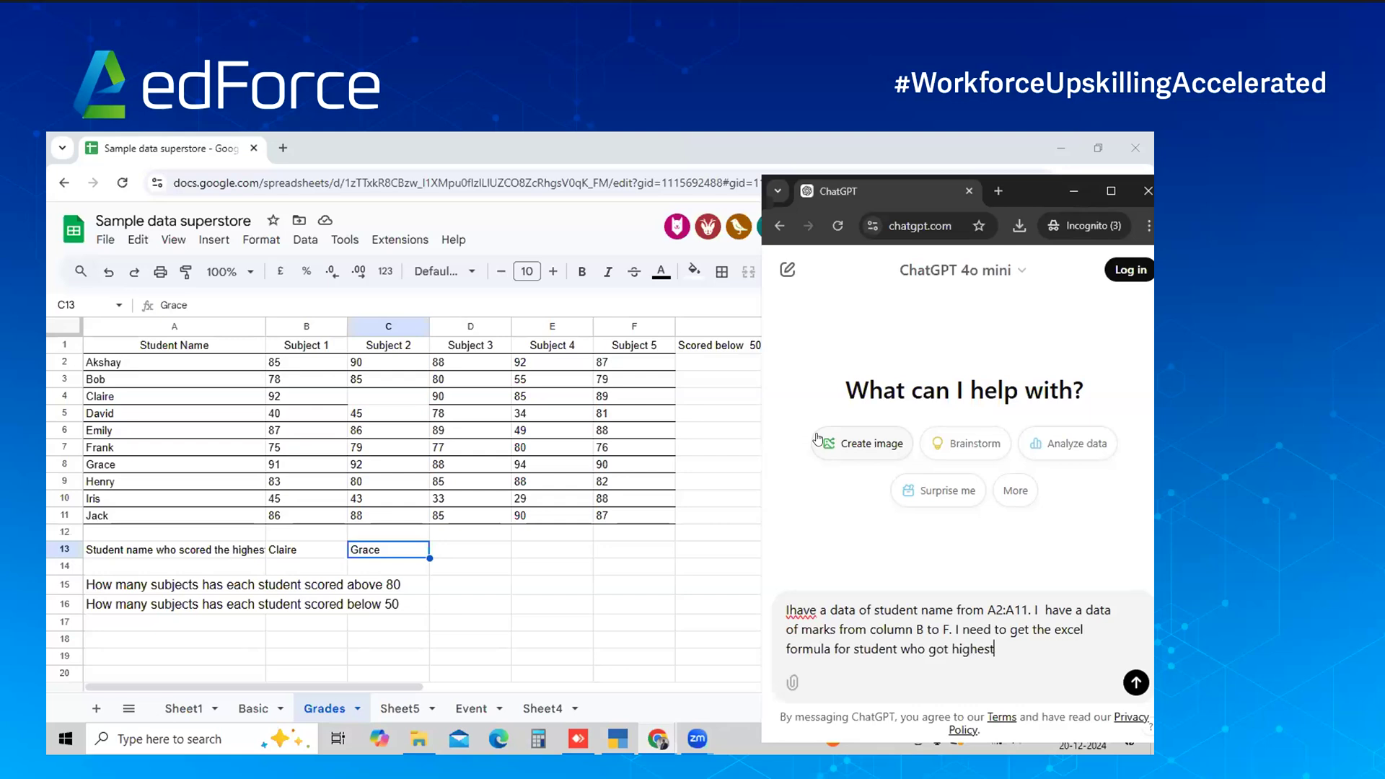
pyautogui.write(' marks i')
pyautogui.write('n ea')
pyautogui.write('cj si')
pyautogui.write('n')
pyautogui.press('BackSpace')
pyautogui.press('BackSpace')
pyautogui.press('BackSpace')
pyautogui.press('BackSpace')
pyautogui.press('BackSpace')
pyautogui.write('h subject')
pyautogui.hotkey('shift', 'Return')
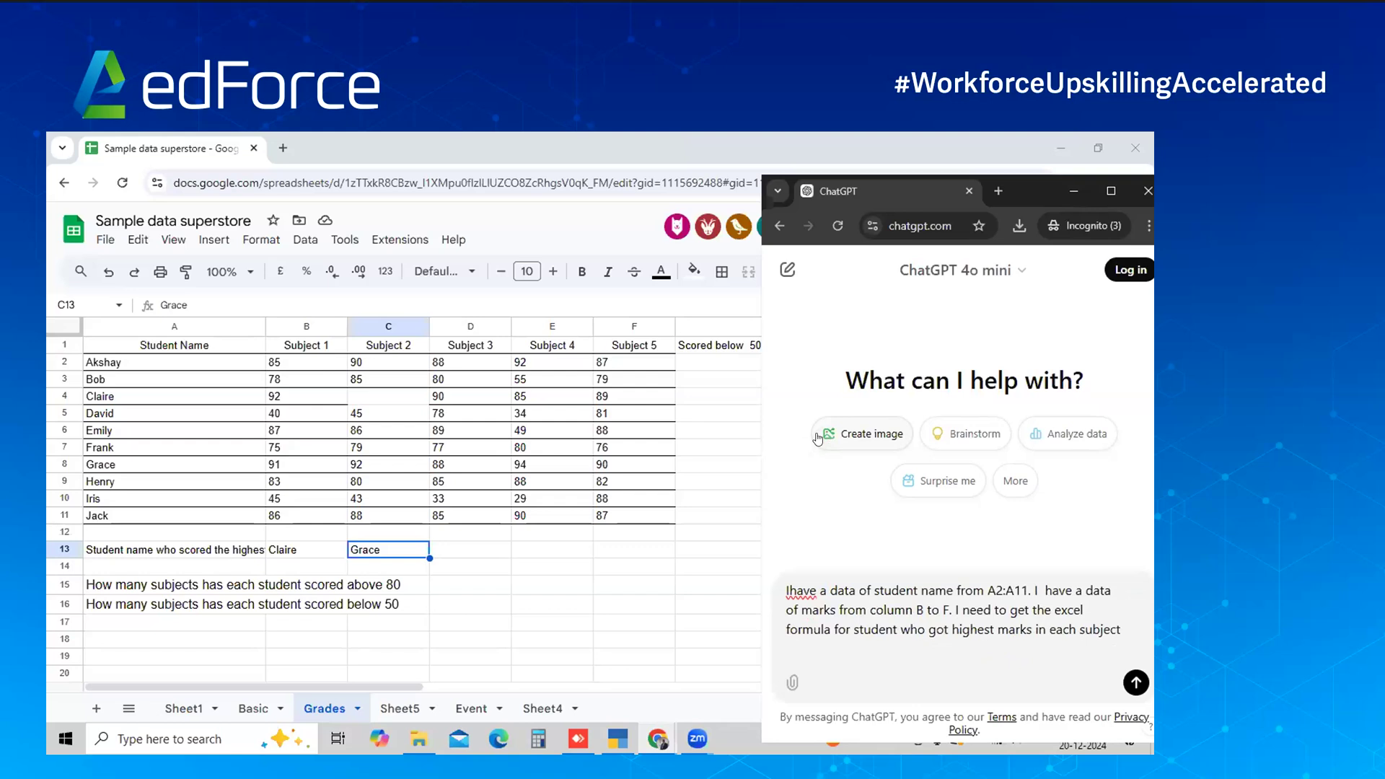
pyautogui.hotkey('ctrl', 'a')
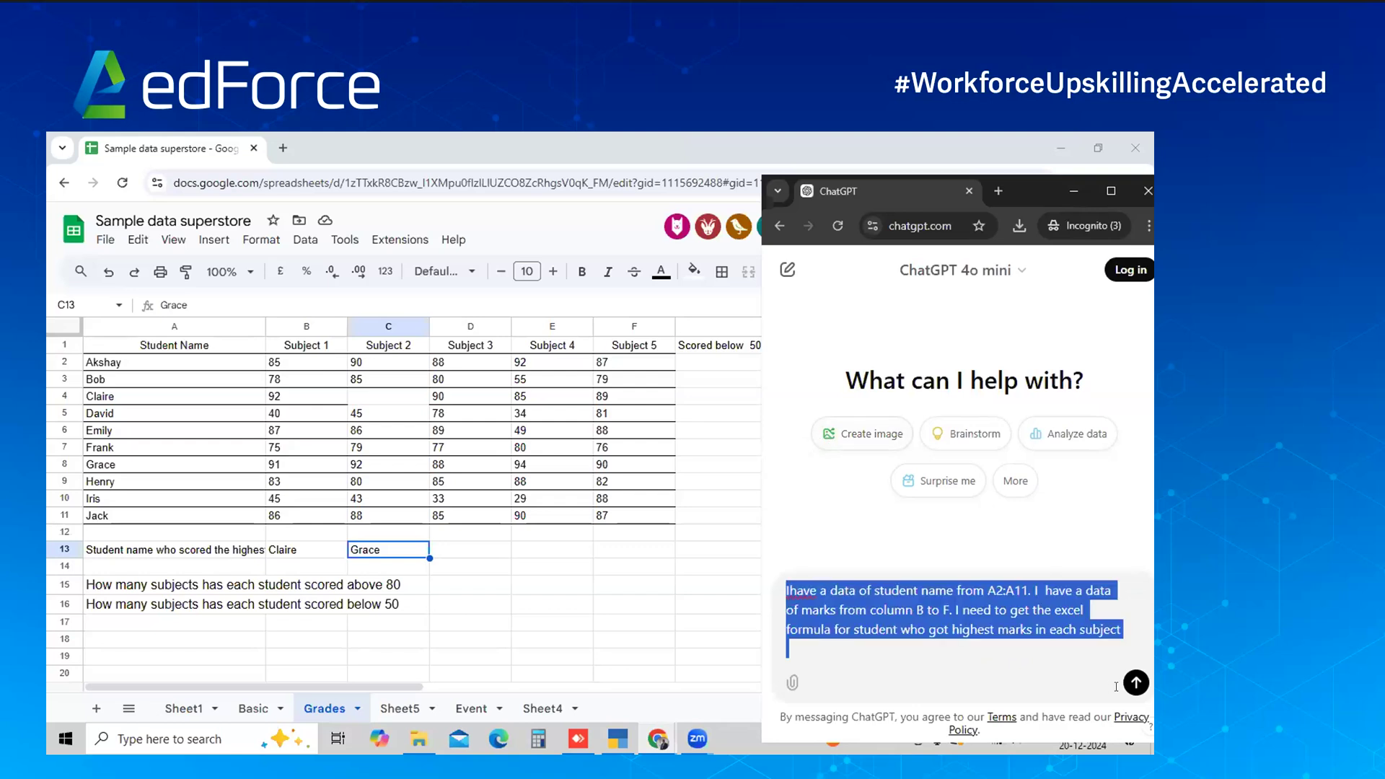
pyautogui.click(1134, 684)
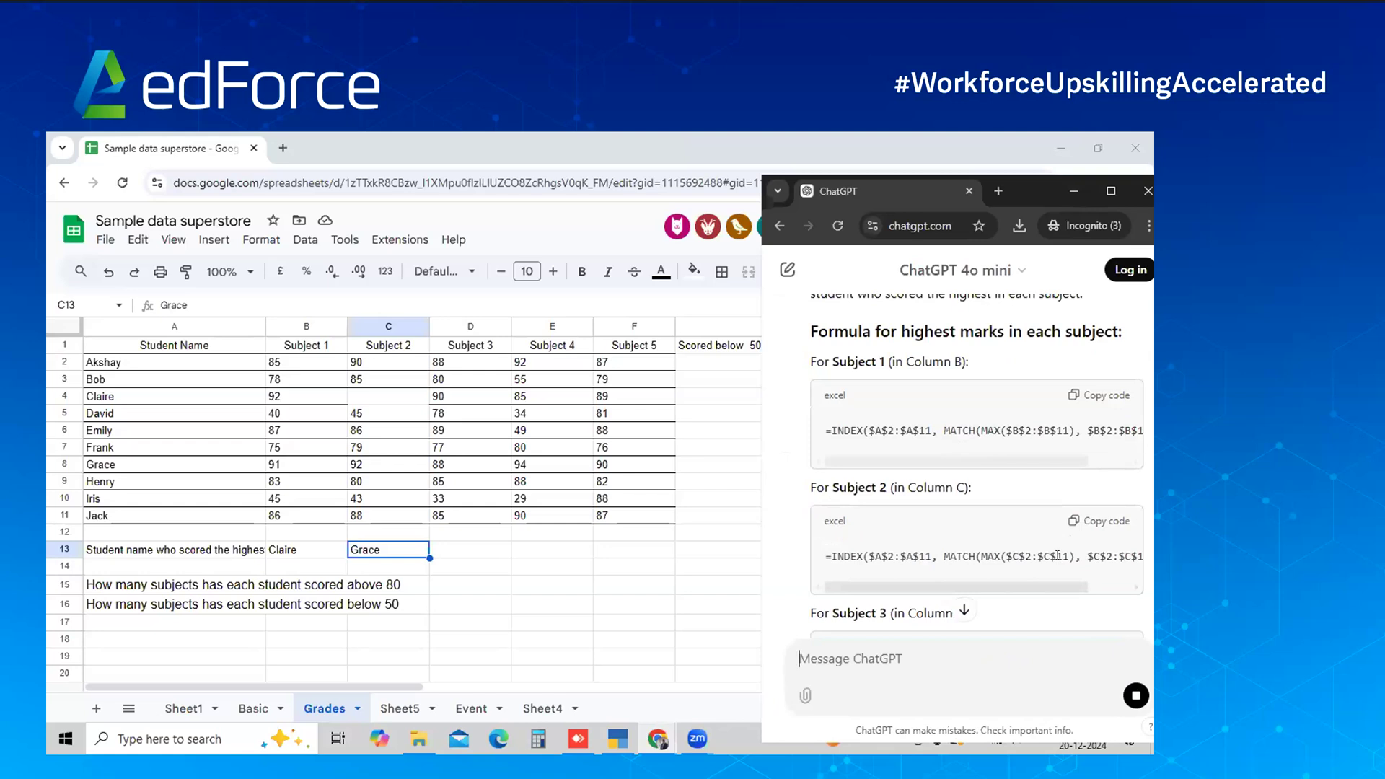
# Copy the Subject 1 (column B) INDEX/MATCH top-scorer formula from ChatGPT's reply
pyautogui.click(1098, 396)
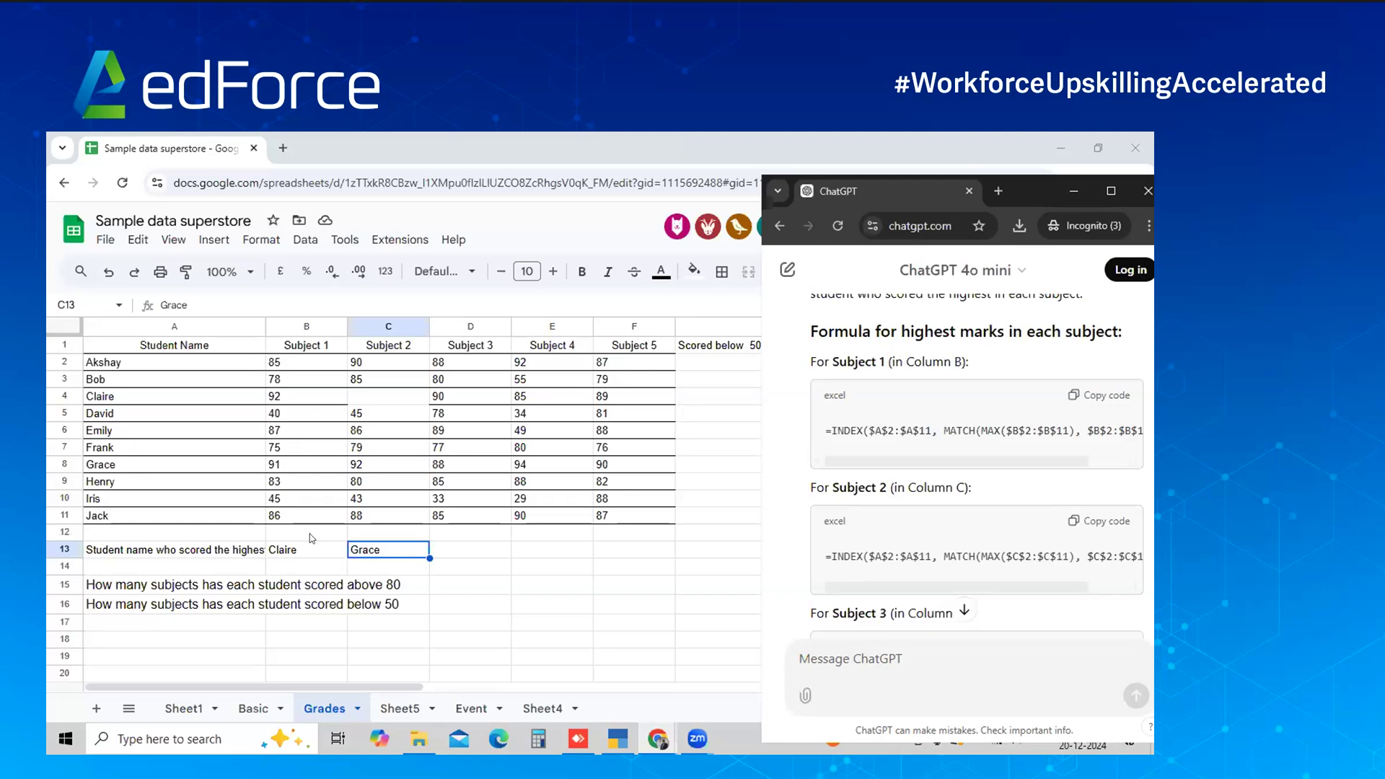
# Clear B13:C13, paste the INDEX/MATCH formula into B13 and fill it right to E13
pyautogui.click(328, 537)
pyautogui.click(328, 550)
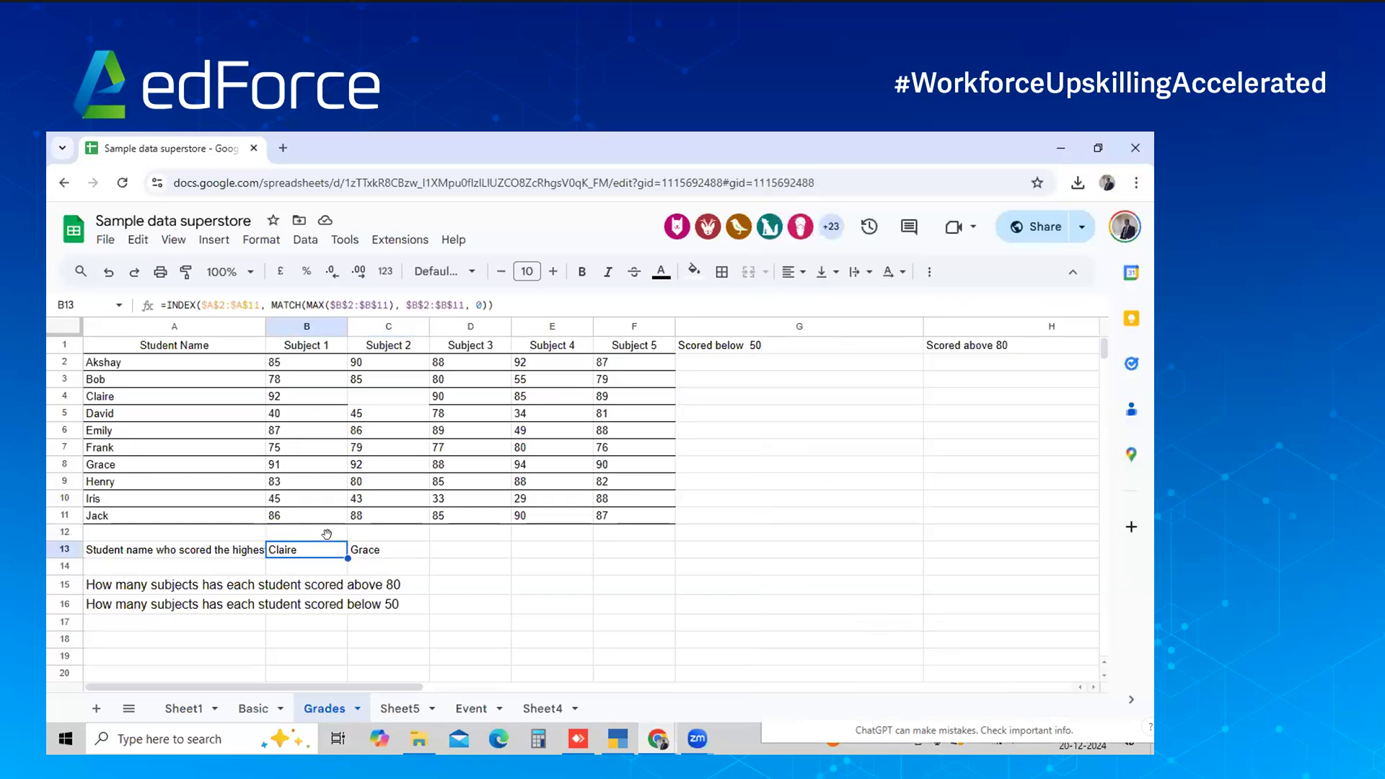
pyautogui.hotkey('shift', 'Right')
pyautogui.press('Delete')
pyautogui.press('Left')
pyautogui.press('Right')
pyautogui.hotkey('ctrl', 'v')
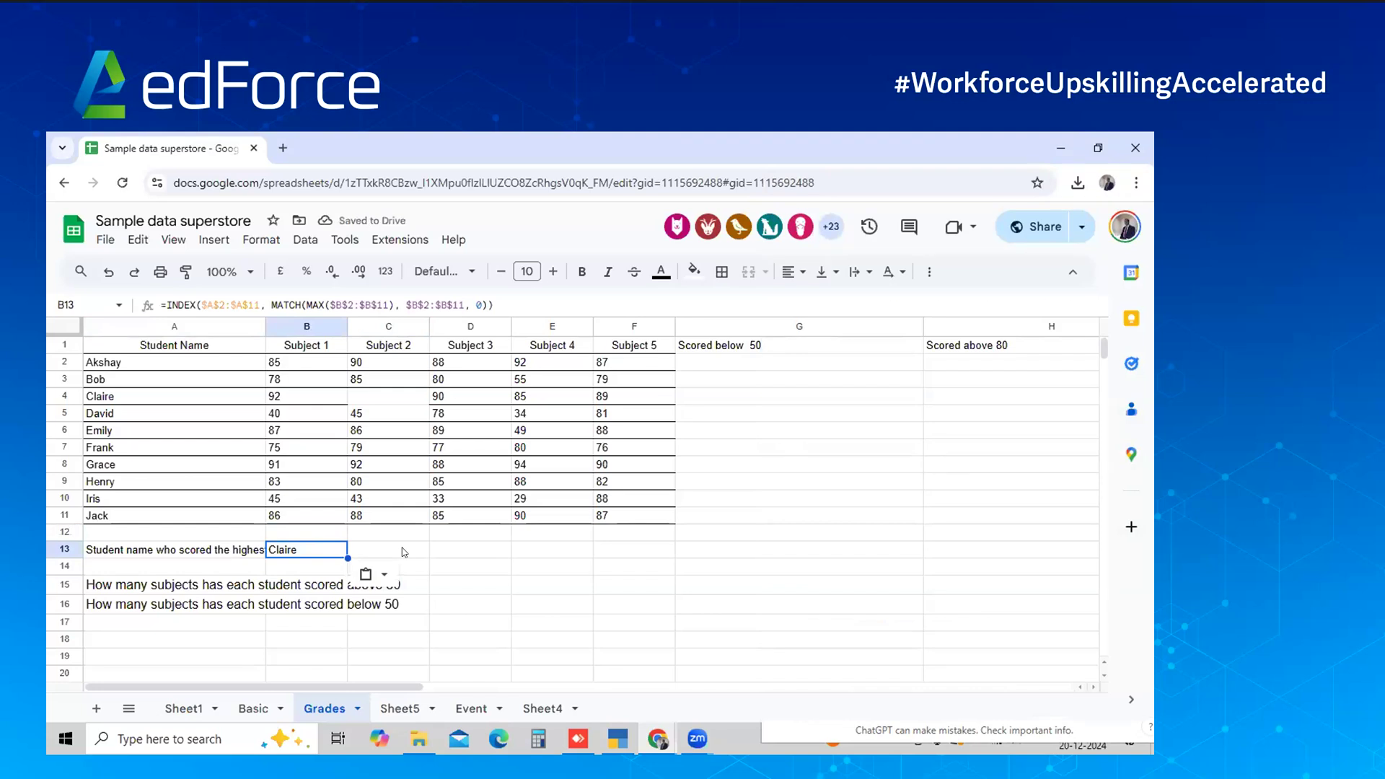
pyautogui.hotkey('shift', 'Right')
pyautogui.hotkey('shift', 'Right')
pyautogui.hotkey('shift', 'Right')
pyautogui.hotkey('ctrl', 'r')
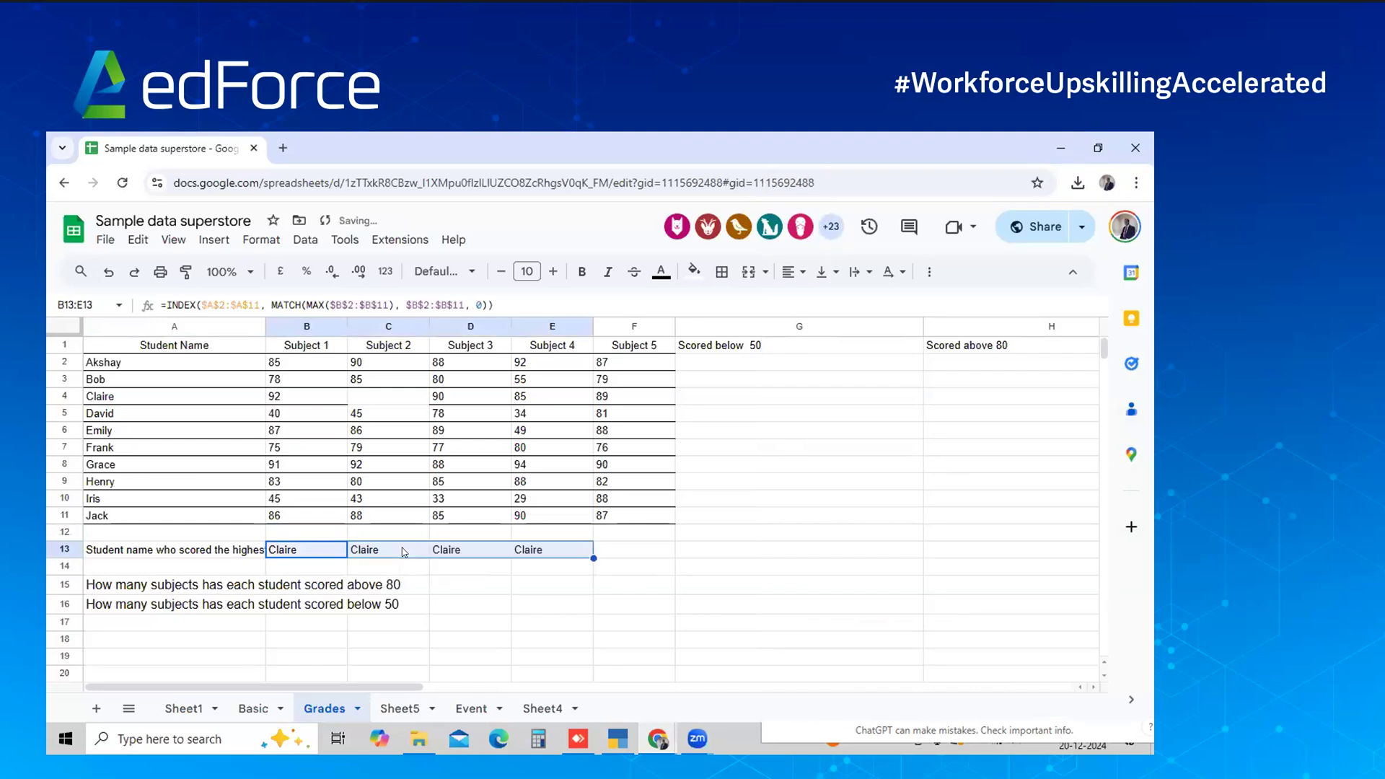
pyautogui.hotkey('alt', 'Tab')
# Paste ChatGPT's Subject 2 and Subject 3 top-scorer formulas into C12 and D12
pyautogui.click(1077, 516)
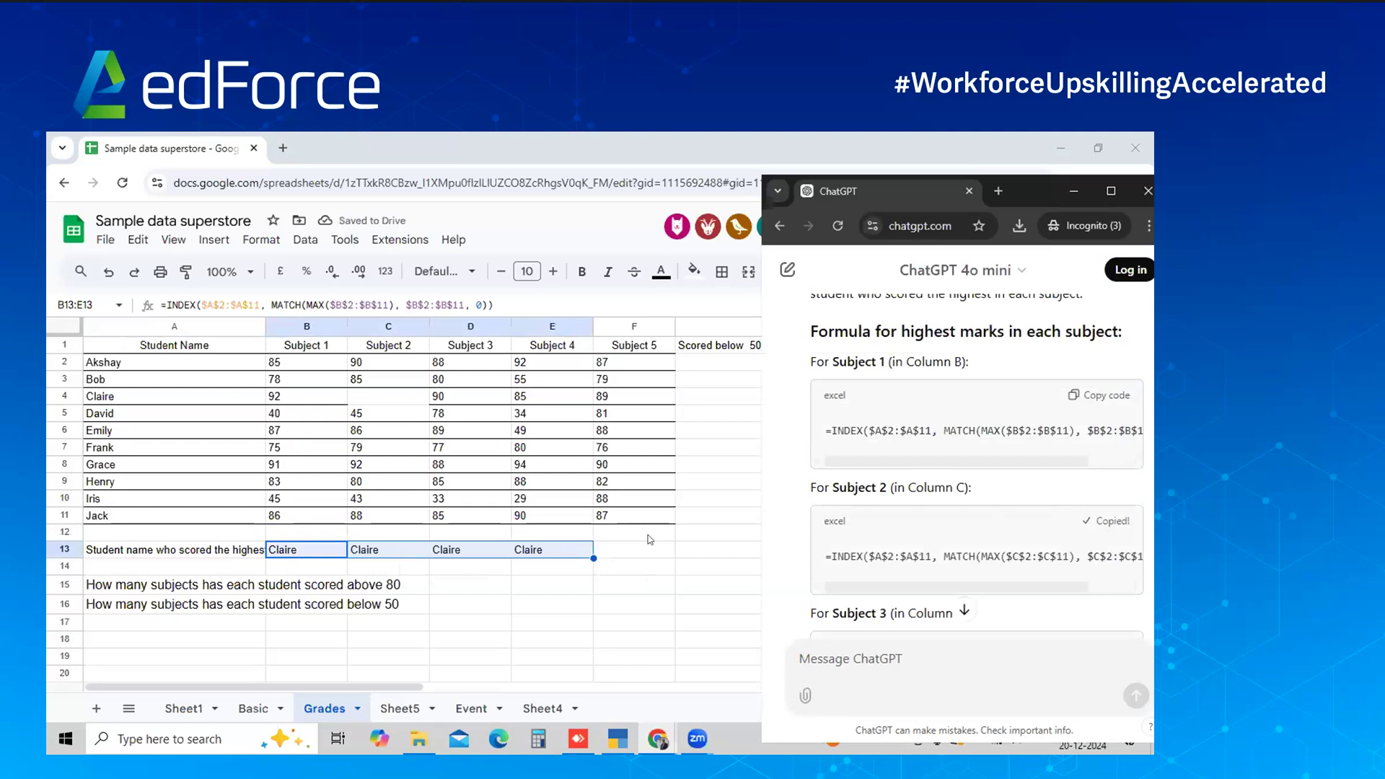
pyautogui.moveTo(372, 541); pyautogui.dragTo(375, 552)
pyautogui.click(374, 552)
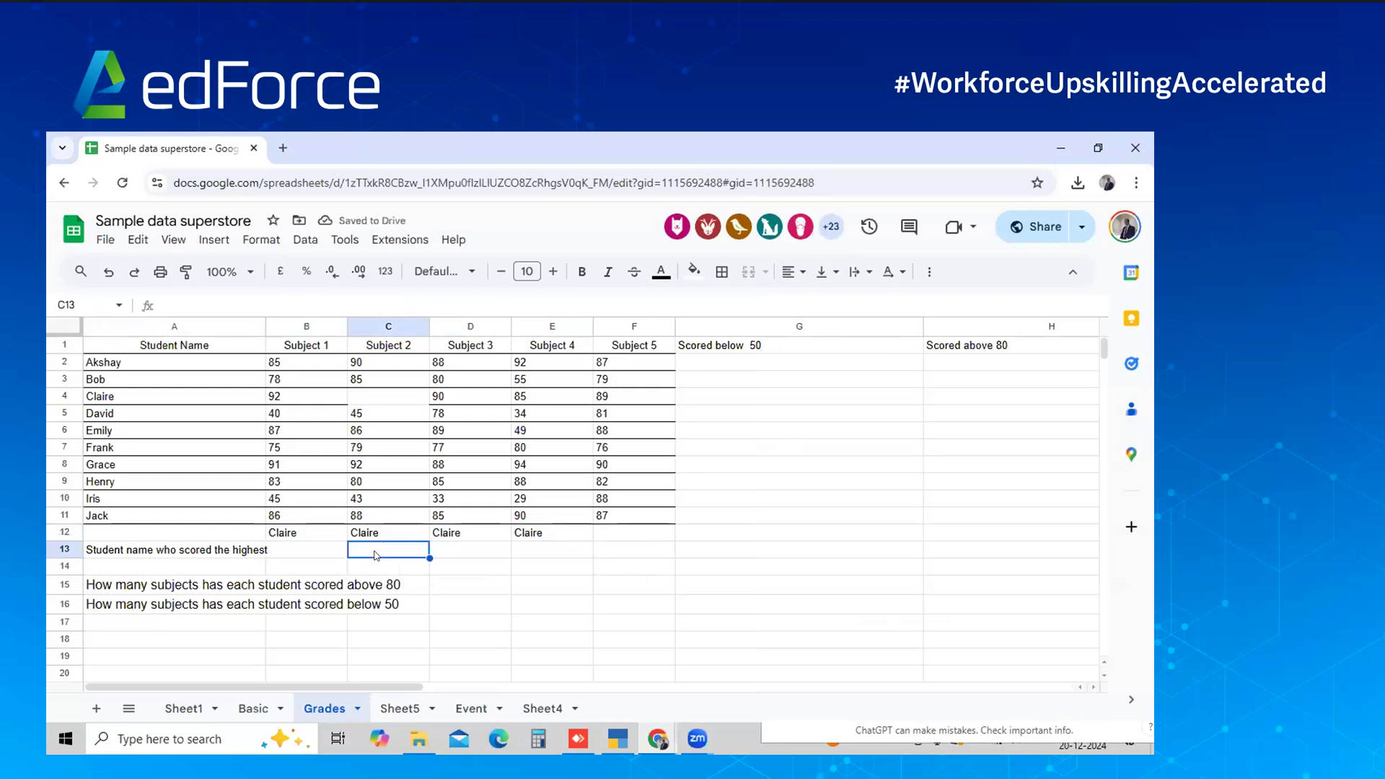
pyautogui.press('Up')
pyautogui.hotkey('ctrl', 'v')
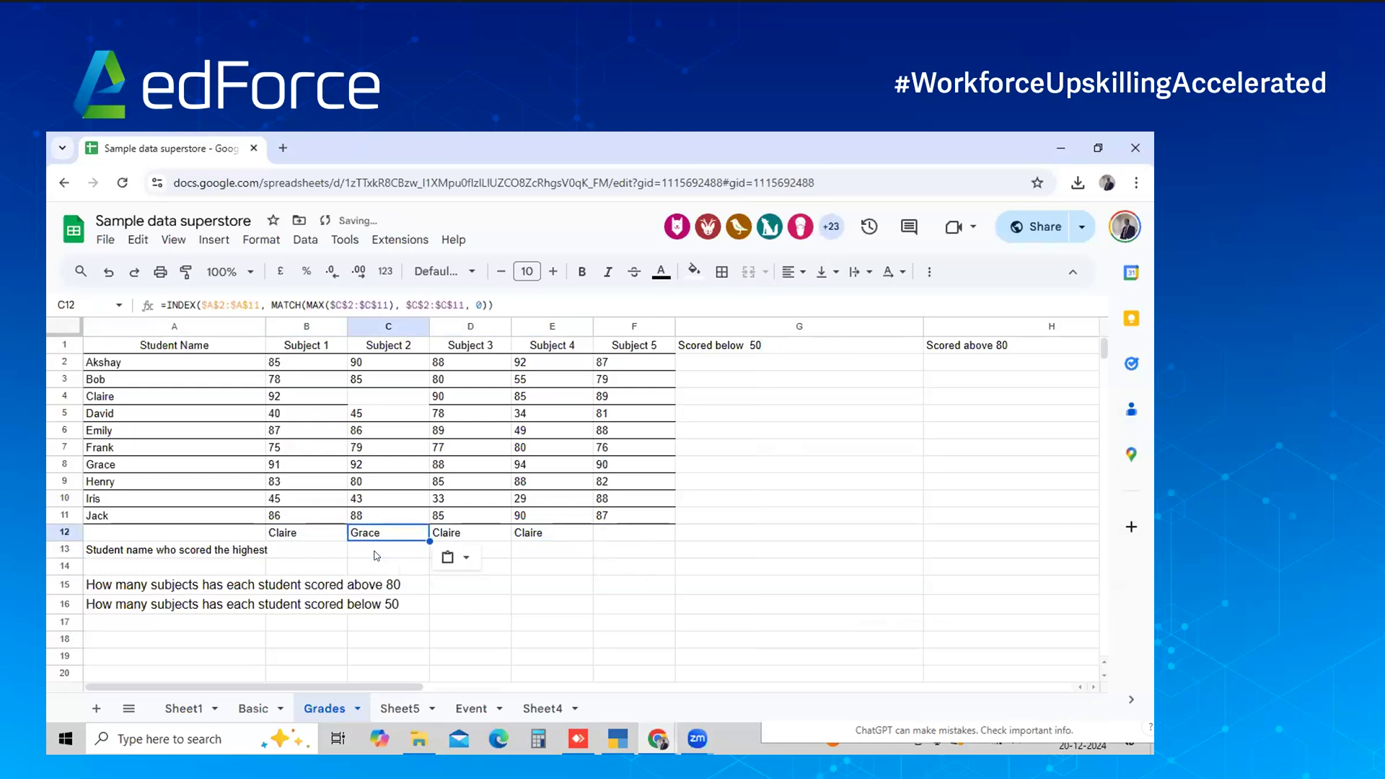
pyautogui.hotkey('alt', 'Tab')
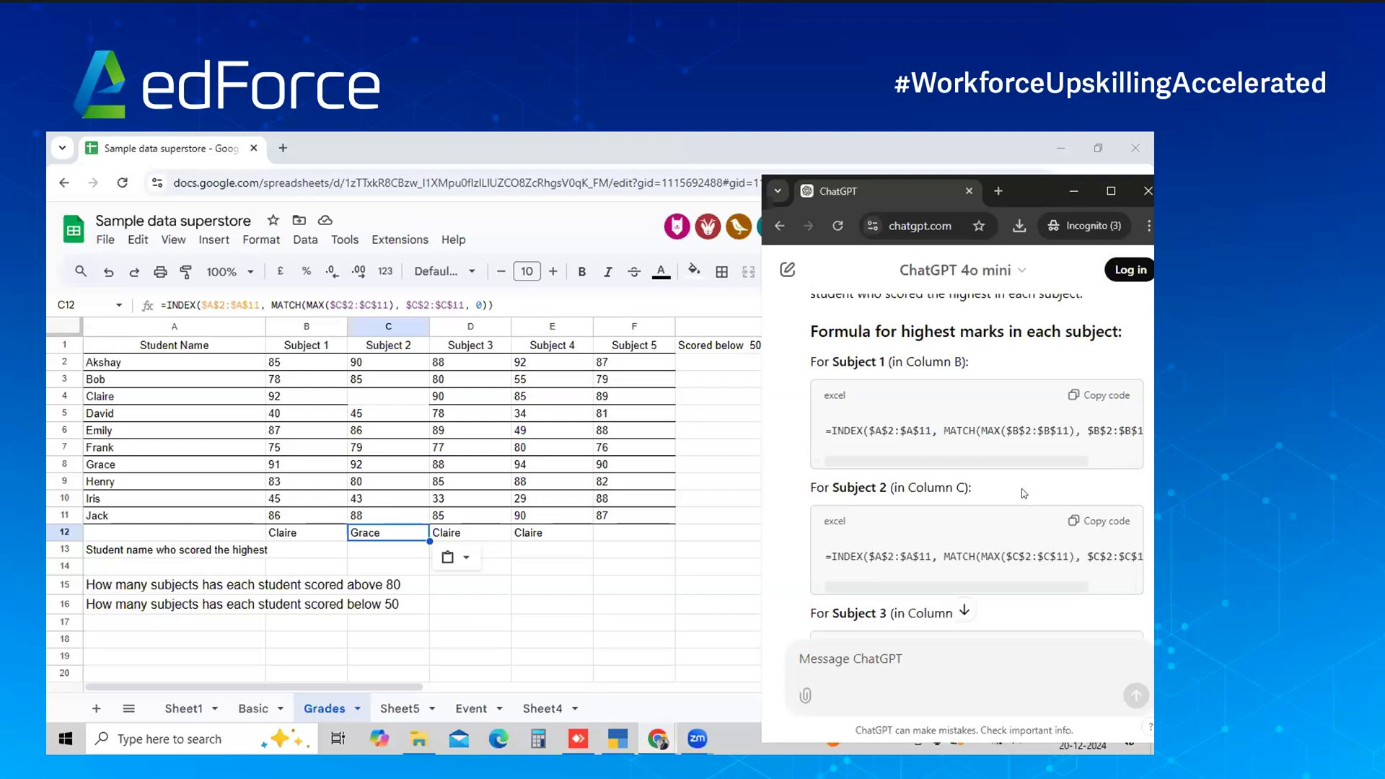
pyautogui.scroll(-2, 1024, 494)
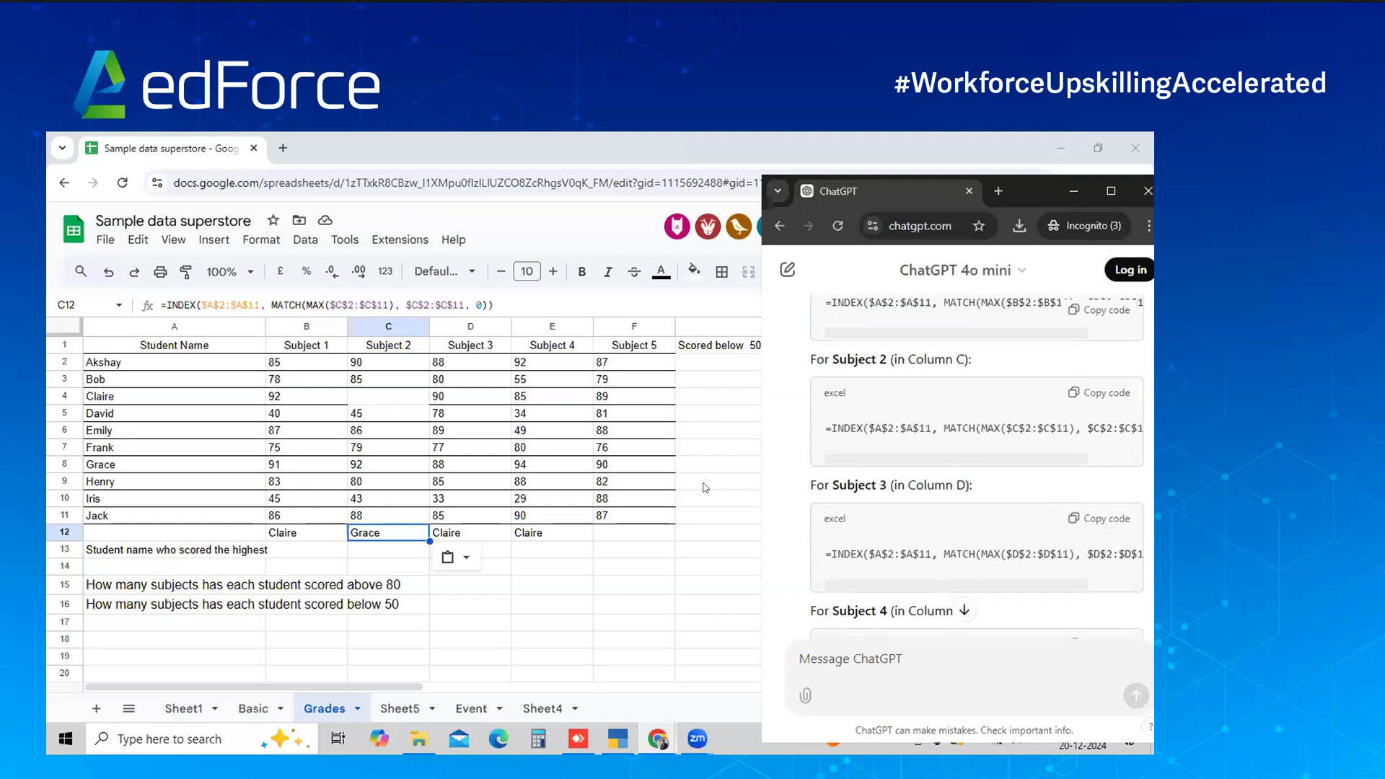
pyautogui.click(456, 531)
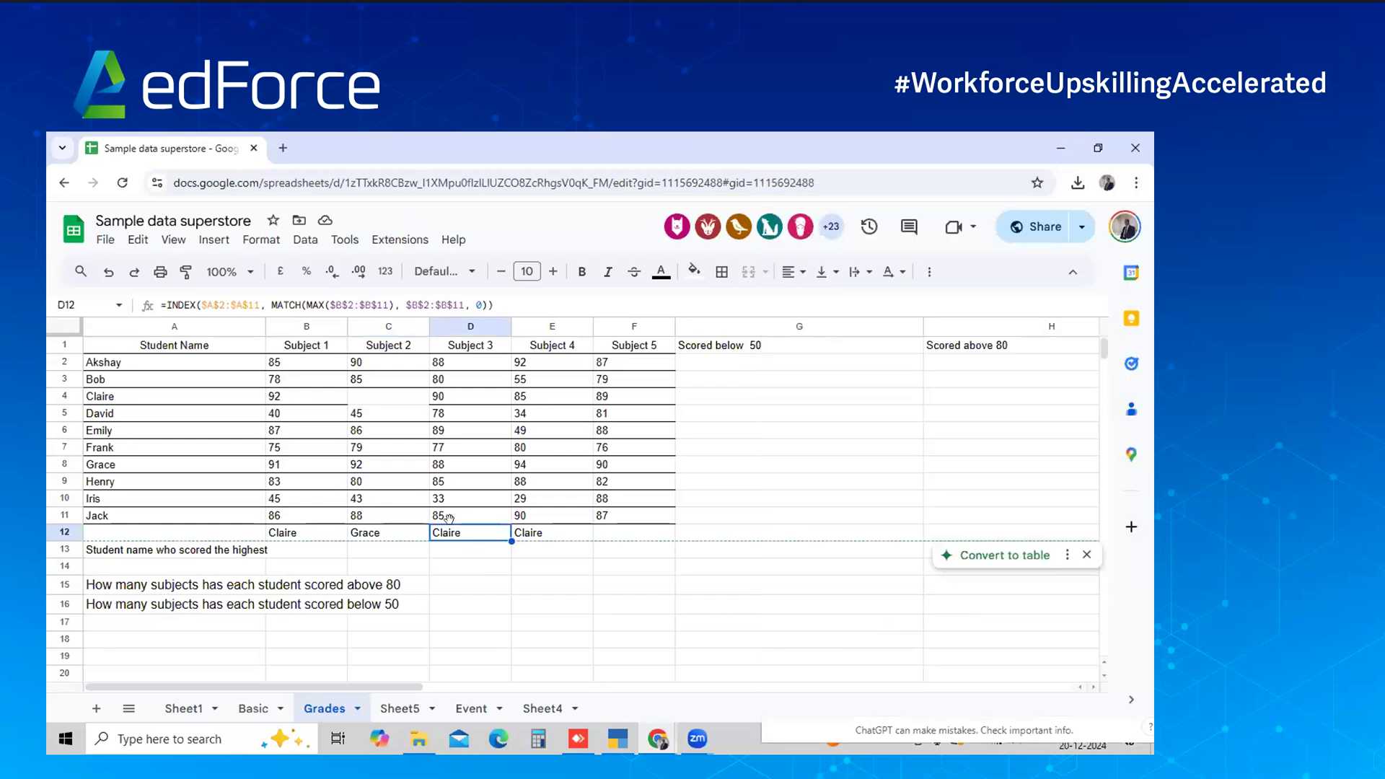
pyautogui.hotkey('ctrl', 'v')
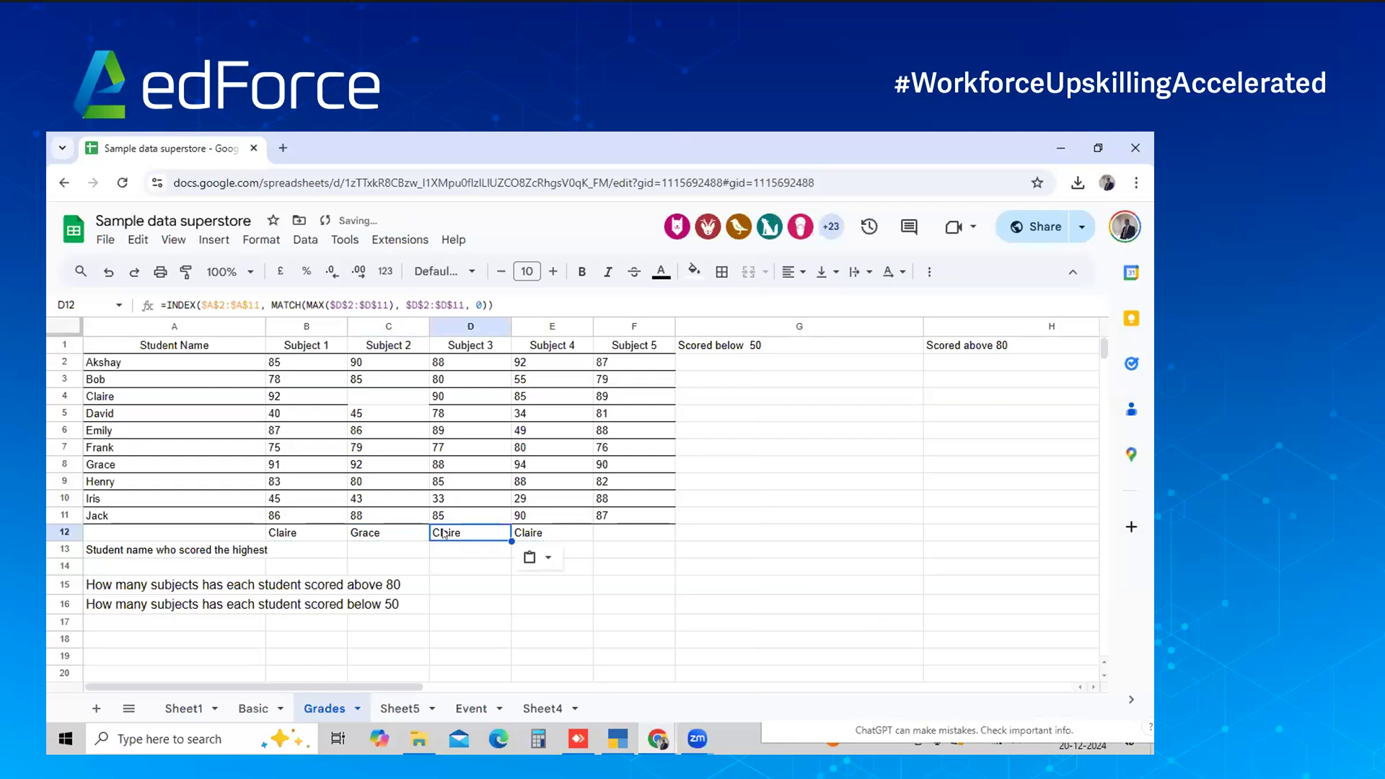
# Move the B12:E12 results down into row 13 and clear E13
pyautogui.press('Left')
pyautogui.press('Left')
pyautogui.hotkey('shift', 'Right')
pyautogui.hotkey('shift', 'Right')
pyautogui.hotkey('shift', 'Right')
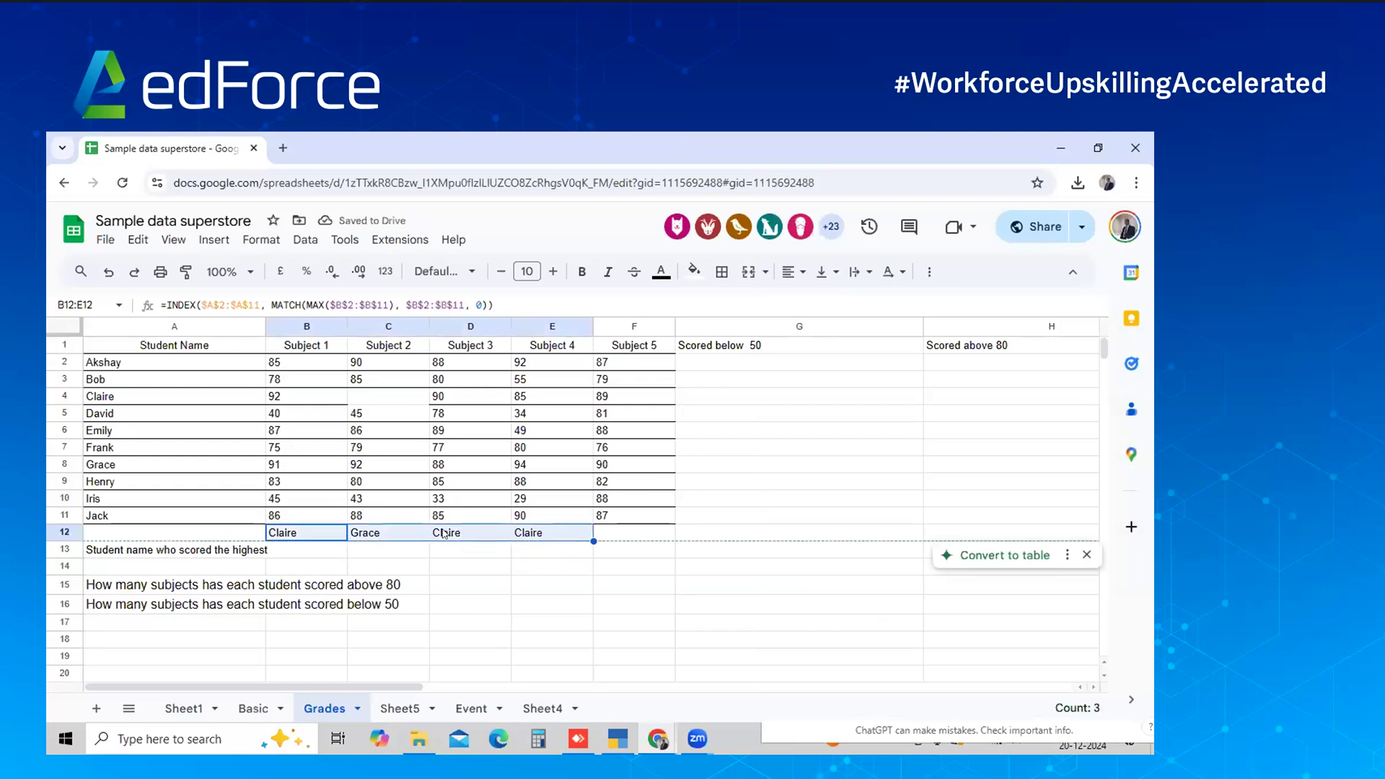
pyautogui.hotkey('ctrl', 'x')
pyautogui.press('Down')
pyautogui.hotkey('ctrl', 'v')
pyautogui.press('Right')
pyautogui.press('Right')
pyautogui.press('Right')
pyautogui.press('Delete')
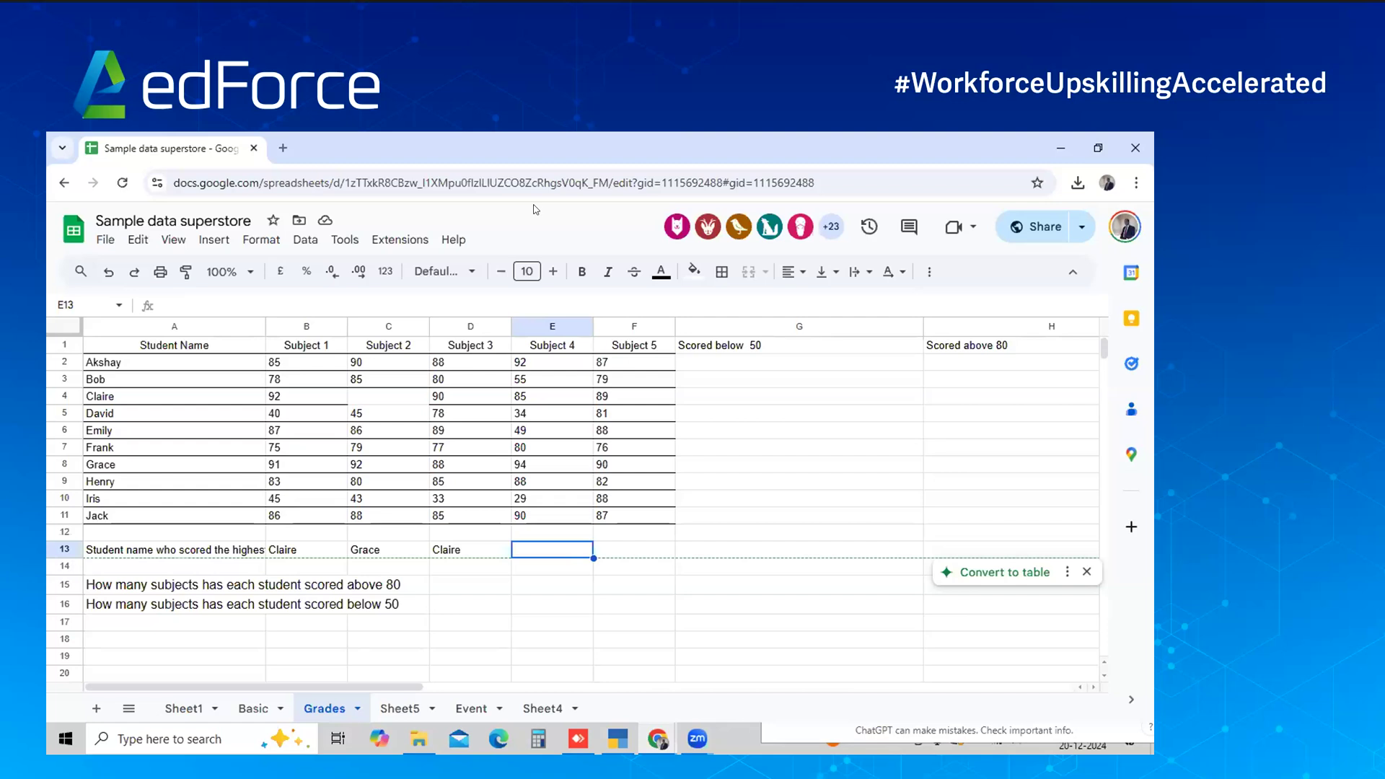
pyautogui.click(731, 396)
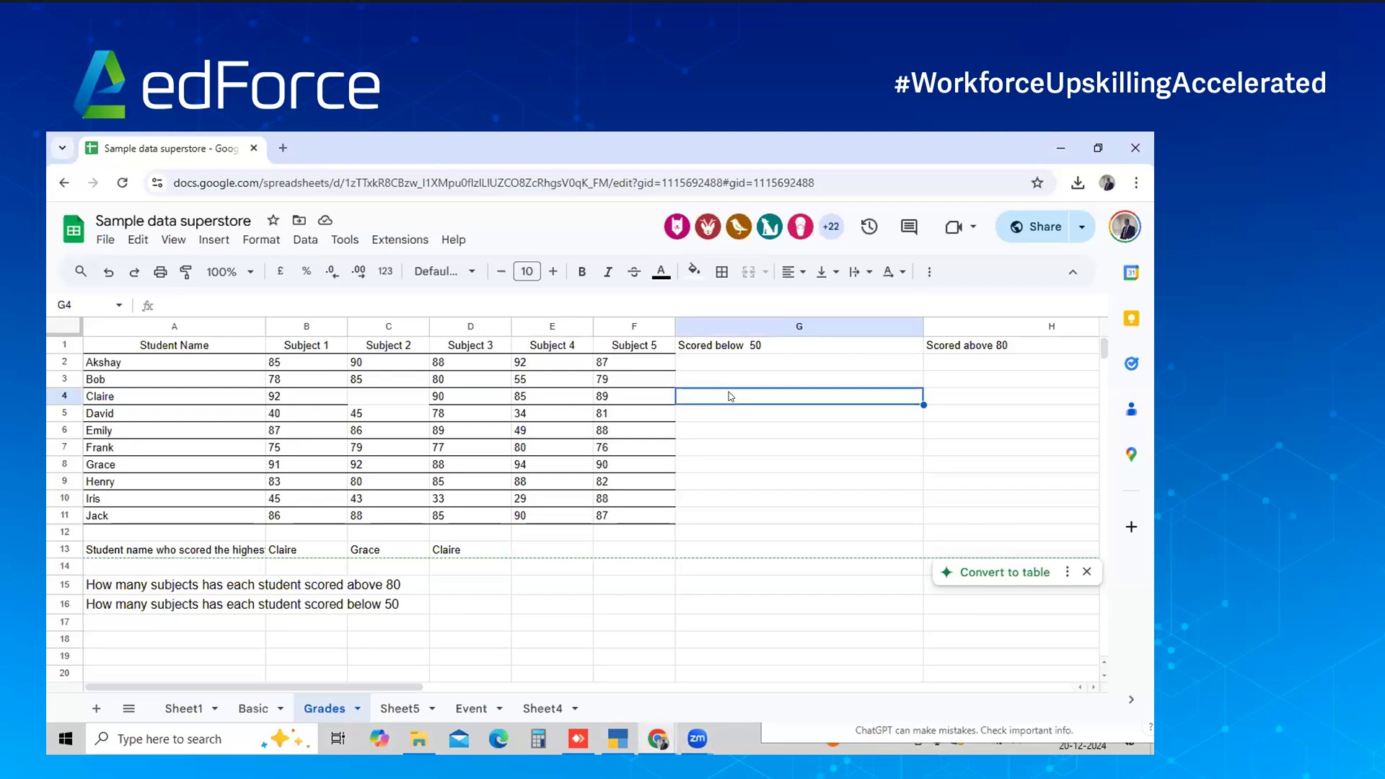
pyautogui.press('Up')
pyautogui.press('Up')
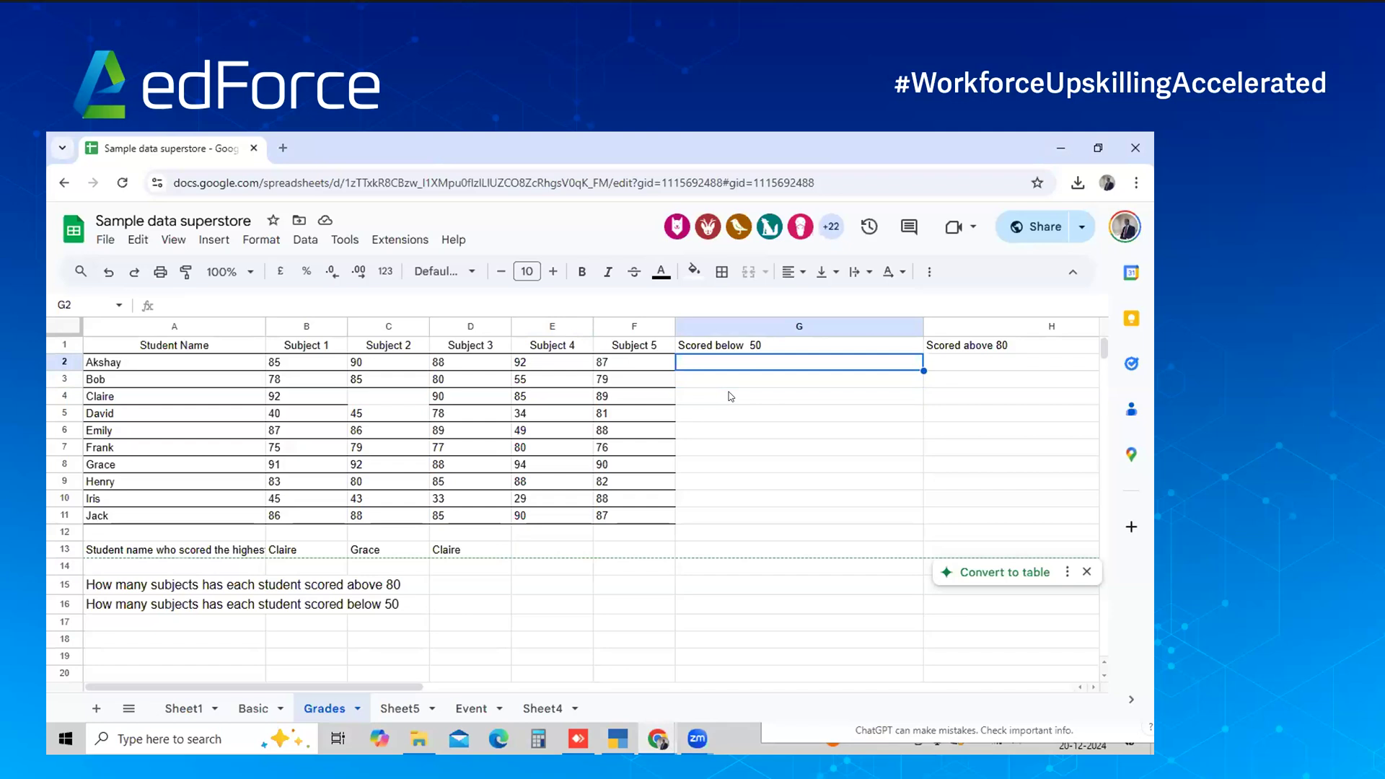
pyautogui.press('Right')
pyautogui.press('Right')
pyautogui.press('Left')
pyautogui.press('Left')
pyautogui.press('Left')
pyautogui.press('Left')
pyautogui.press('Left')
pyautogui.press('Left')
pyautogui.press('Left')
pyautogui.press('Left')
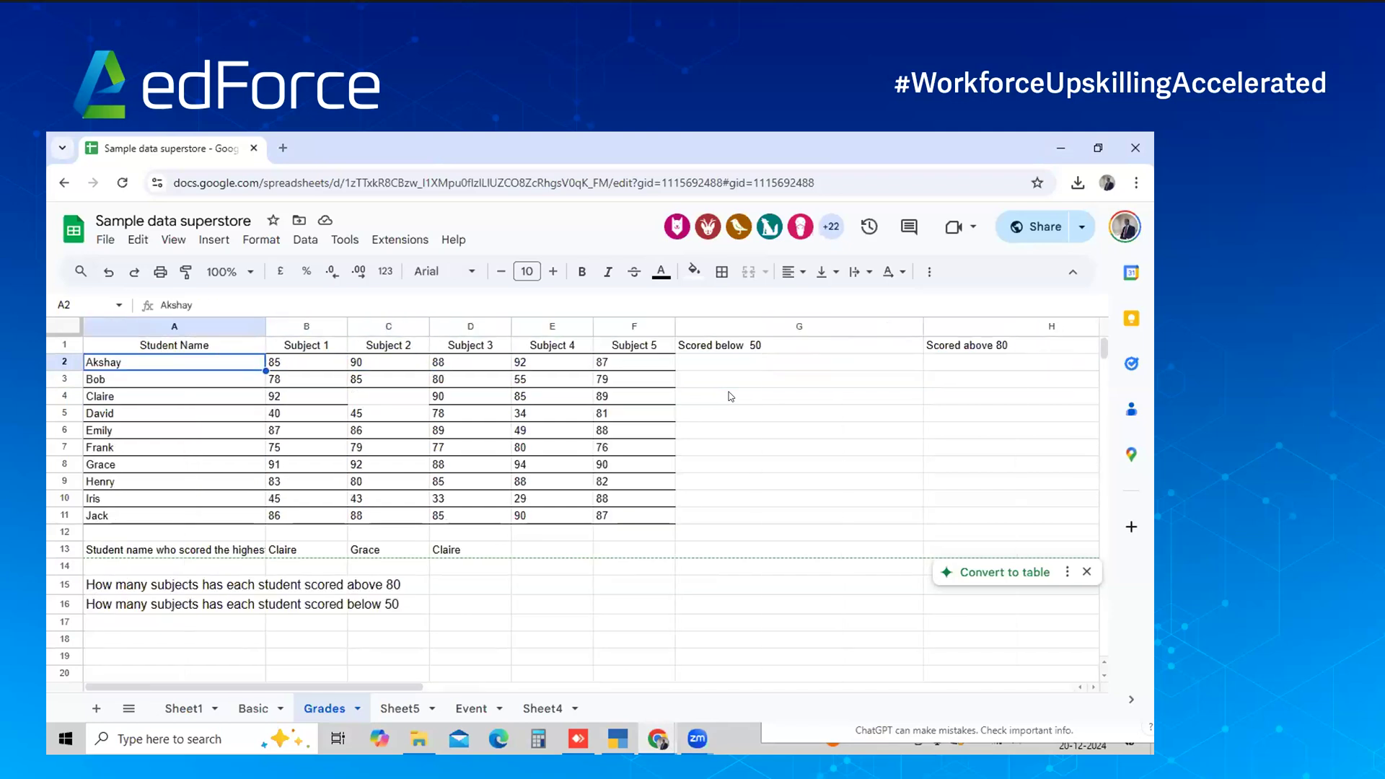
pyautogui.press('Right')
pyautogui.press('Right')
pyautogui.press('Right')
pyautogui.press('Right')
pyautogui.press('Right')
pyautogui.press('Right')
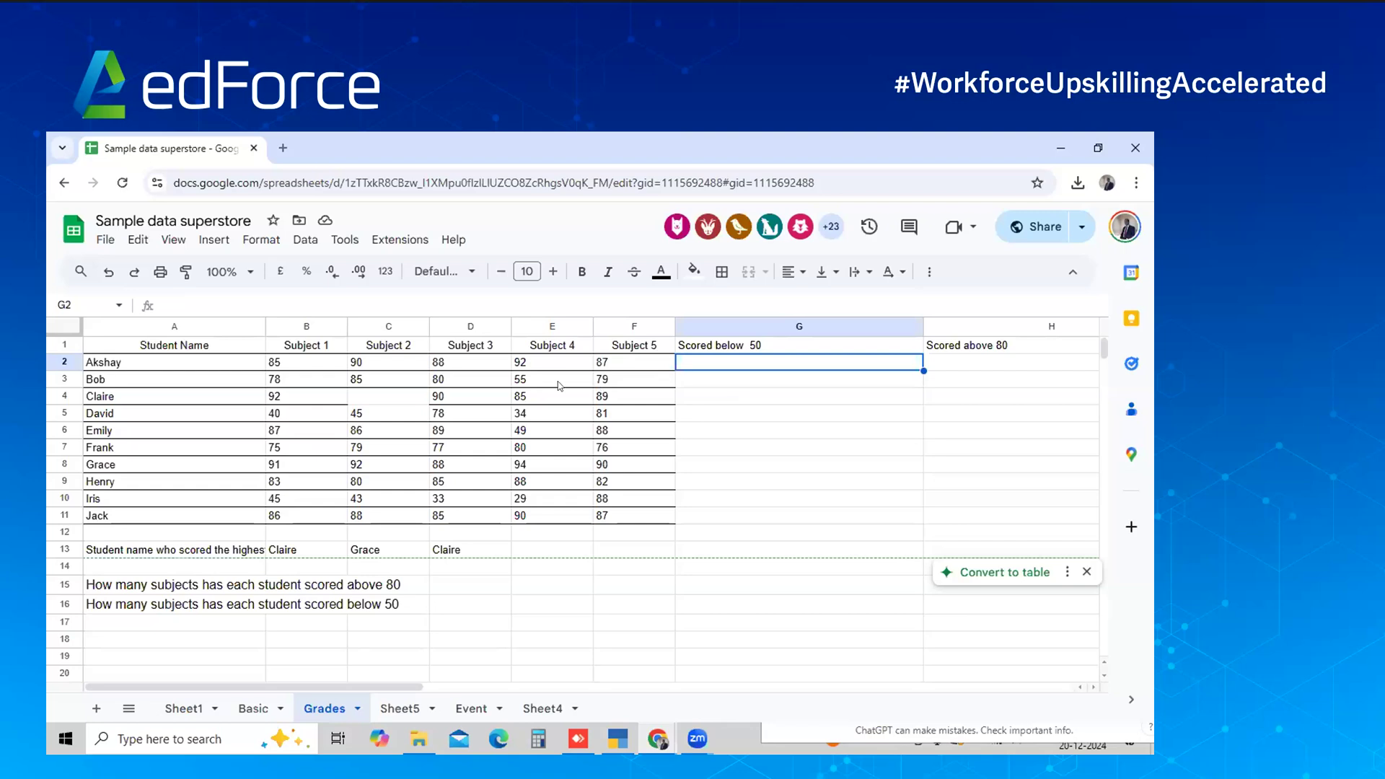
# Enter 'No Subject' in G2 for Akshay, correcting the typos
pyautogui.write('Mp')
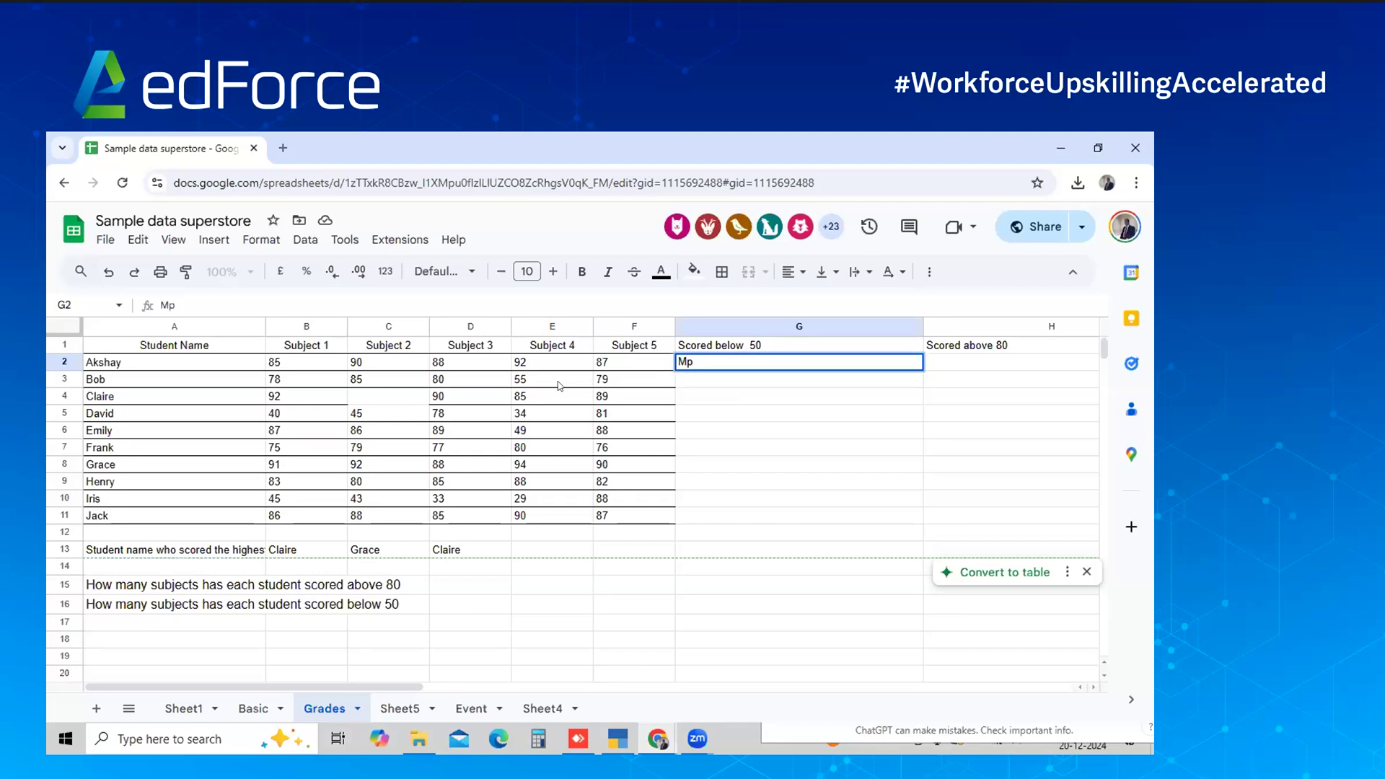
pyautogui.press('BackSpace')
pyautogui.press('BackSpace')
pyautogui.write('No ')
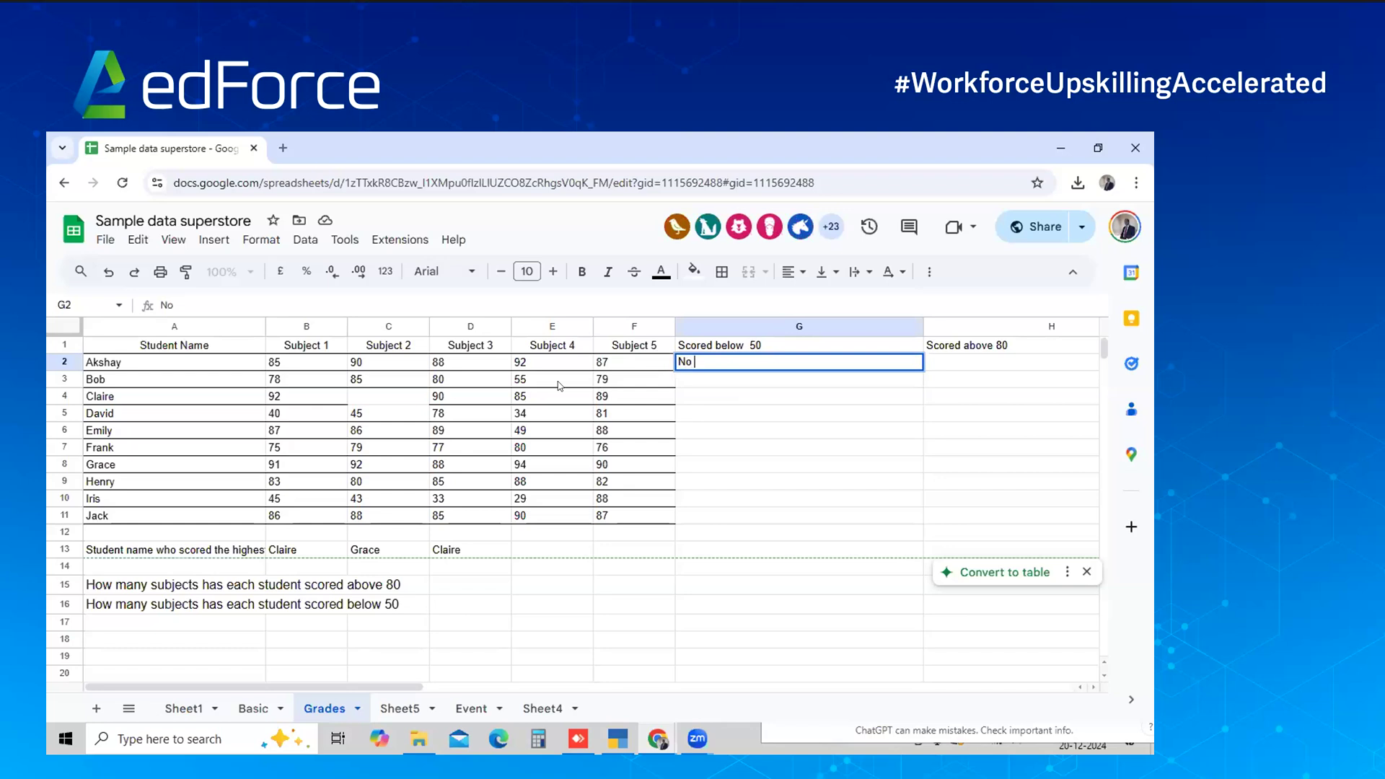
pyautogui.write('d')
pyautogui.press('BackSpace')
pyautogui.write('ubject')
pyautogui.press('Return')
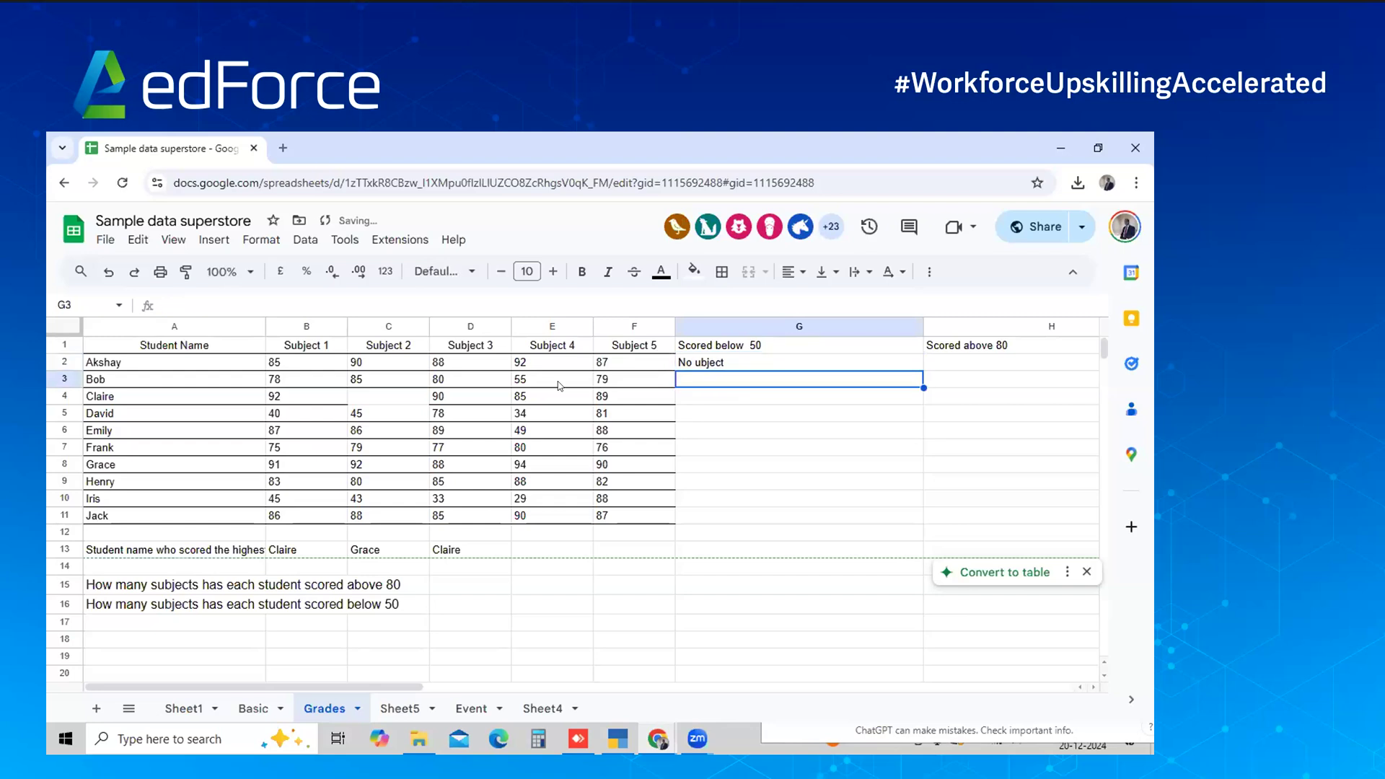
pyautogui.press('Up')
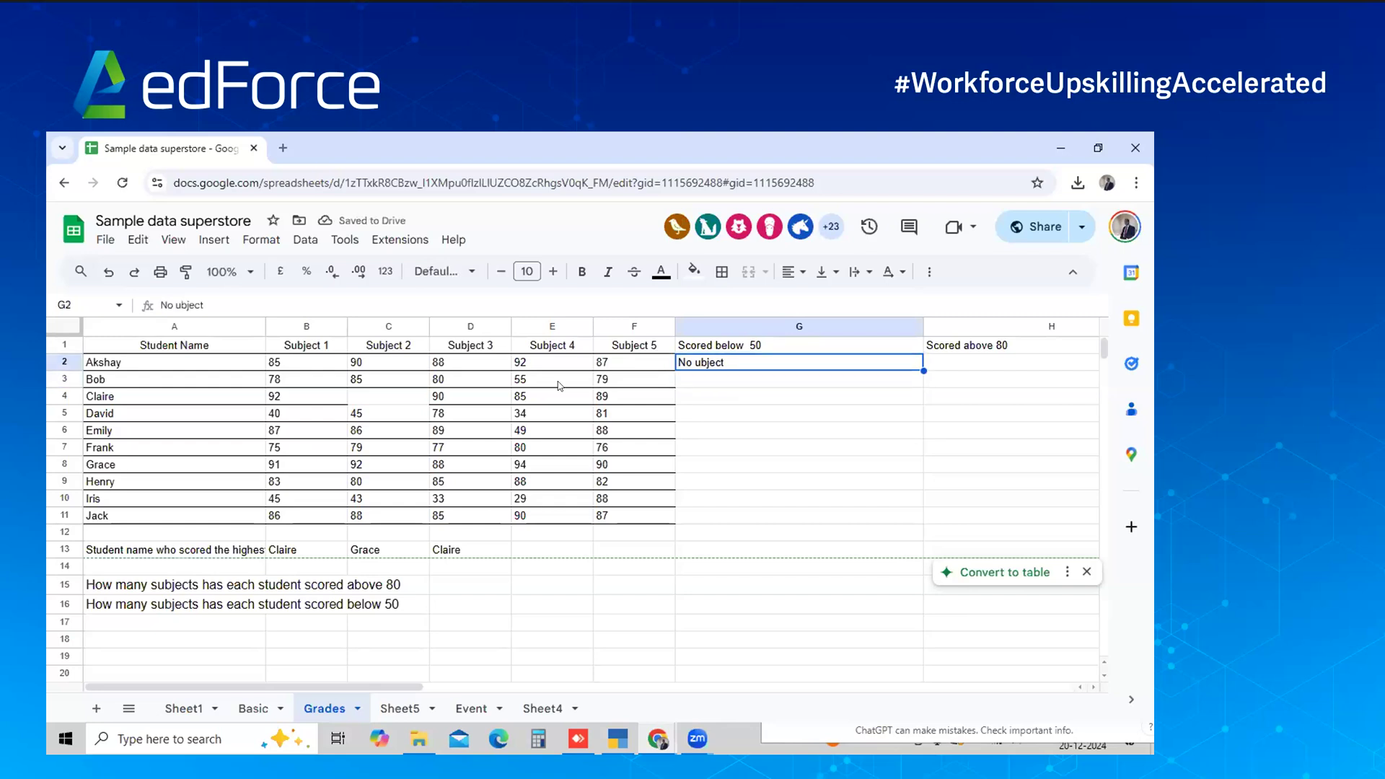
pyautogui.press('F2')
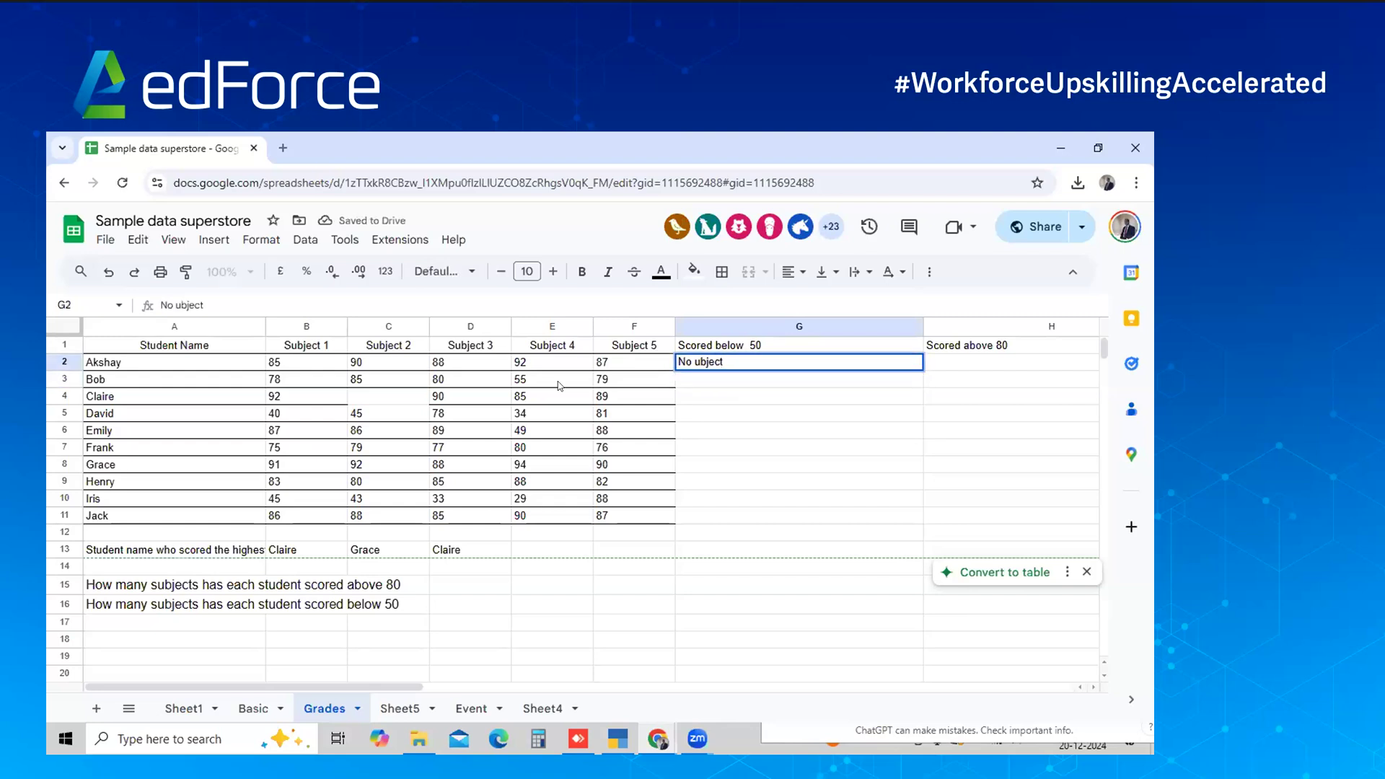
pyautogui.press('Home')
pyautogui.press('Right')
pyautogui.press('Right')
pyautogui.write('S')
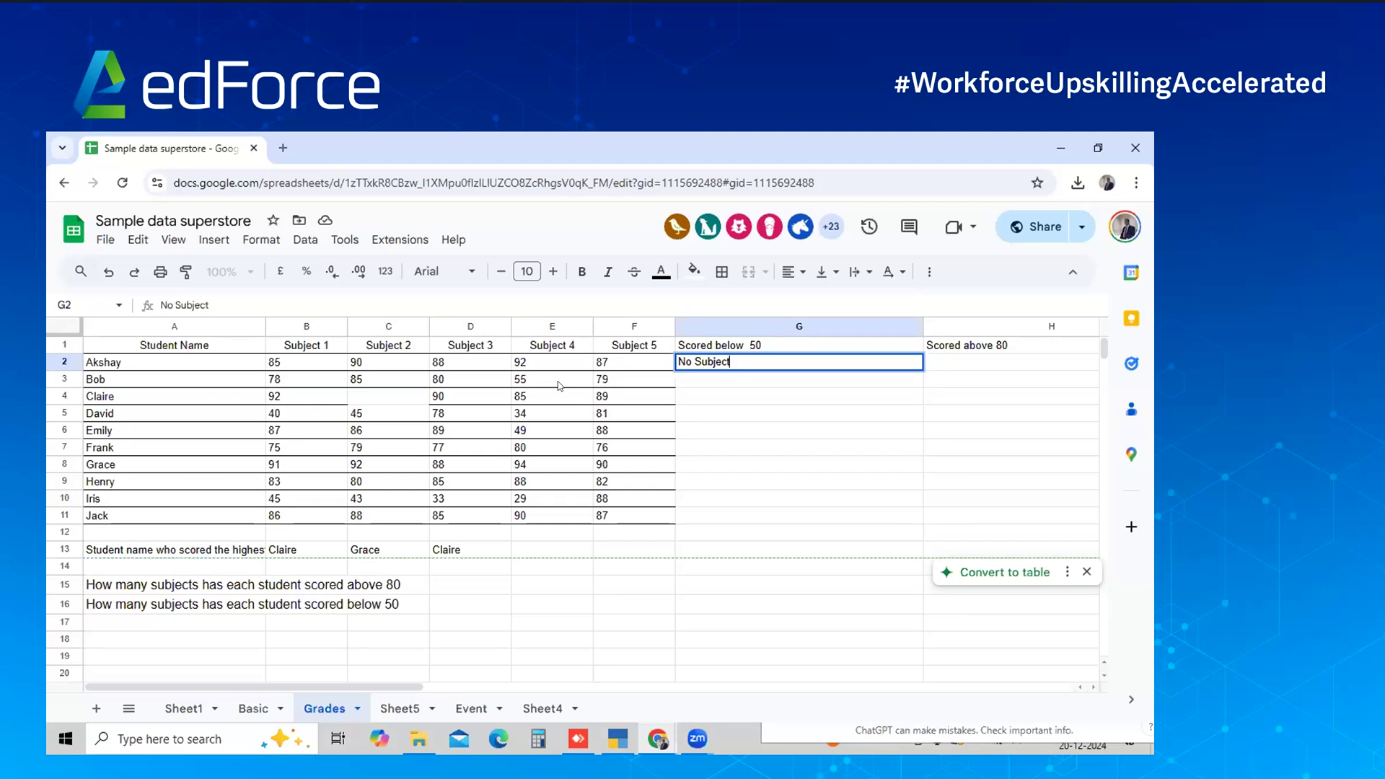
pyautogui.press('Return')
pyautogui.press('Return')
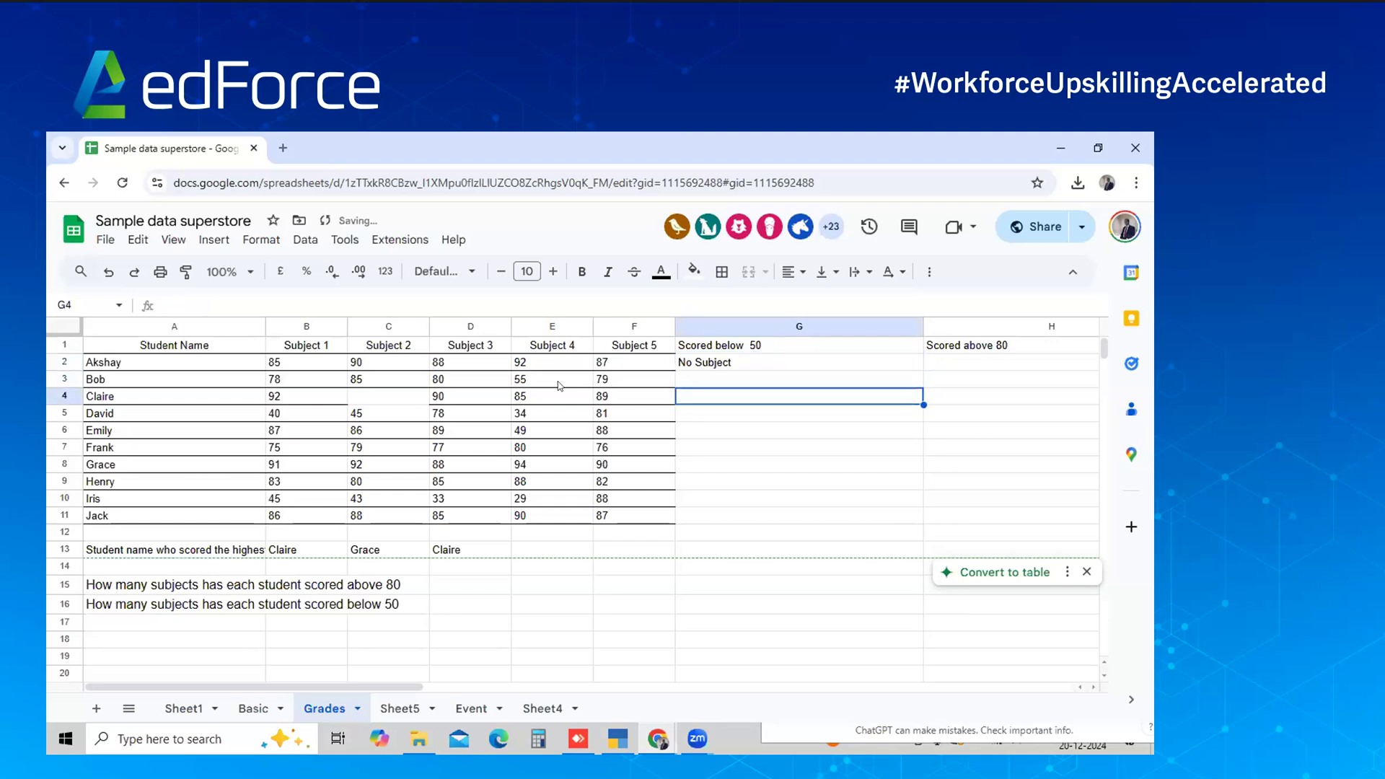
# Fill in Claire's missing Subject 2 score as 40
pyautogui.doubleClick(416, 390)
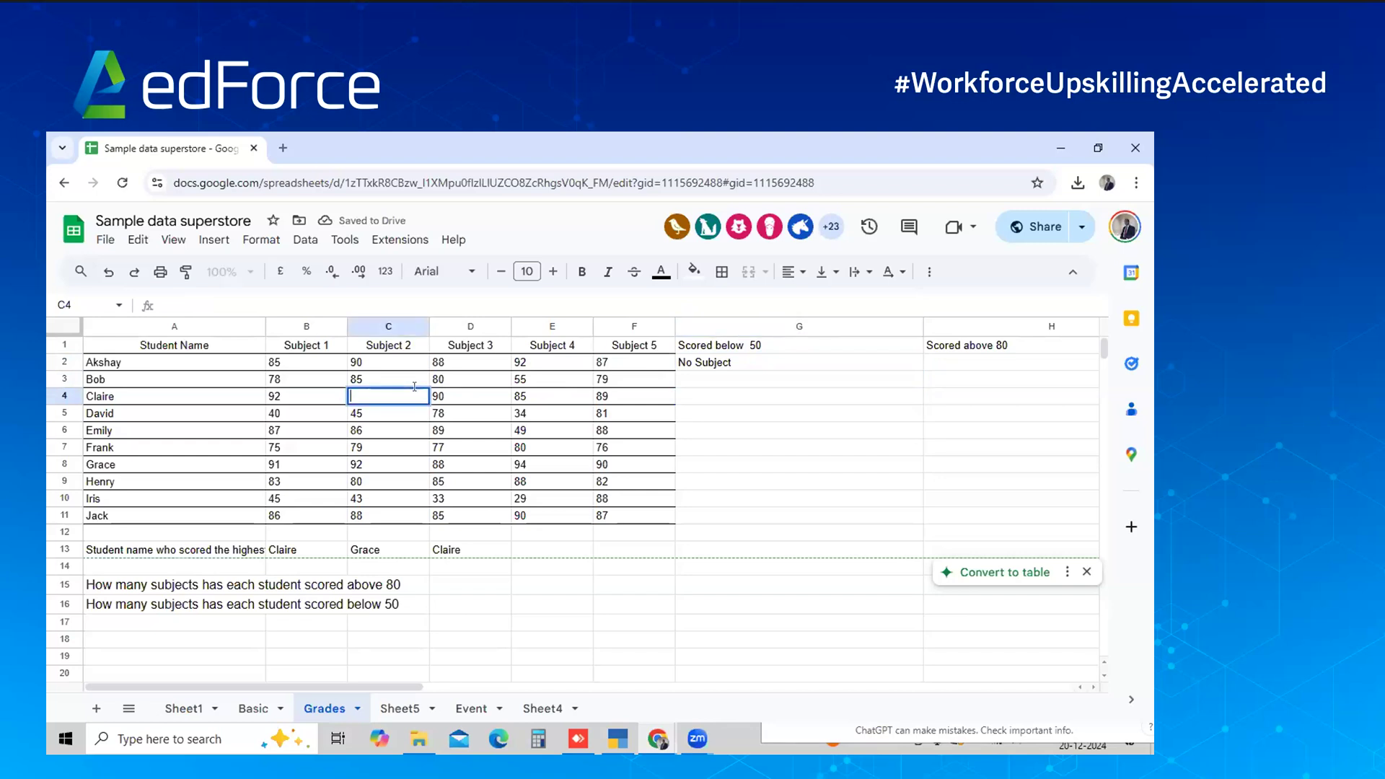
pyautogui.press('Escape')
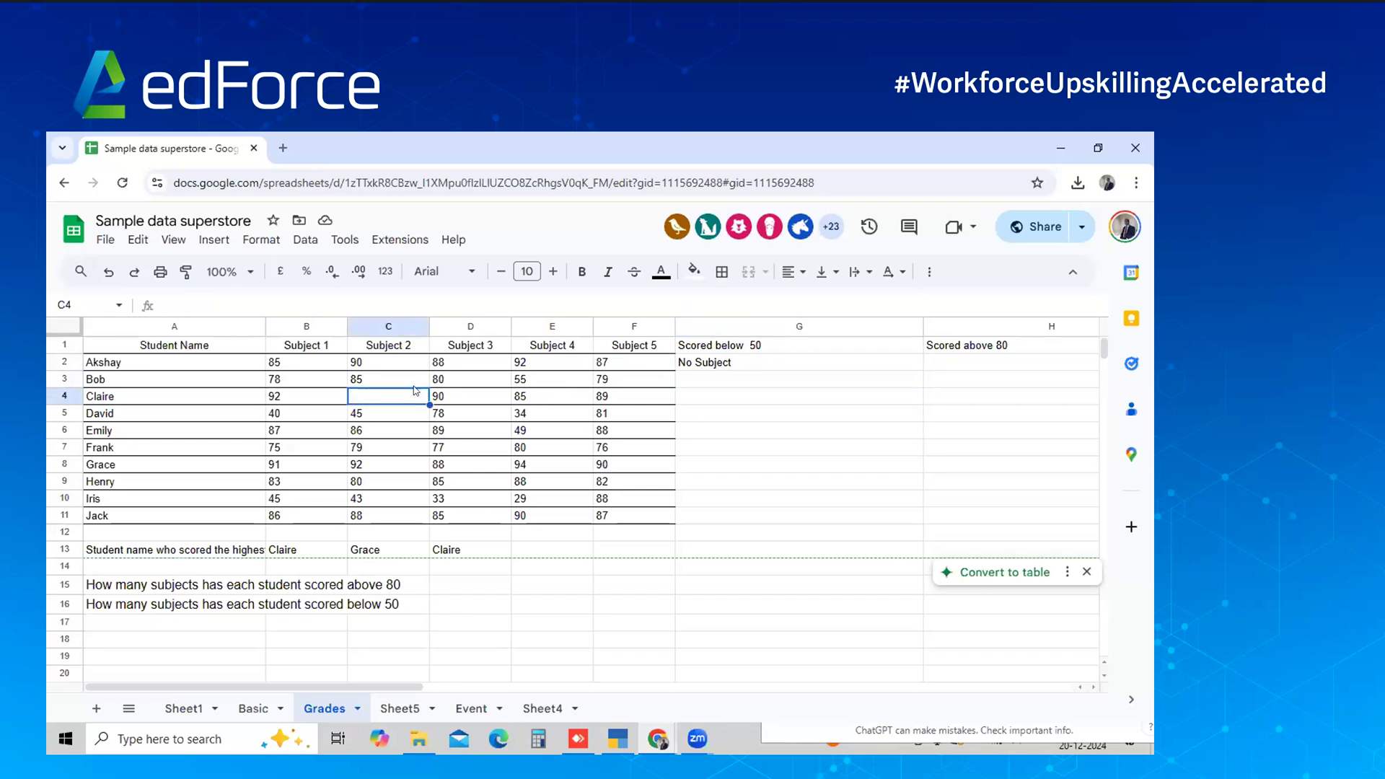
pyautogui.hotkey('ctrl', 'z')
pyautogui.hotkey('ctrl', 'z')
pyautogui.hotkey('ctrl', 'z')
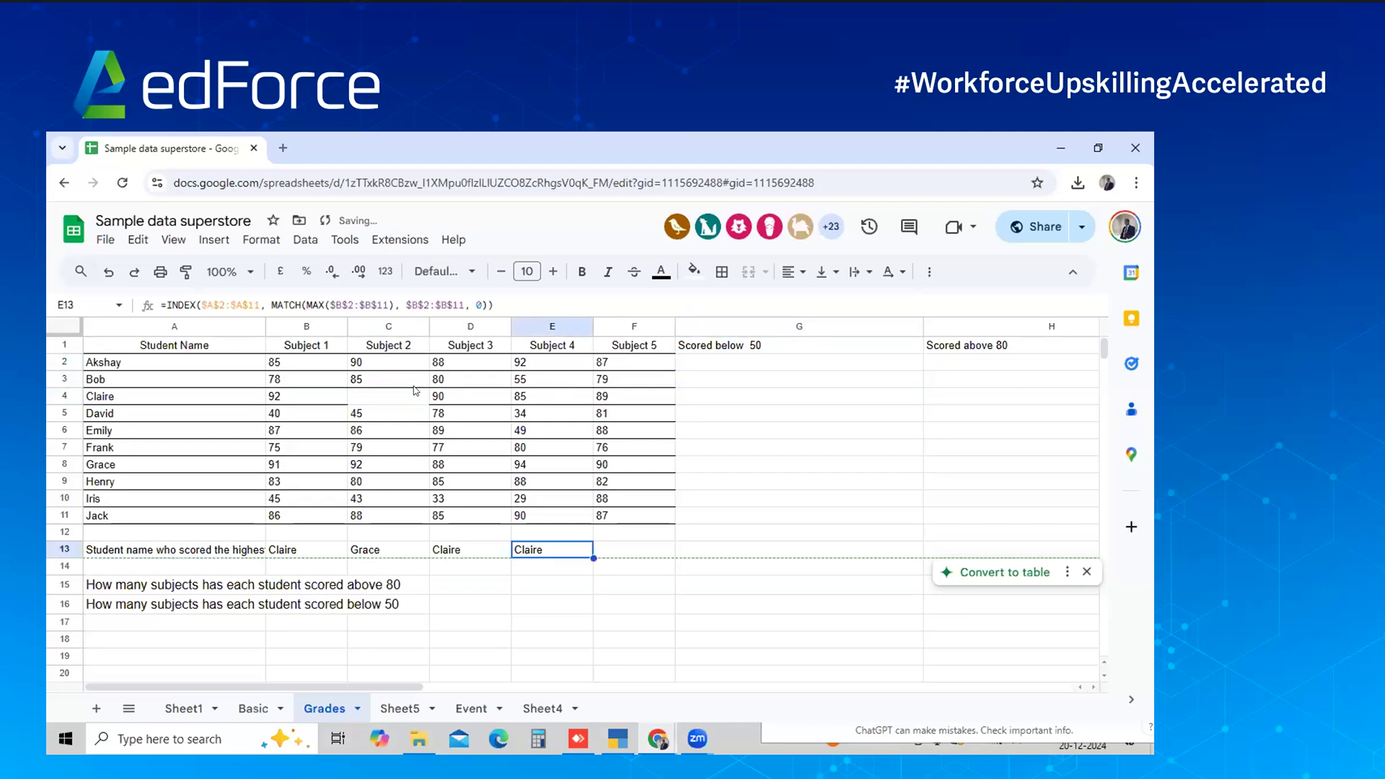
pyautogui.hotkey('ctrl', 'y')
pyautogui.hotkey('ctrl', 'y')
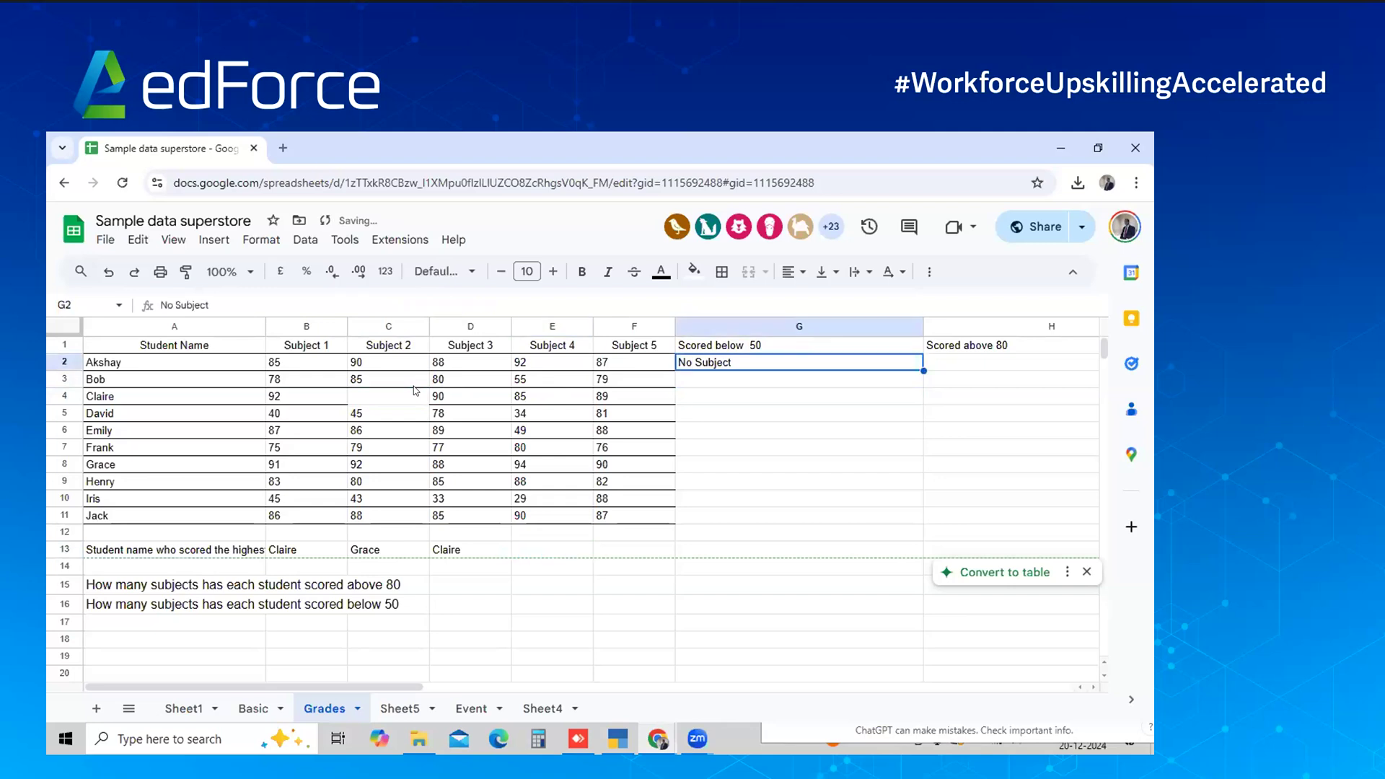
pyautogui.click(391, 394)
pyautogui.write('40')
pyautogui.press('Tab')
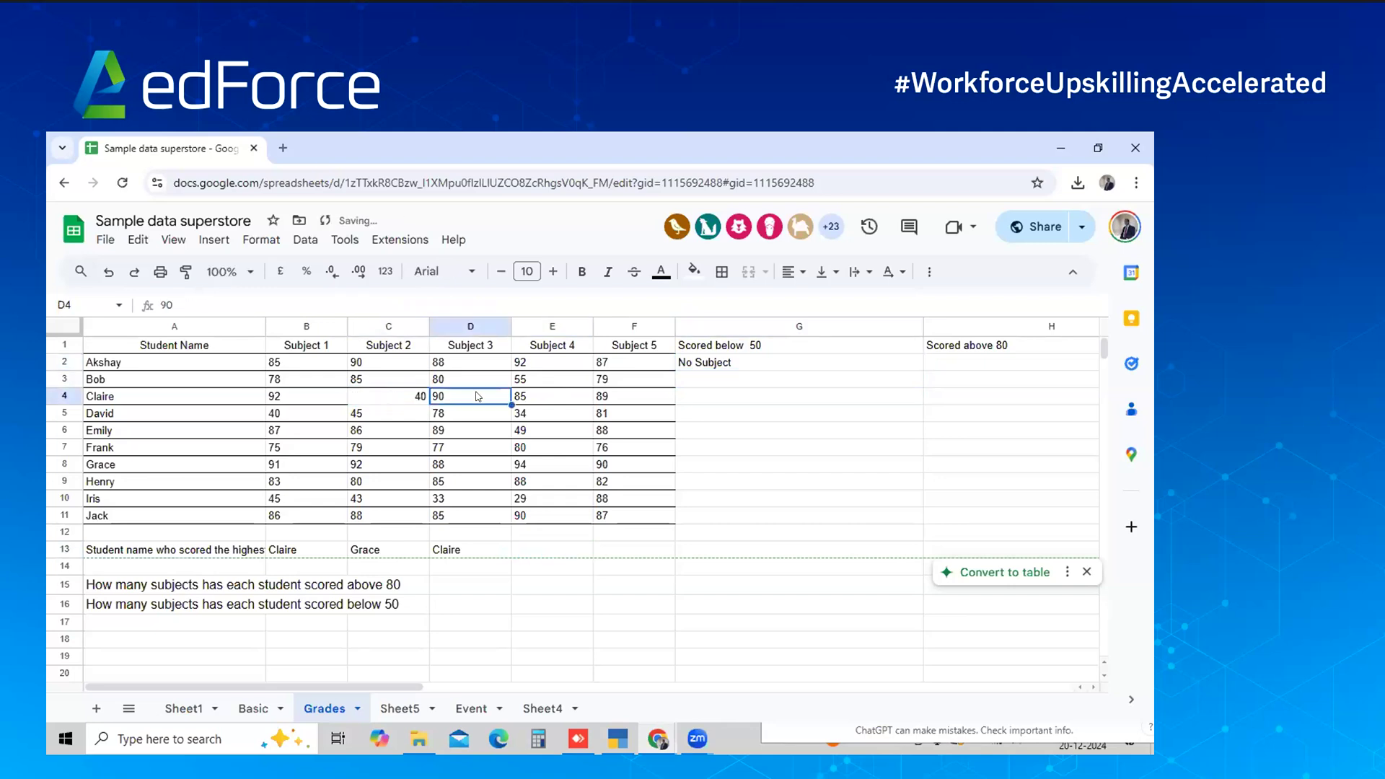
# Enter 'Subject 2' in G4 as Claire's below-50 subject
pyautogui.click(723, 397)
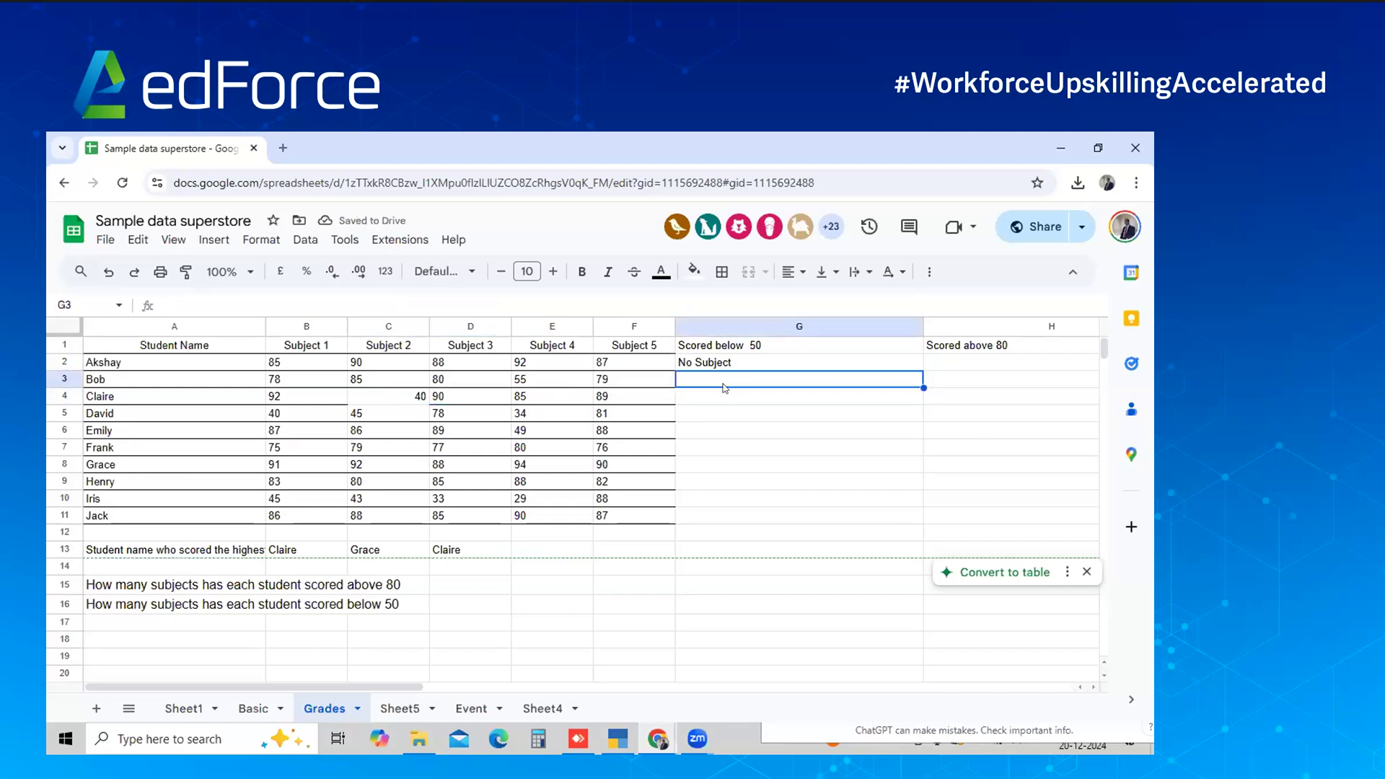
pyautogui.write('Su')
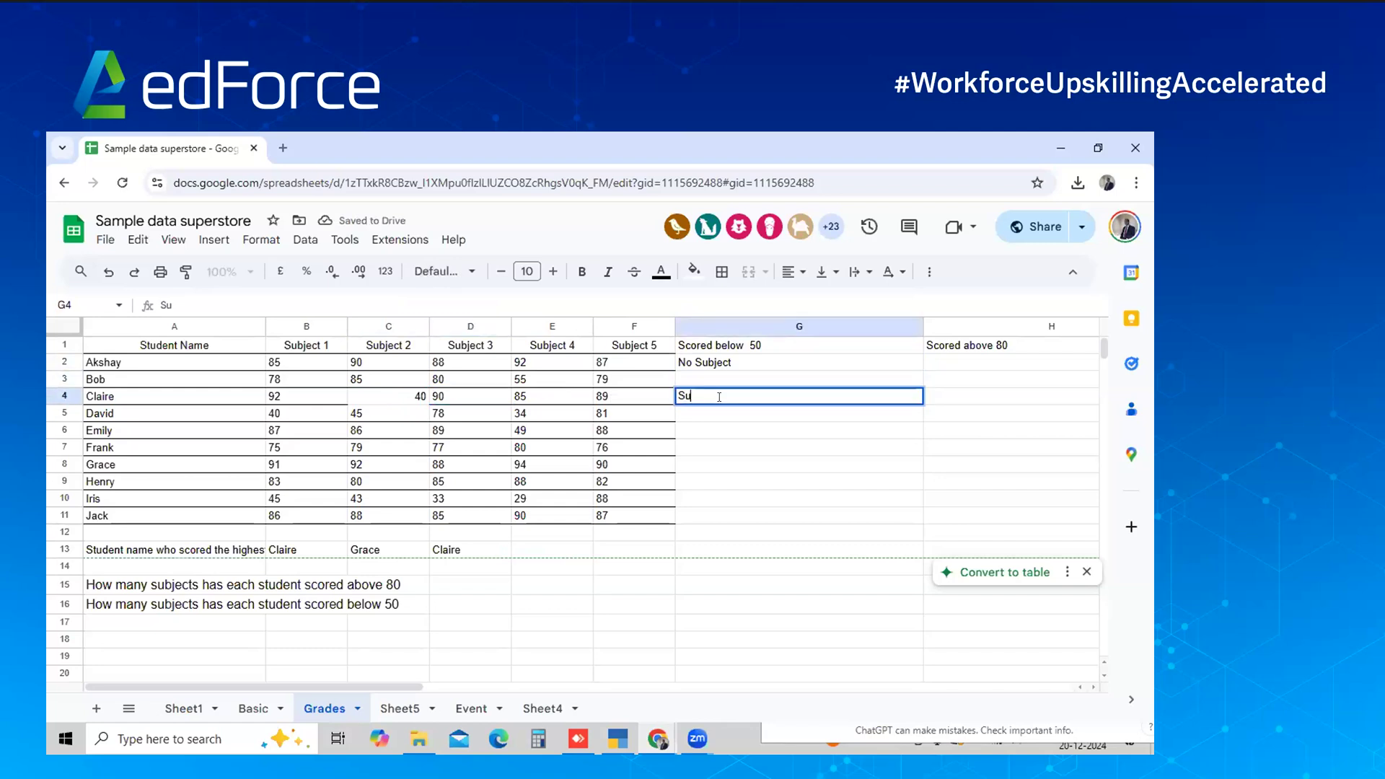
pyautogui.write('bject 2')
pyautogui.press('Return')
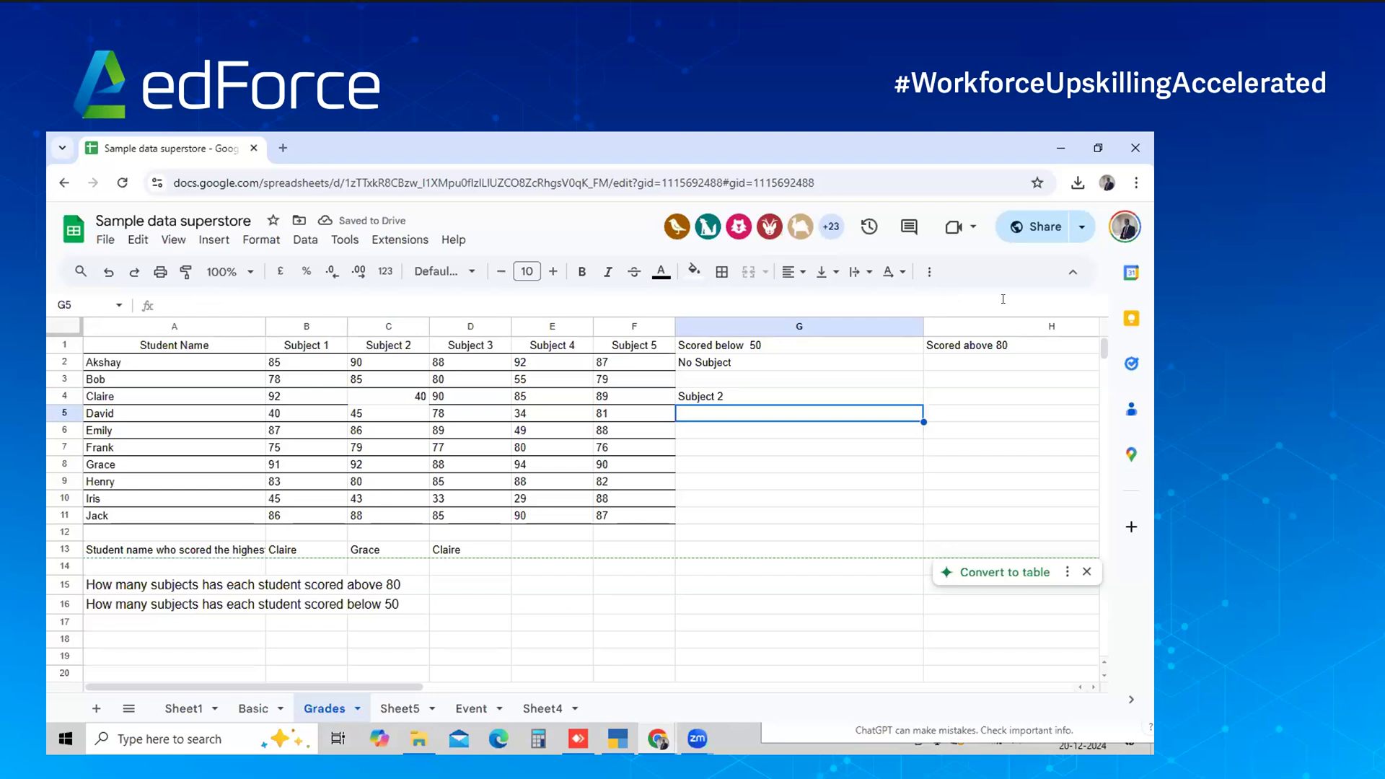
pyautogui.click(971, 375)
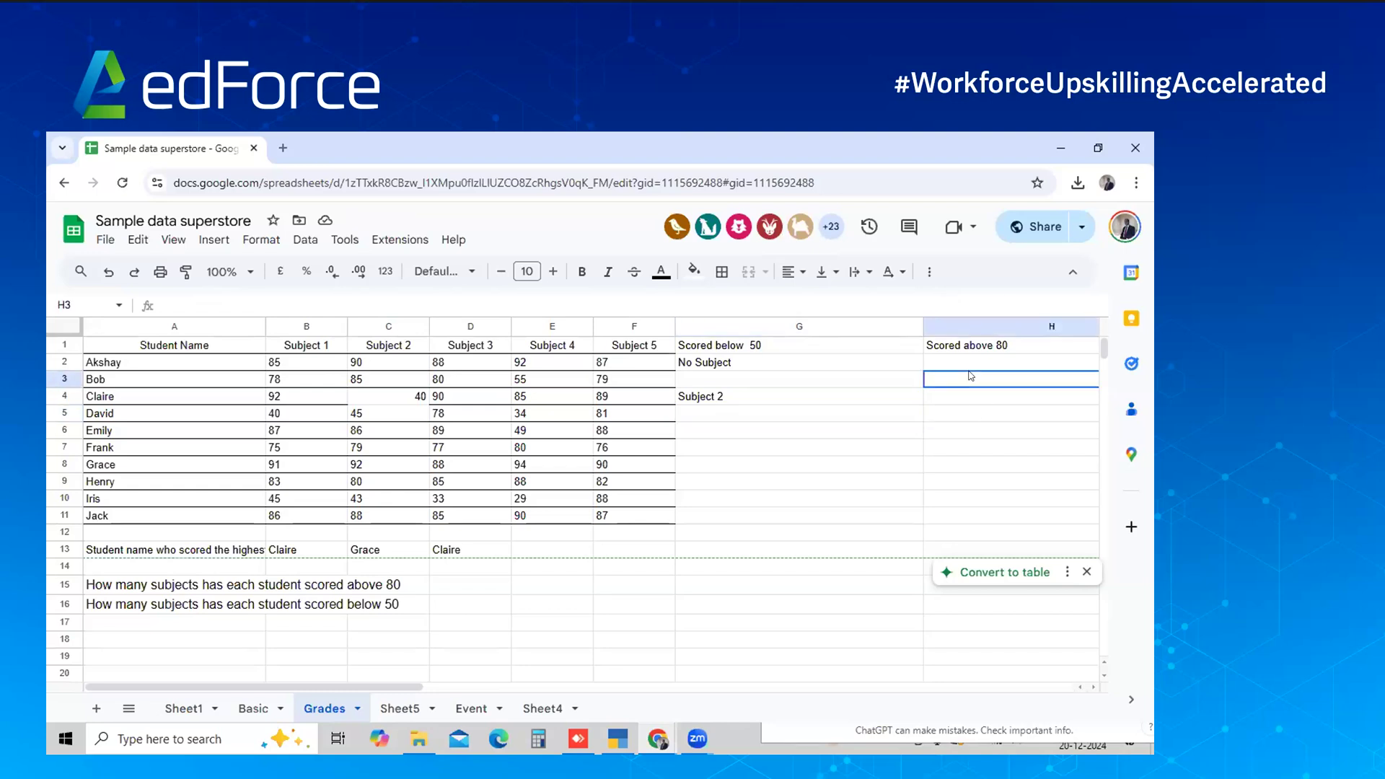
# Enter 'Subject 1. Subject 2.' in H2 as Akshay's above-80 subjects
pyautogui.press('Up')
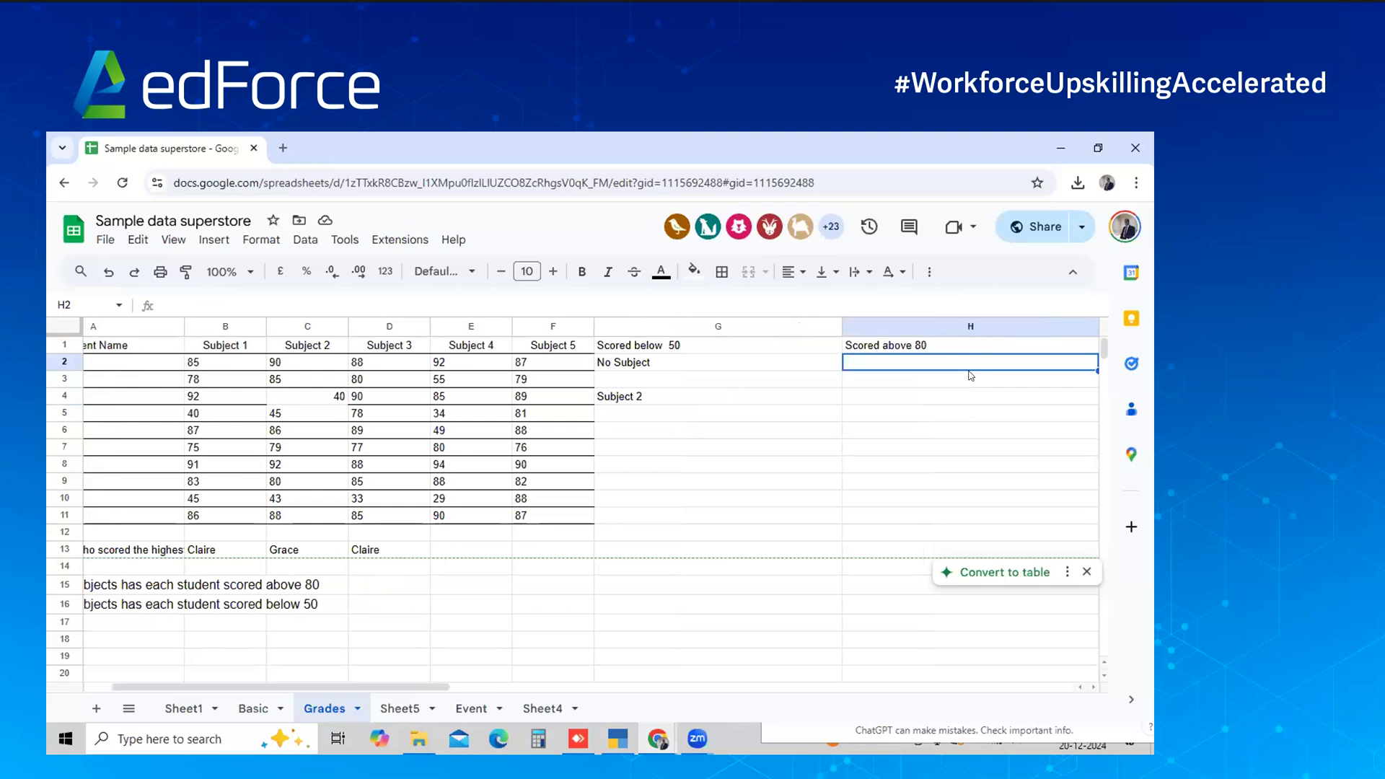
pyautogui.write('S')
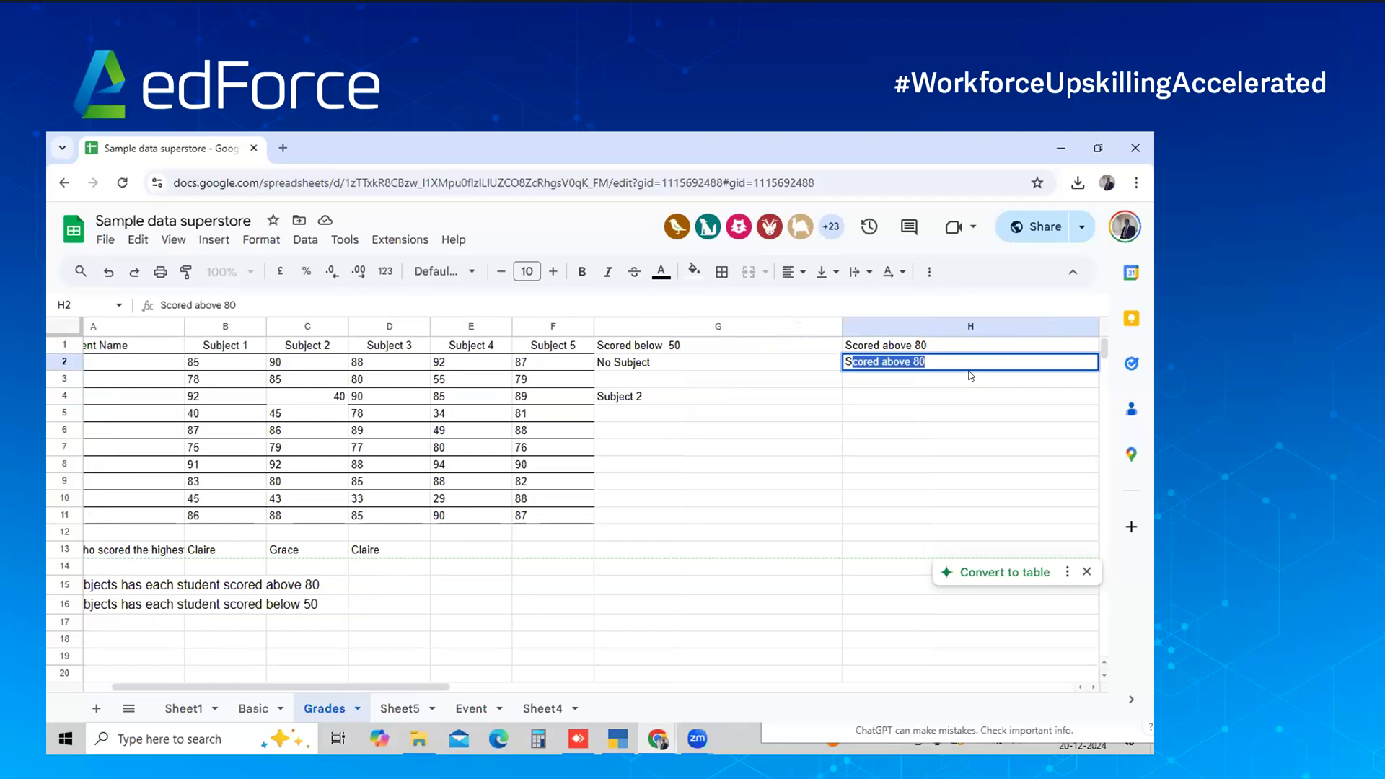
pyautogui.write('ubject ')
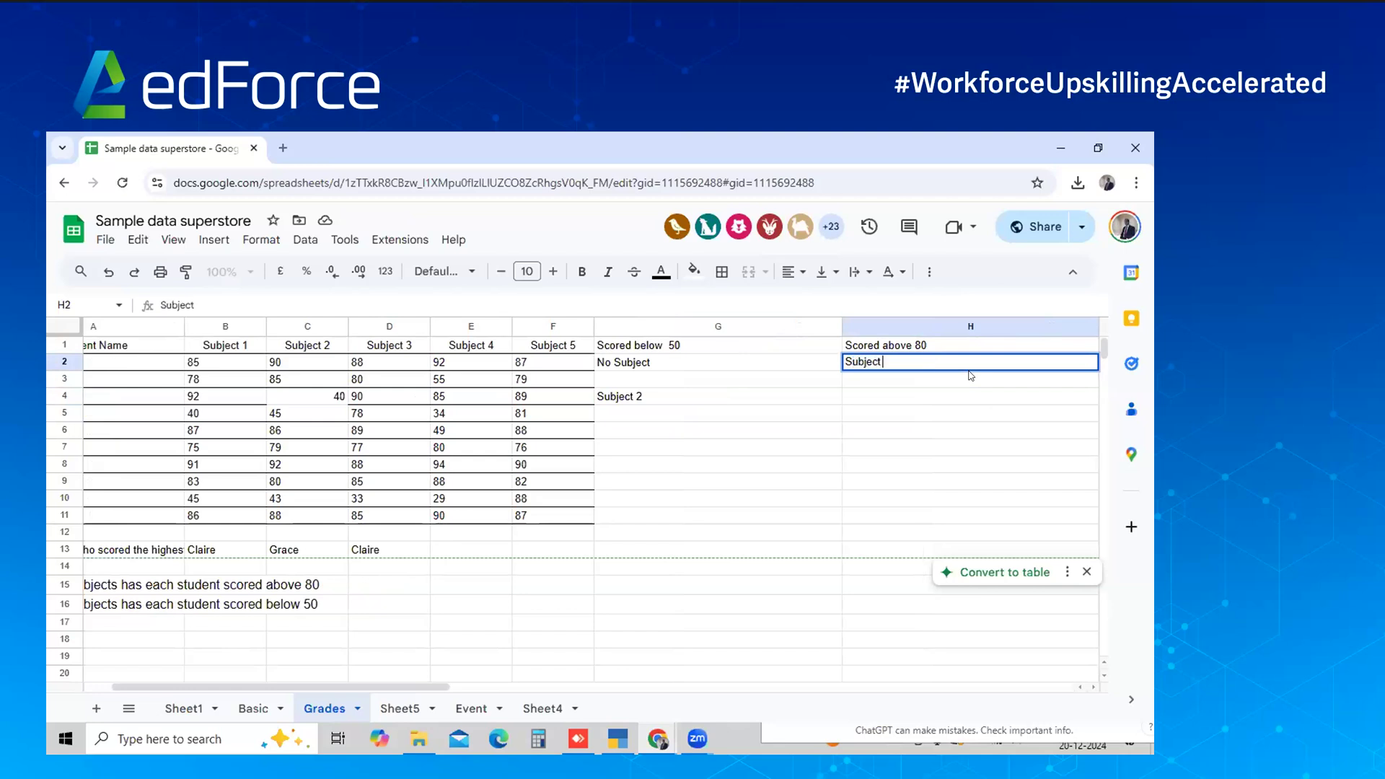
pyautogui.write('1. Sib')
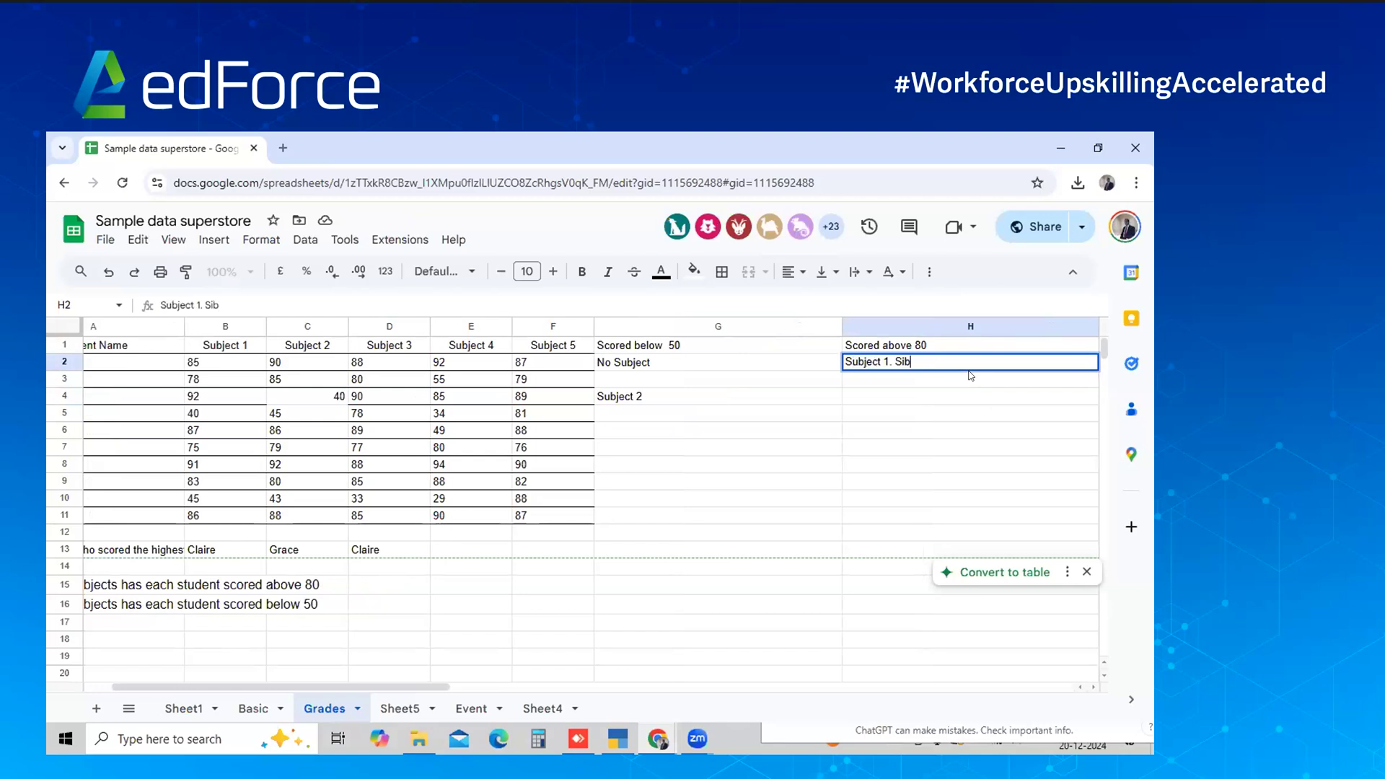
pyautogui.write('jecy 2. ')
pyautogui.write('S')
pyautogui.press('BackSpace')
pyautogui.press('BackSpace')
pyautogui.press('BackSpace')
pyautogui.press('BackSpace')
pyautogui.press('BackSpace')
pyautogui.press('BackSpace')
pyautogui.press('BackSpace')
pyautogui.press('BackSpace')
pyautogui.press('BackSpace')
pyautogui.press('BackSpace')
pyautogui.write('un')
pyautogui.press('BackSpace')
pyautogui.write('bject')
pyautogui.write('2. //')
pyautogui.press('BackSpace')
pyautogui.press('BackSpace')
pyautogui.press('Return')
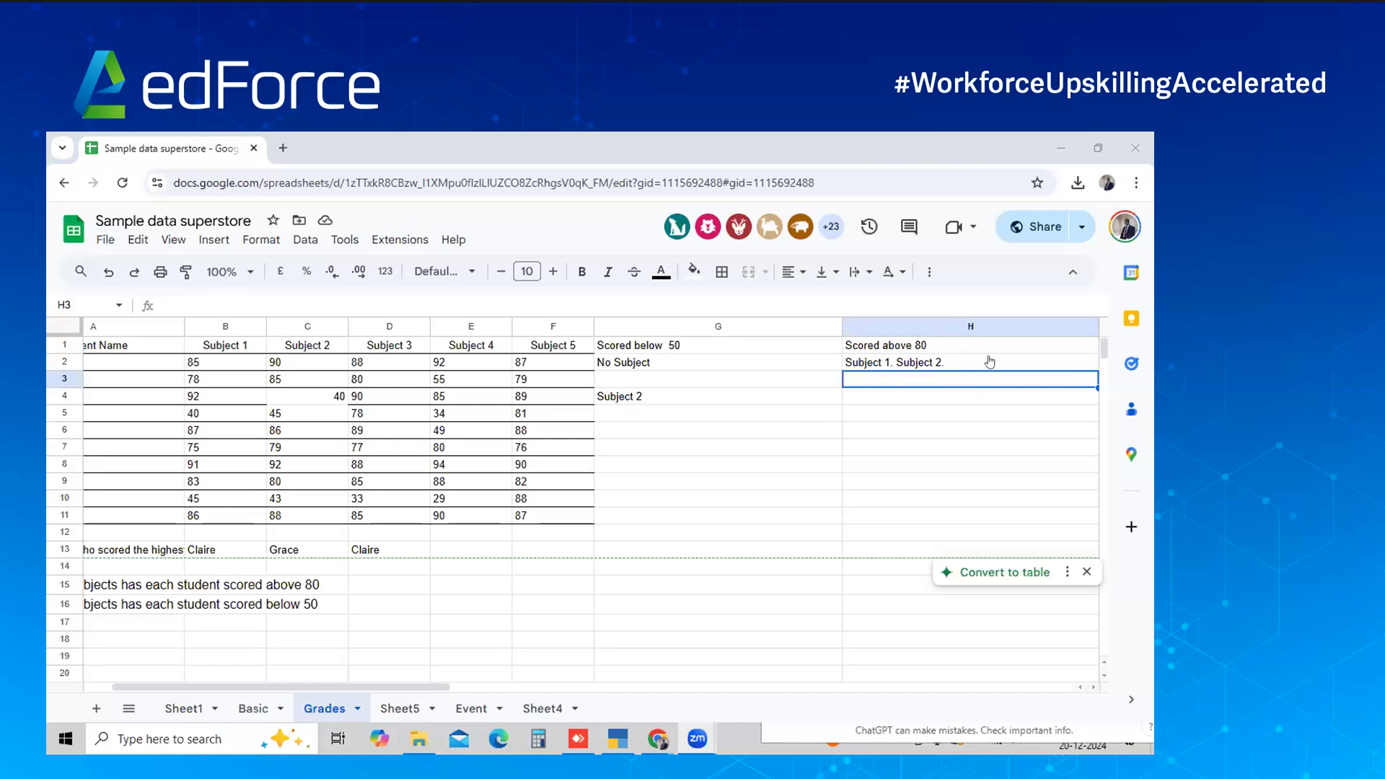
# Paste the above-80 TEXTJOIN formula into H2:H5, then clear the #VALUE! results
pyautogui.click(990, 361)
pyautogui.write('=TEXTJOIN(", ", TRUE, IF(B2:F2 > 80, $B$1:$F$1, ""))')
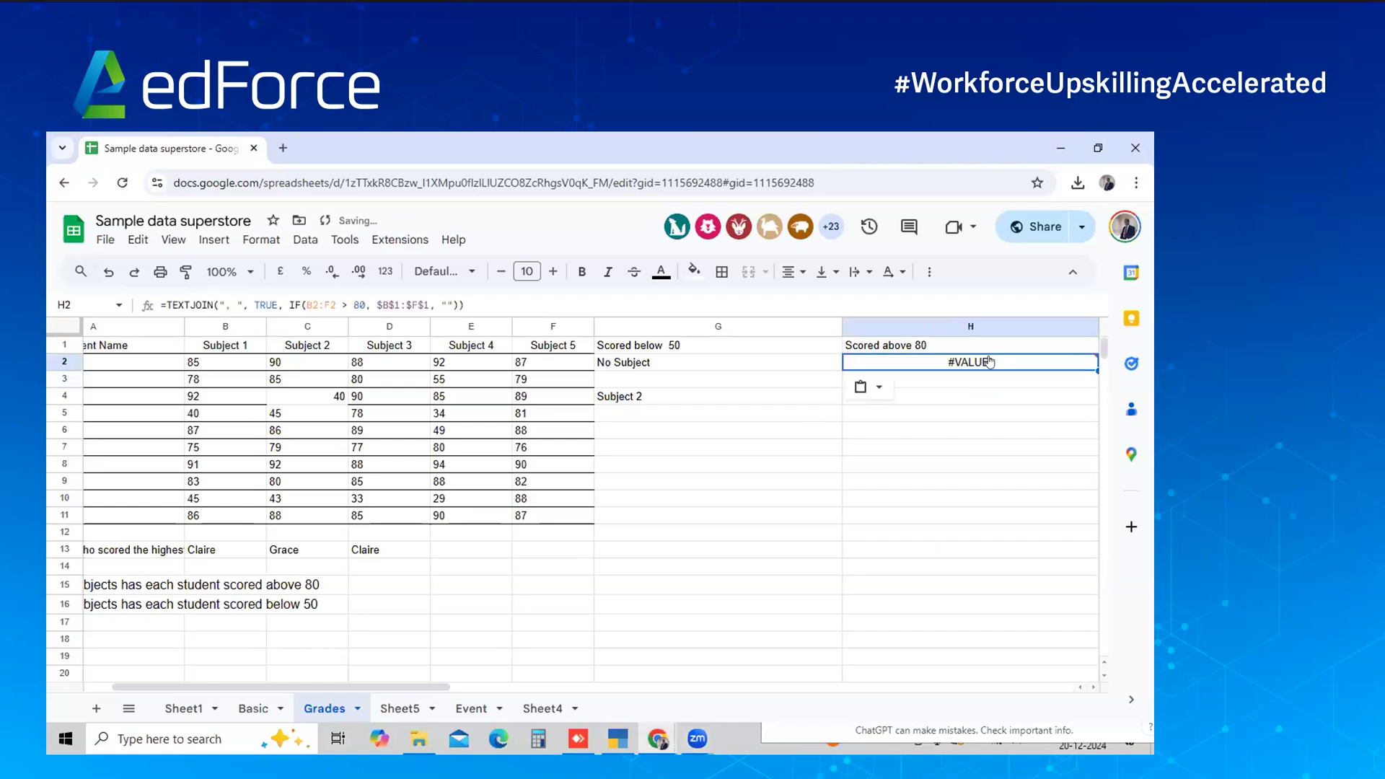
pyautogui.hotkey('shift', 'Up')
pyautogui.hotkey('shift', 'Down')
pyautogui.hotkey('shift', 'Down')
pyautogui.hotkey('shift', 'Down')
pyautogui.hotkey('shift', 'Down')
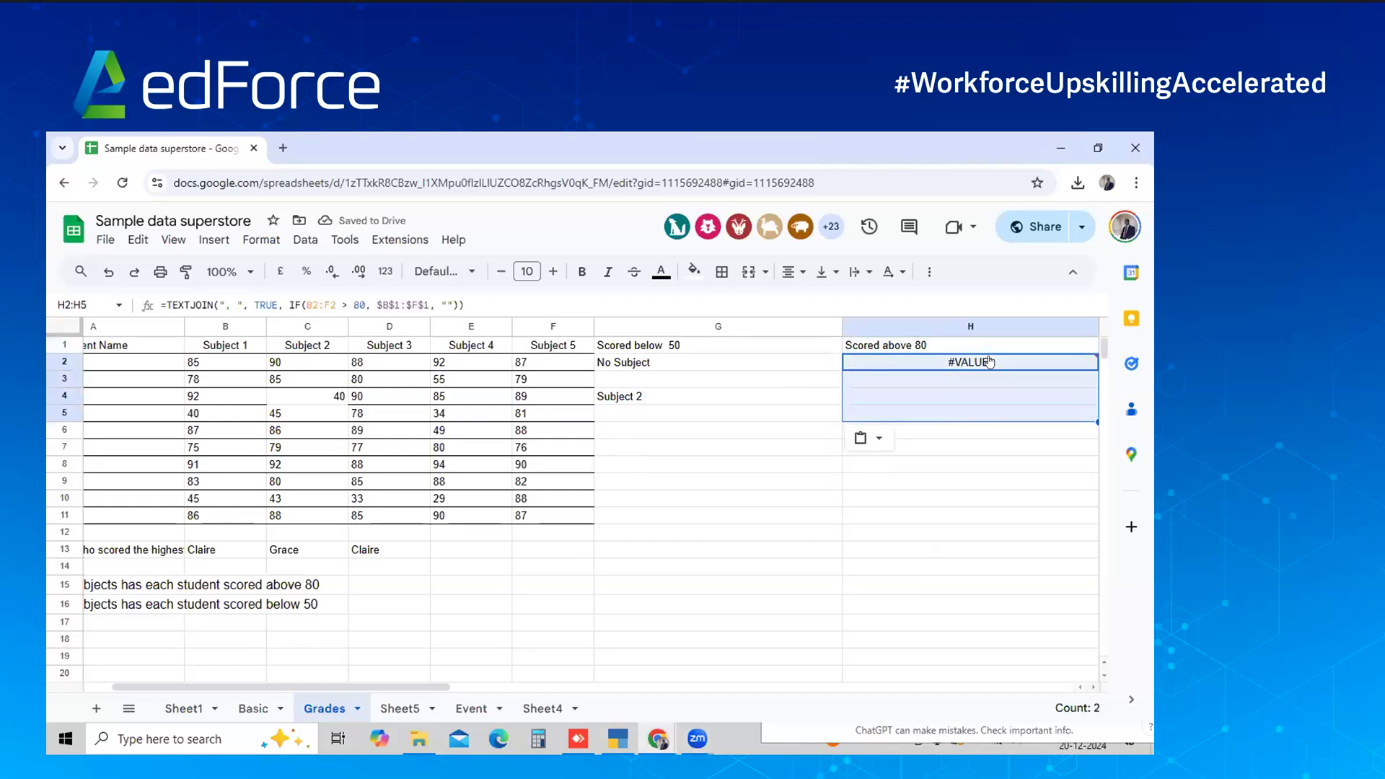
pyautogui.hotkey('ctrl', 'v')
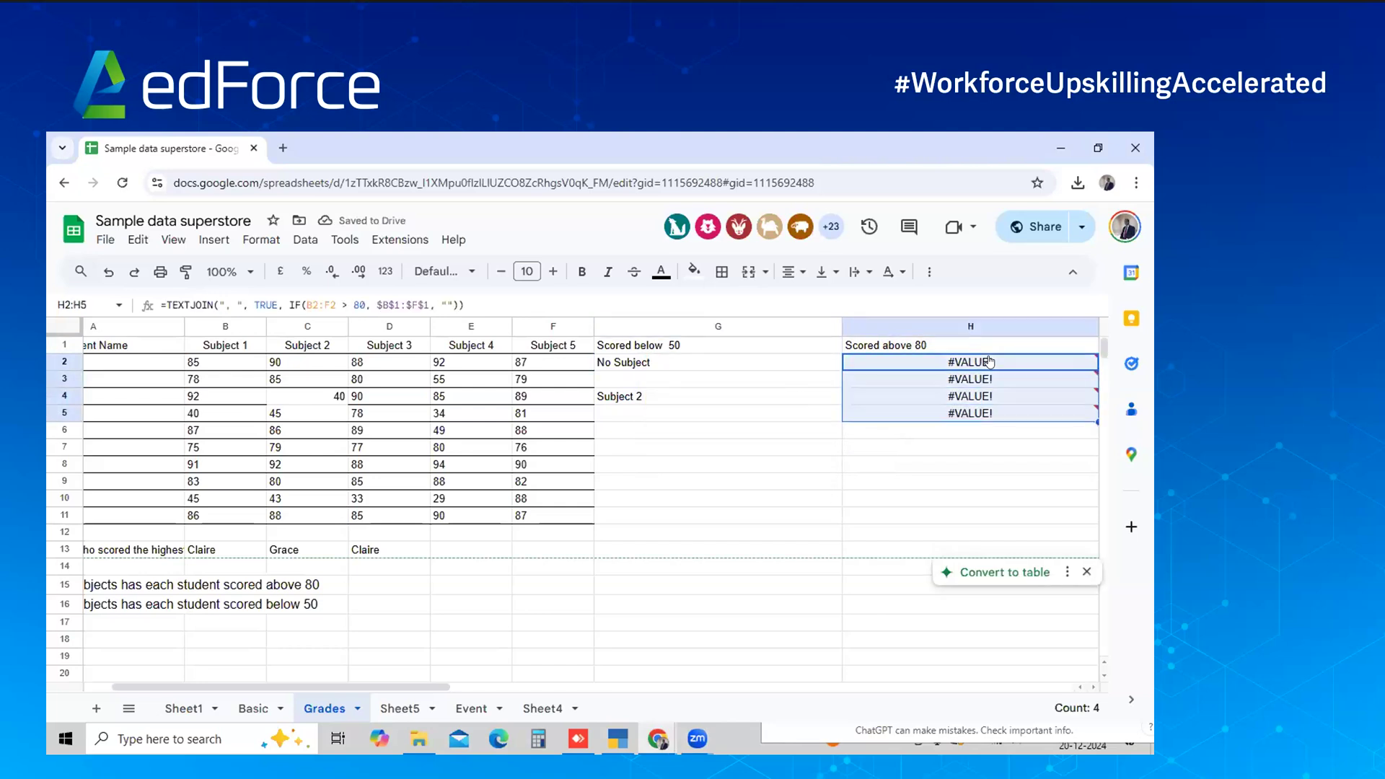
pyautogui.press('Delete')
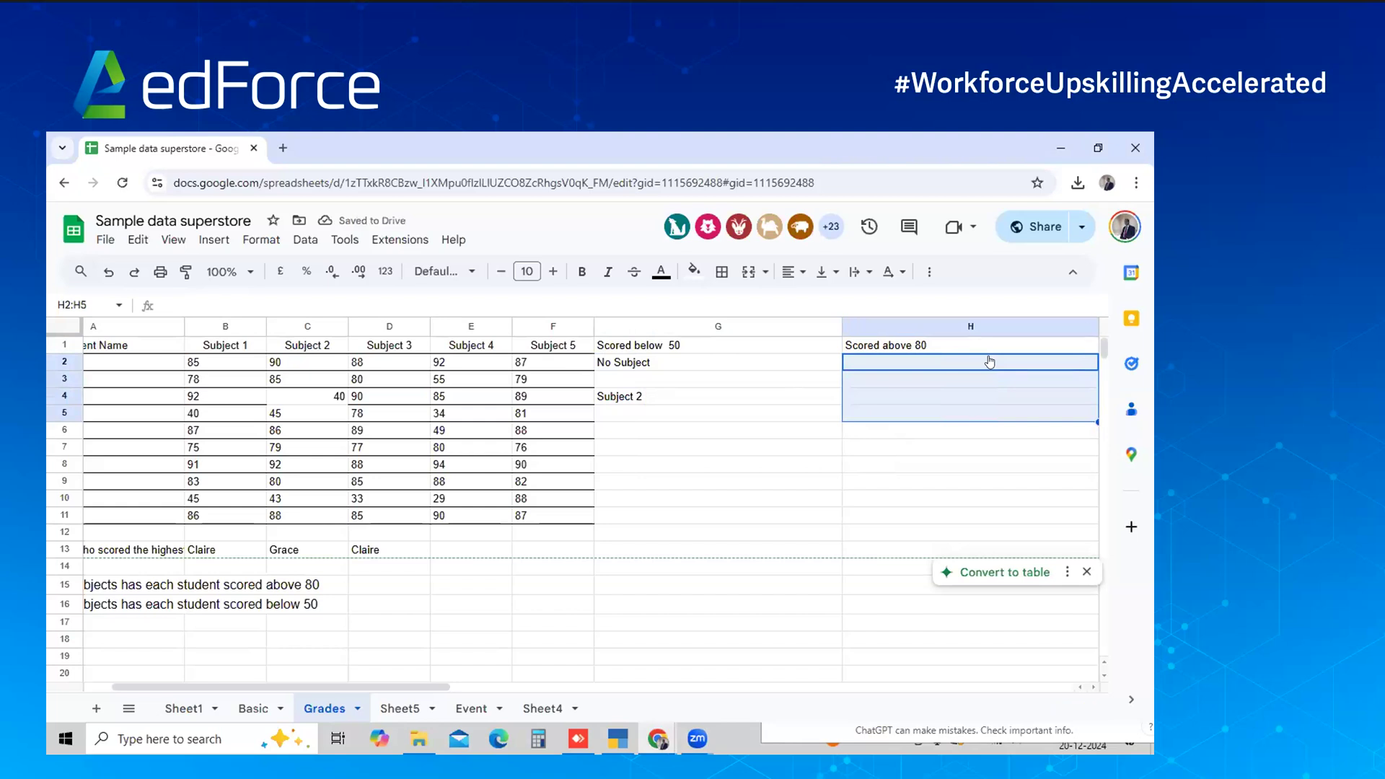
pyautogui.hotkey('alt', 'Tab')
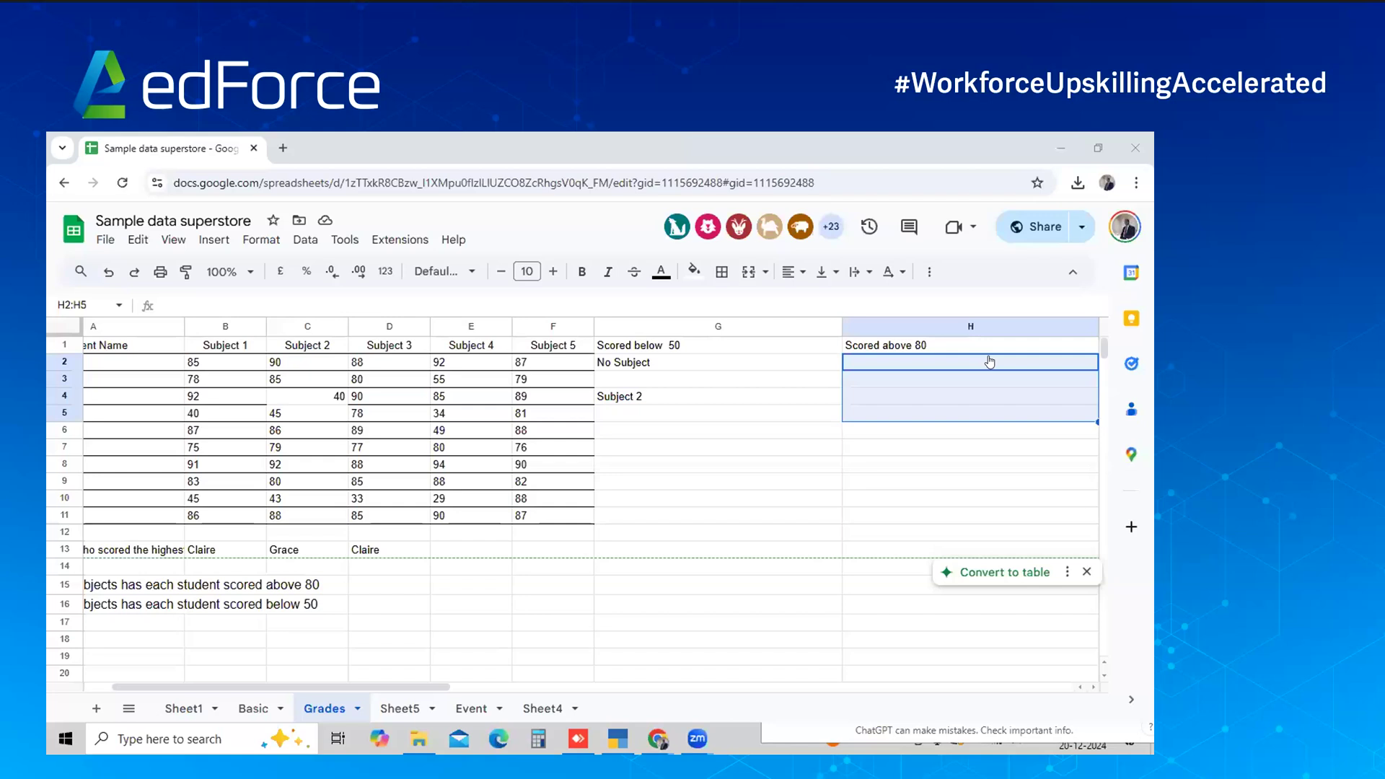
pyautogui.click(766, 375)
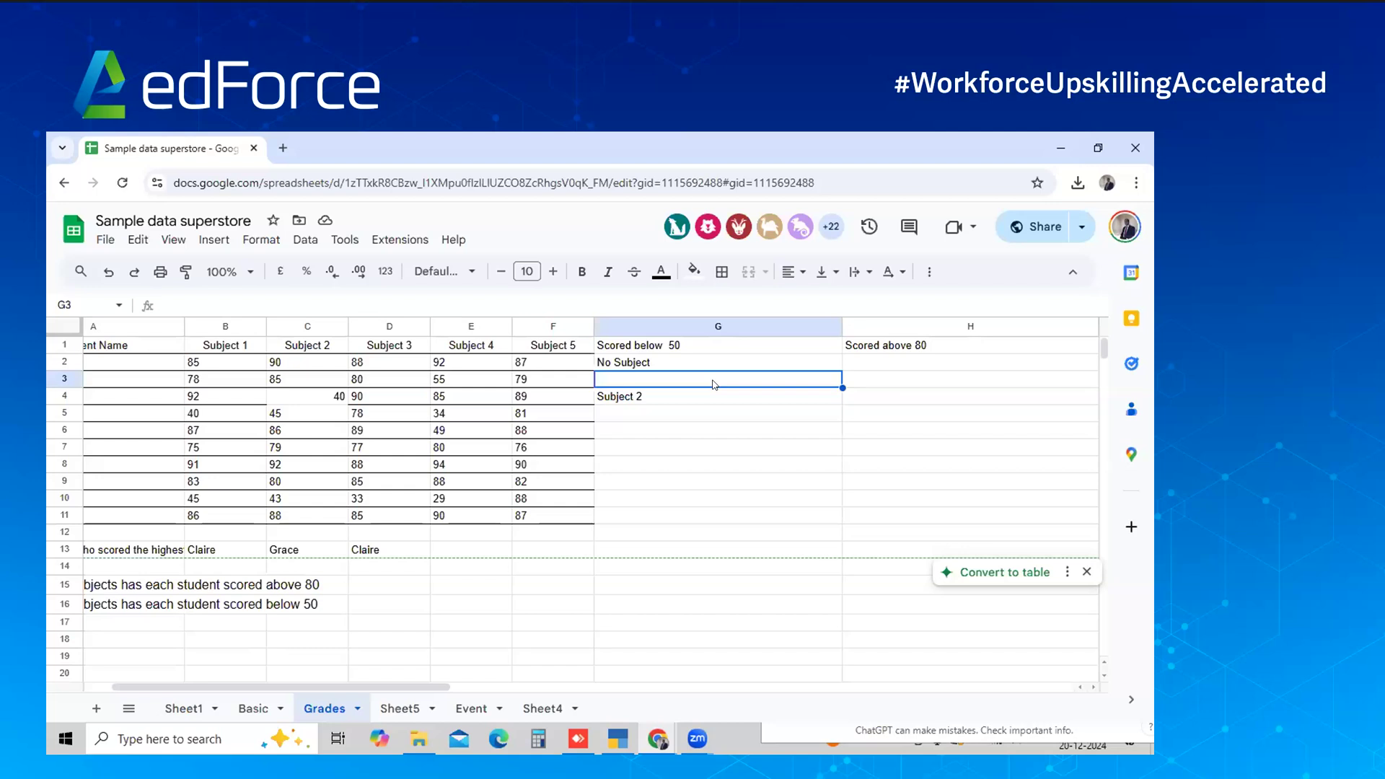
# Clear G3:G11, then undo to bring back the Subject 2 entry
pyautogui.hotkey('shift', 'Down')
pyautogui.hotkey('shift', 'Down')
pyautogui.hotkey('shift', 'Down')
pyautogui.hotkey('shift', 'Down')
pyautogui.hotkey('shift', 'Down')
pyautogui.hotkey('shift', 'Down')
pyautogui.hotkey('shift', 'Down')
pyautogui.hotkey('shift', 'Down')
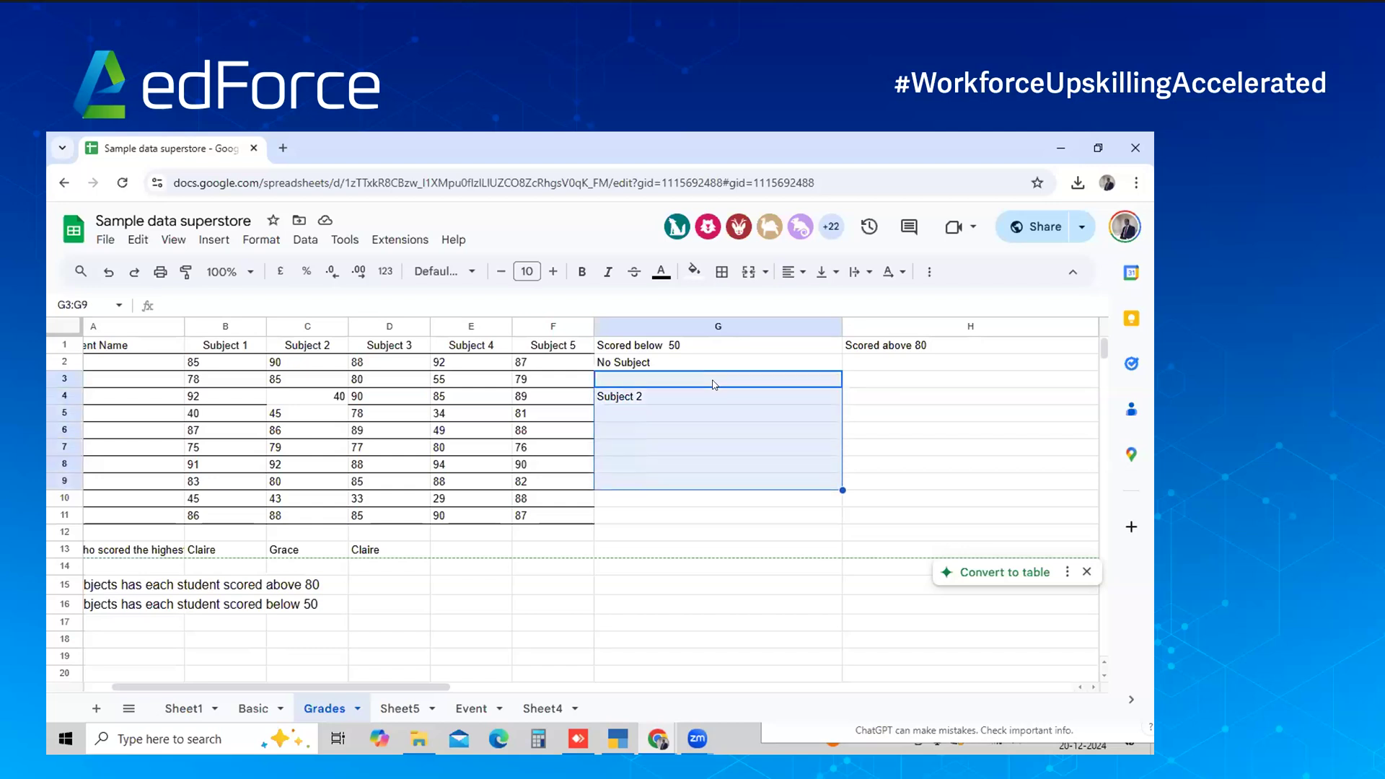
pyautogui.press('Delete')
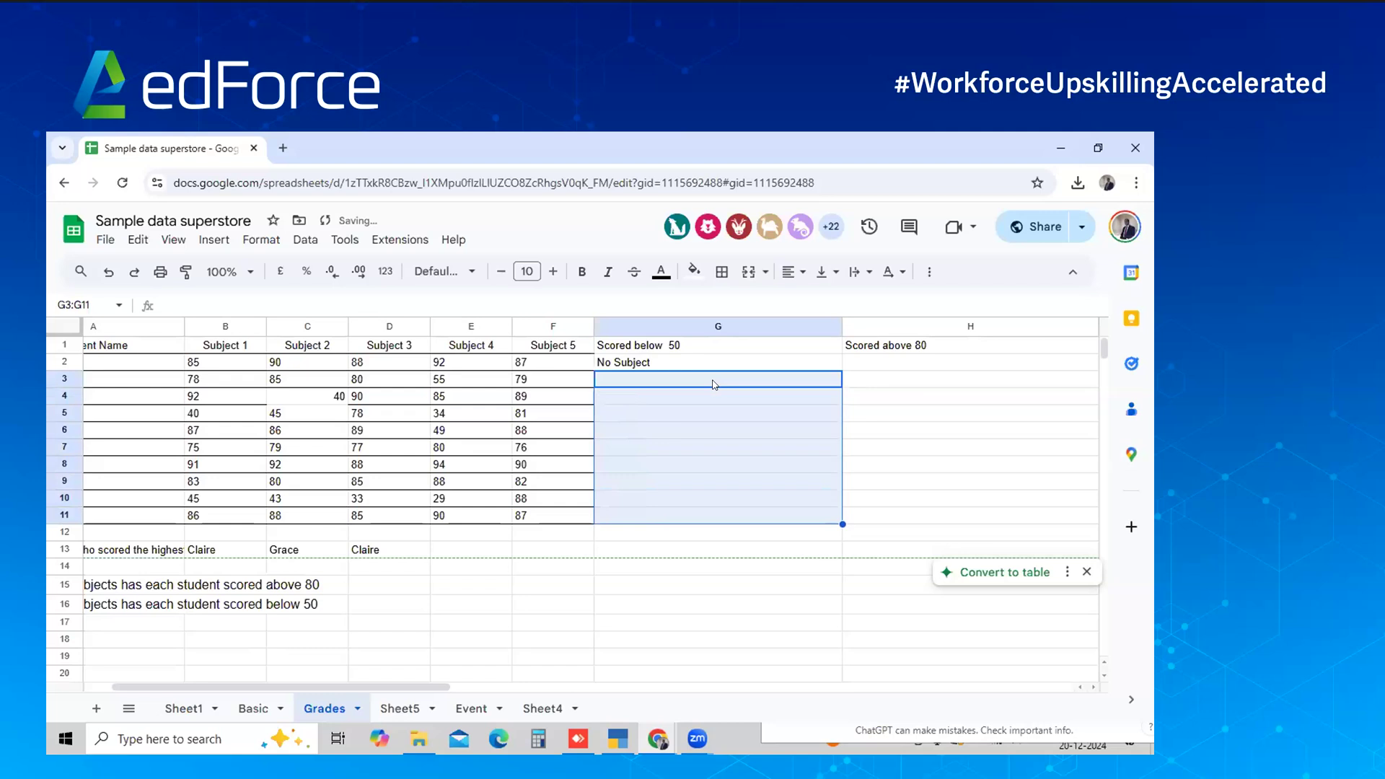
pyautogui.click(712, 385)
pyautogui.hotkey('shift', 'Down')
pyautogui.hotkey('shift', 'Down')
pyautogui.hotkey('shift', 'Down')
pyautogui.hotkey('shift', 'Down')
pyautogui.hotkey('shift', 'Down')
pyautogui.click(712, 385)
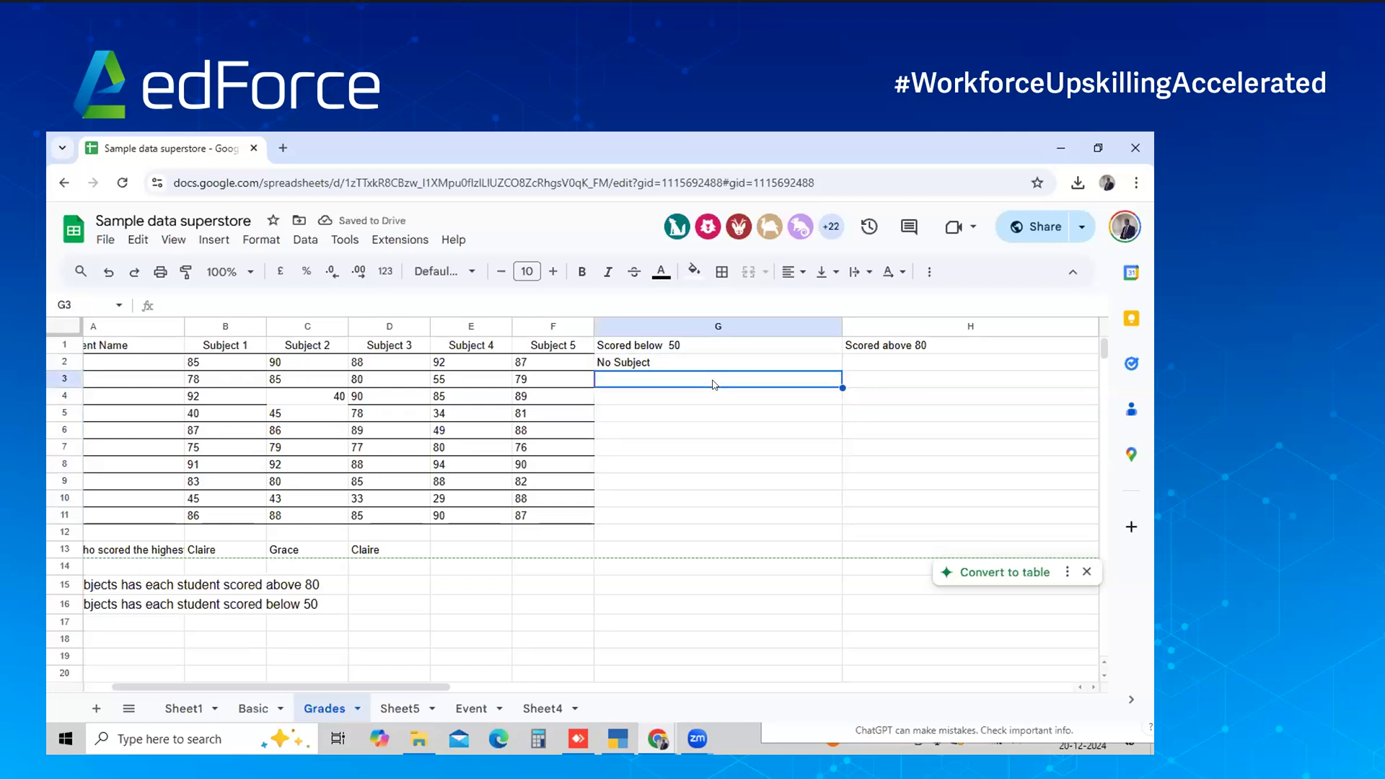
pyautogui.hotkey('ctrl', 'z')
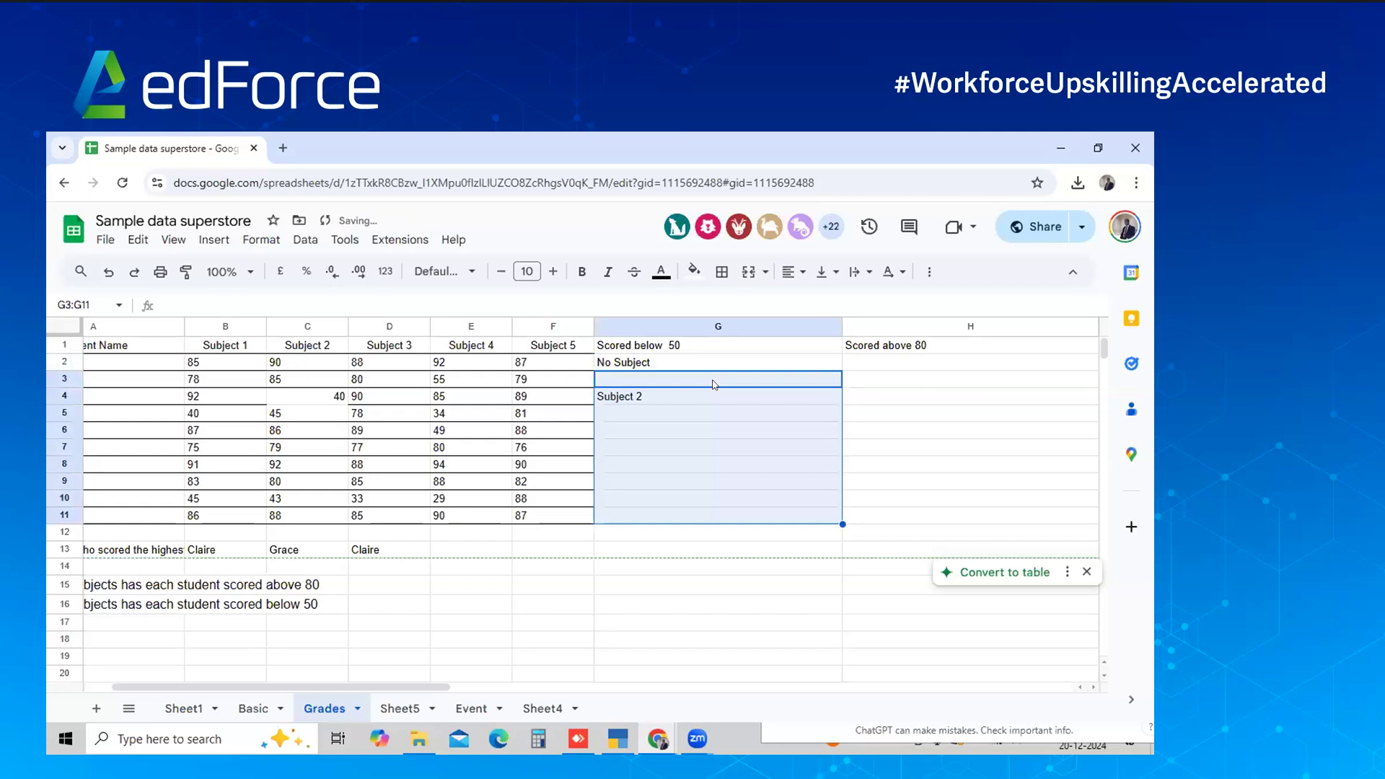
# Fill the TEXTJOIN formula down G3:G10 and clear the #VALUE! results
pyautogui.write('=TEXTJOIN(", ", TRUE, IF(B2:F2<50, B$1:F$1, ""))')
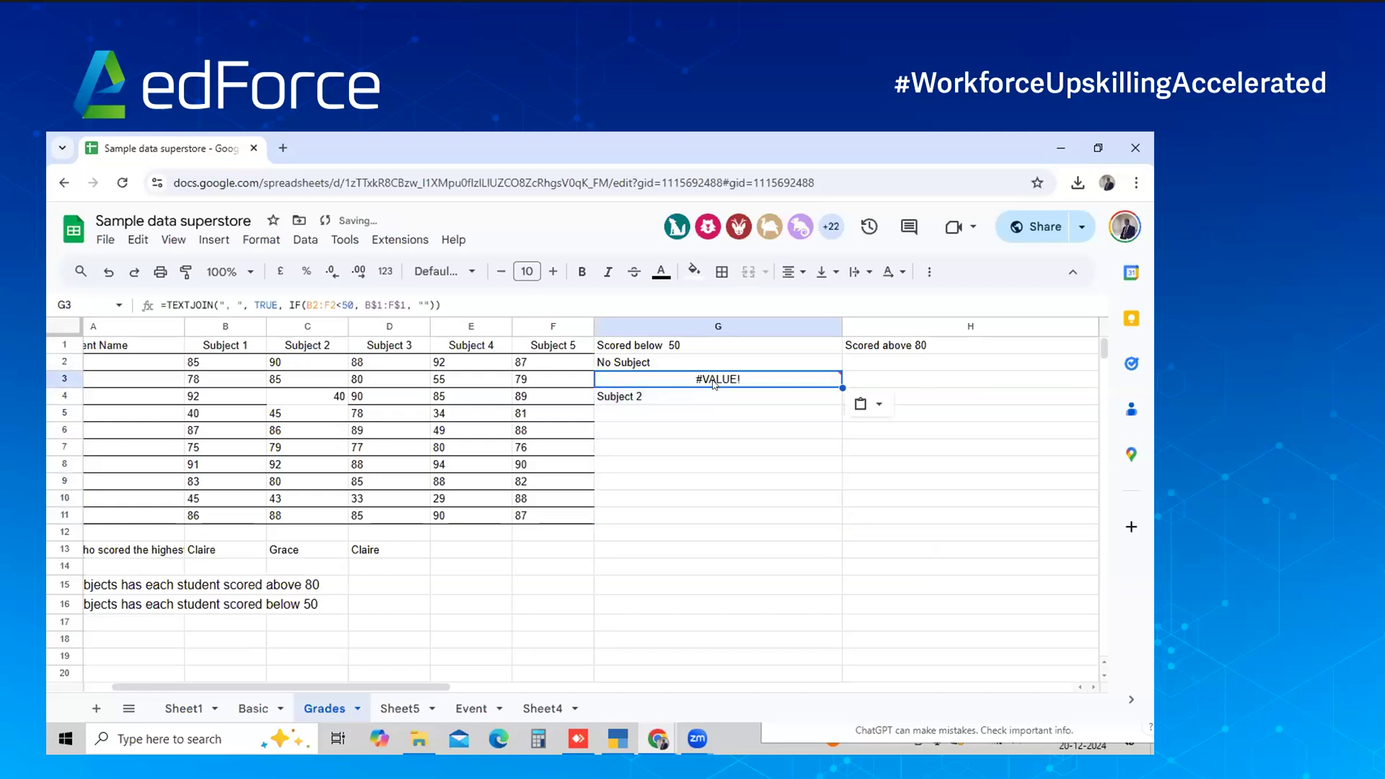
pyautogui.hotkey('shift', 'Down')
pyautogui.hotkey('shift', 'Down')
pyautogui.hotkey('shift', 'Down')
pyautogui.hotkey('shift', 'Down')
pyautogui.hotkey('shift', 'Down')
pyautogui.hotkey('shift', 'Down')
pyautogui.hotkey('shift', 'Down')
pyautogui.hotkey('ctrl', 'd')
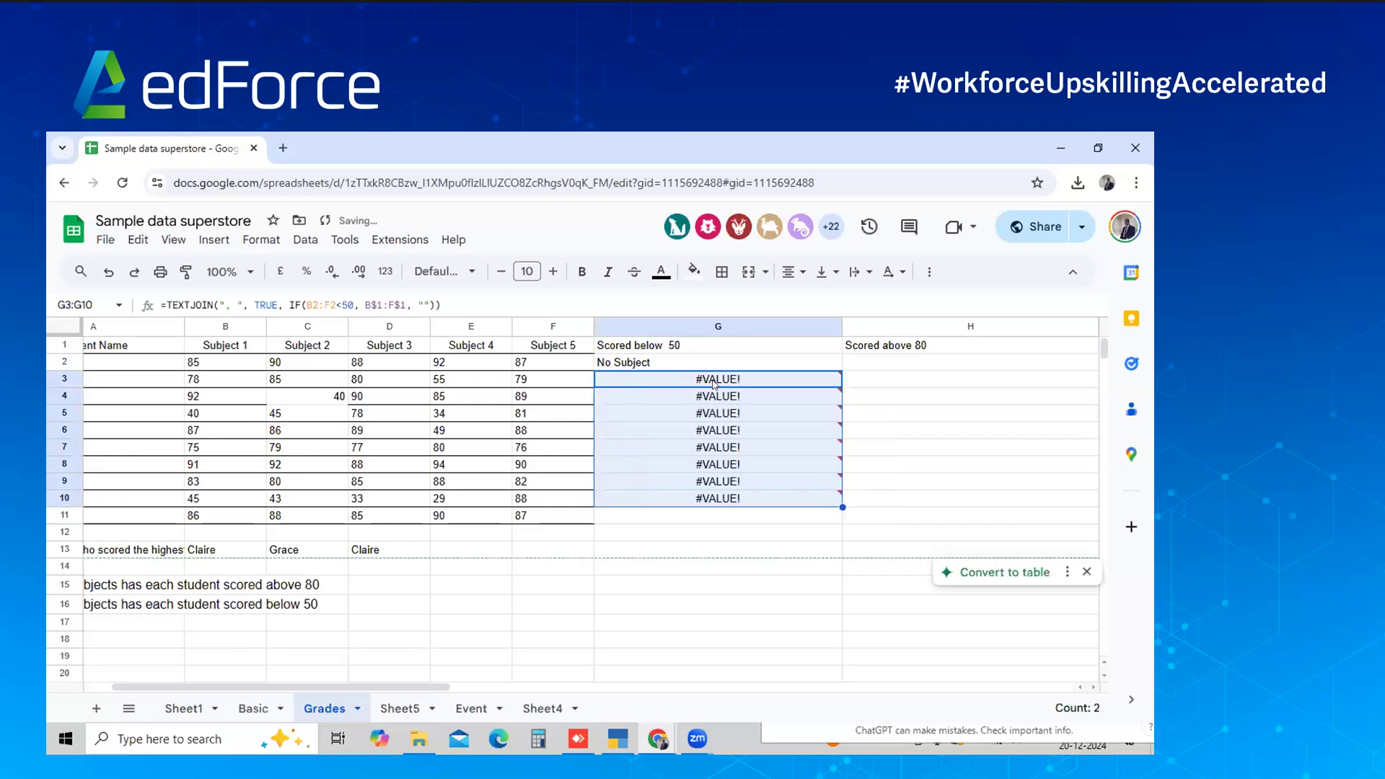
pyautogui.press('Delete')
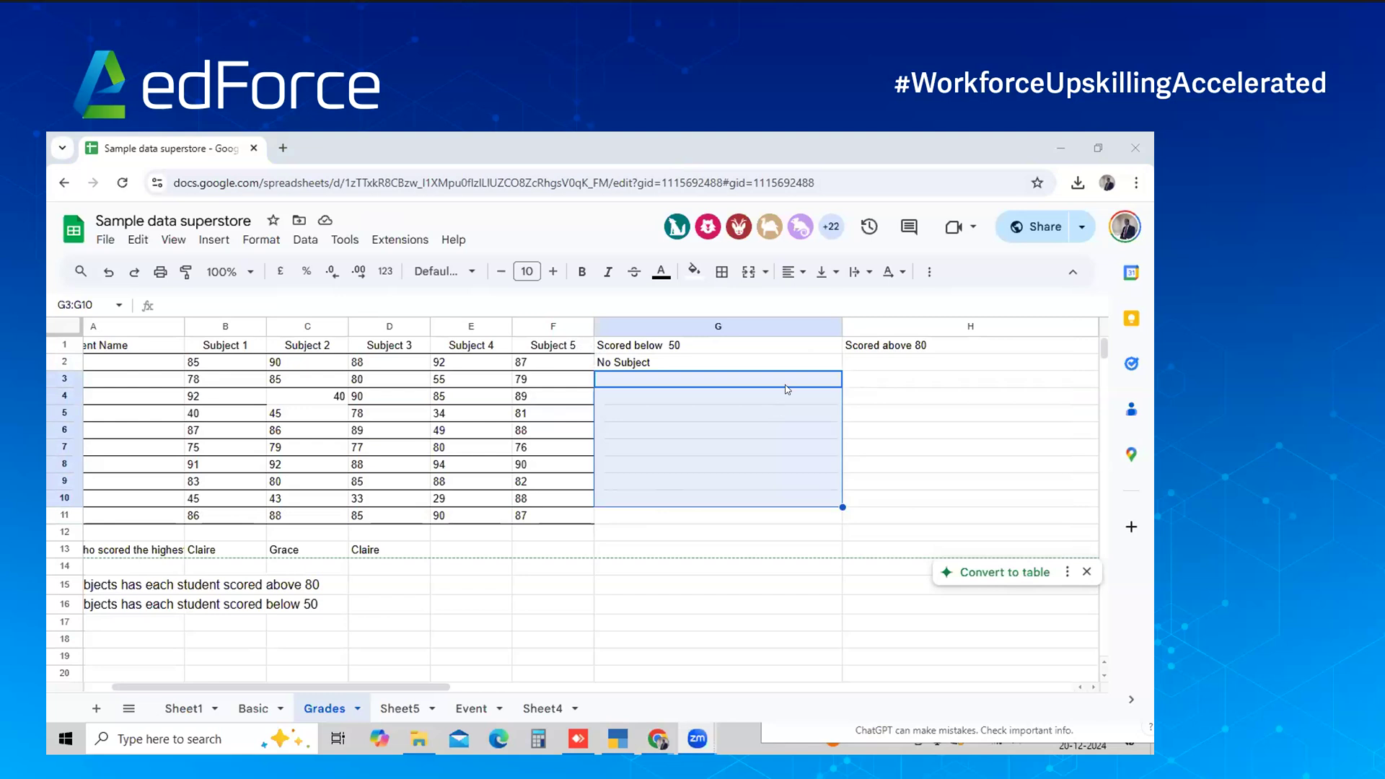
pyautogui.click(786, 385)
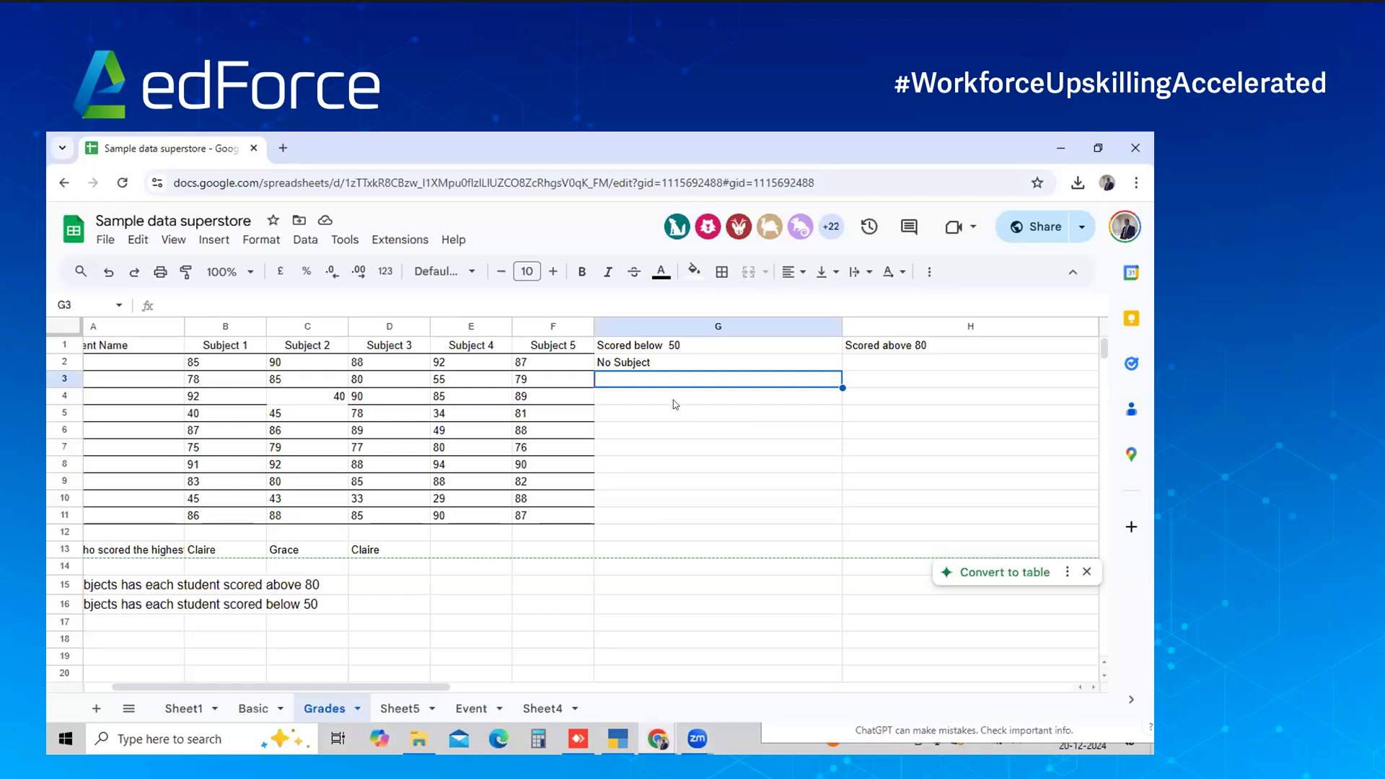
pyautogui.hotkey('alt', 'Tab')
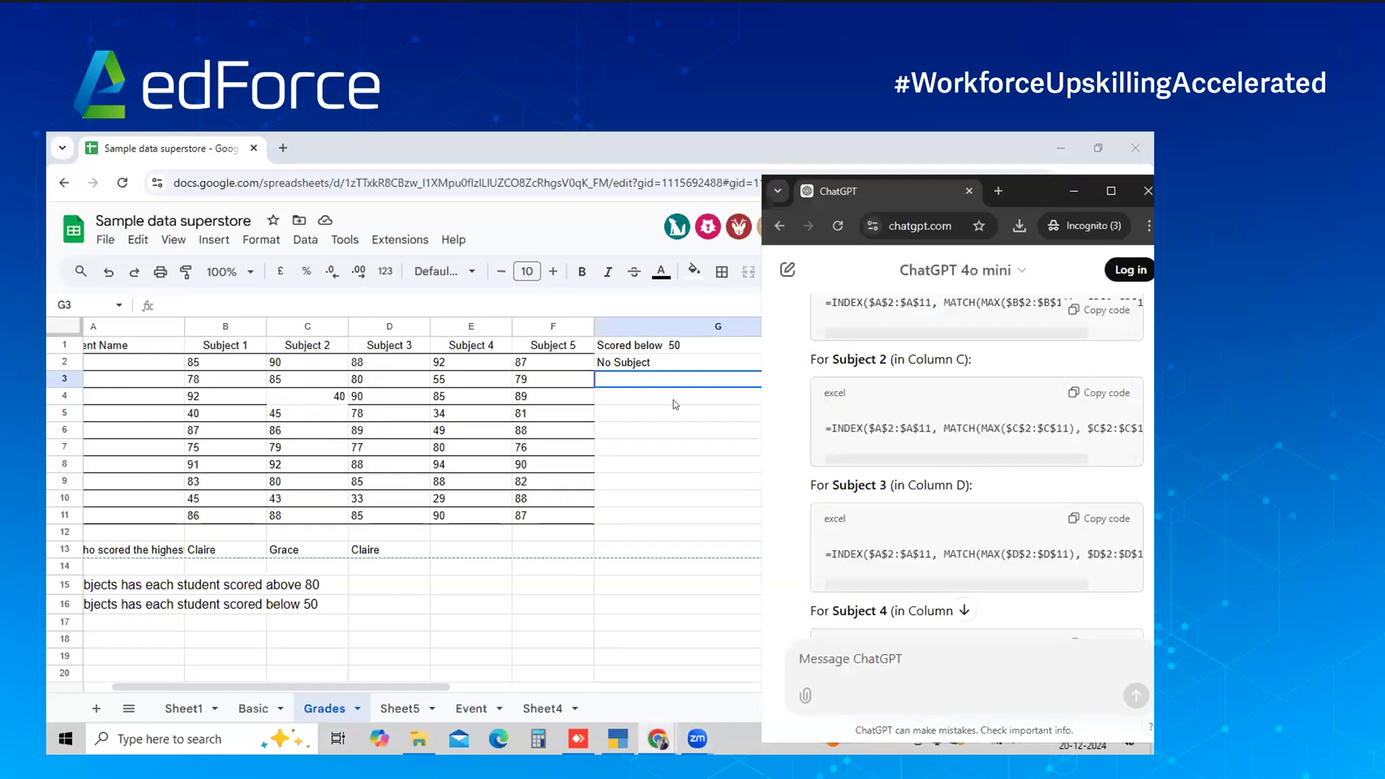
# Ask ChatGPT which subjects each student scored below 50 and copy its TEXTJOIN formula
pyautogui.hotkey('alt', 'Tab')
pyautogui.hotkey('alt', 'Tab')
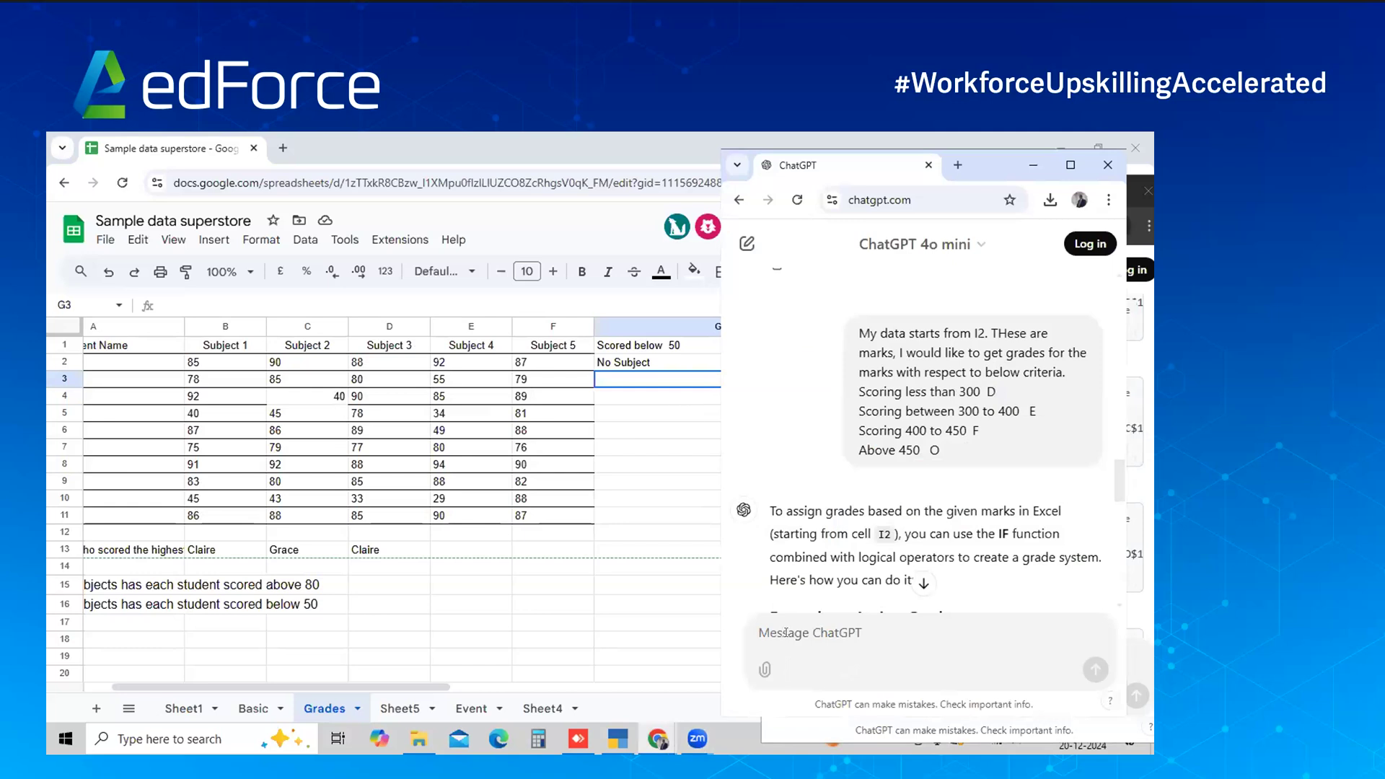
pyautogui.scroll(-1, 909, 581)
pyautogui.doubleClick(911, 575)
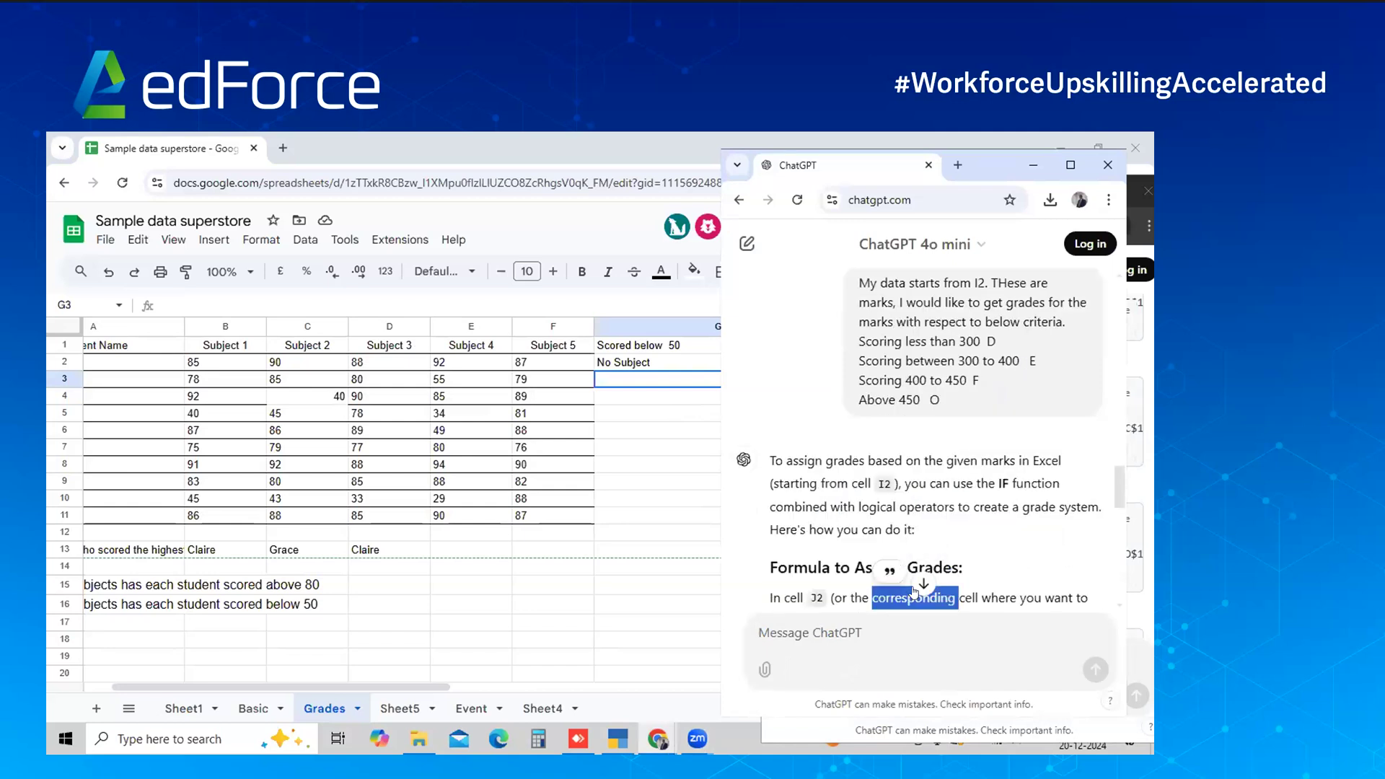
pyautogui.click(923, 584)
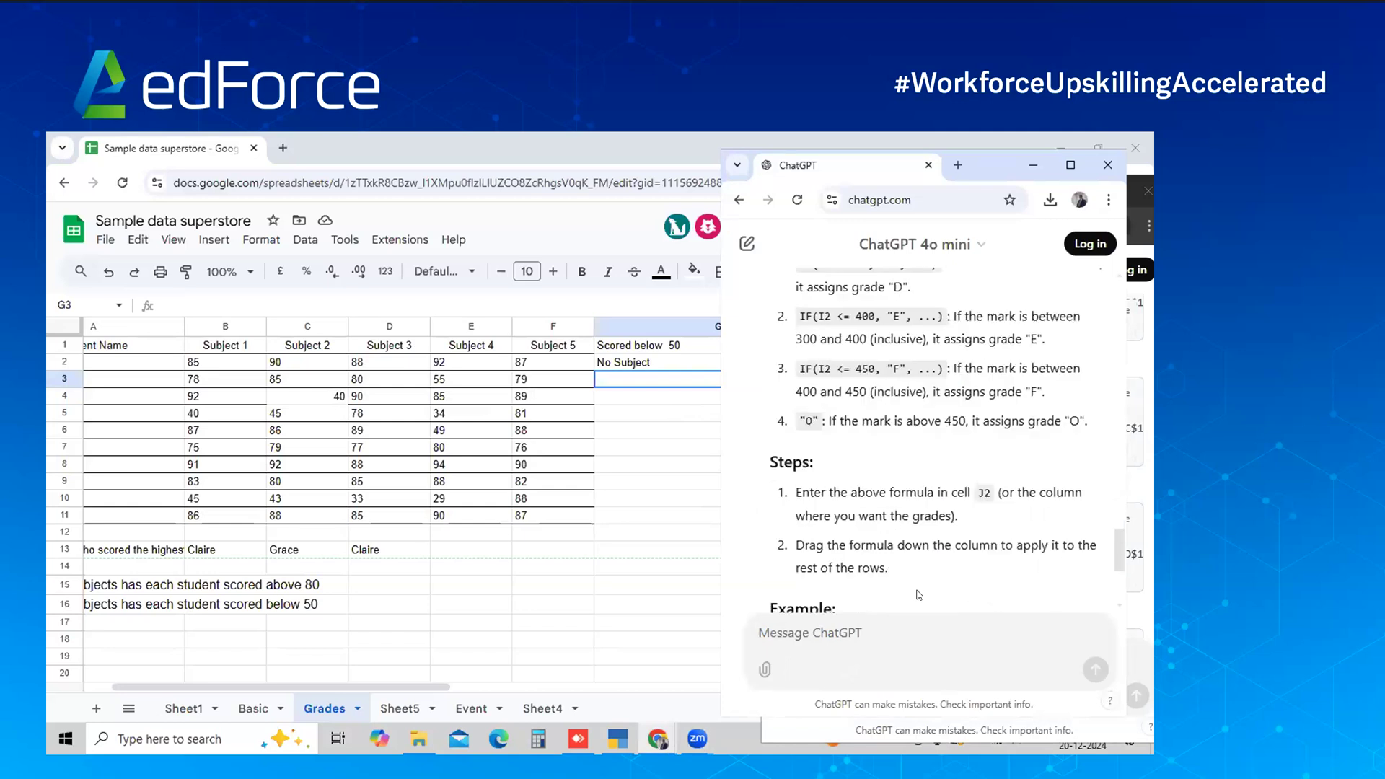
pyautogui.click(887, 637)
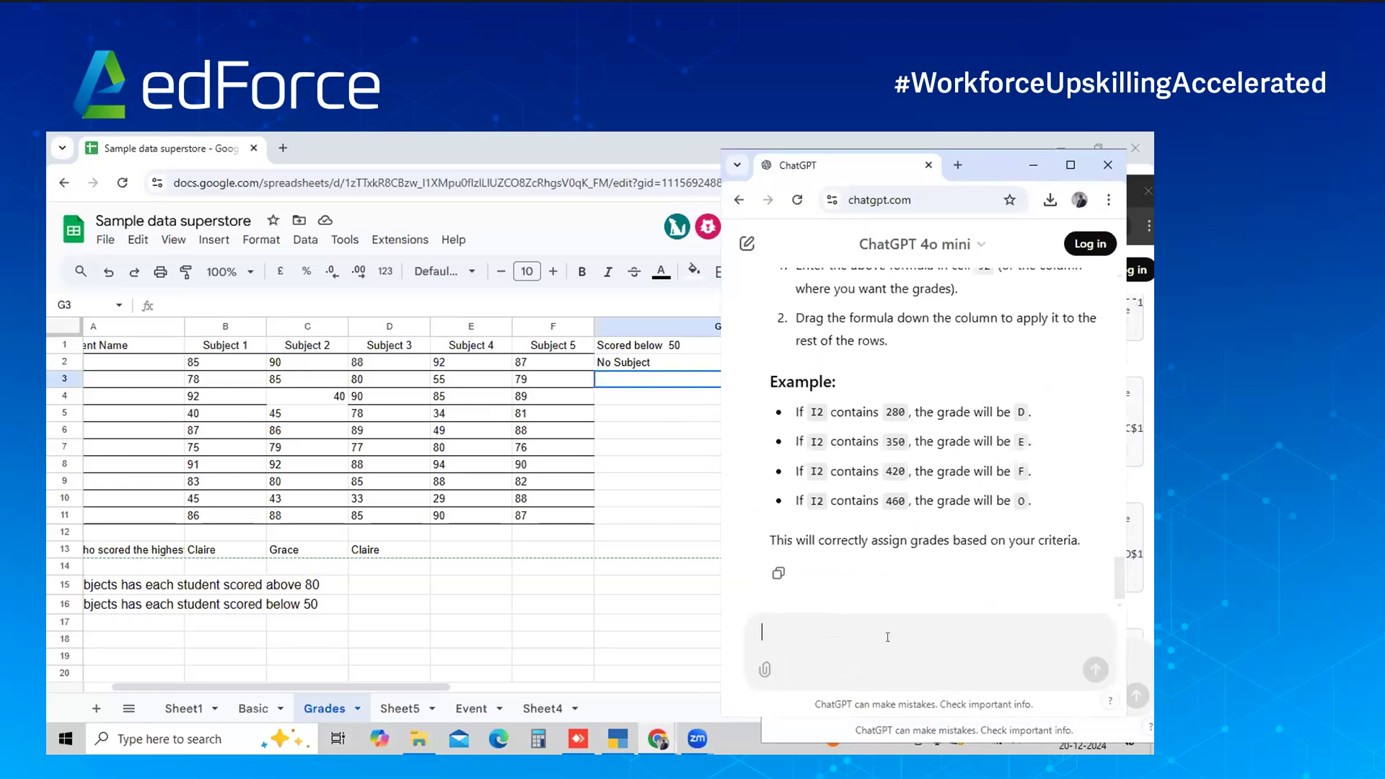
pyautogui.write('I o')
pyautogui.press('BackSpace')
pyautogui.write('mea')
pyautogui.press('BackSpace')
pyautogui.press('BackSpace')
pyautogui.write('now nee ')
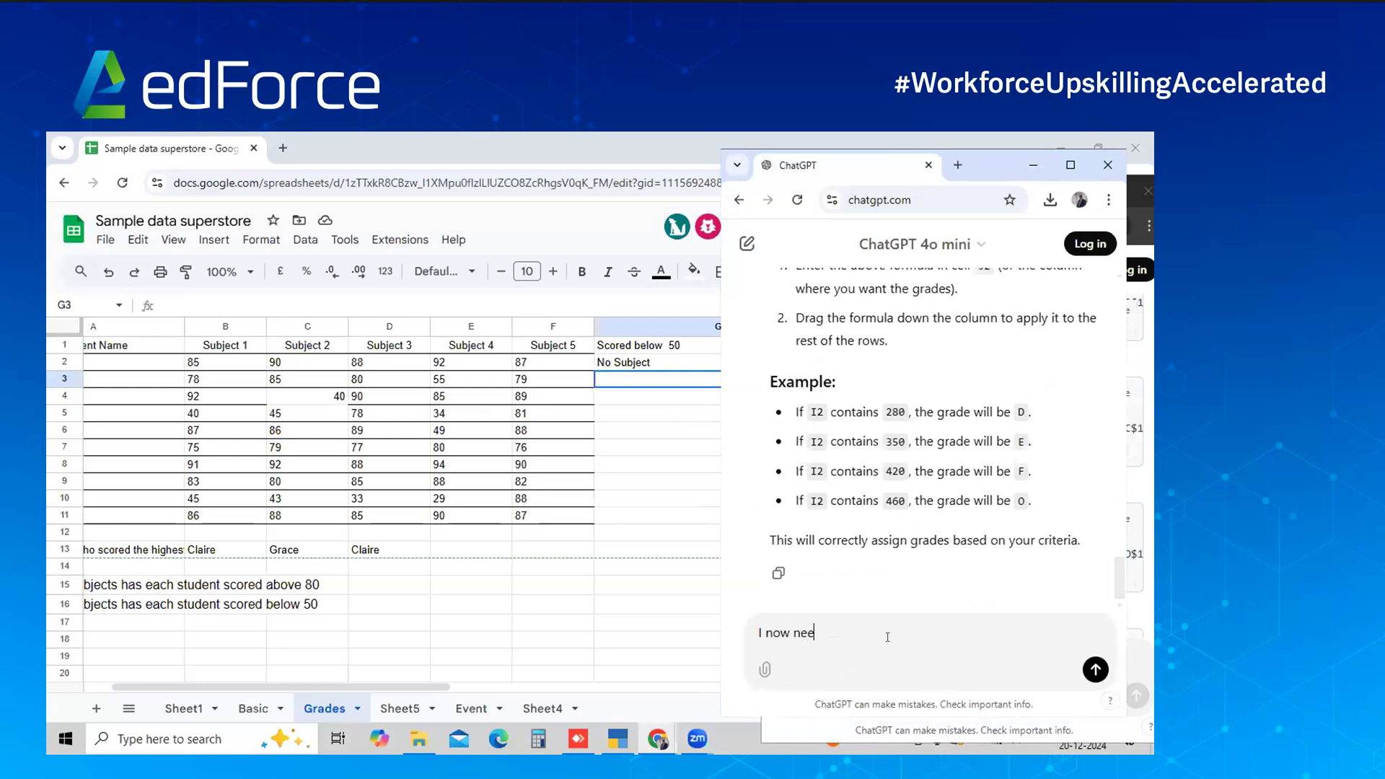
pyautogui.write('d to get subject ')
pyautogui.write('a')
pyautogui.press('BackSpace')
pyautogui.write('names sty')
pyautogui.press('BackSpace')
pyautogui.write('udent wise on')
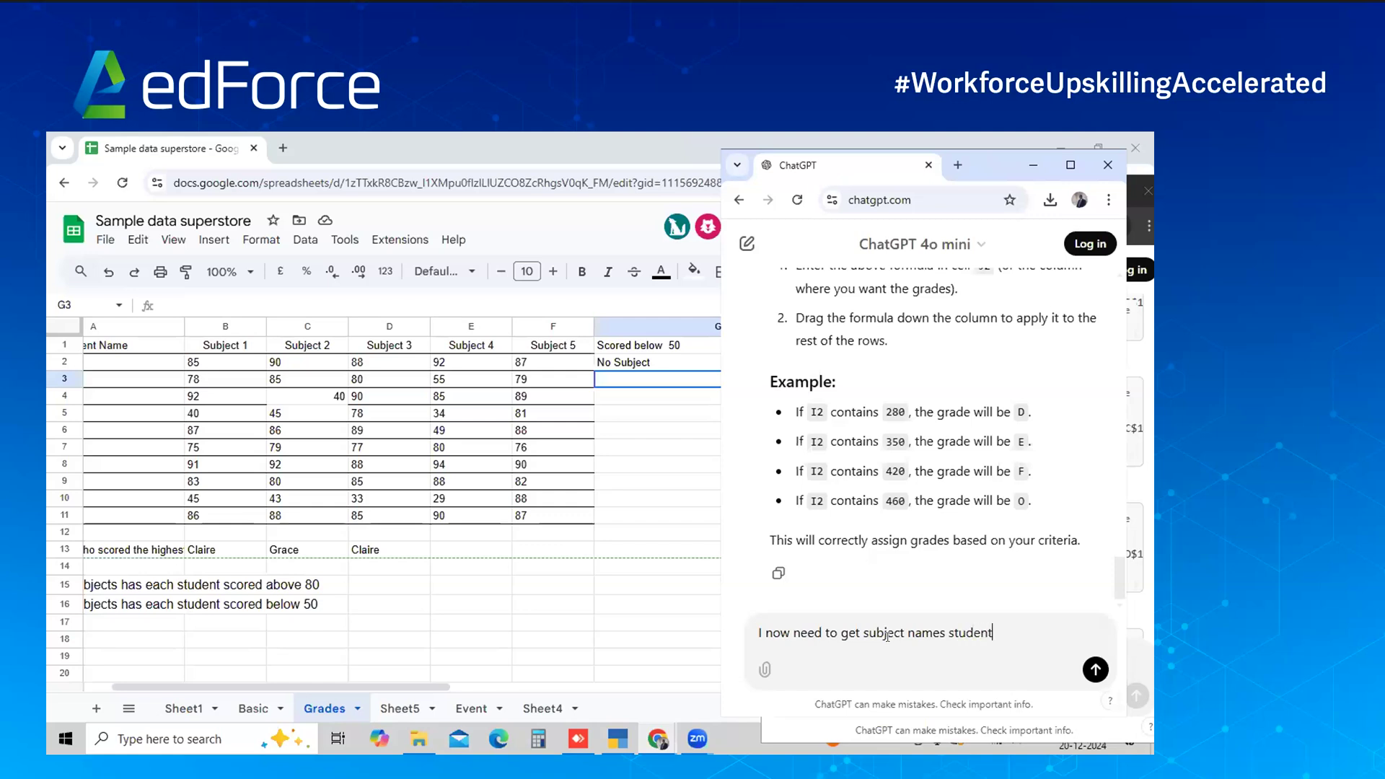
pyautogui.write(' which sibject dod ')
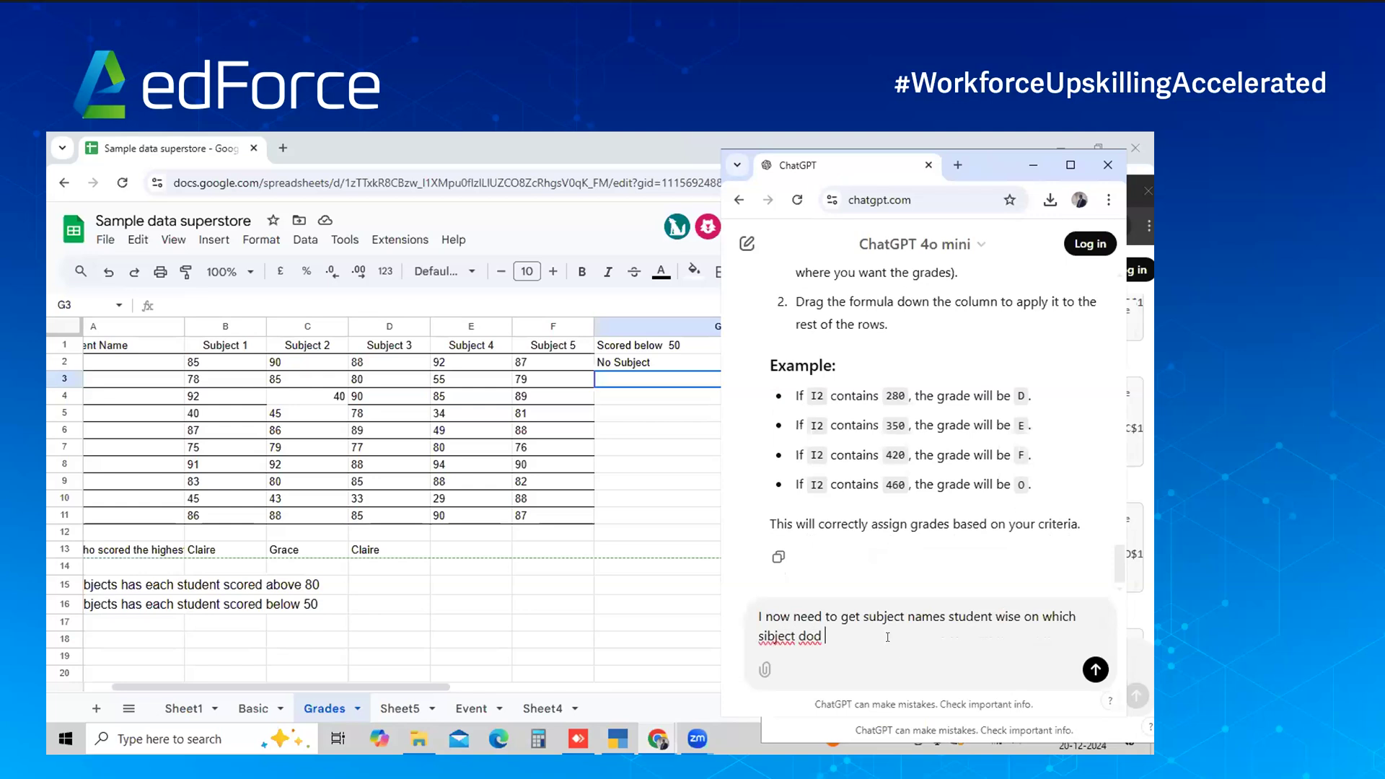
pyautogui.write('he')
pyautogui.press('BackSpace')
pyautogui.press('BackSpace')
pyautogui.press('BackSpace')
pyautogui.press('BackSpace')
pyautogui.press('BackSpace')
pyautogui.press('BackSpace')
pyautogui.press('BackSpace')
pyautogui.press('BackSpace')
pyautogui.press('BackSpace')
pyautogui.press('BackSpace')
pyautogui.press('BackSpace')
pyautogui.press('BackSpace')
pyautogui.press('BackSpace')
pyautogui.write('ubject did he')
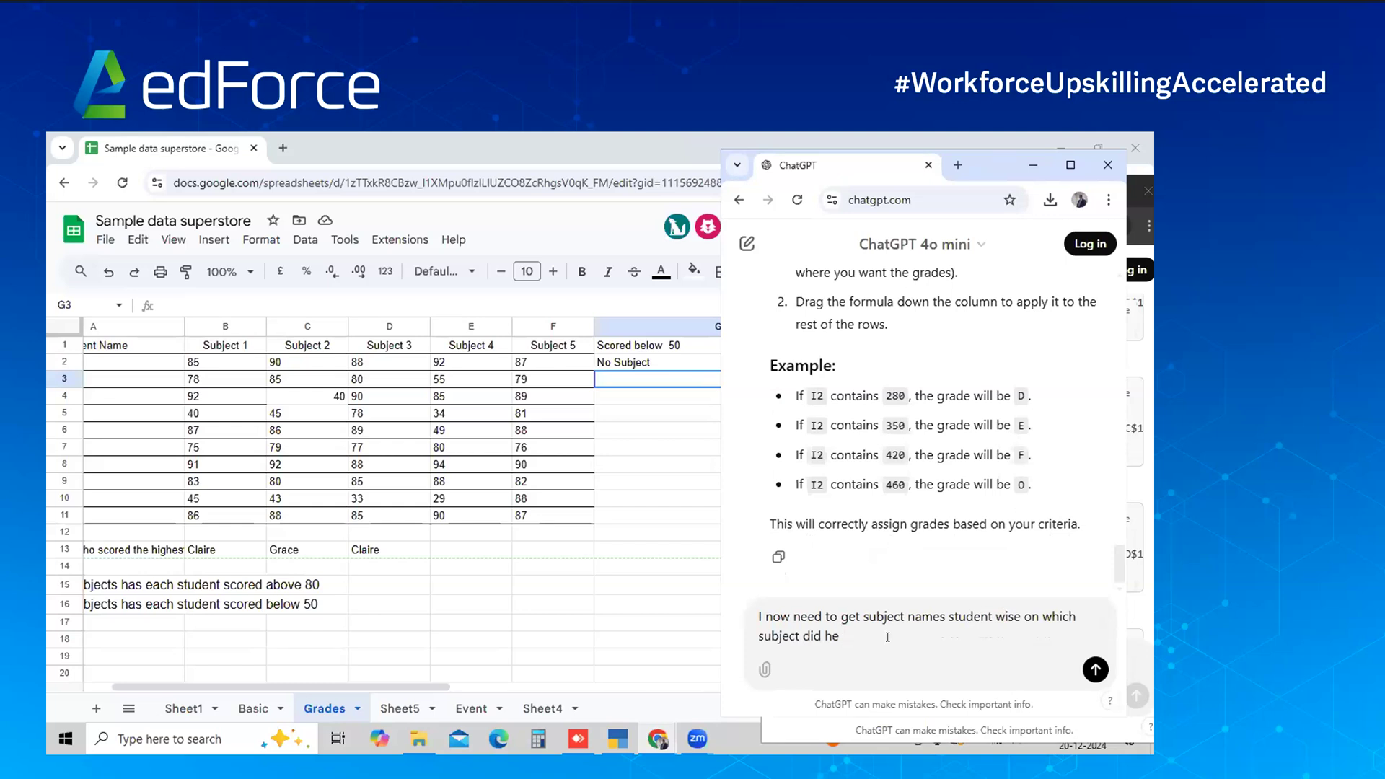
pyautogui.write(' score below 50')
pyautogui.hotkey('shift', 'Return')
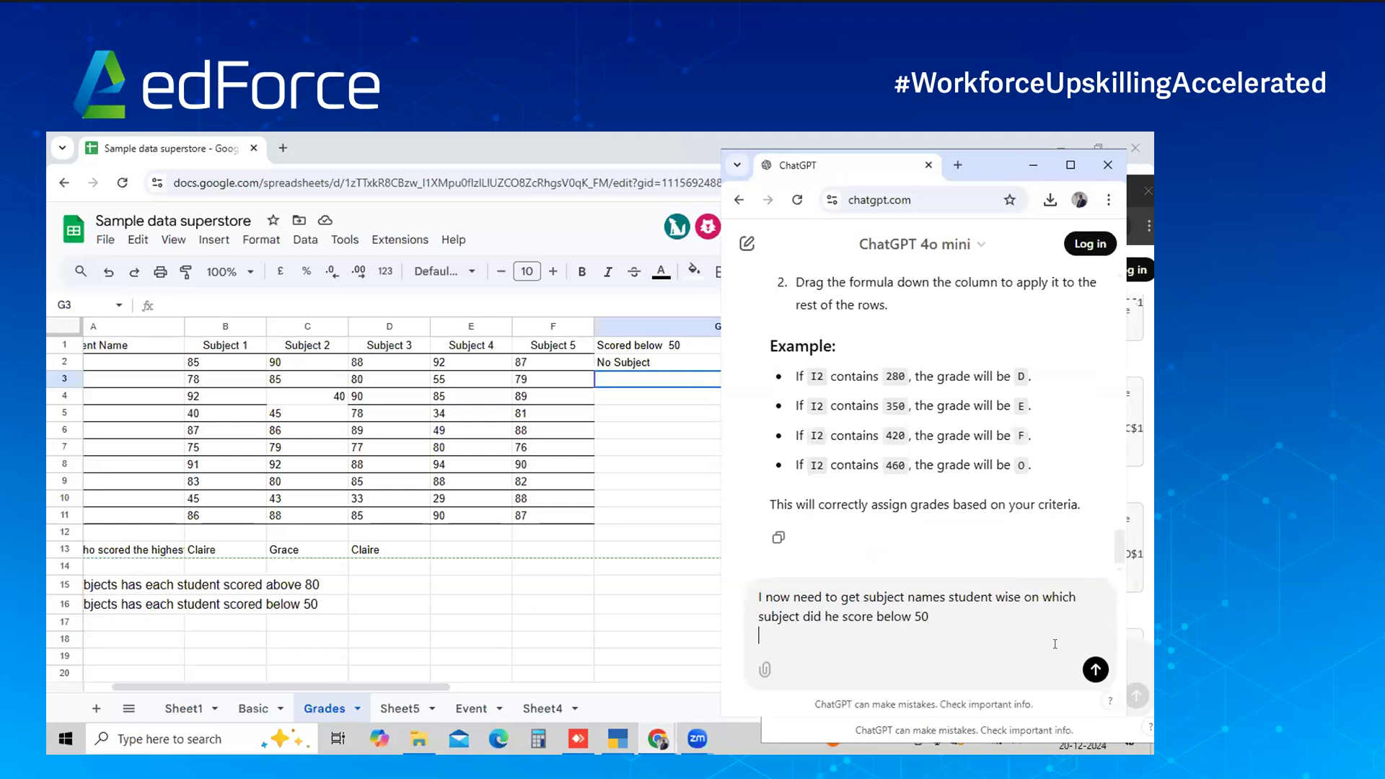
pyautogui.click(1094, 669)
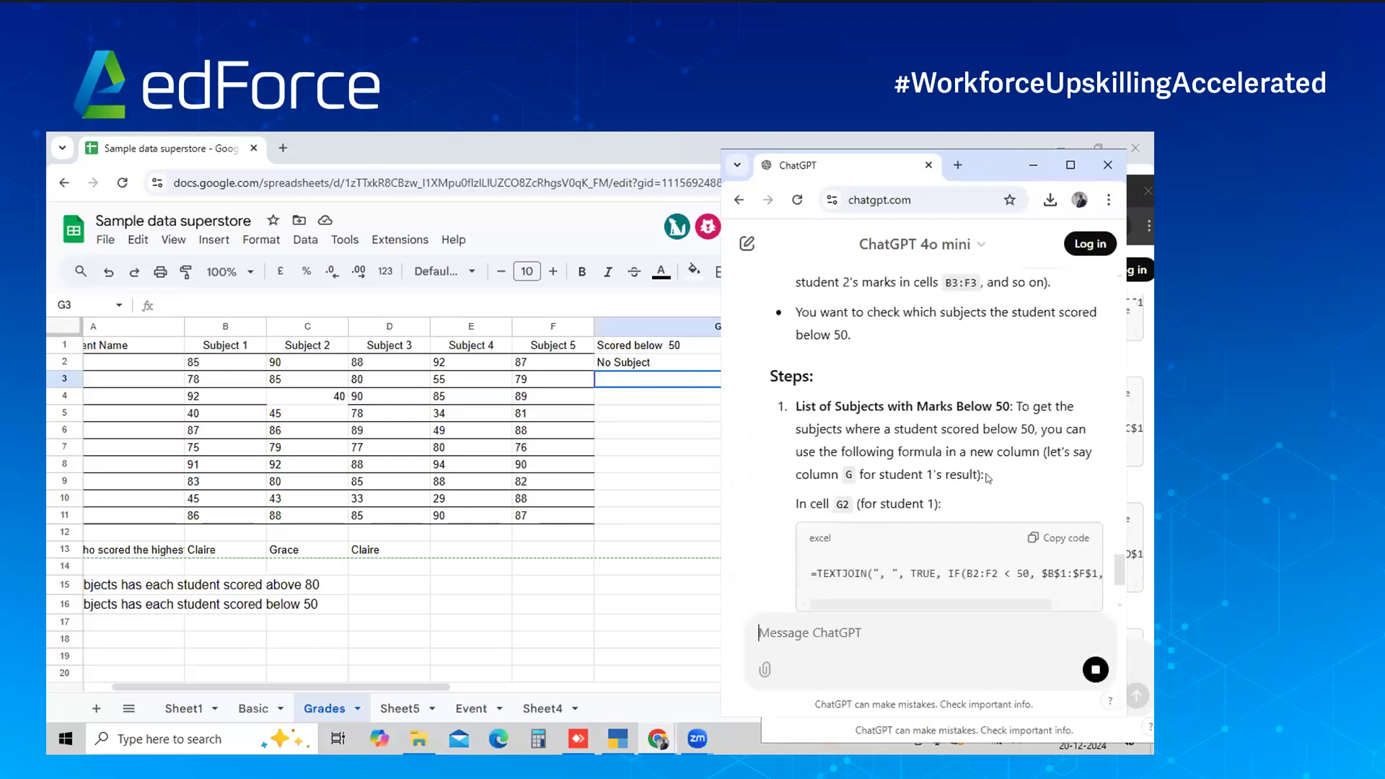
pyautogui.scroll(3, 1047, 489)
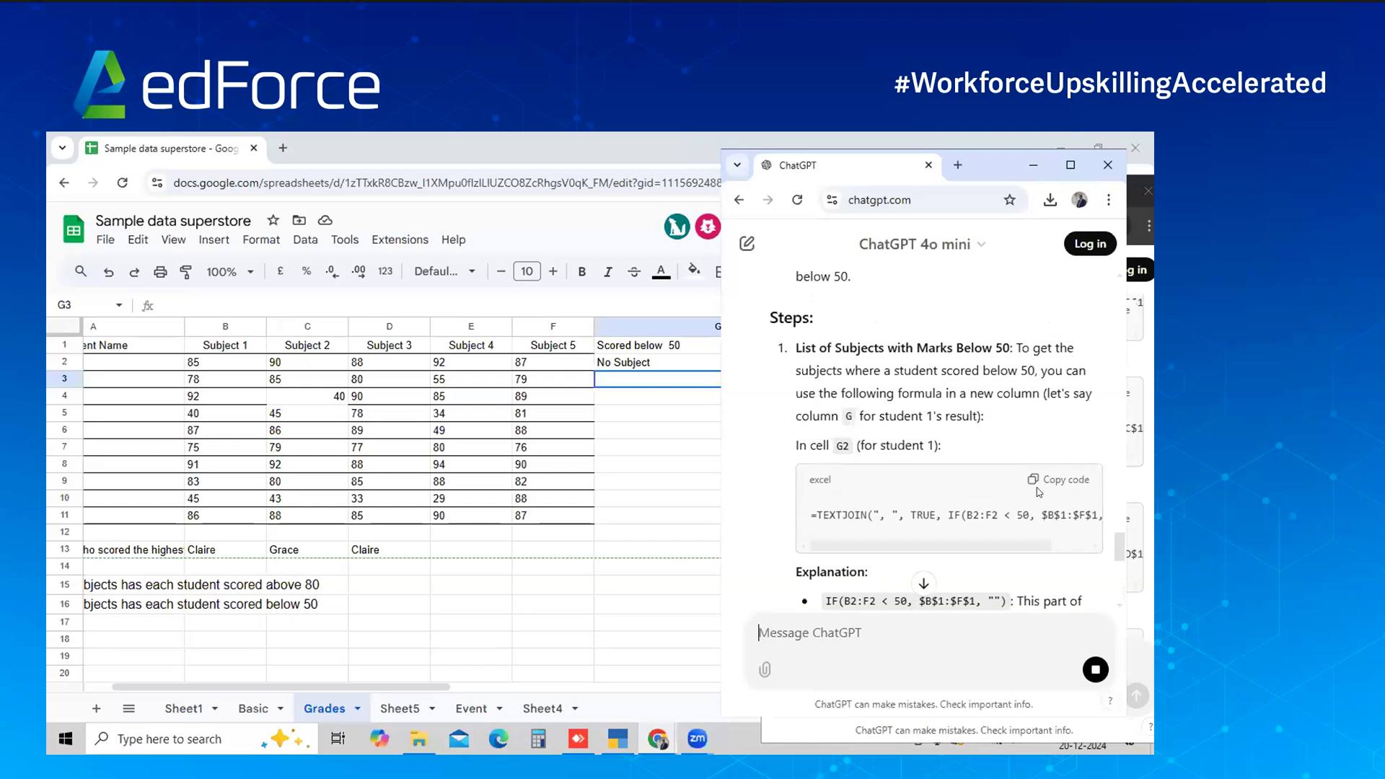
pyautogui.click(1050, 486)
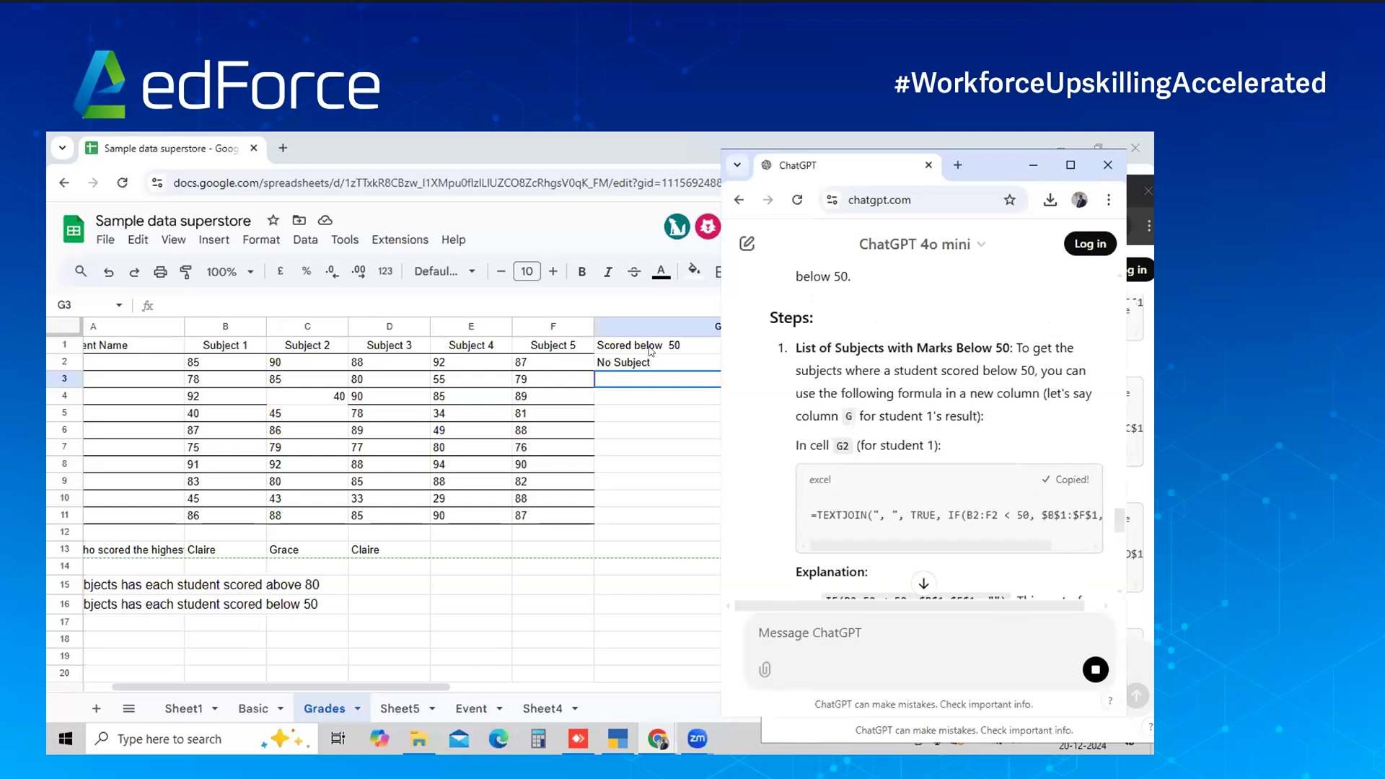
# Paste the TEXTJOIN formula into G2 and fill it down to G11, showing #VALUE!
pyautogui.click(648, 362)
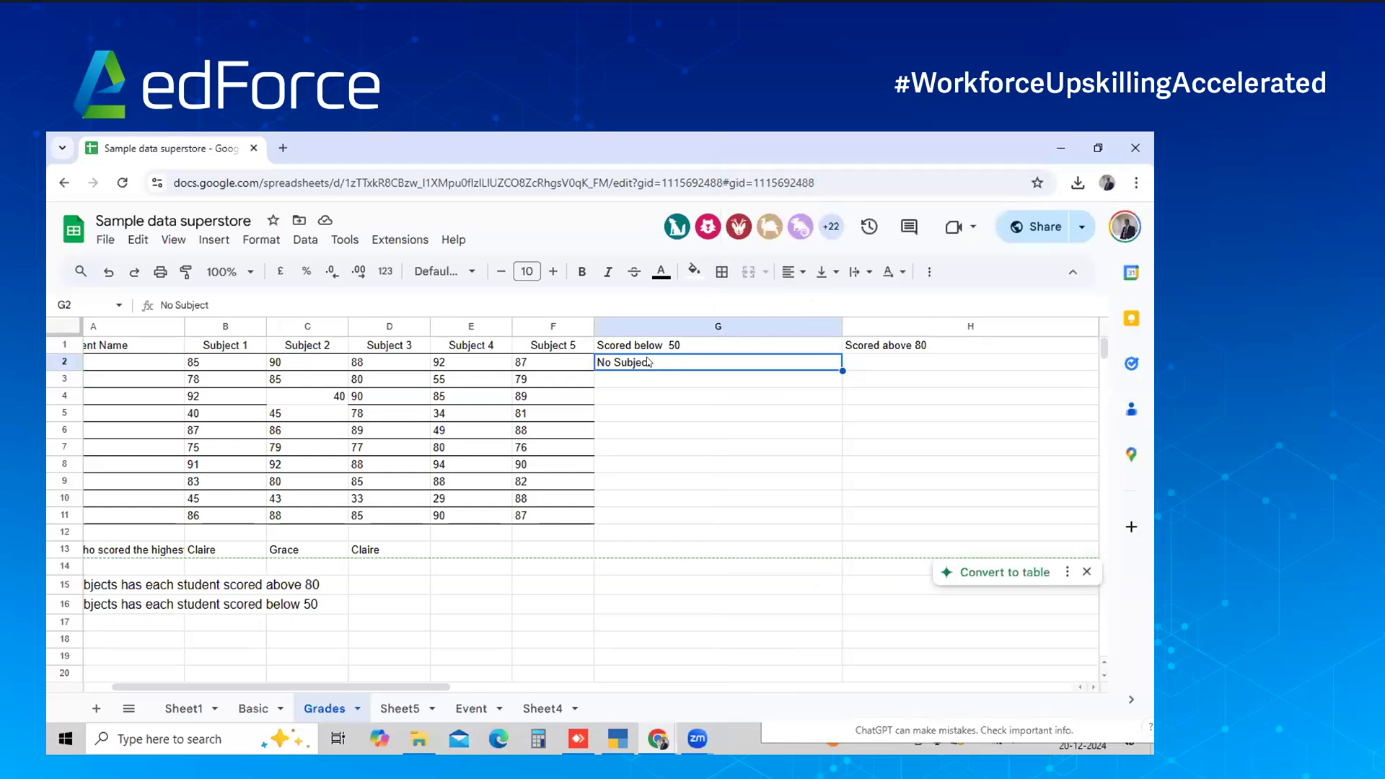
pyautogui.hotkey('ctrl', 'v')
pyautogui.hotkey('shift', 'Down')
pyautogui.hotkey('shift', 'Down')
pyautogui.hotkey('shift', 'Down')
pyautogui.hotkey('shift', 'Down')
pyautogui.hotkey('shift', 'Down')
pyautogui.hotkey('shift', 'Down')
pyautogui.hotkey('shift', 'Down')
pyautogui.hotkey('shift', 'Down')
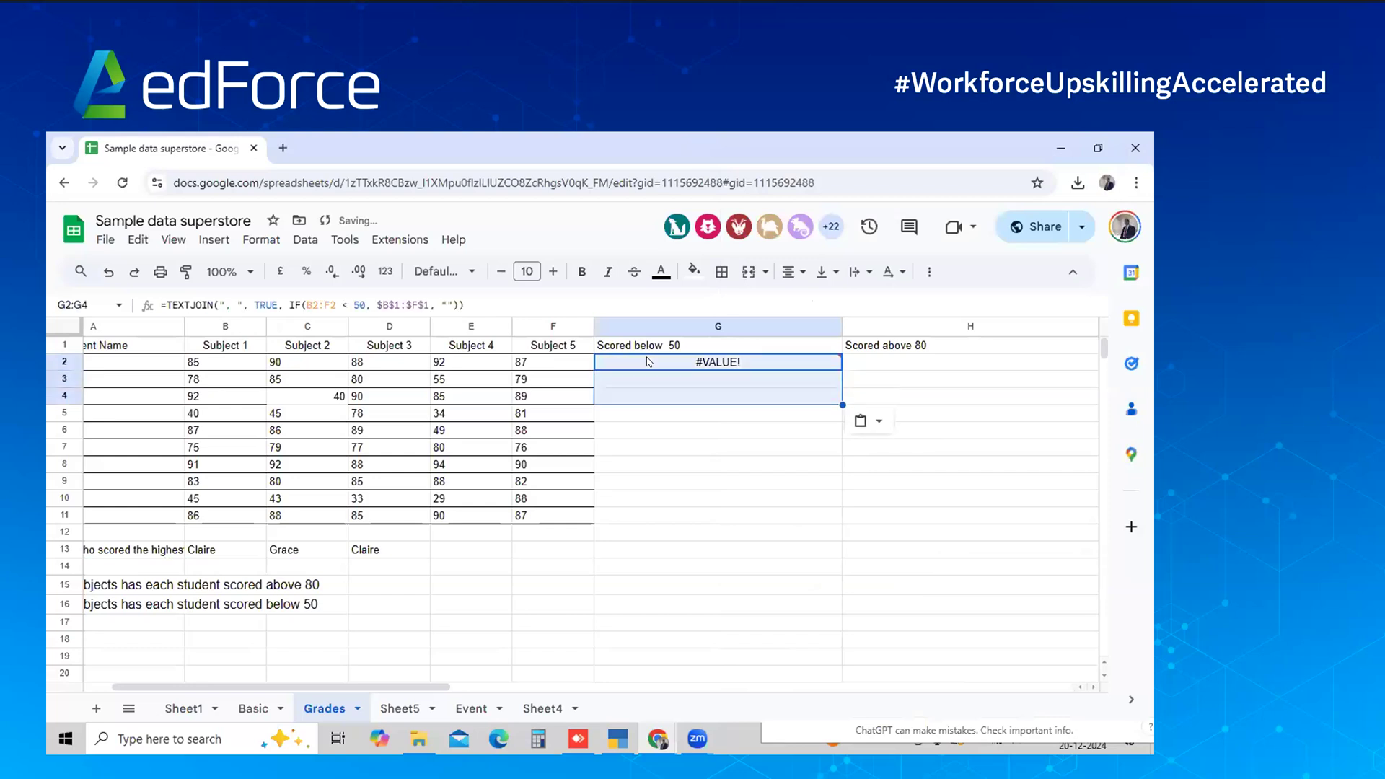
pyautogui.hotkey('shift', 'Down')
pyautogui.hotkey('ctrl', 'd')
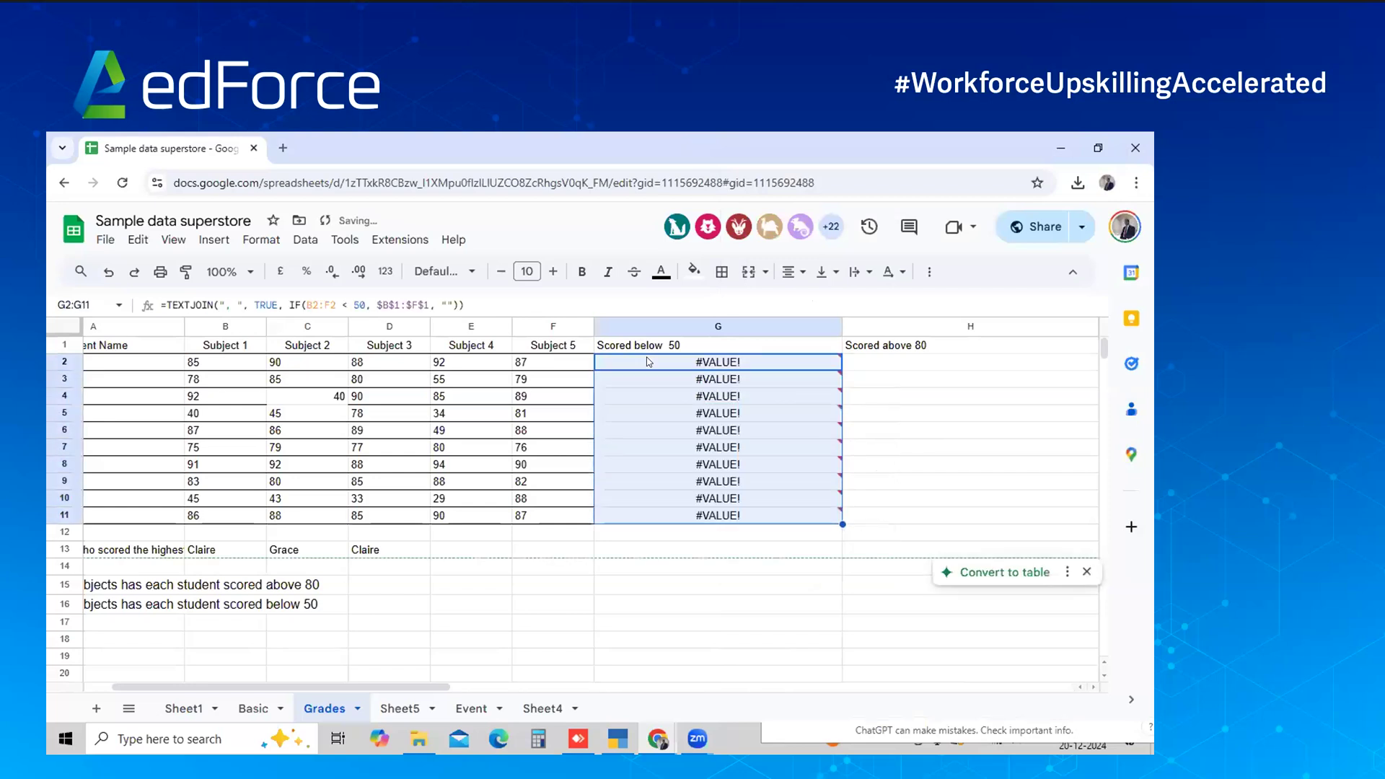
pyautogui.tripleClick(648, 362)
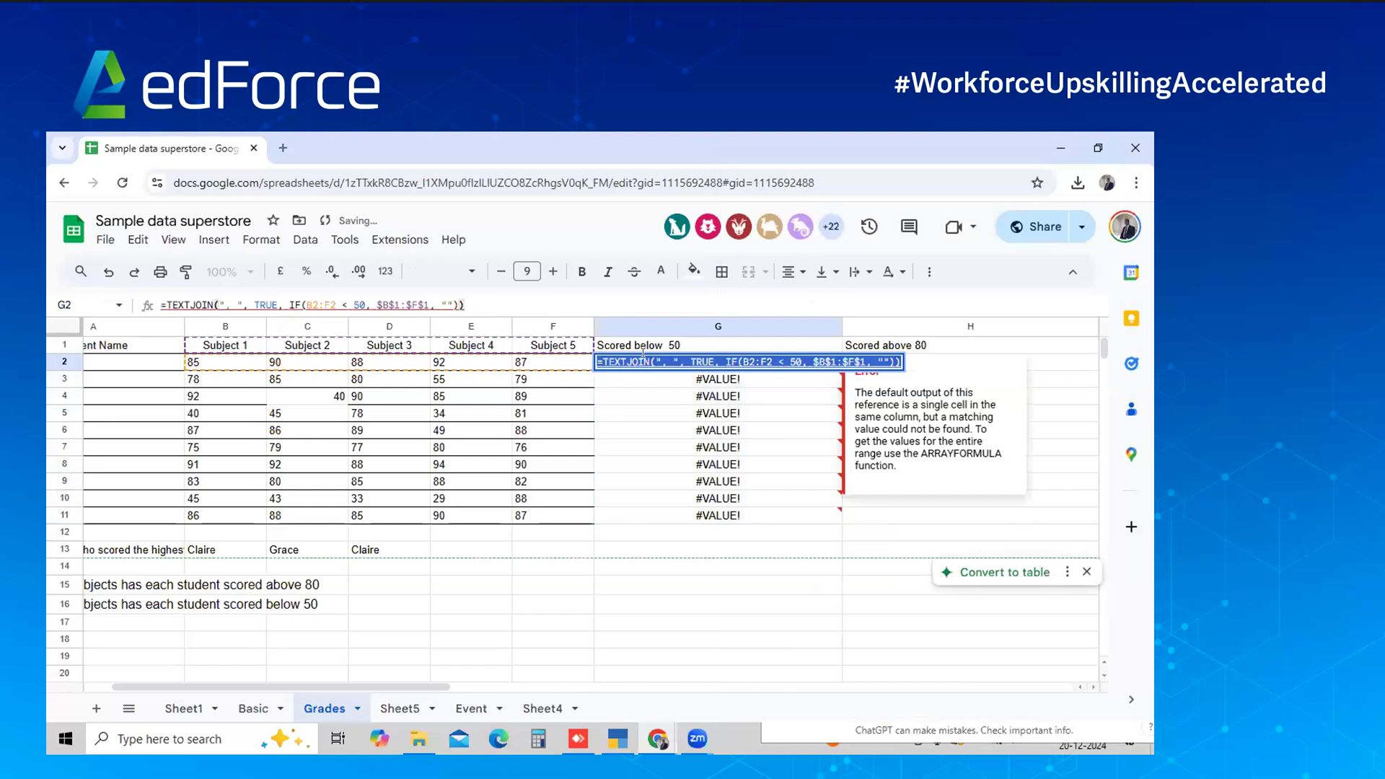
pyautogui.press('Escape')
pyautogui.hotkey('alt', 'Tab')
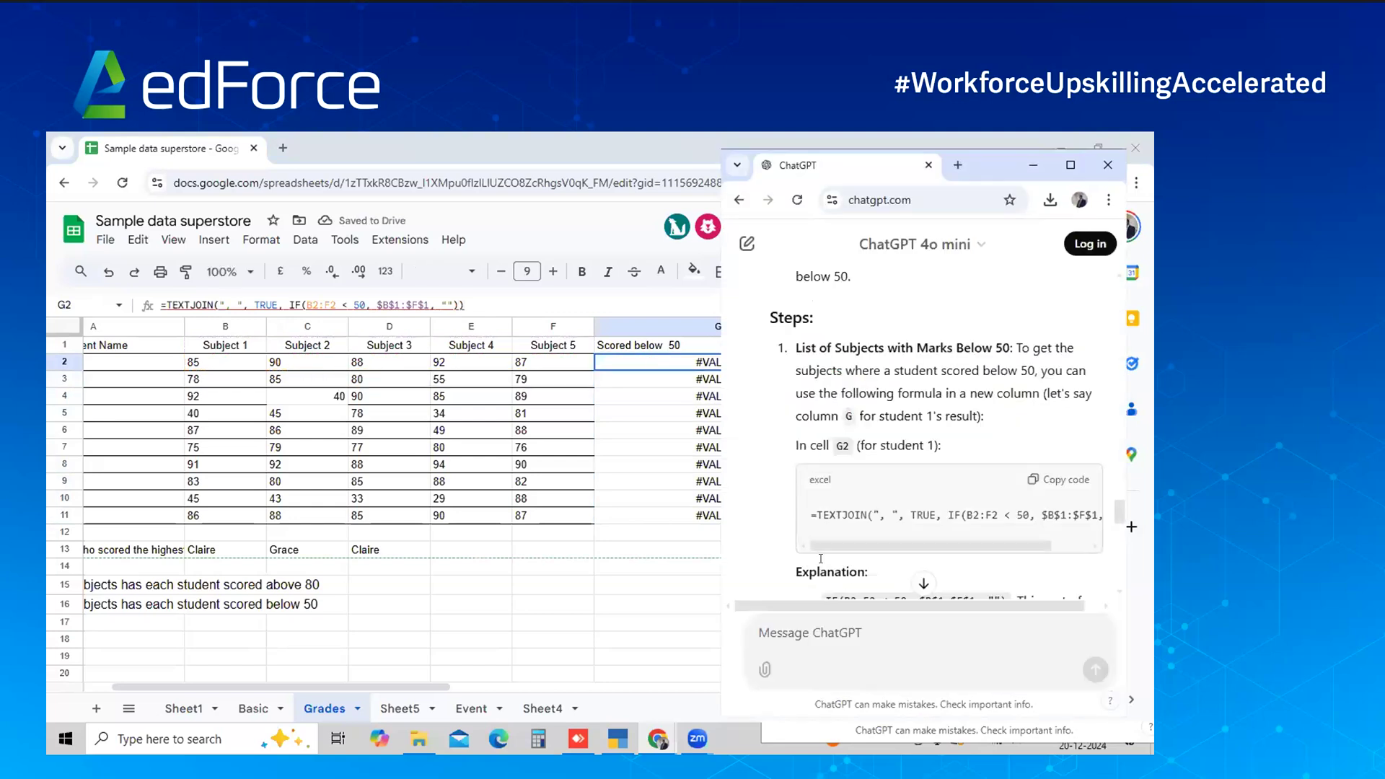
# Tell ChatGPT 'Iam getting a #value error' and copy its corrected formula
pyautogui.write('O a')
pyautogui.press('BackSpace')
pyautogui.press('BackSpace')
pyautogui.press('BackSpace')
pyautogui.write('Iam getting a ')
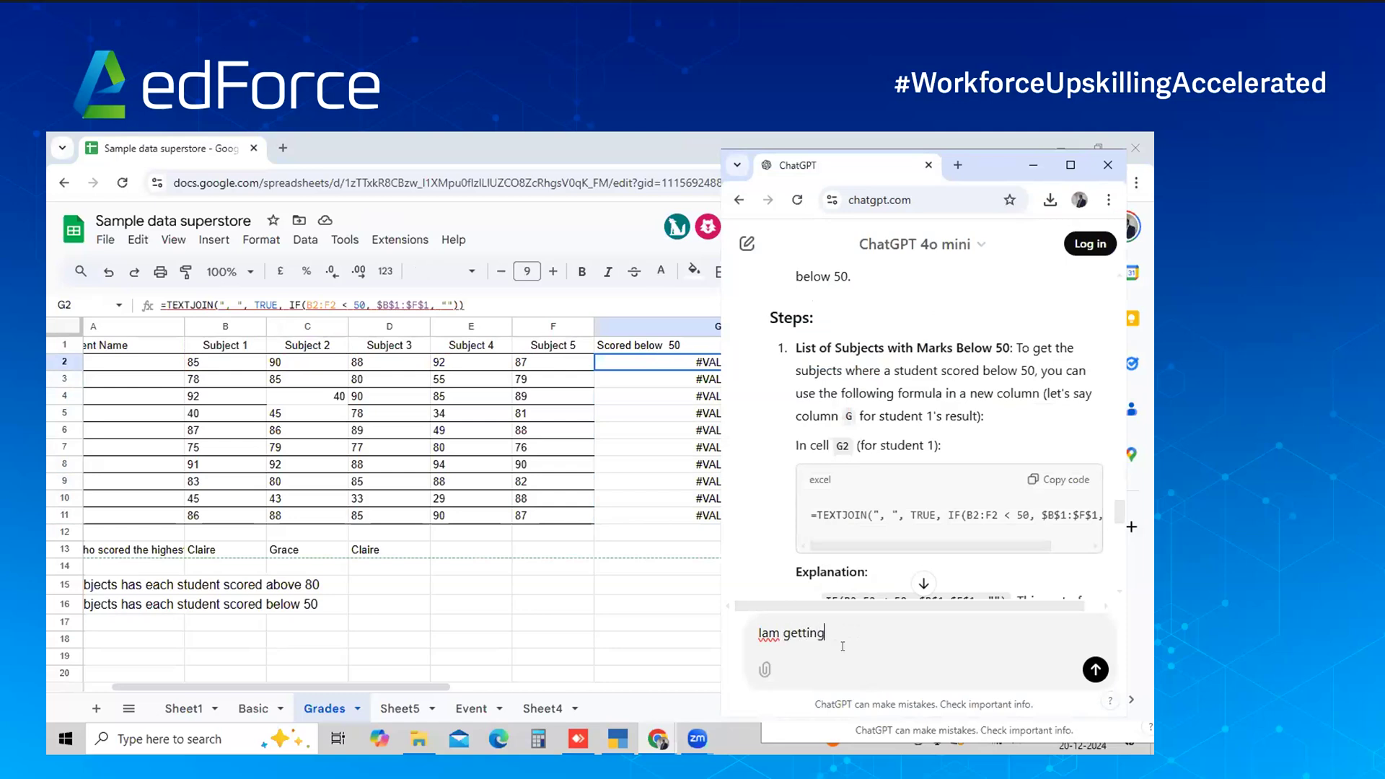
pyautogui.write('#value error')
pyautogui.hotkey('shift', 'Return')
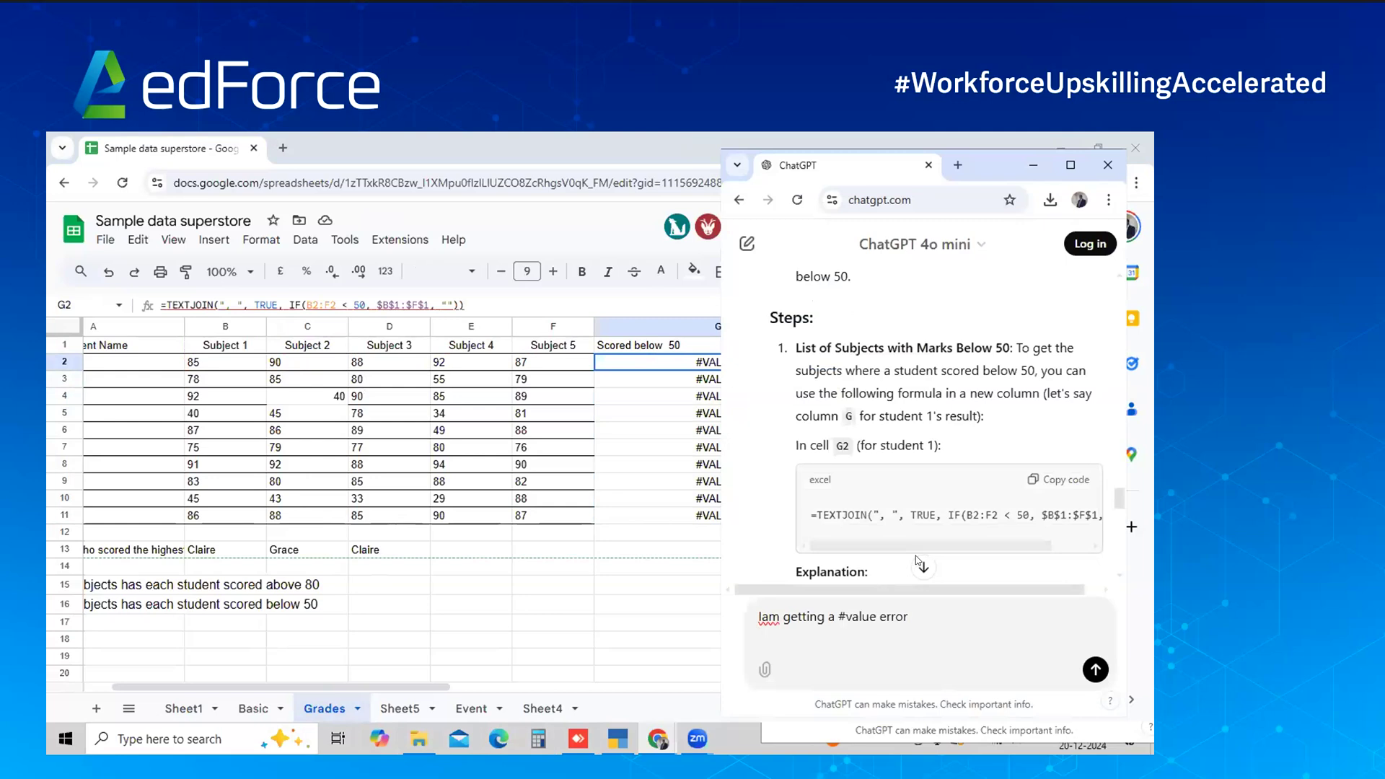
pyautogui.click(916, 564)
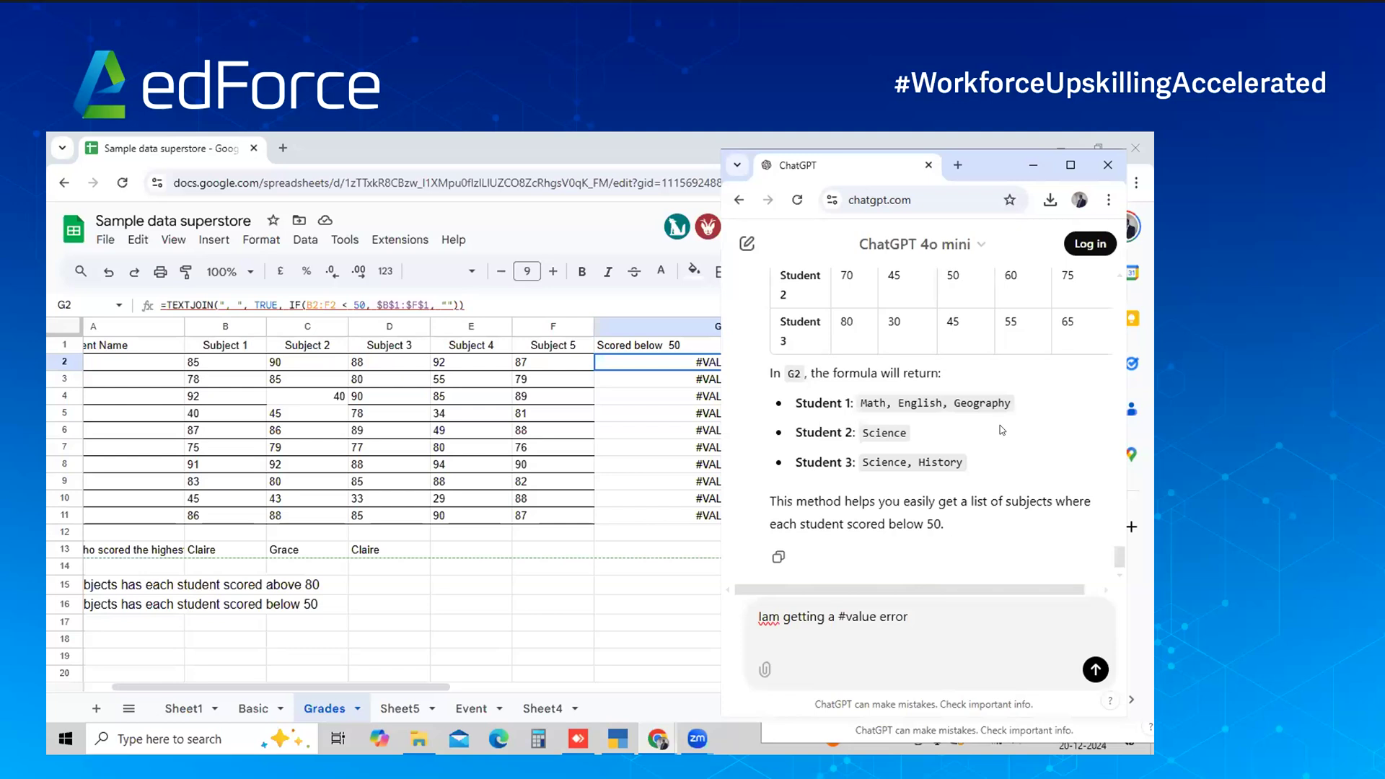
pyautogui.scroll(5, 1001, 431)
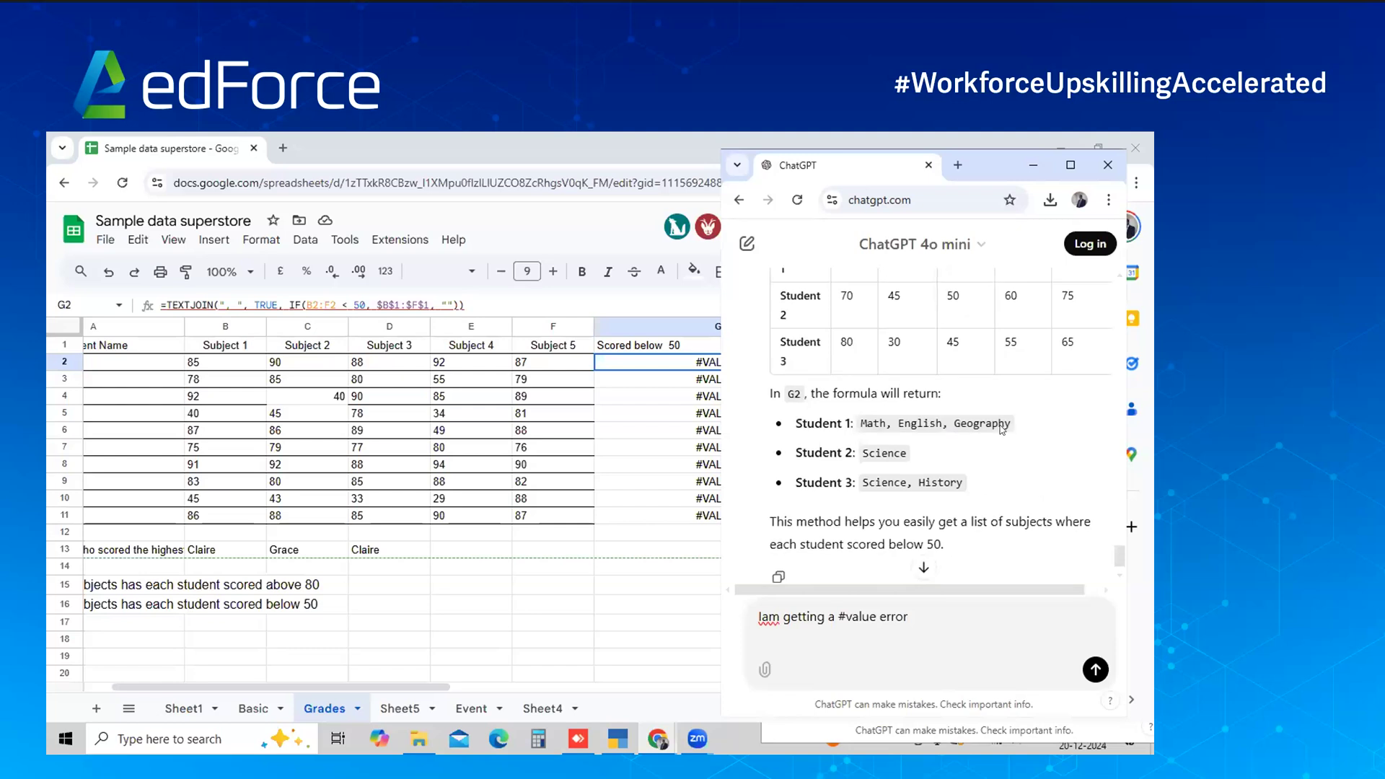
pyautogui.scroll(5, 1001, 431)
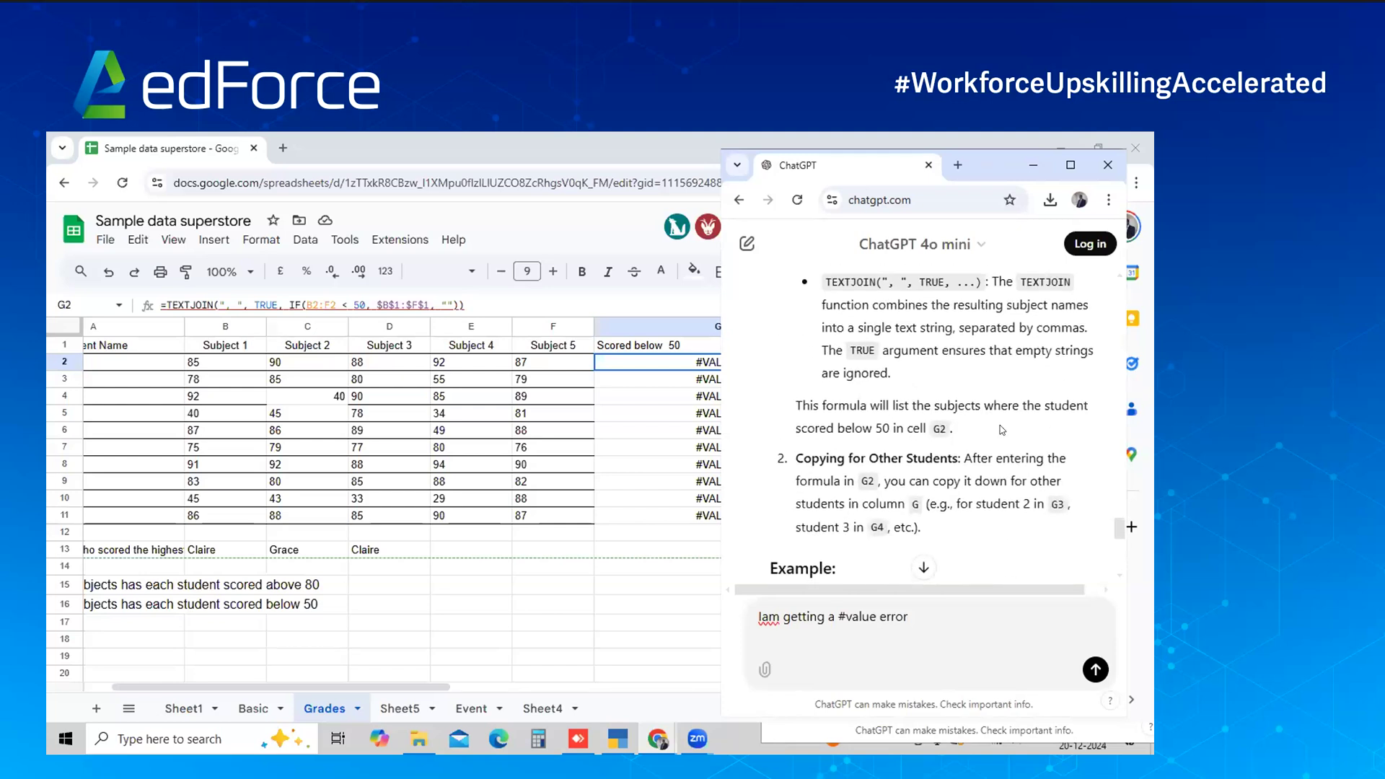
pyautogui.scroll(4, 1002, 426)
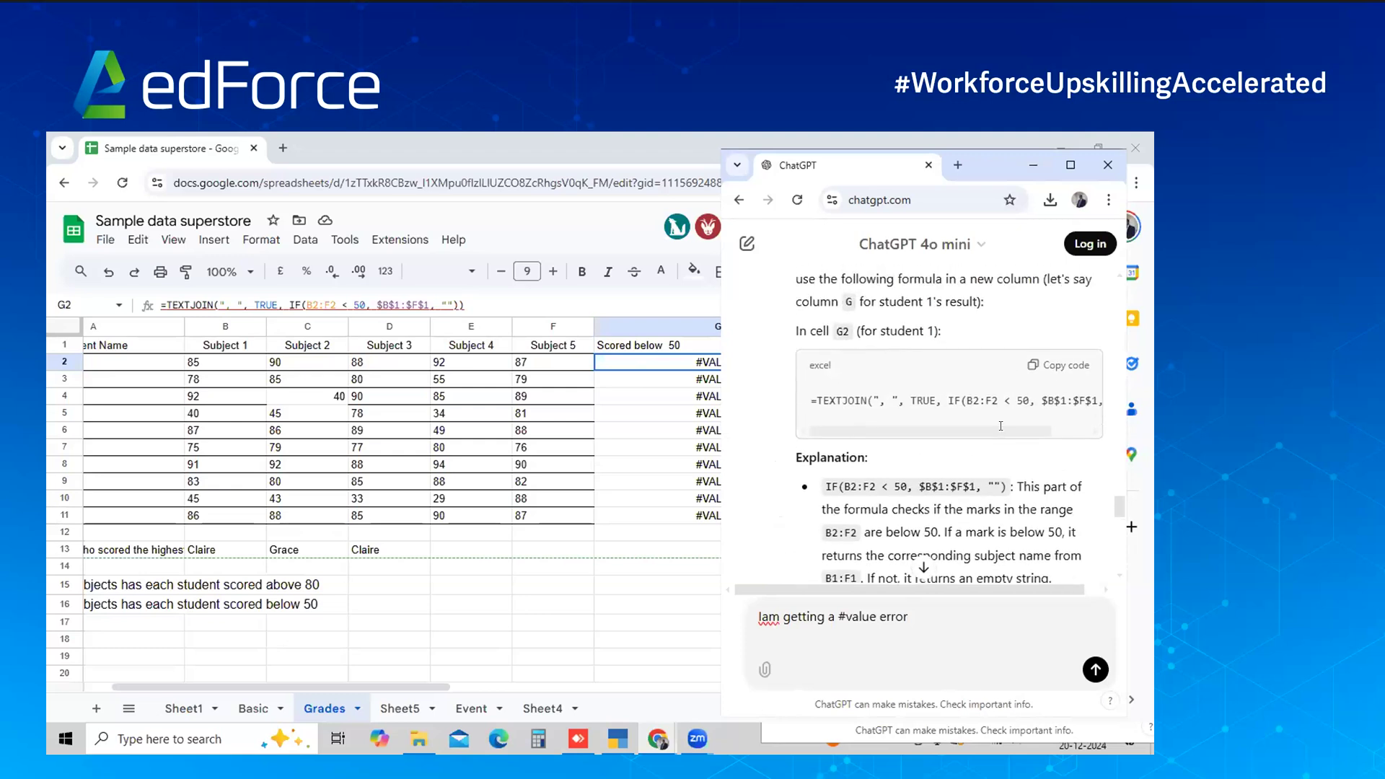
pyautogui.scroll(5, 1001, 434)
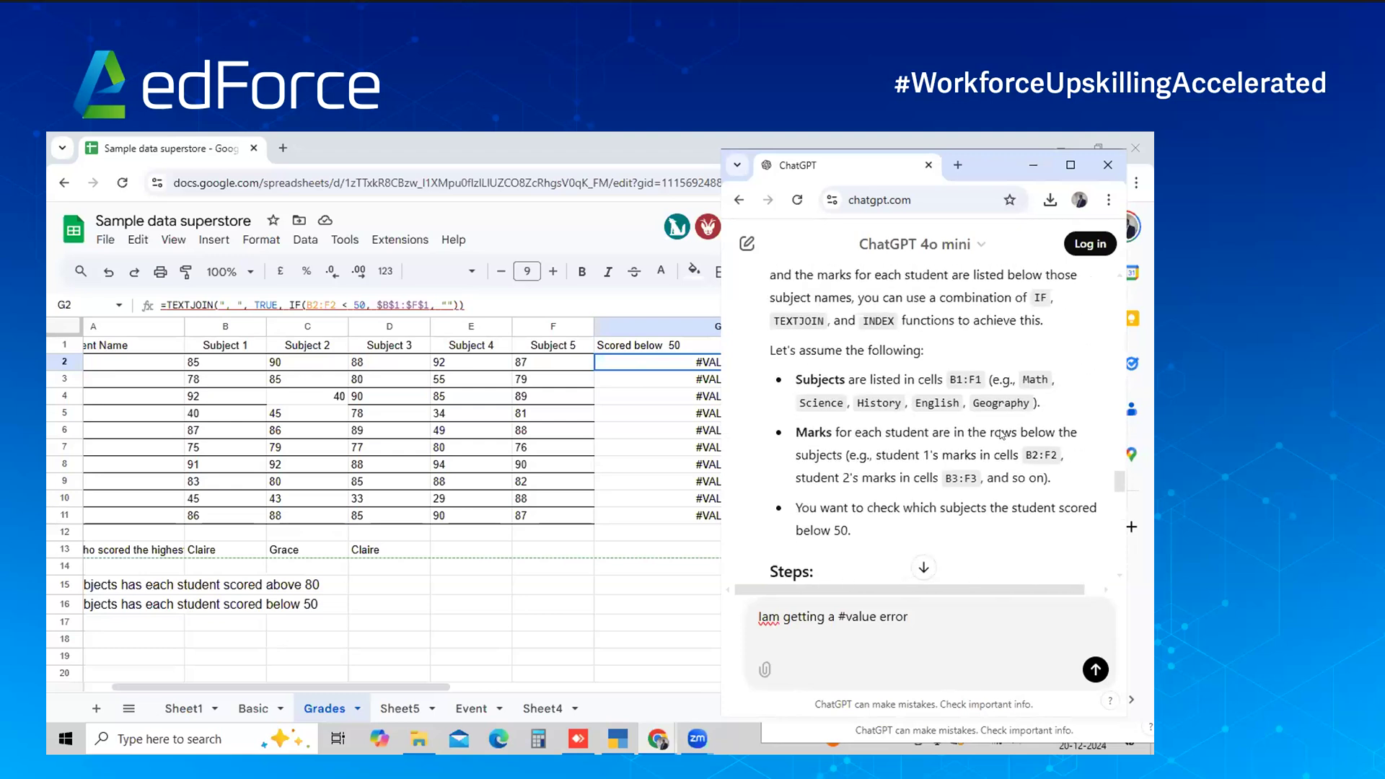
pyautogui.scroll(-8, 1001, 433)
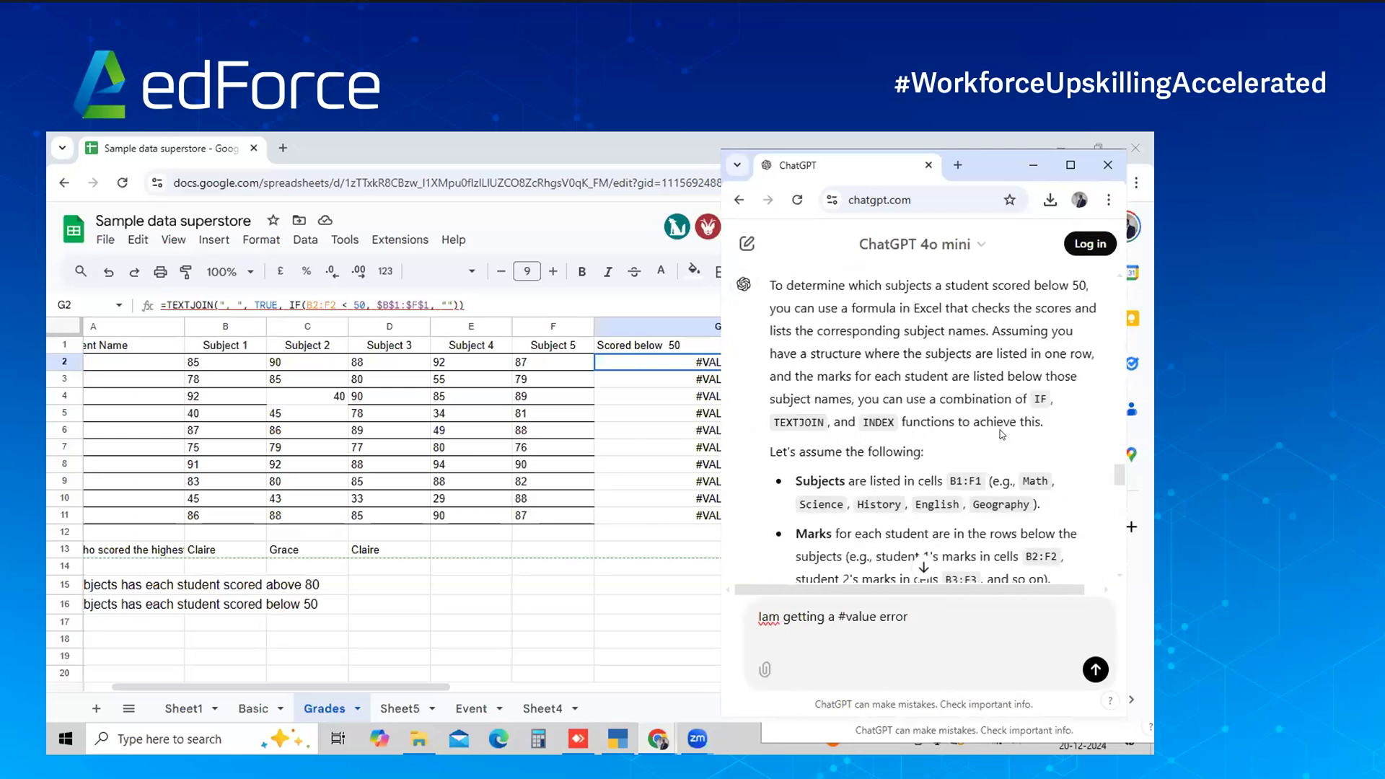
pyautogui.scroll(-10, 1002, 433)
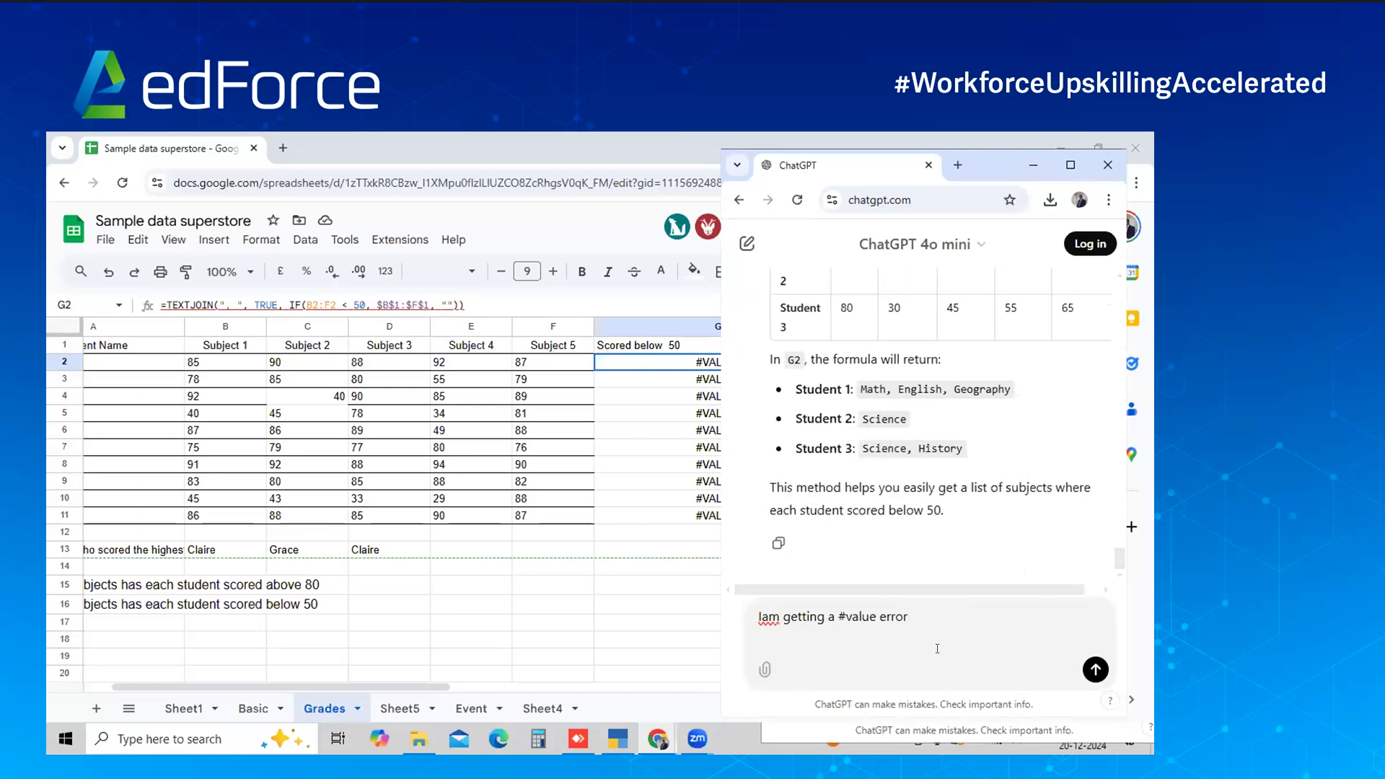
pyautogui.click(1095, 671)
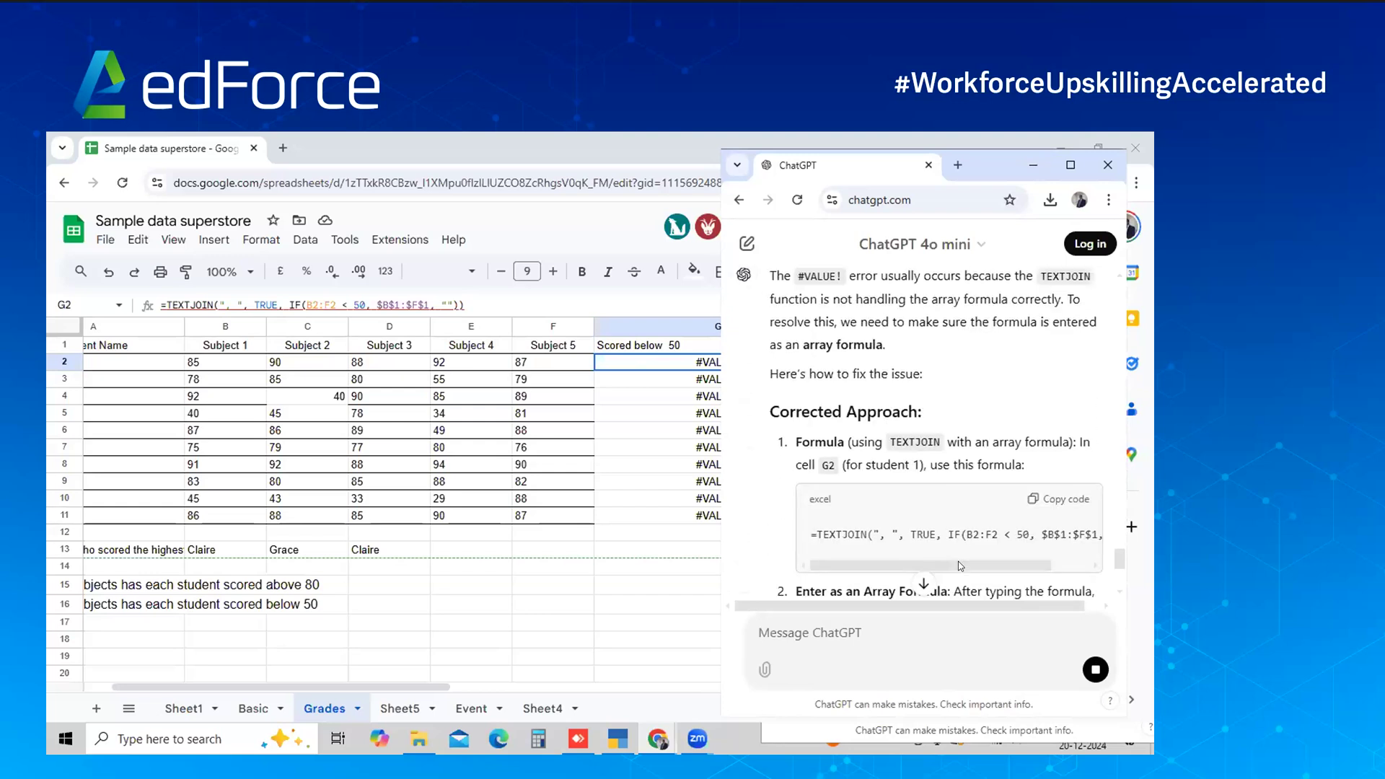
pyautogui.click(1043, 408)
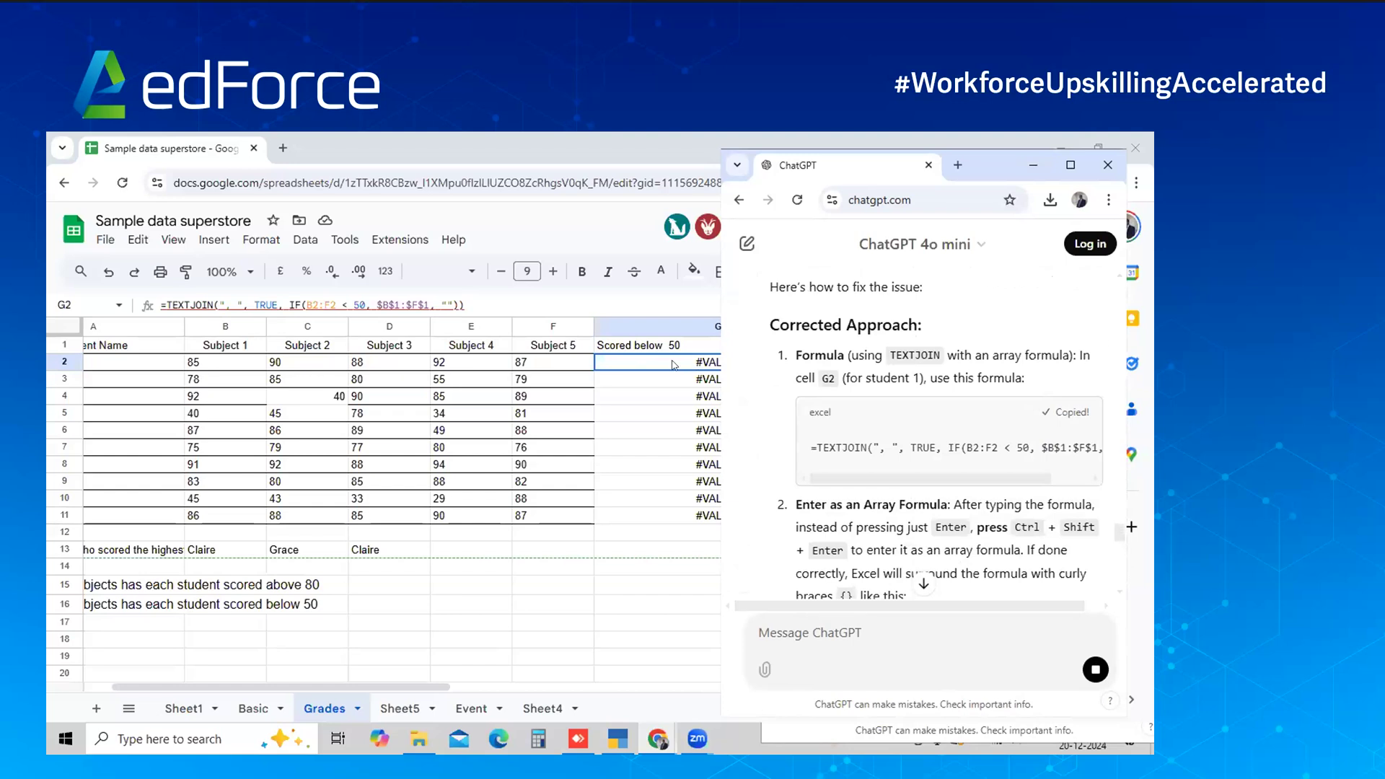
# Keep the formula only in G2 and copy ChatGPT's curly-brace array formula version
pyautogui.click(672, 364)
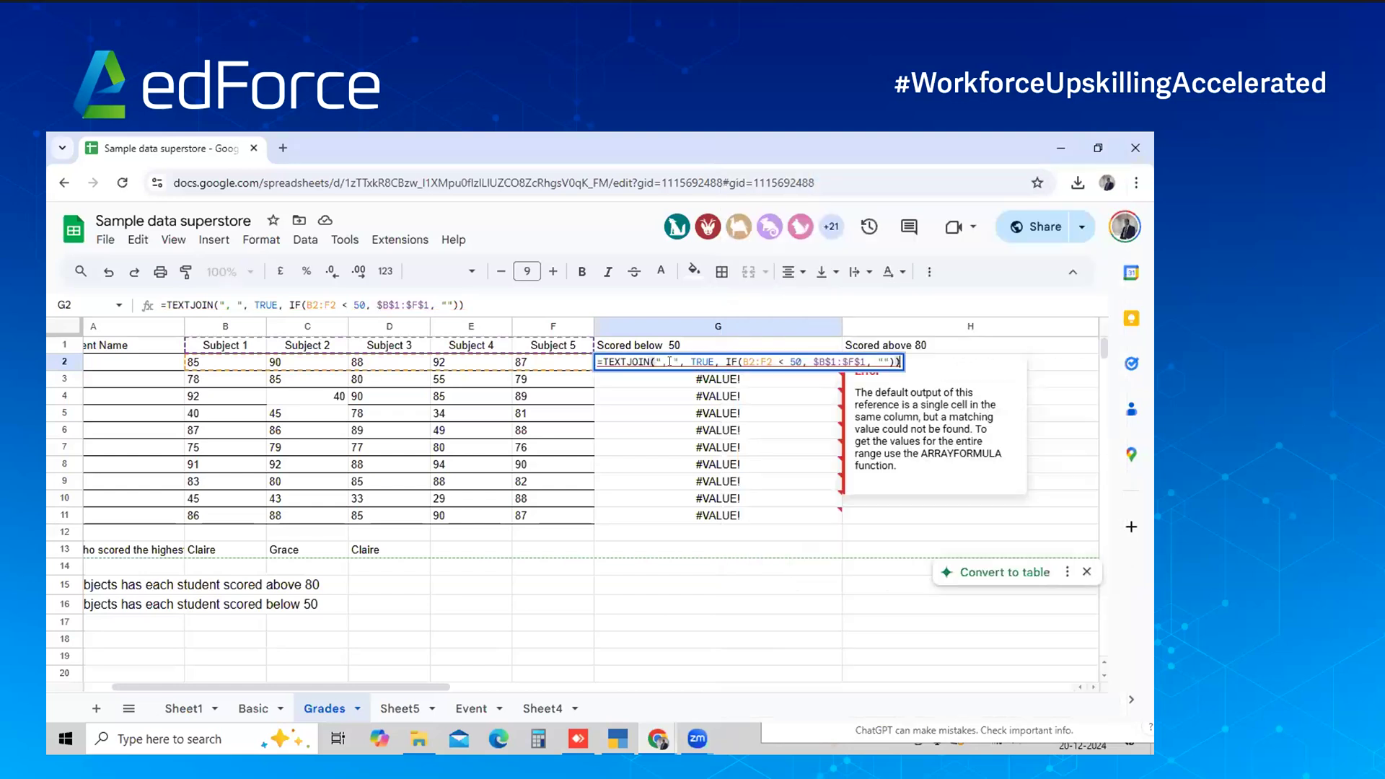
pyautogui.hotkey('shift', 'Down')
pyautogui.hotkey('shift', 'Down')
pyautogui.hotkey('shift', 'Down')
pyautogui.hotkey('shift', 'Down')
pyautogui.hotkey('shift', 'Down')
pyautogui.hotkey('shift', 'Down')
pyautogui.hotkey('shift', 'Down')
pyautogui.hotkey('shift', 'Down')
pyautogui.hotkey('shift', 'Down')
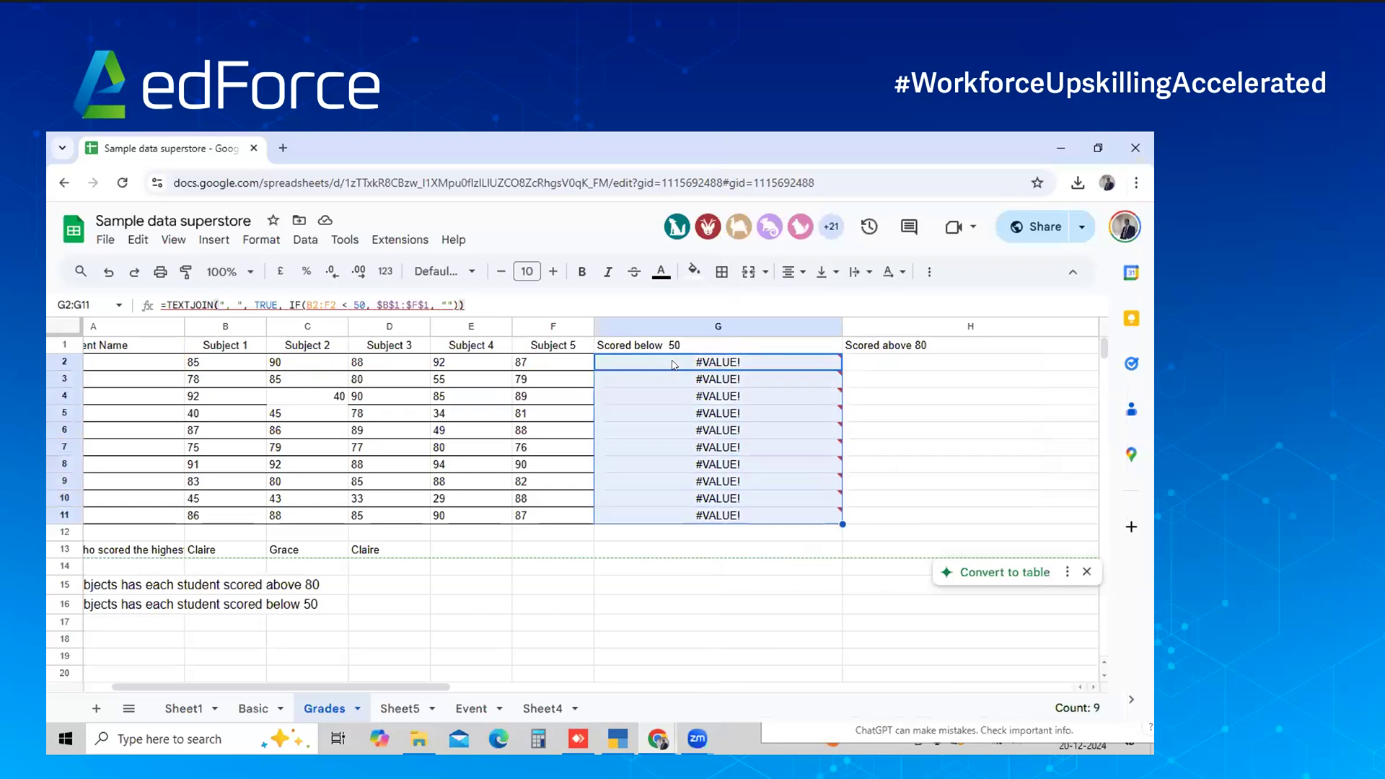
pyautogui.hotkey('ctrl', 'v')
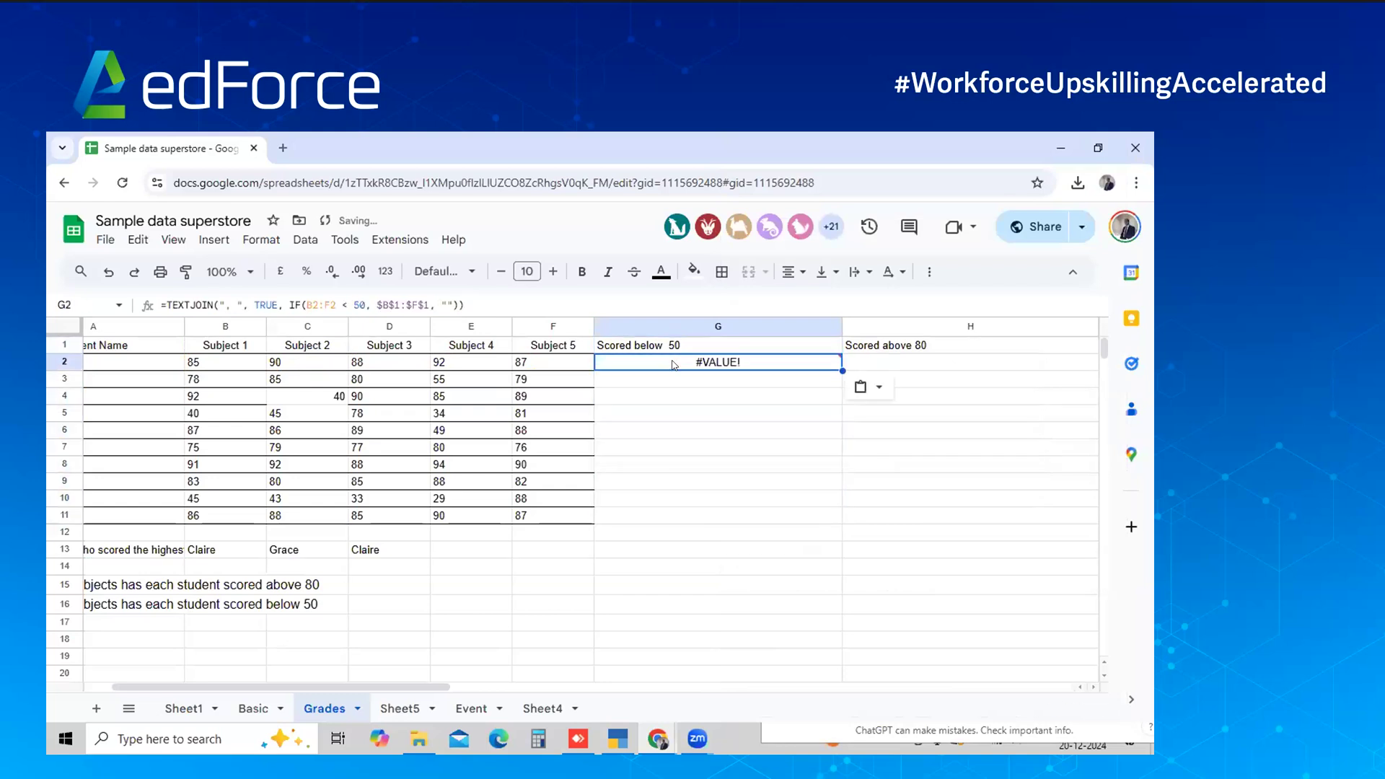
pyautogui.hotkey('alt', 'Tab')
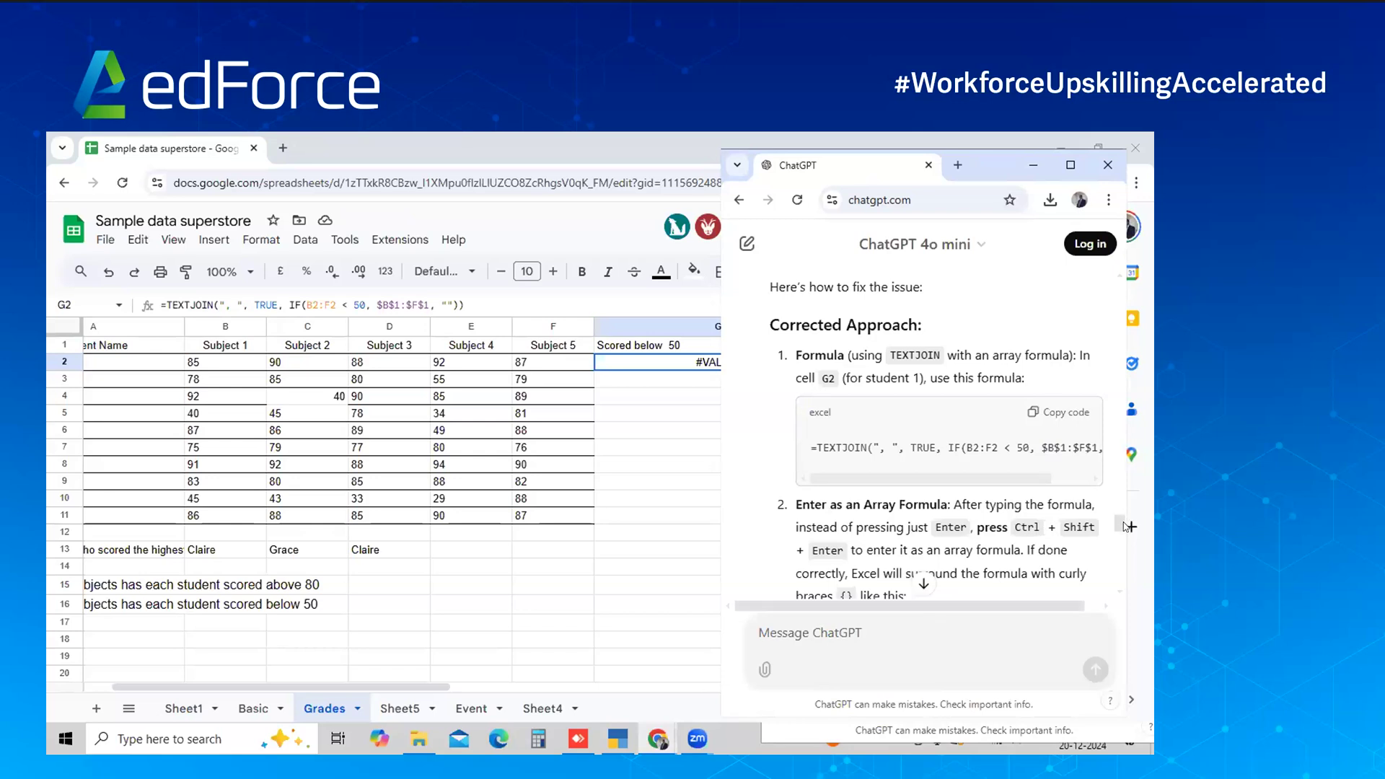
pyautogui.scroll(-3, 1125, 530)
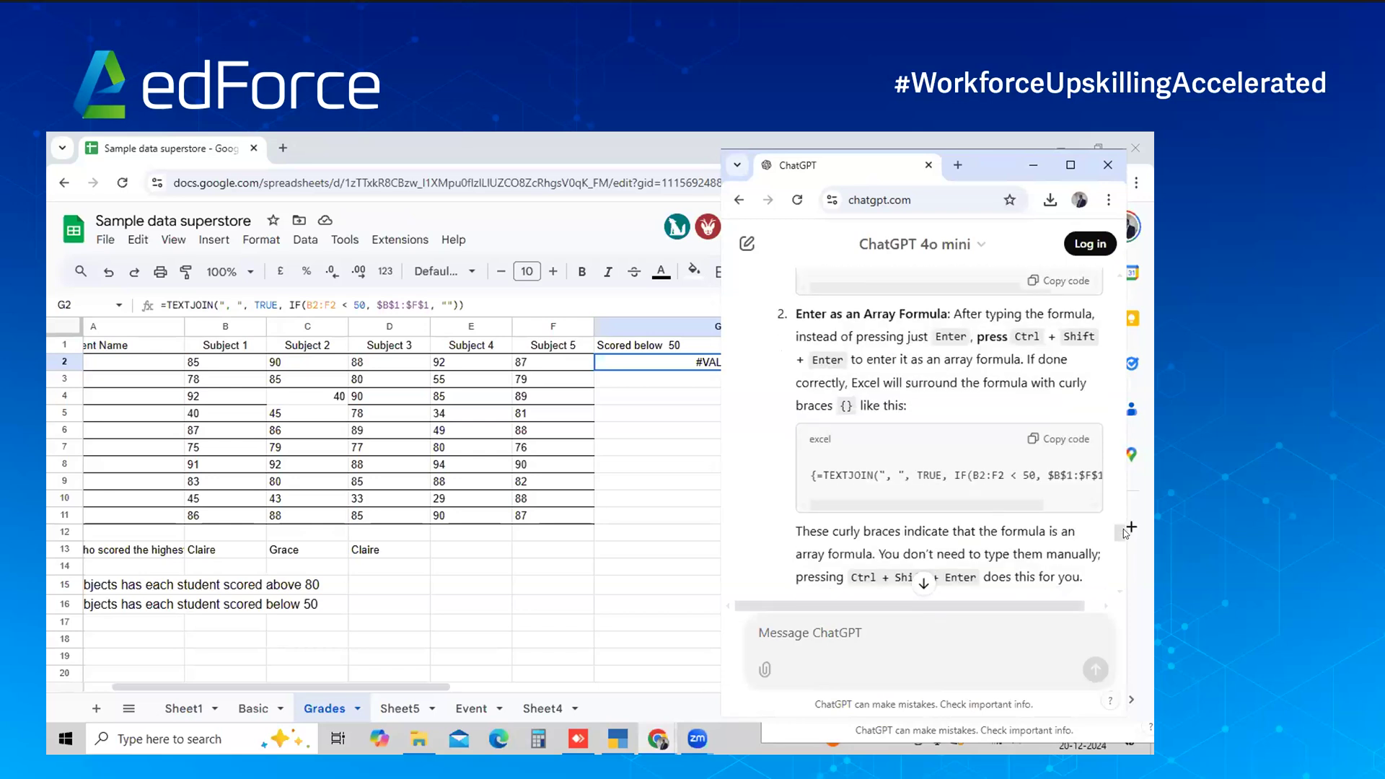
pyautogui.click(1050, 440)
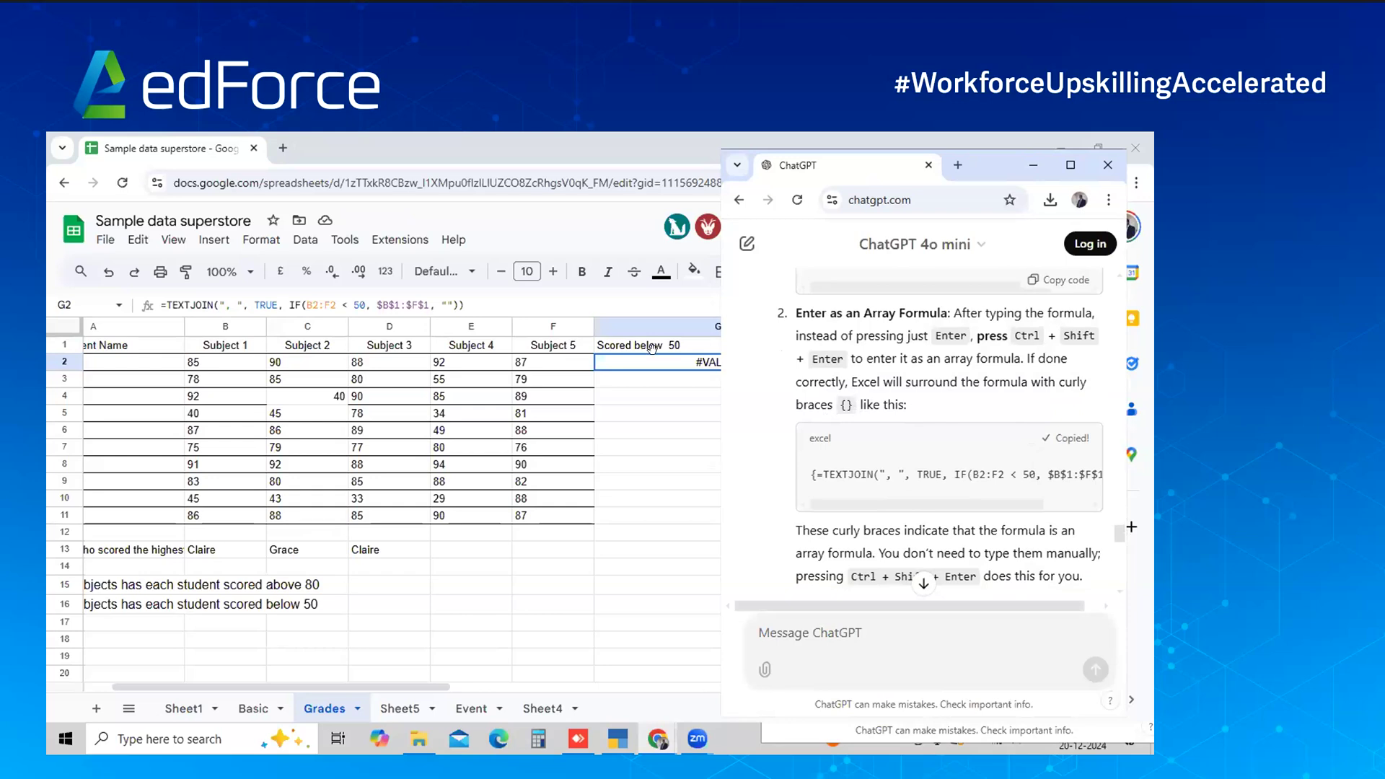
pyautogui.hotkey('alt', 'Tab')
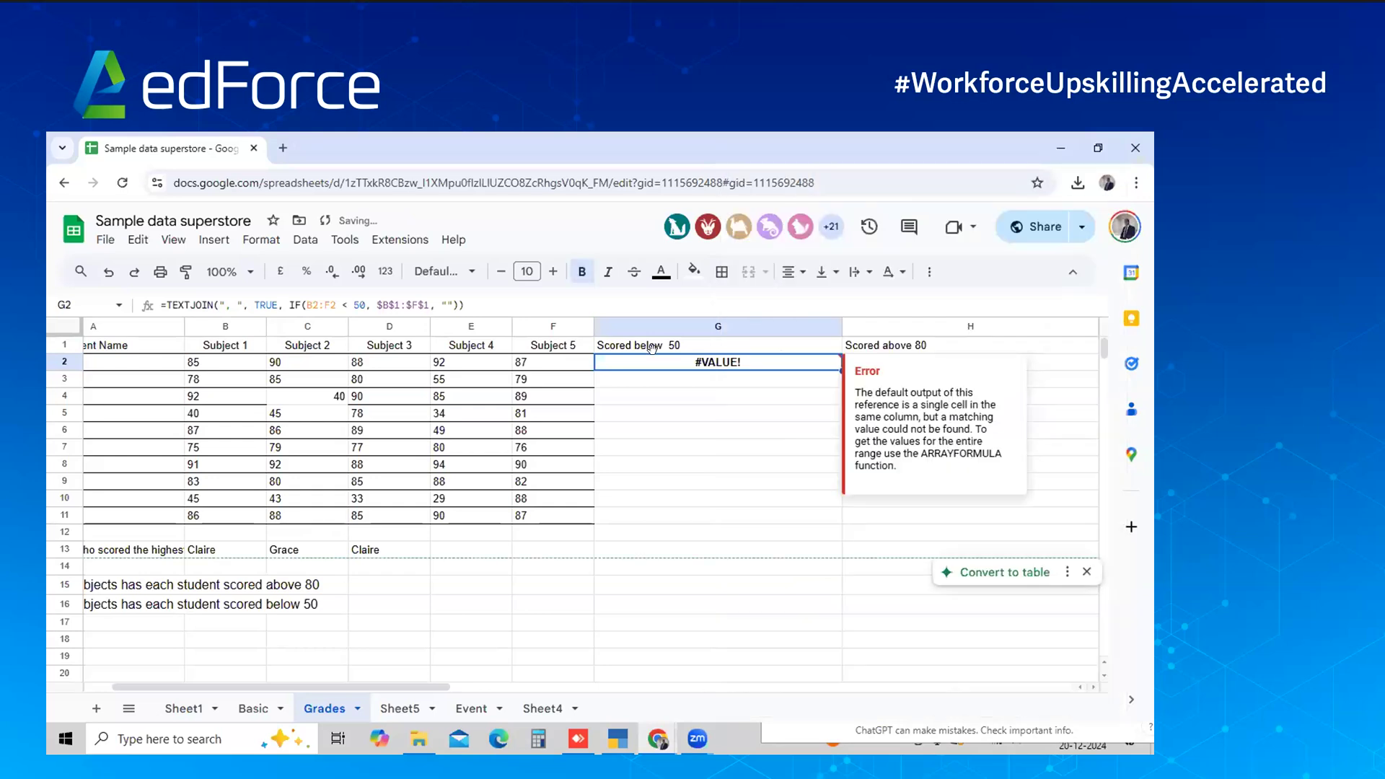
pyautogui.hotkey('alt', 'Tab')
pyautogui.scroll(-5, 1116, 549)
pyautogui.scroll(-4, 1116, 557)
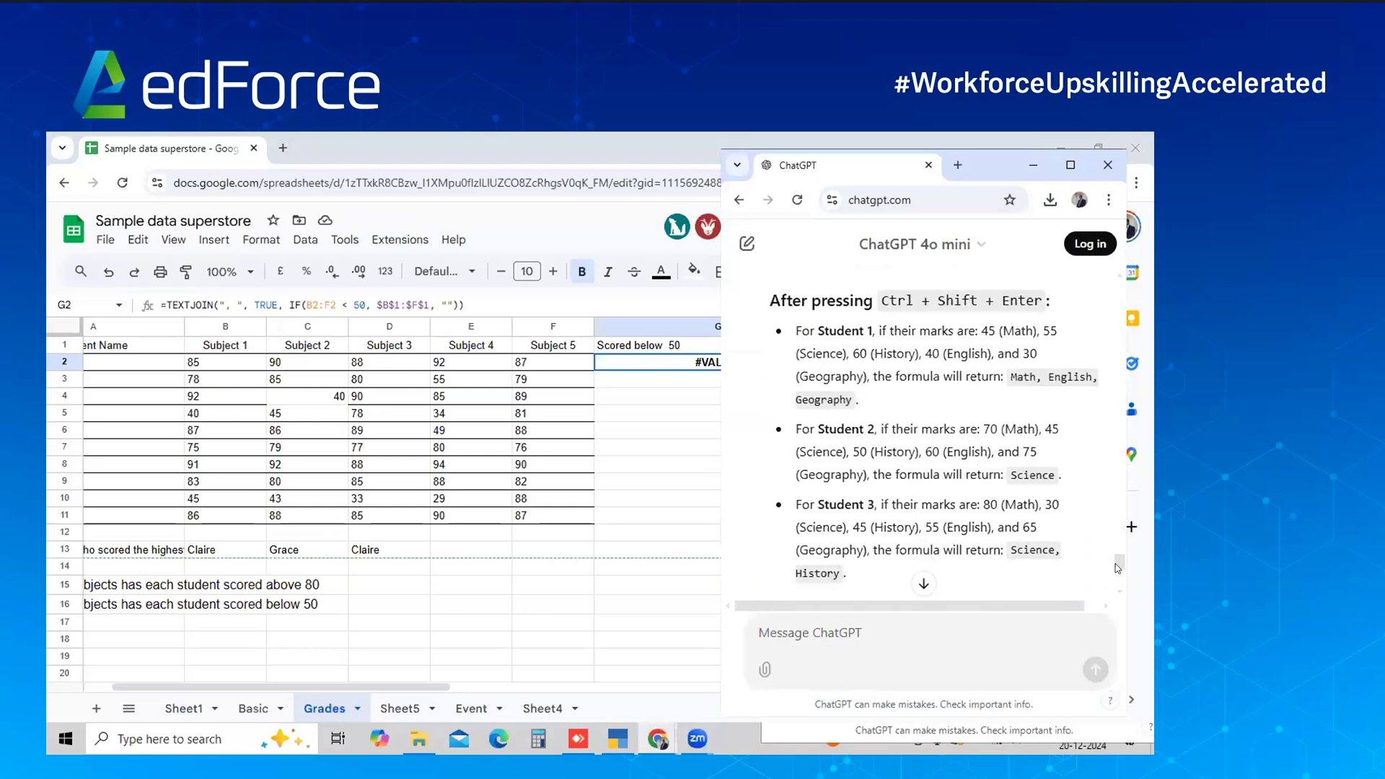
pyautogui.scroll(2, 1118, 563)
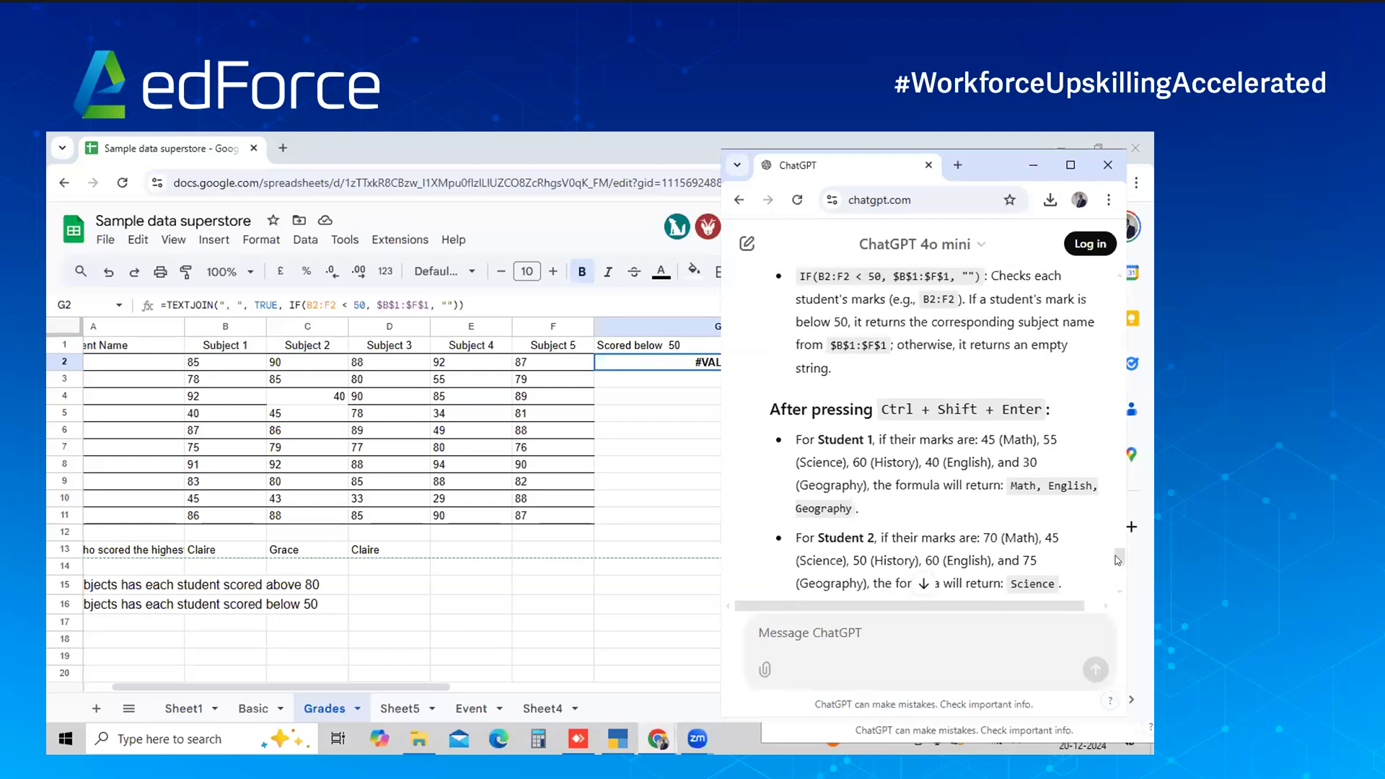
pyautogui.scroll(1, 1117, 559)
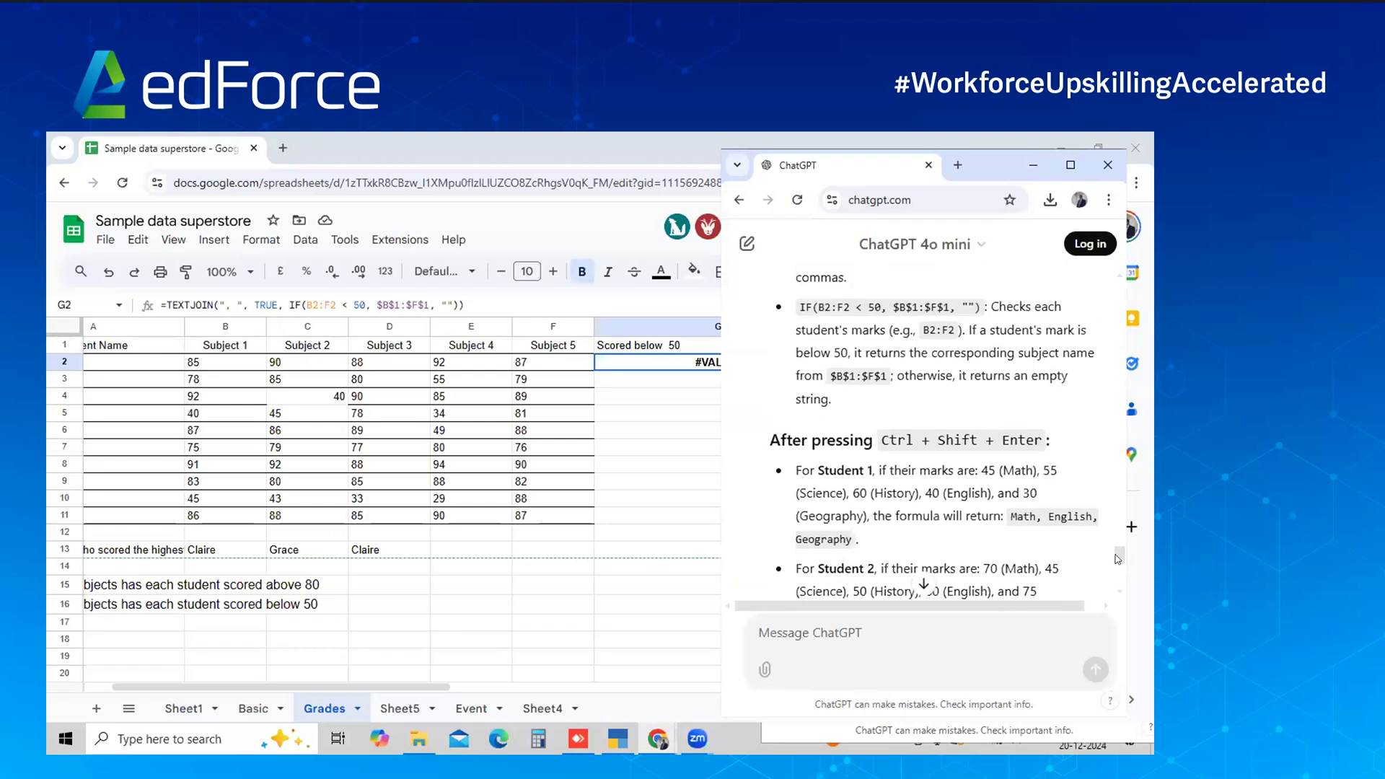
# Wrap the G2 formula in ArrayFormula and accept the auto-fill down column G
pyautogui.click(638, 363)
pyautogui.doubleClick(637, 359)
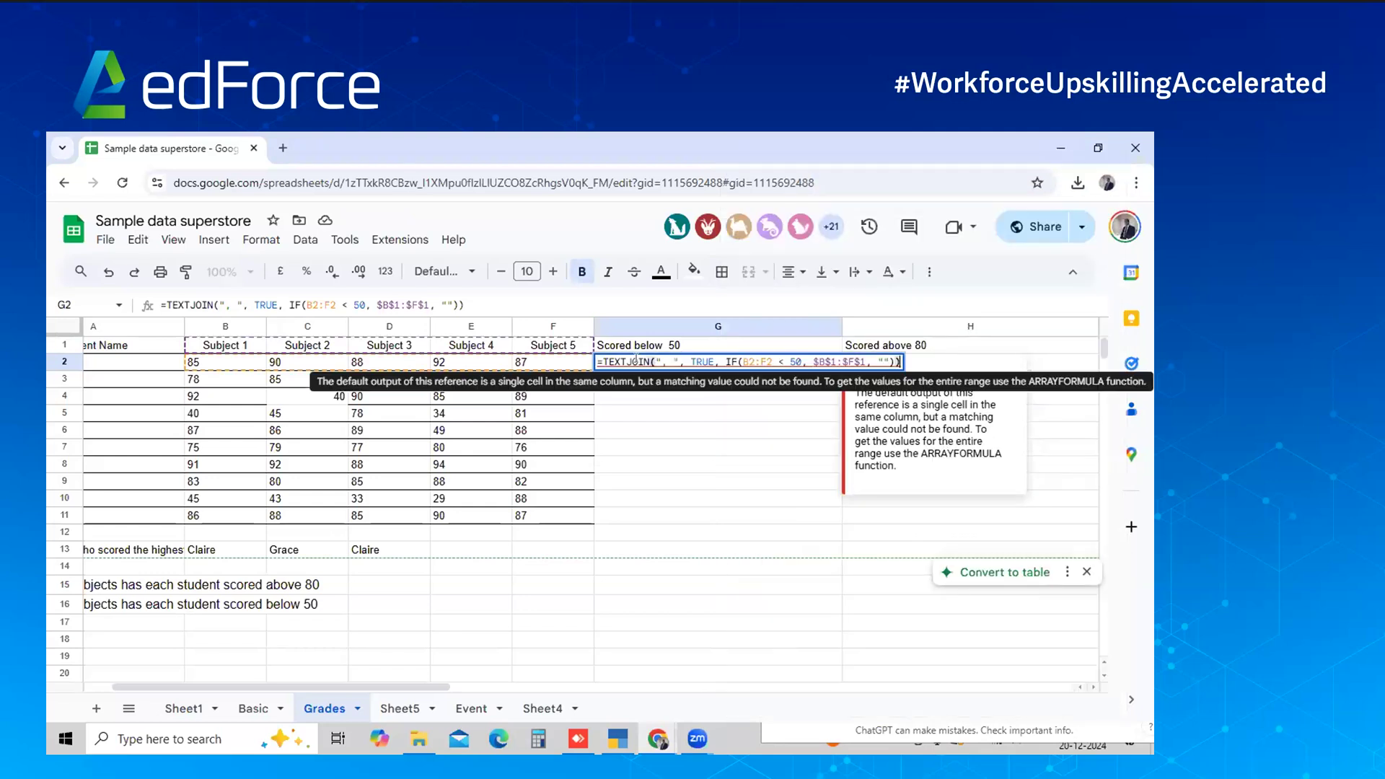
pyautogui.hotkey('ctrl', 'shift', 'Return')
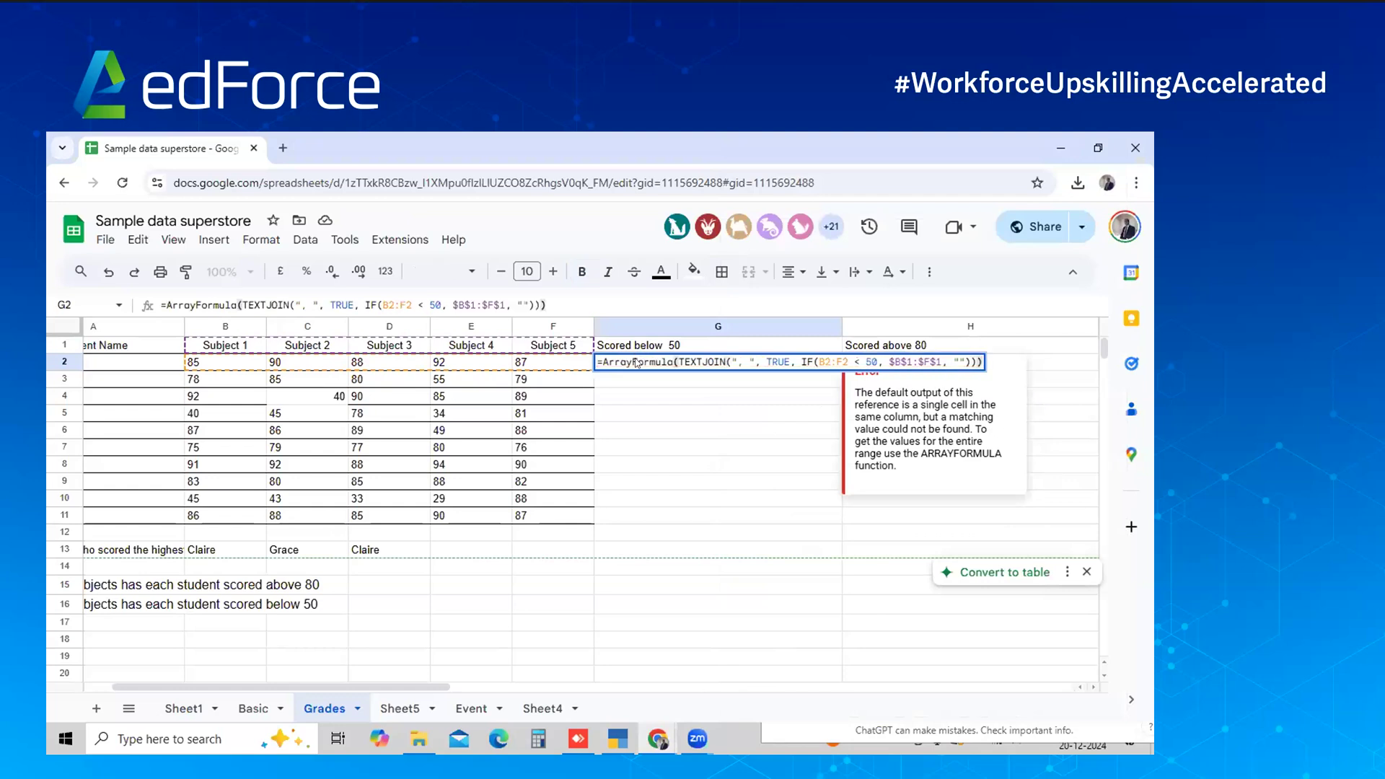
pyautogui.press('Return')
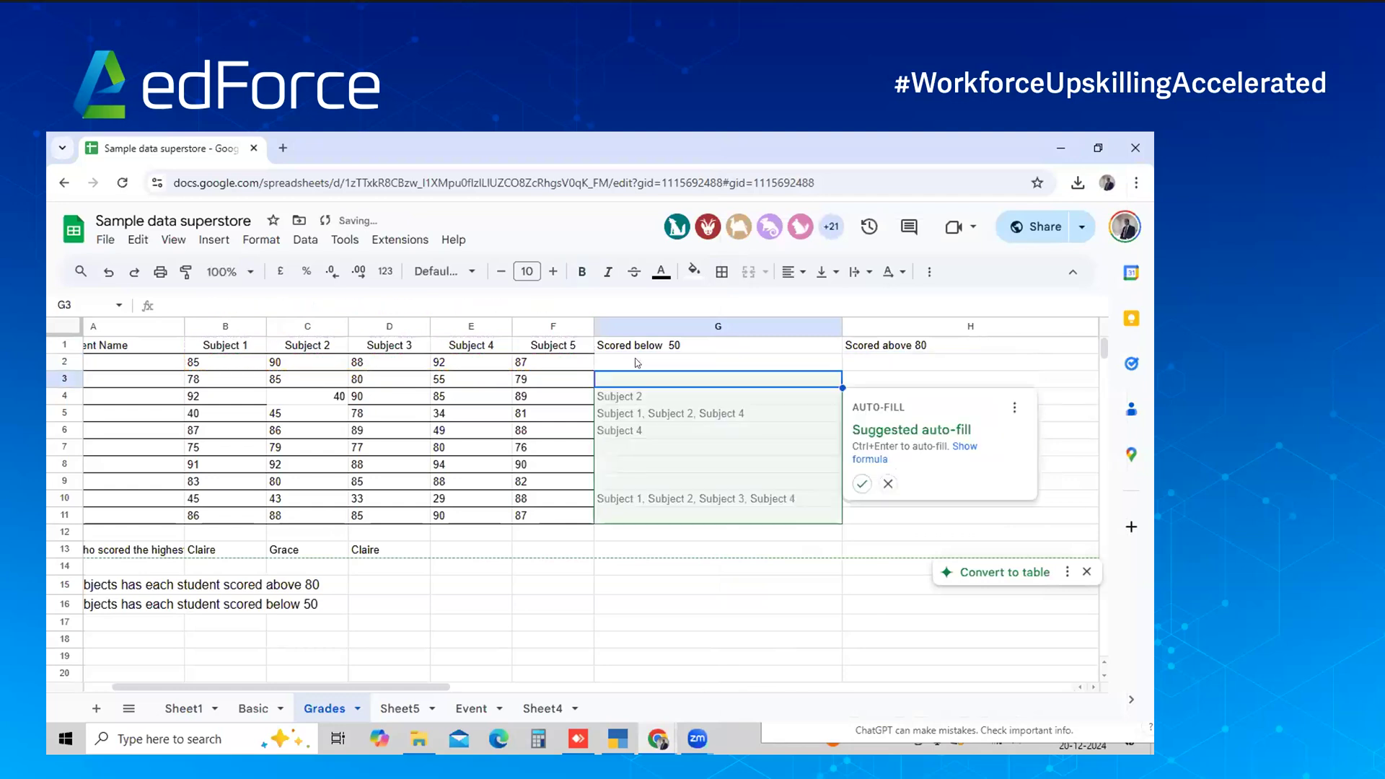
pyautogui.click(860, 485)
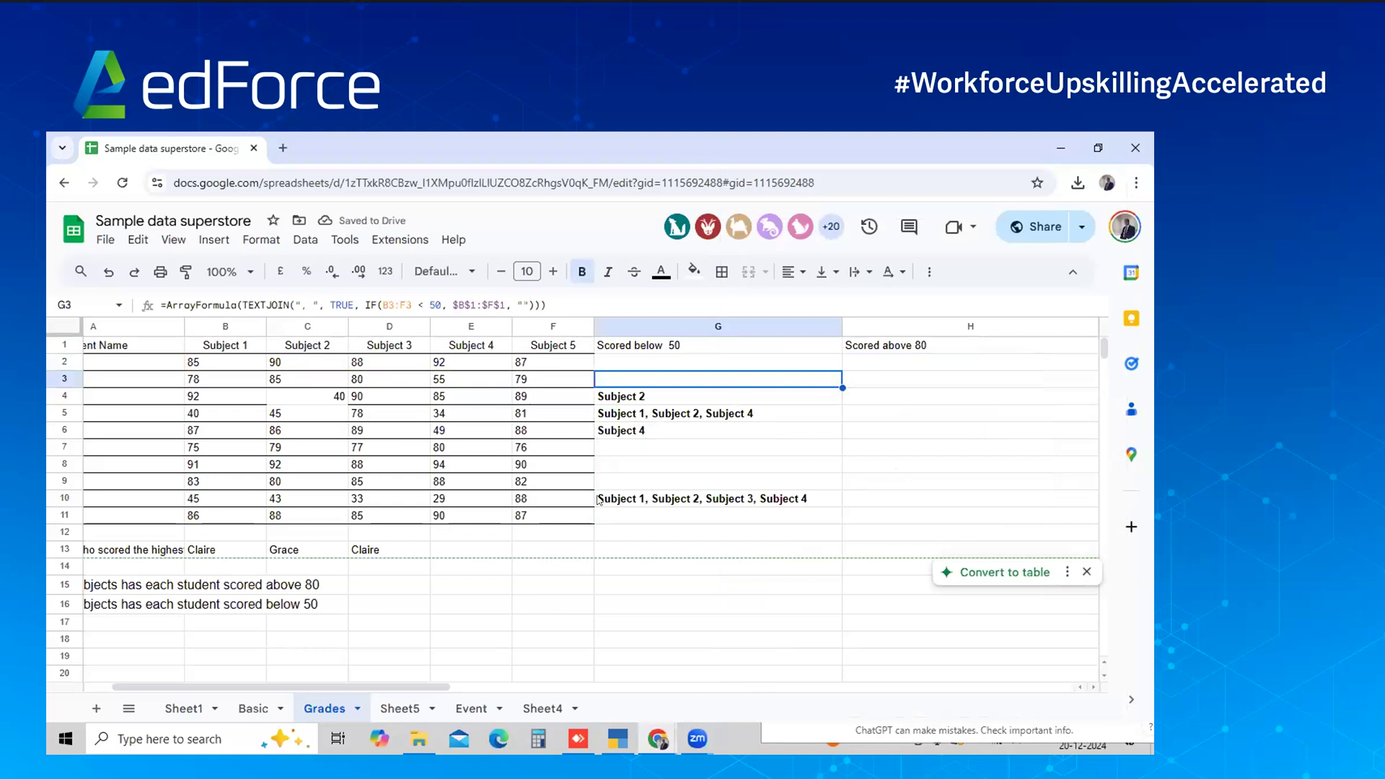
pyautogui.hotkey('alt', 'Tab')
pyautogui.scroll(-6, 908, 440)
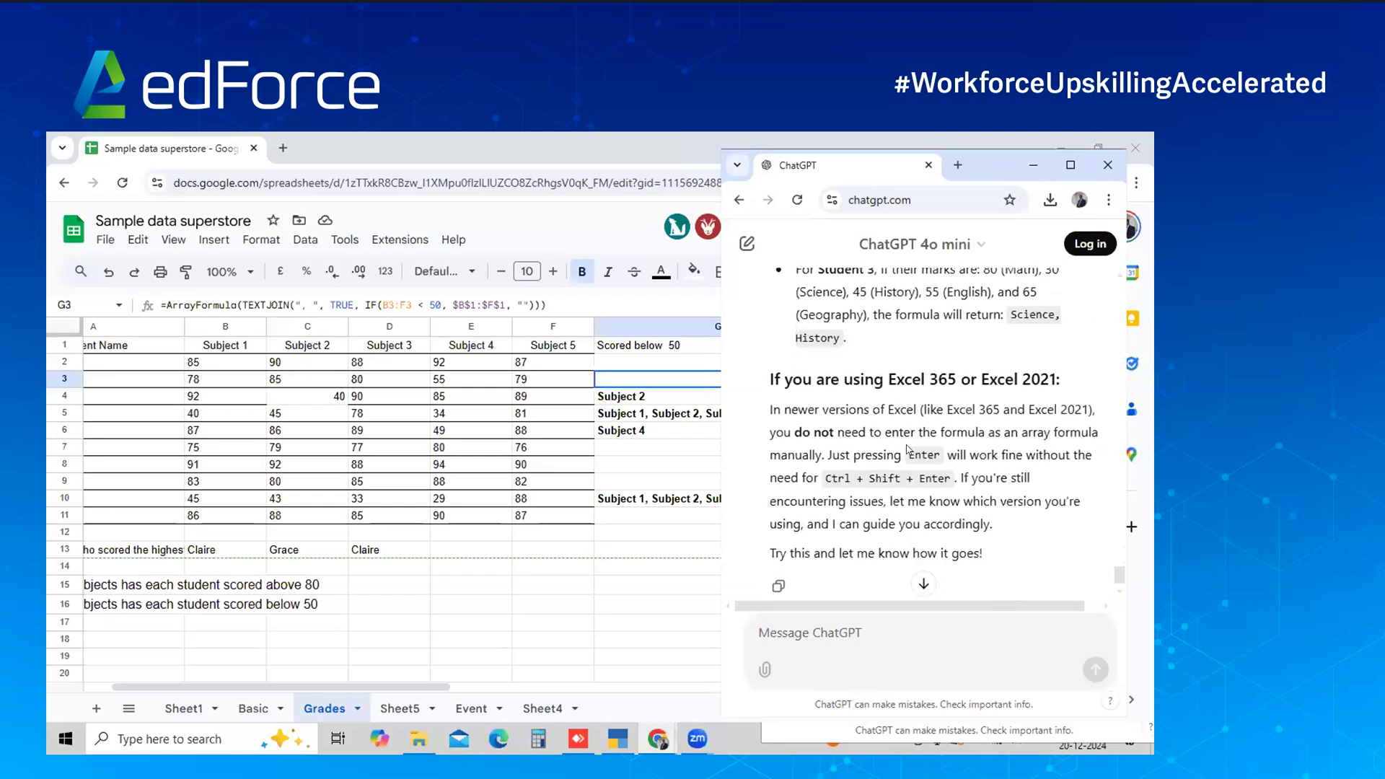
# Ask ChatGPT for a formula giving subject names where a student scored above 80
pyautogui.scroll(-1, 907, 449)
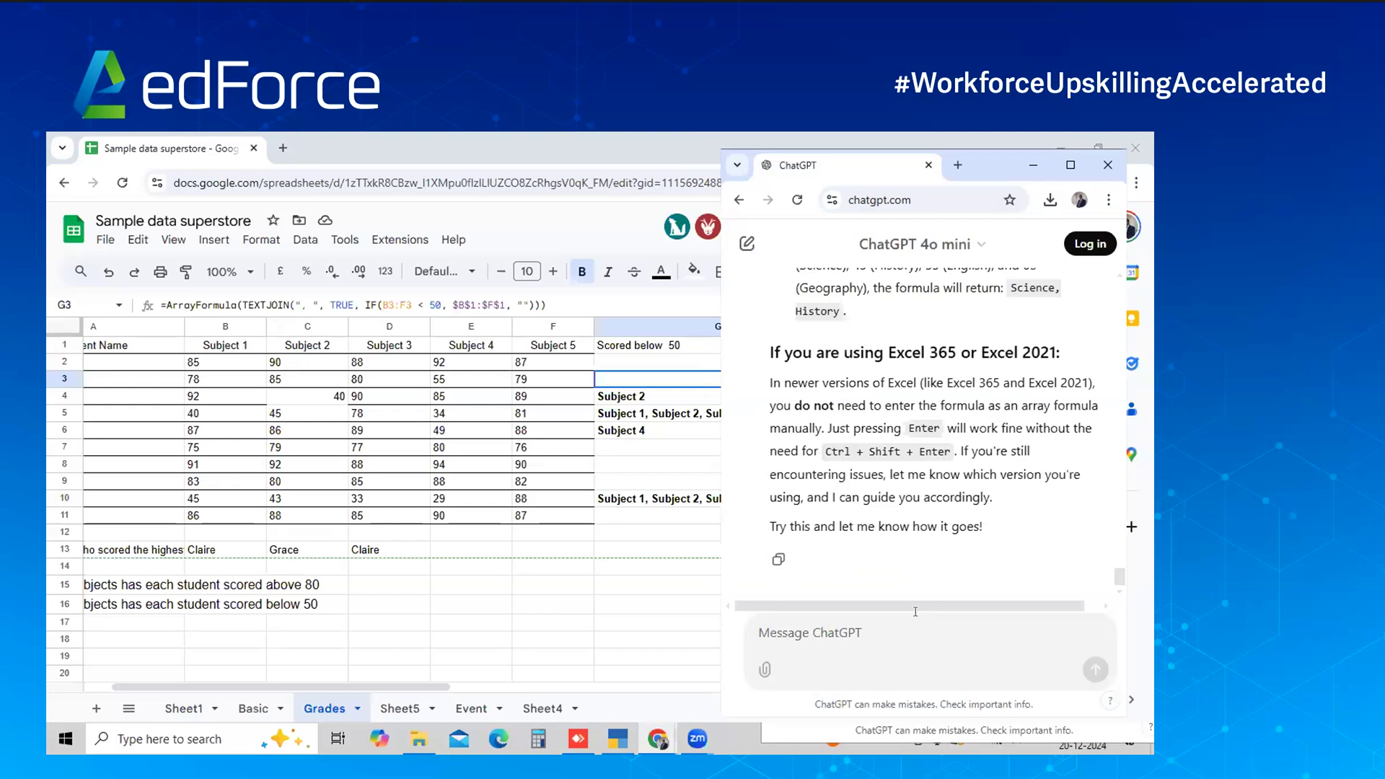
pyautogui.write('Similar;y gibe')
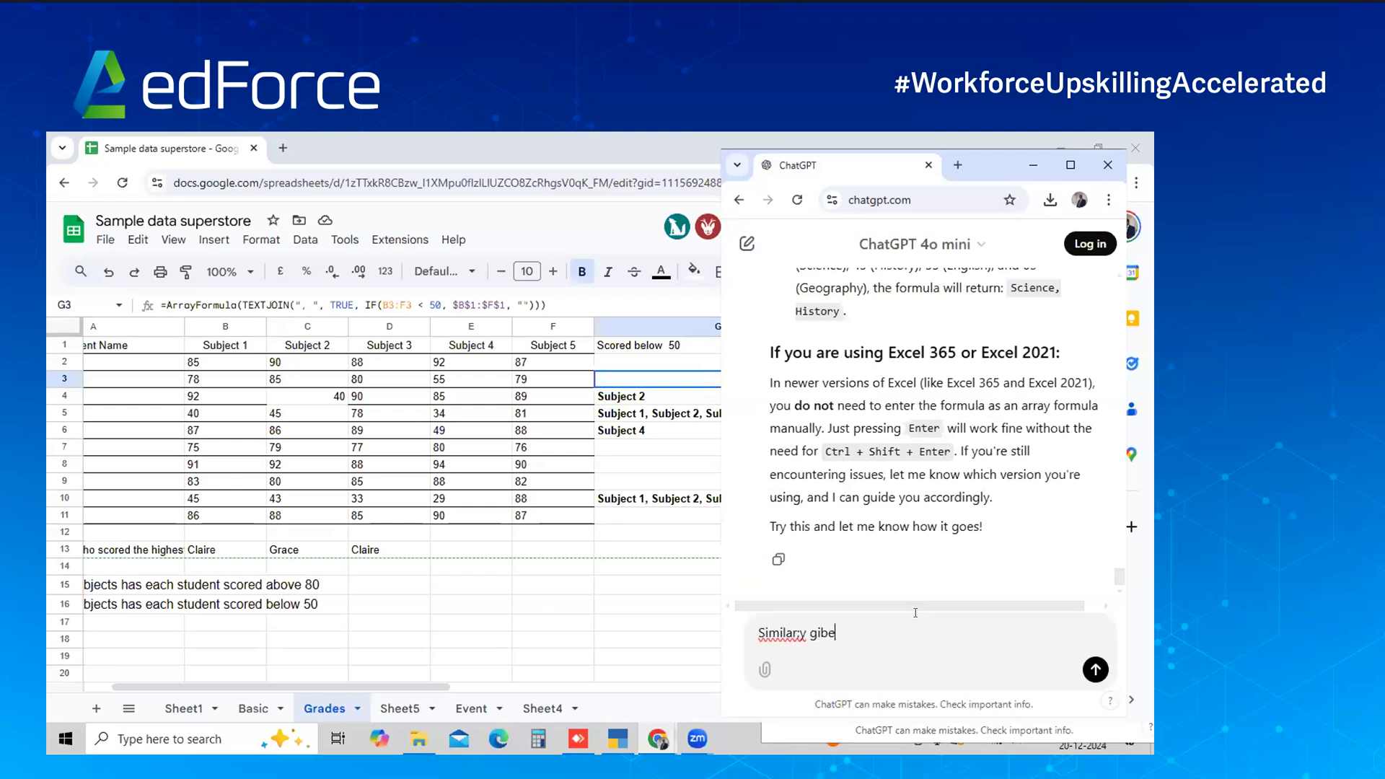
pyautogui.write('veme the formula for getting sib')
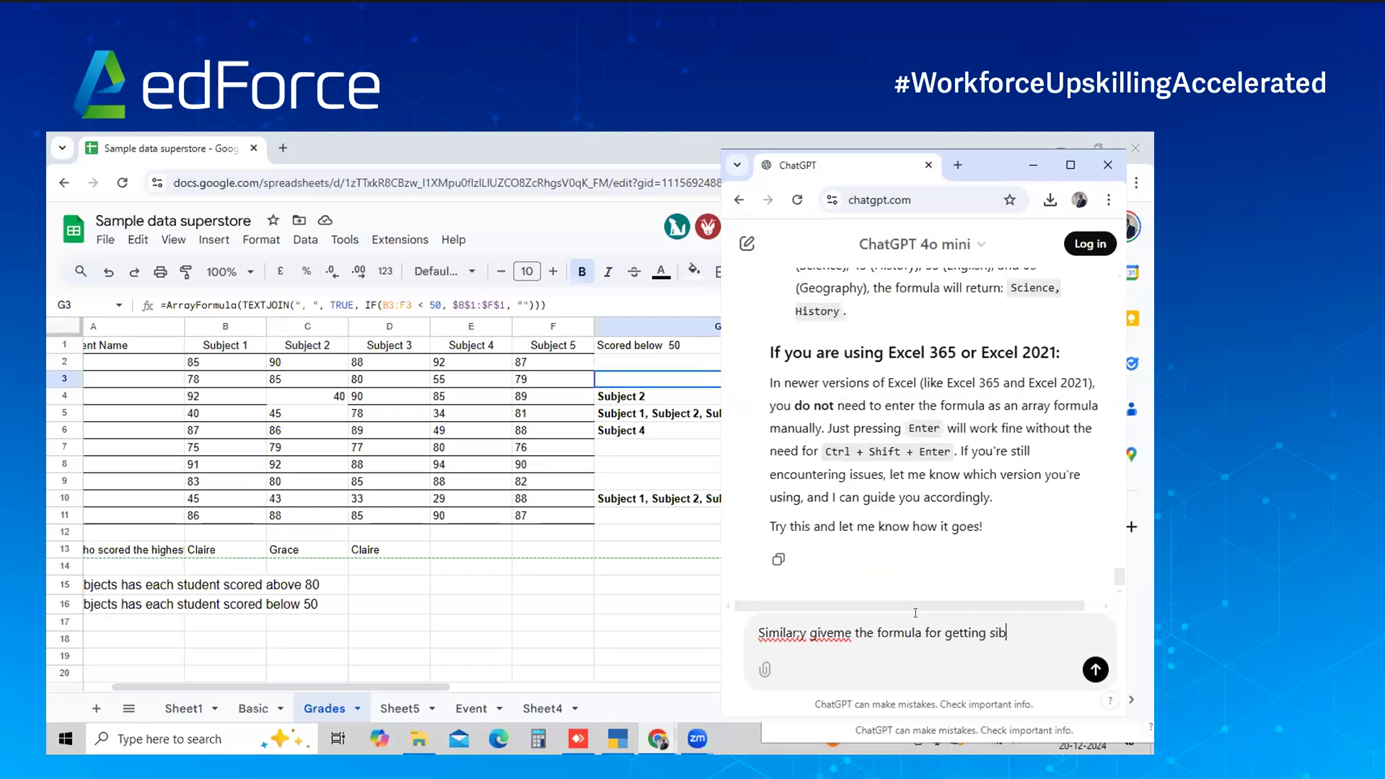
pyautogui.press('BackSpace')
pyautogui.write('ubject names above')
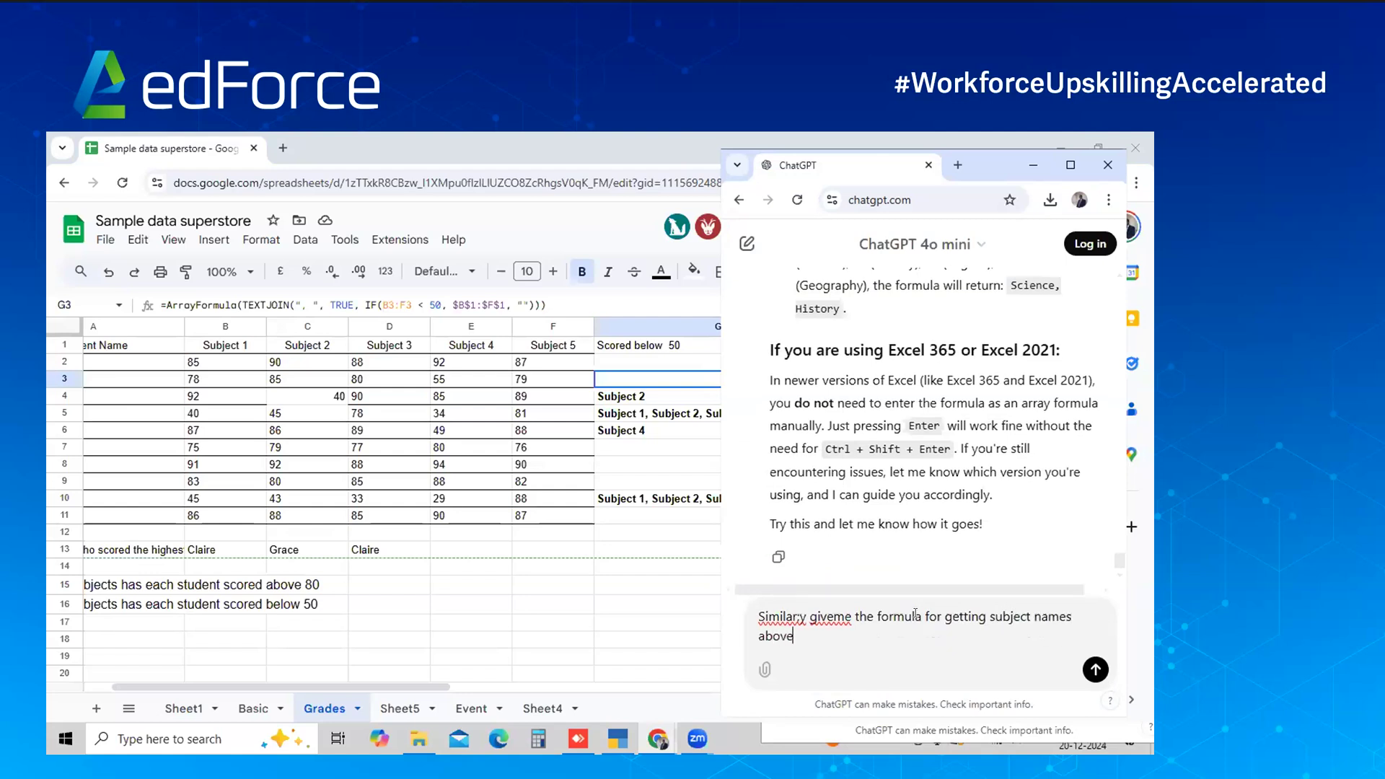
pyautogui.press('BackSpace')
pyautogui.press('BackSpace')
pyautogui.press('BackSpace')
pyautogui.press('BackSpace')
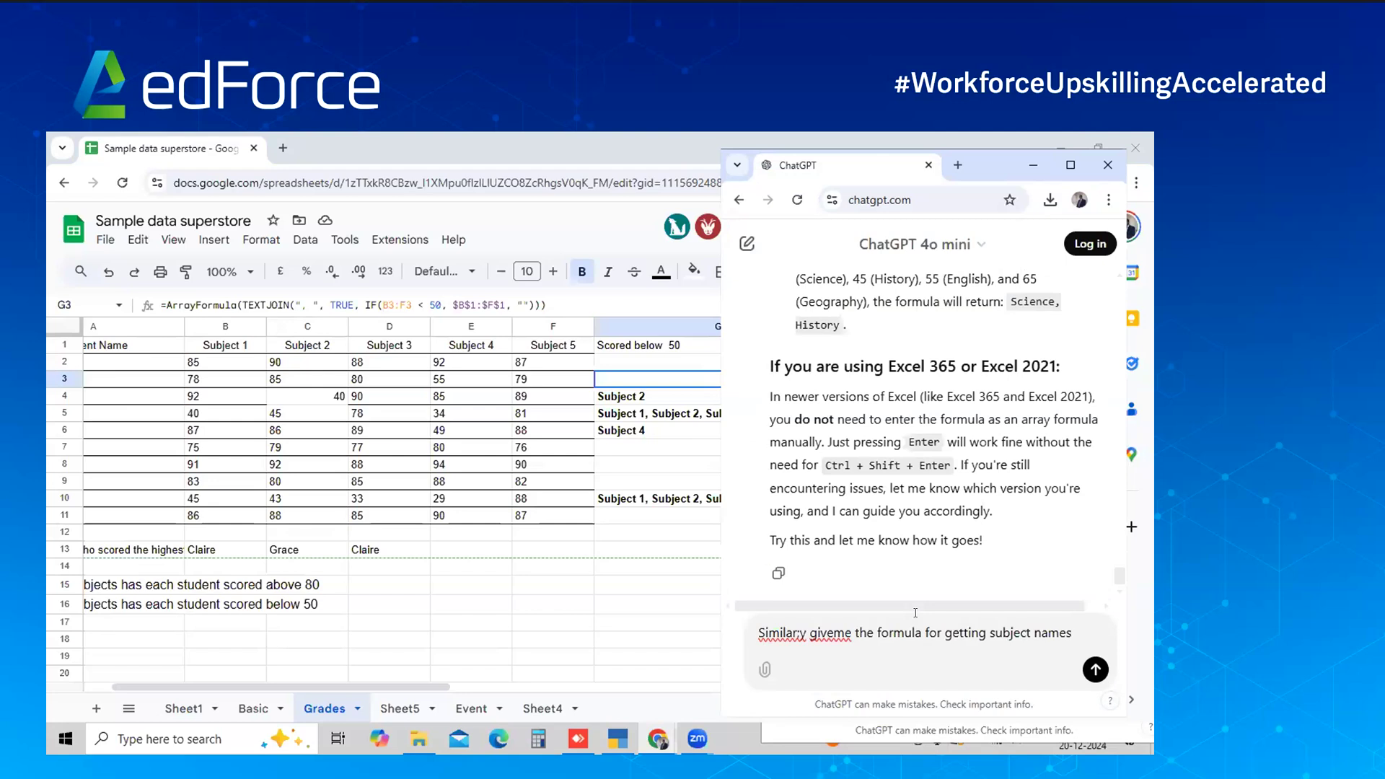
pyautogui.write('for student who scored above 80')
pyautogui.hotkey('shift', 'Return')
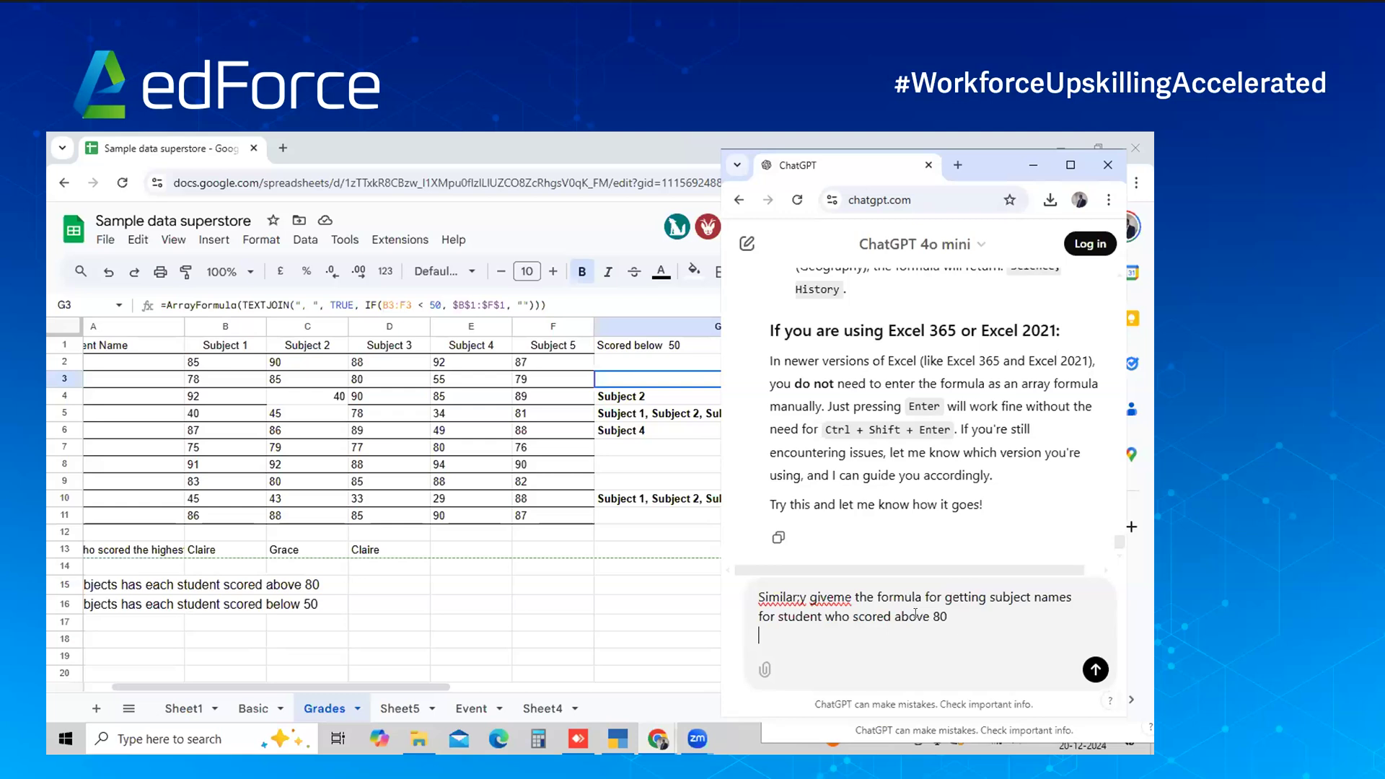
pyautogui.press('Return')
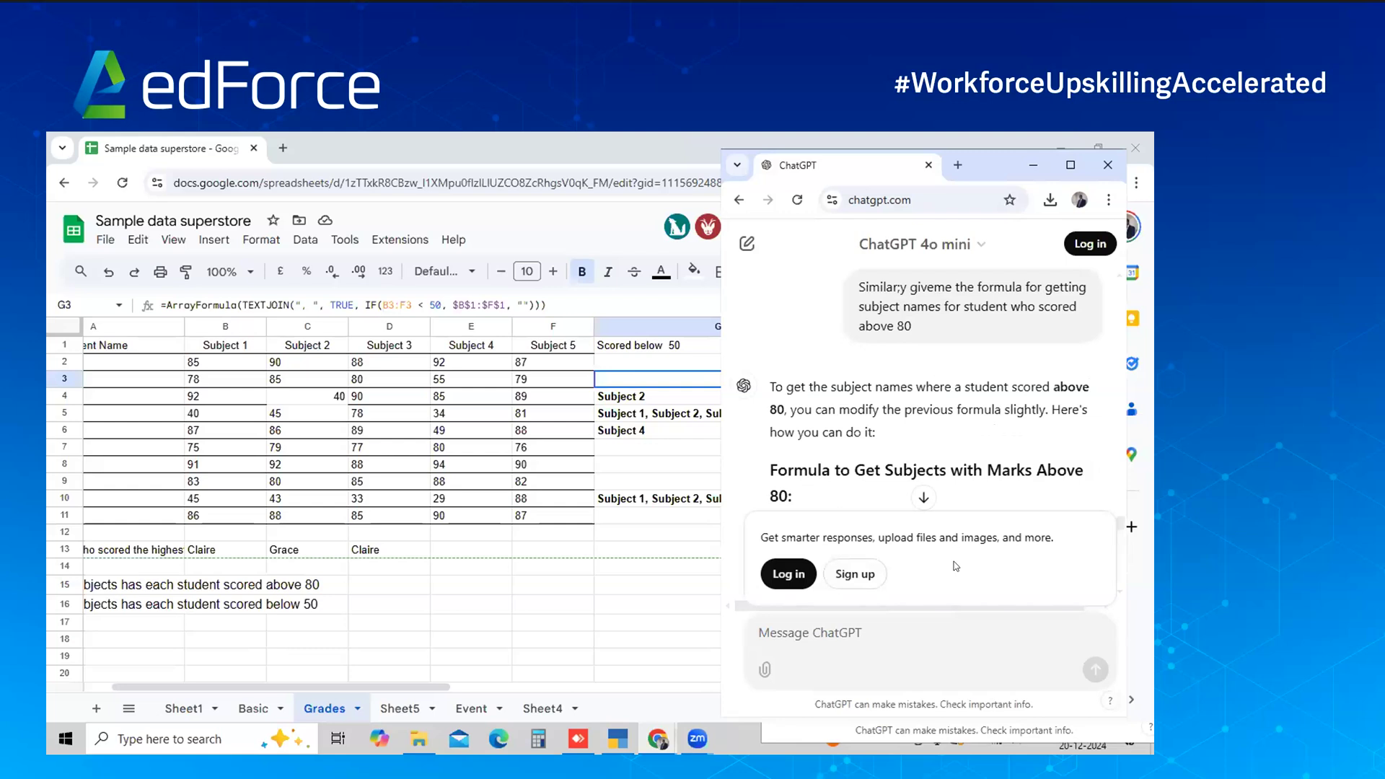
pyautogui.click(923, 497)
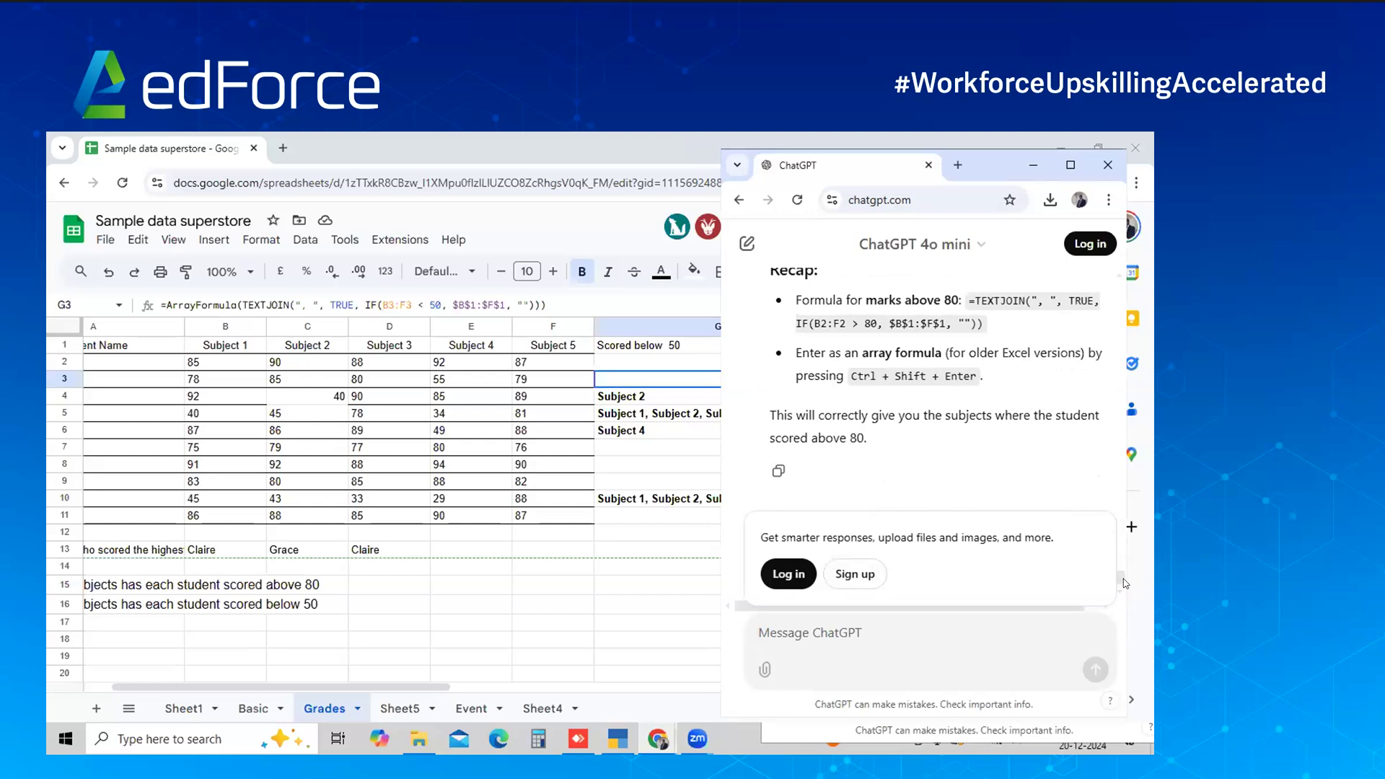
pyautogui.scroll(5, 1119, 574)
pyautogui.moveTo(1118, 569); pyautogui.dragTo(1113, 543)
pyautogui.scroll(2, 1115, 542)
# Paste ChatGPT's above-80 TEXTJOIN formula into H2, wrap it as an ArrayFormula, and accept auto-fill
pyautogui.click(1046, 331)
pyautogui.hotkey('alt', 'Tab')
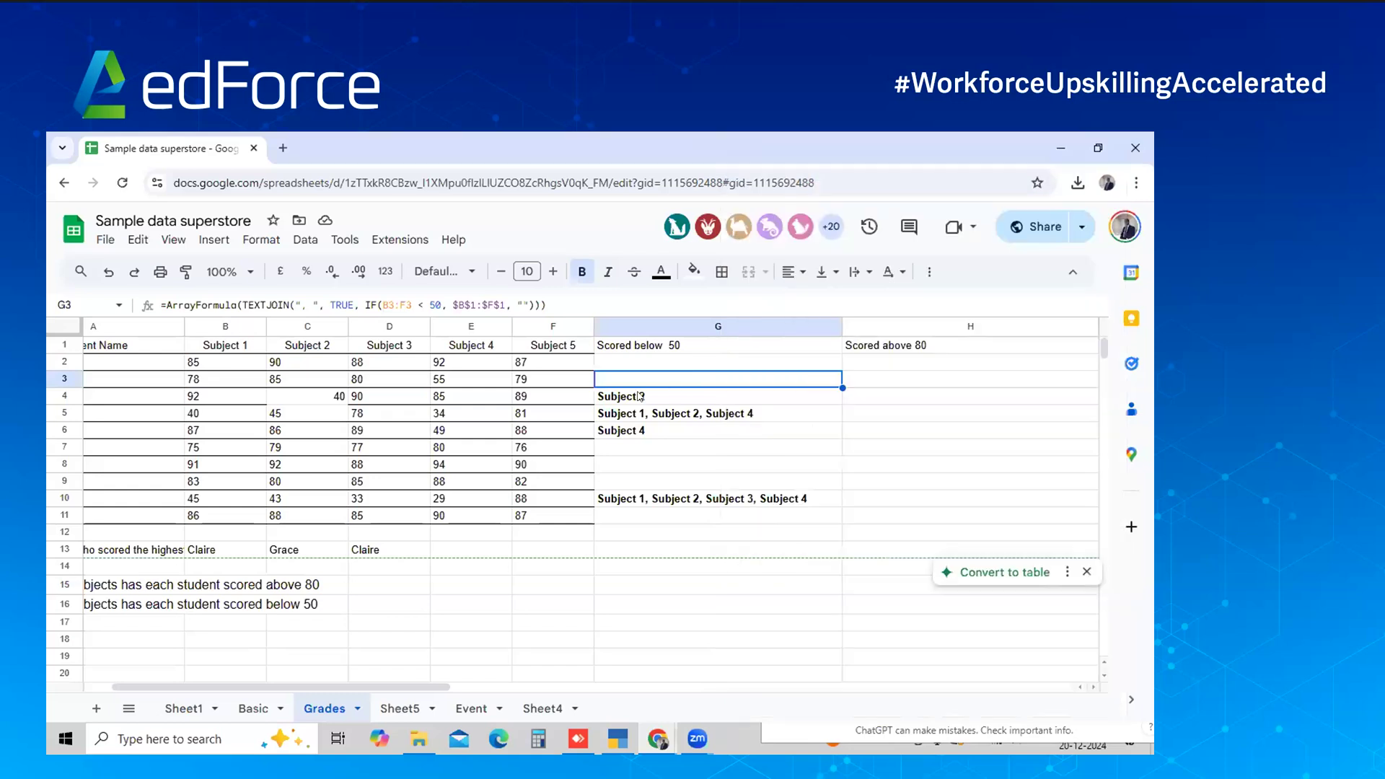
pyautogui.press('Right')
pyautogui.press('Up')
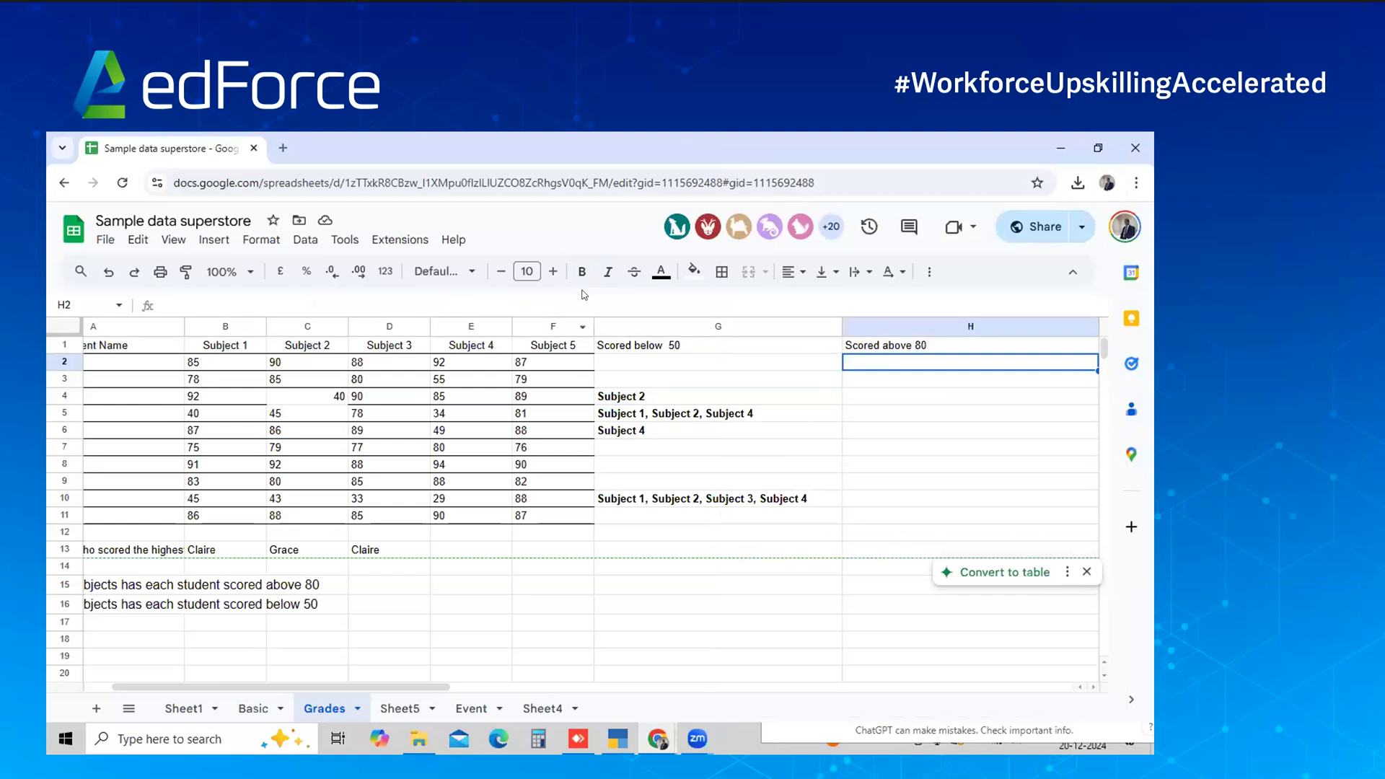
pyautogui.hotkey('ctrl', 'v')
pyautogui.press('Return')
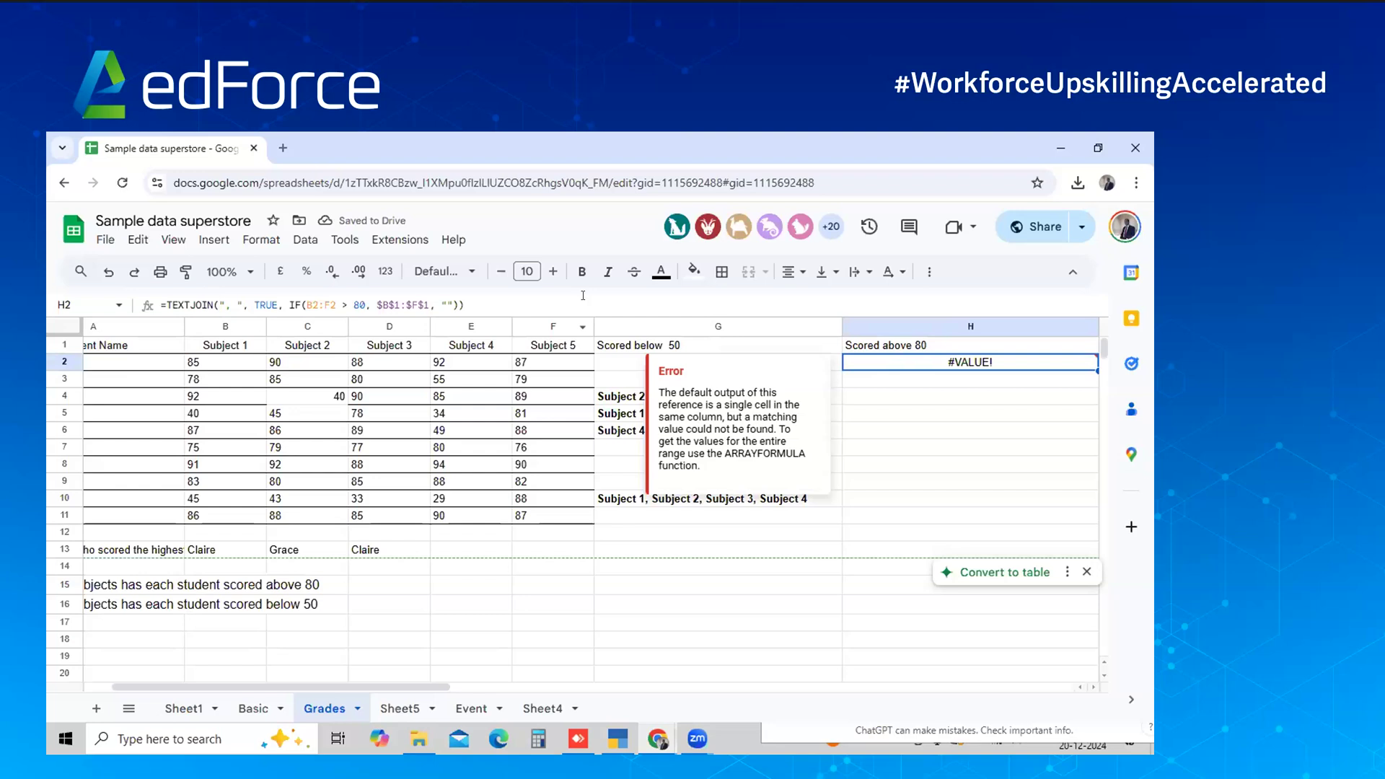
pyautogui.doubleClick(870, 361)
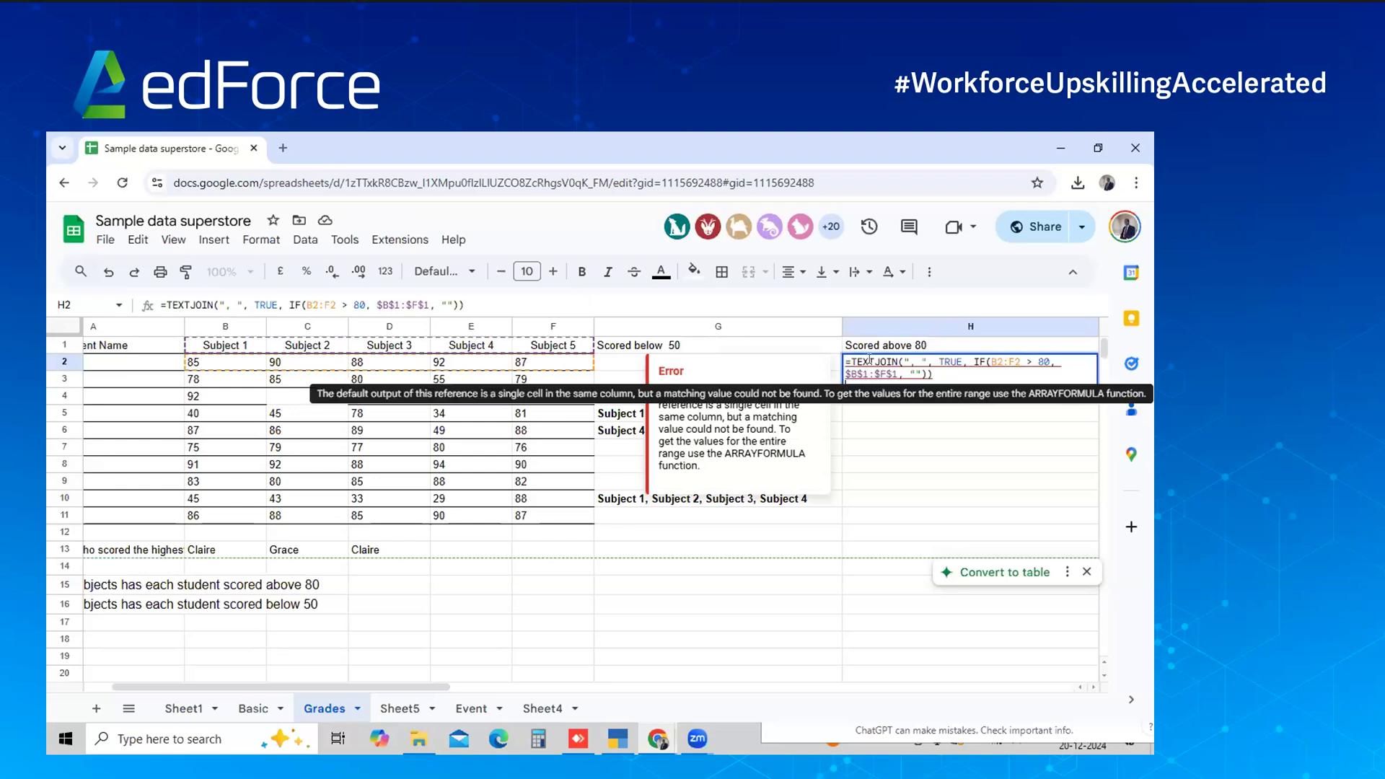
pyautogui.hotkey('ctrl', 'shift', 'Return')
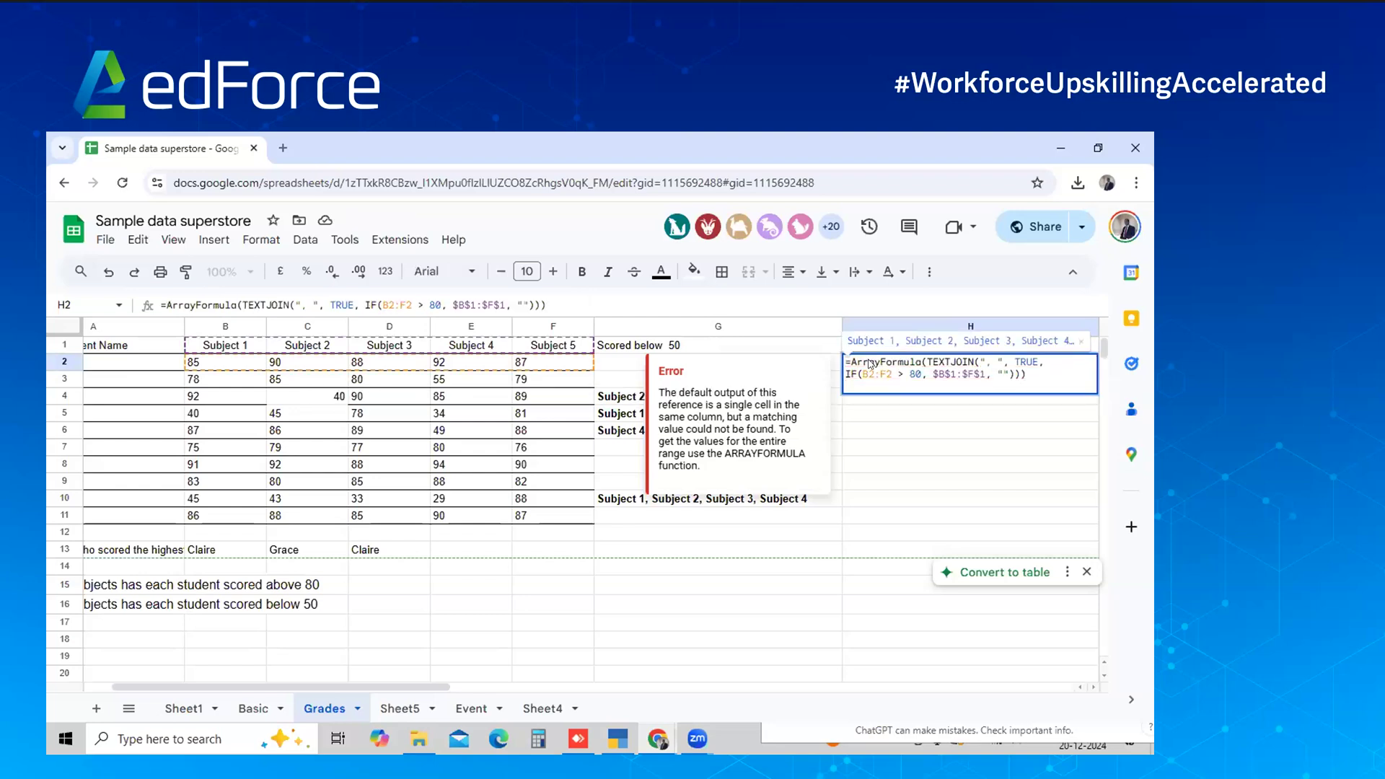
pyautogui.press('Return')
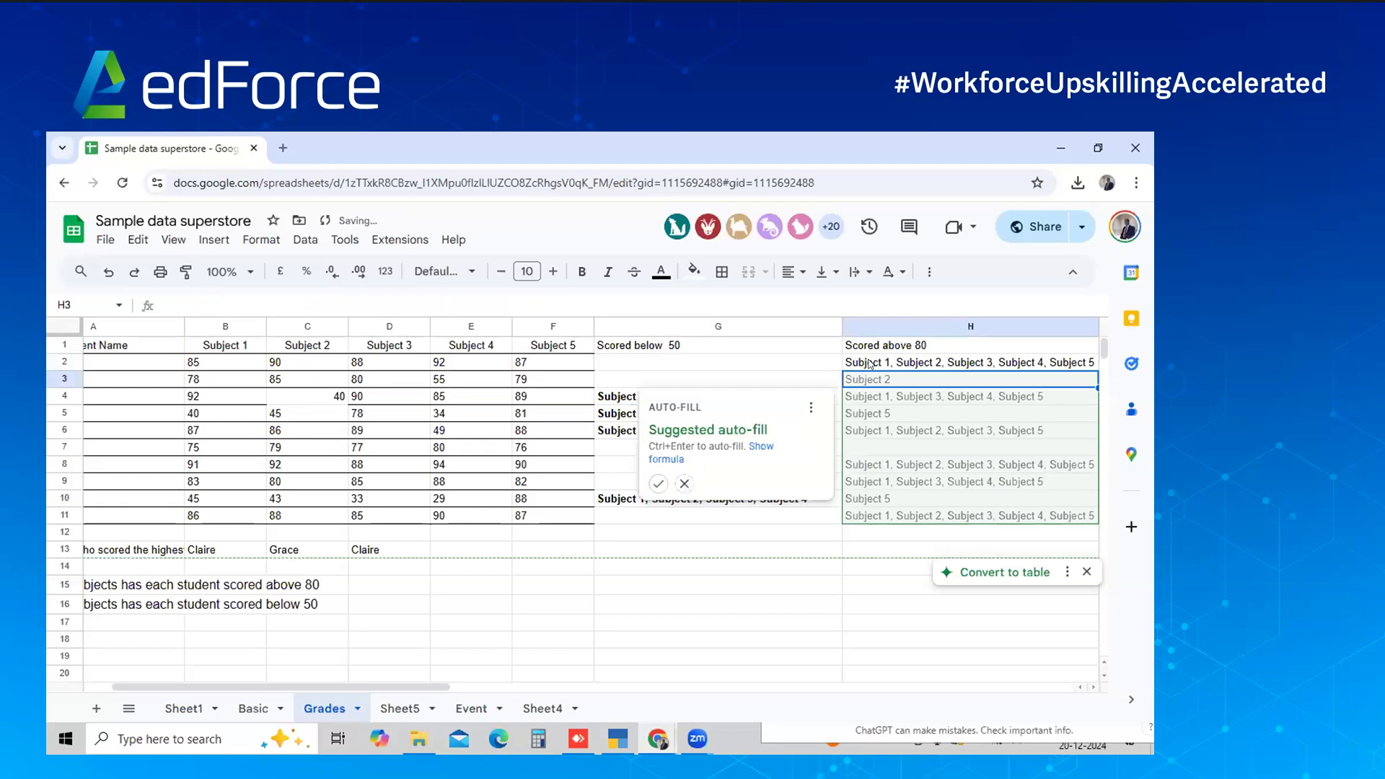
pyautogui.click(658, 483)
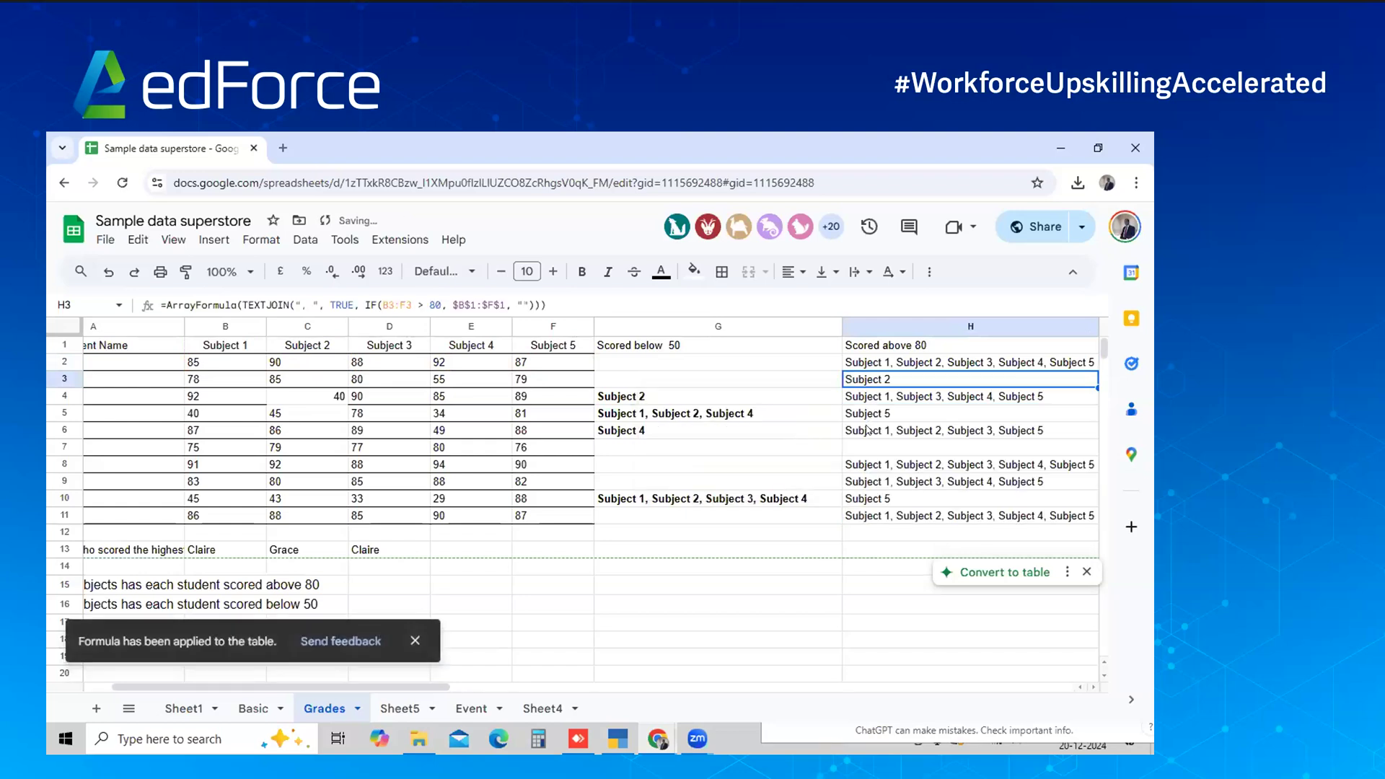
# Check the below-50 and above-80 results in row 7 and the G2 and H2 formulas
pyautogui.click(301, 442)
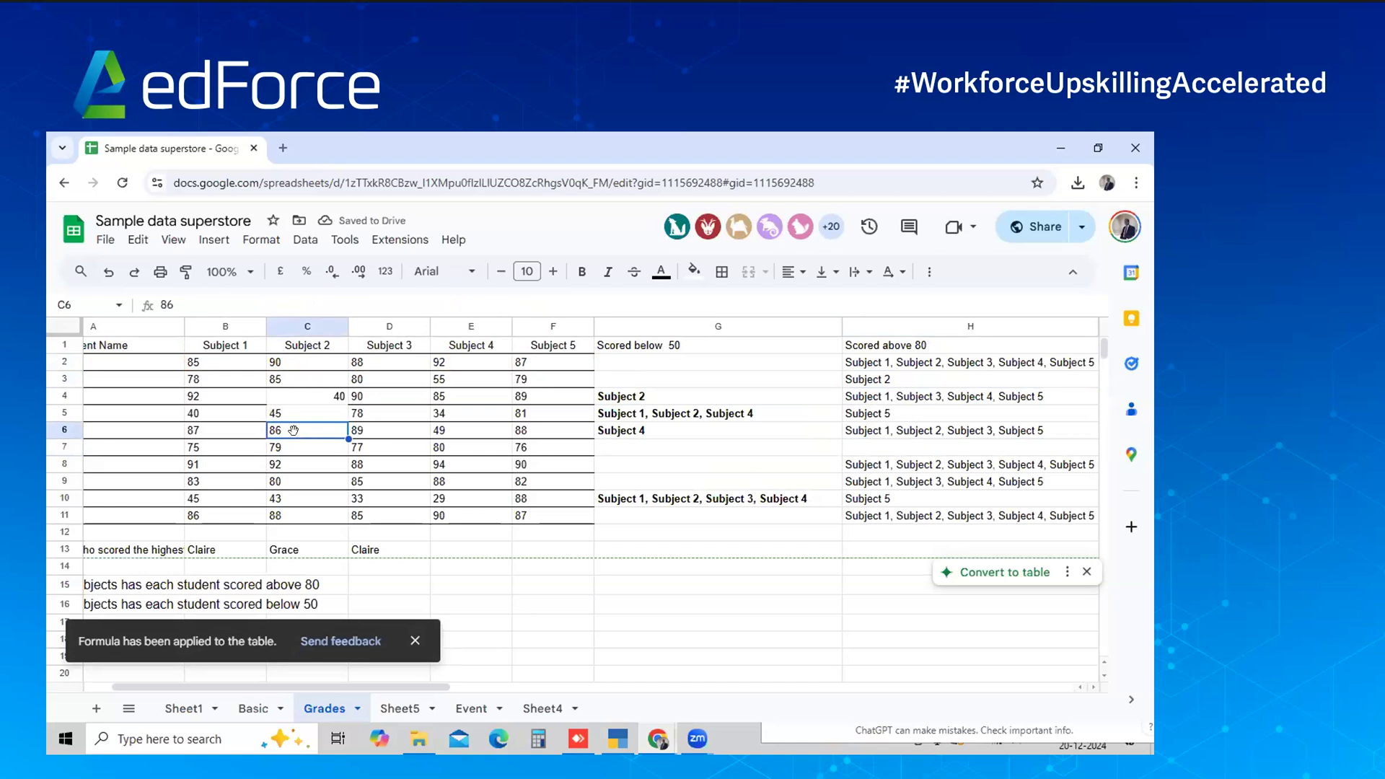
pyautogui.press('Home')
pyautogui.press('Right')
pyautogui.press('Right')
pyautogui.press('Right')
pyautogui.press('Right')
pyautogui.press('Right')
pyautogui.press('Right')
pyautogui.press('Right')
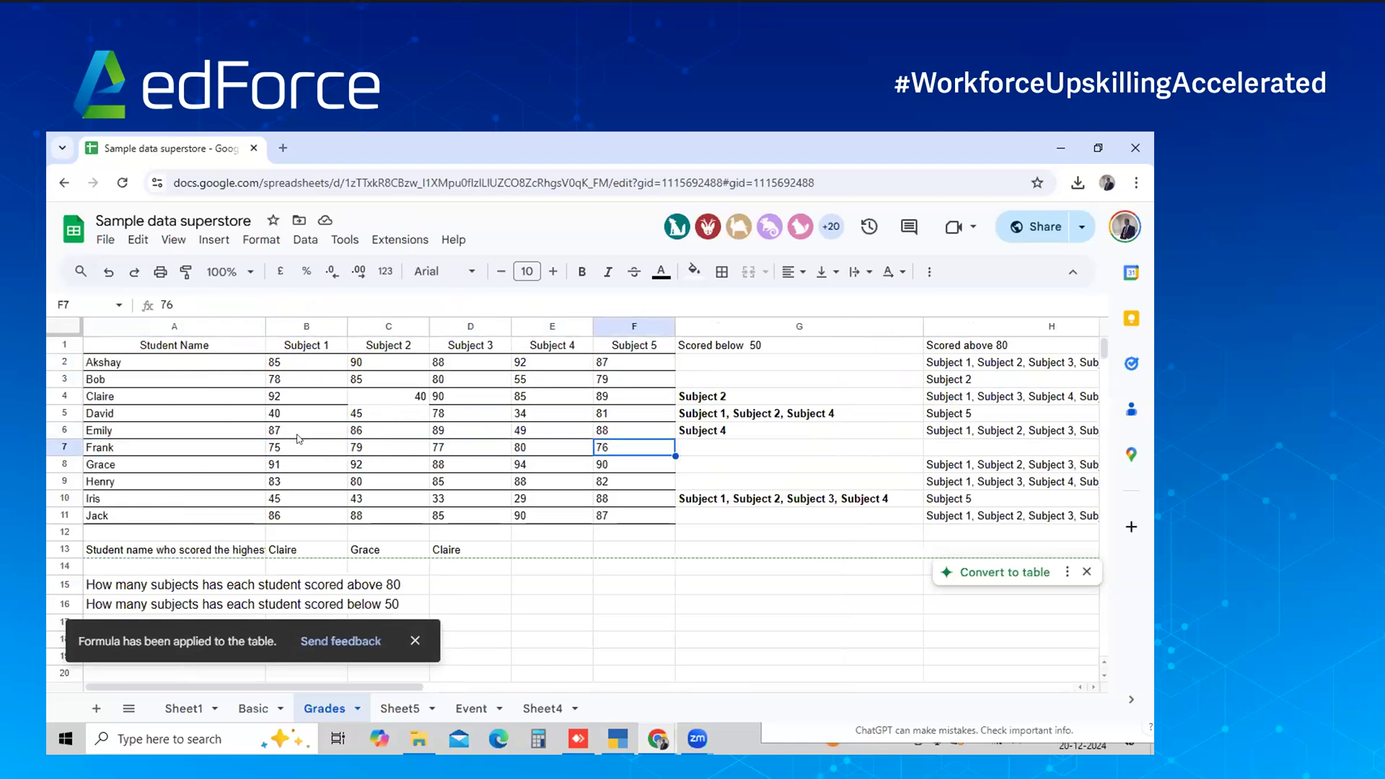
pyautogui.press('Right')
pyautogui.press('Left')
pyautogui.press('Left')
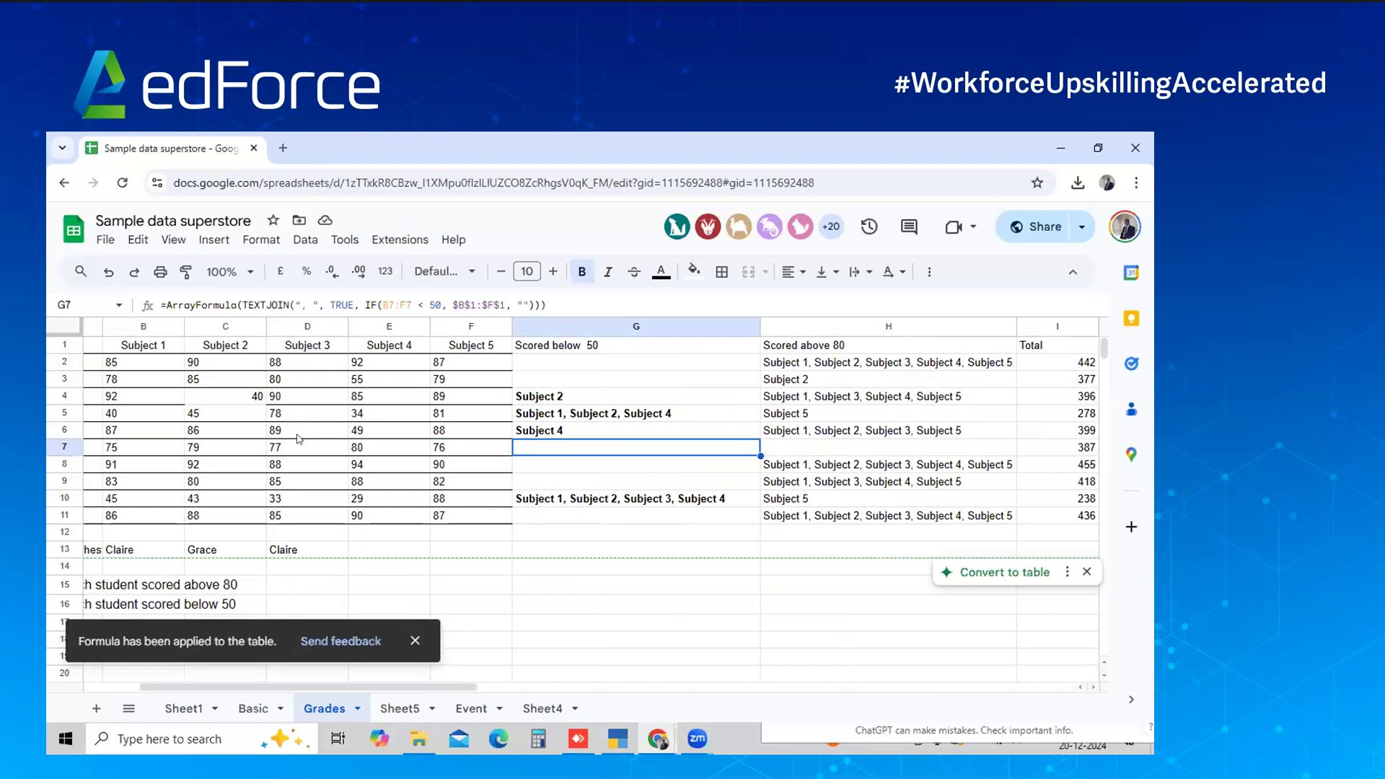
pyautogui.press('Right')
pyautogui.press('Up')
pyautogui.press('Up')
pyautogui.press('Up')
pyautogui.press('Up')
pyautogui.press('Up')
pyautogui.press('Down')
pyautogui.press('Down')
pyautogui.press('Down')
pyautogui.press('Down')
pyautogui.press('Down')
pyautogui.press('Down')
pyautogui.press('Down')
pyautogui.press('Left')
pyautogui.press('Up')
pyautogui.press('Up')
pyautogui.press('Up')
pyautogui.press('Up')
pyautogui.press('Up')
pyautogui.press('Up')
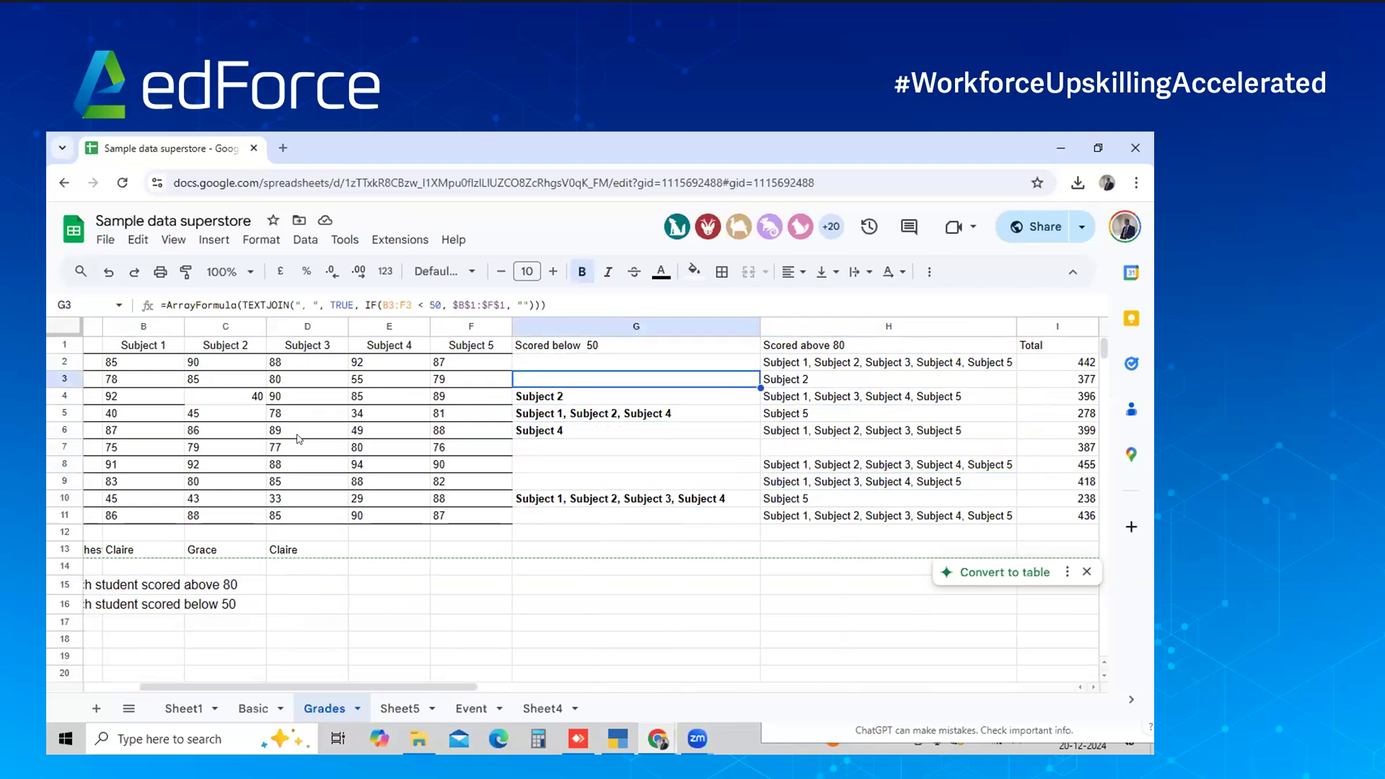
pyautogui.press('Down')
pyautogui.press('Down')
pyautogui.press('Down')
pyautogui.press('Up')
pyautogui.press('Up')
pyautogui.press('Up')
pyautogui.press('Up')
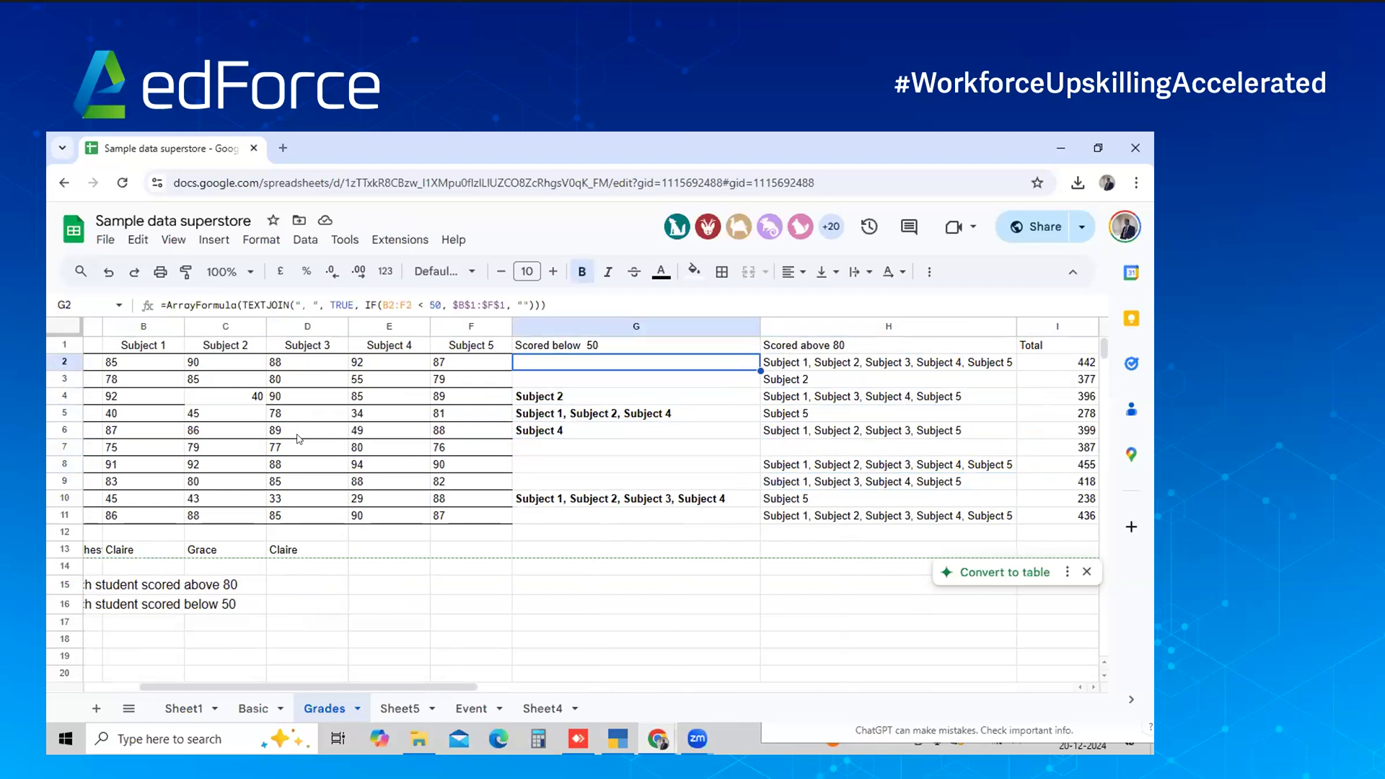
pyautogui.press('Right')
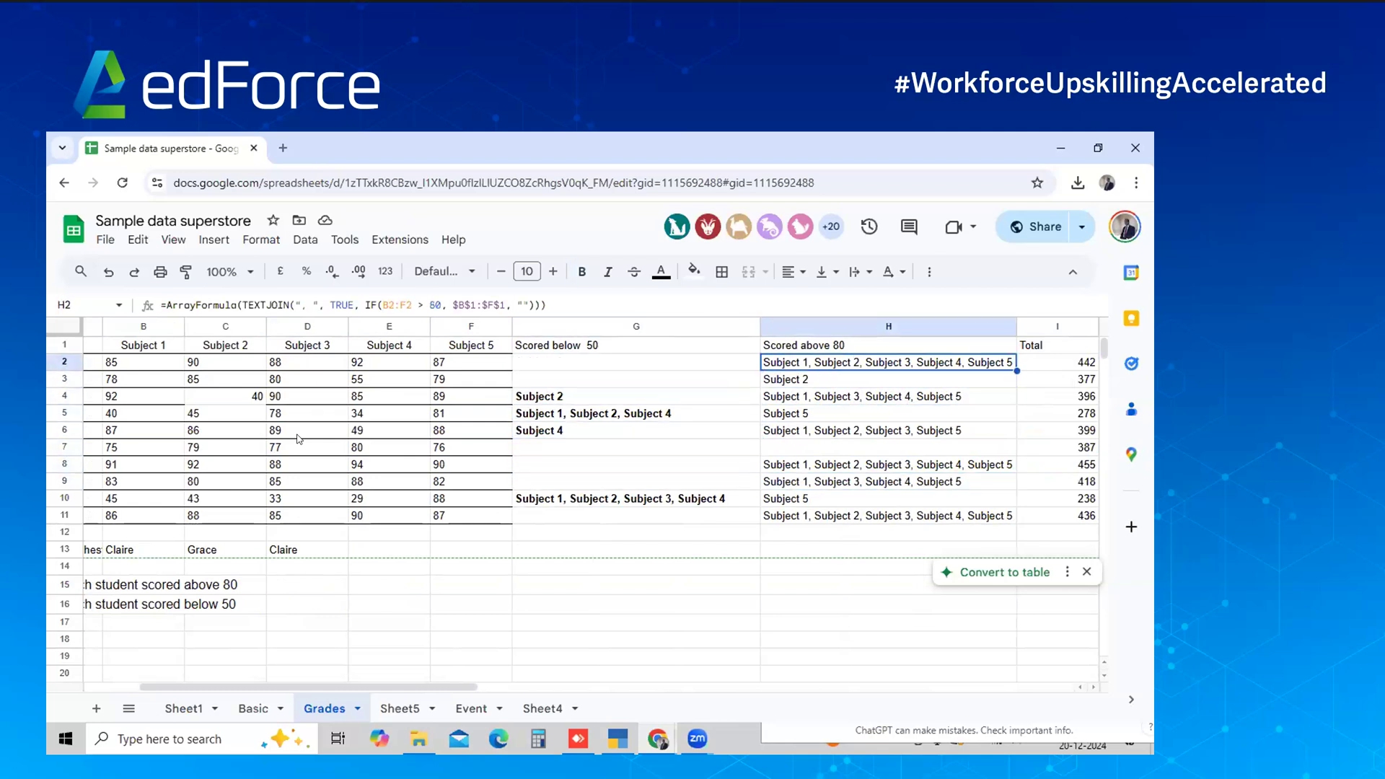
pyautogui.click(296, 157)
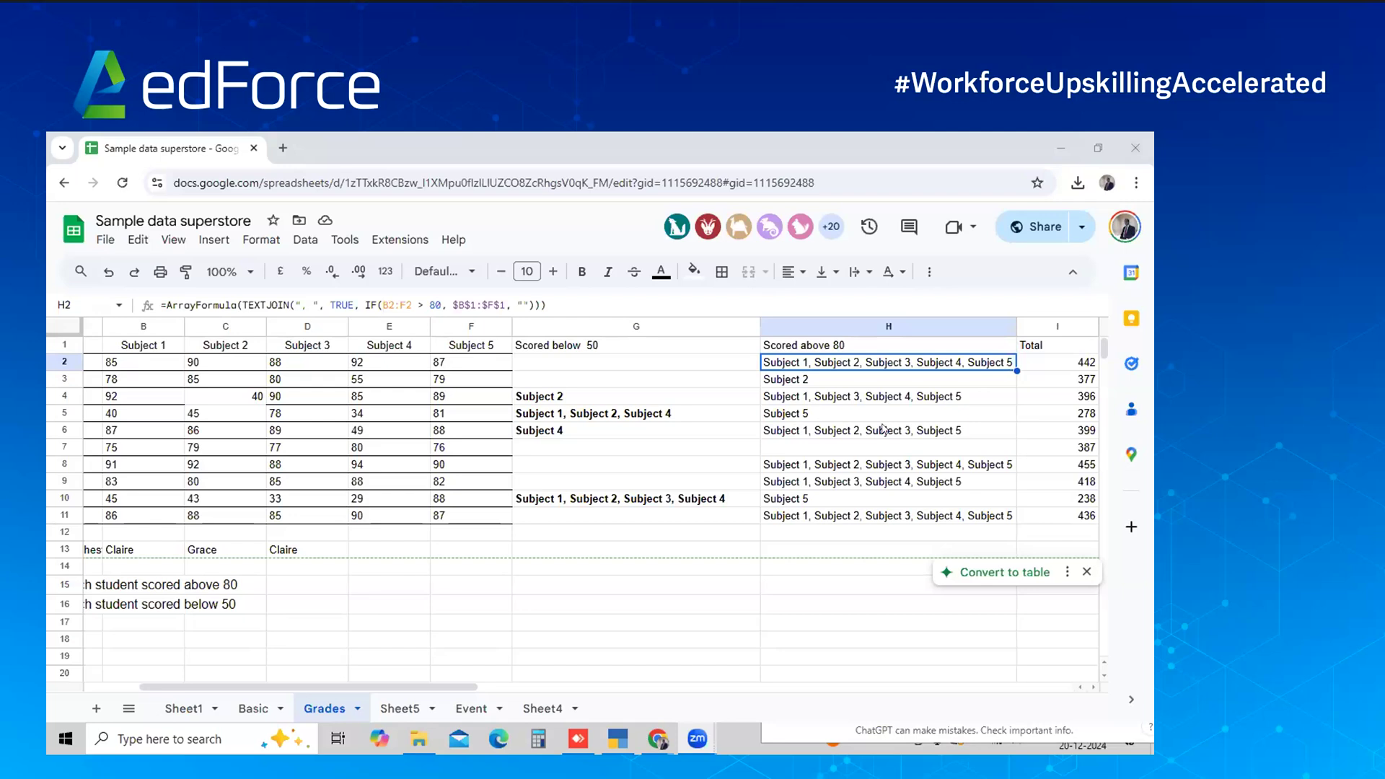
# Switch to the ChatGPT window showing the above-80 TEXTJOIN answer
pyautogui.hotkey('alt', 'Tab')
pyautogui.hotkey('alt', 'Tab')
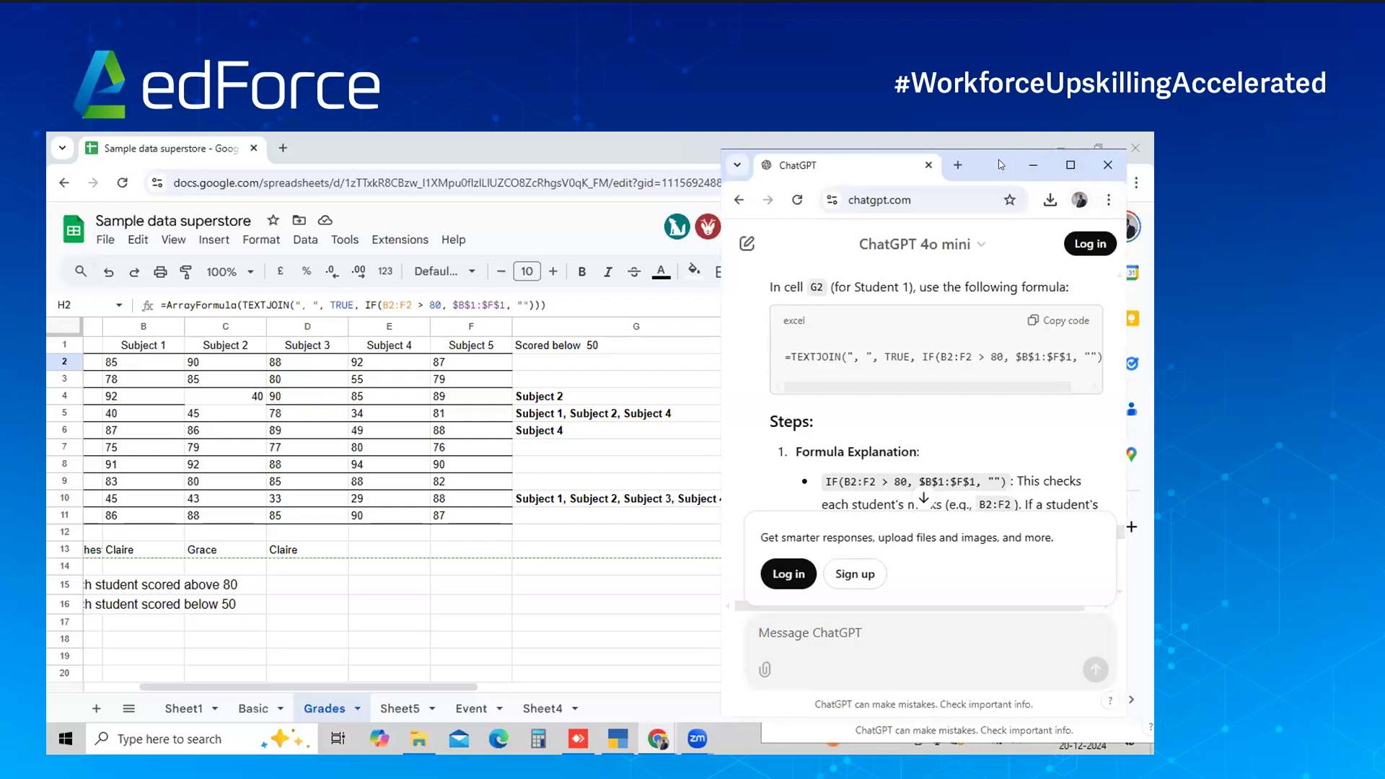
# Scroll ChatGPT back to the earlier below-50 question, select it, then minimize ChatGPT
pyautogui.moveTo(998, 159); pyautogui.dragTo(1039, 145)
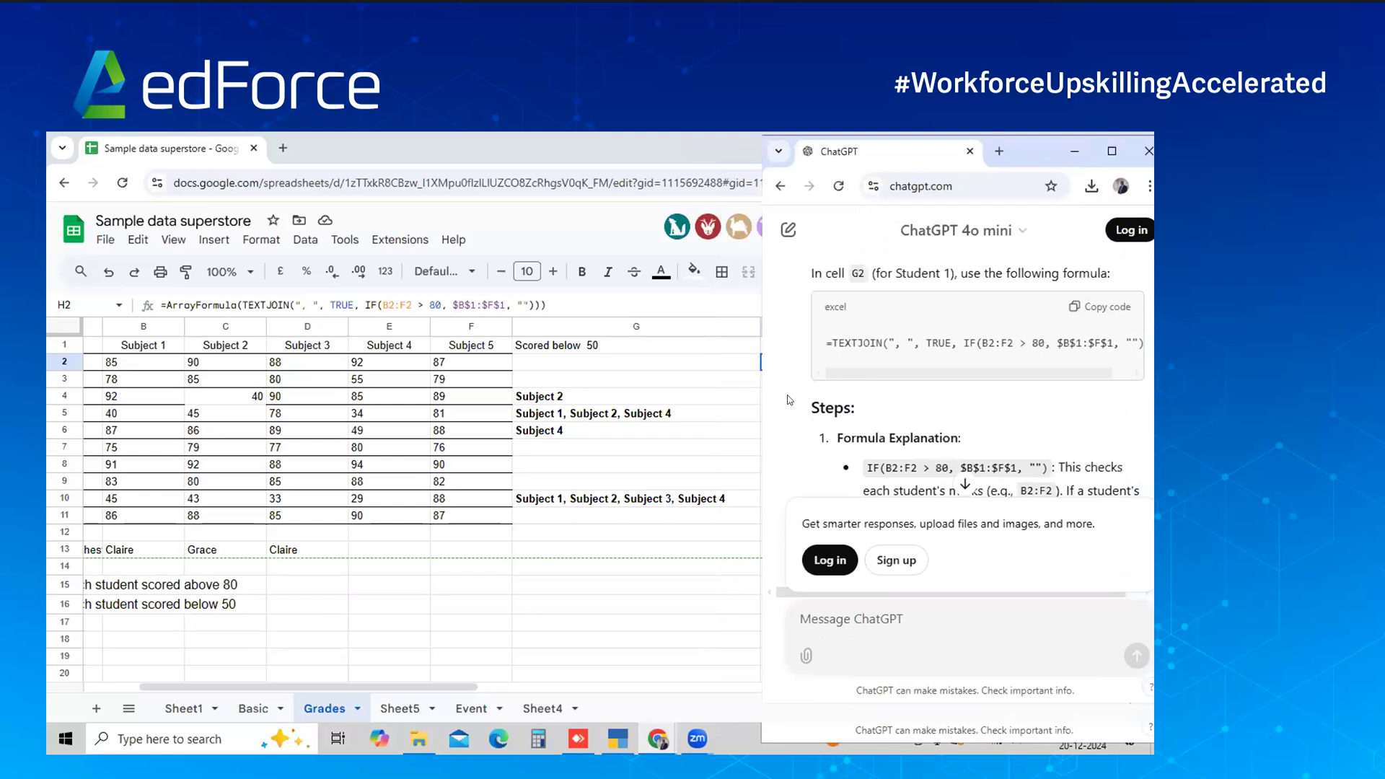
pyautogui.scroll(5, 845, 374)
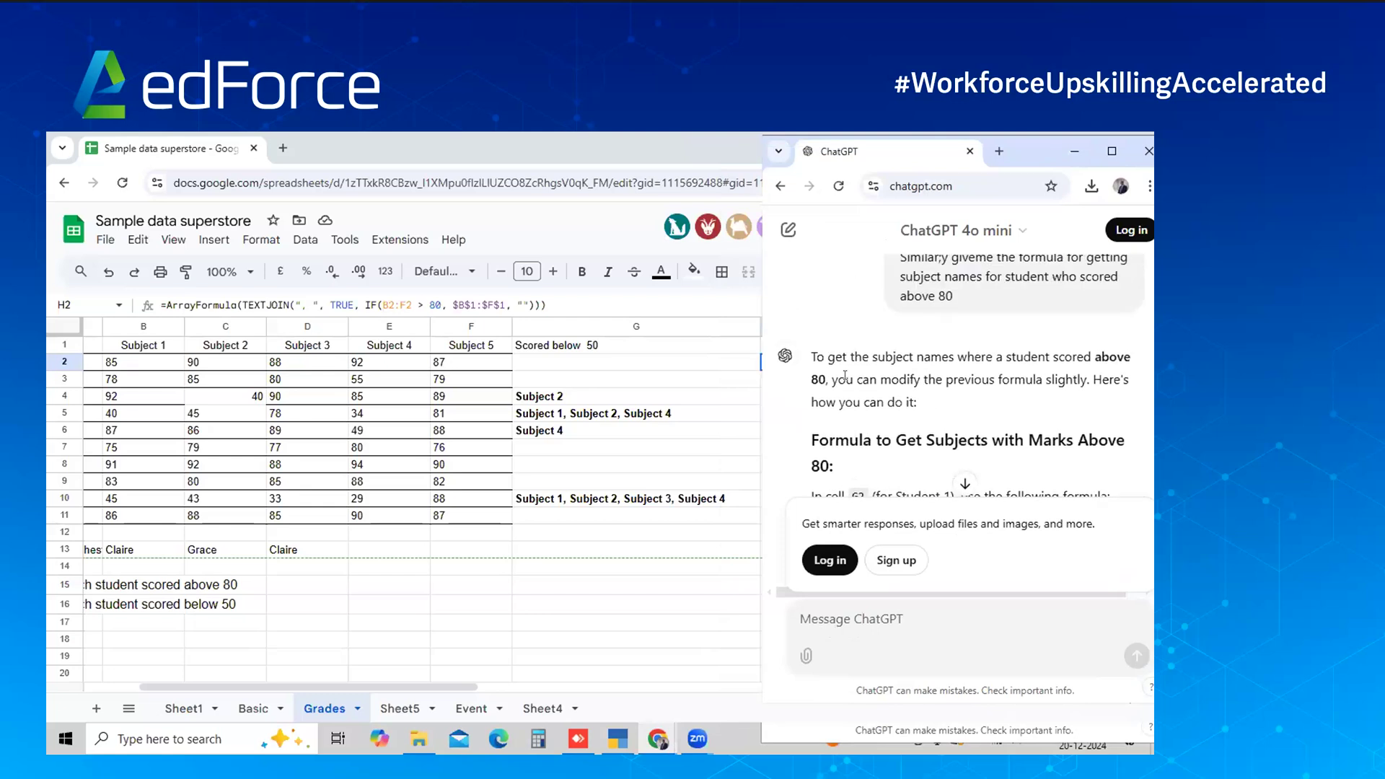
pyautogui.scroll(8, 844, 374)
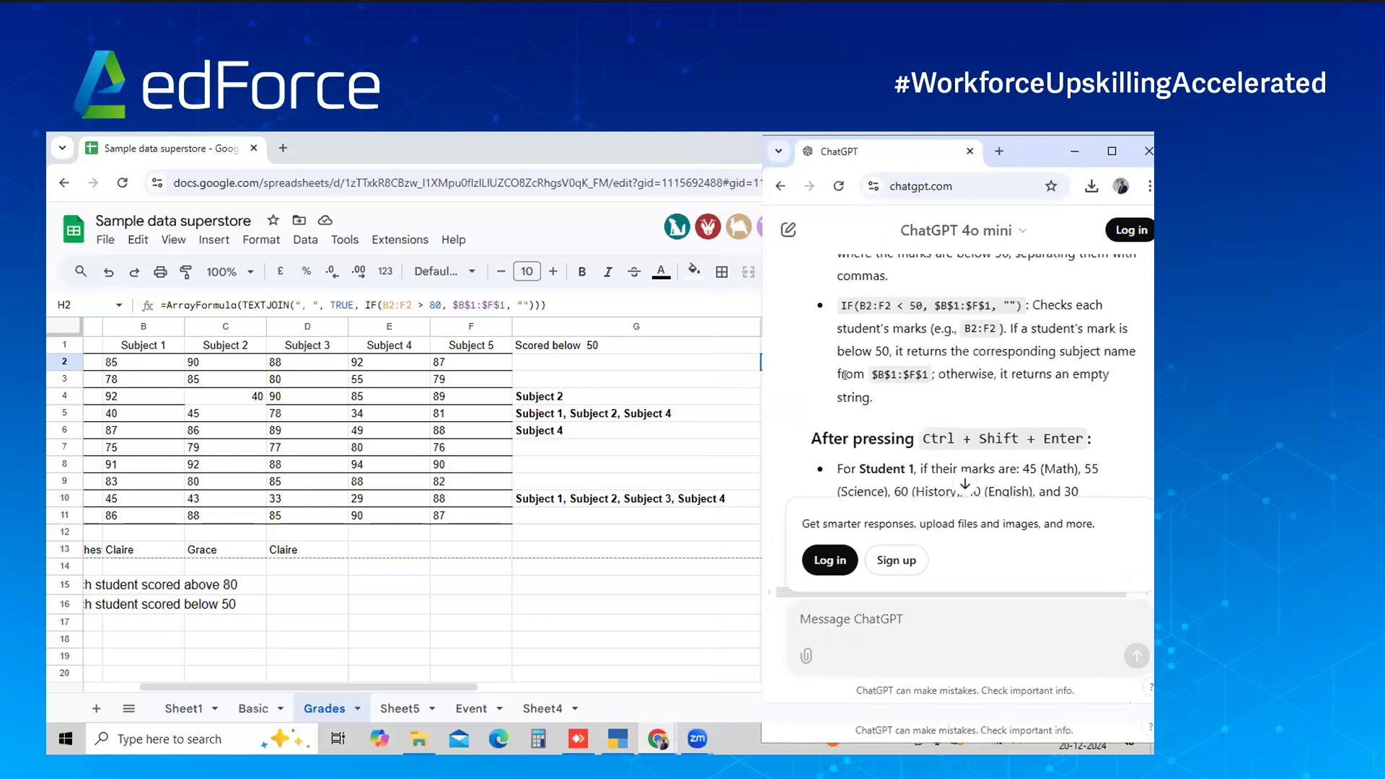
pyautogui.scroll(8, 843, 367)
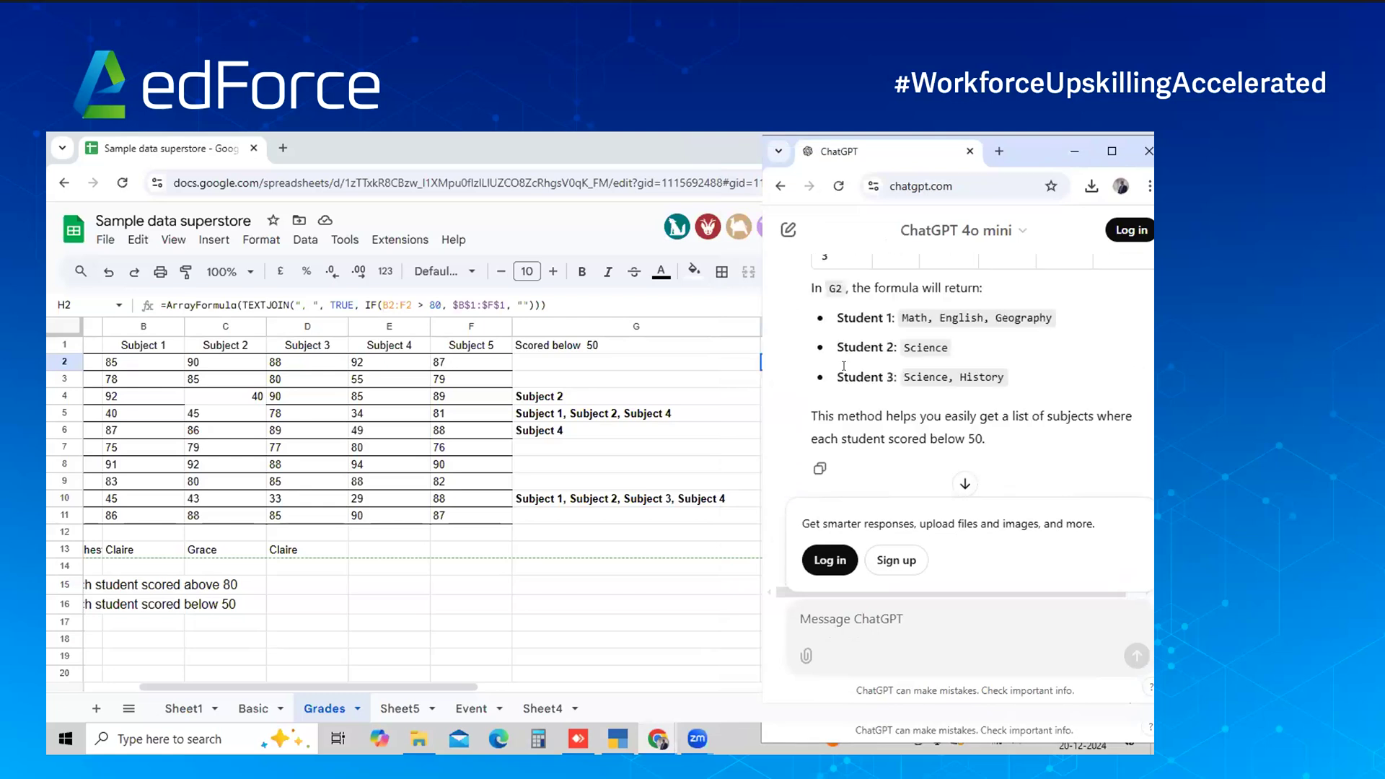
pyautogui.scroll(8, 843, 366)
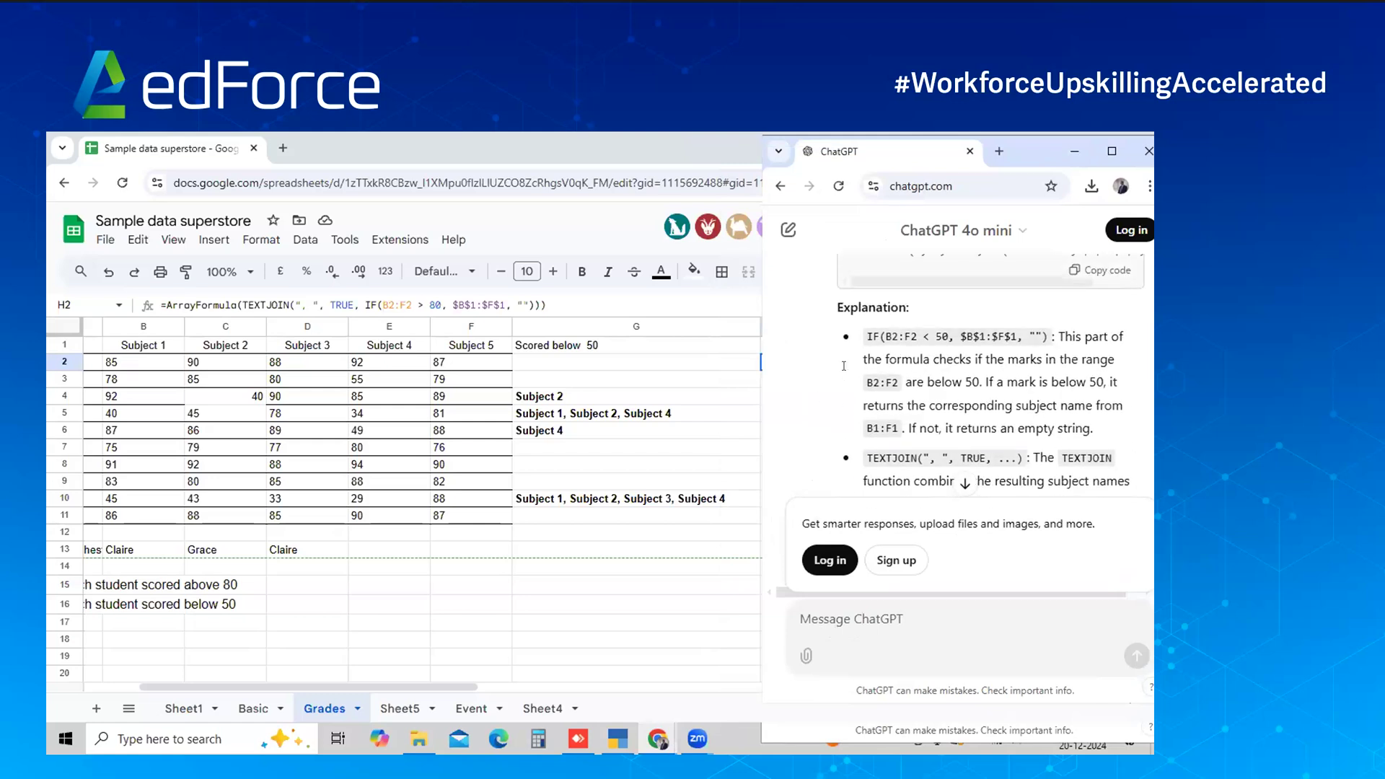
pyautogui.scroll(8, 844, 366)
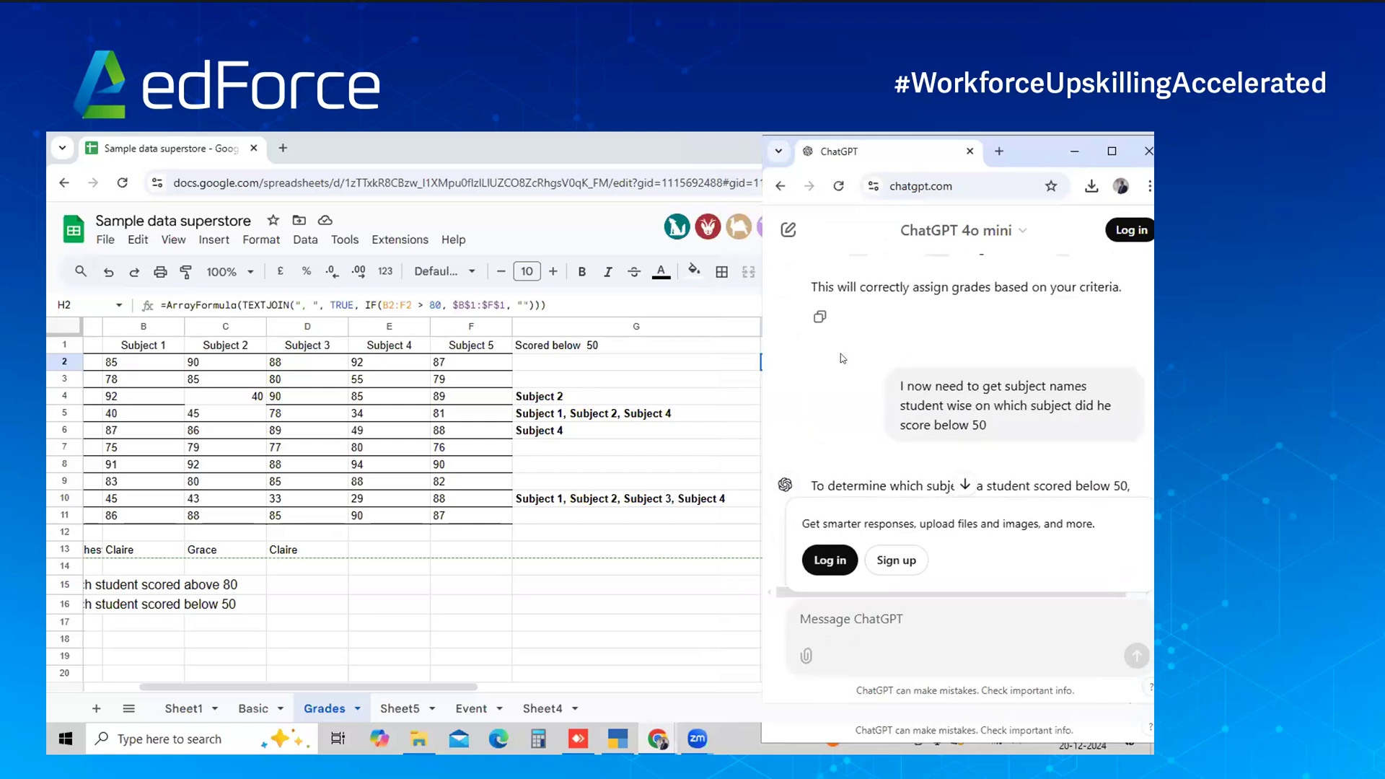
pyautogui.hscroll(-3, 272, 398)
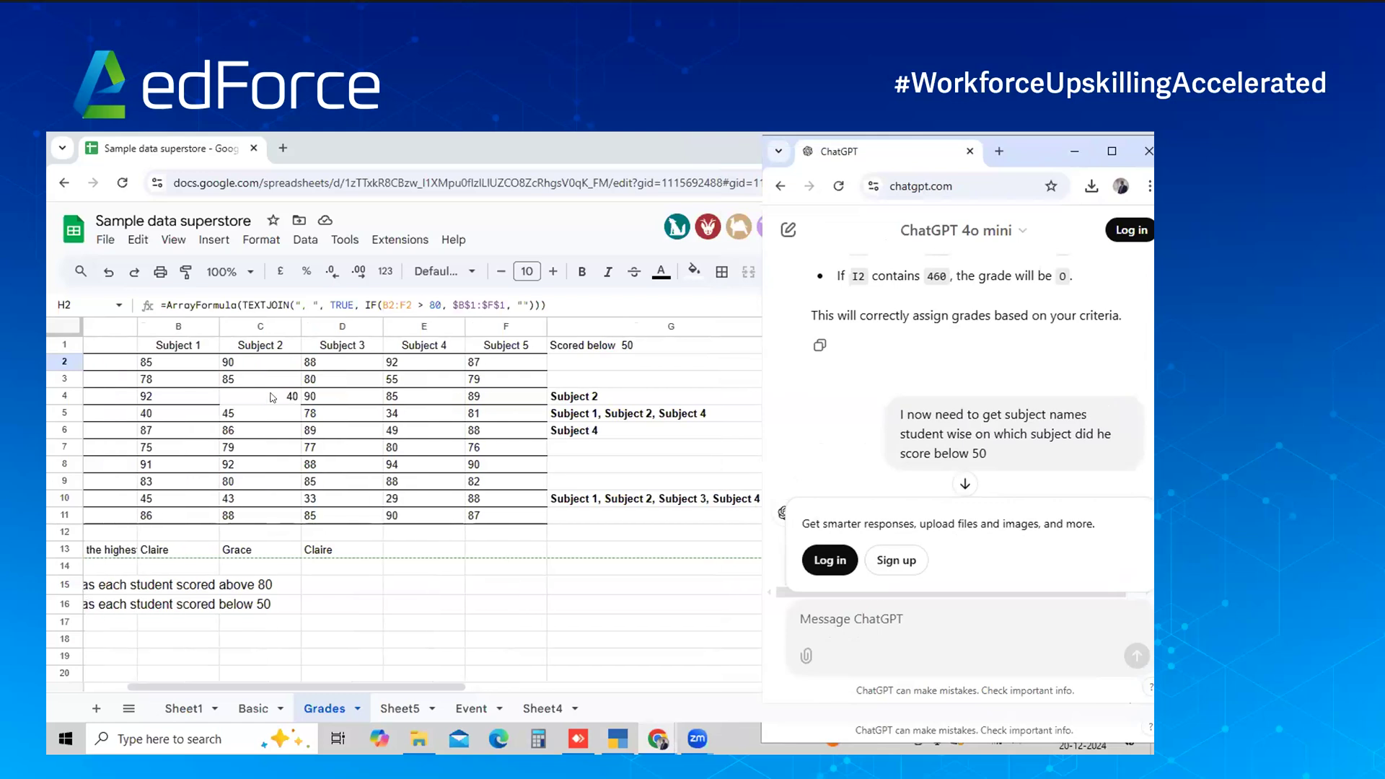
pyautogui.hscroll(-3, 273, 397)
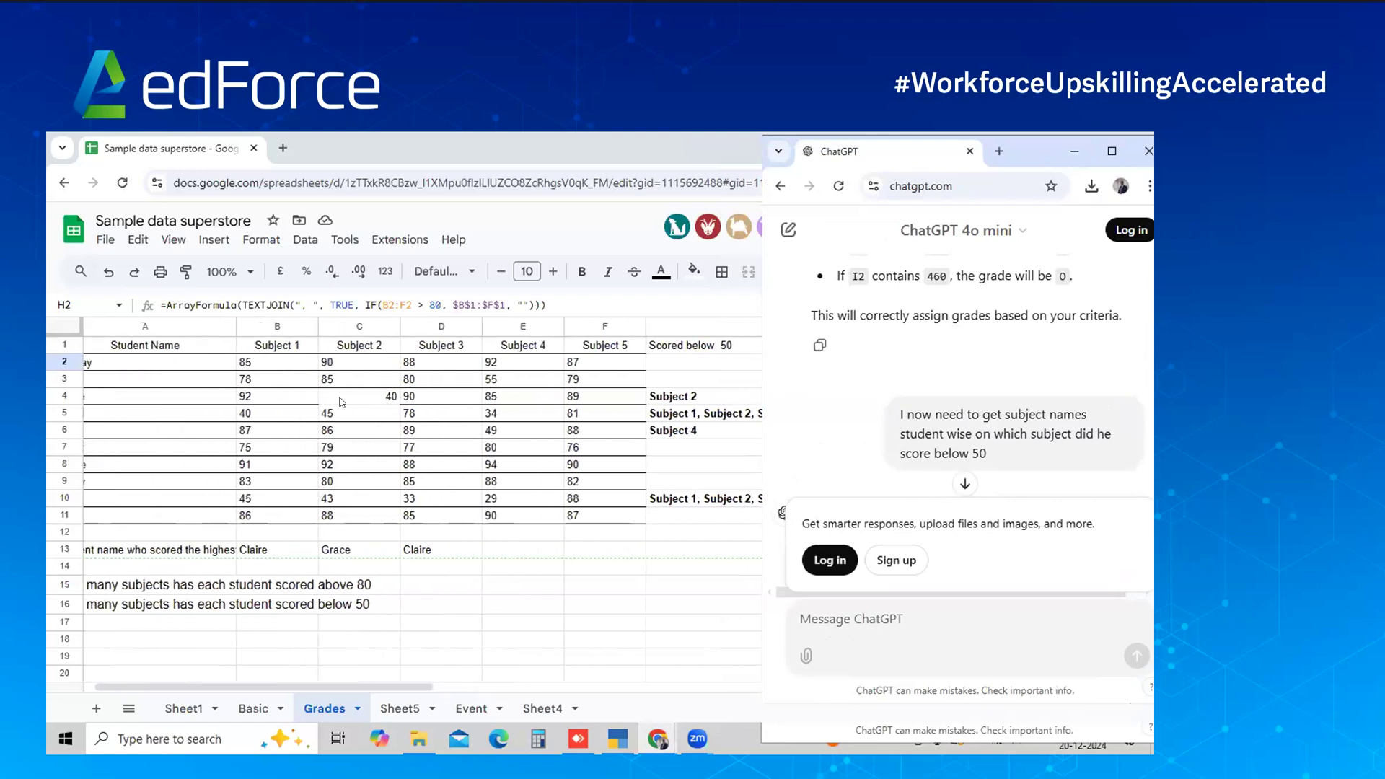
pyautogui.tripleClick(947, 417)
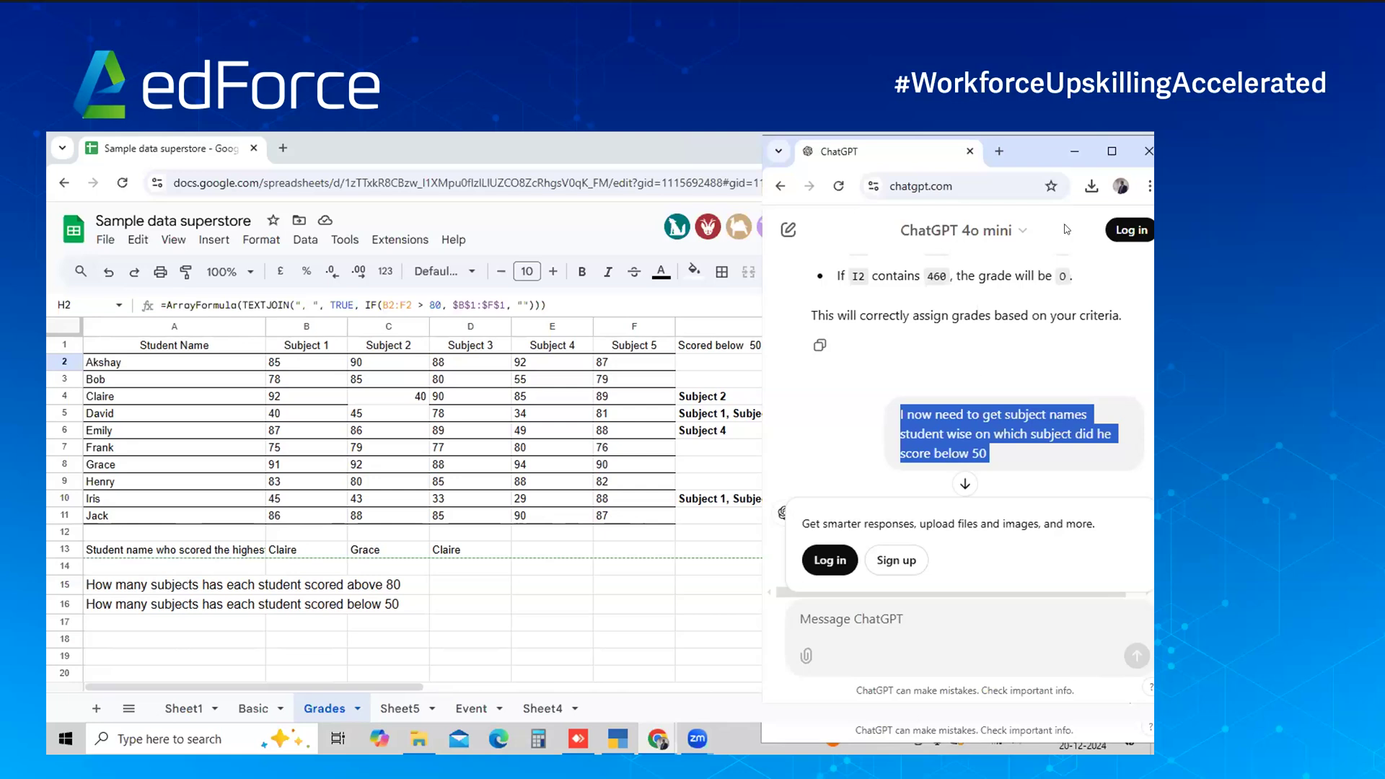
pyautogui.click(1074, 152)
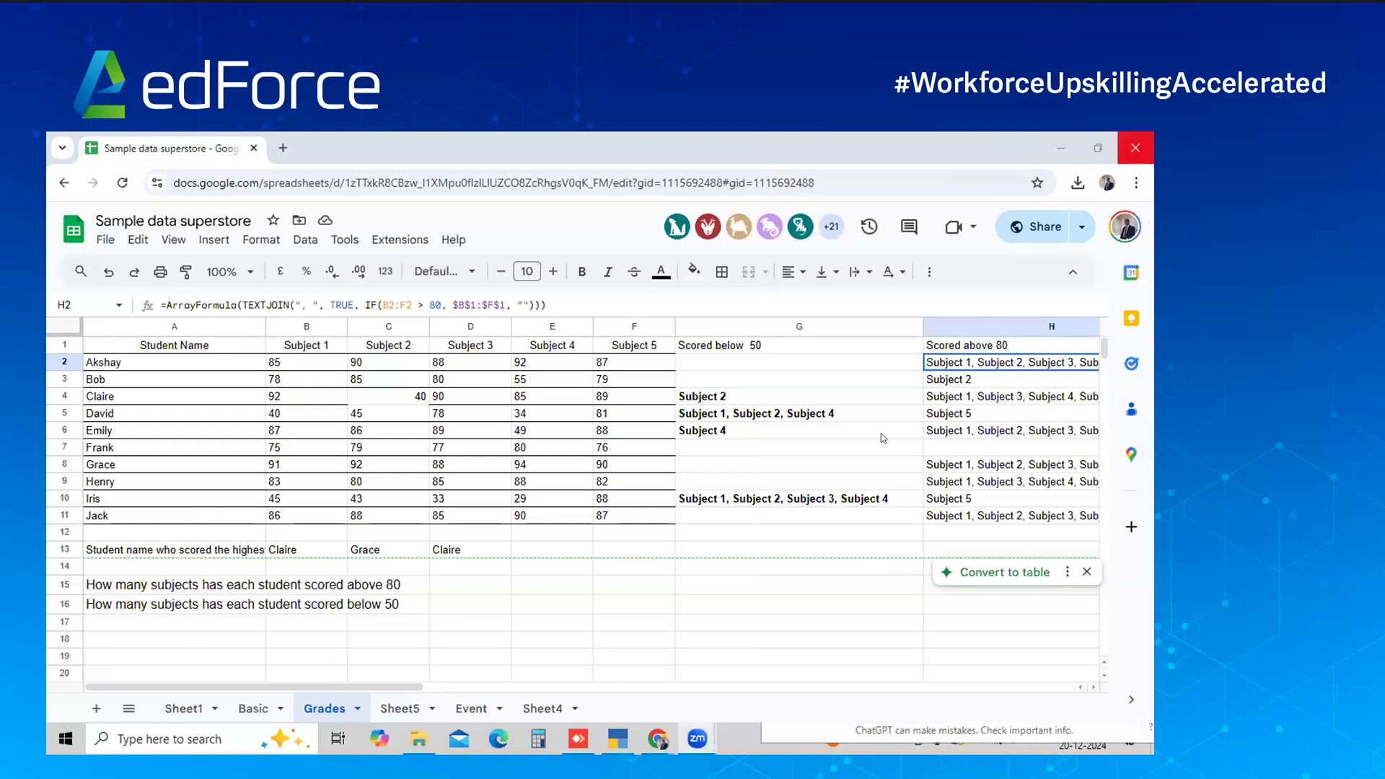
# Click empty cell D14 on Grades, then switch to the Event guest-list sheet
pyautogui.click(475, 569)
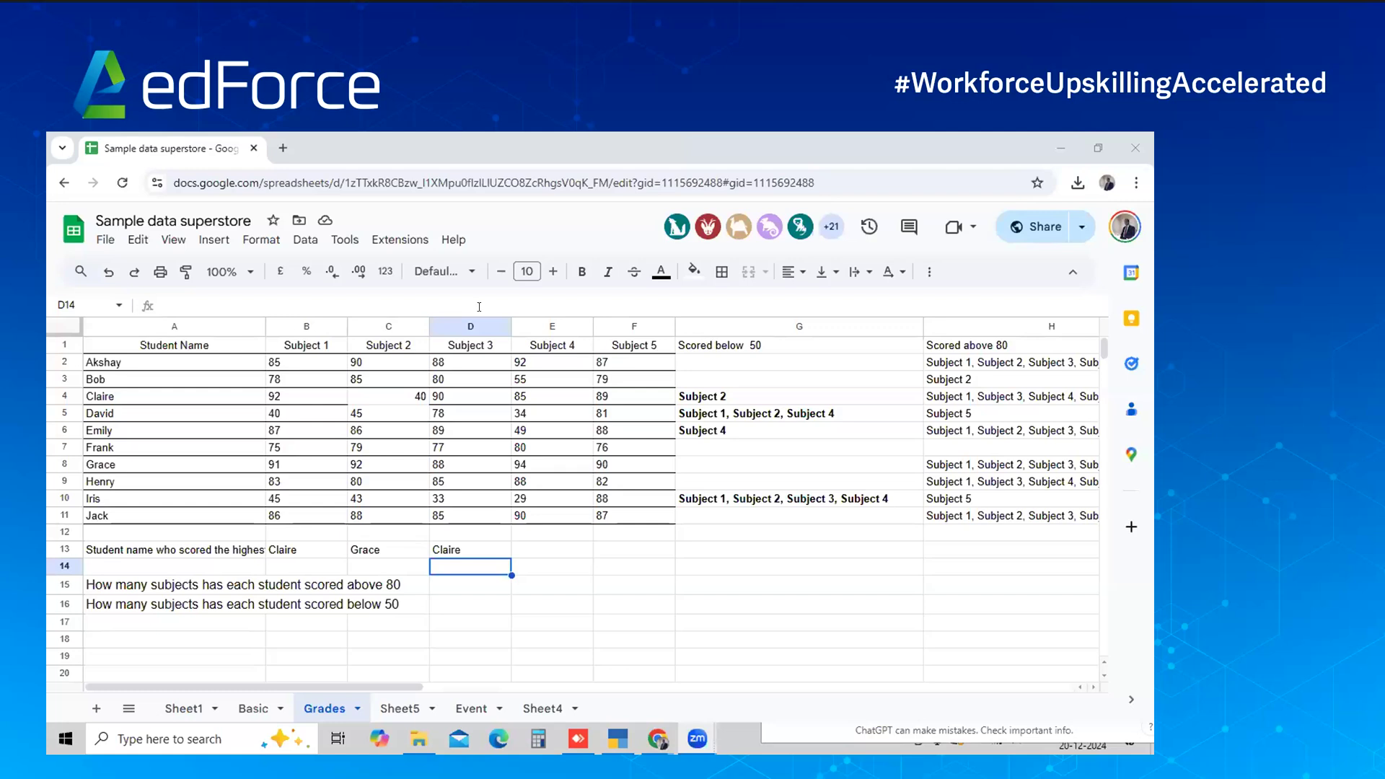
pyautogui.click(404, 710)
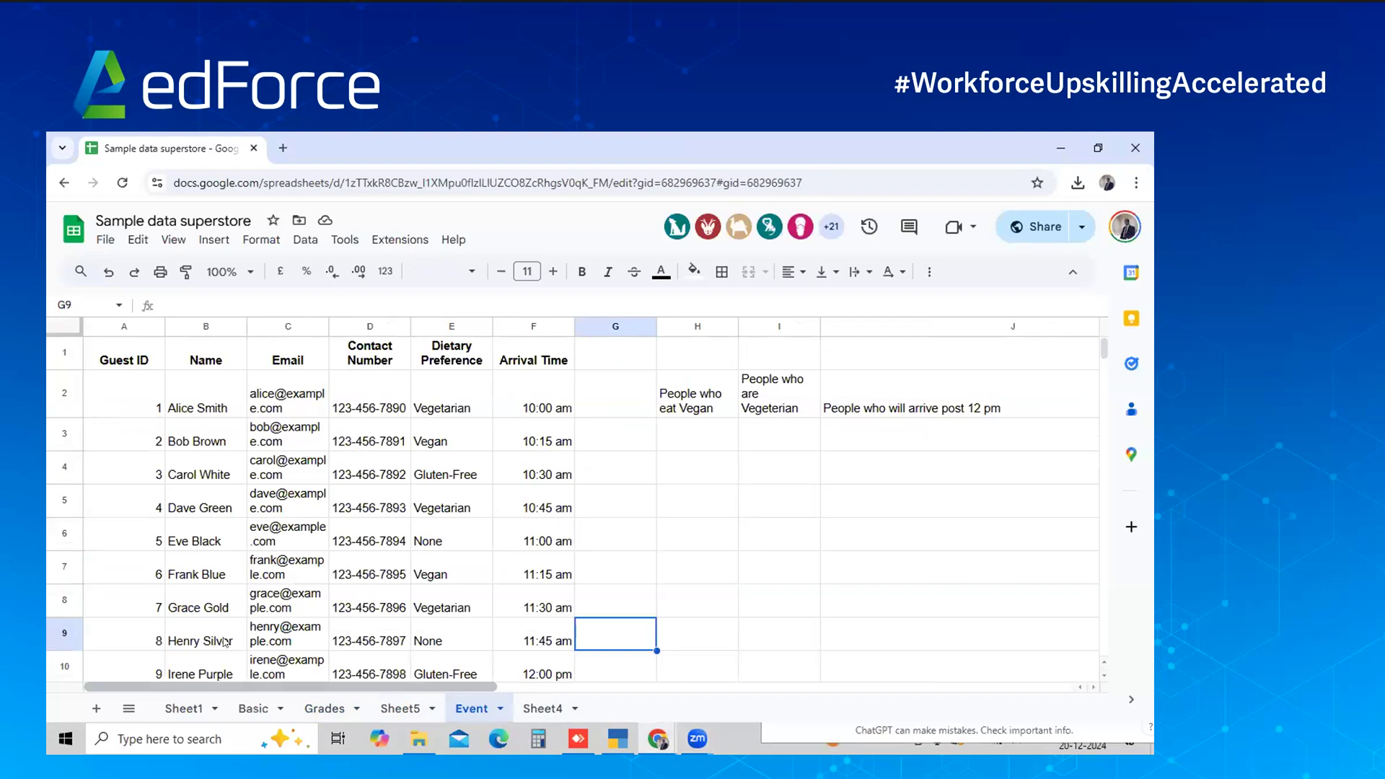
pyautogui.click(204, 431)
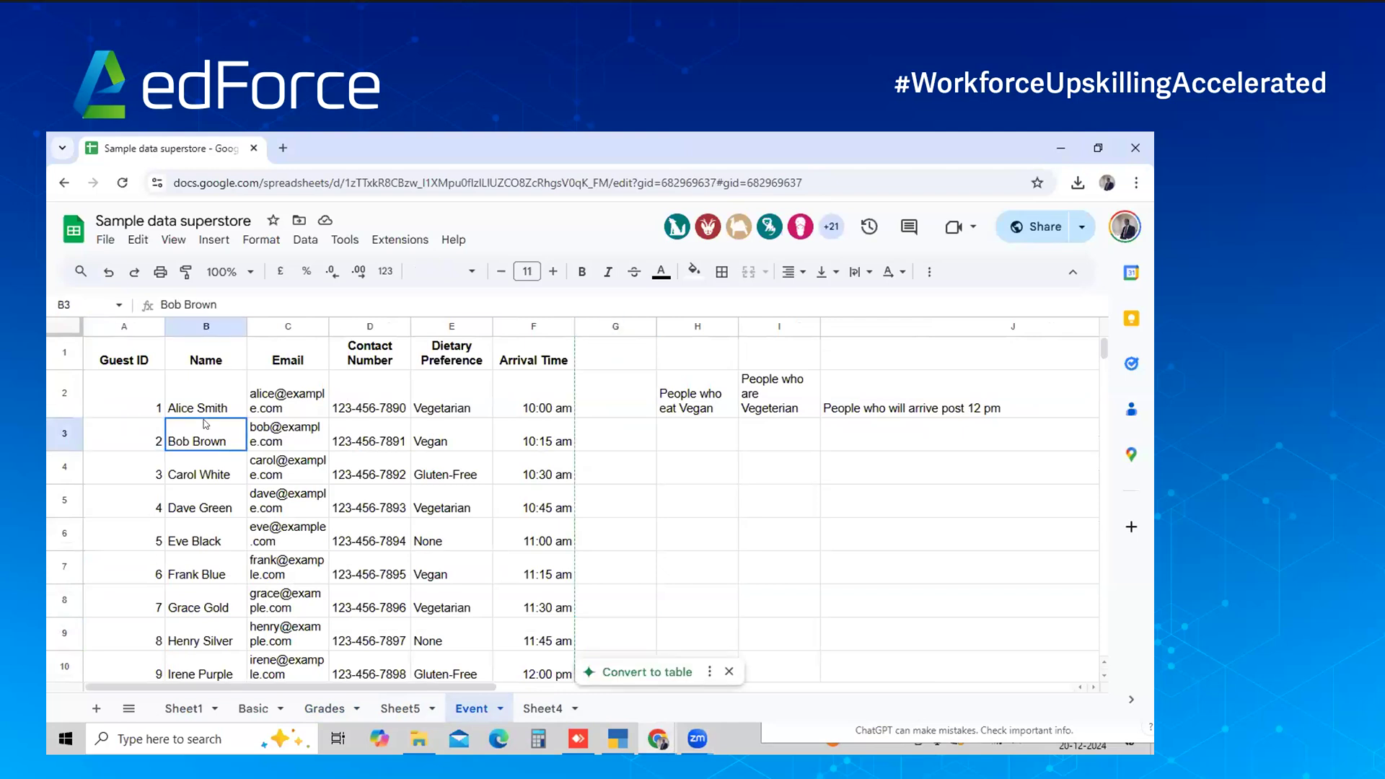
pyautogui.click(250, 416)
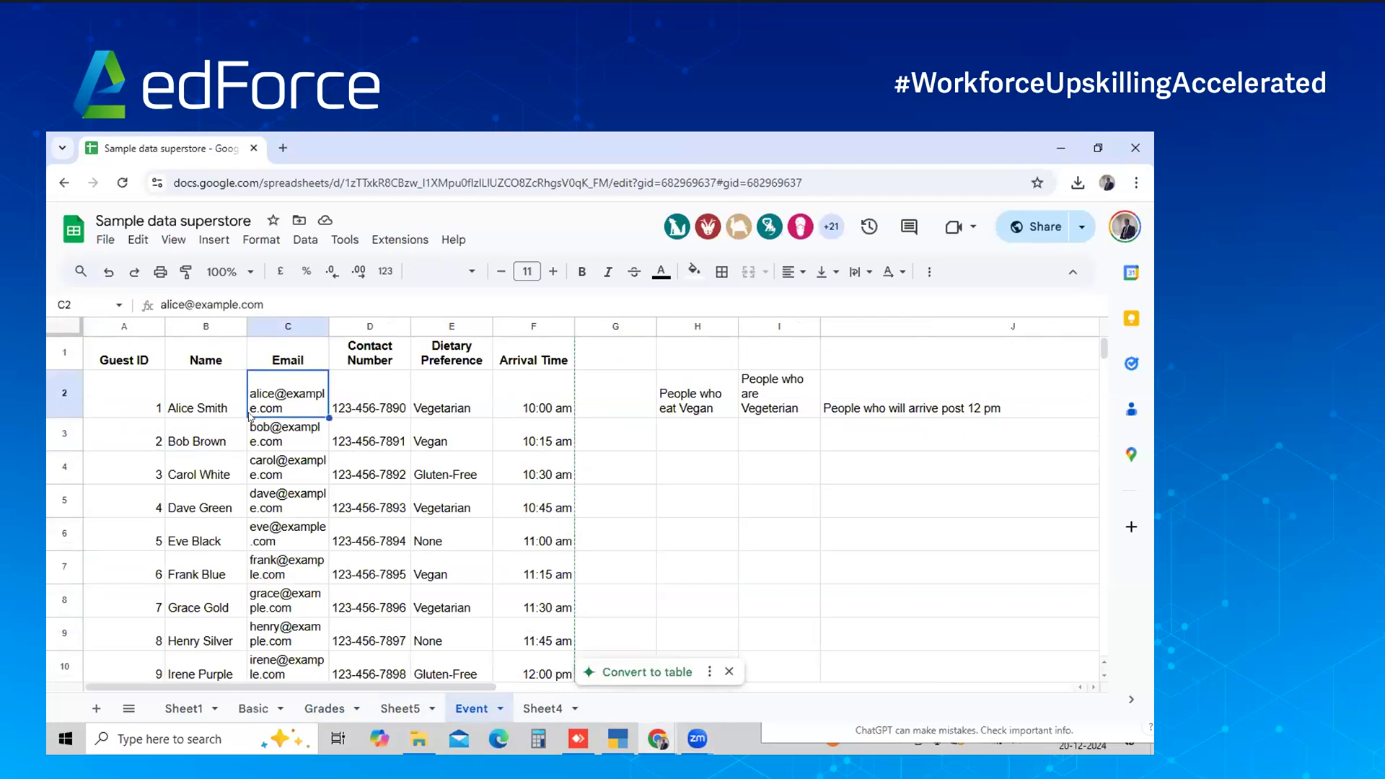
pyautogui.click(344, 409)
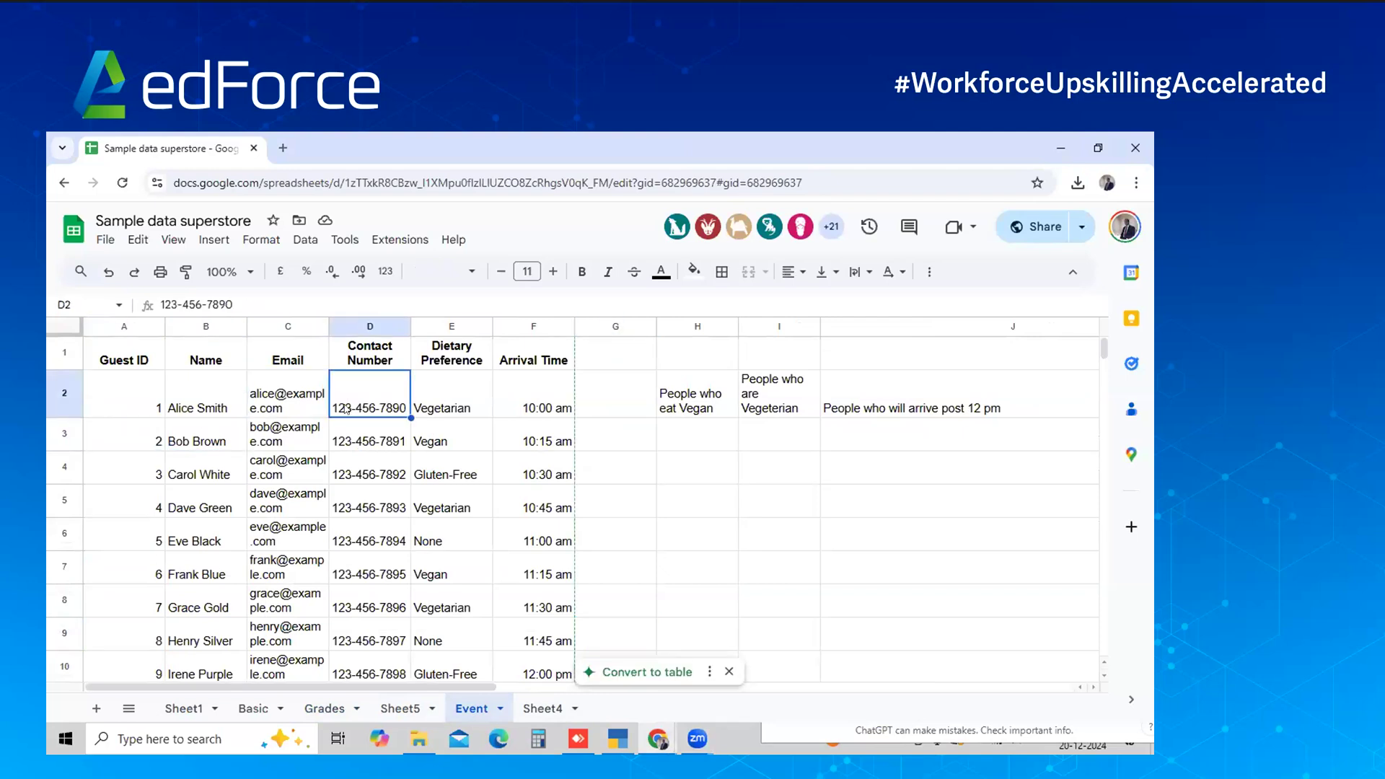
pyautogui.click(427, 410)
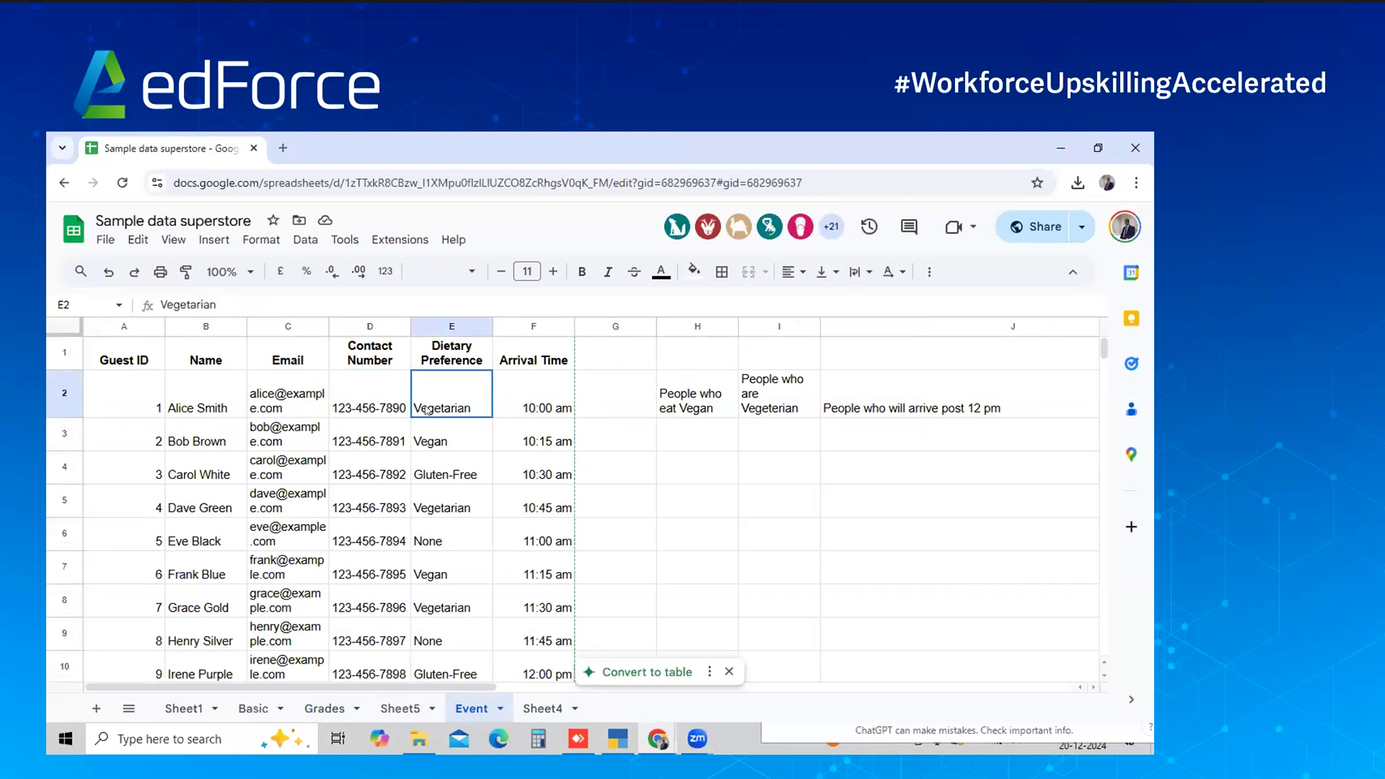
pyautogui.click(543, 416)
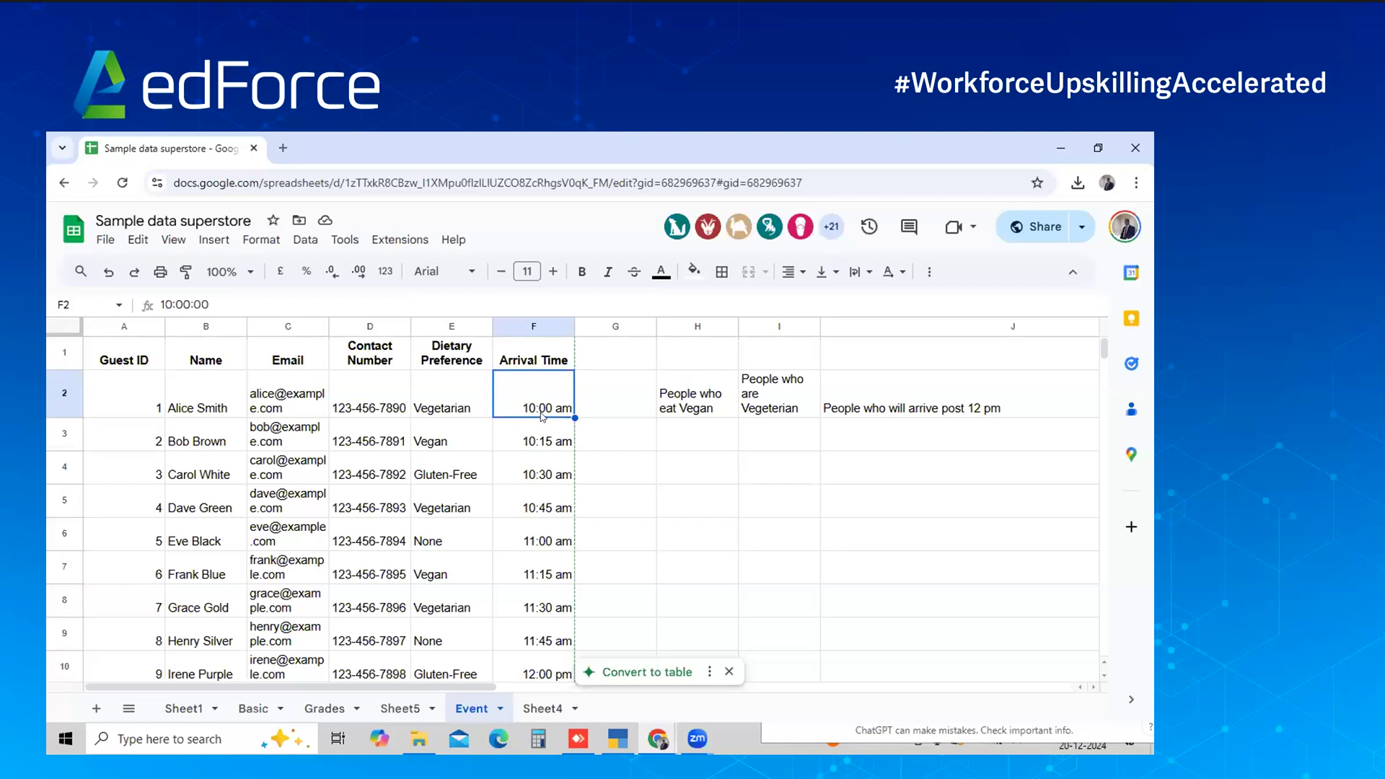
pyautogui.click(662, 448)
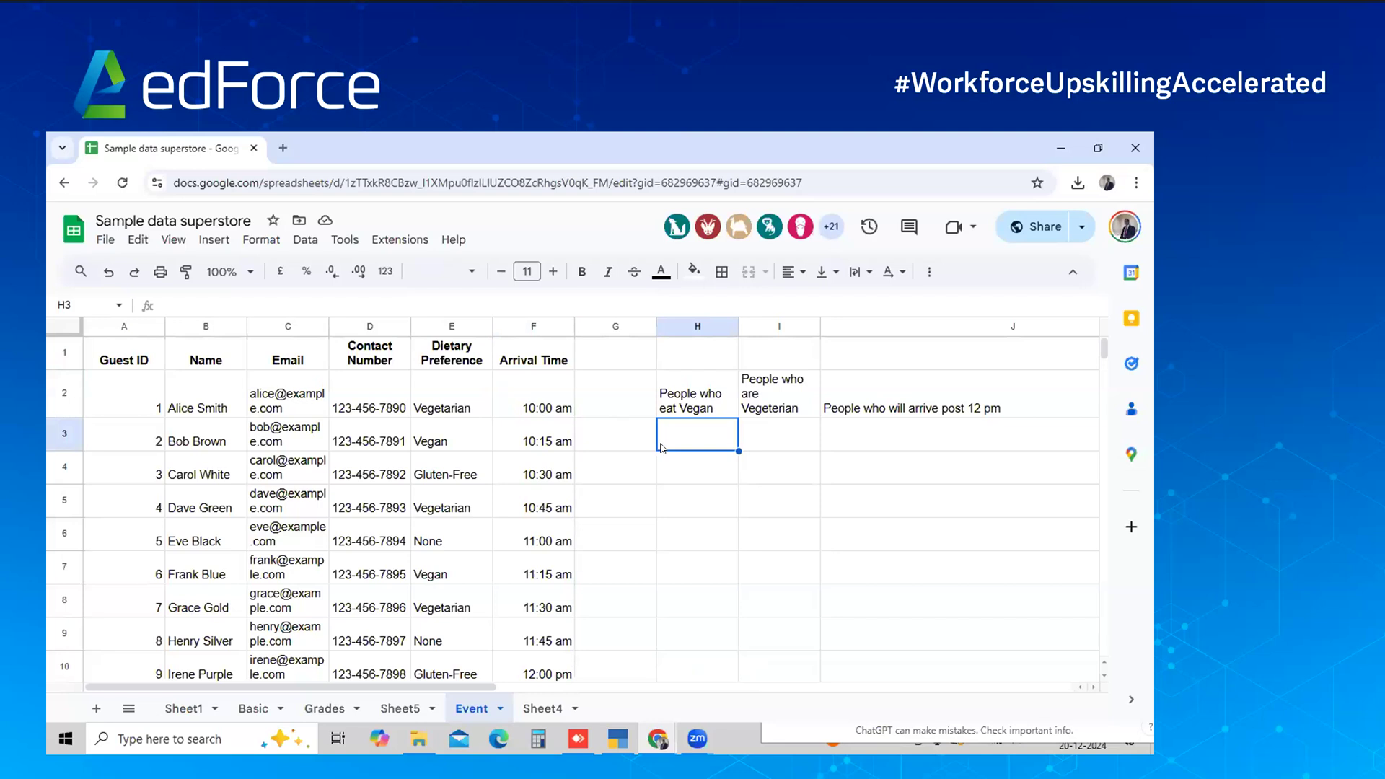
pyautogui.click(239, 441)
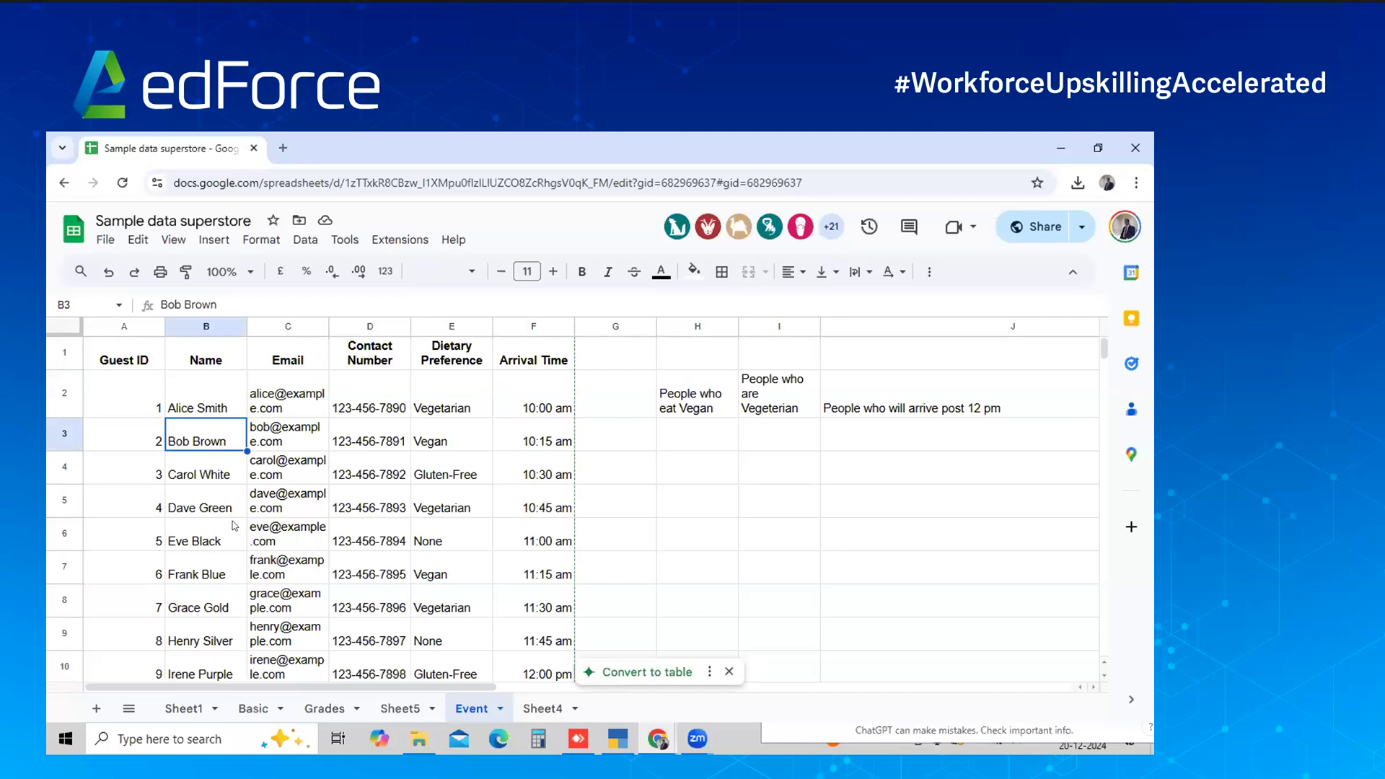
pyautogui.click(228, 585)
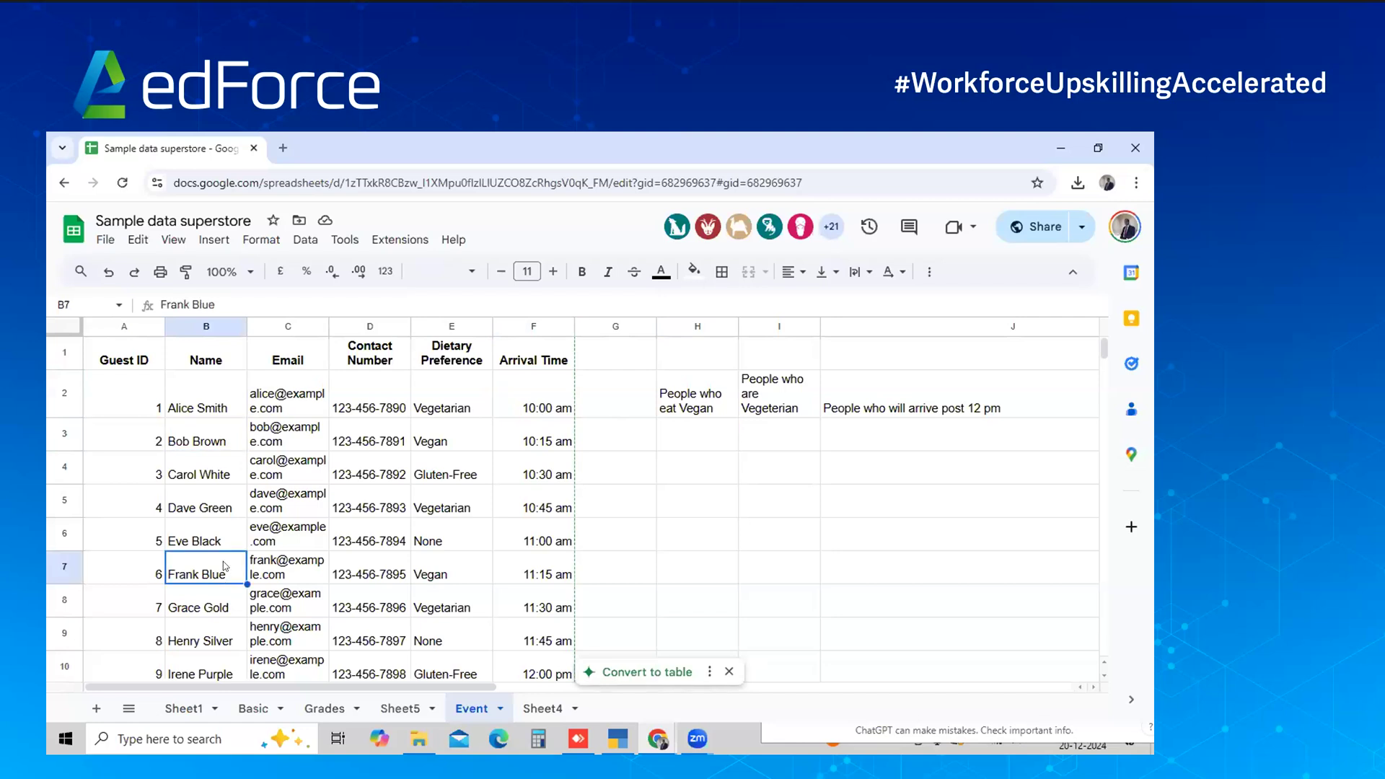
pyautogui.scroll(-3, 224, 566)
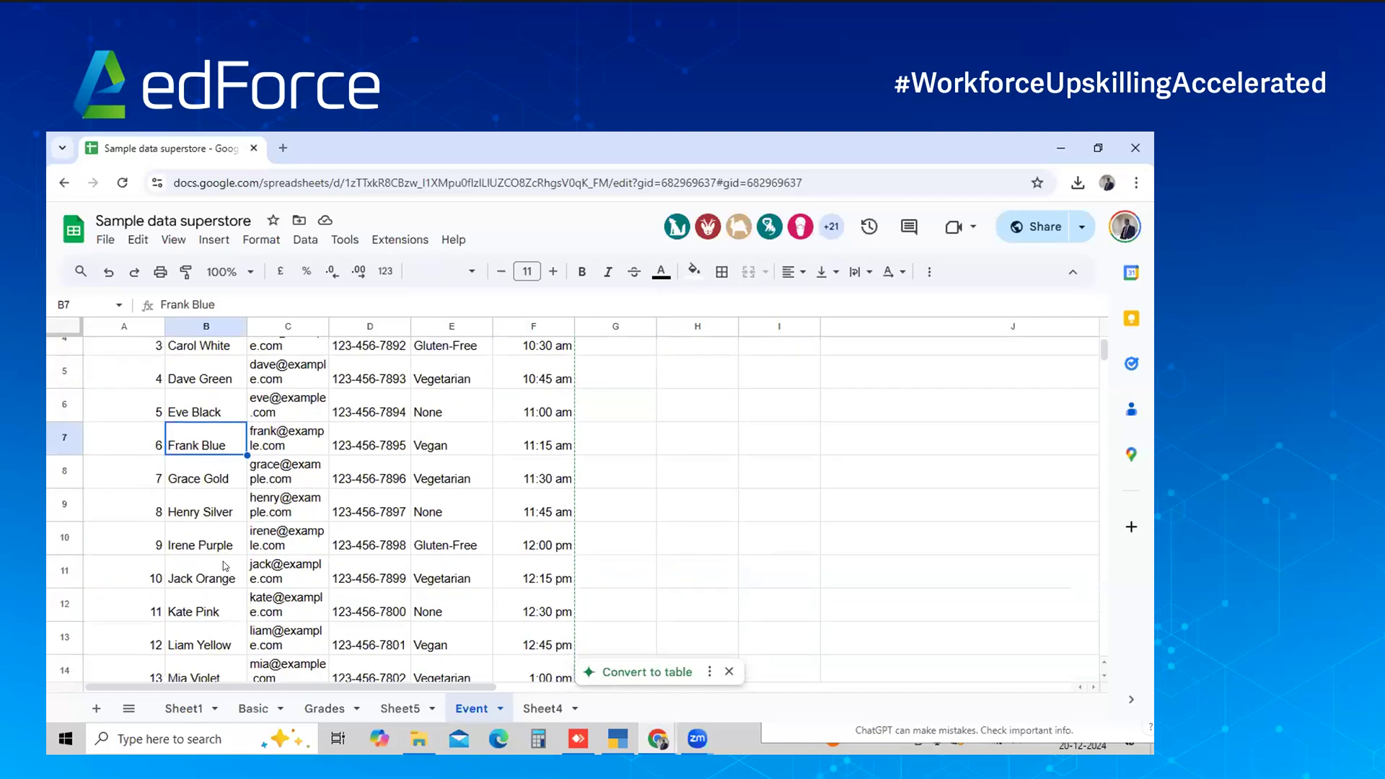
pyautogui.scroll(-2, 223, 561)
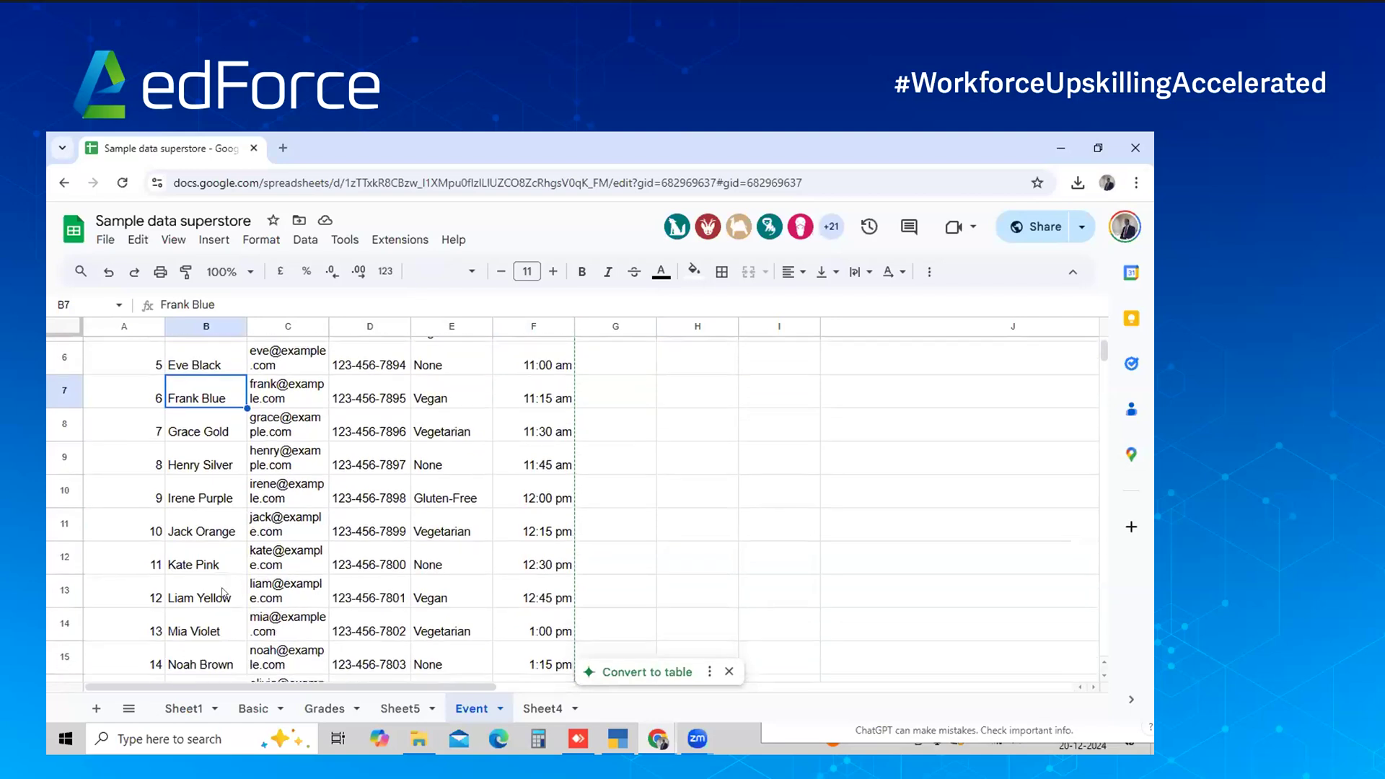
pyautogui.click(224, 593)
pyautogui.scroll(5, 223, 593)
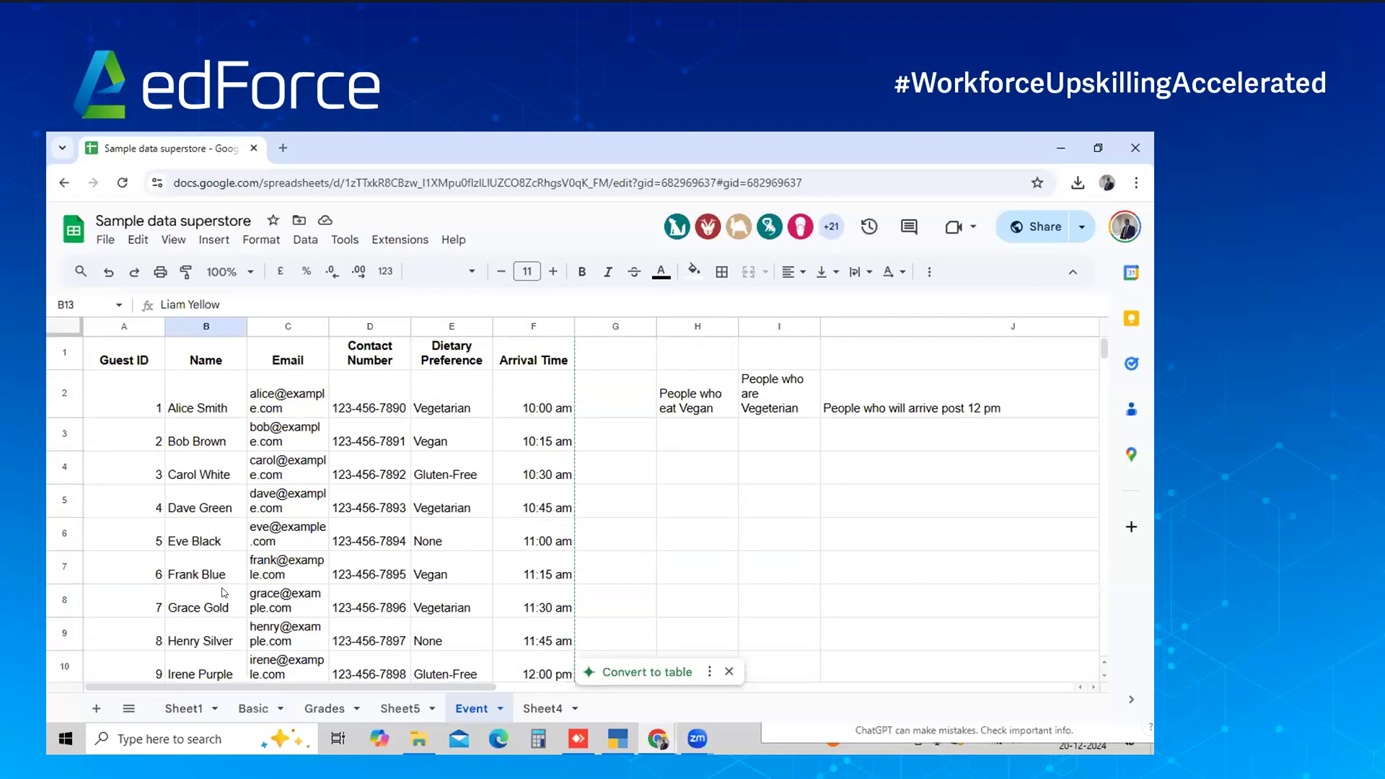
pyautogui.click(726, 425)
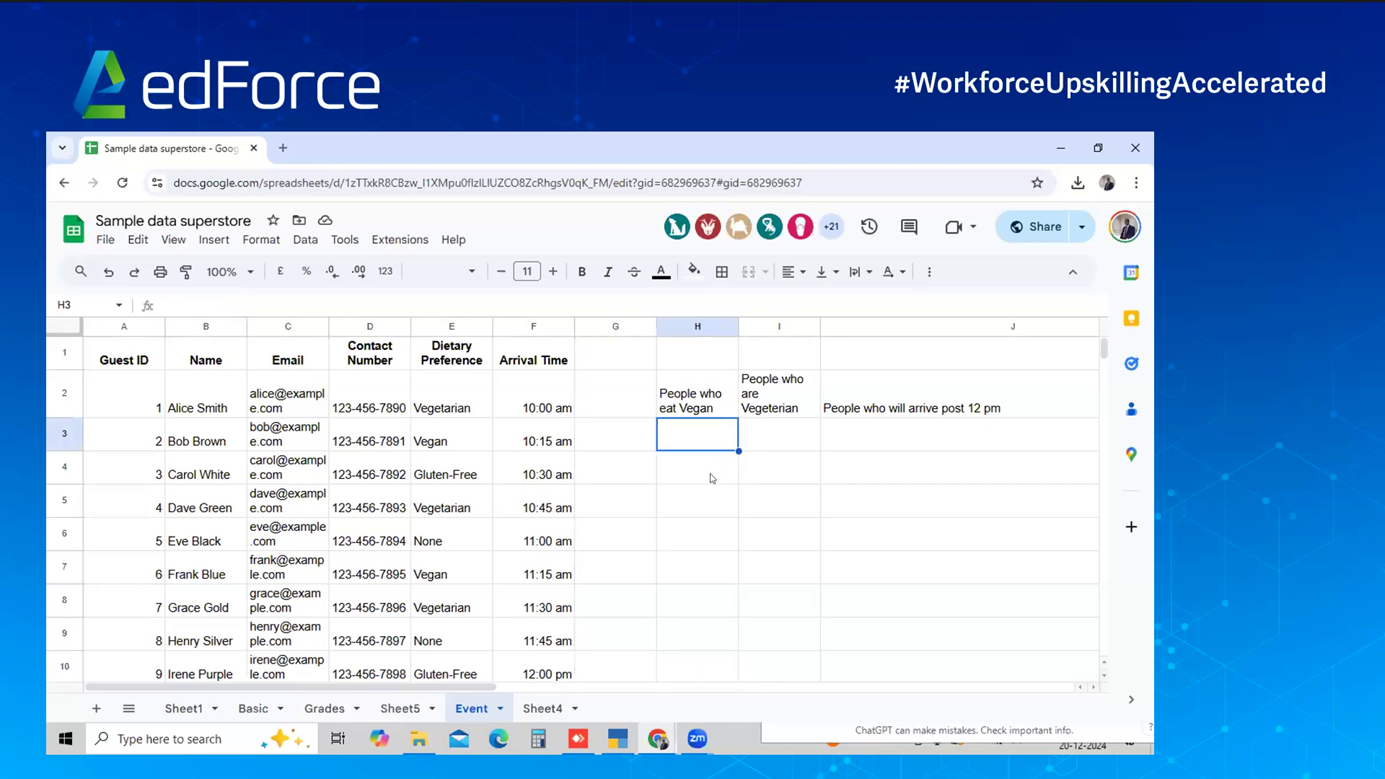
pyautogui.click(778, 440)
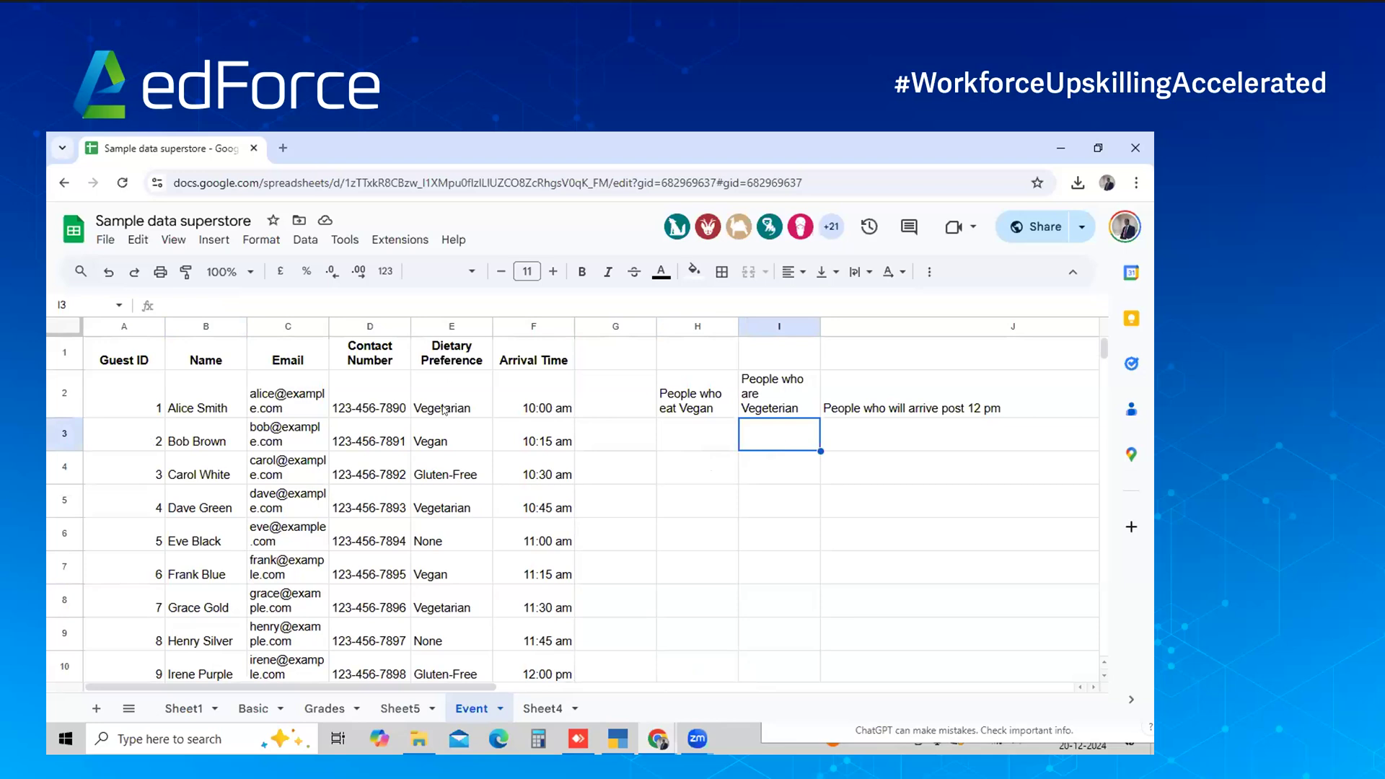
pyautogui.hotkey('ctrl', 'z')
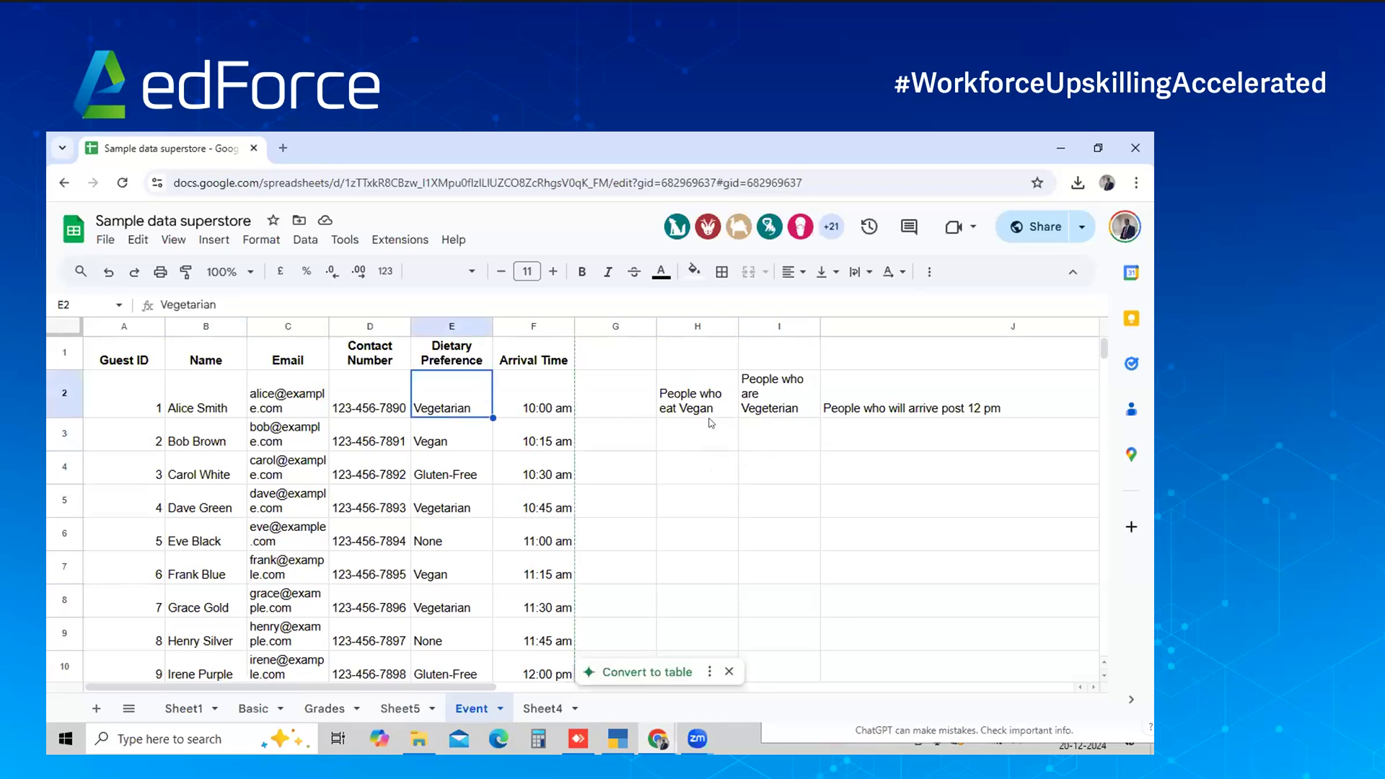
pyautogui.click(956, 439)
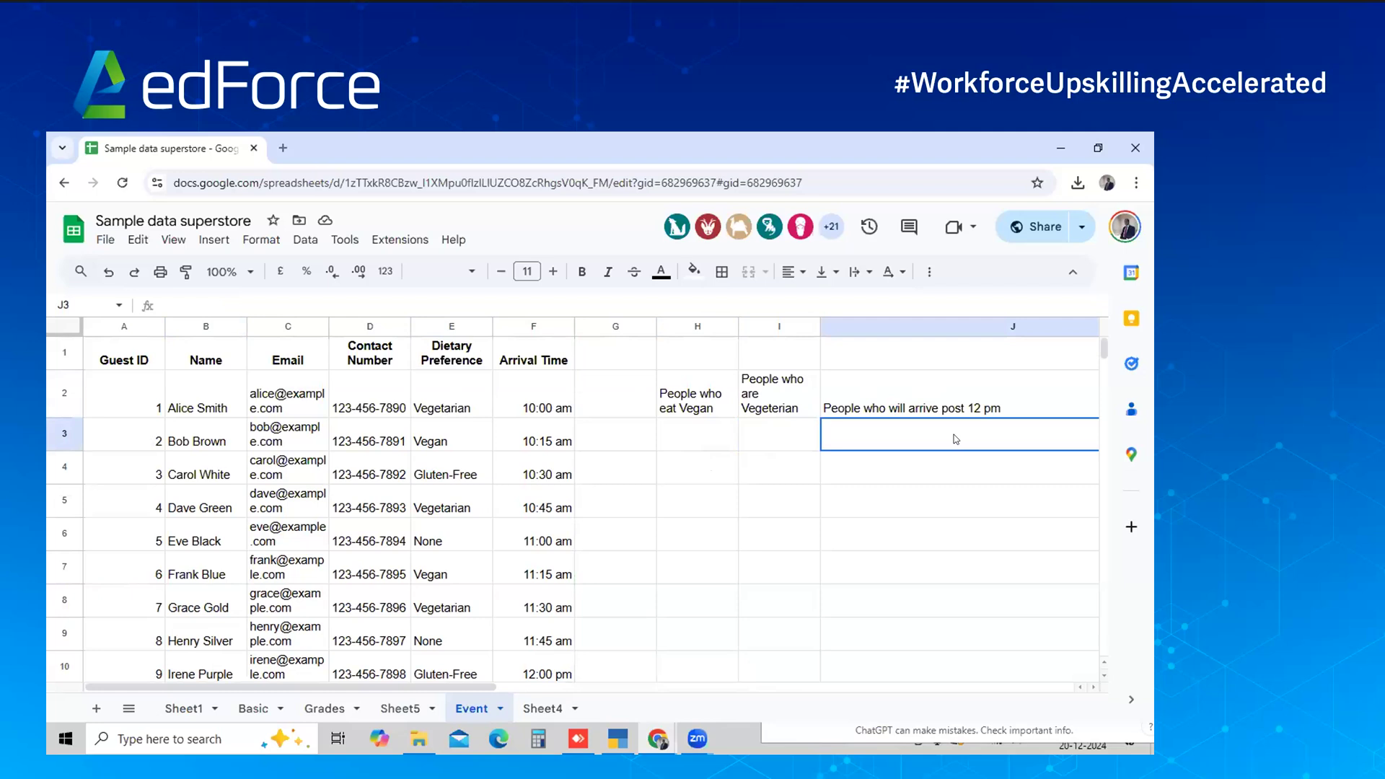
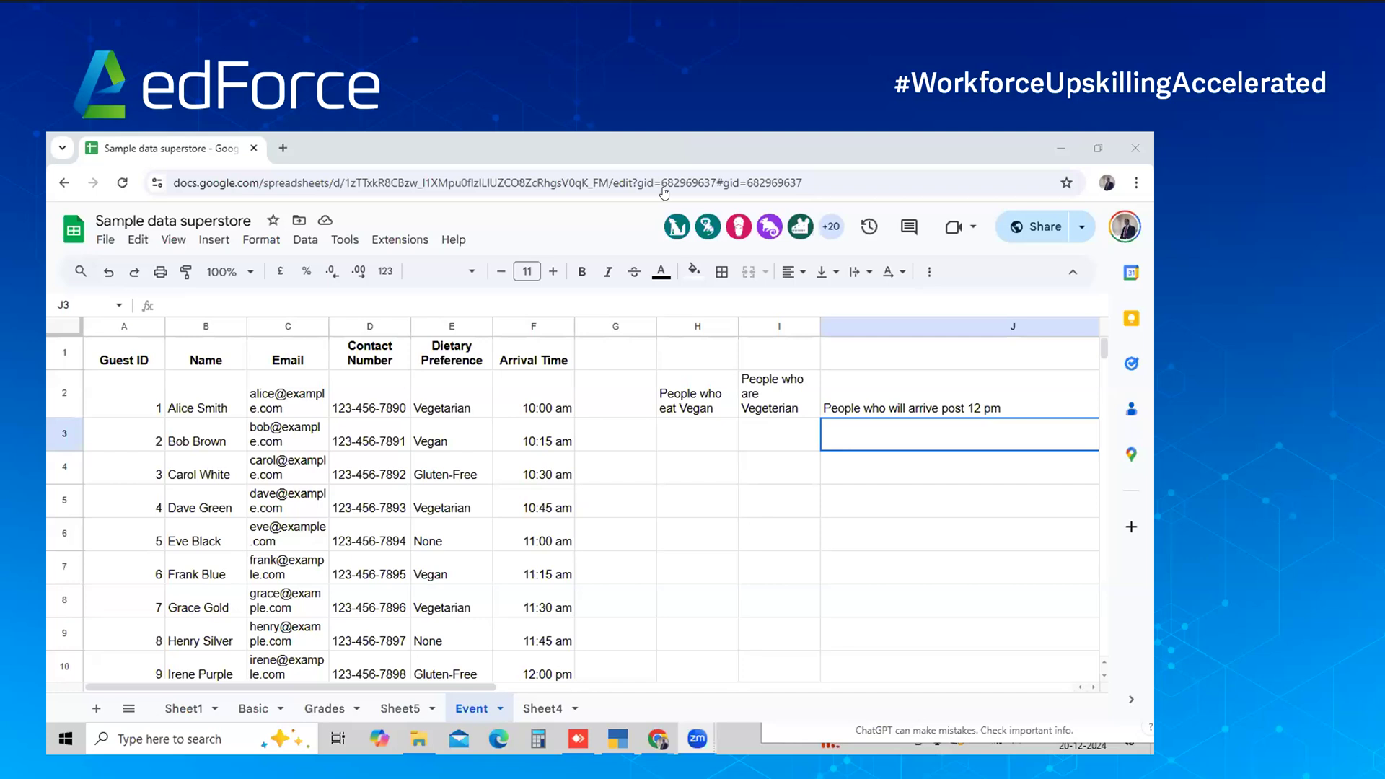
# Focus the browser and bring the ChatGPT window up beside the Event guest list
pyautogui.click(274, 144)
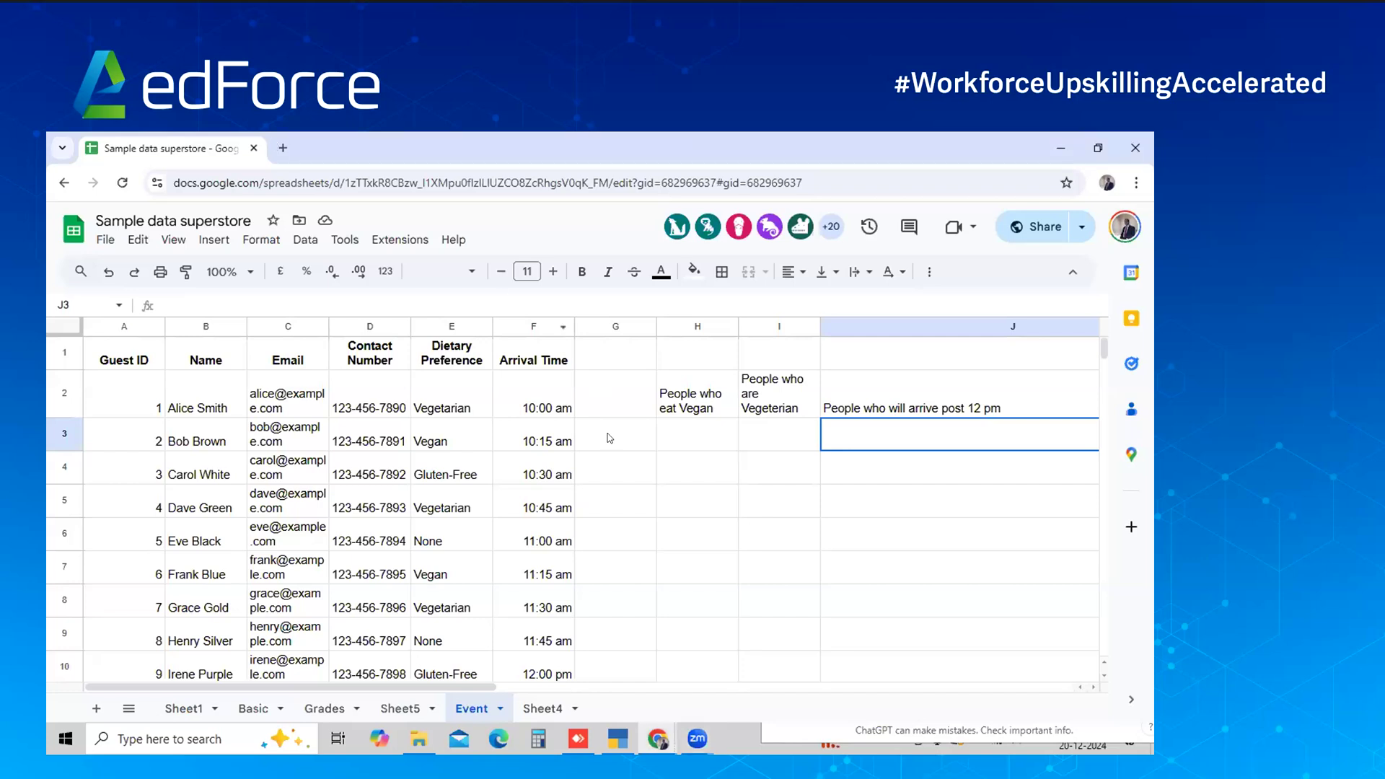
pyautogui.hotkey('alt', 'Tab')
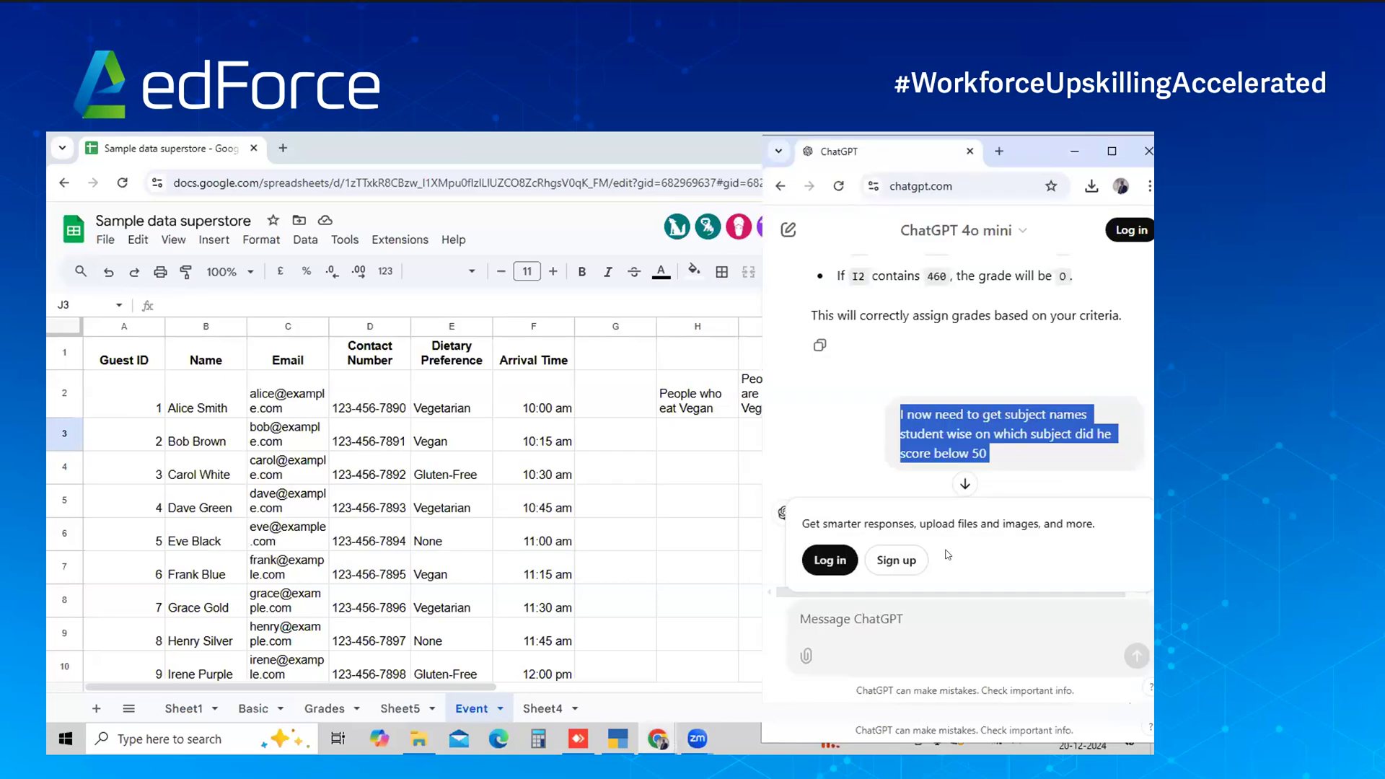
# In a new chat, ask for a formula listing guest names from column B whose column E preference is Vegan
pyautogui.click(788, 230)
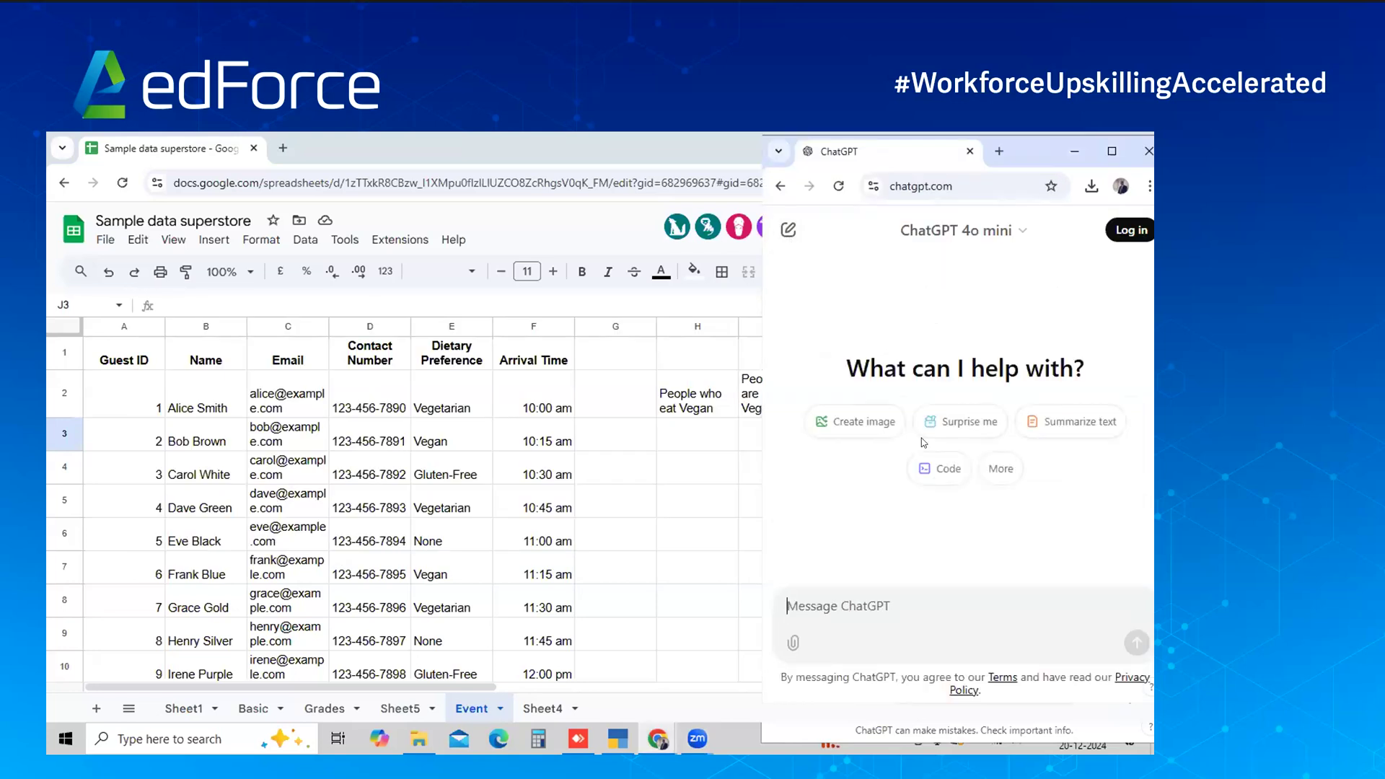
pyautogui.write('I h')
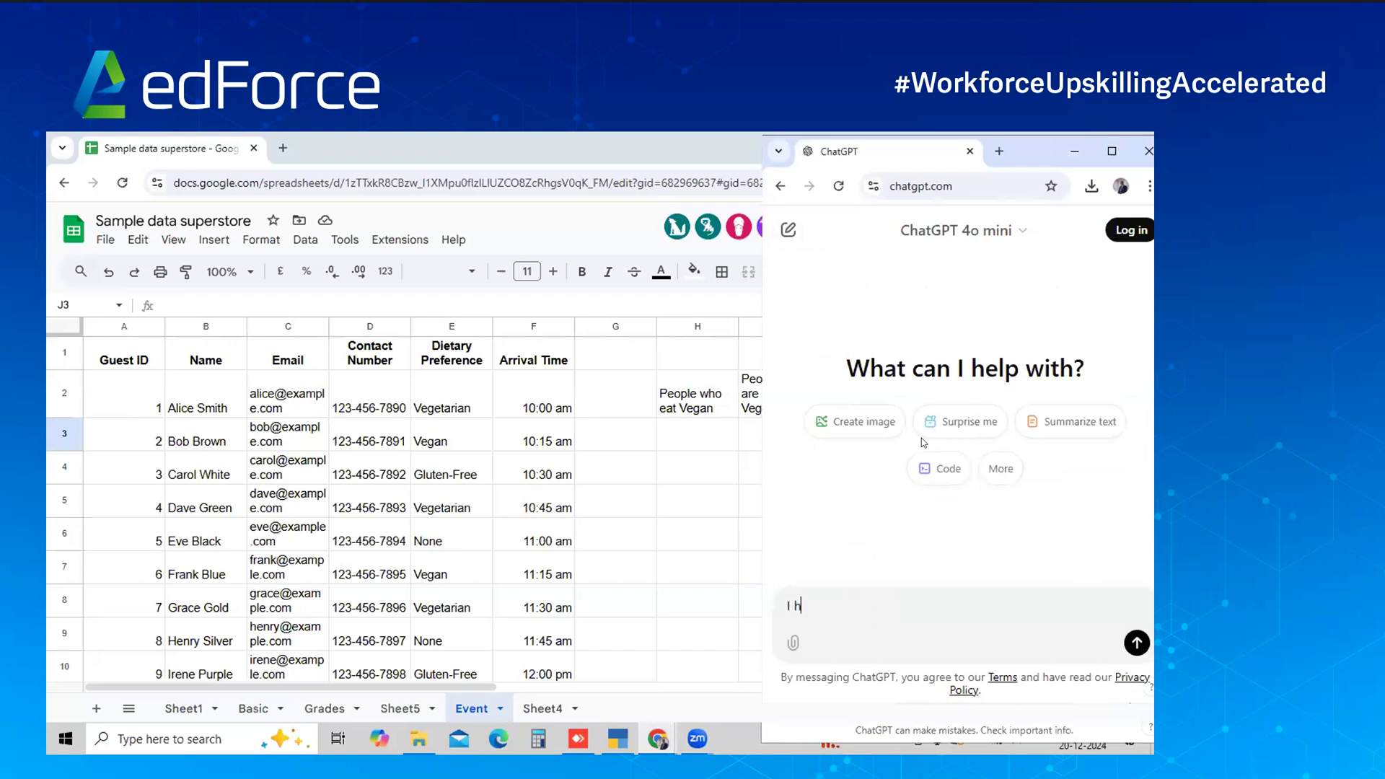
pyautogui.write('ave a')
pyautogui.press('BackSpace')
pyautogui.write('a')
pyautogui.press('BackSpace')
pyautogui.write('participan')
pyautogui.press('BackSpace')
pyautogui.write('t na,e')
pyautogui.press('BackSpace')
pyautogui.press('BackSpace')
pyautogui.write('me')
pyautogui.press('BackSpace')
pyautogui.press('BackSpace')
pyautogui.write(',e i')
pyautogui.press('BackSpace')
pyautogui.press('BackSpace')
pyautogui.press('BackSpace')
pyautogui.press('BackSpace')
pyautogui.write(',e in')
pyautogui.press('BackSpace')
pyautogui.press('BackSpace')
pyautogui.press('BackSpace')
pyautogui.press('BackSpace')
pyautogui.press('BackSpace')
pyautogui.press('BackSpace')
pyautogui.write('me in column ')
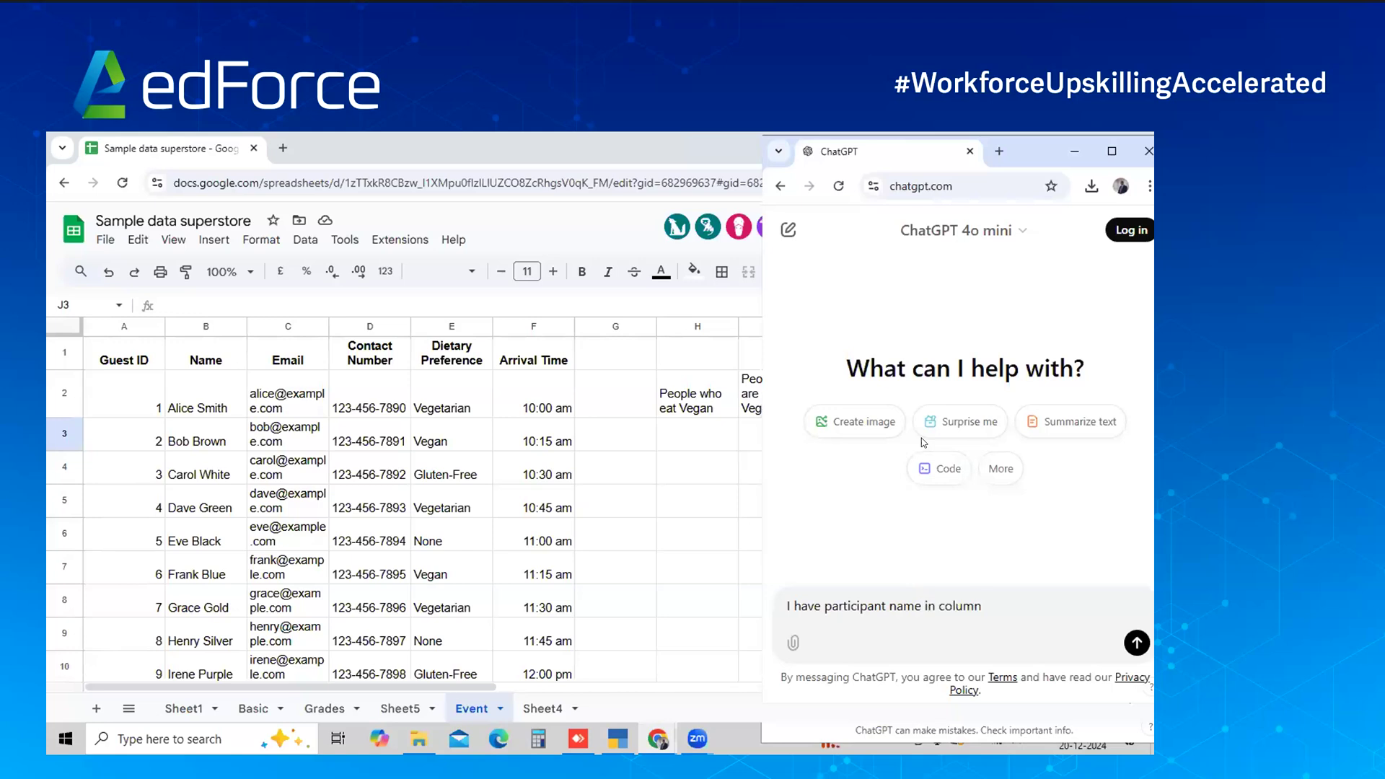
pyautogui.write('B, and their deitary pref')
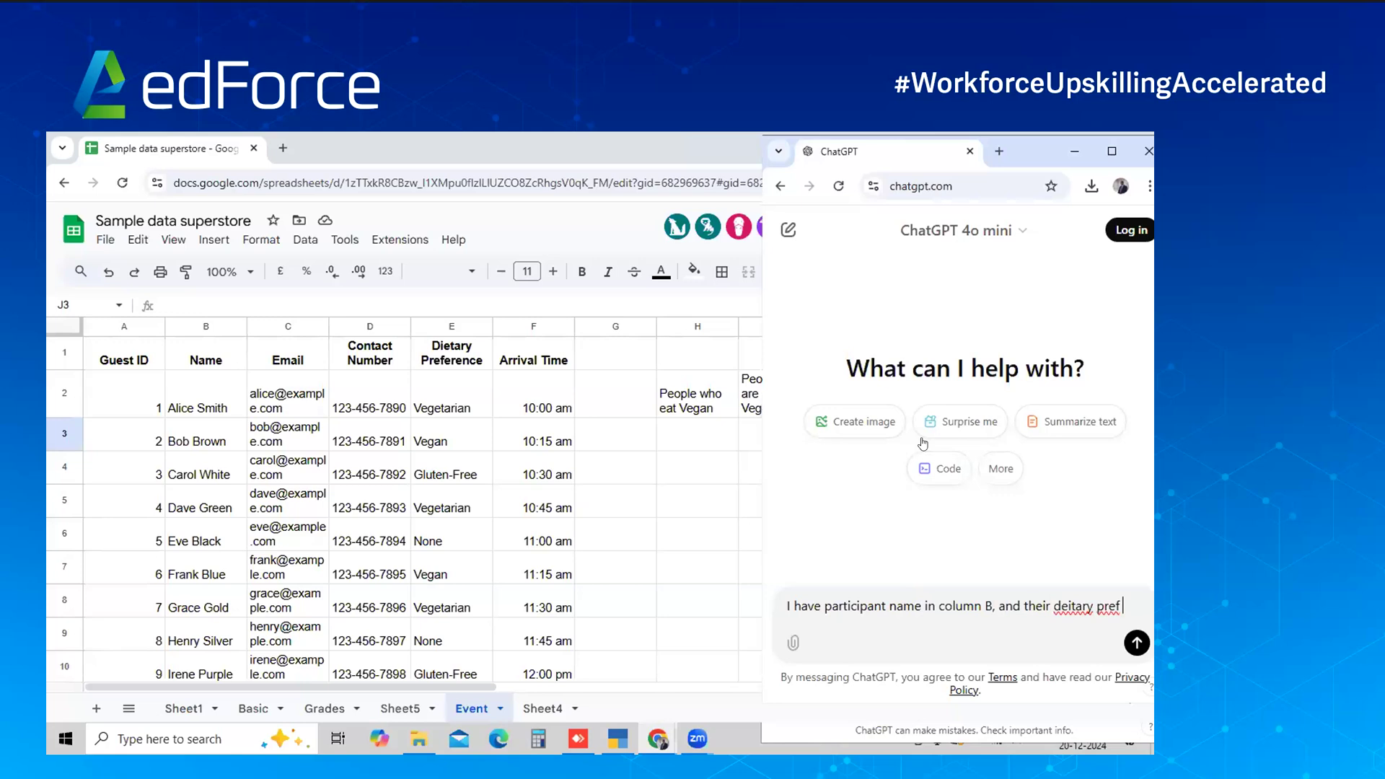
pyautogui.hotkey('shift', 'Return')
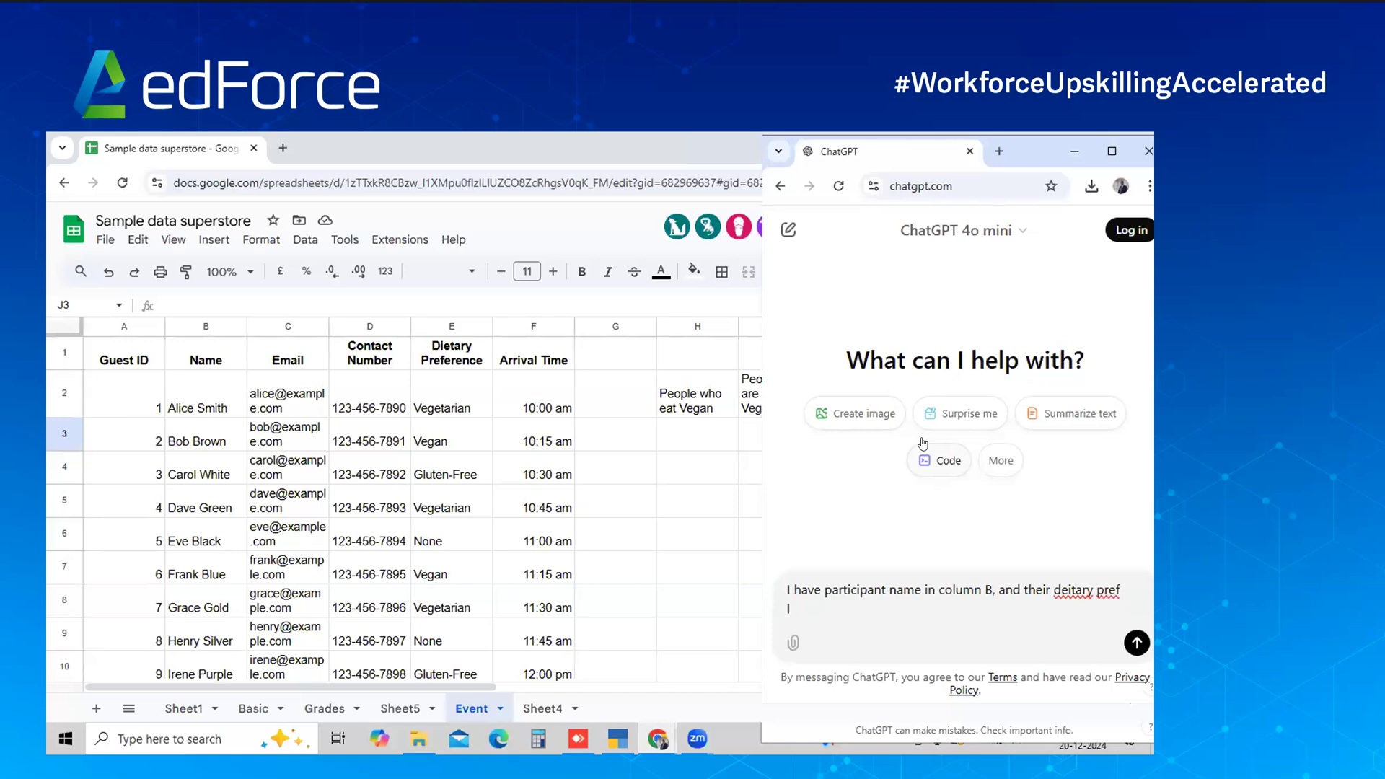
pyautogui.write('I.')
pyautogui.press('BackSpace')
pyautogui.press('BackSpace')
pyautogui.press('BackSpace')
pyautogui.press('BackSpace')
pyautogui.write('ference in')
pyautogui.press('BackSpace')
pyautogui.write('s in column ')
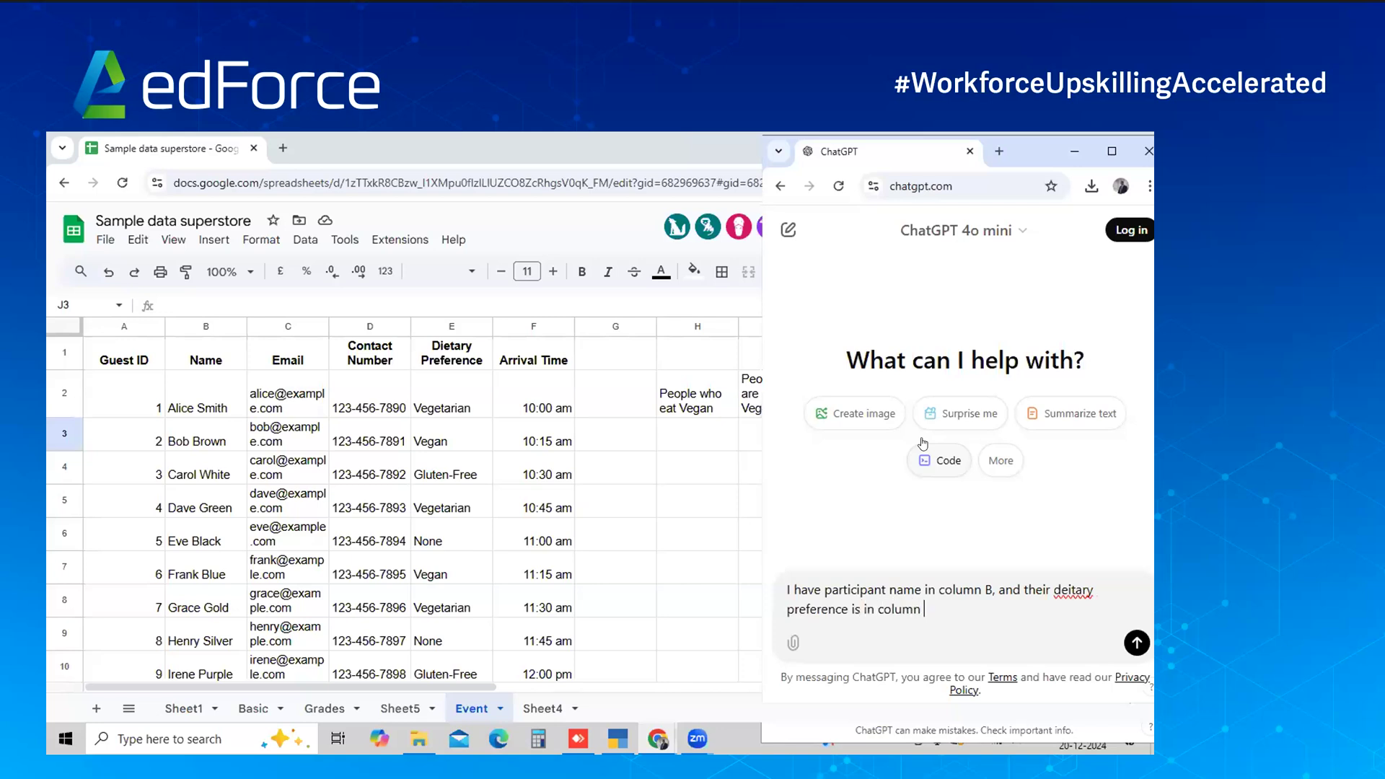
pyautogui.write('E. Can o')
pyautogui.press('BackSpace')
pyautogui.write('you help me with an exc')
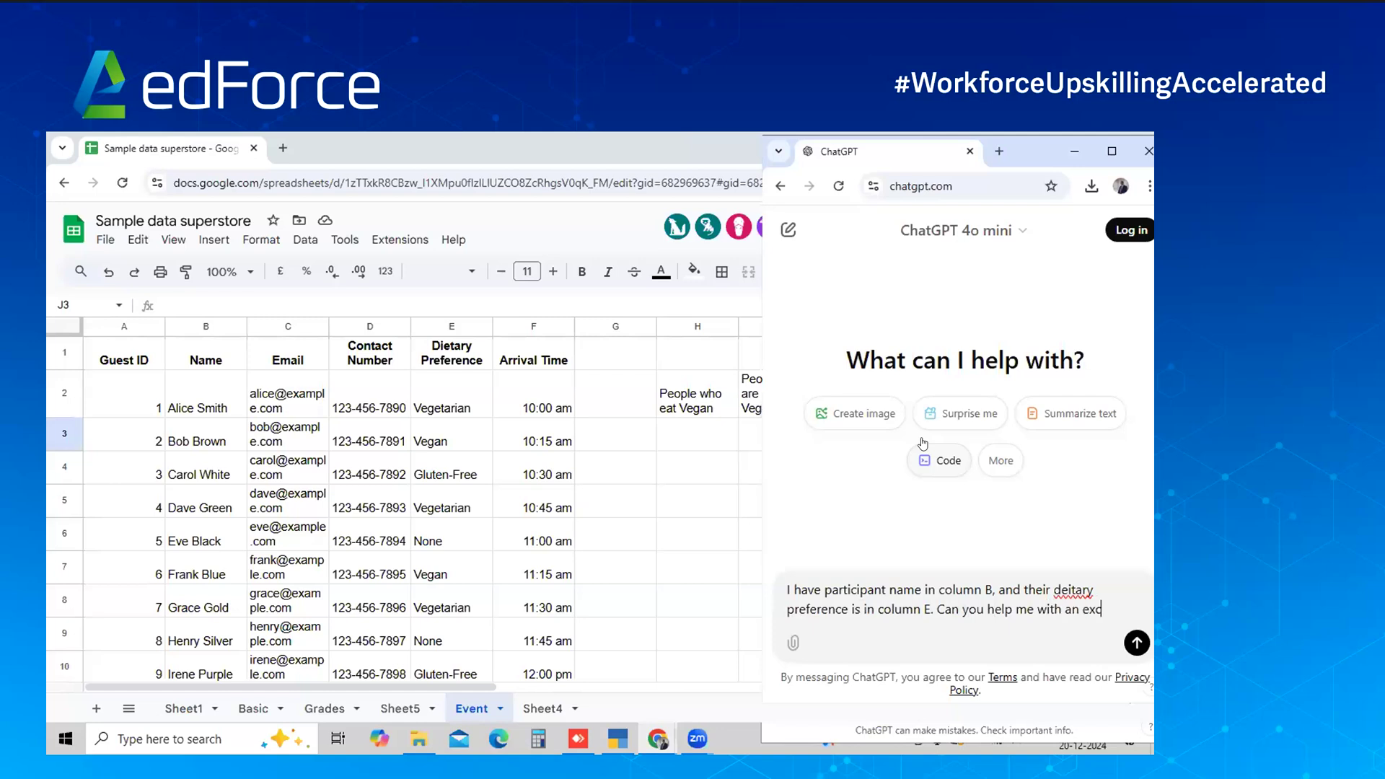
pyautogui.write('el formu')
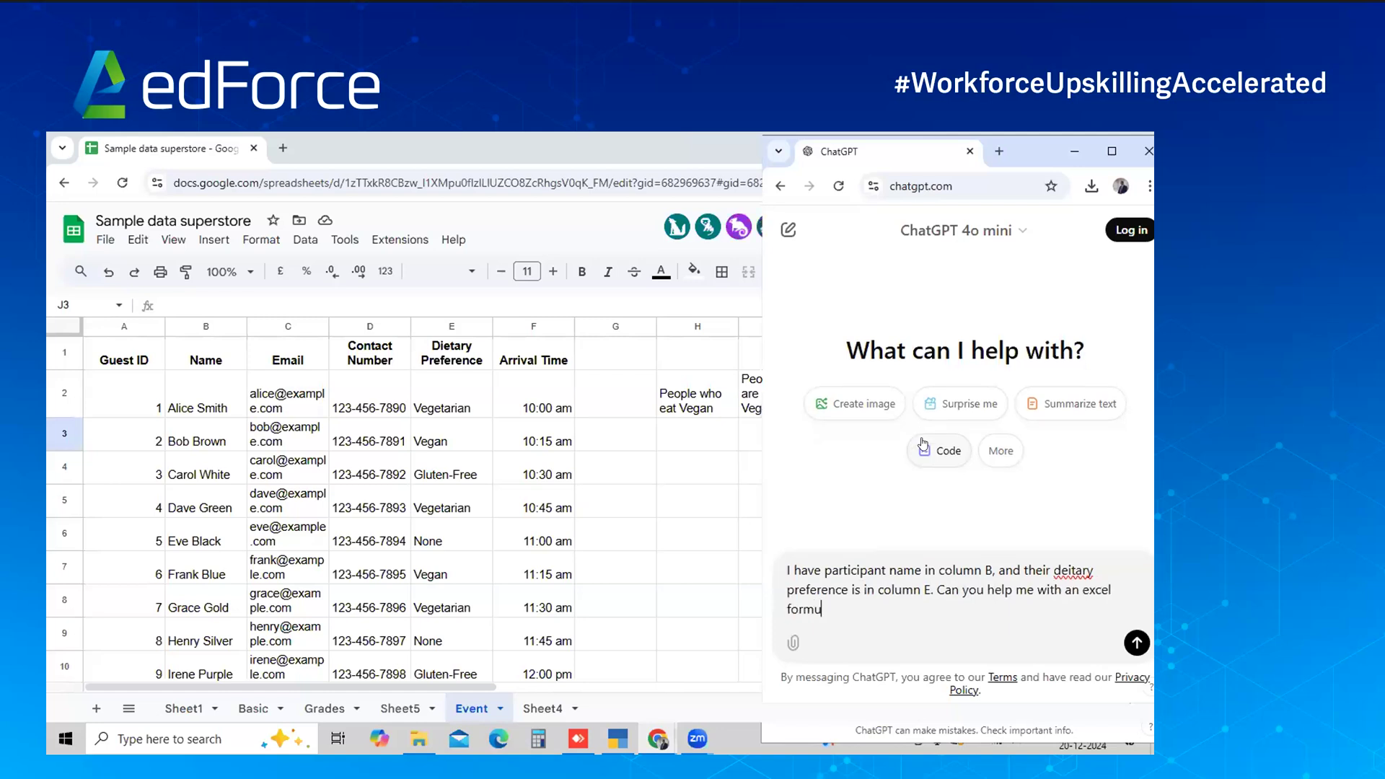
pyautogui.write('la for Vegan guest. I need to get student names only')
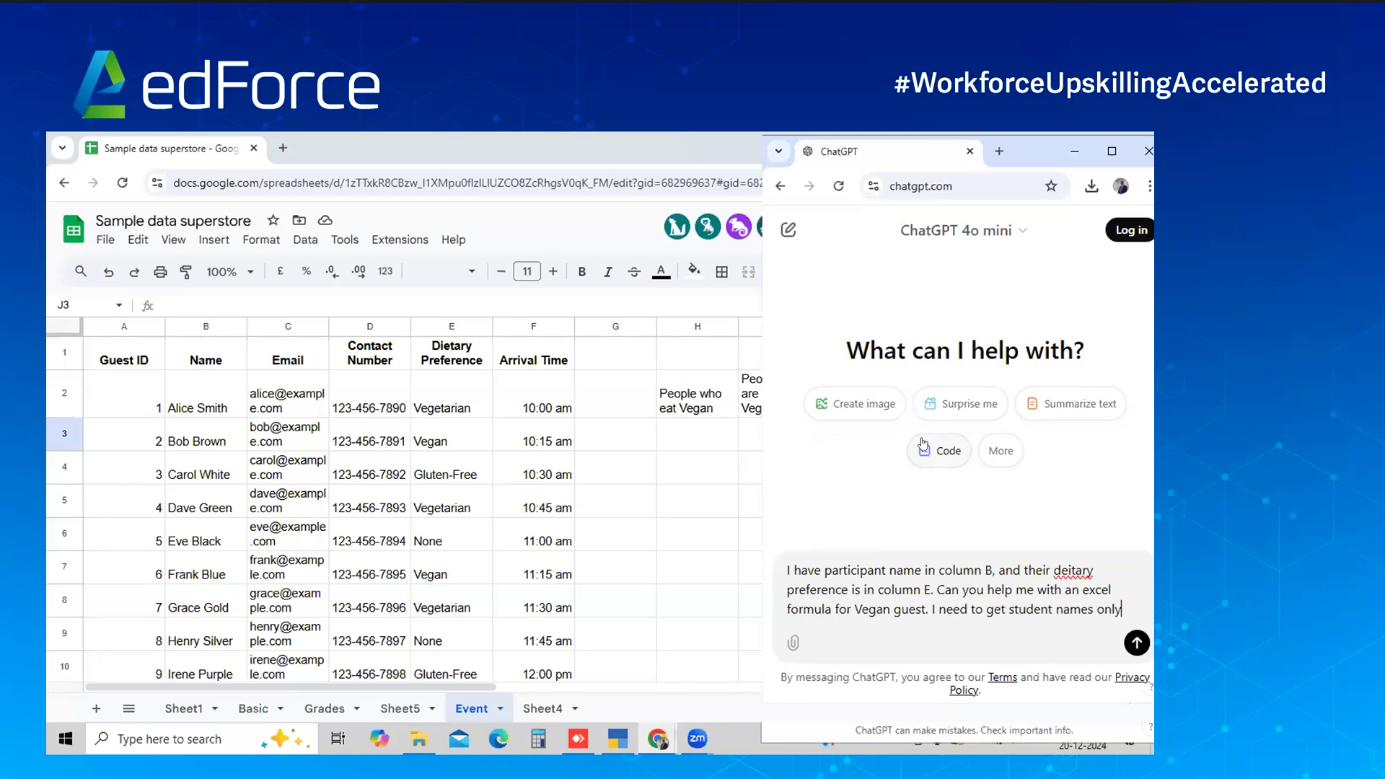
pyautogui.write(' for thoe')
pyautogui.press('BackSpace')
pyautogui.write('se who wa')
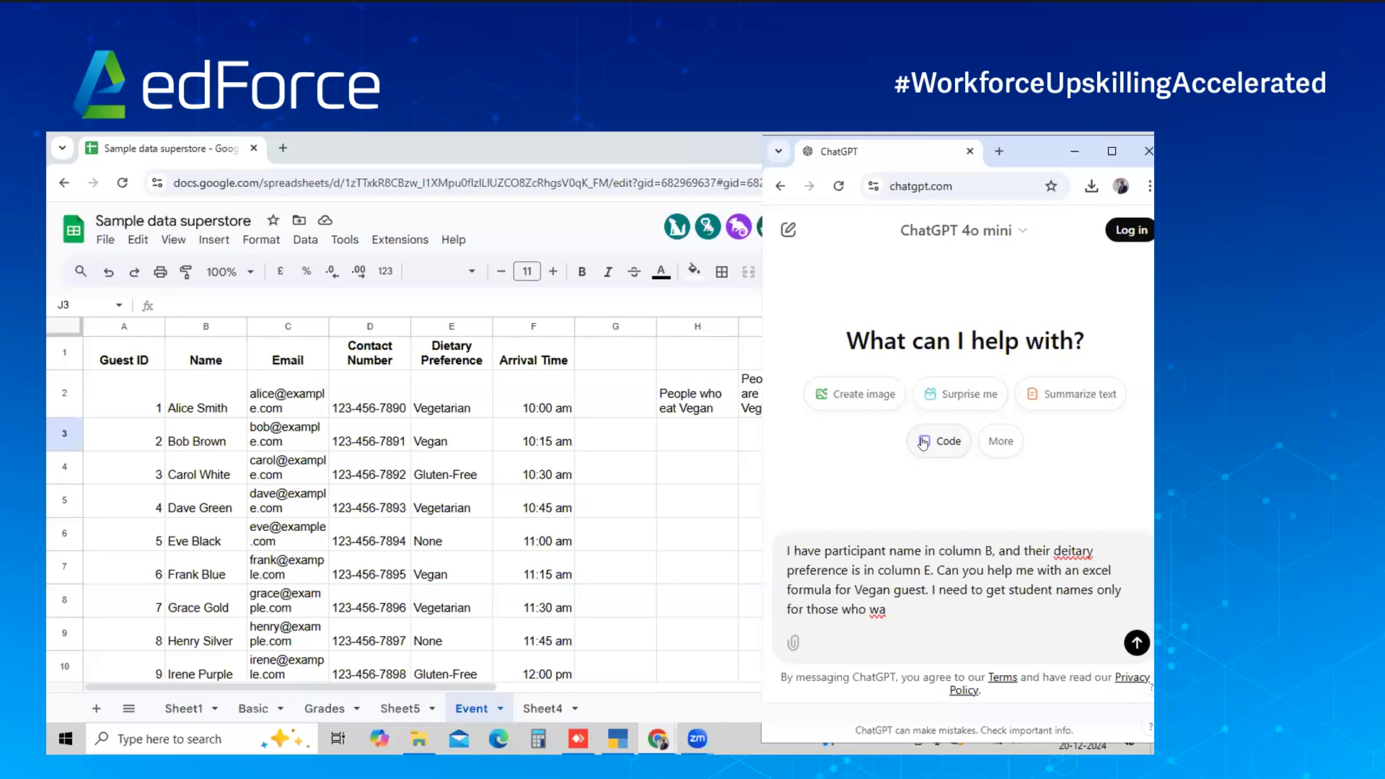
pyautogui.press('BackSpace')
pyautogui.press('BackSpace')
pyautogui.write('eat Veha')
pyautogui.press('BackSpace')
pyautogui.write('gan')
pyautogui.hotkey('ctrl', 'a')
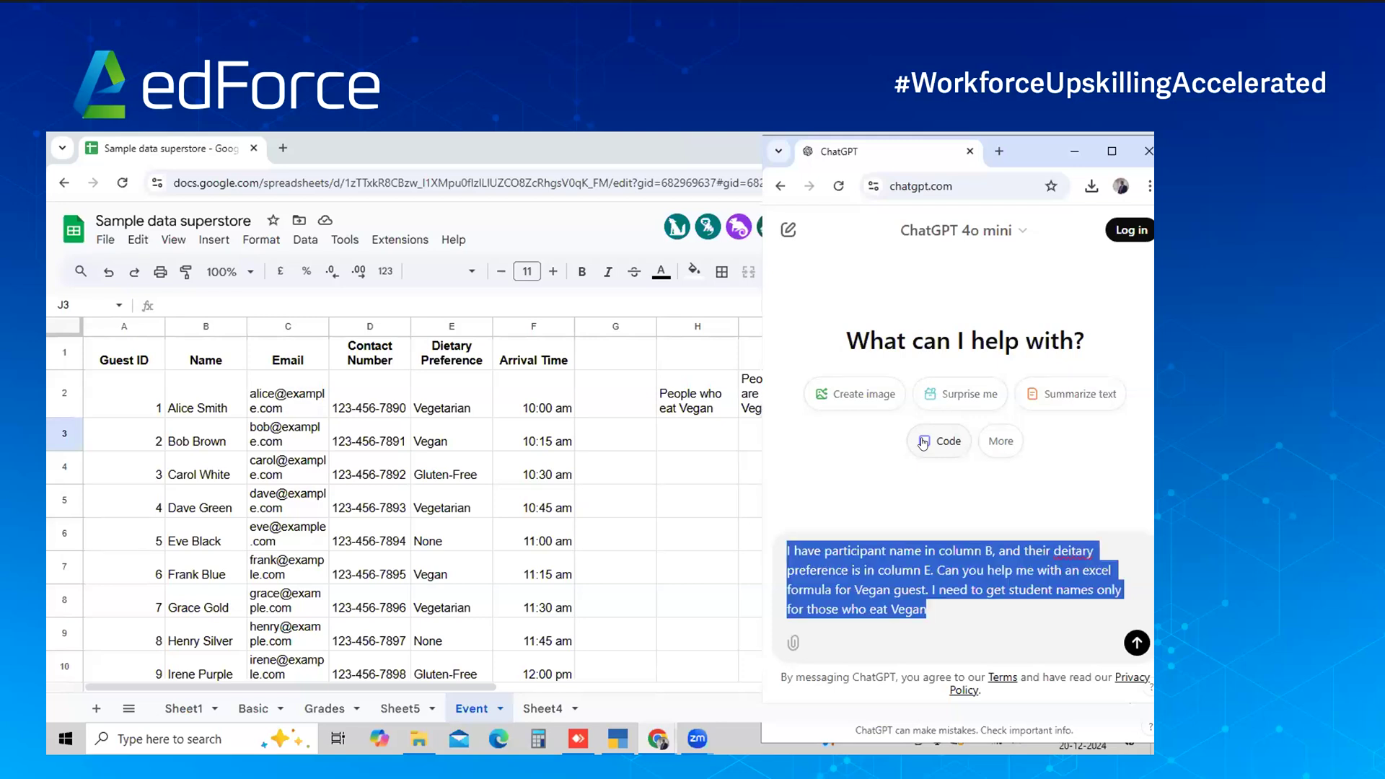
pyautogui.click(1135, 643)
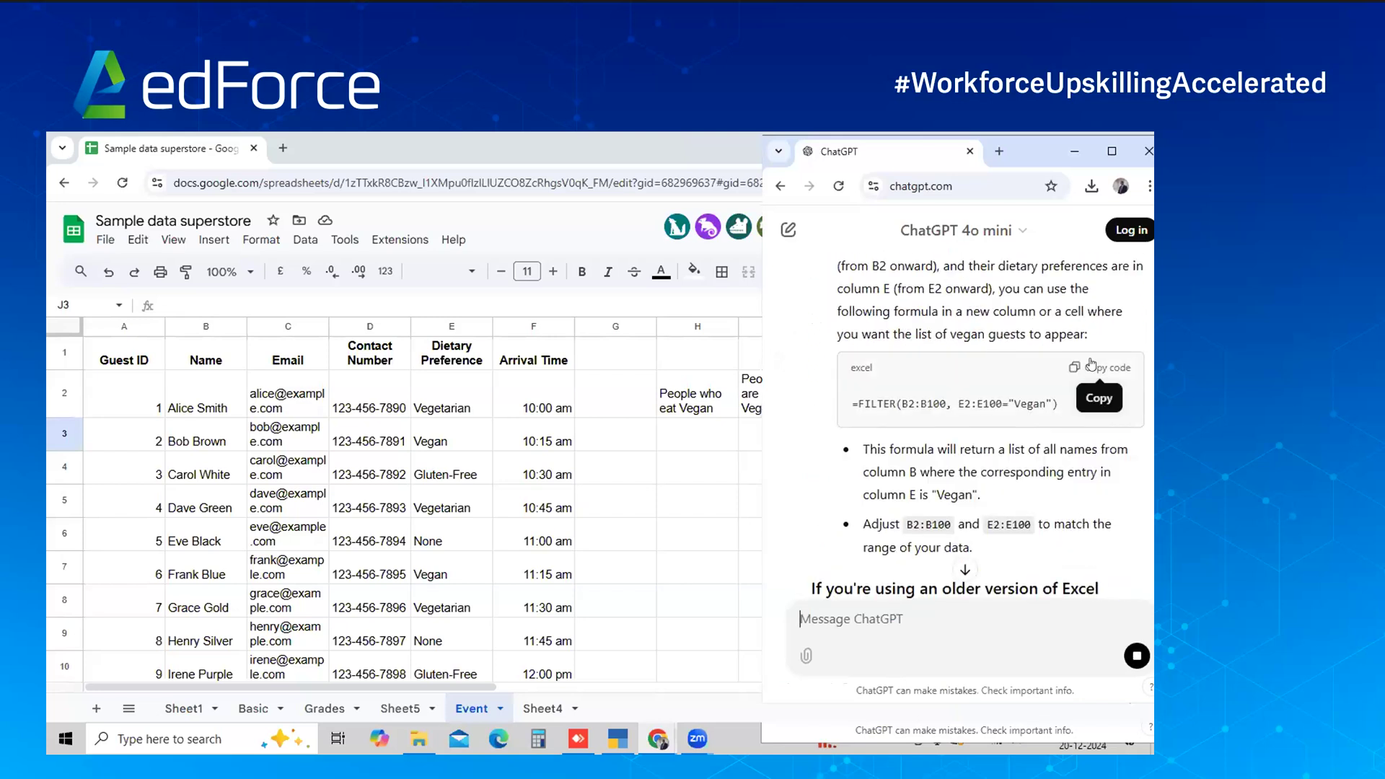
# Paste the suggested =FILTER(B2:B100, E2:E100="Vegan") formula into H3 to list the vegan guests
pyautogui.click(1091, 364)
pyautogui.click(685, 422)
pyautogui.hotkey('ctrl', 'v')
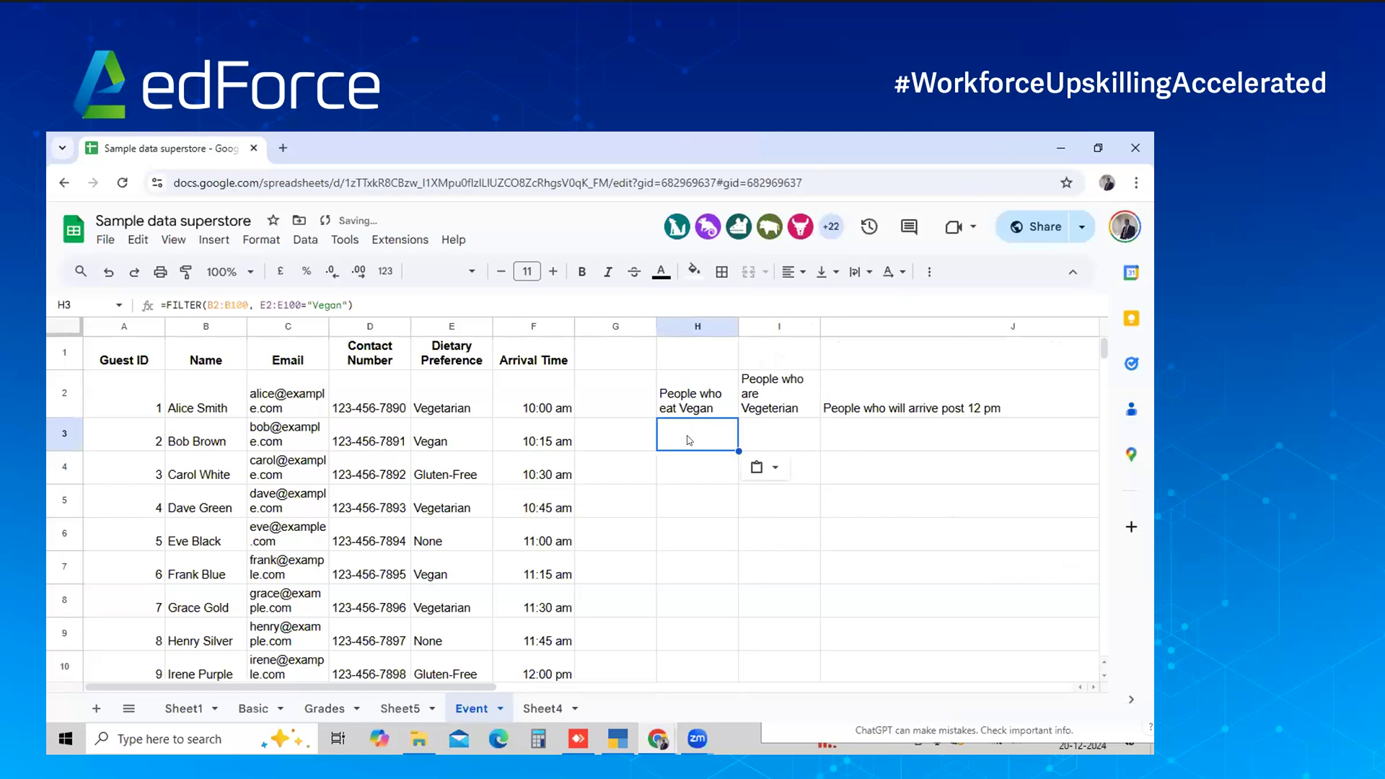
pyautogui.hotkey('shift', 'Down')
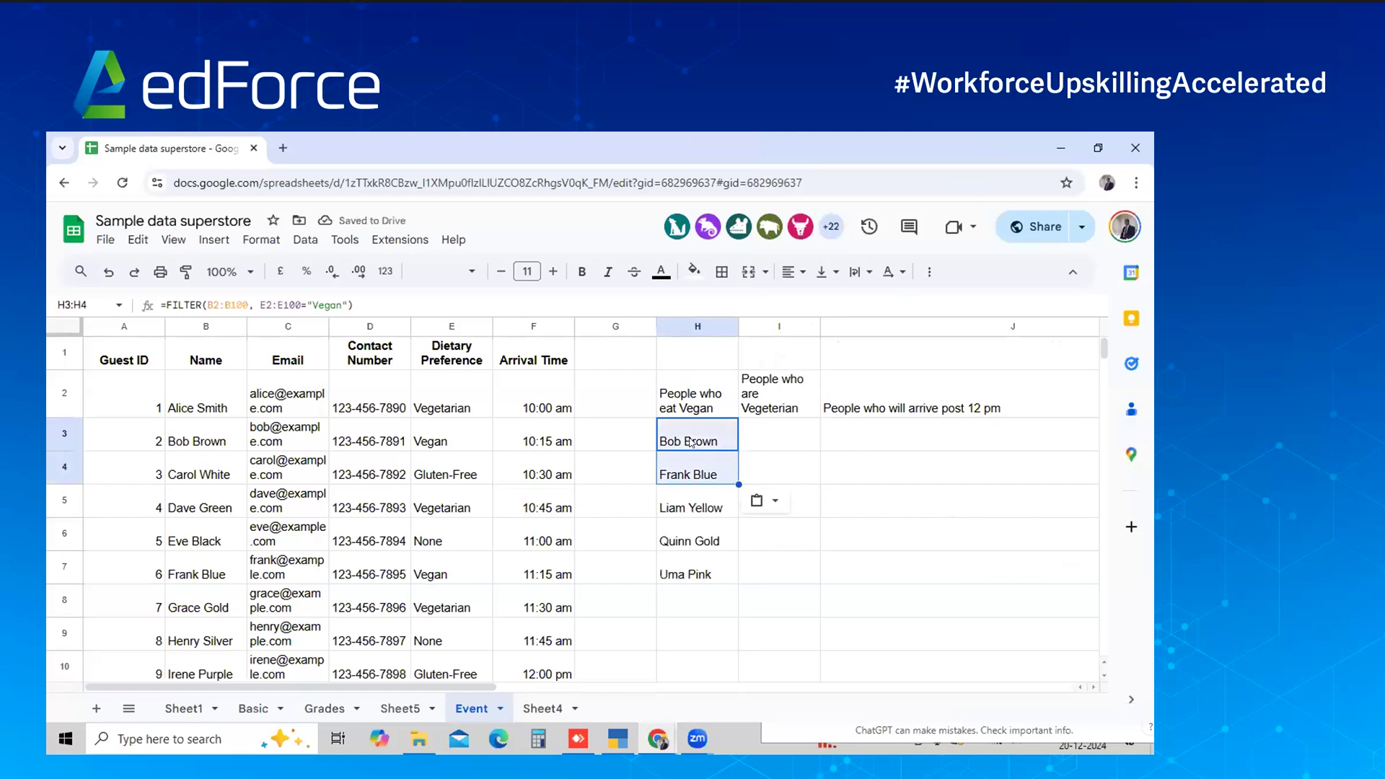
pyautogui.press('Down')
pyautogui.press('Right')
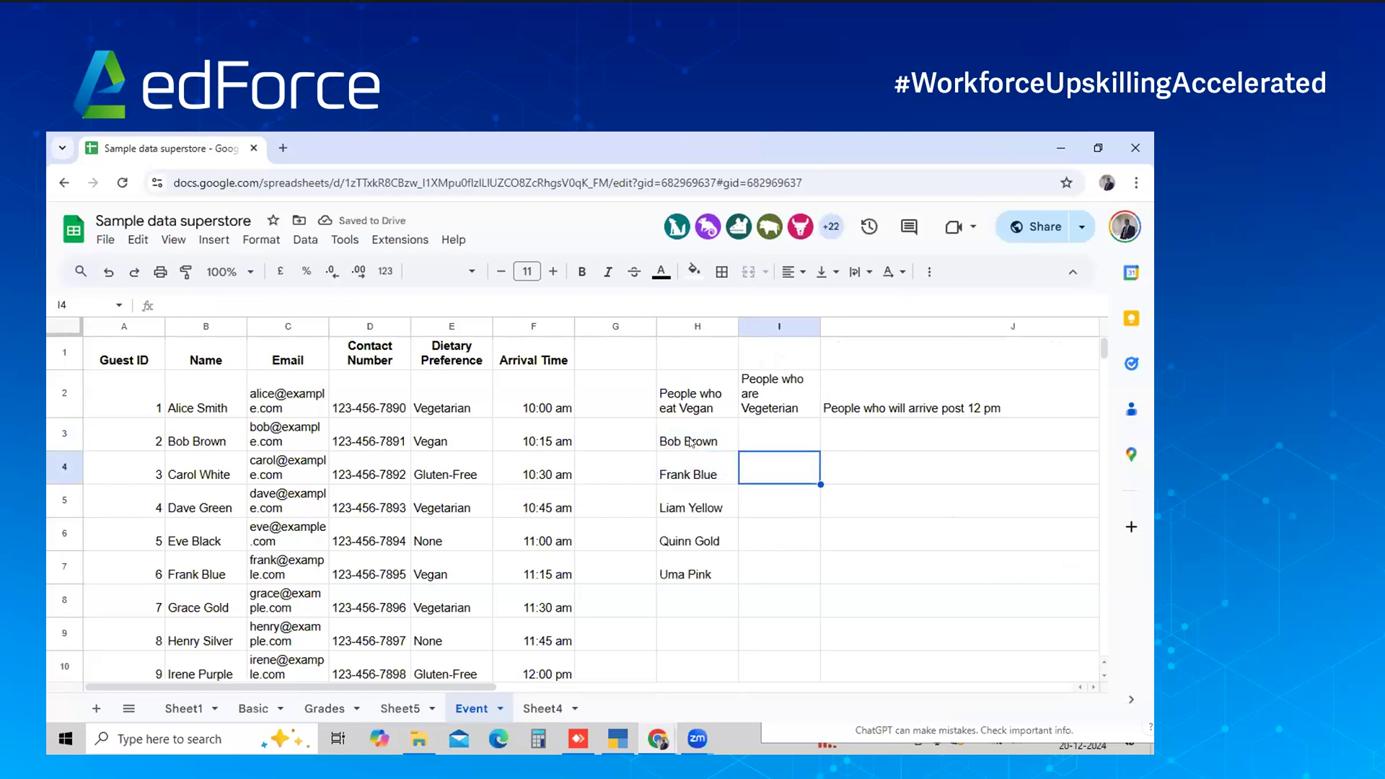
pyautogui.hotkey('alt', 'Tab')
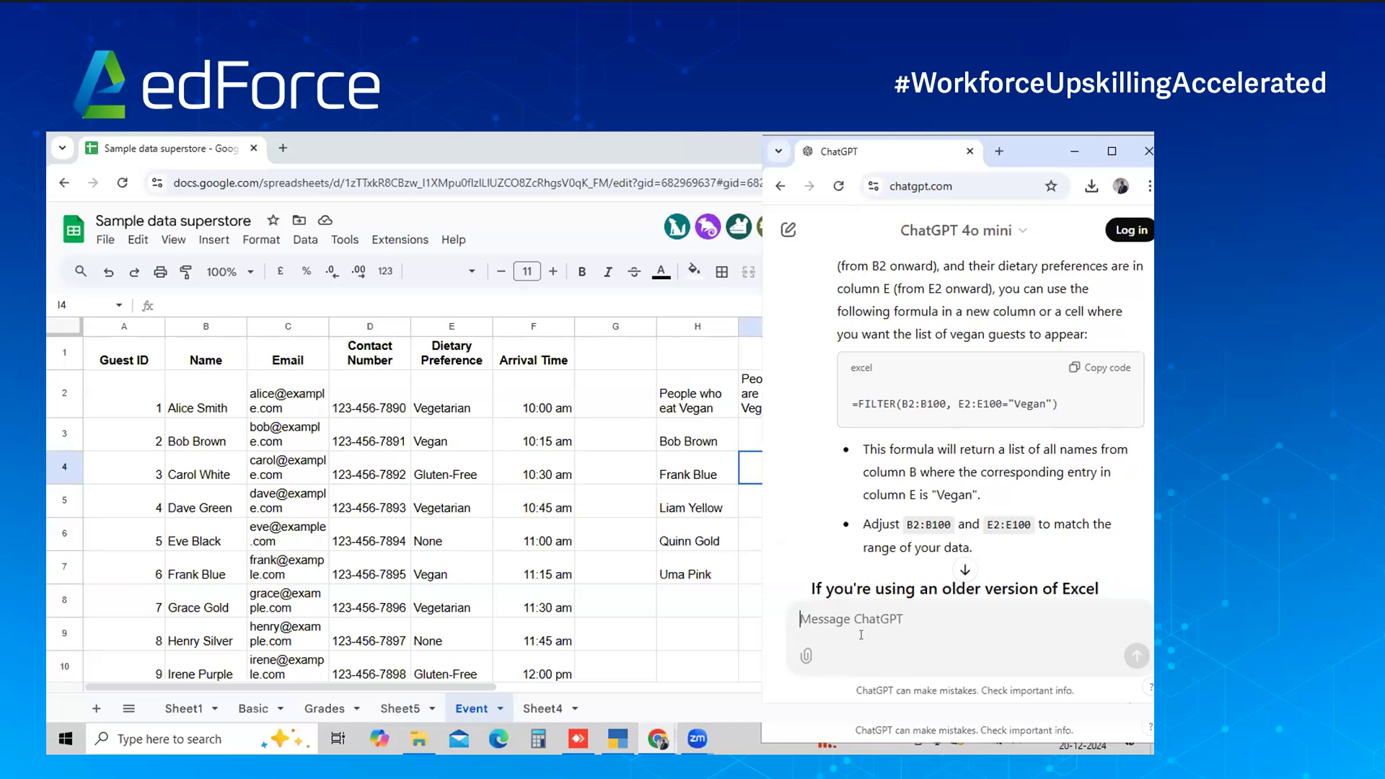
# Ask for a similar vegetarian formula and copy its IFERROR/INDEX/SMALL array version
pyautogui.write('Simi')
pyautogui.press('BackSpace')
pyautogui.press('BackSpace')
pyautogui.press('BackSpace')
pyautogui.write('imimlary gi')
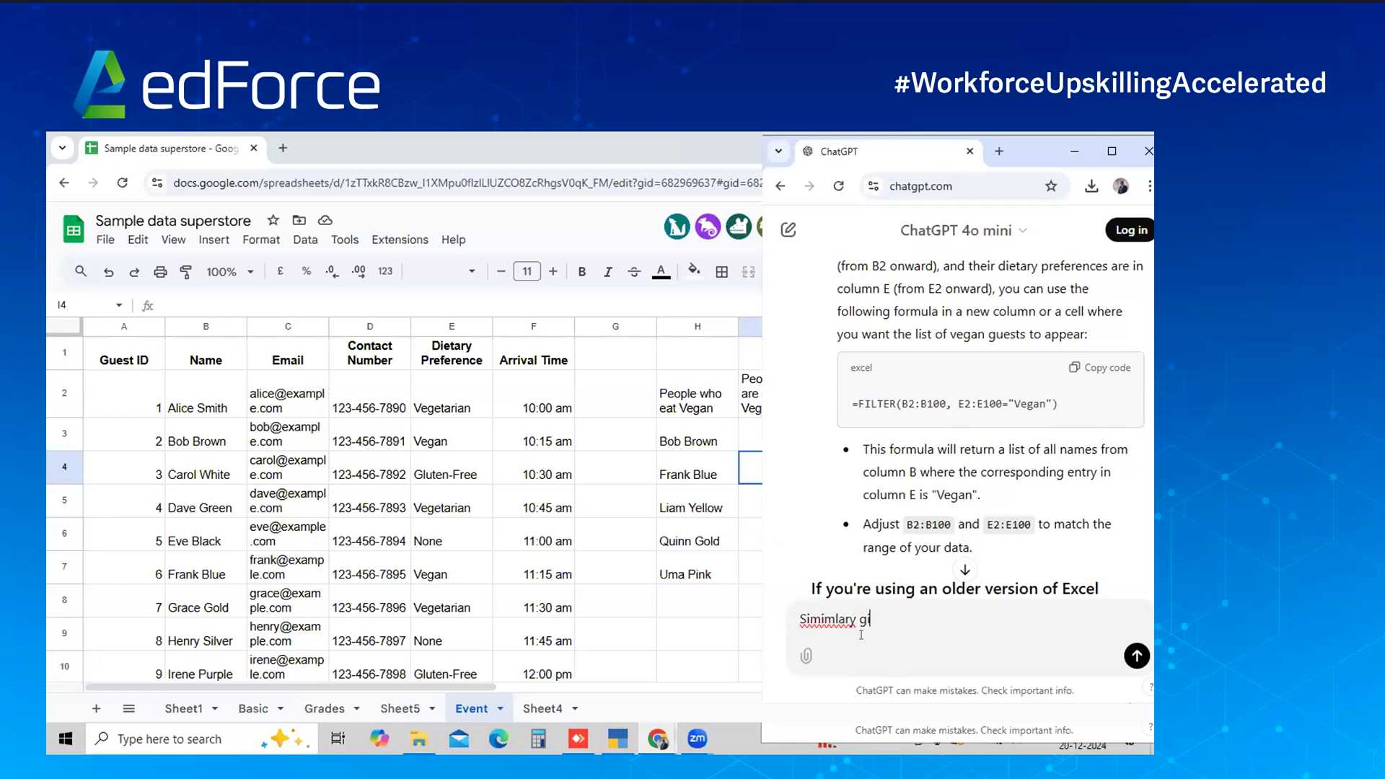
pyautogui.write('ve it for vegeterian')
pyautogui.hotkey('shift', 'Return')
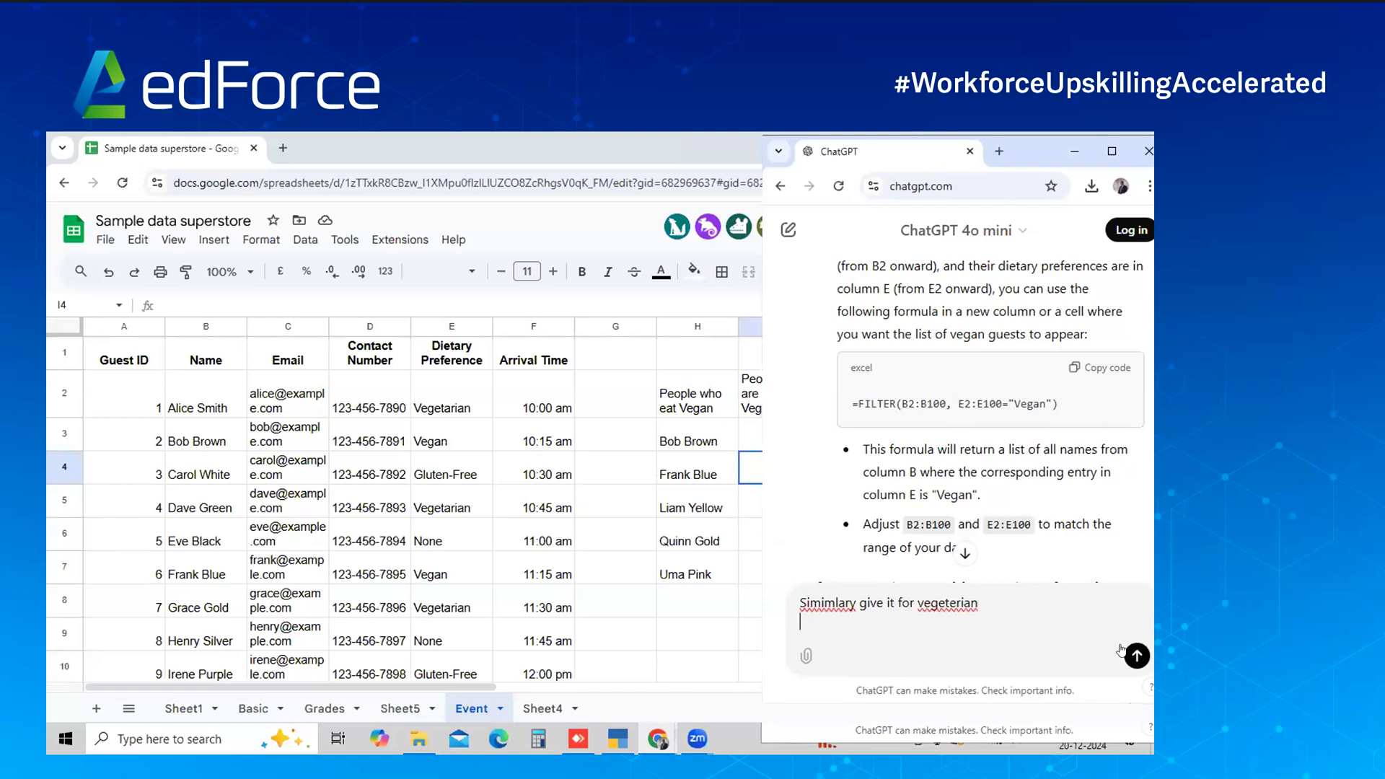
pyautogui.click(1137, 655)
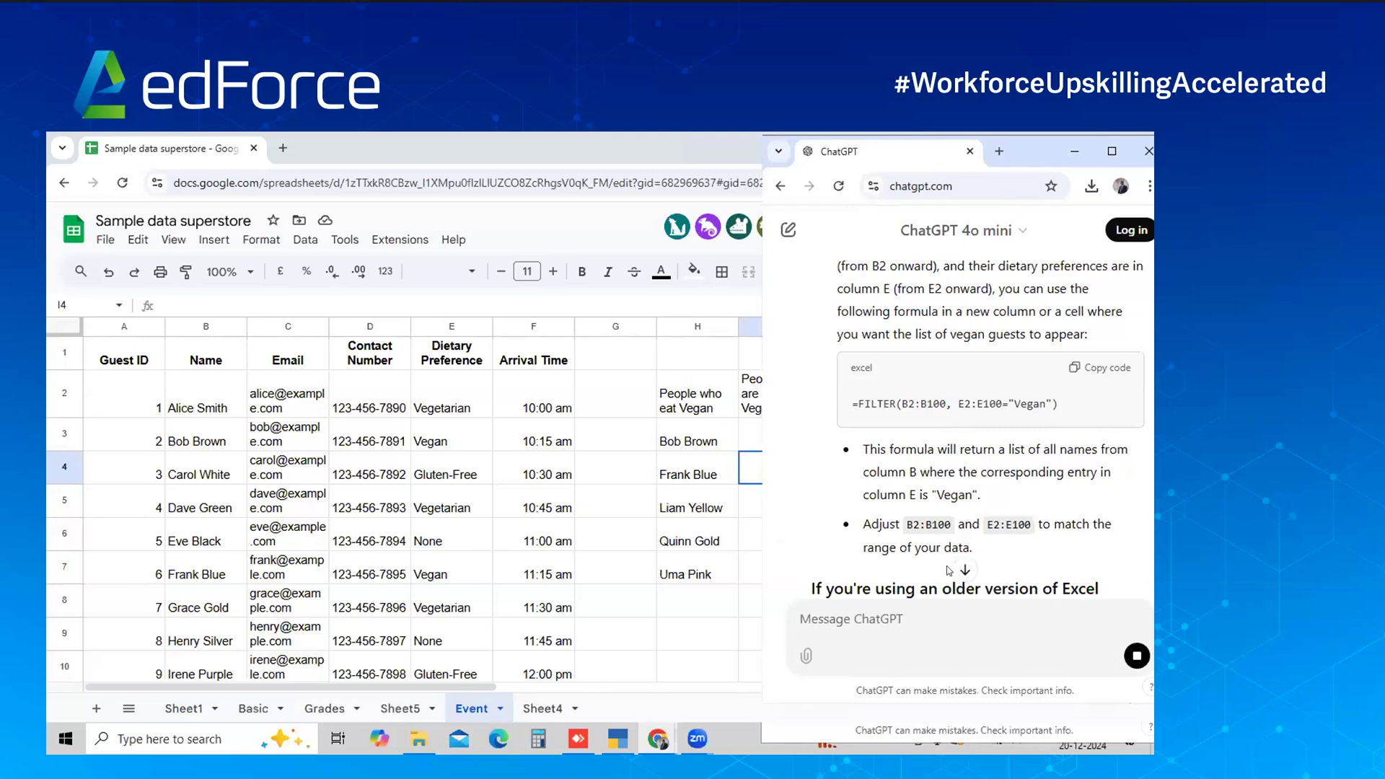
pyautogui.click(965, 570)
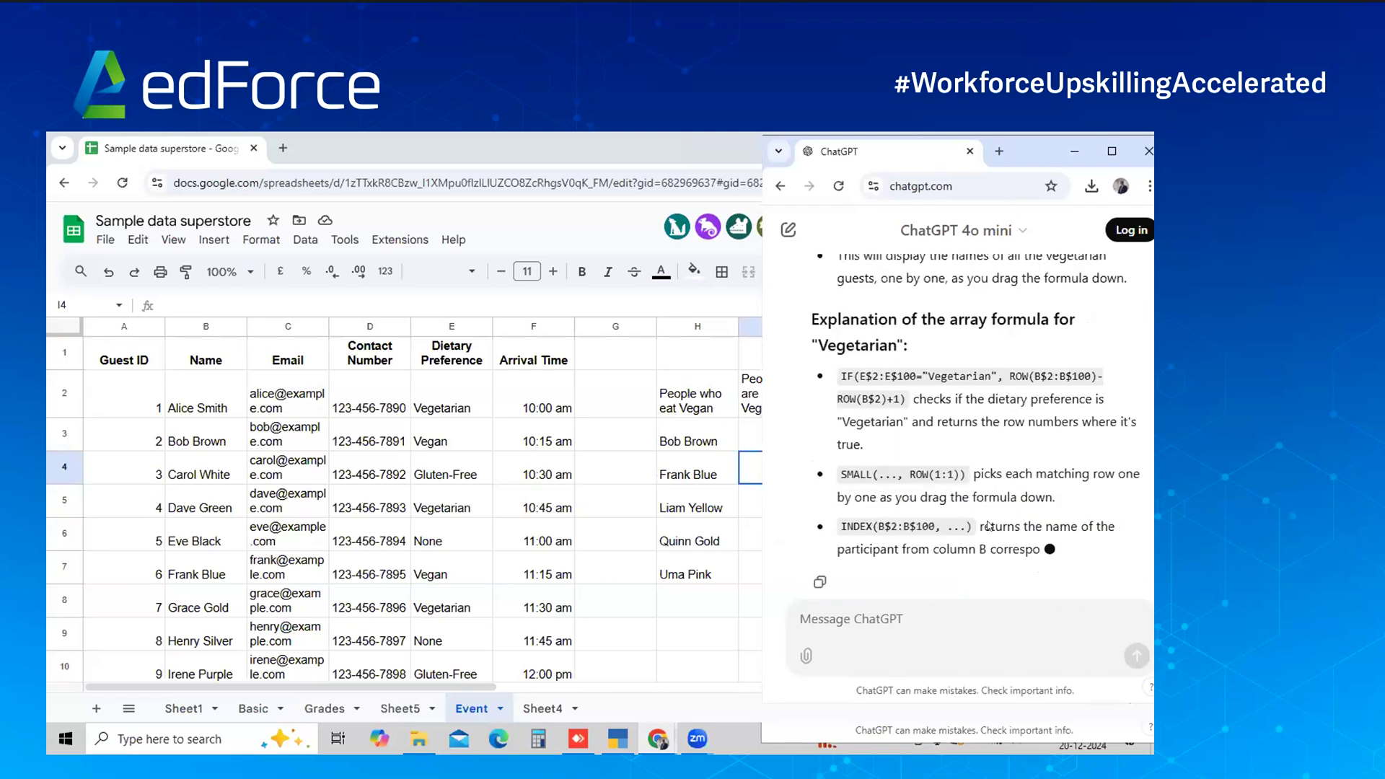
pyautogui.scroll(5, 989, 527)
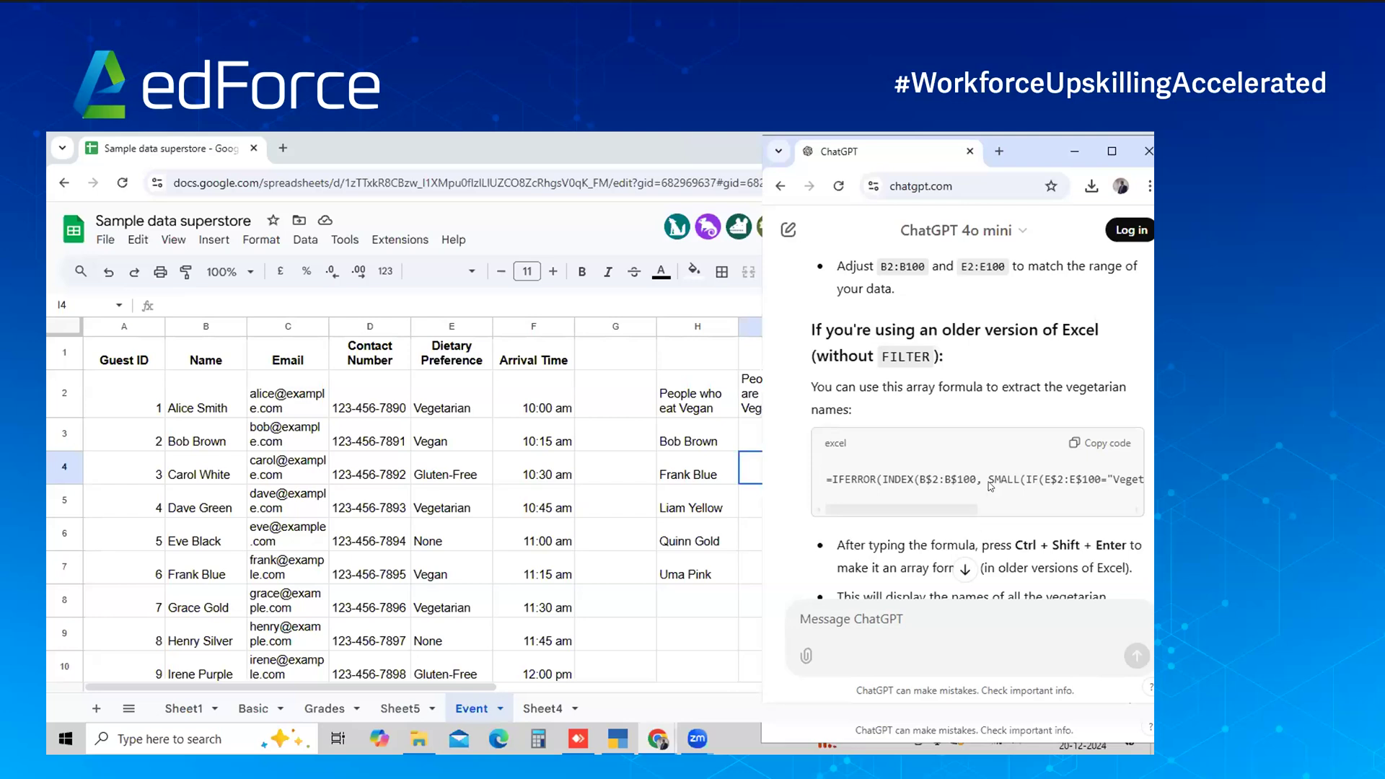
pyautogui.click(1120, 442)
# Paste the vegetarian formula into I3 and fill it down column I, listing Alice Smith to Tina Orange
pyautogui.hotkey('alt', 'Tab')
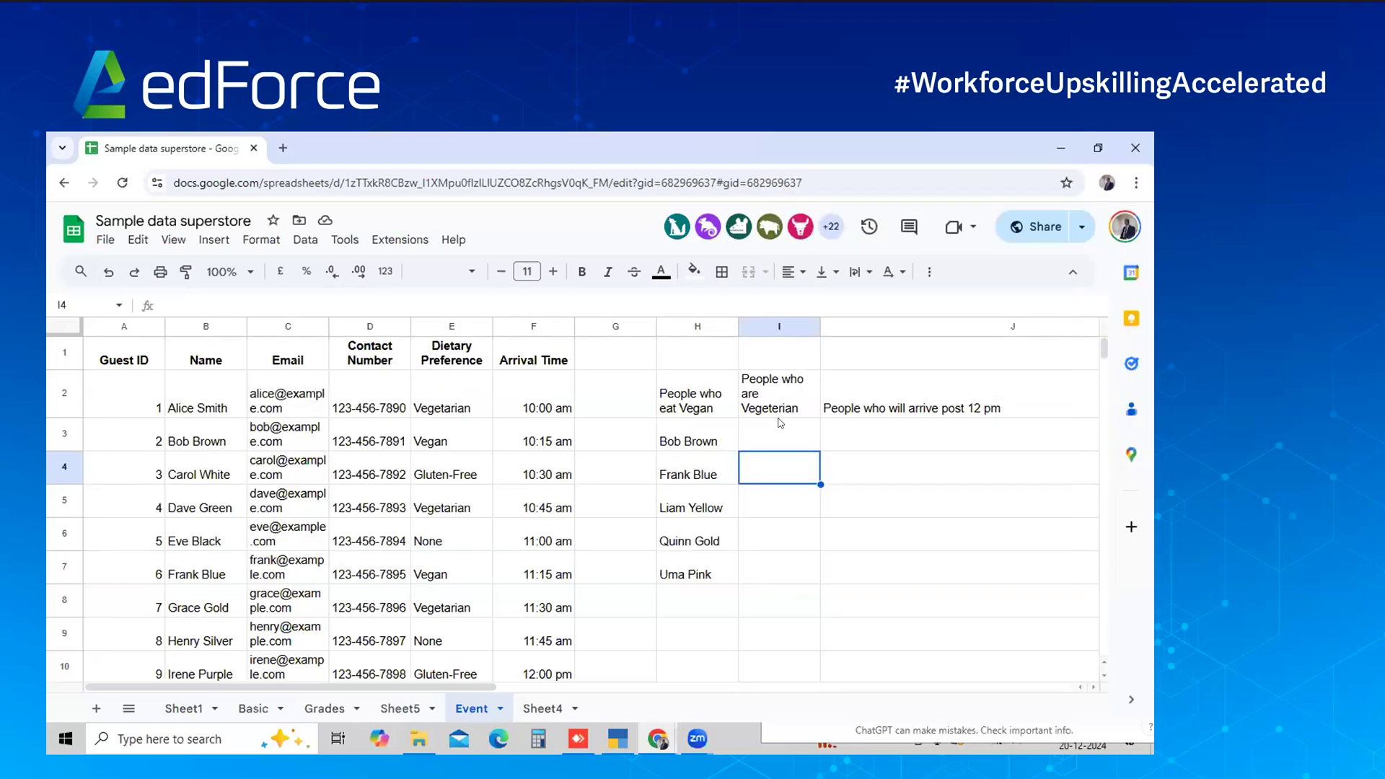
pyautogui.click(778, 427)
pyautogui.hotkey('ctrl', 'v')
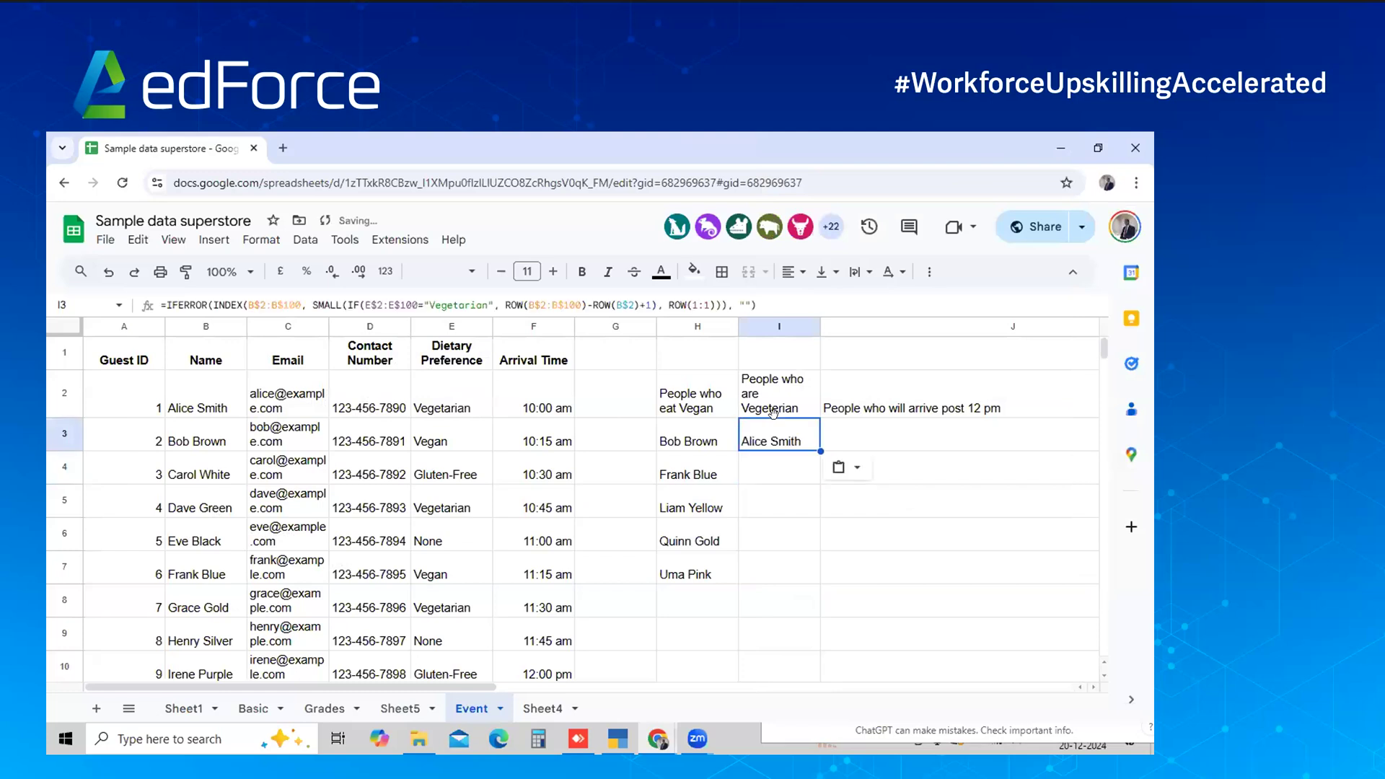
pyautogui.hotkey('shift', 'Down')
pyautogui.hotkey('shift', 'Down')
pyautogui.hotkey('shift', 'Down')
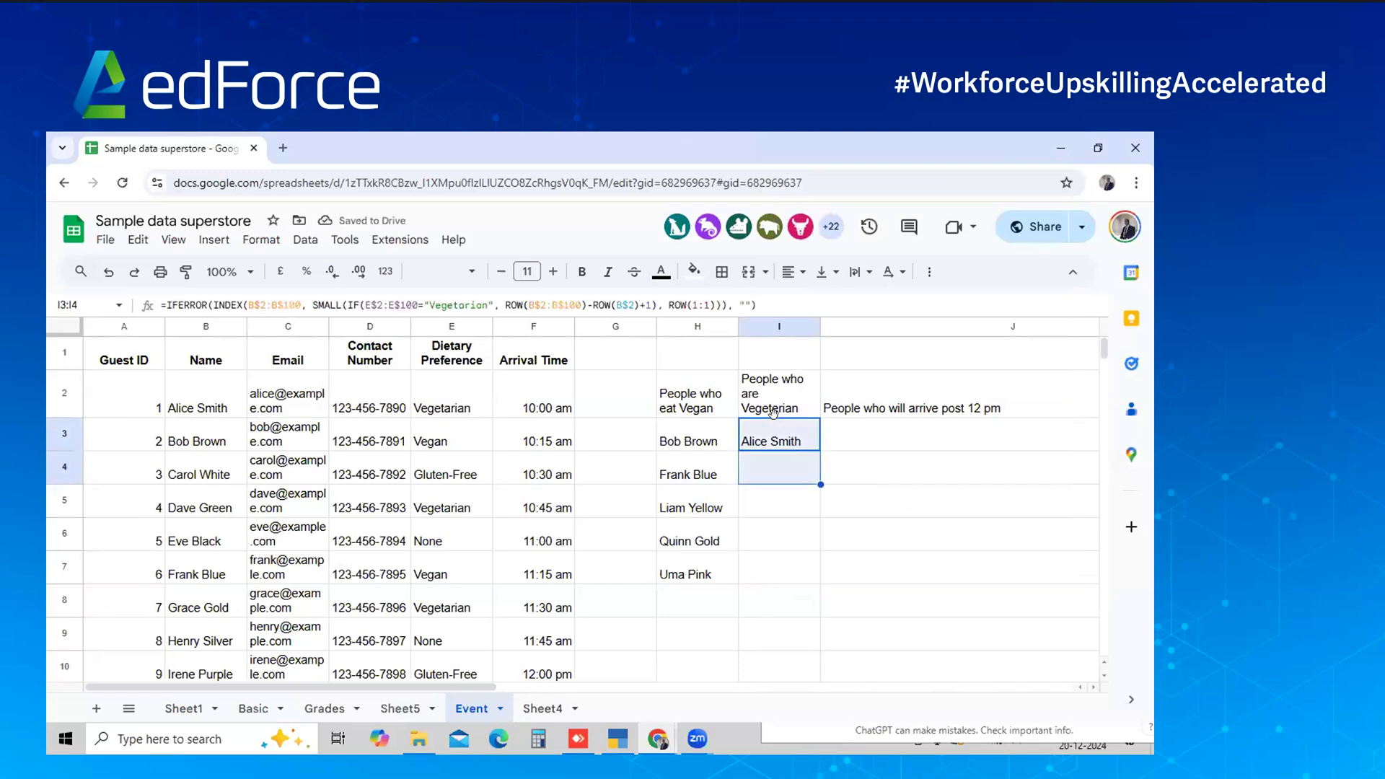
pyautogui.hotkey('ctrl', 'd')
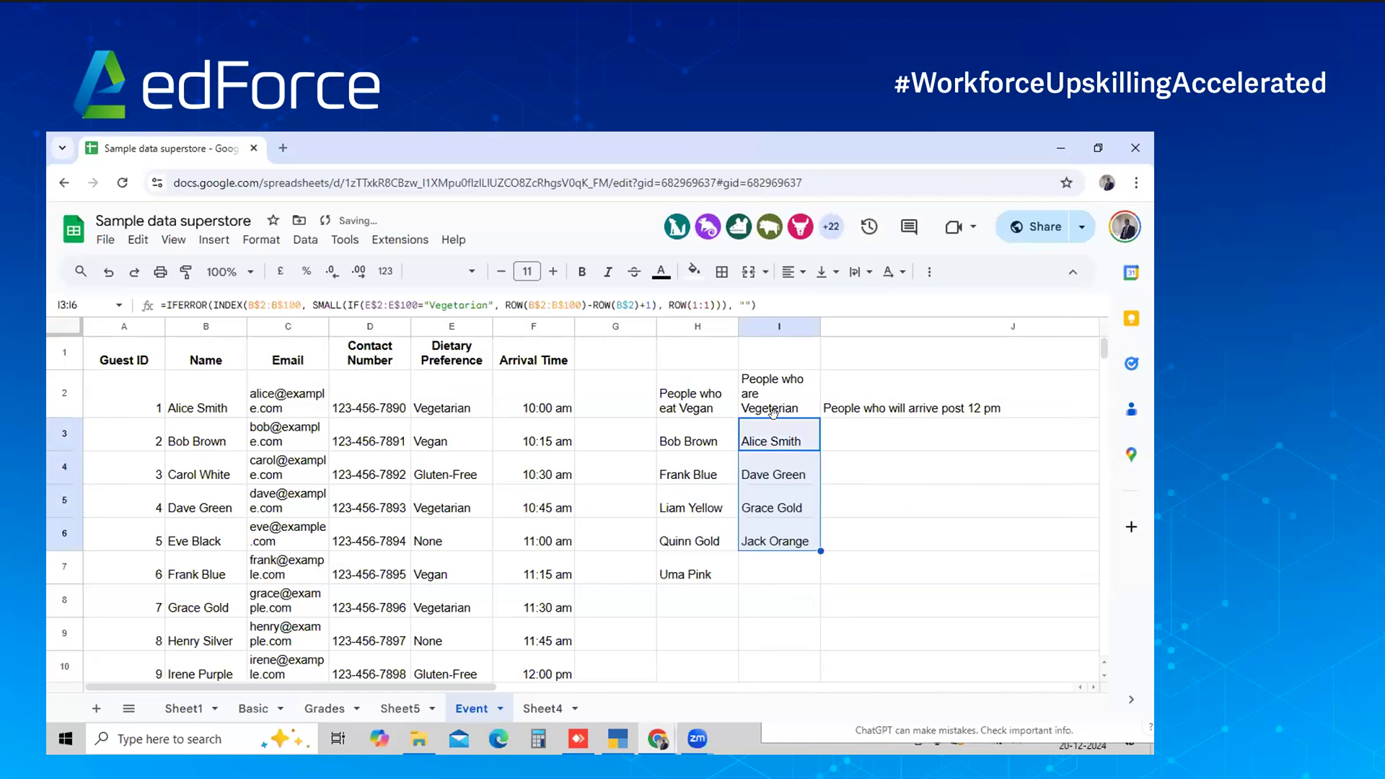
pyautogui.hotkey('shift', 'Down')
pyautogui.hotkey('shift', 'Down')
pyautogui.hotkey('shift', 'Down')
pyautogui.hotkey('shift', 'Down')
pyautogui.hotkey('shift', 'Down')
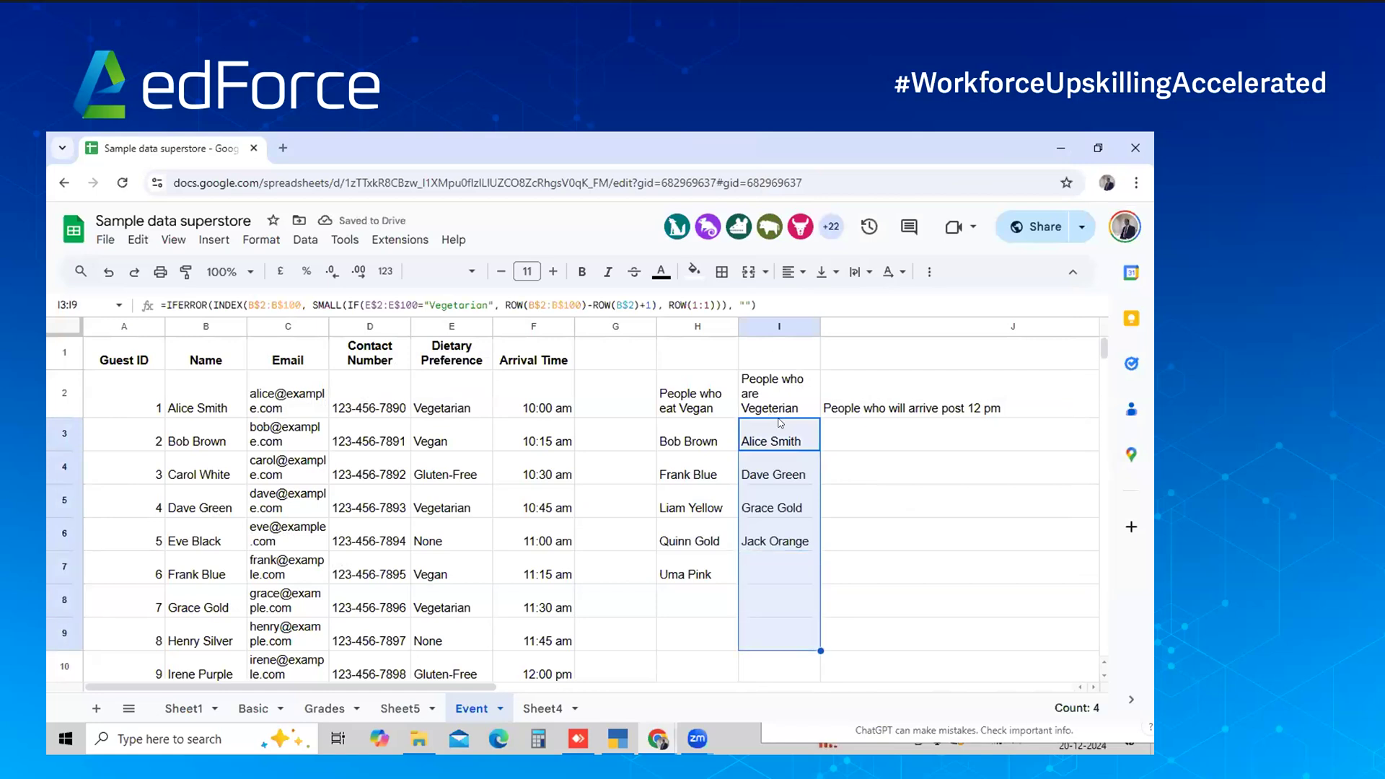
pyautogui.hotkey('ctrl', 'd')
pyautogui.scroll(-1, 780, 423)
pyautogui.hotkey('shift', 'Down')
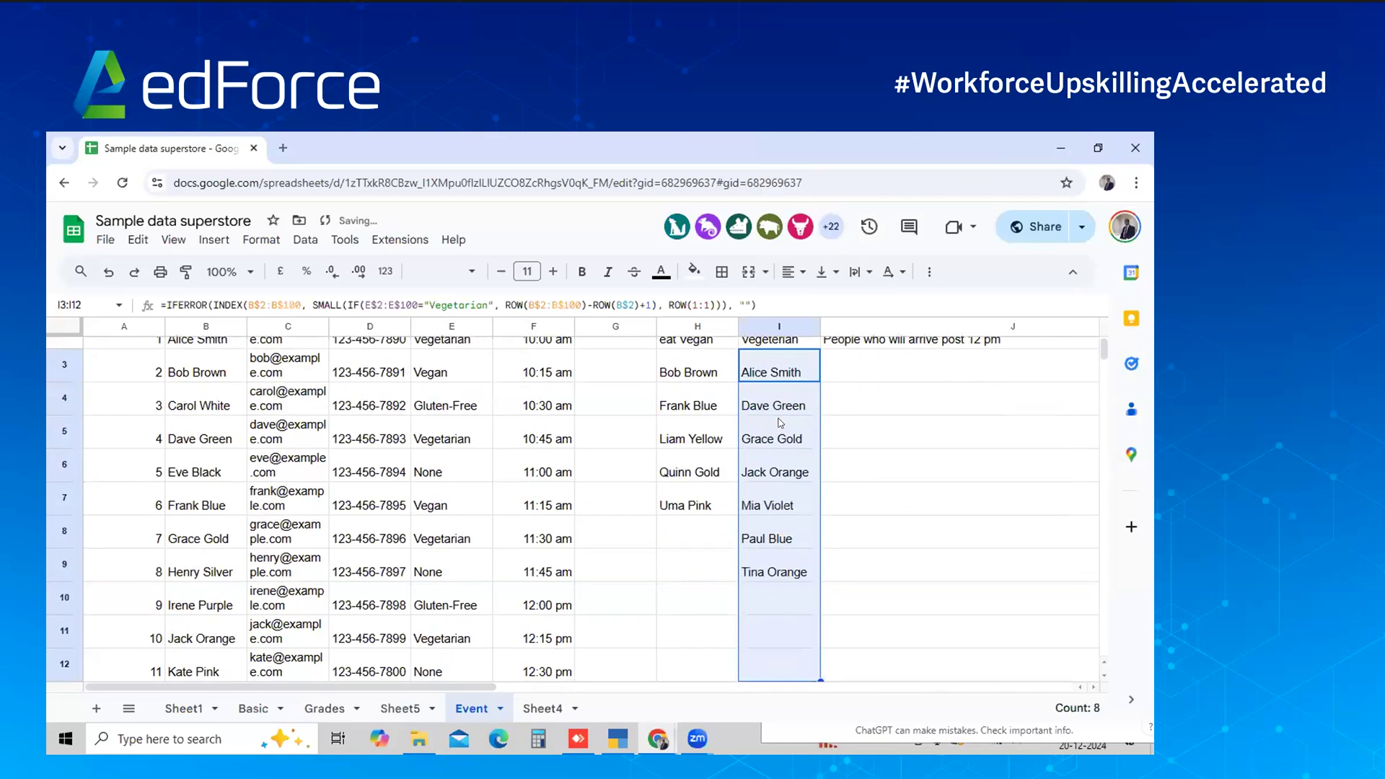
pyautogui.hotkey('ctrl', 'd')
pyautogui.scroll(2, 773, 413)
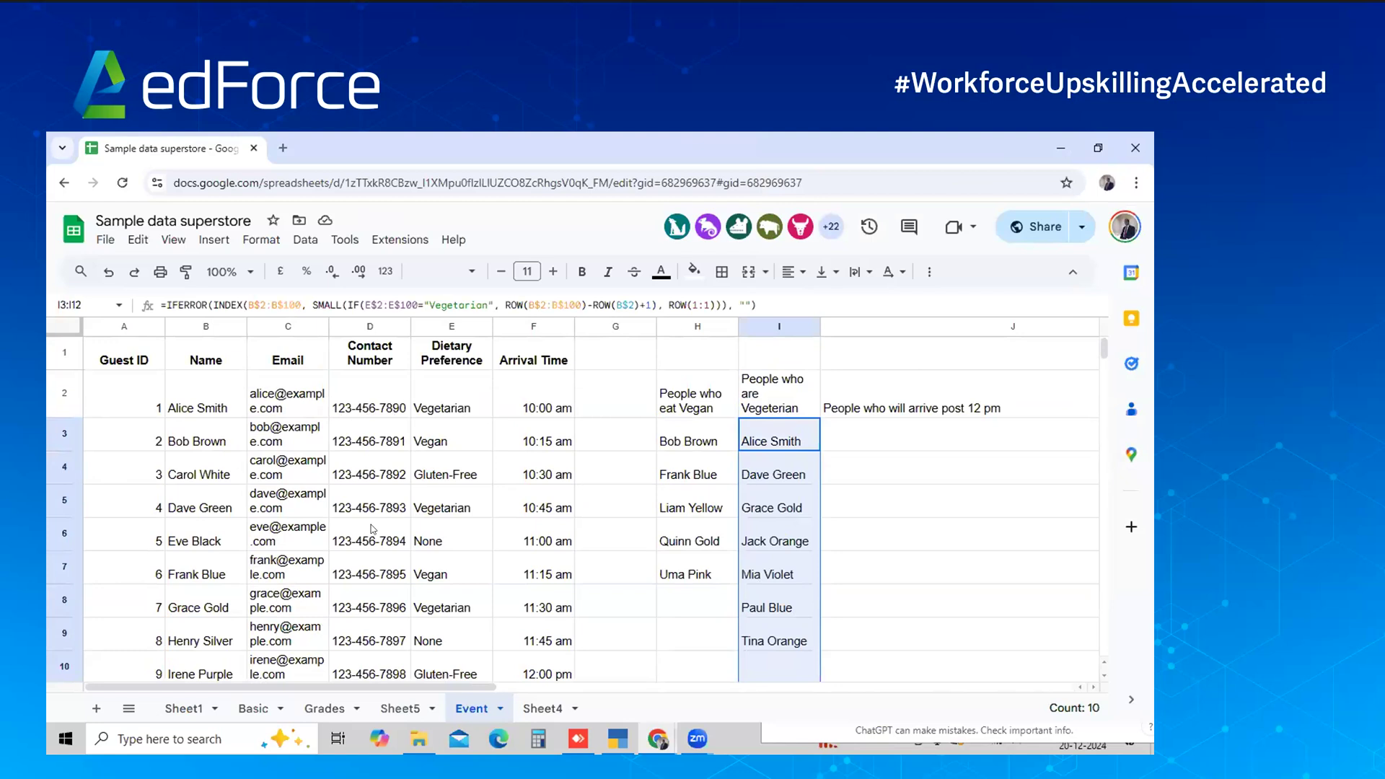
pyautogui.click(418, 613)
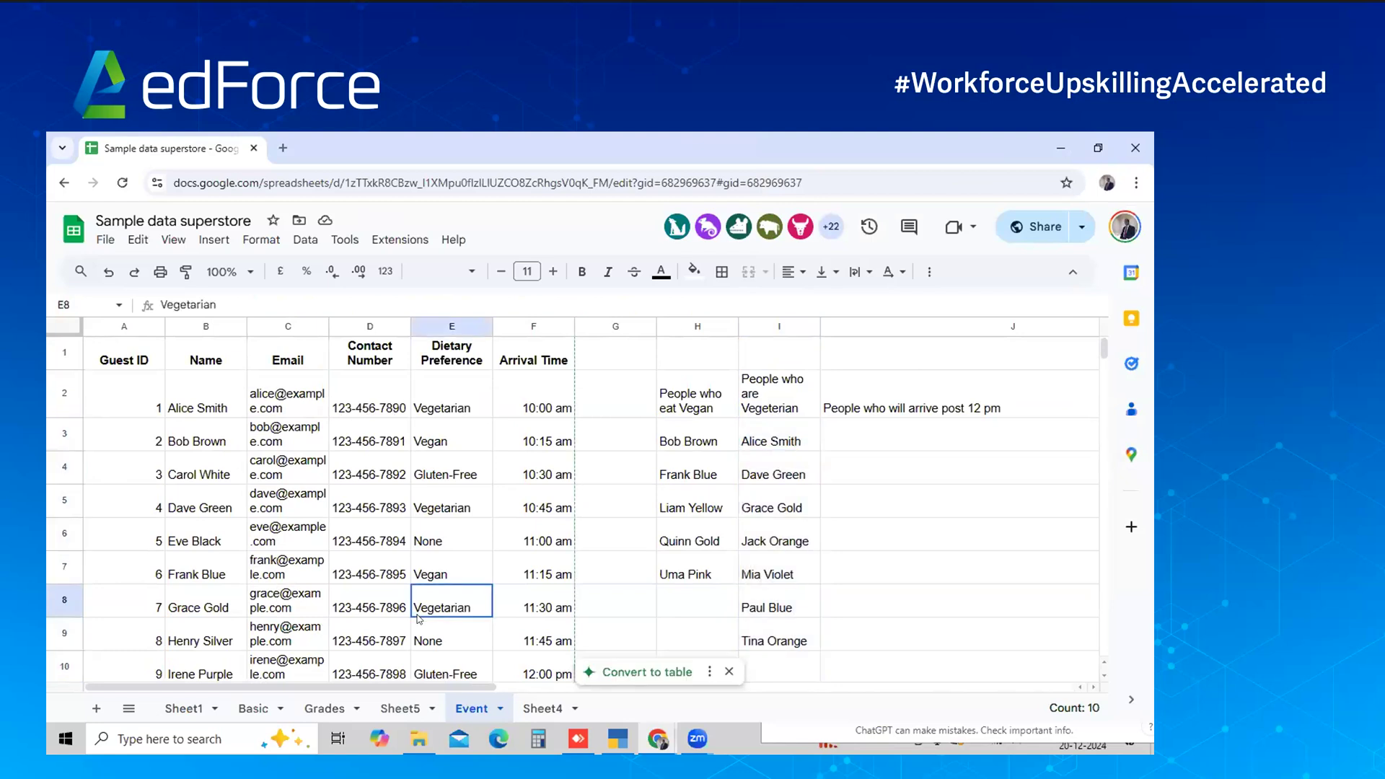
pyautogui.click(872, 465)
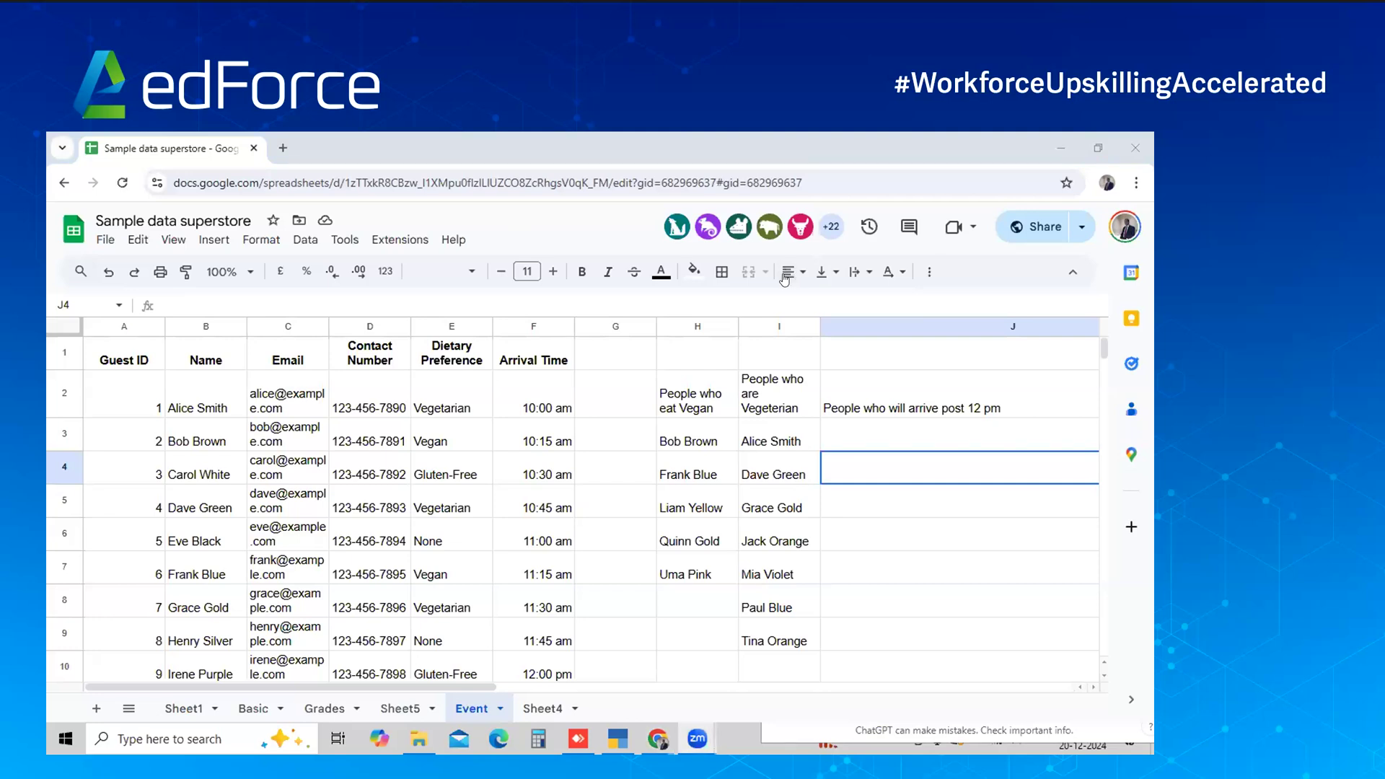
# Scroll the ChatGPT conversation back up to the original vegan-formula question
pyautogui.hotkey('alt', 'Tab')
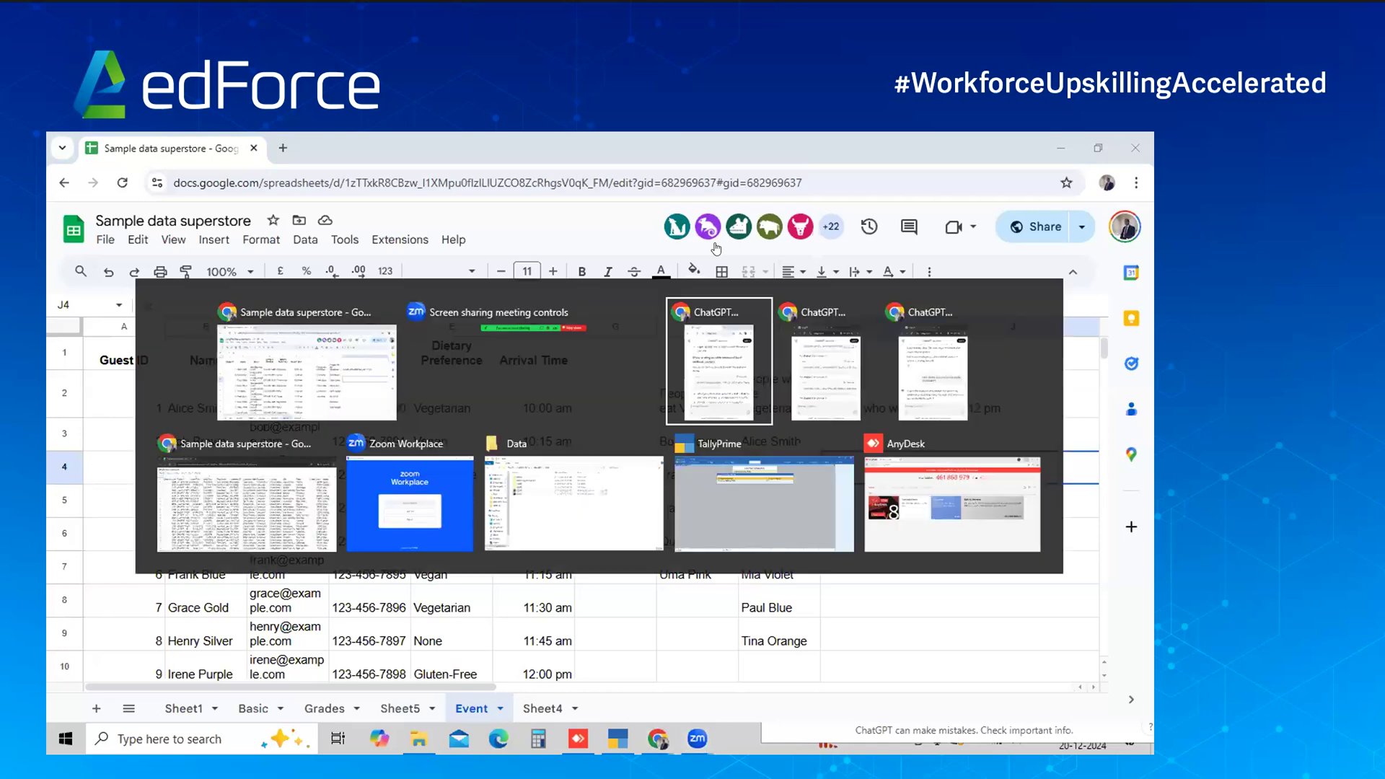
pyautogui.scroll(4, 999, 417)
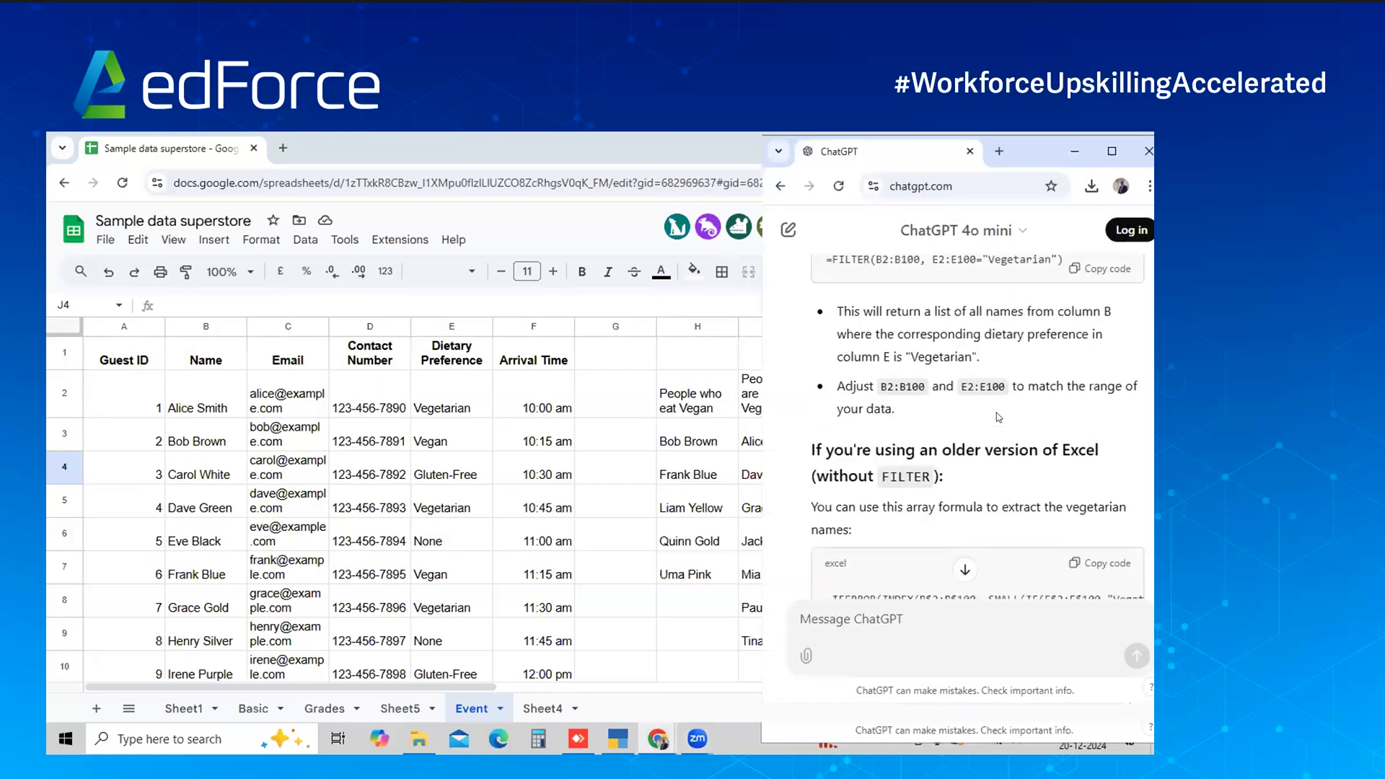
pyautogui.scroll(2, 999, 417)
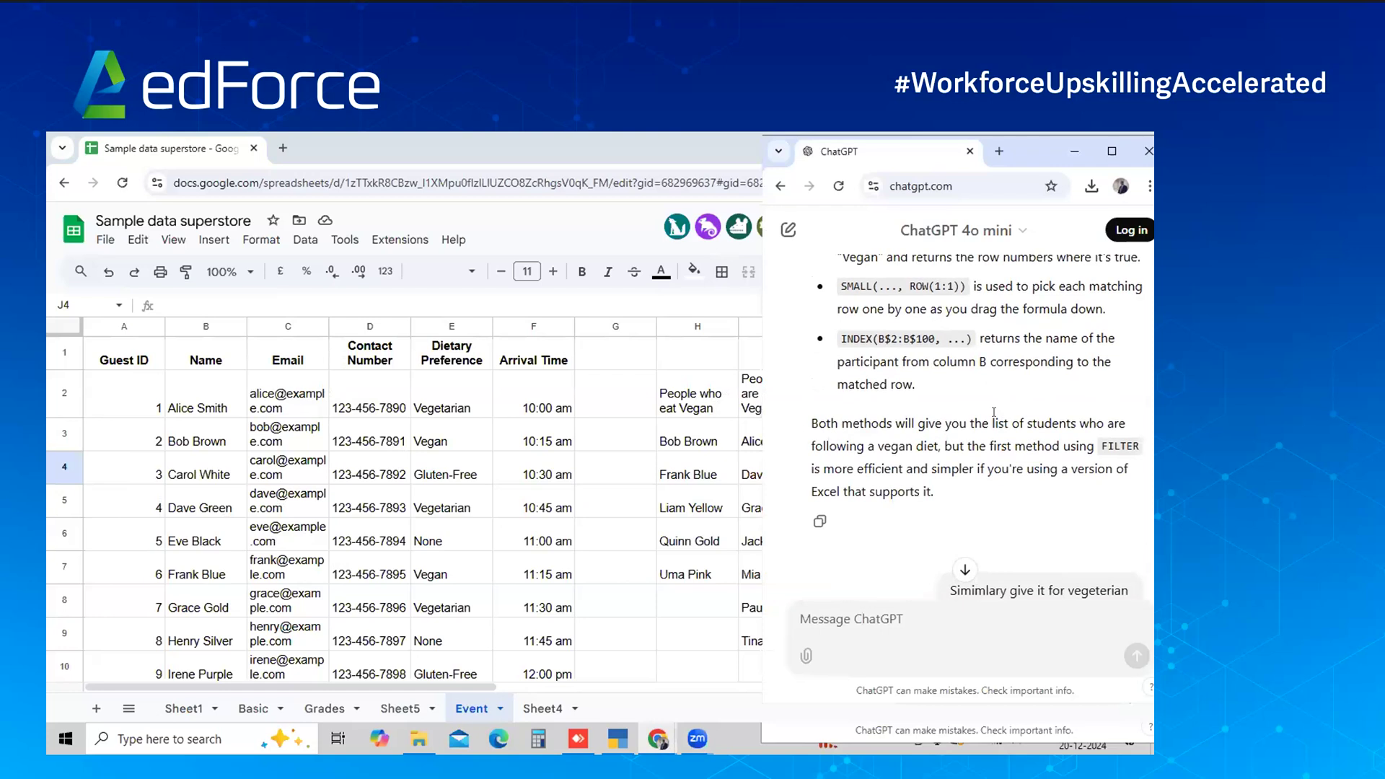
pyautogui.scroll(10, 994, 412)
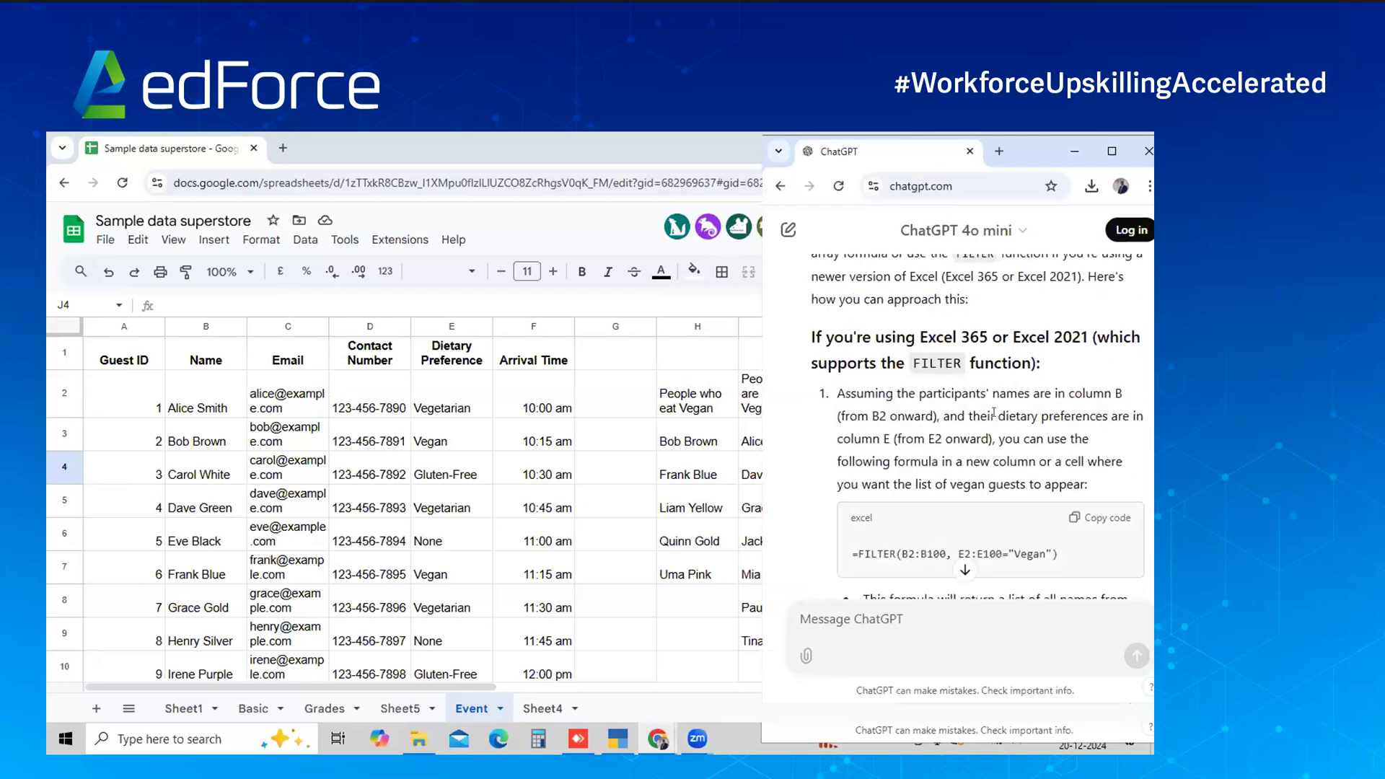
pyautogui.scroll(3, 995, 412)
pyautogui.doubleClick(997, 416)
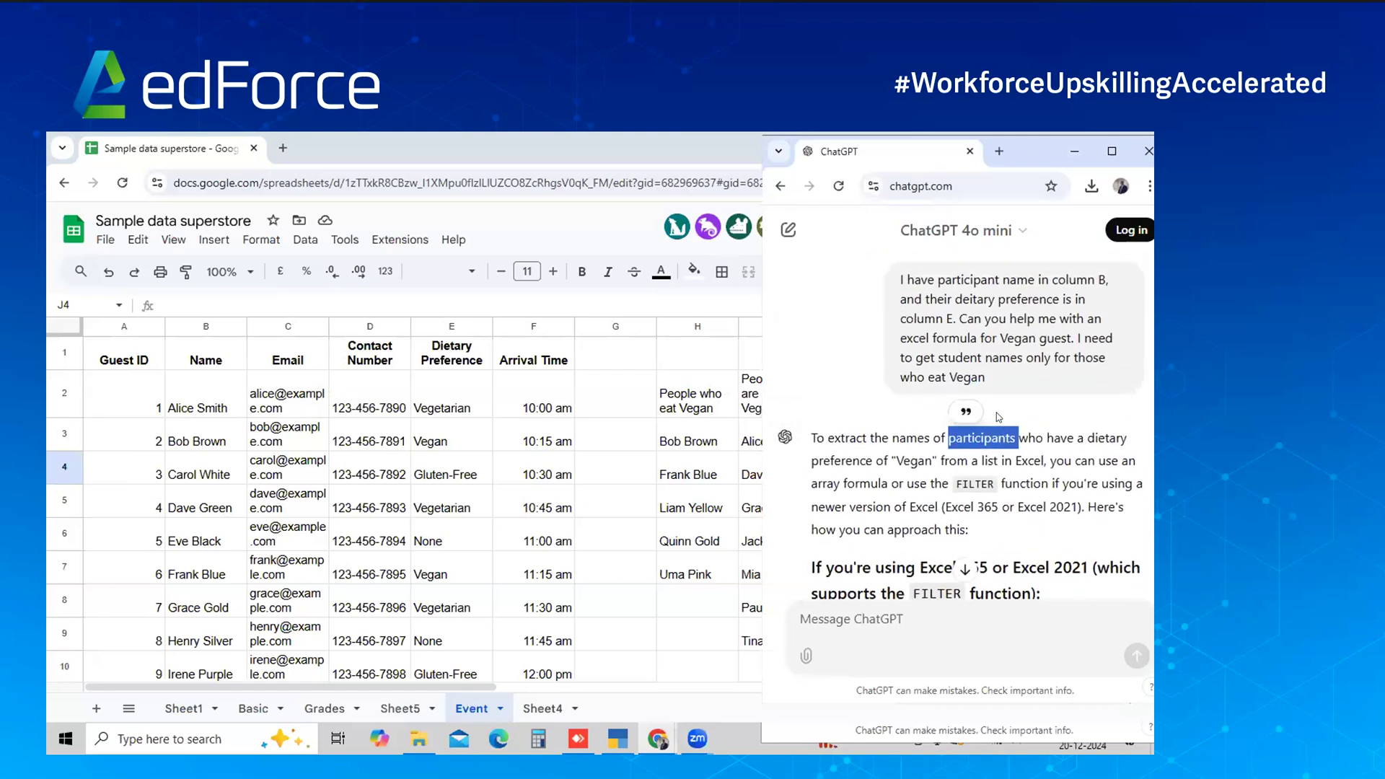
pyautogui.click(865, 358)
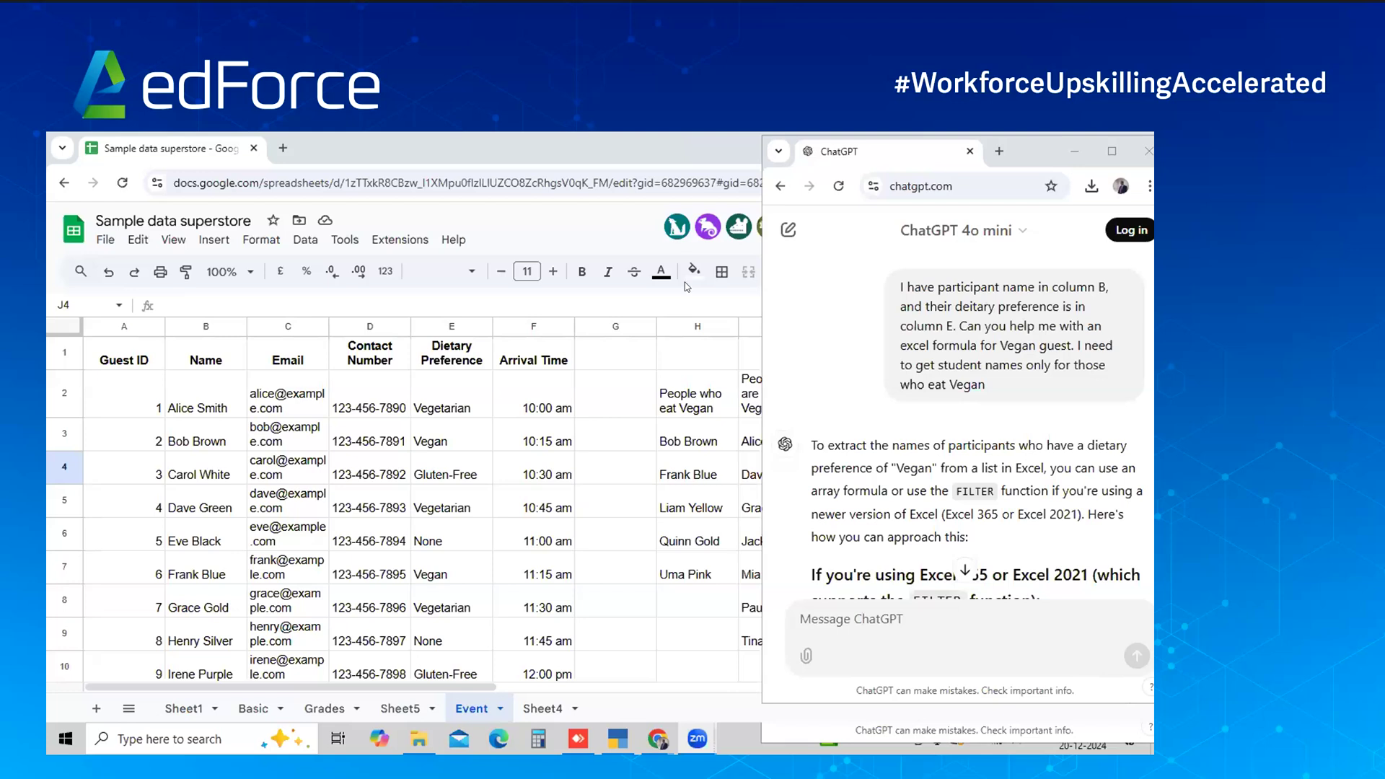
# Ask for the names of all guests arriving after 12 pm, with arrival times in column F
pyautogui.click(963, 569)
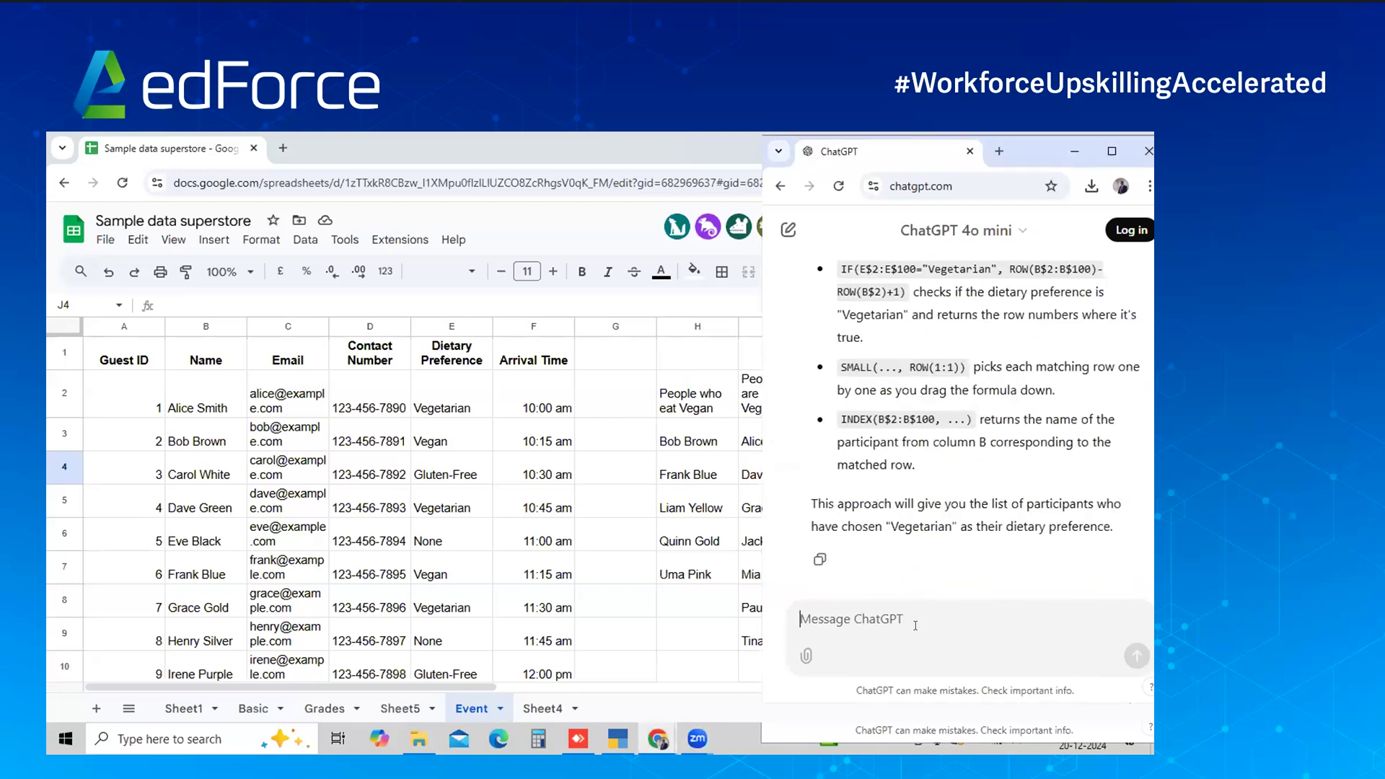
pyautogui.write('My ')
pyautogui.write('to,')
pyautogui.write('im')
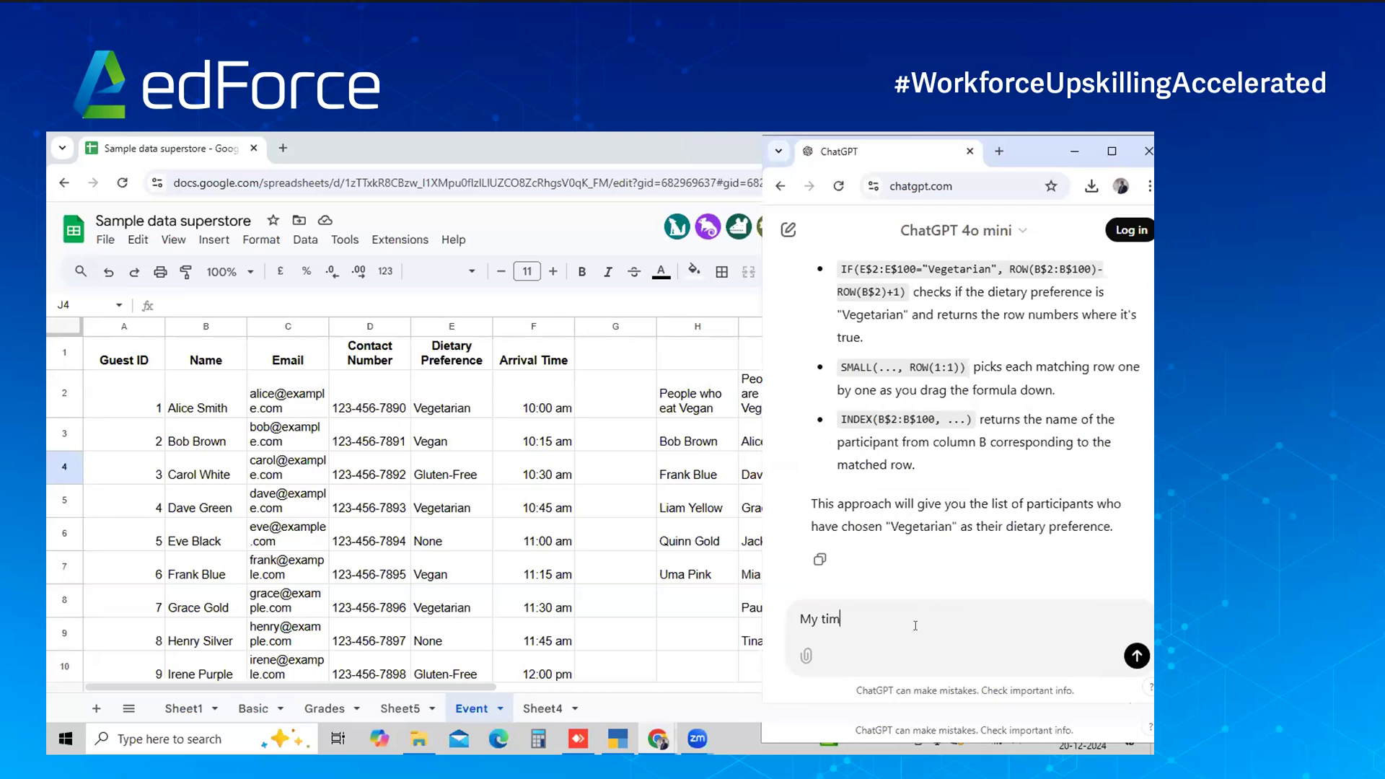
pyautogui.write('e of arrival of guest is in column F I w')
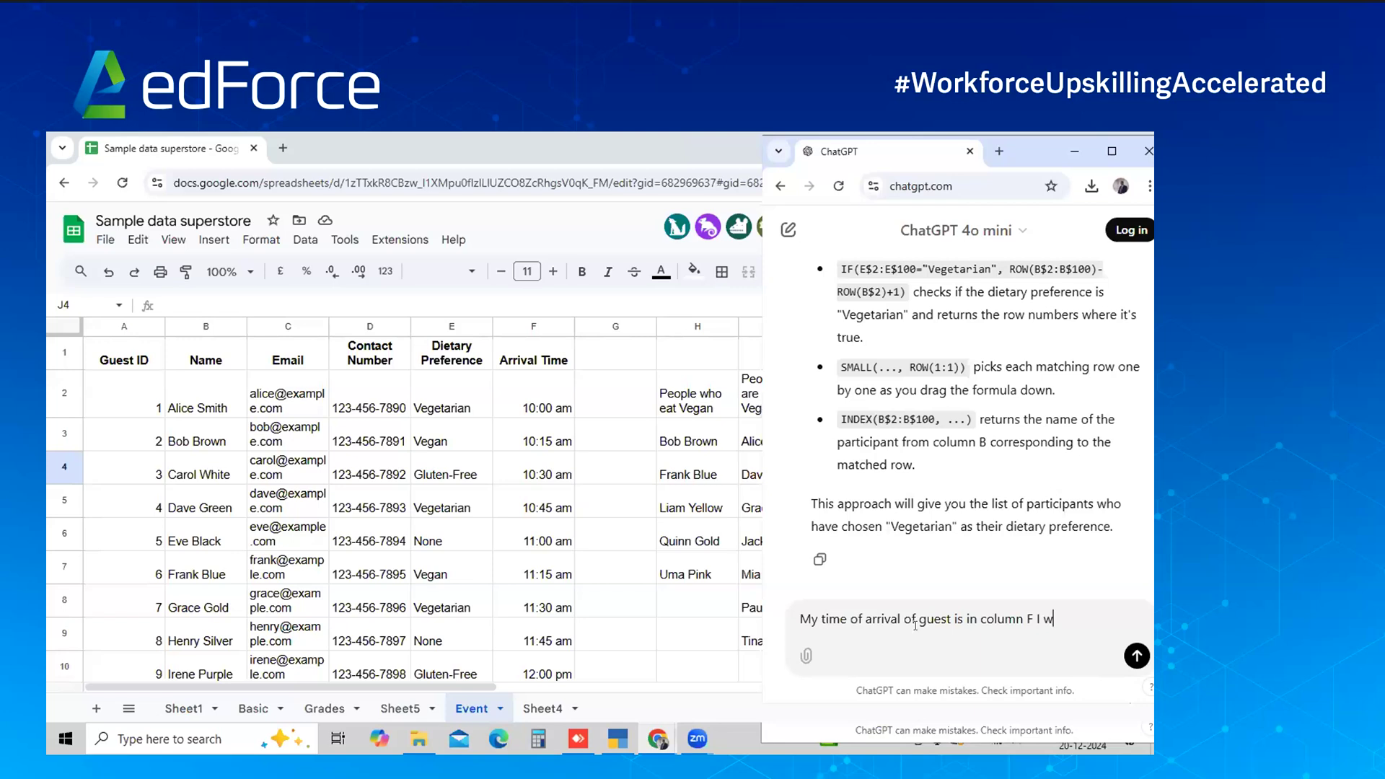
pyautogui.press('BackSpace')
pyautogui.press('BackSpace')
pyautogui.write('. I would lie')
pyautogui.press('BackSpace')
pyautogui.write('ke to get name')
pyautogui.write('s of all guest com')
pyautogui.write('ing after ')
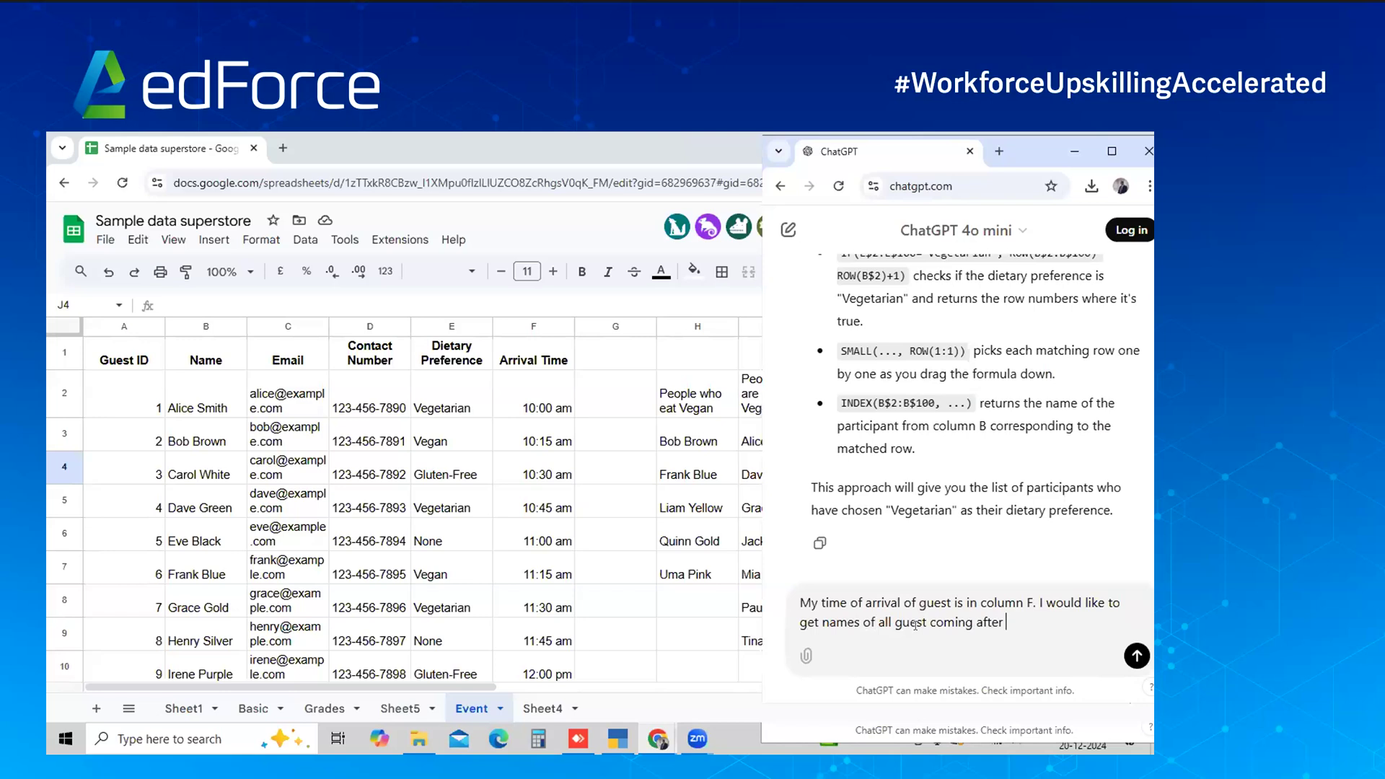
pyautogui.write('12 pm')
pyautogui.hotkey('shift', 'Return')
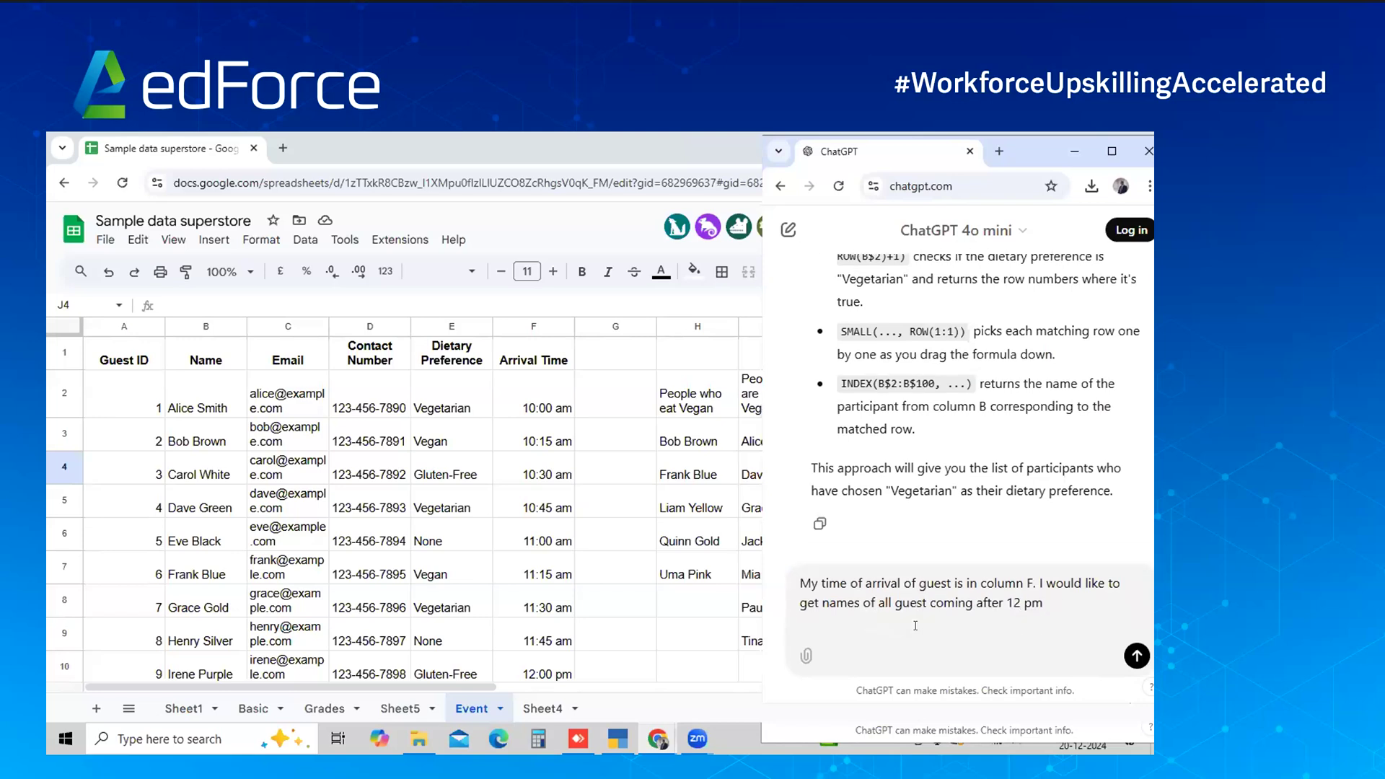
pyautogui.click(1138, 657)
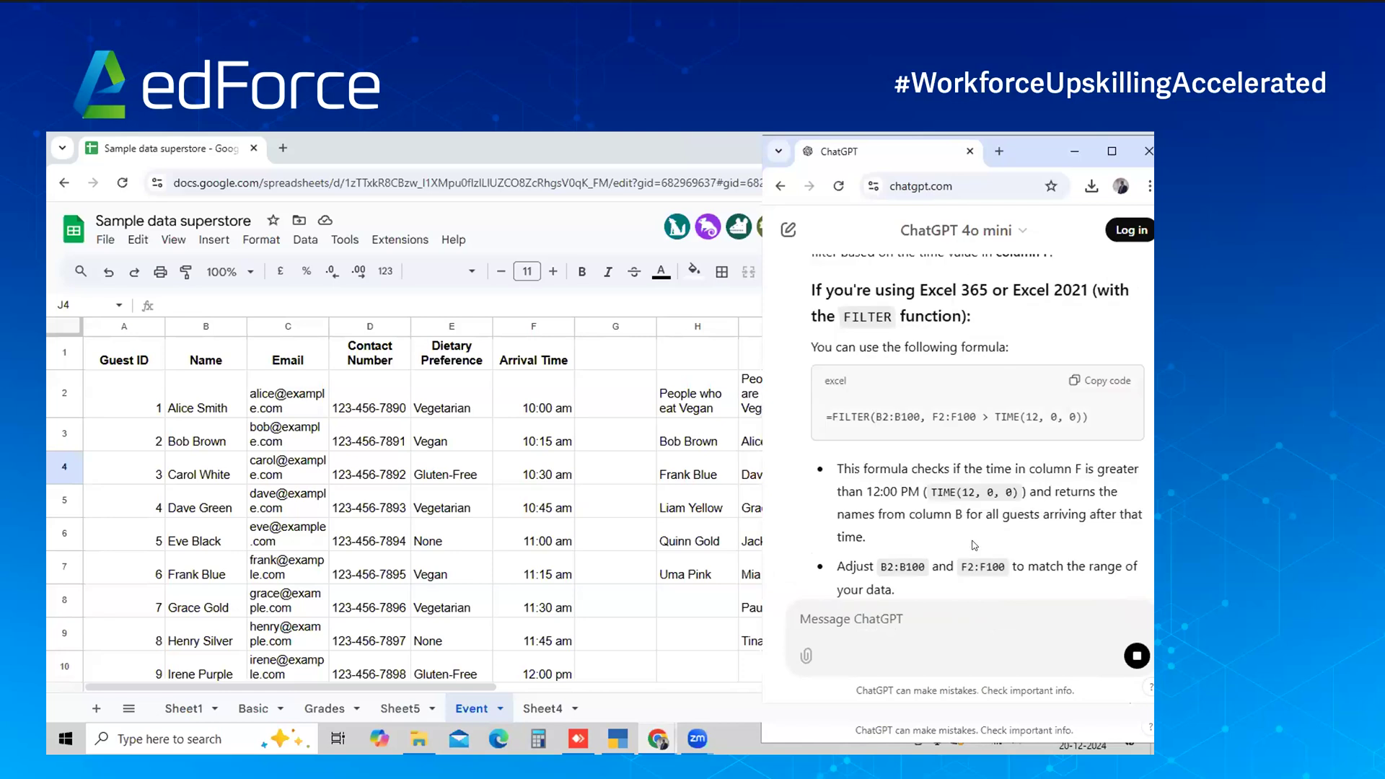
pyautogui.scroll(2, 1024, 484)
# Paste the =FILTER(B2:B100, F2:F100 > TIME(12, 0, 0)) formula into J3
pyautogui.click(1075, 424)
pyautogui.click(713, 443)
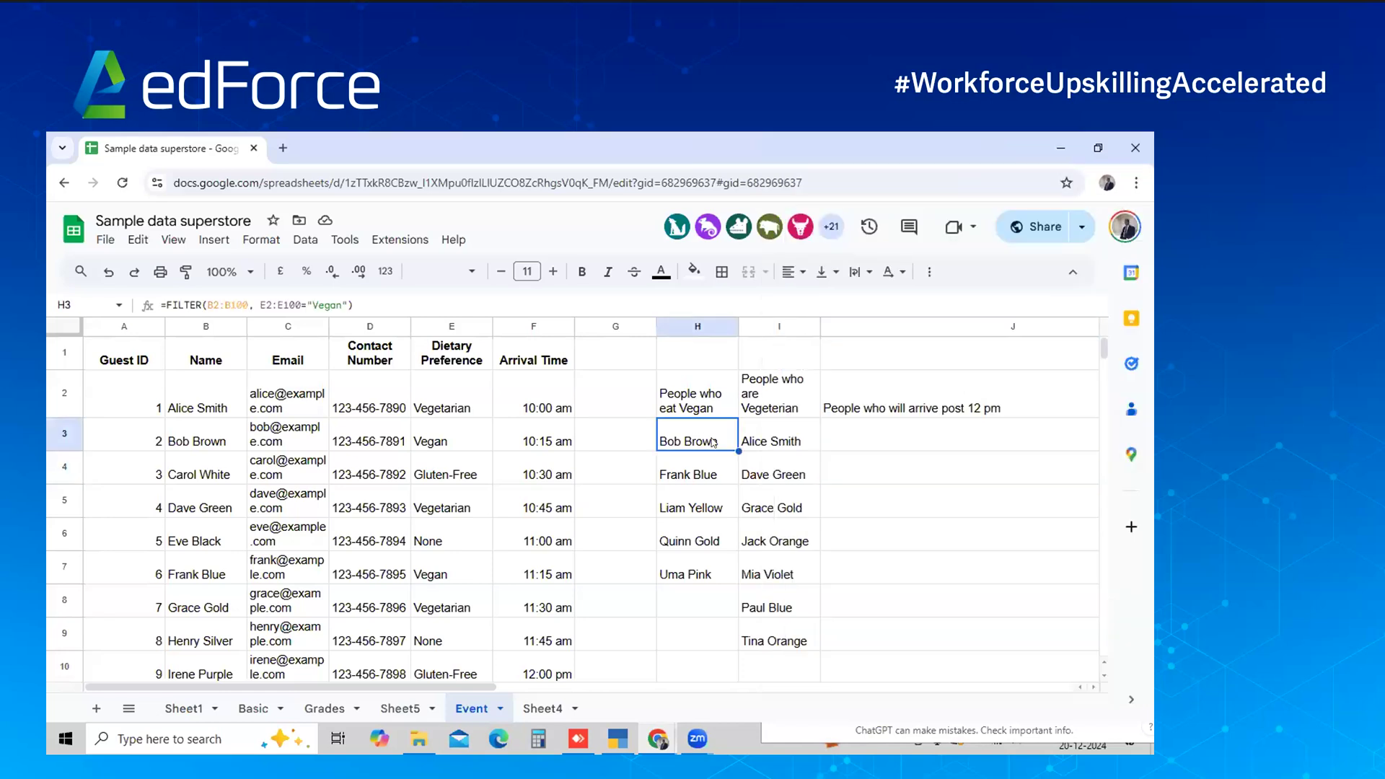
pyautogui.press('Right')
pyautogui.press('Right')
pyautogui.hotkey('ctrl', 'v')
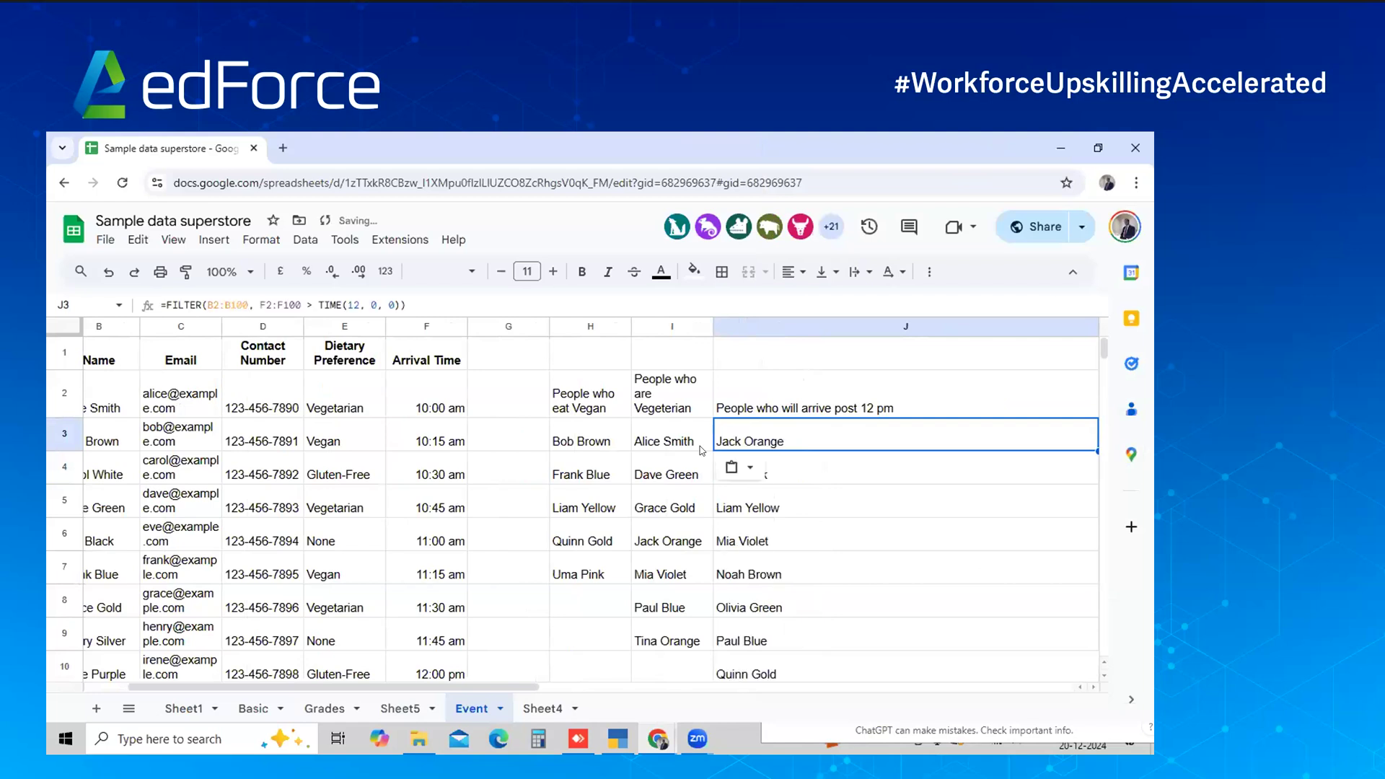
# Check arrival times and names against column J's results, Jack Orange through Uma Pink
pyautogui.click(437, 490)
pyautogui.press('Down')
pyautogui.press('Down')
pyautogui.press('Down')
pyautogui.press('Down')
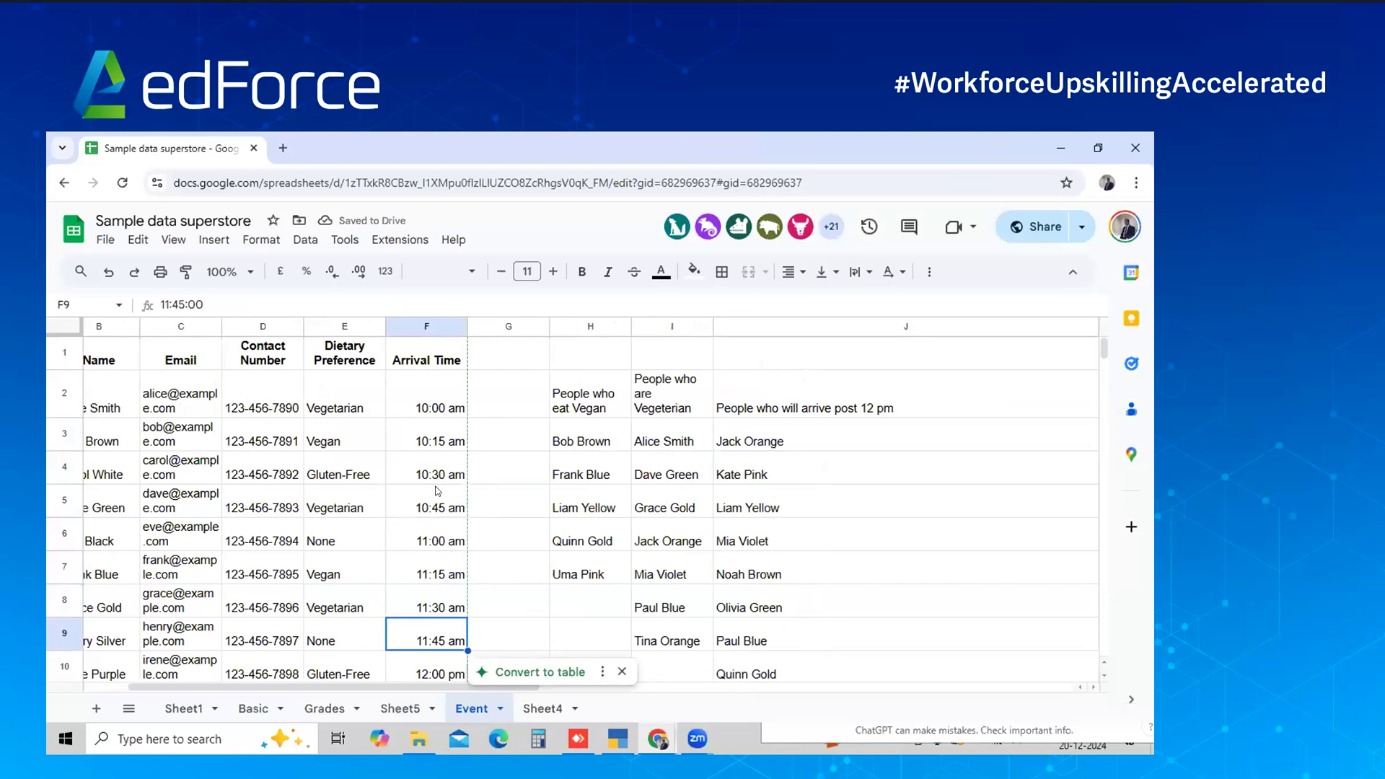
pyautogui.press('Down')
pyautogui.press('Down')
pyautogui.press('Left')
pyautogui.press('Left')
pyautogui.press('Left')
pyautogui.press('Left')
pyautogui.press('Left')
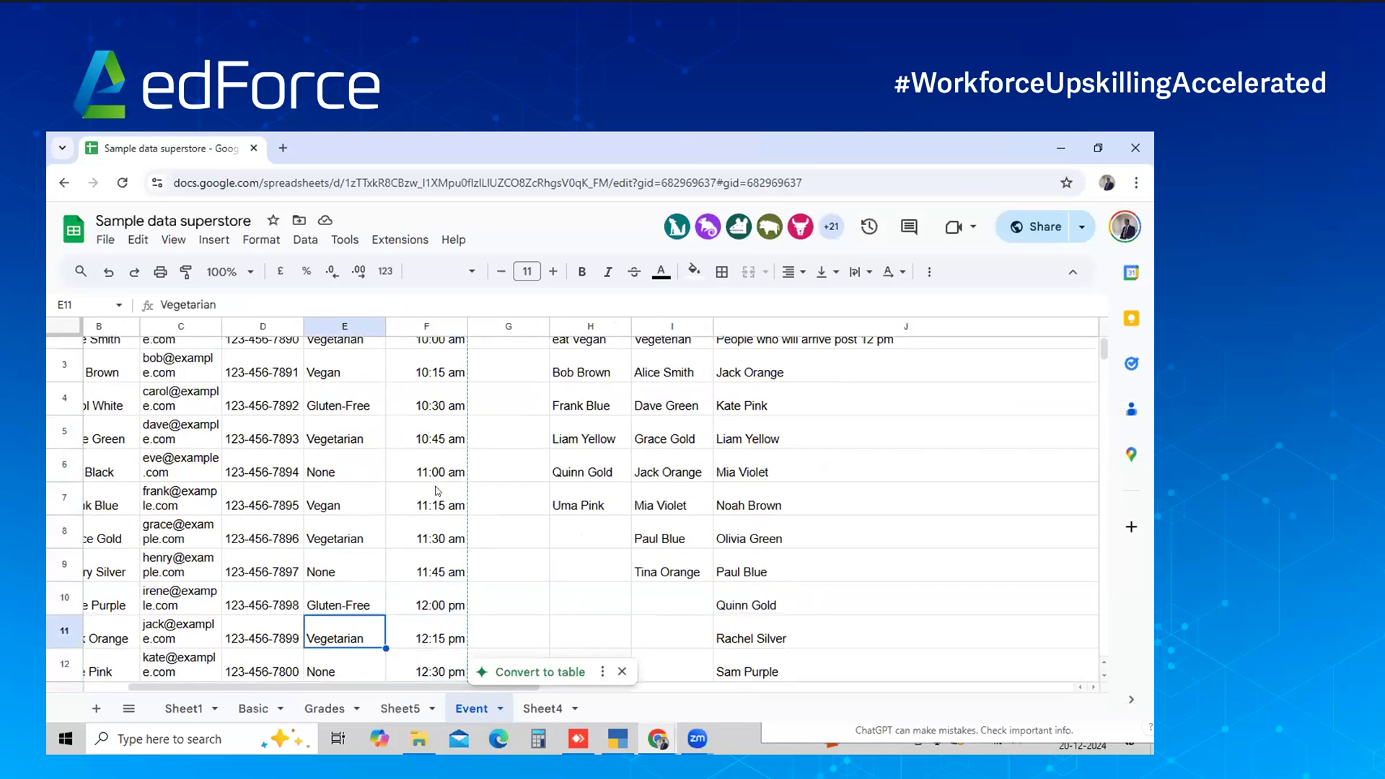
pyautogui.press('Right')
pyautogui.press('Down')
pyautogui.press('Down')
pyautogui.press('Down')
pyautogui.press('Down')
pyautogui.press('Down')
pyautogui.press('Down')
pyautogui.press('Down')
pyautogui.press('Down')
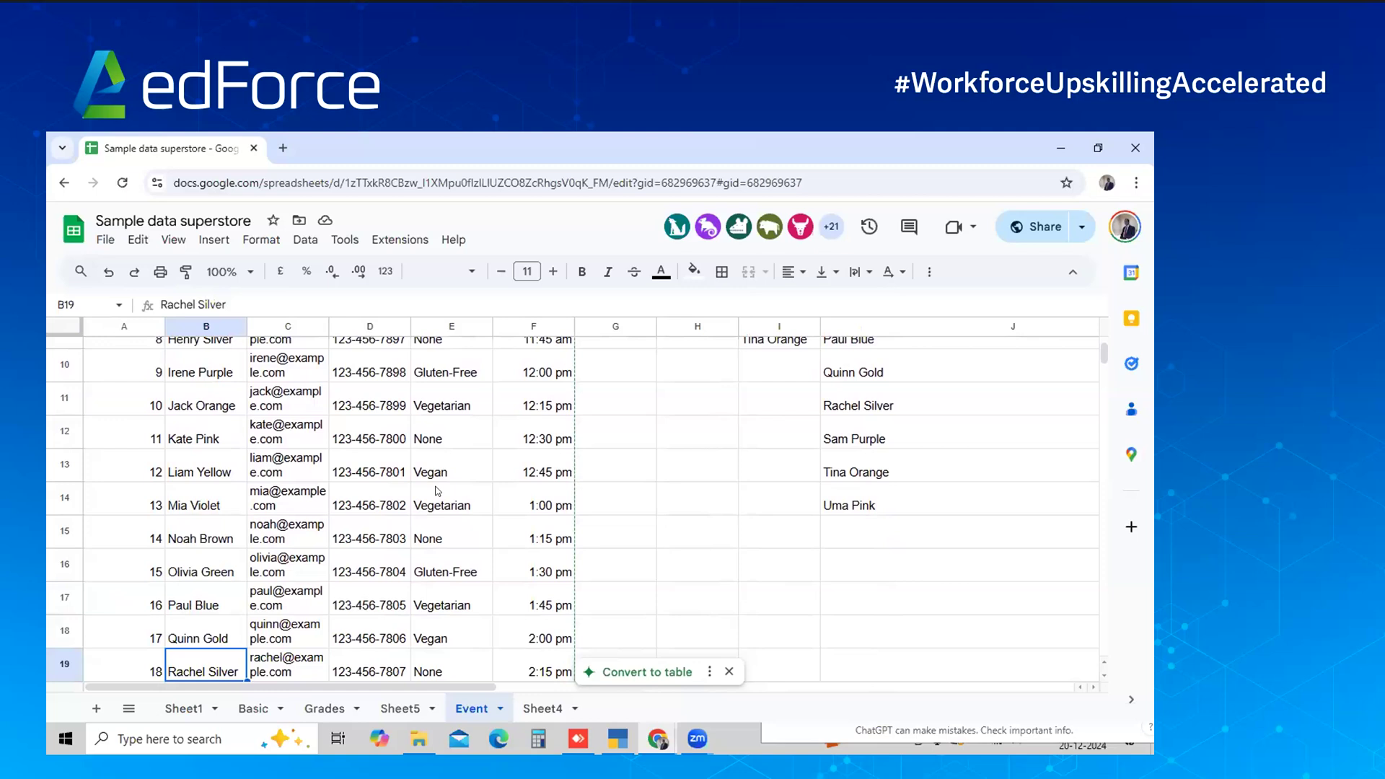
pyautogui.press('Down')
pyautogui.press('Down')
pyautogui.press('Down')
pyautogui.press('Down')
pyautogui.press('Down')
pyautogui.press('Down')
pyautogui.press('Right')
pyautogui.press('Right')
pyautogui.press('Right')
pyautogui.press('Right')
pyautogui.press('Right')
pyautogui.press('Right')
pyautogui.press('Right')
pyautogui.press('Right')
pyautogui.press('Up')
pyautogui.press('Up')
pyautogui.press('Up')
pyautogui.press('Up')
pyautogui.press('Up')
pyautogui.press('Up')
pyautogui.press('Up')
pyautogui.press('Up')
pyautogui.press('Up')
pyautogui.press('Up')
pyautogui.press('Up')
pyautogui.press('Up')
pyautogui.press('Up')
pyautogui.press('Up')
pyautogui.press('Up')
pyautogui.press('Up')
pyautogui.press('Up')
pyautogui.press('Up')
pyautogui.press('Up')
pyautogui.press('Up')
pyautogui.press('Down')
pyautogui.press('Down')
pyautogui.press('Down')
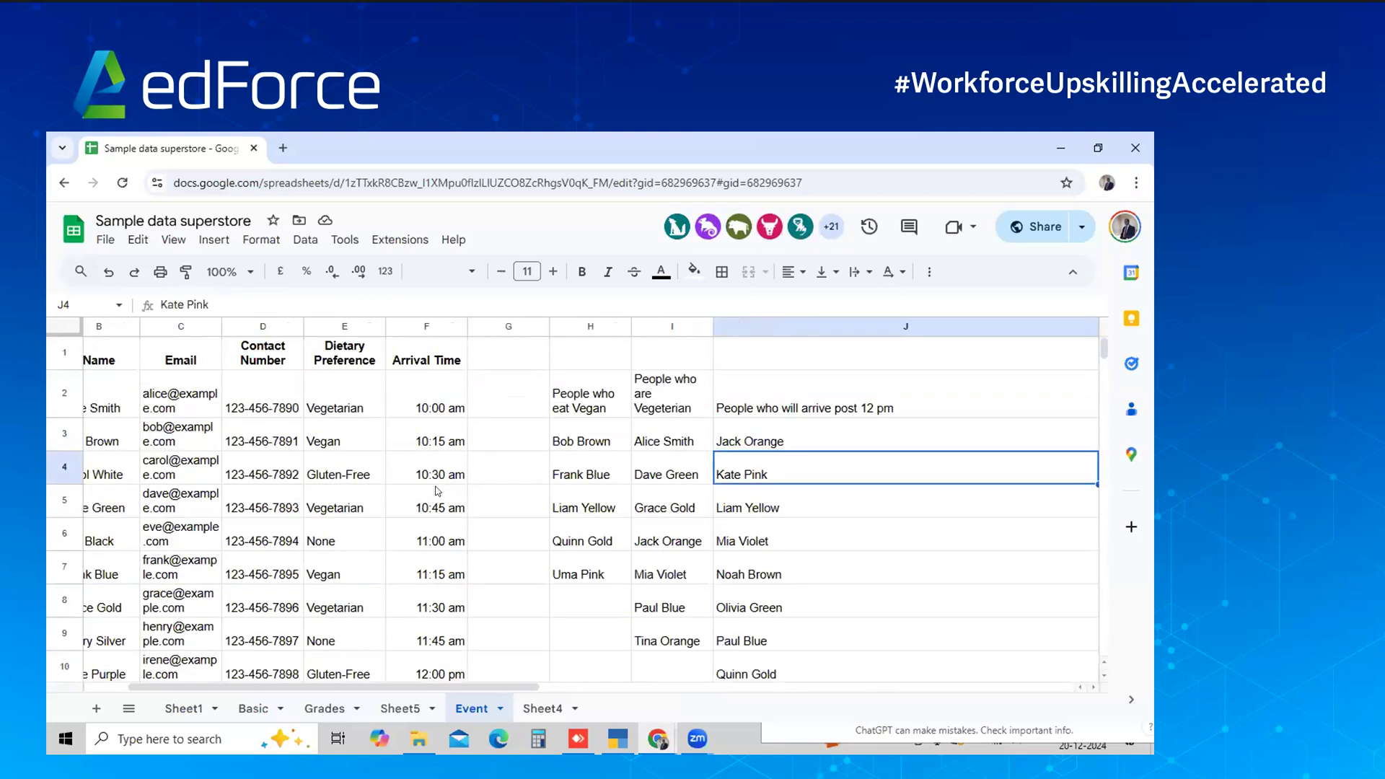
pyautogui.press('Up')
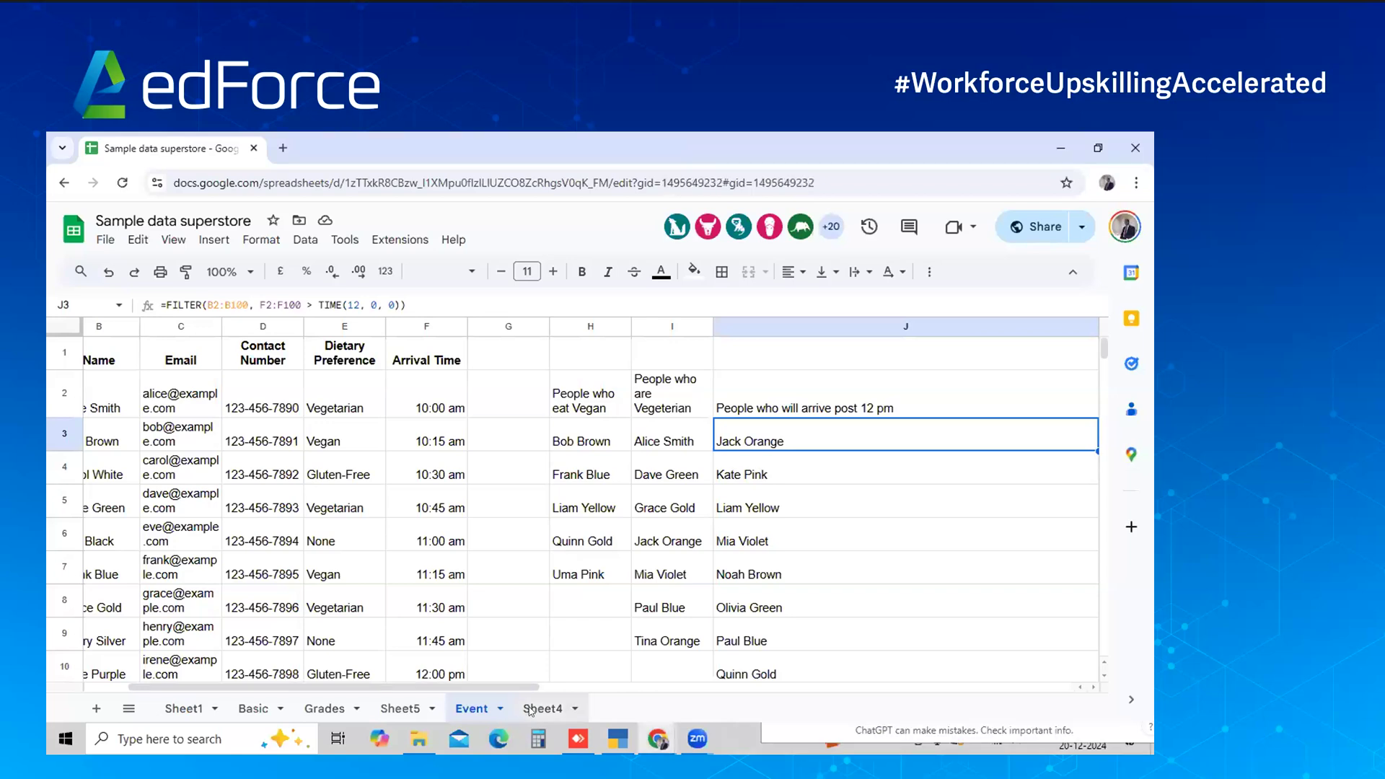
pyautogui.click(543, 708)
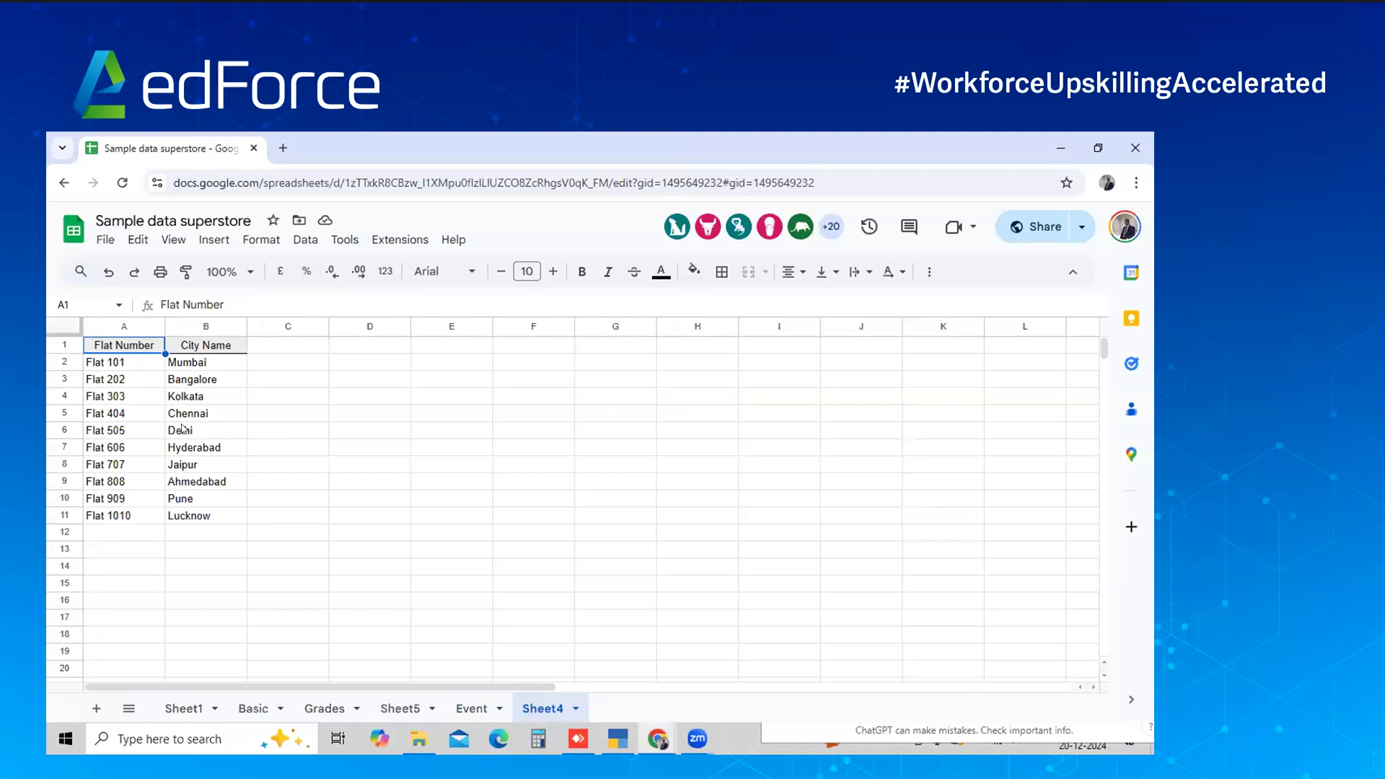
pyautogui.click(390, 709)
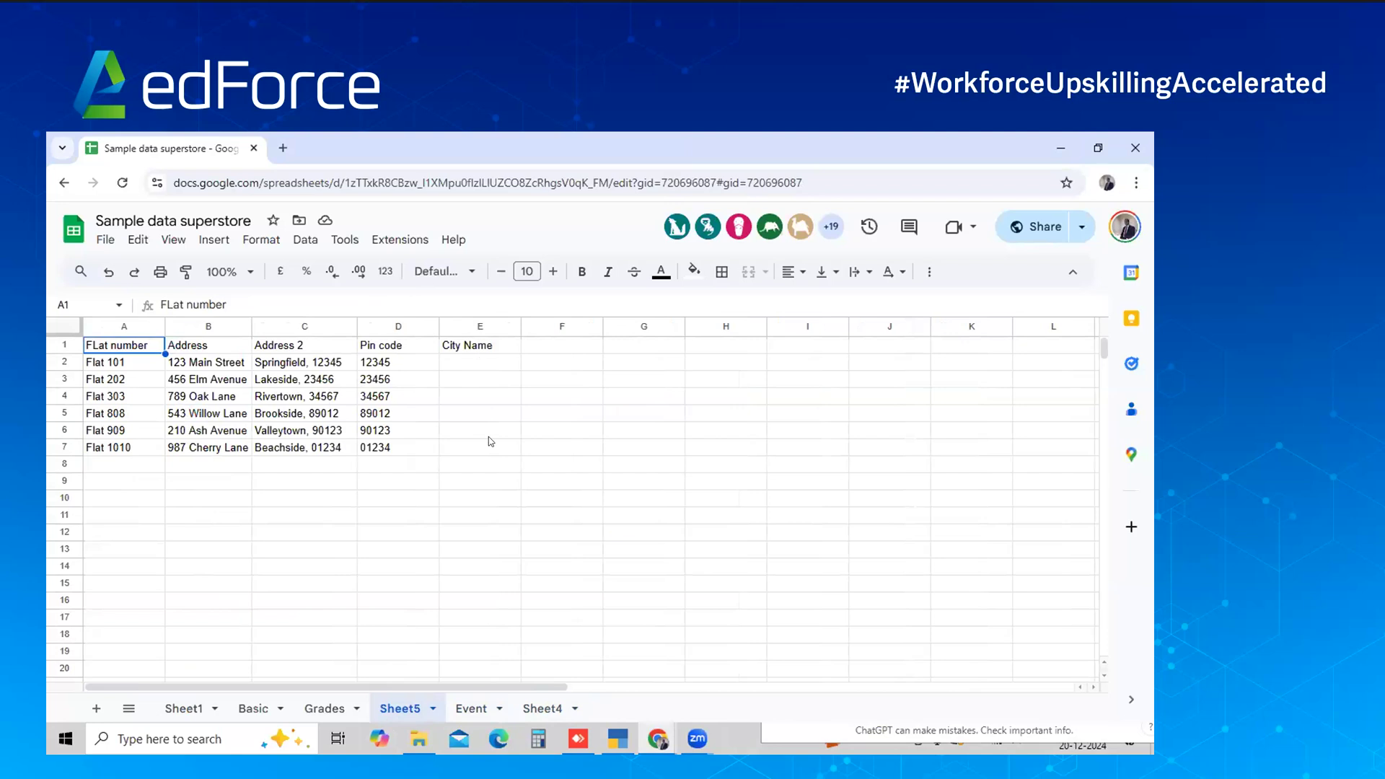
pyautogui.click(543, 709)
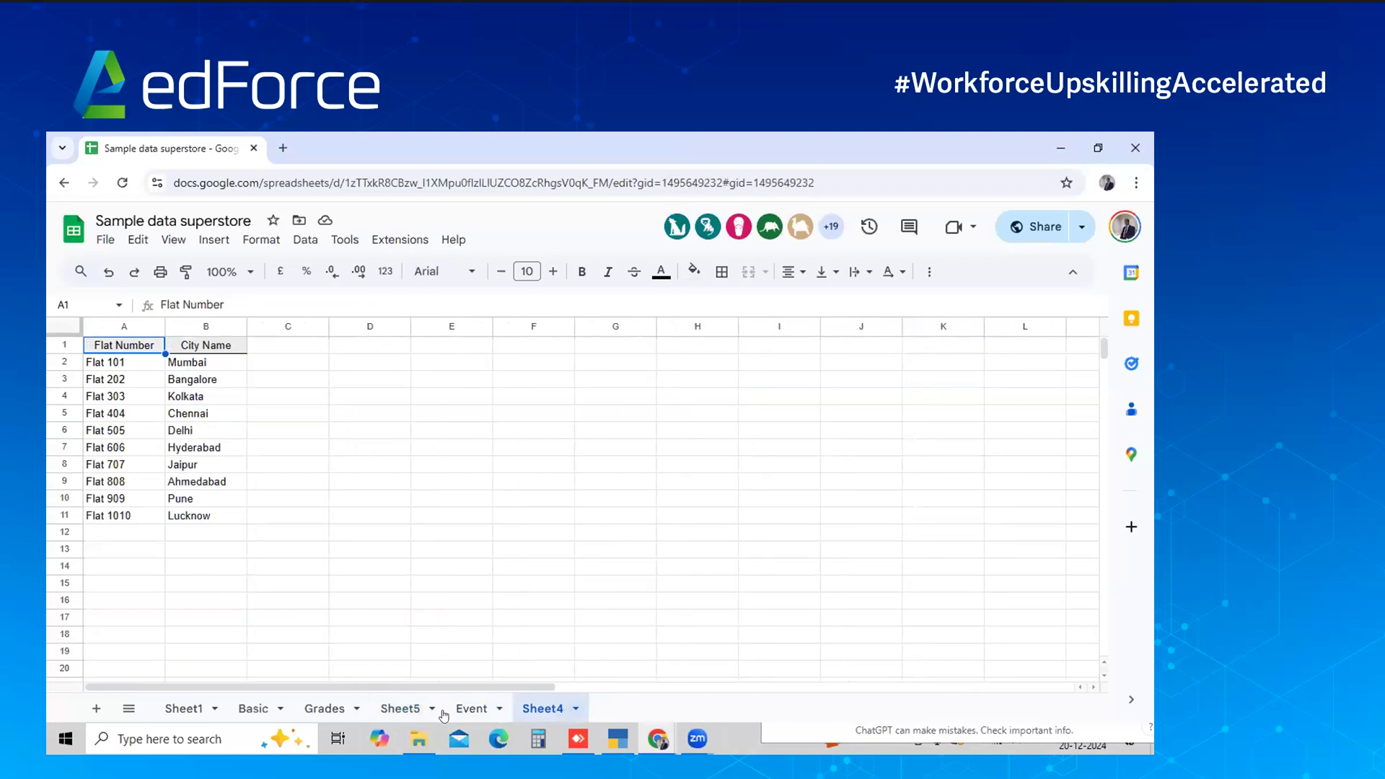
pyautogui.click(413, 711)
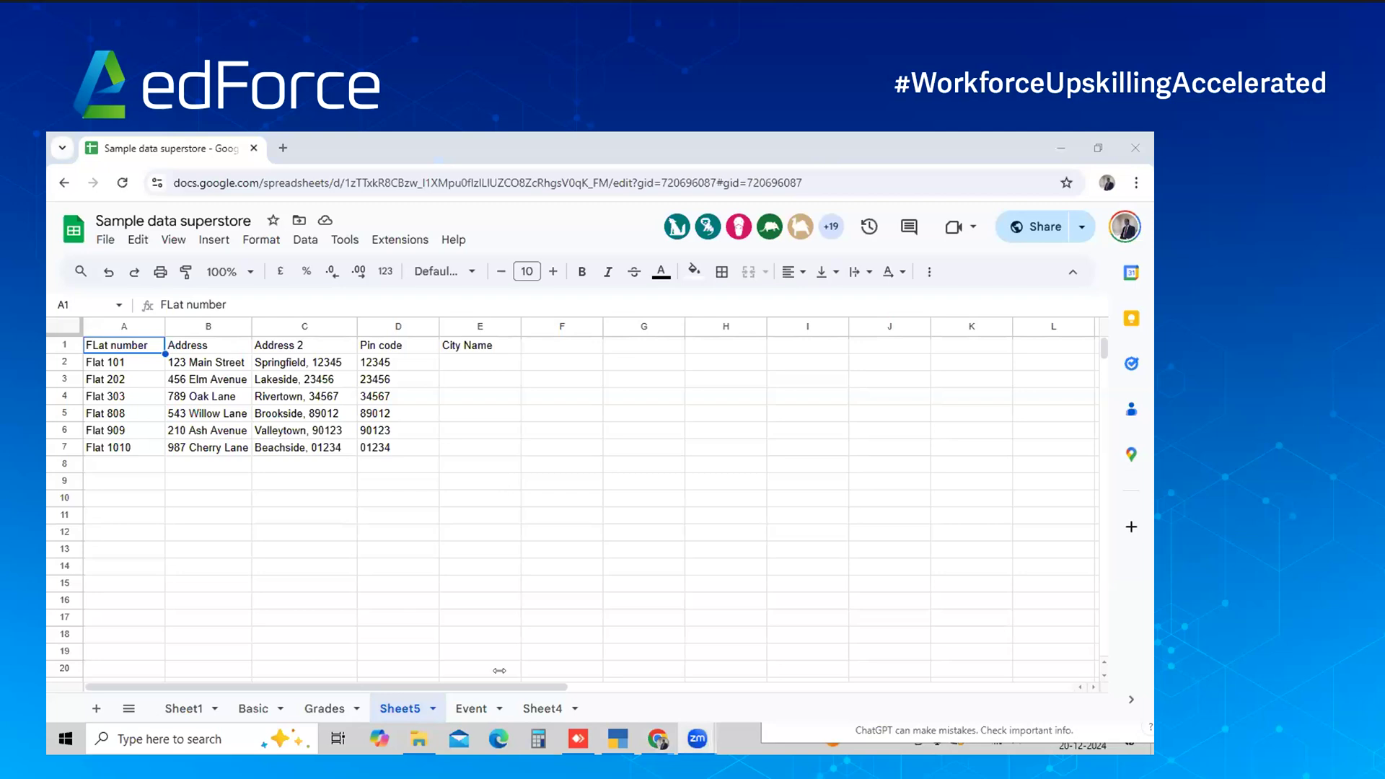
pyautogui.click(526, 712)
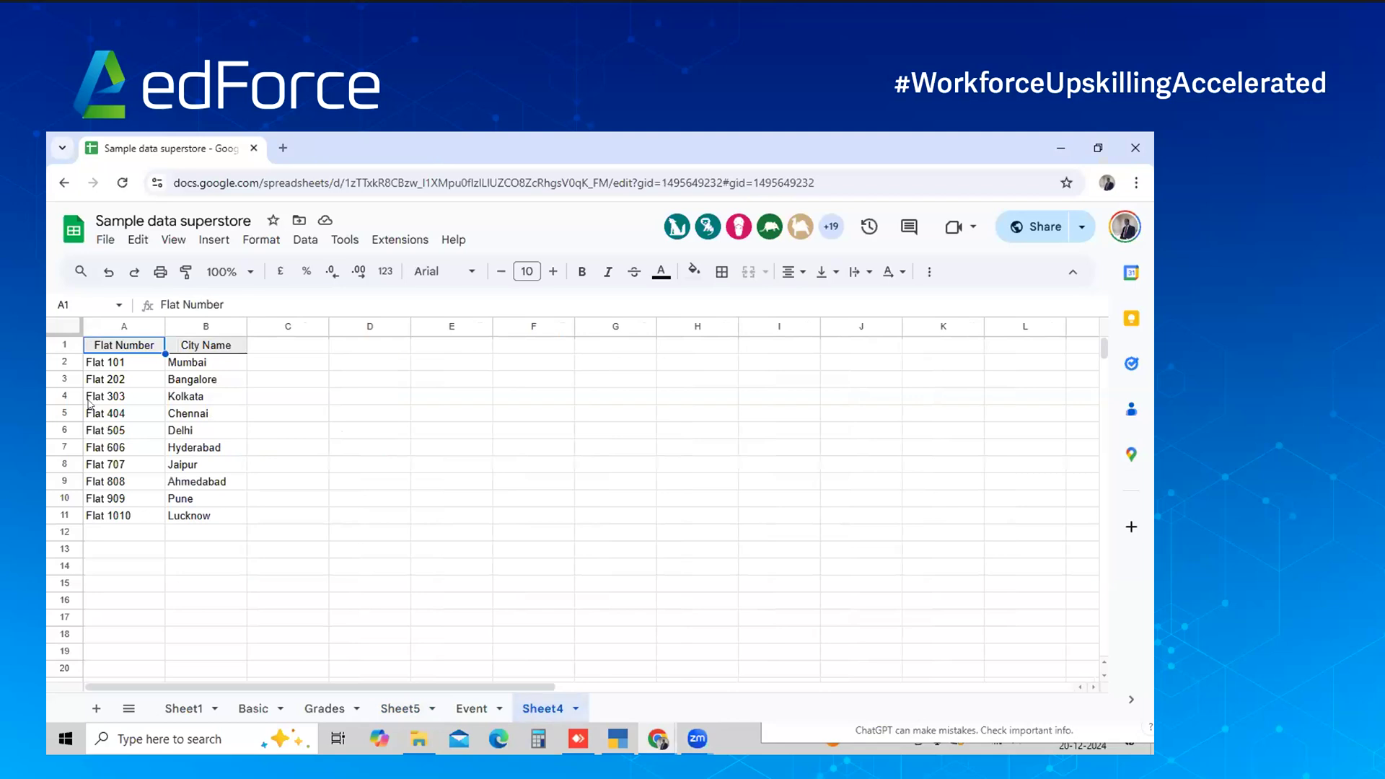
pyautogui.click(199, 398)
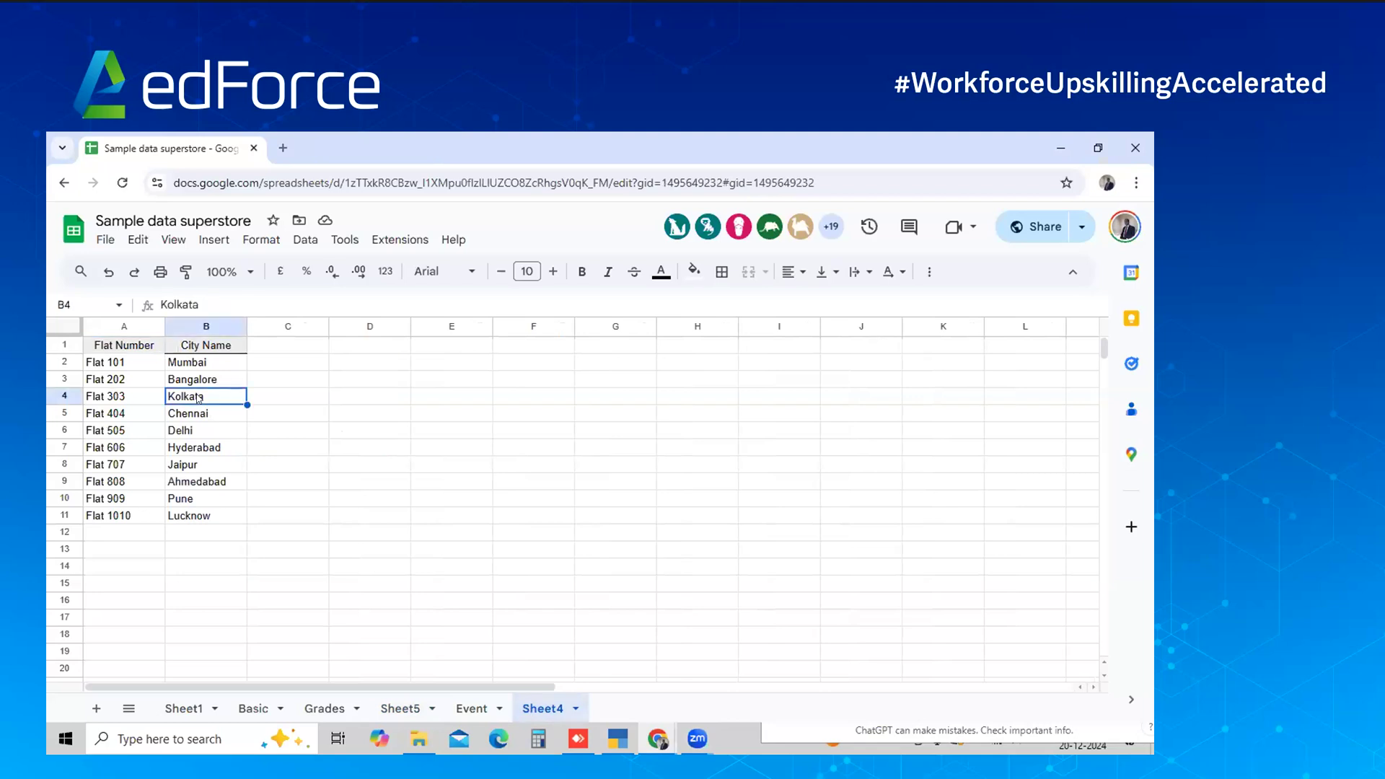
pyautogui.click(394, 711)
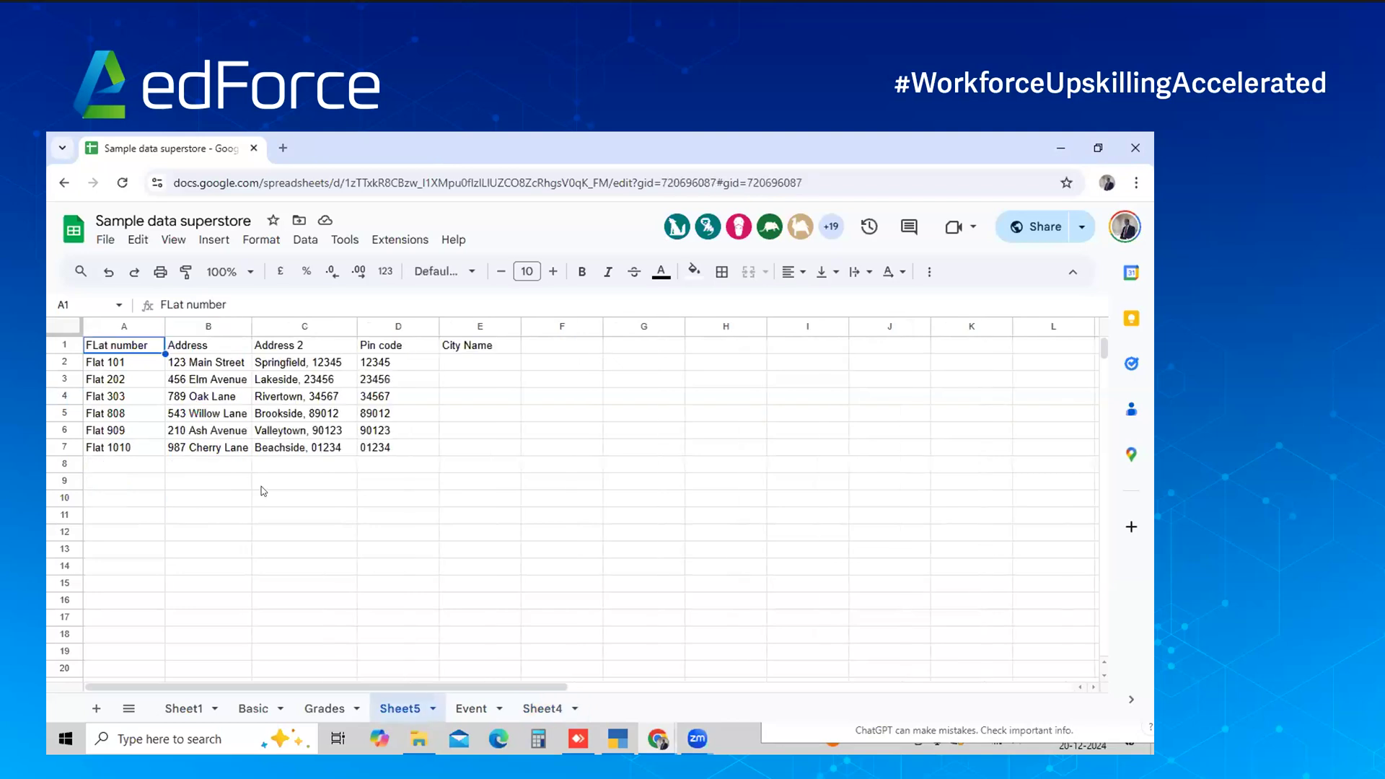
pyautogui.click(442, 382)
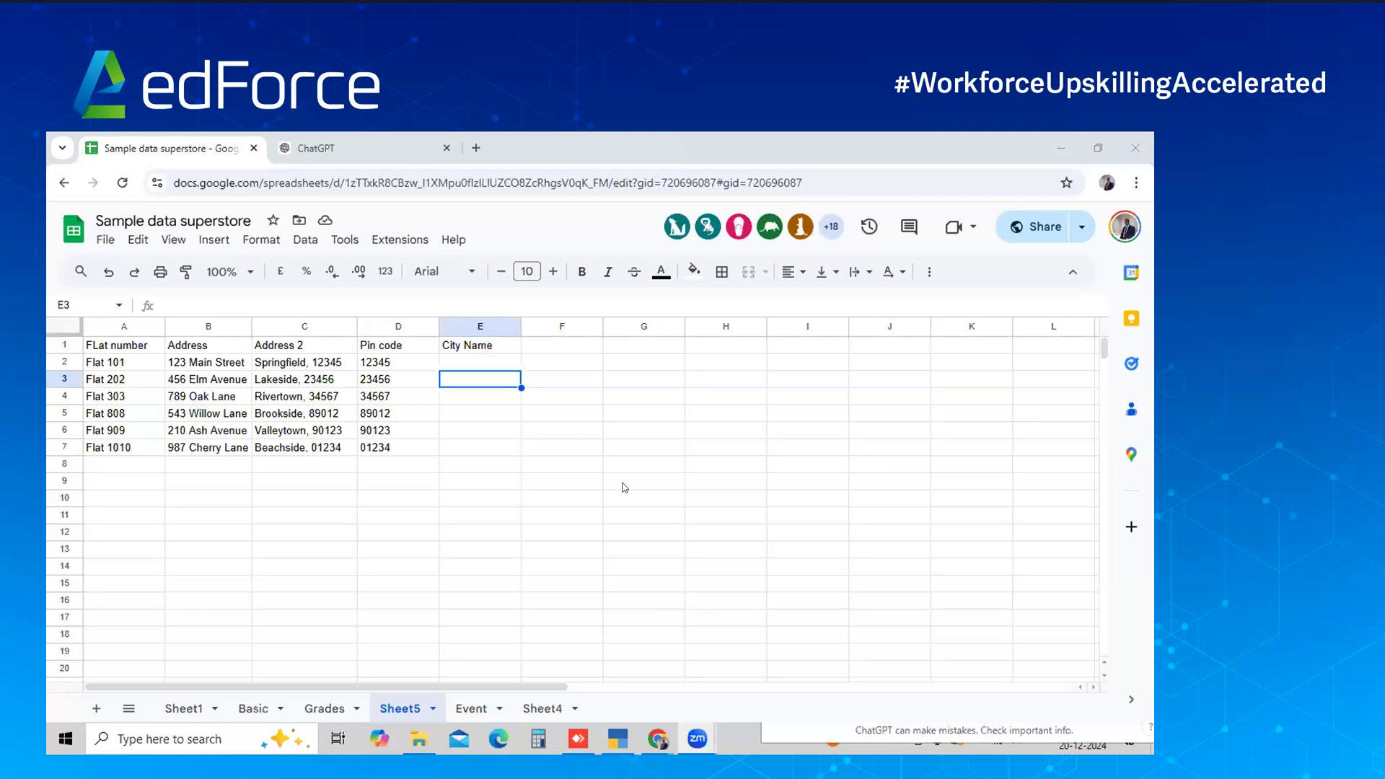
# Ask ChatGPT for a formula fetching Sheet4's city names into Sheet5 by matching flat number
pyautogui.hotkey('alt', 'Tab')
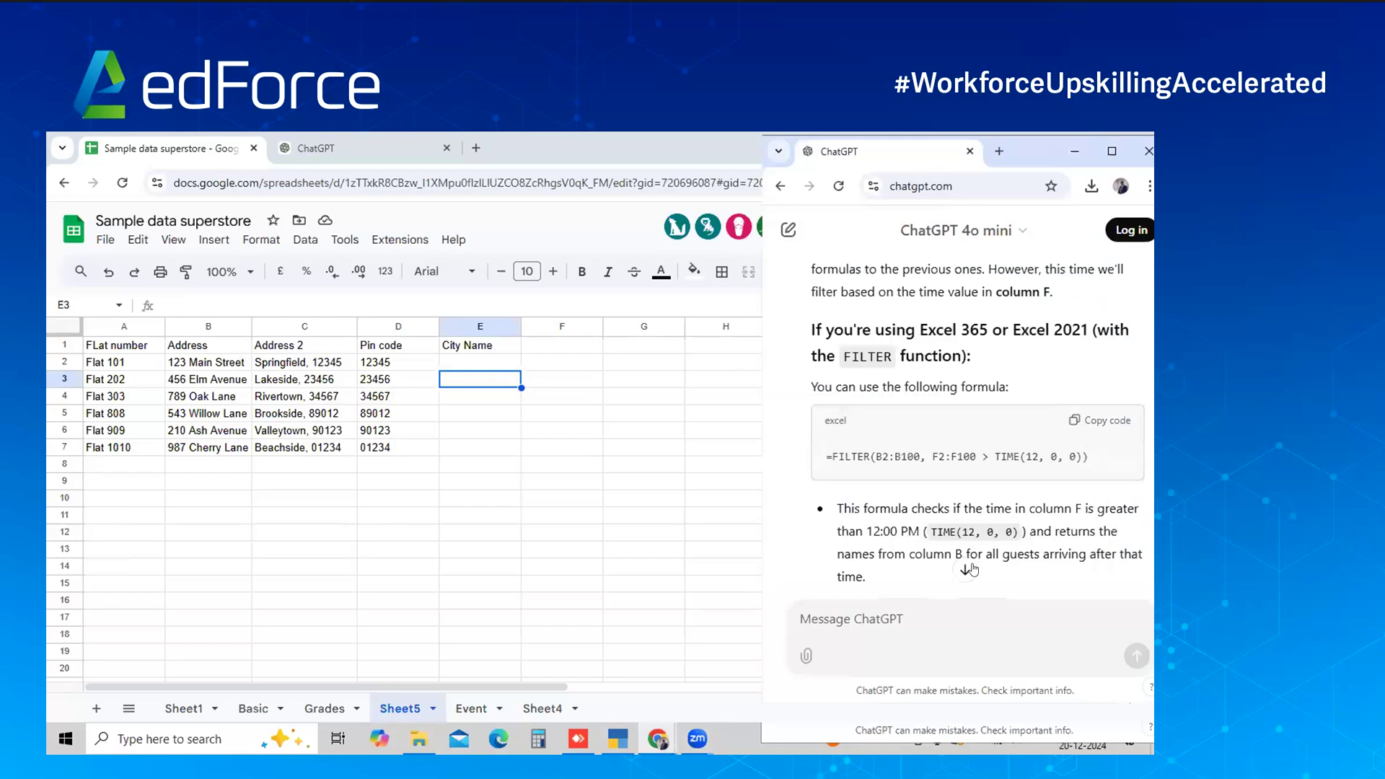
pyautogui.click(971, 570)
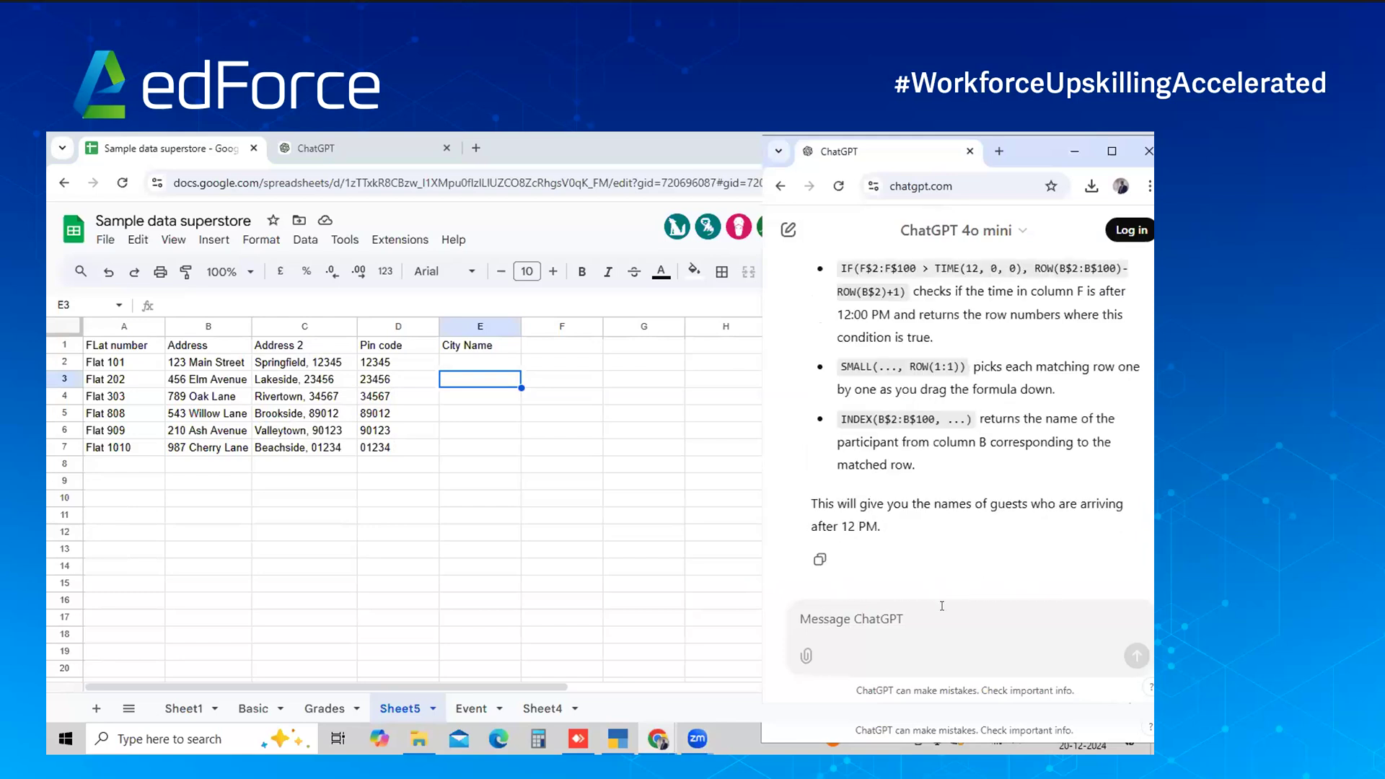
pyautogui.write('I have fl')
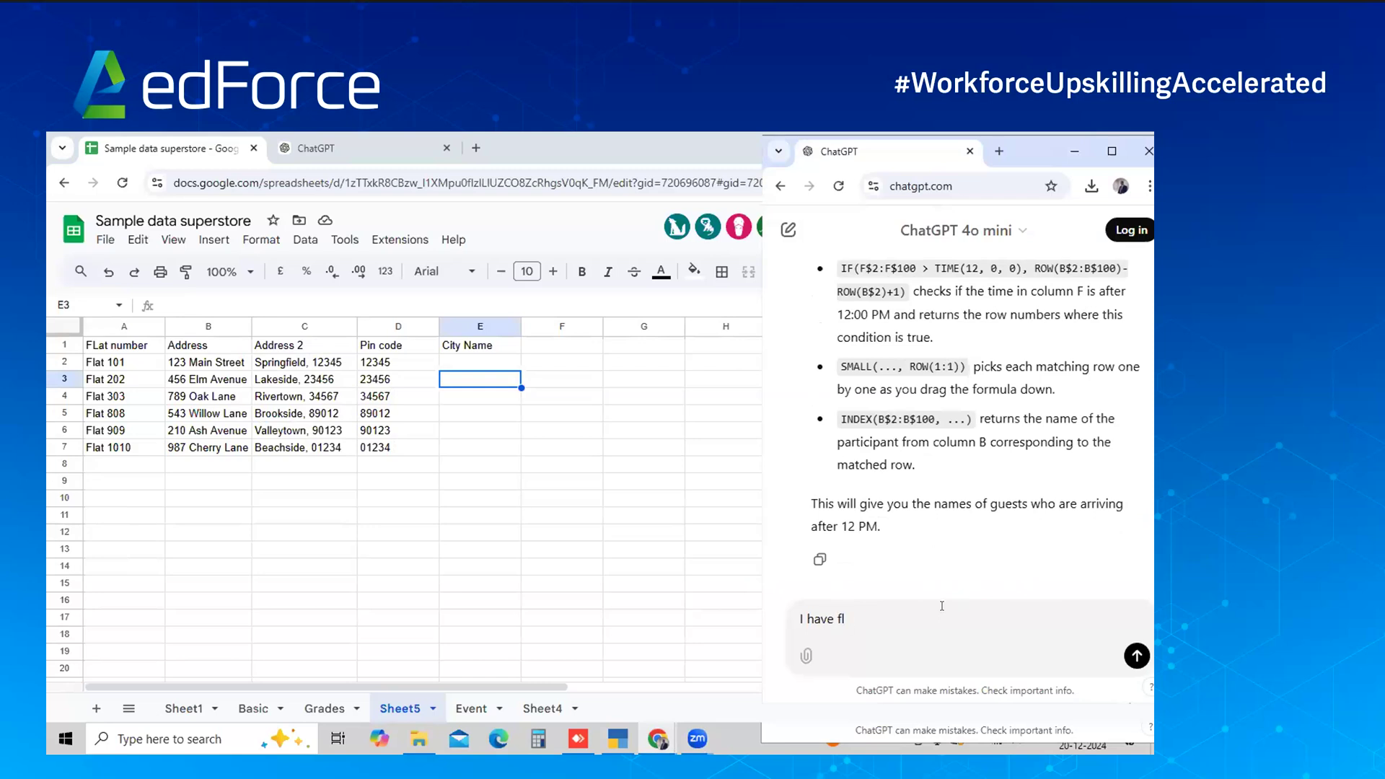
pyautogui.write('at no. and city name in Sheet4. ')
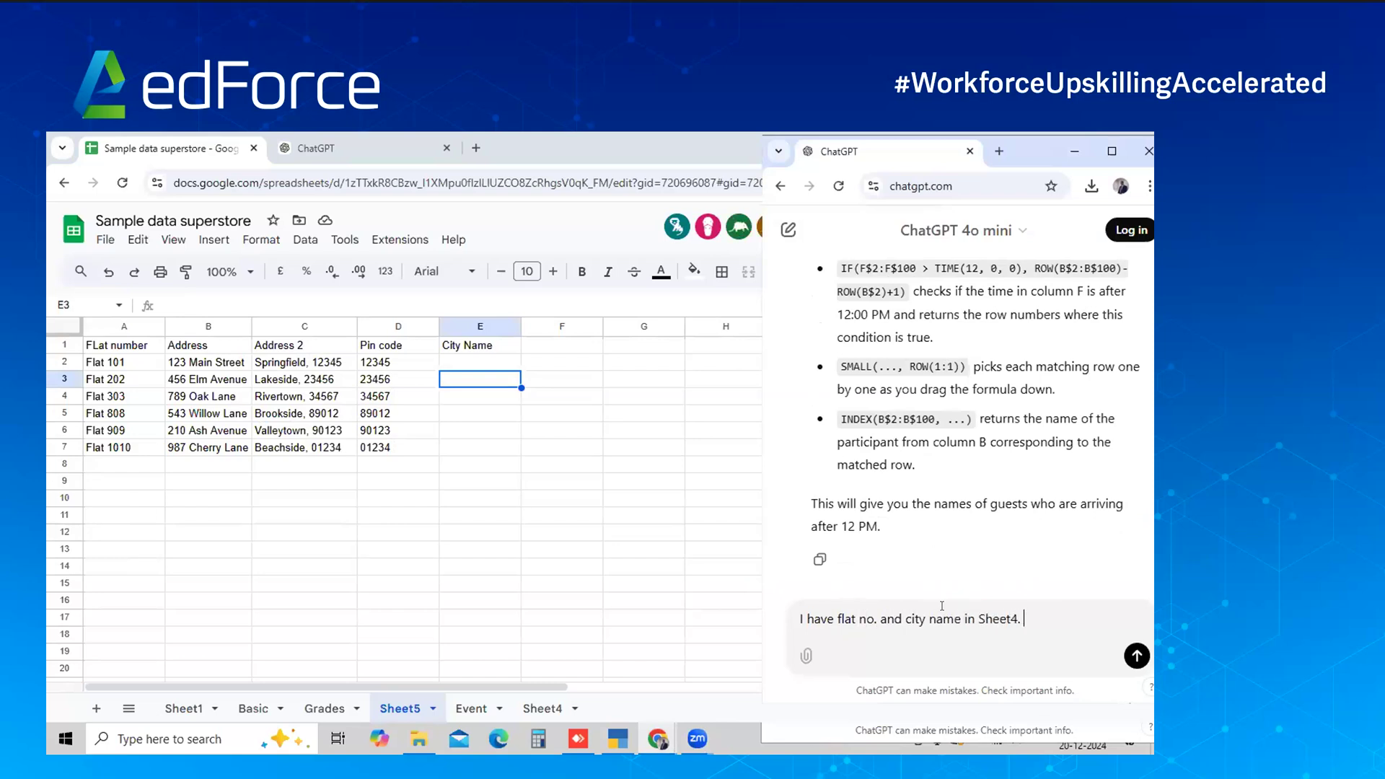
pyautogui.write('I also have flatno. in sheet5, I need to get ')
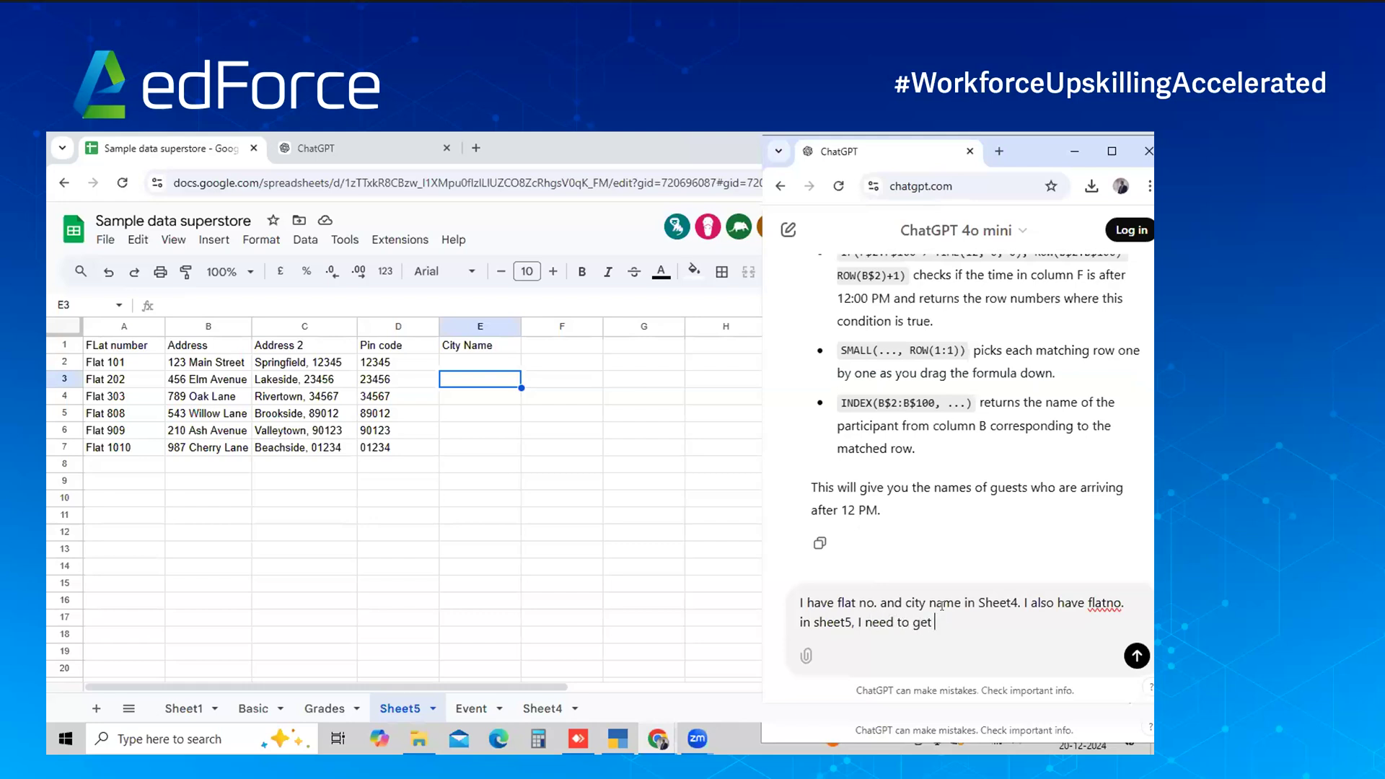
pyautogui.write('data from')
pyautogui.press('BackSpace')
pyautogui.press('BackSpace')
pyautogui.press('BackSpace')
pyautogui.press('BackSpace')
pyautogui.press('BackSpace')
pyautogui.write('in Sheet5 referencing Sheet')
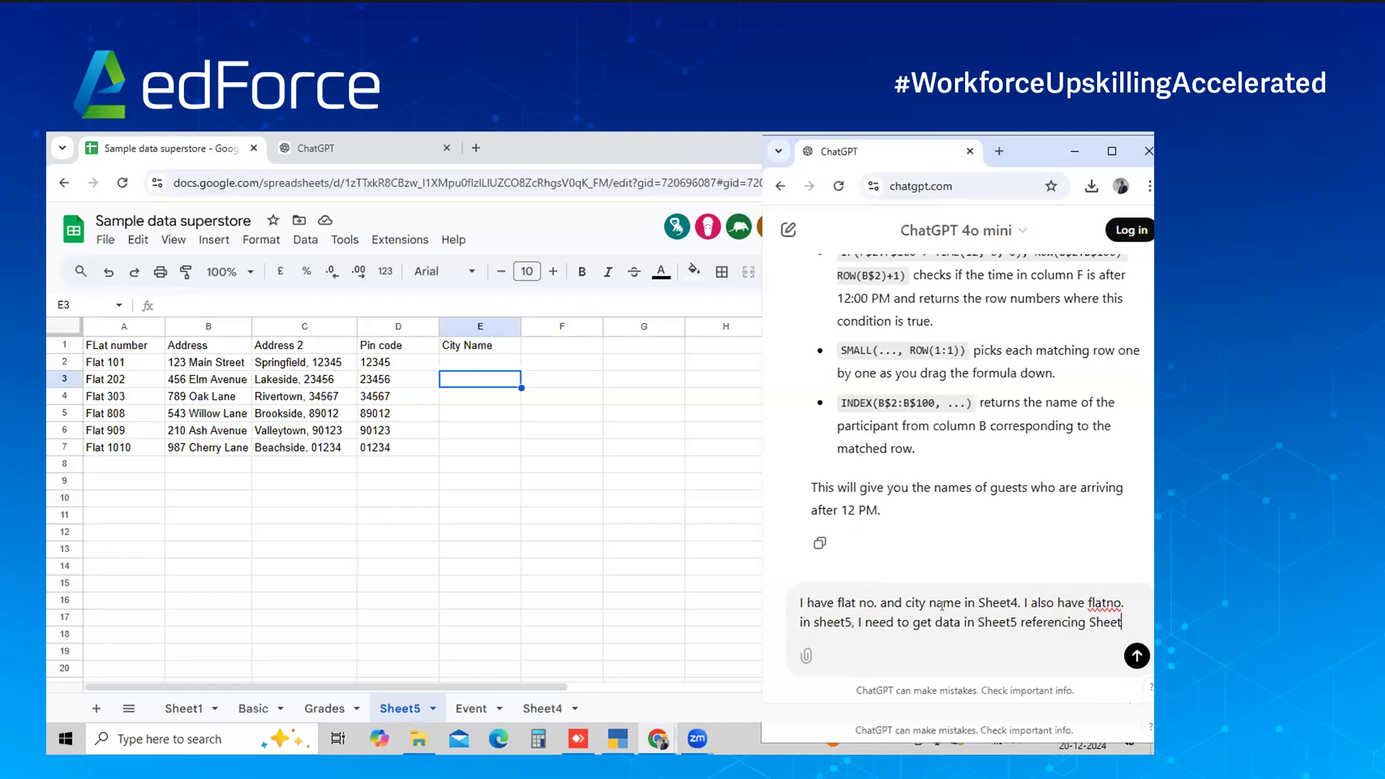
pyautogui.write('4')
pyautogui.hotkey('ctrl', 'a')
pyautogui.press('Right')
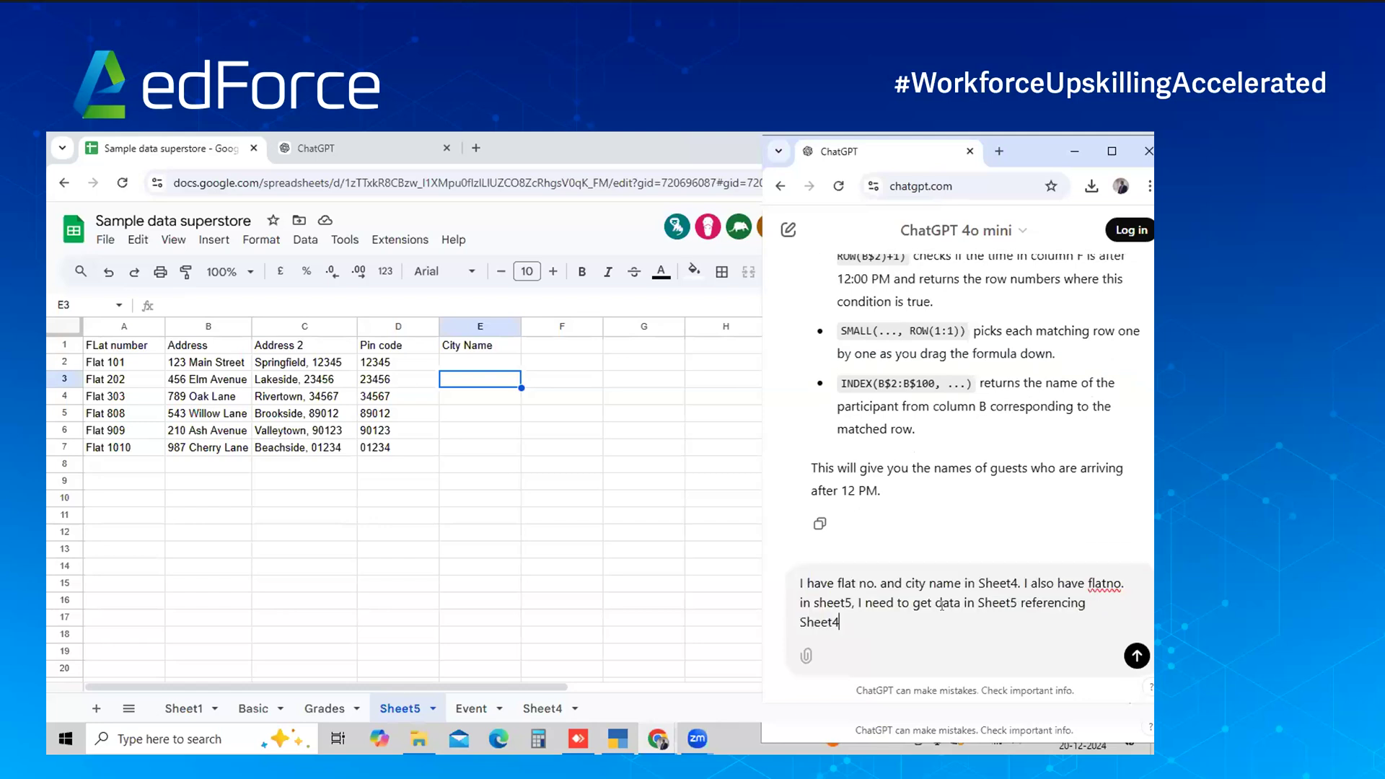
pyautogui.write('. Help me with the excel formula')
pyautogui.hotkey('ctrl', 'a')
pyautogui.press('End')
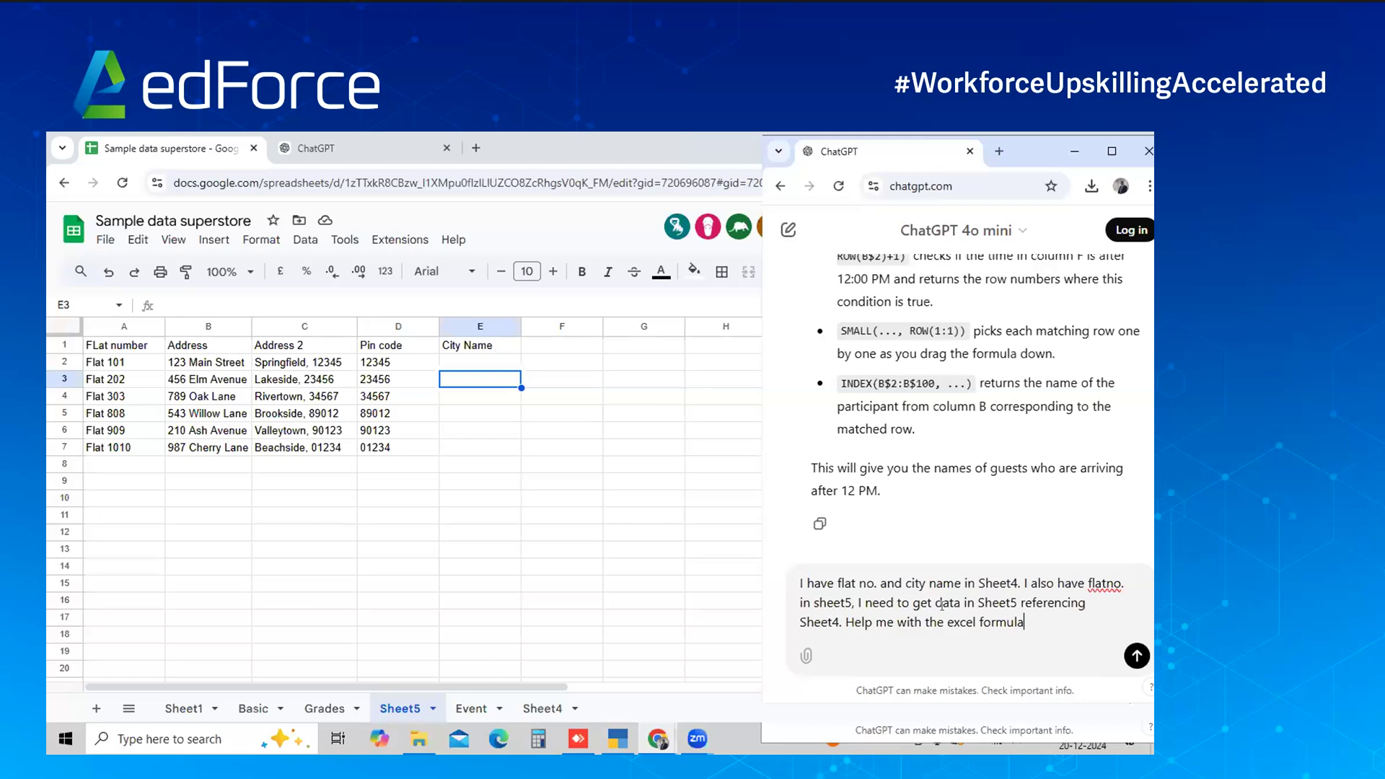
pyautogui.hotkey('shift', 'Return')
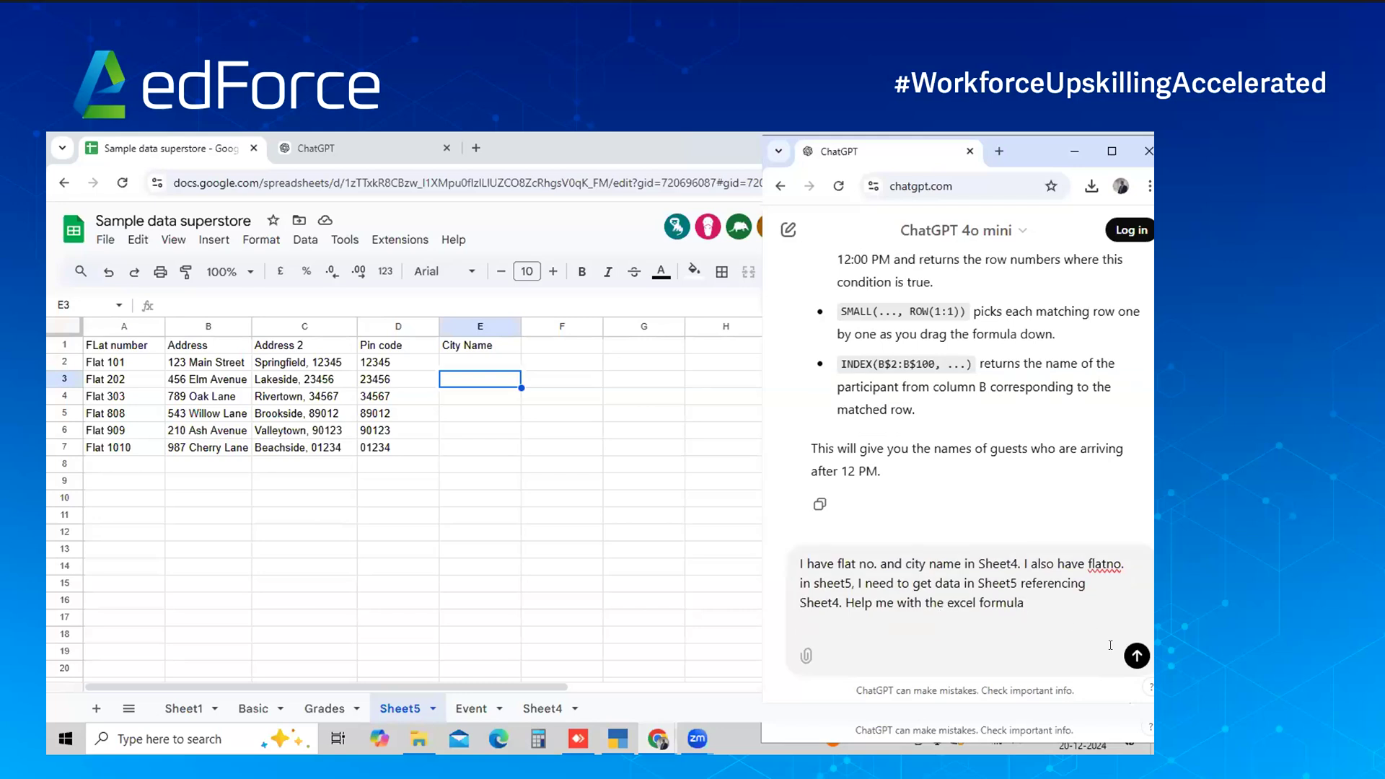
pyautogui.click(1136, 656)
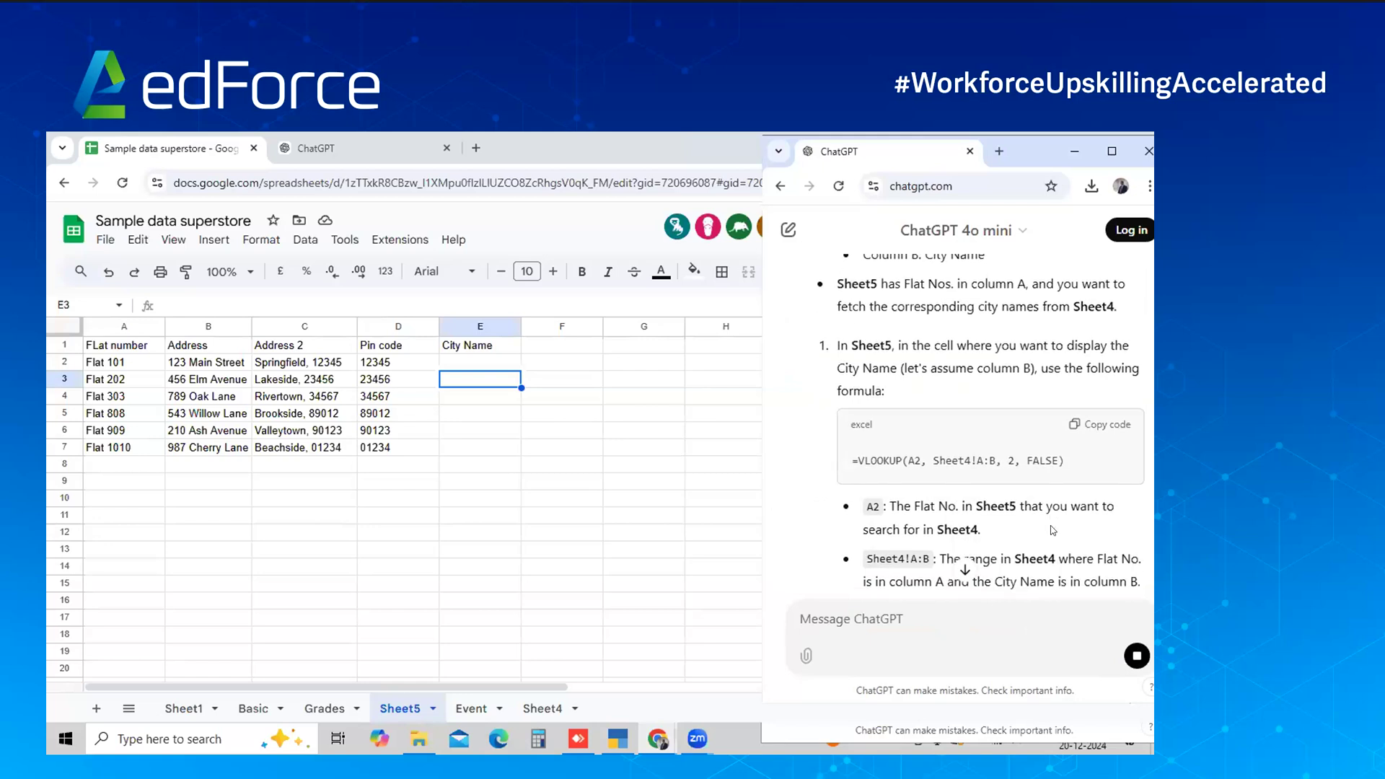
# Paste =VLOOKUP(A2, Sheet4!A:B, 2, FALSE) into E2 and fill it down to E7, giving Mumbai through Lucknow
pyautogui.click(1091, 435)
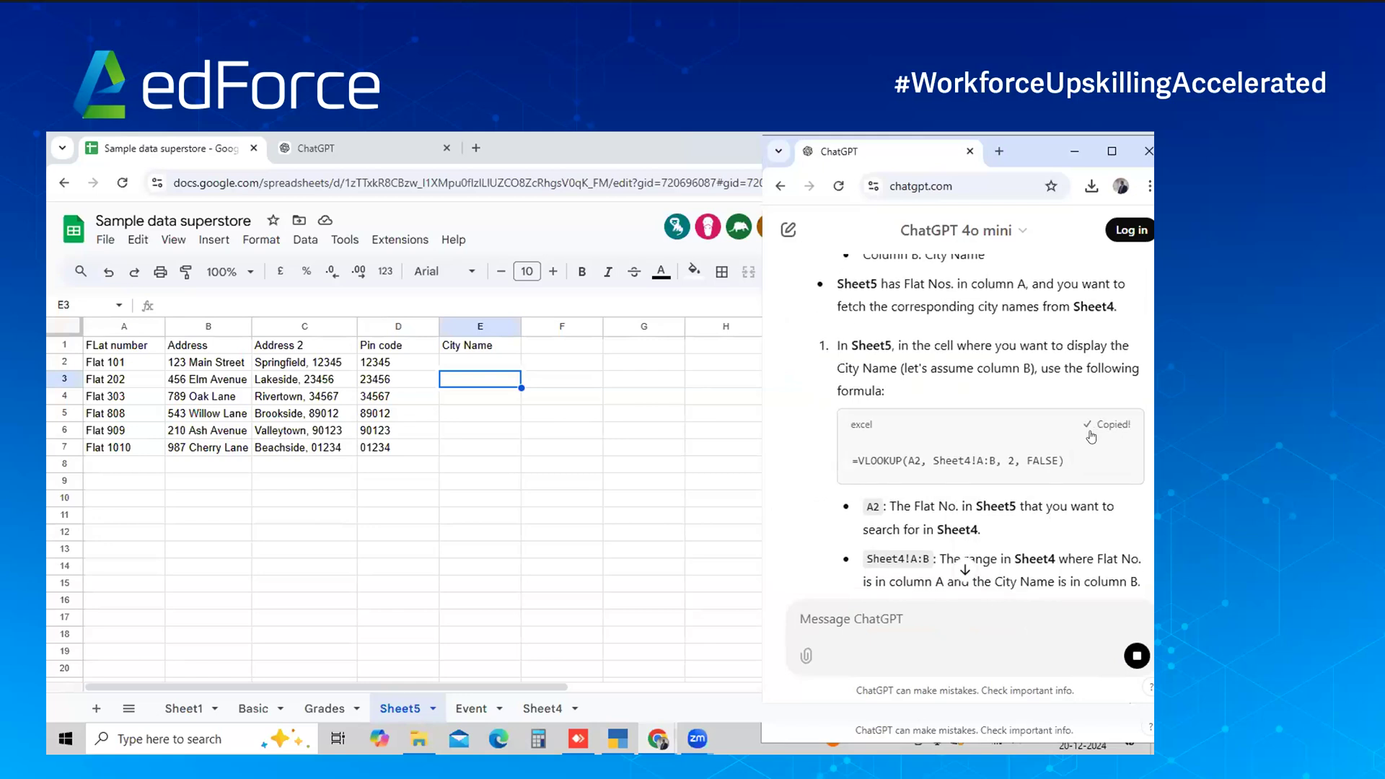
pyautogui.click(494, 363)
pyautogui.hotkey('ctrl', 'v')
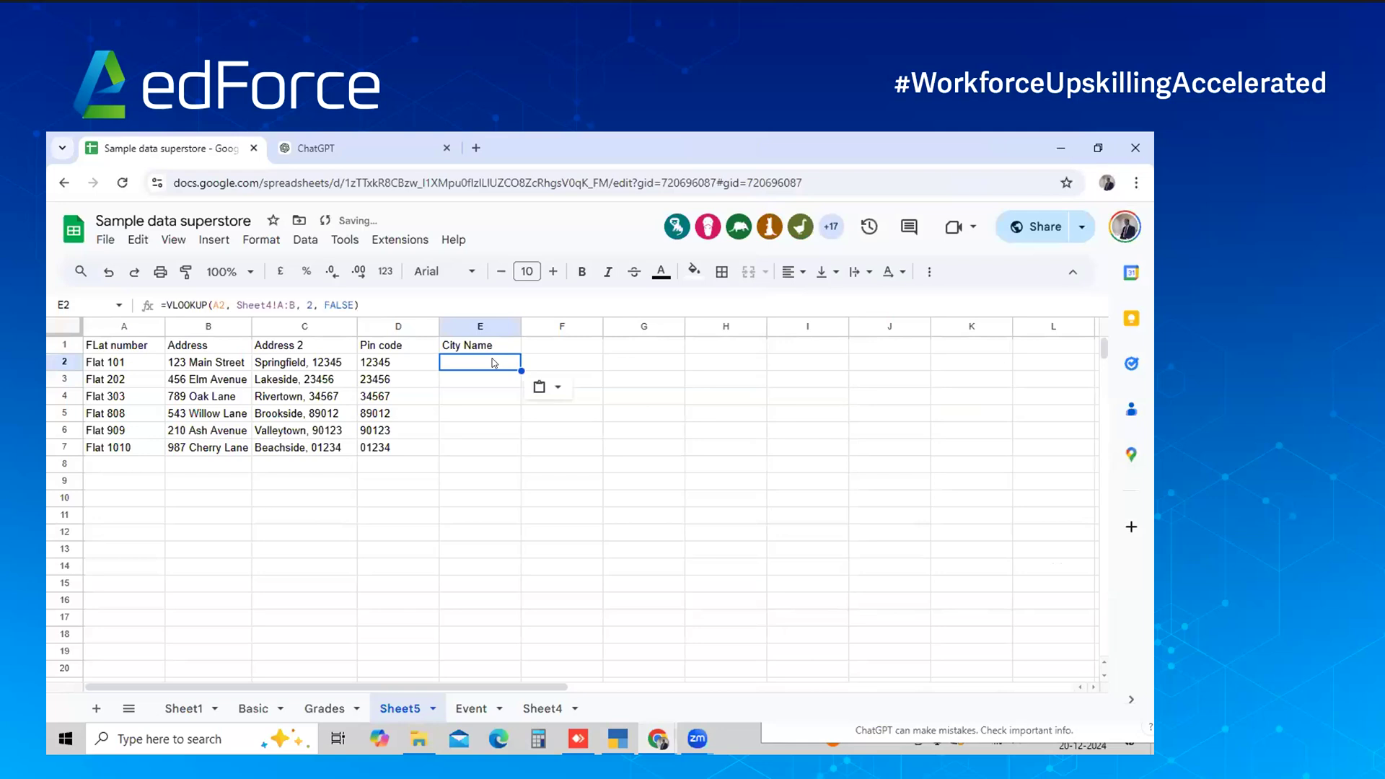
pyautogui.hotkey('shift', 'Down')
pyautogui.hotkey('shift', 'Down')
pyautogui.hotkey('shift', 'Down')
pyautogui.hotkey('shift', 'Down')
pyautogui.hotkey('shift', 'Down')
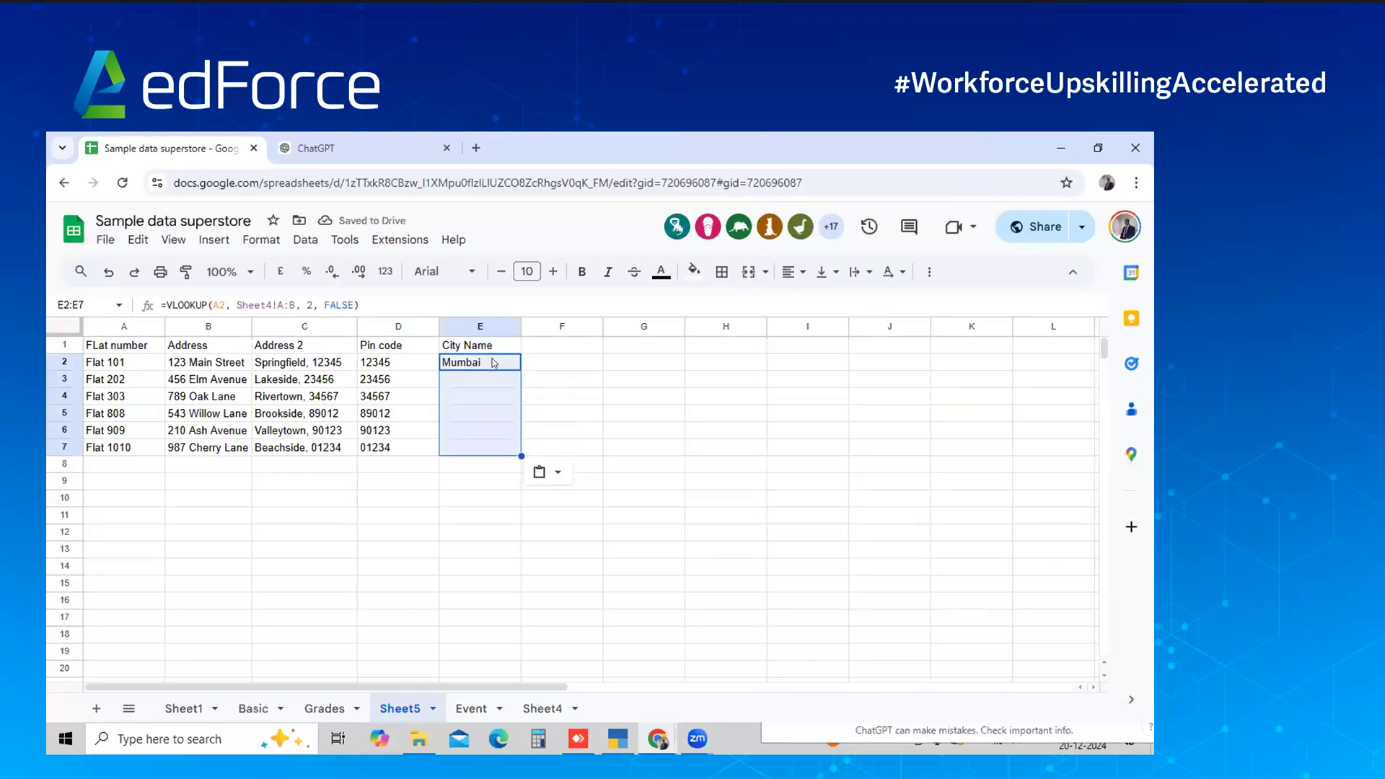
pyautogui.hotkey('ctrl', 'd')
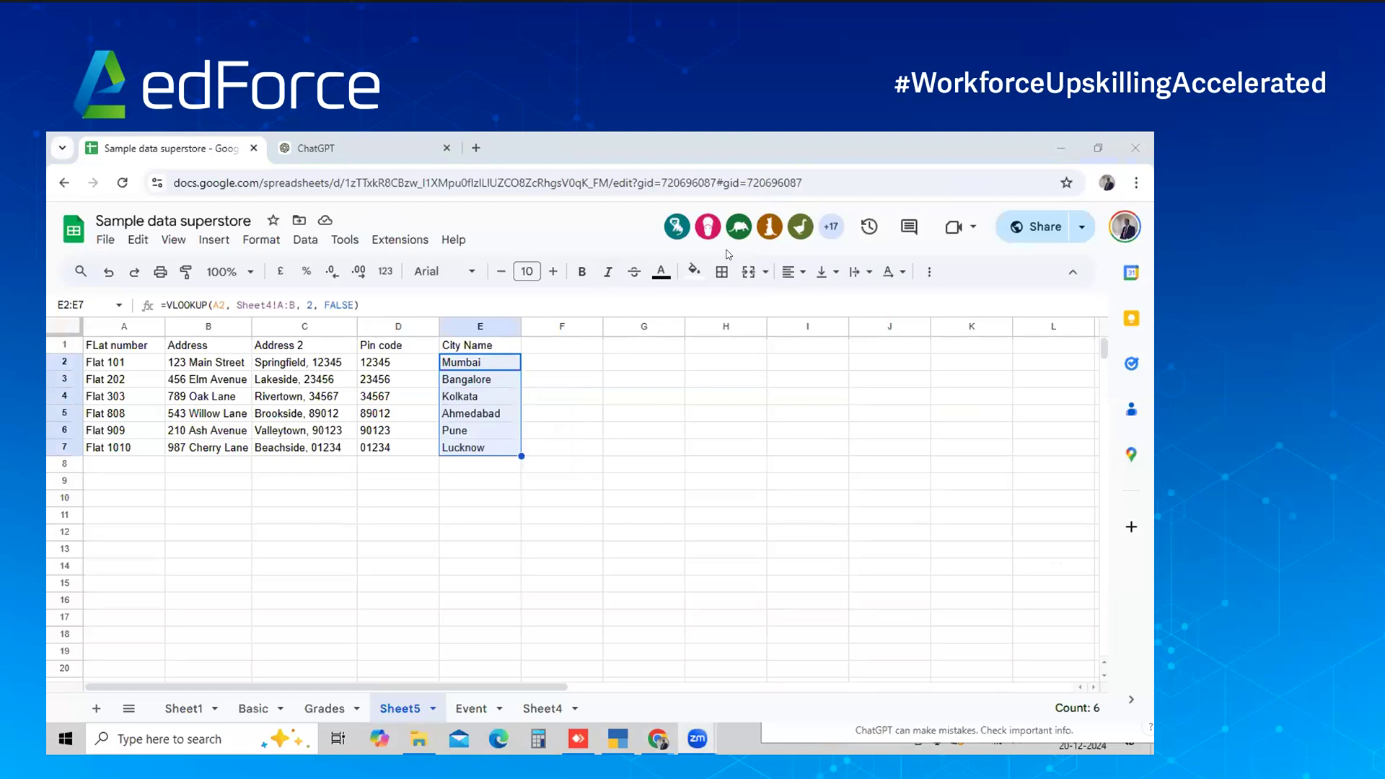
pyautogui.hotkey('alt', 'Tab')
pyautogui.hotkey('alt', 'Tab')
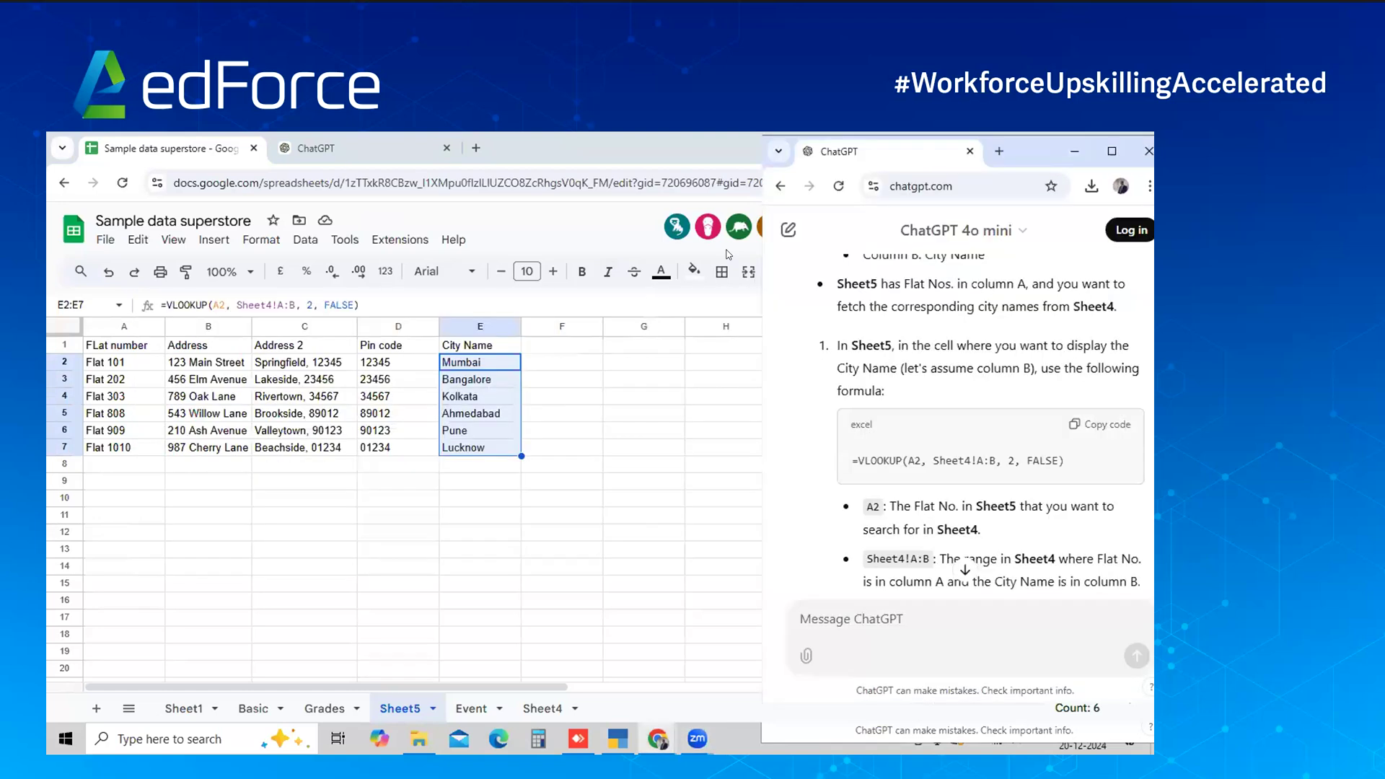
pyautogui.scroll(10, 910, 358)
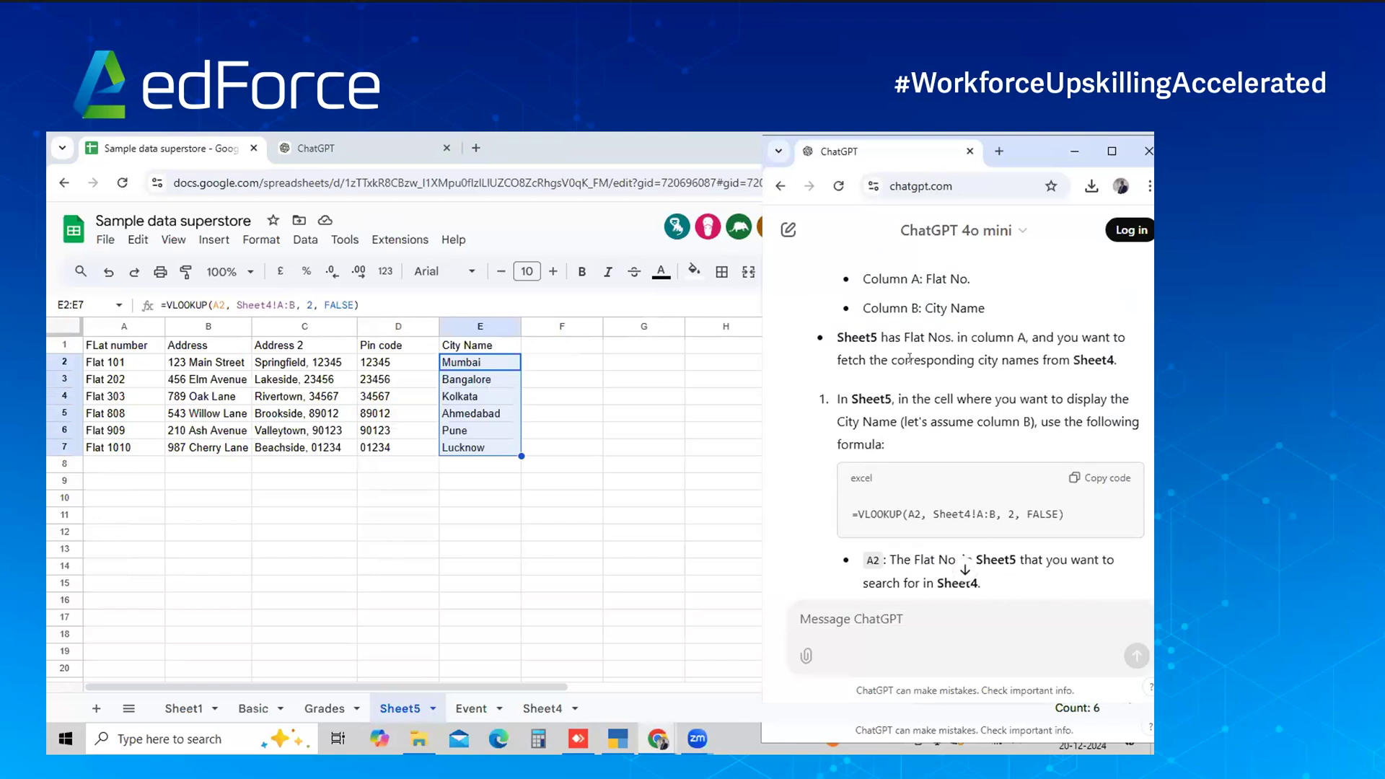
# Scroll up the ChatGPT conversation to review the VLOOKUP answer
pyautogui.scroll(1, 910, 358)
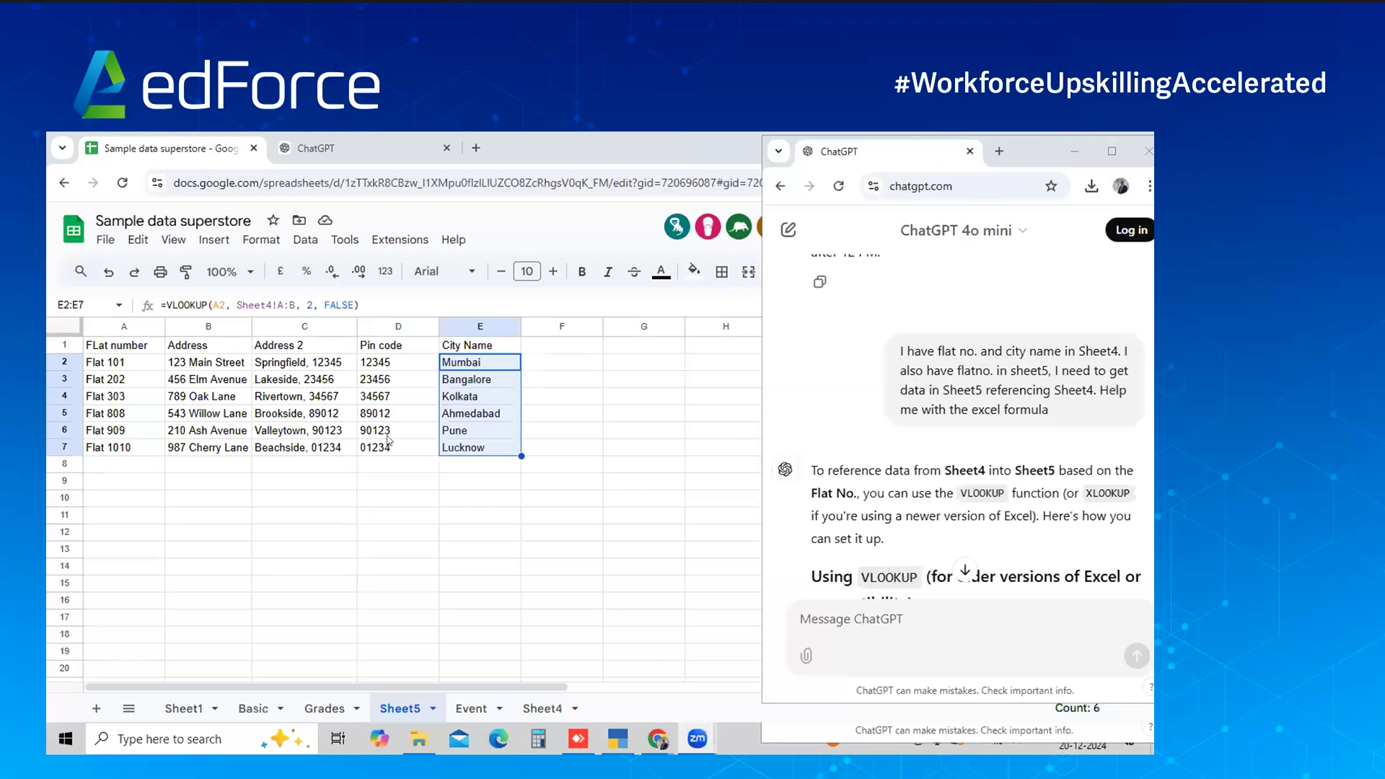
# Switch to the Sheet1 superstore data and jump to the bottom and top of the Order ID column
pyautogui.click(182, 711)
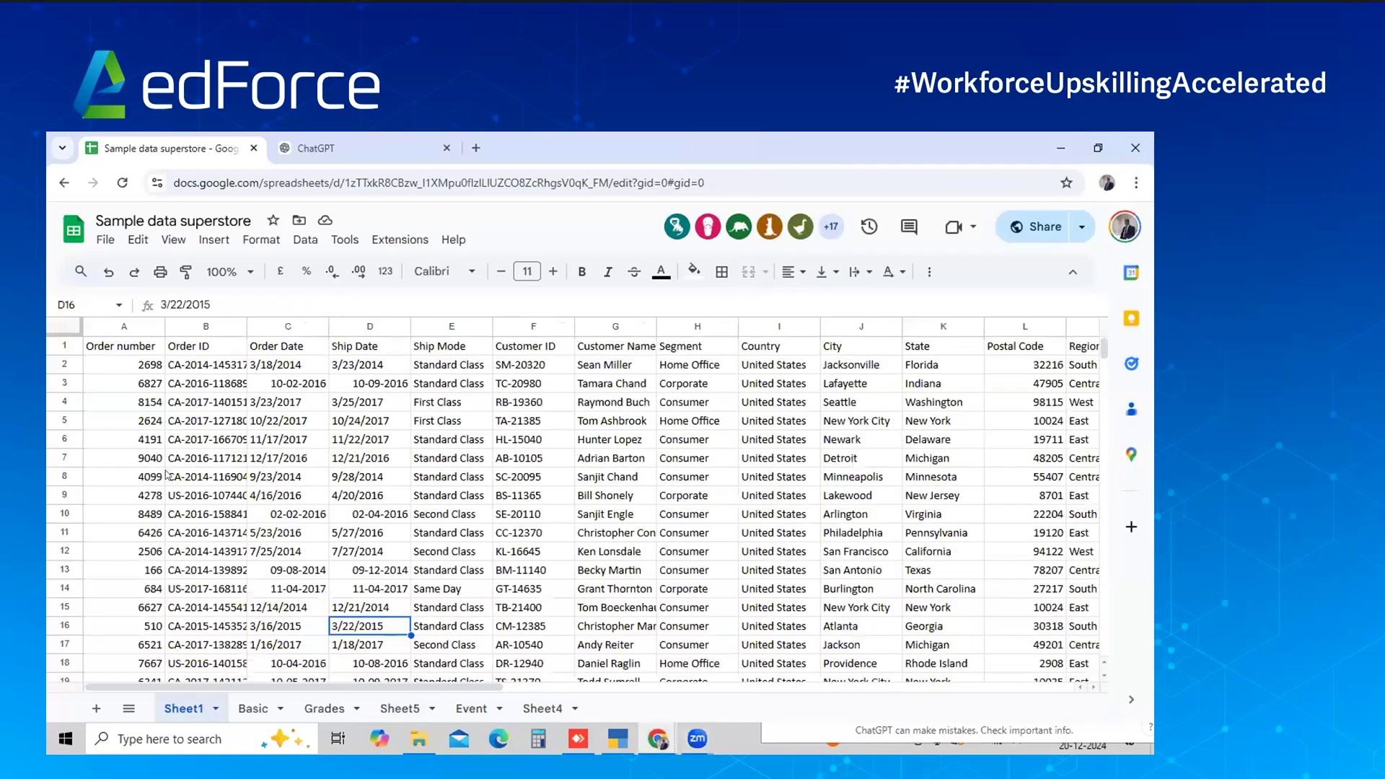
pyautogui.click(169, 475)
pyautogui.hotkey('ctrl', 'Up')
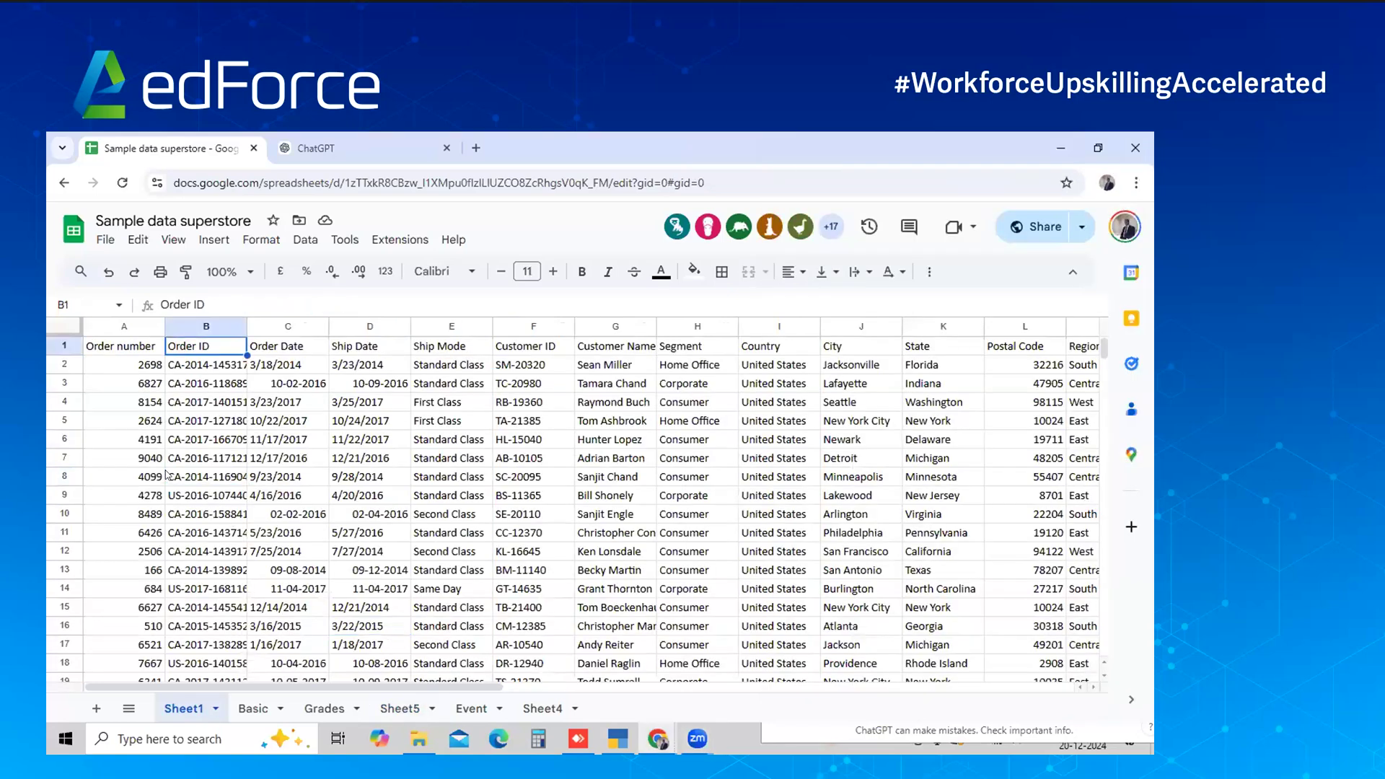
pyautogui.hotkey('ctrl', 'Down')
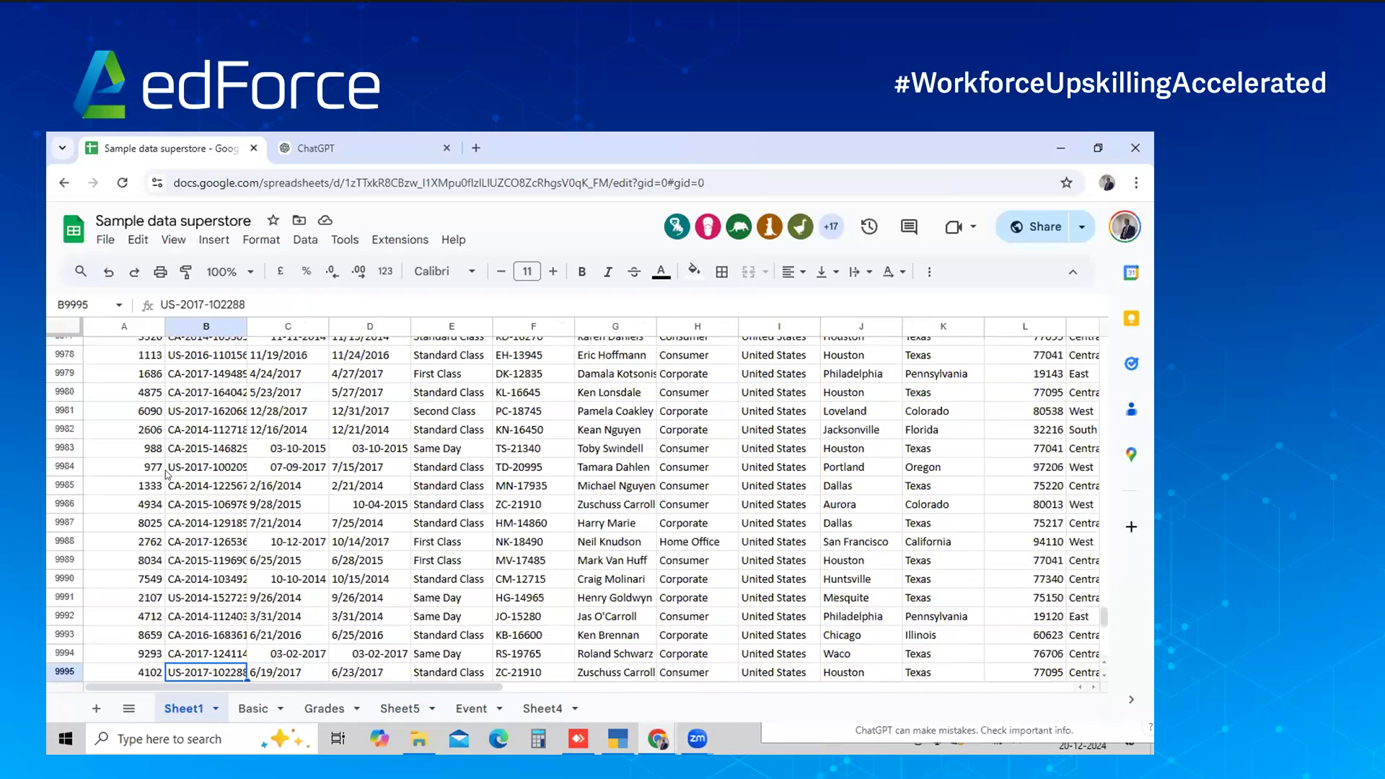
pyautogui.scroll(-5, 169, 476)
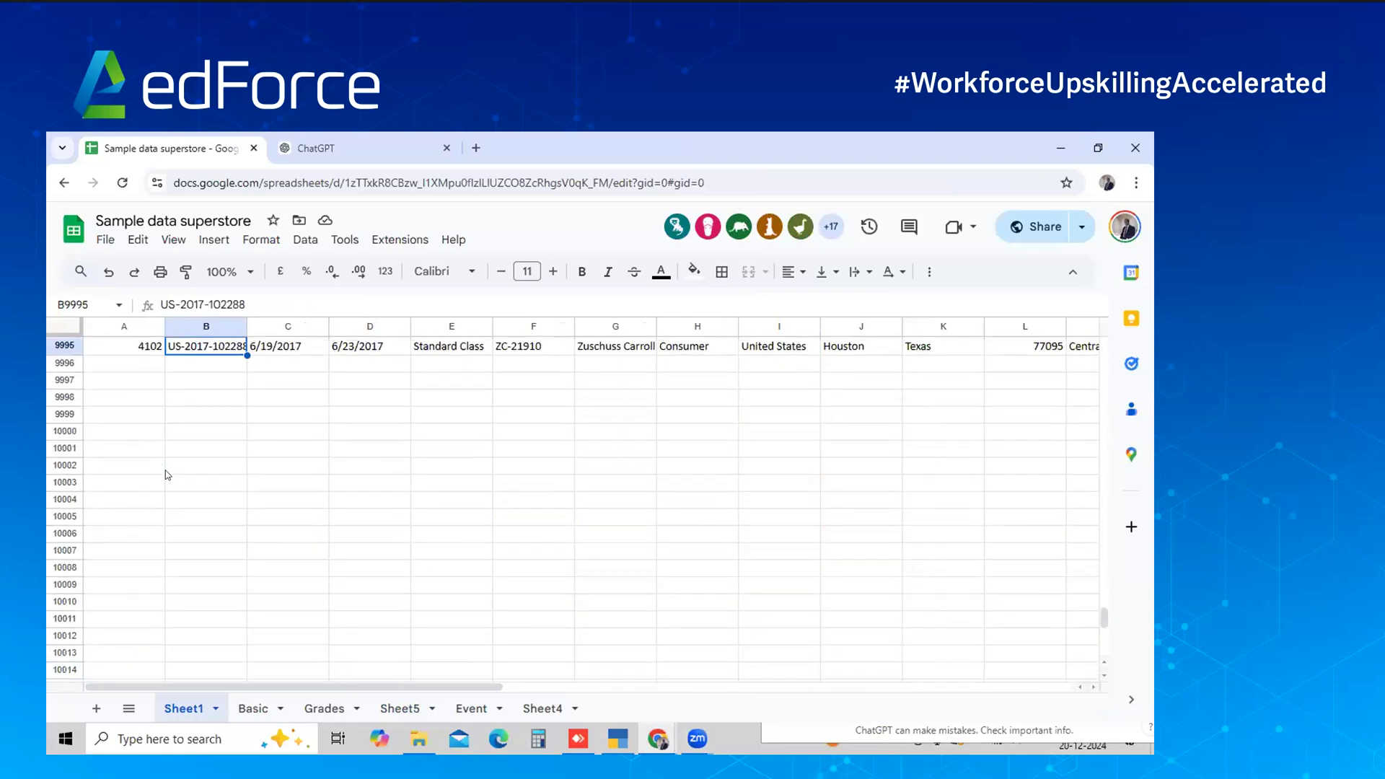
pyautogui.hotkey('ctrl', 'Up')
# Move along row 1 to the Profit column and the empty column beyond it
pyautogui.hotkey('ctrl', 'Right')
pyautogui.press('Right')
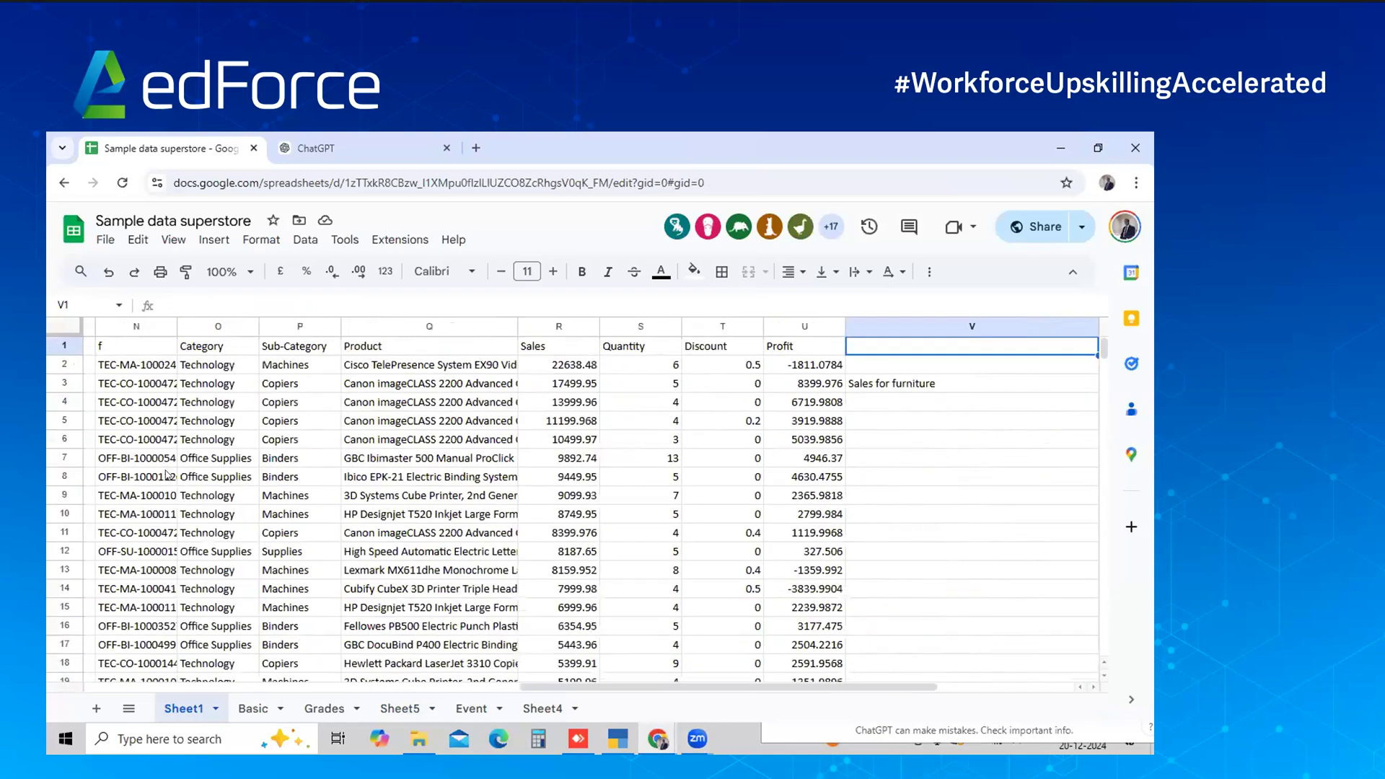
pyautogui.press('Left')
pyautogui.press('Left')
pyautogui.press('Left')
pyautogui.press('Left')
pyautogui.press('Left')
pyautogui.press('Left')
pyautogui.press('Left')
pyautogui.press('Left')
pyautogui.press('Left')
pyautogui.press('Left')
pyautogui.press('Left')
pyautogui.press('Left')
pyautogui.press('Left')
pyautogui.press('Left')
pyautogui.press('Left')
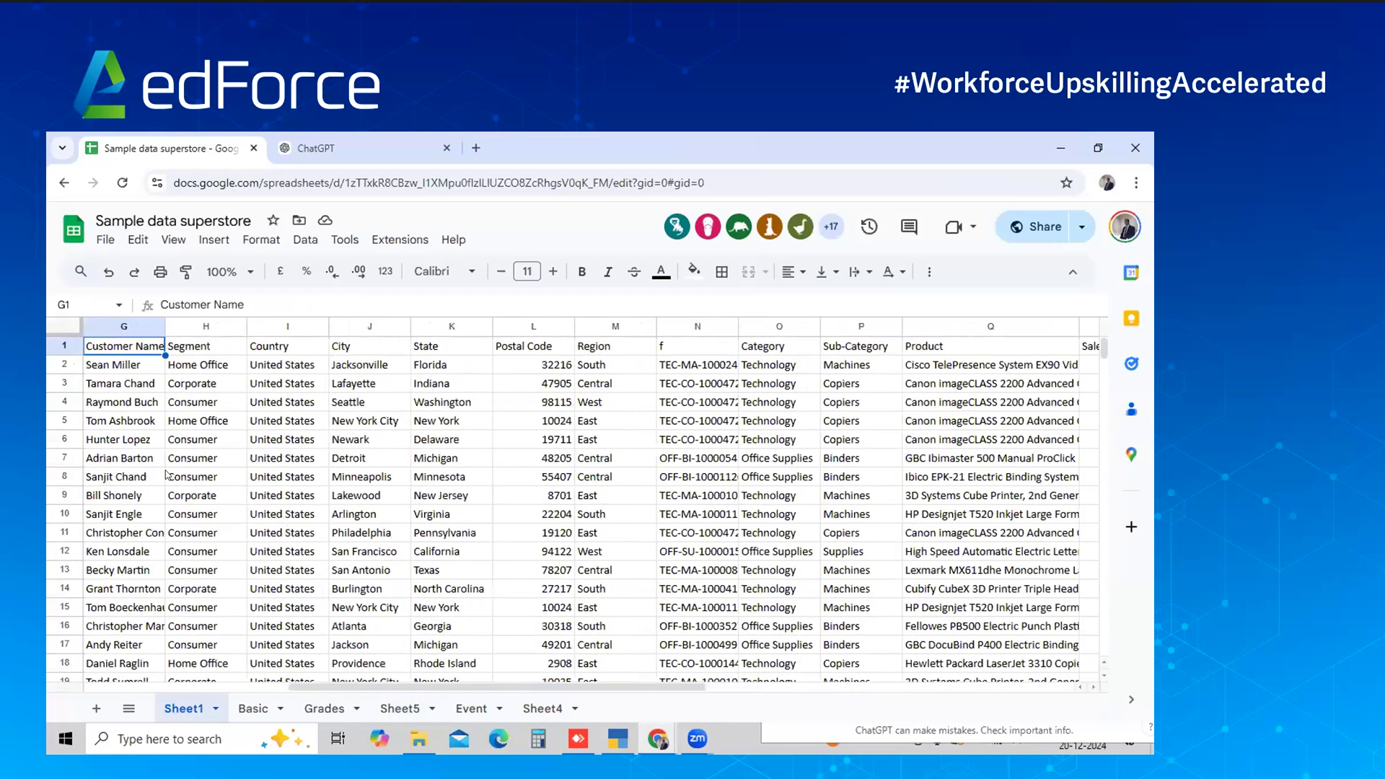
pyautogui.press('Left')
pyautogui.press('Left')
pyautogui.press('Left')
pyautogui.press('Left')
pyautogui.press('Left')
pyautogui.press('Left')
pyautogui.press('Right')
pyautogui.press('Right')
pyautogui.press('Right')
pyautogui.press('Right')
pyautogui.press('Right')
pyautogui.press('Right')
pyautogui.press('Right')
pyautogui.press('Right')
pyautogui.press('Right')
pyautogui.press('Right')
pyautogui.press('Right')
pyautogui.press('Right')
pyautogui.press('Right')
pyautogui.press('Right')
pyautogui.press('Right')
pyautogui.press('Right')
pyautogui.press('Right')
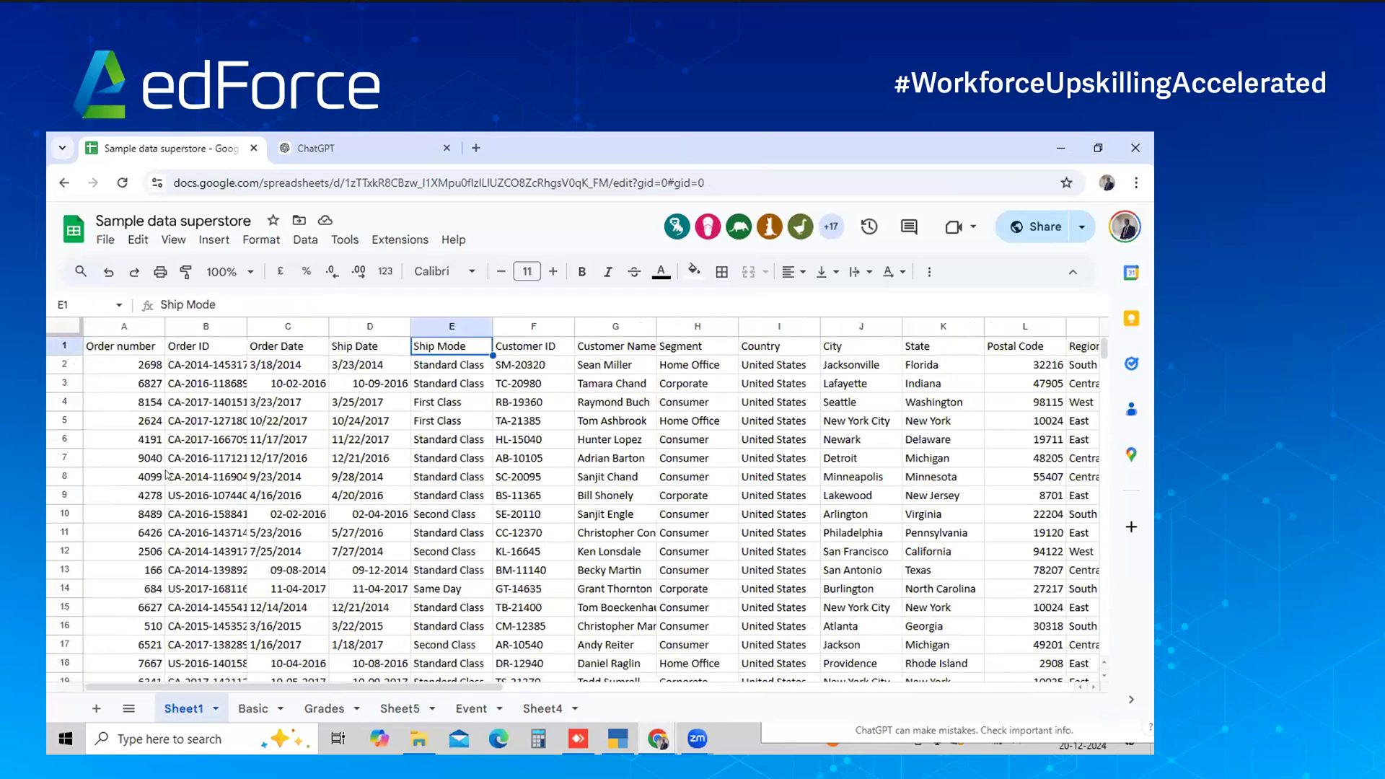
pyautogui.press('Right')
pyautogui.press('Right')
pyautogui.press('Right')
pyautogui.press('Right')
pyautogui.press('Right')
pyautogui.press('Left')
pyautogui.press('Left')
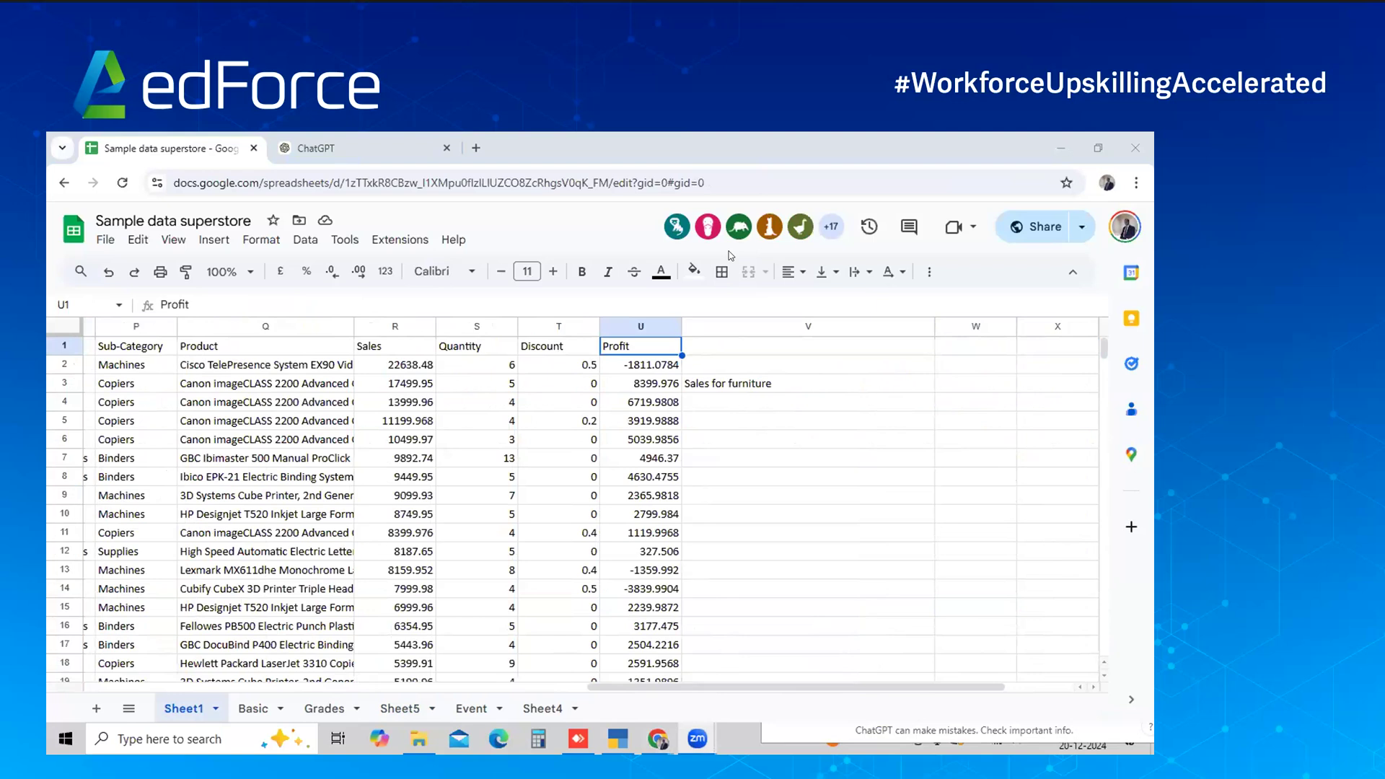
# Enter the labels 'Sales for Furniture', 'Sales for binders' and 'Profit for Machines' in V3:V5
pyautogui.click(724, 347)
pyautogui.press('Down')
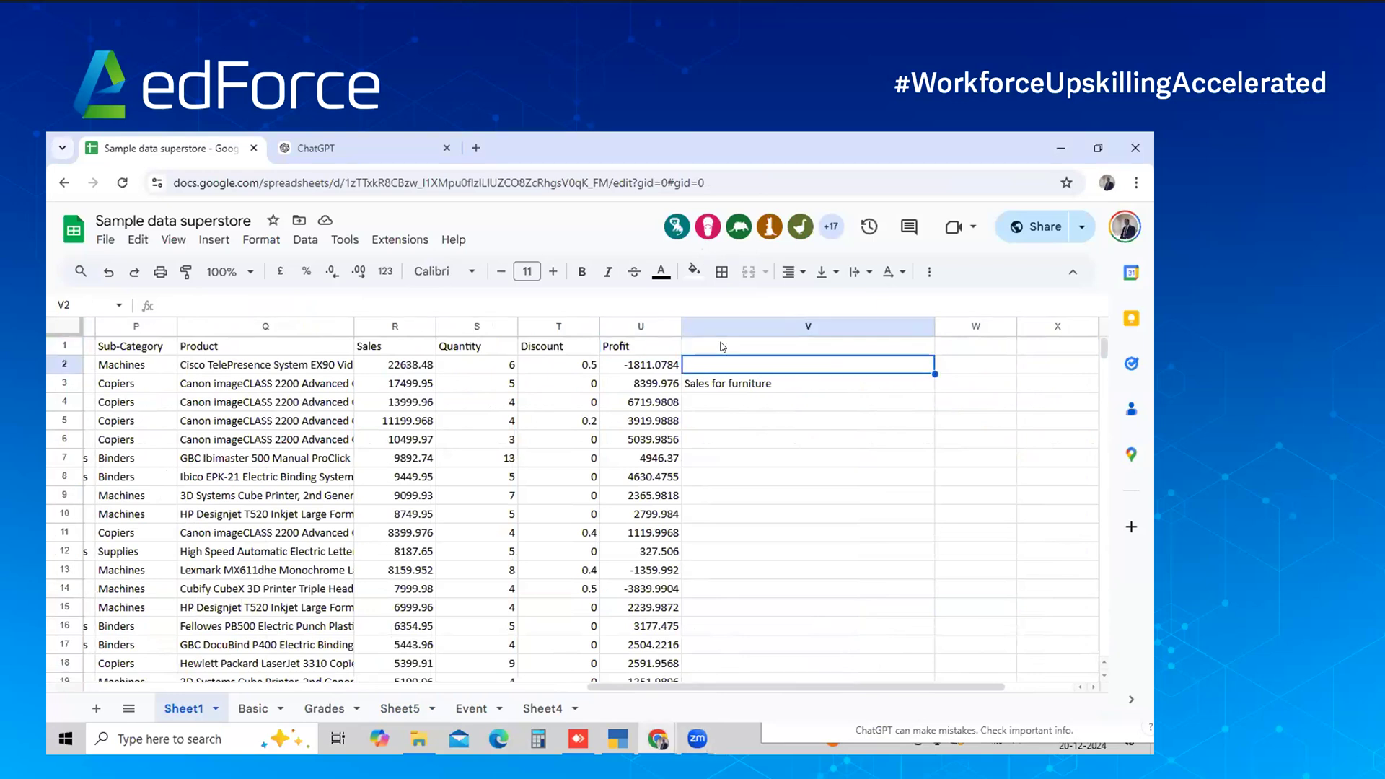
pyautogui.press('Down')
pyautogui.write('Sal')
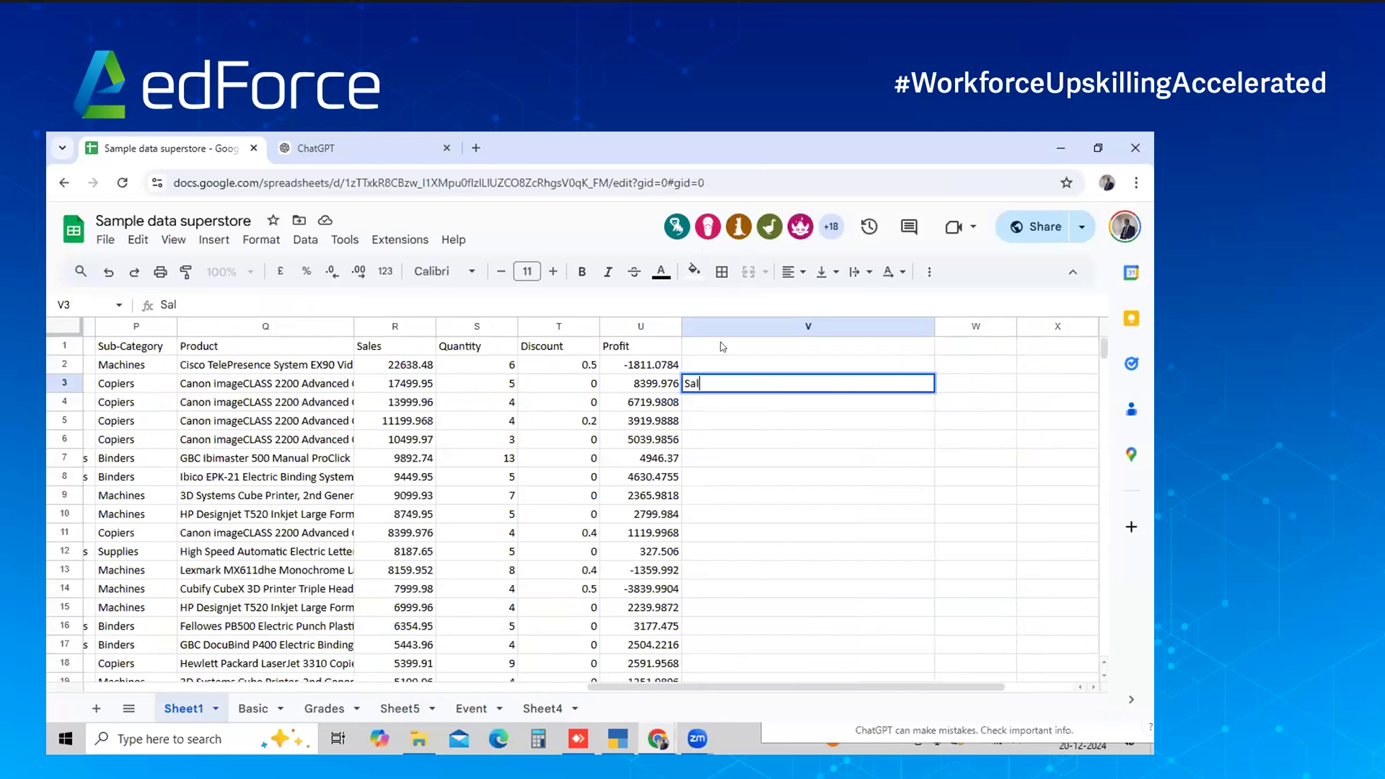
pyautogui.write('es for Fir')
pyautogui.write('u')
pyautogui.write('r')
pyautogui.write('ni')
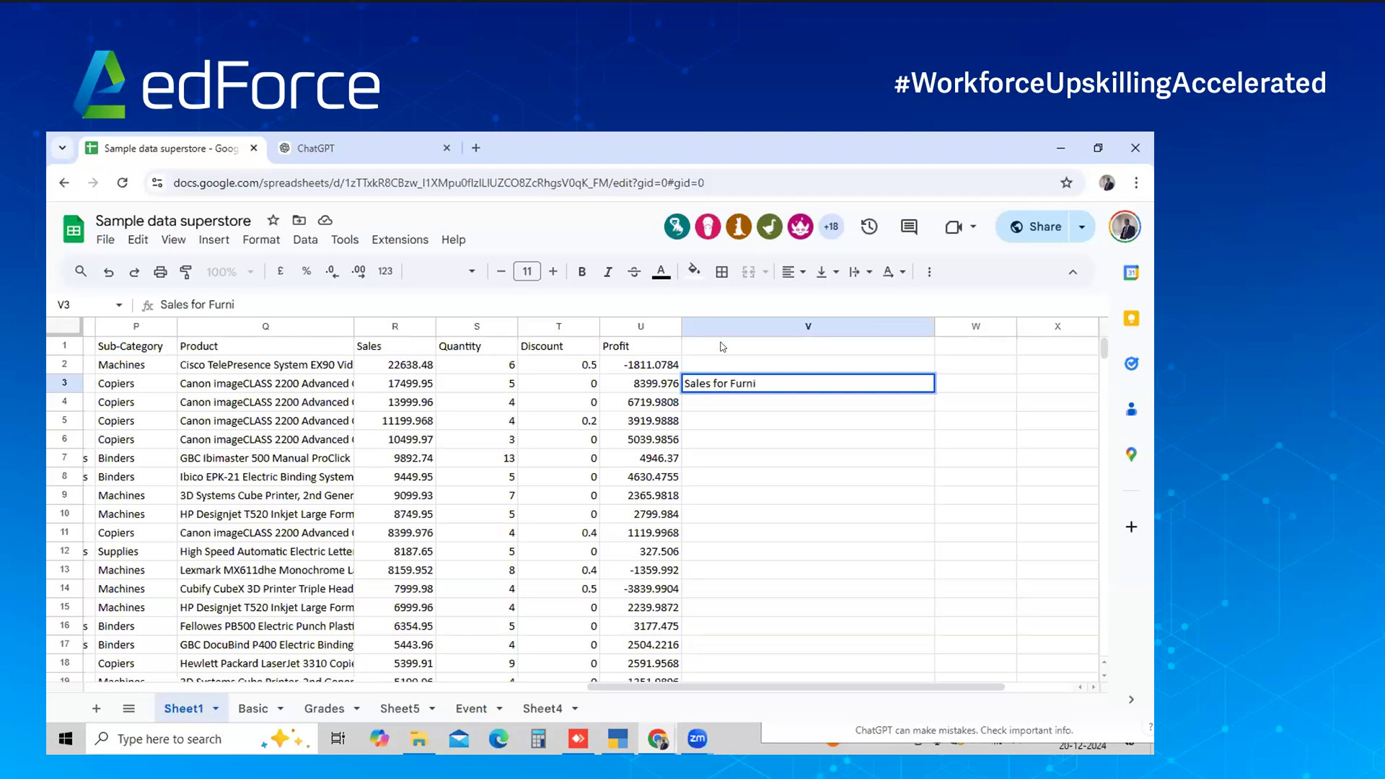
pyautogui.write('t')
pyautogui.write('ure')
pyautogui.press('Return')
pyautogui.write('Sales for binders')
pyautogui.press('Return')
pyautogui.write('Pr')
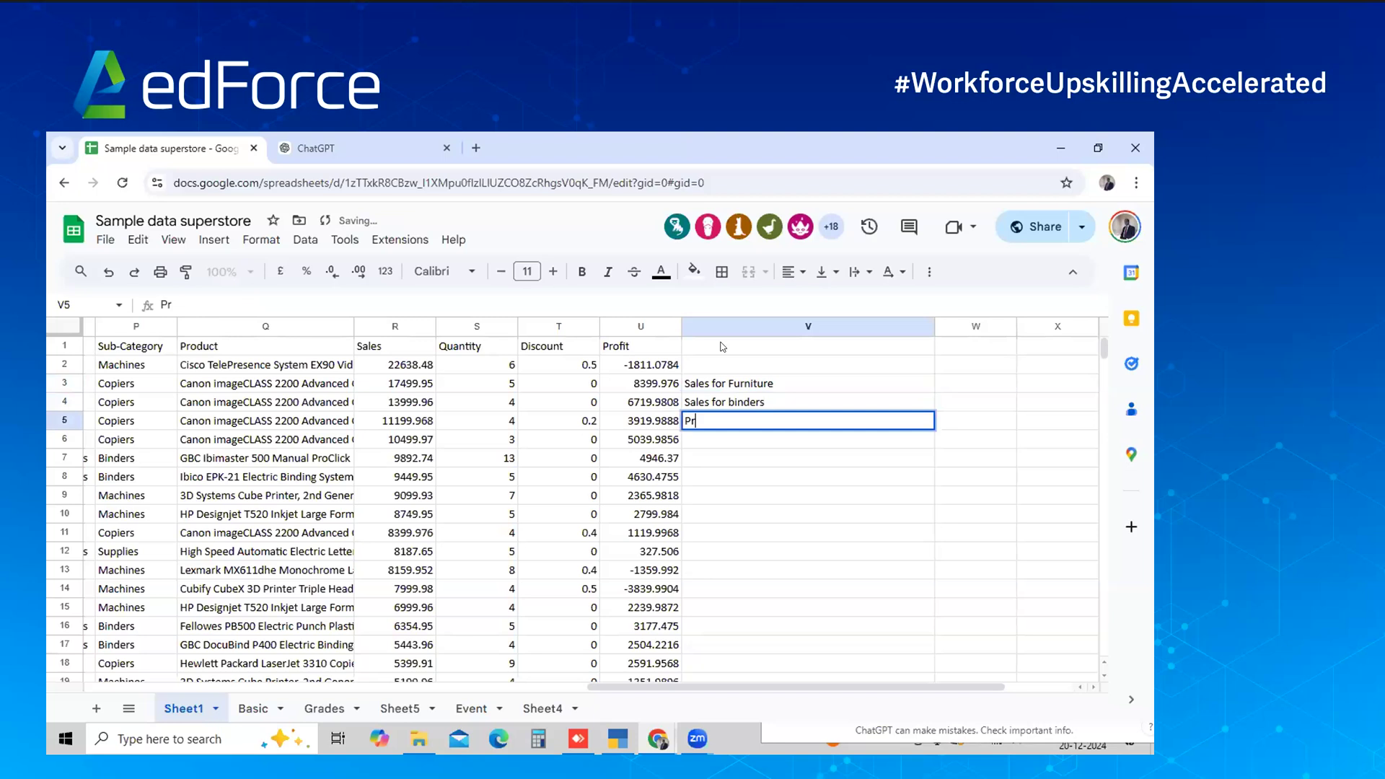
pyautogui.write('ofit for Machines')
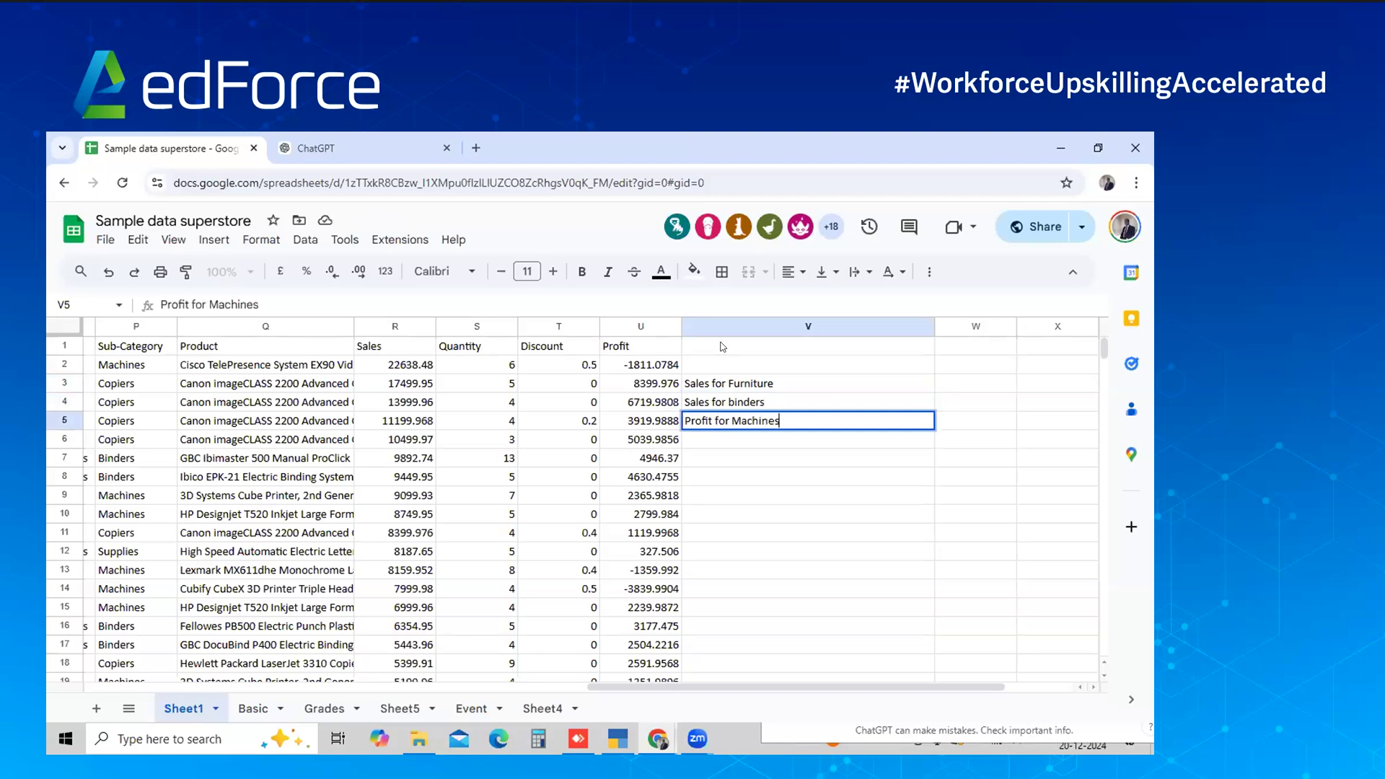
pyautogui.press('Return')
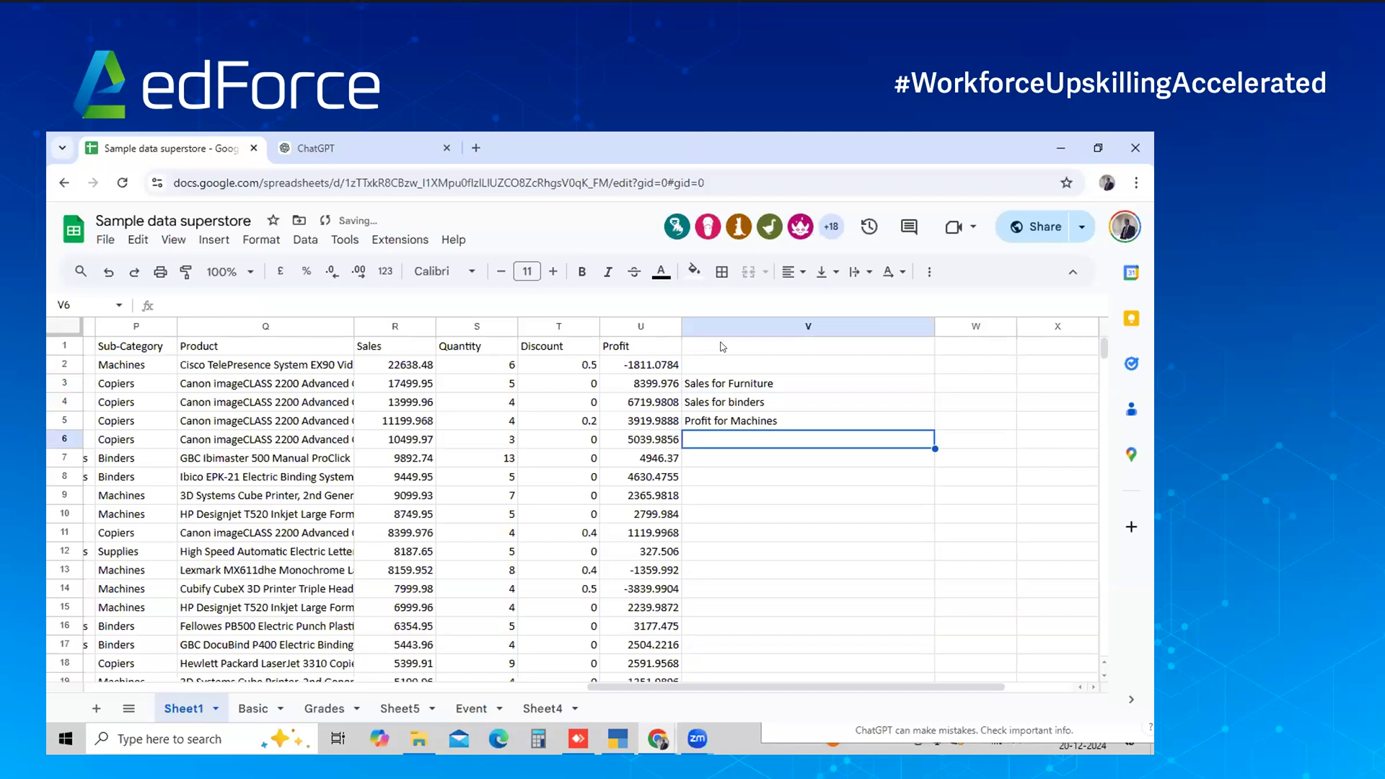
# Start V6 with 'Profit for' and copy the Canon copier product name from Q6
pyautogui.write('P')
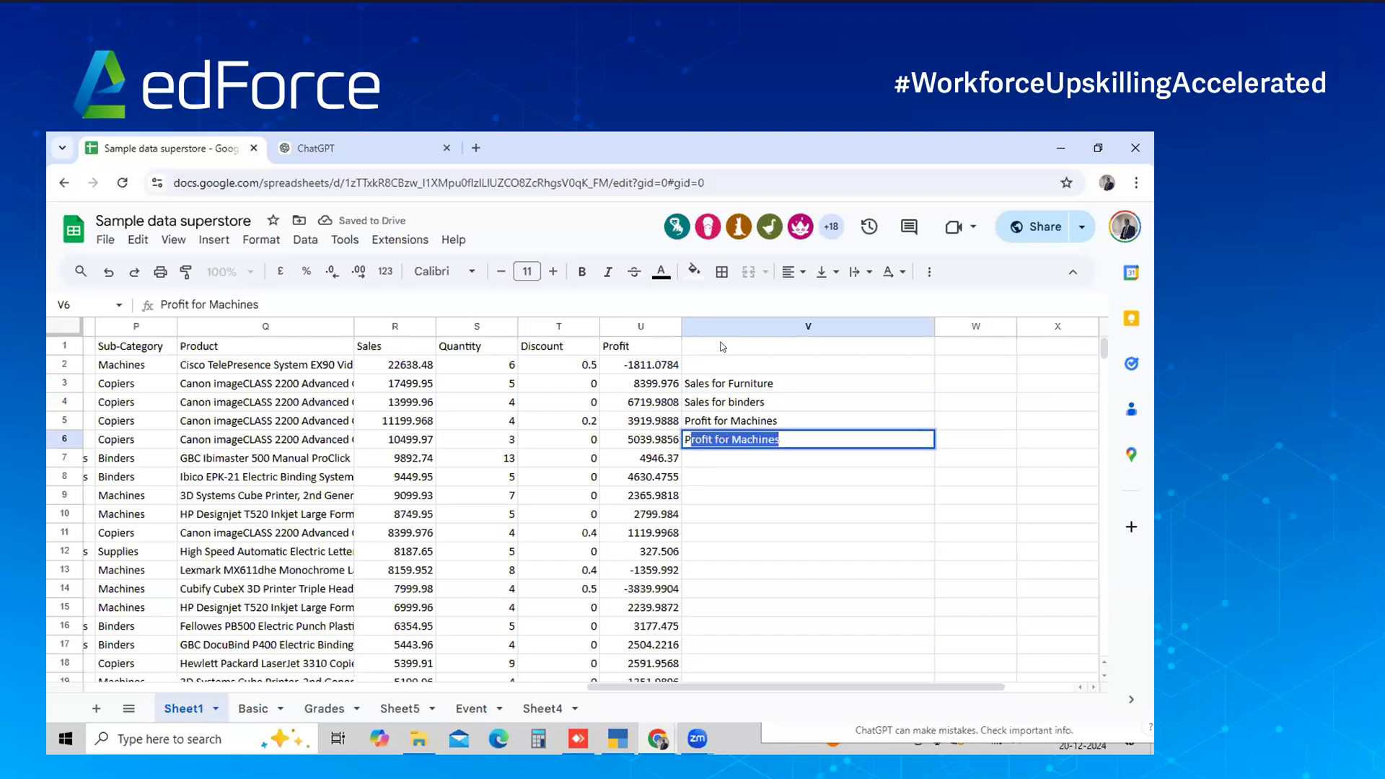
pyautogui.write('rofit for')
pyautogui.press('Delete')
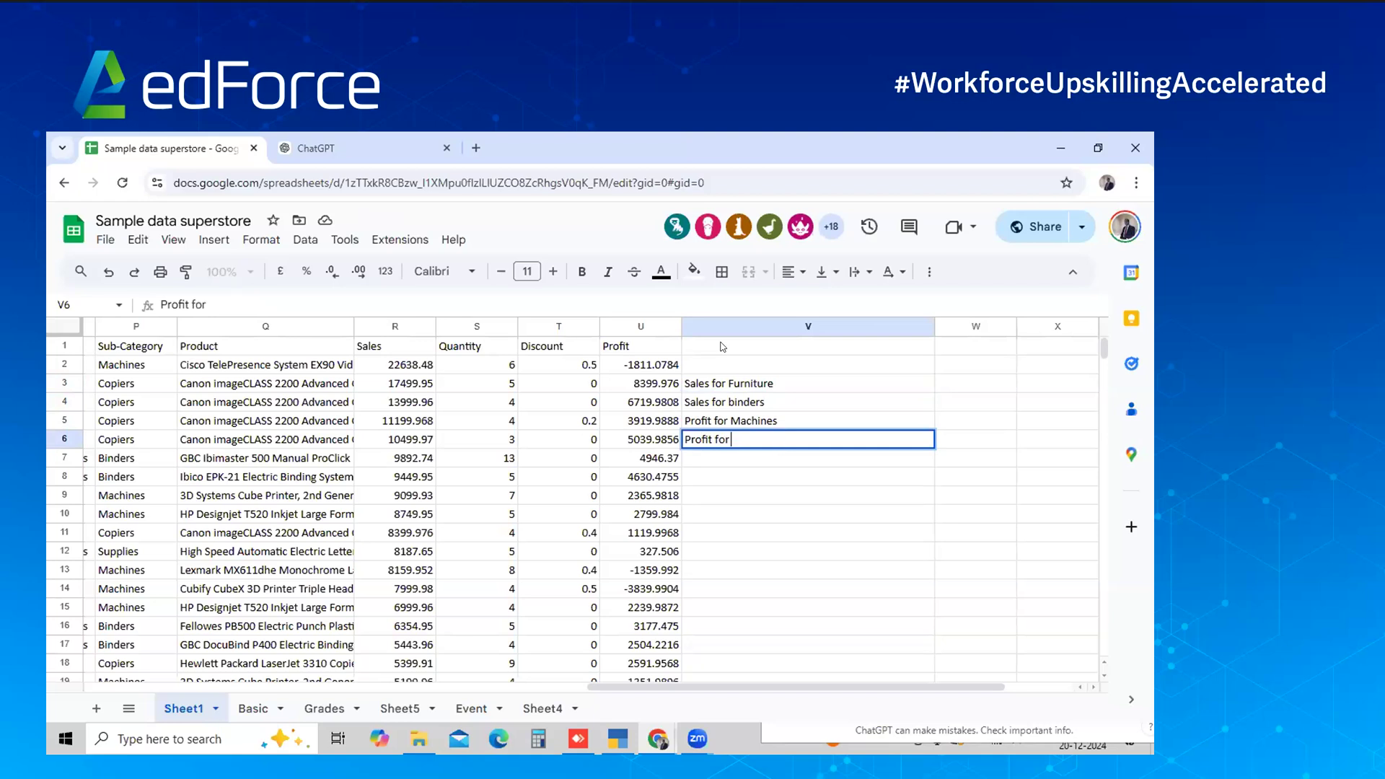
pyautogui.press('Return')
pyautogui.press('Left')
pyautogui.press('Left')
pyautogui.press('Left')
pyautogui.press('Left')
pyautogui.press('Left')
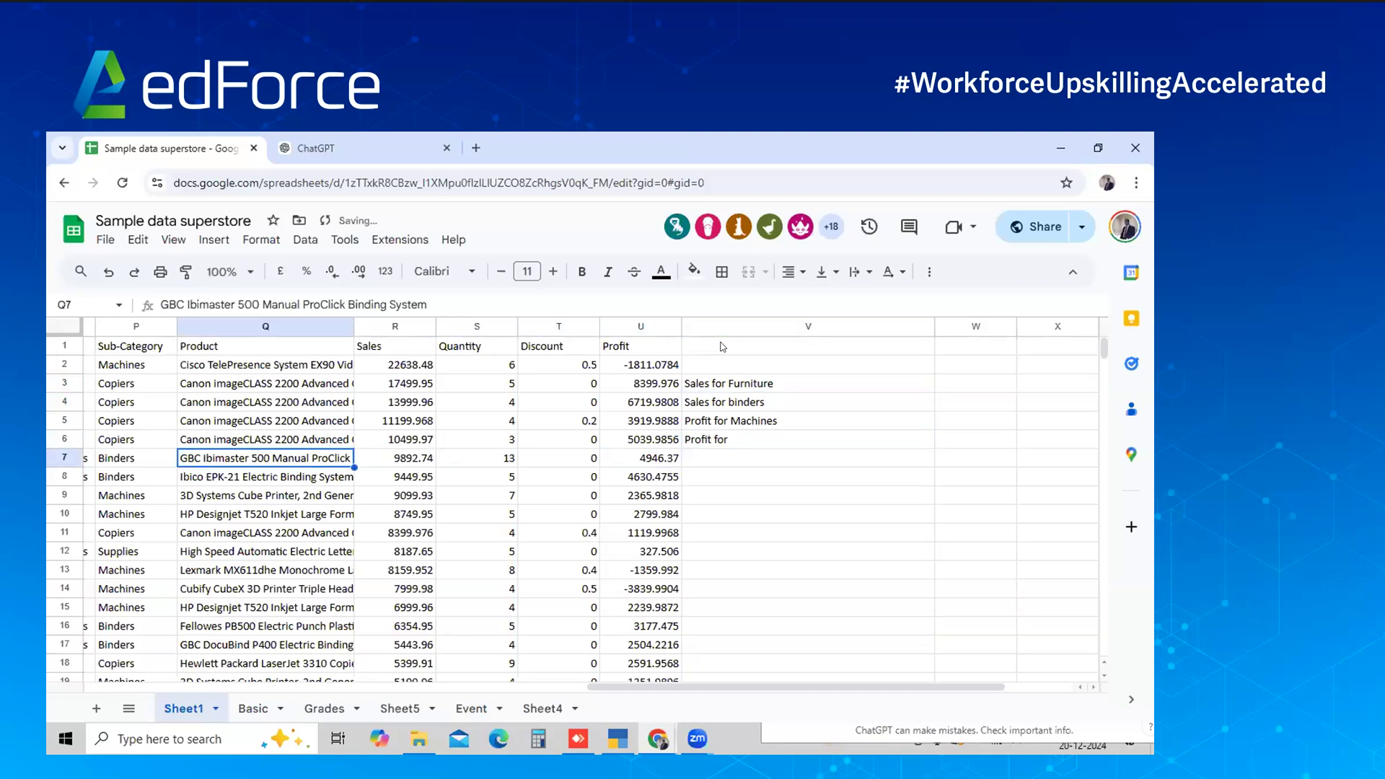
pyautogui.press('Up')
pyautogui.press('F2')
pyautogui.hotkey('ctrl', 'a')
pyautogui.press('Escape')
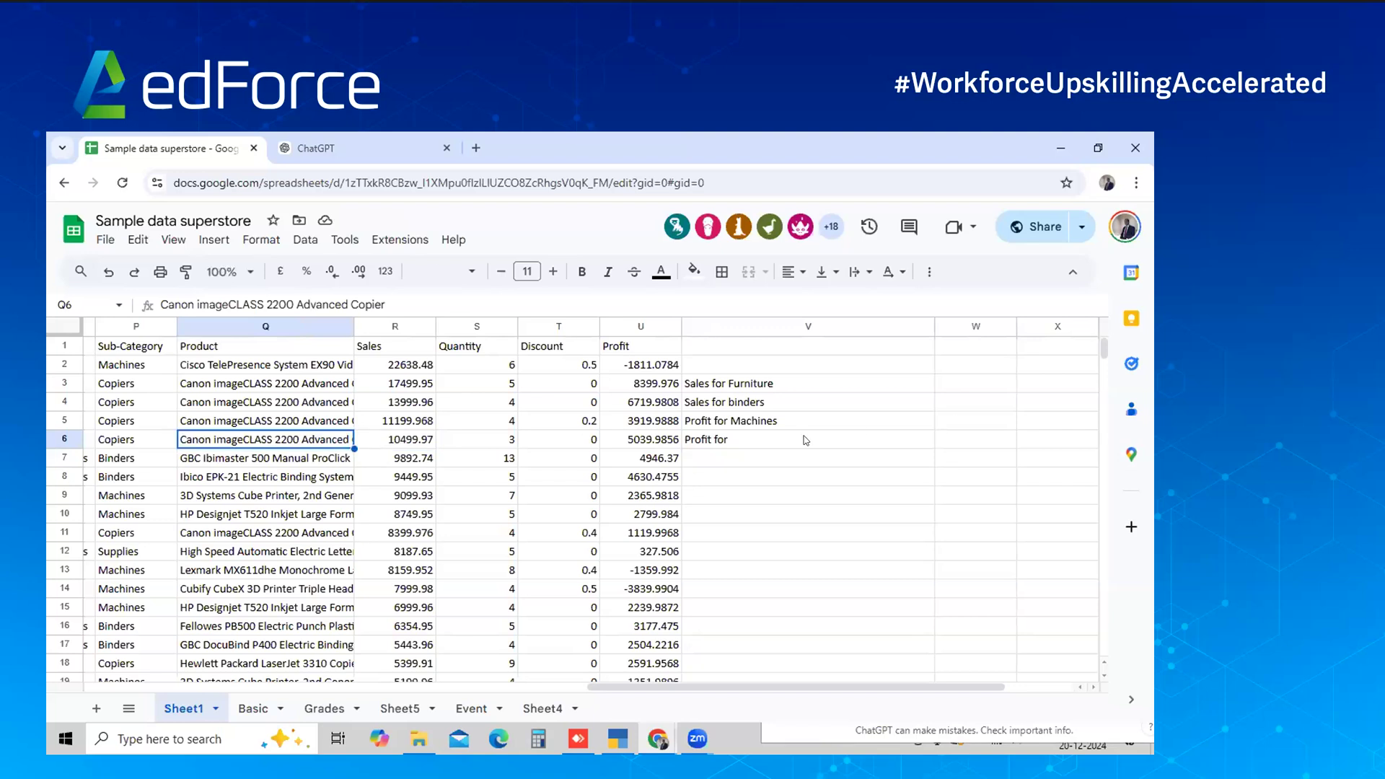
# Complete V6 as 'Profit for Canon imageCLASS 2200 Advanced Copier'
pyautogui.doubleClick(805, 435)
pyautogui.write('Profit for')
pyautogui.hotkey('ctrl', 'v')
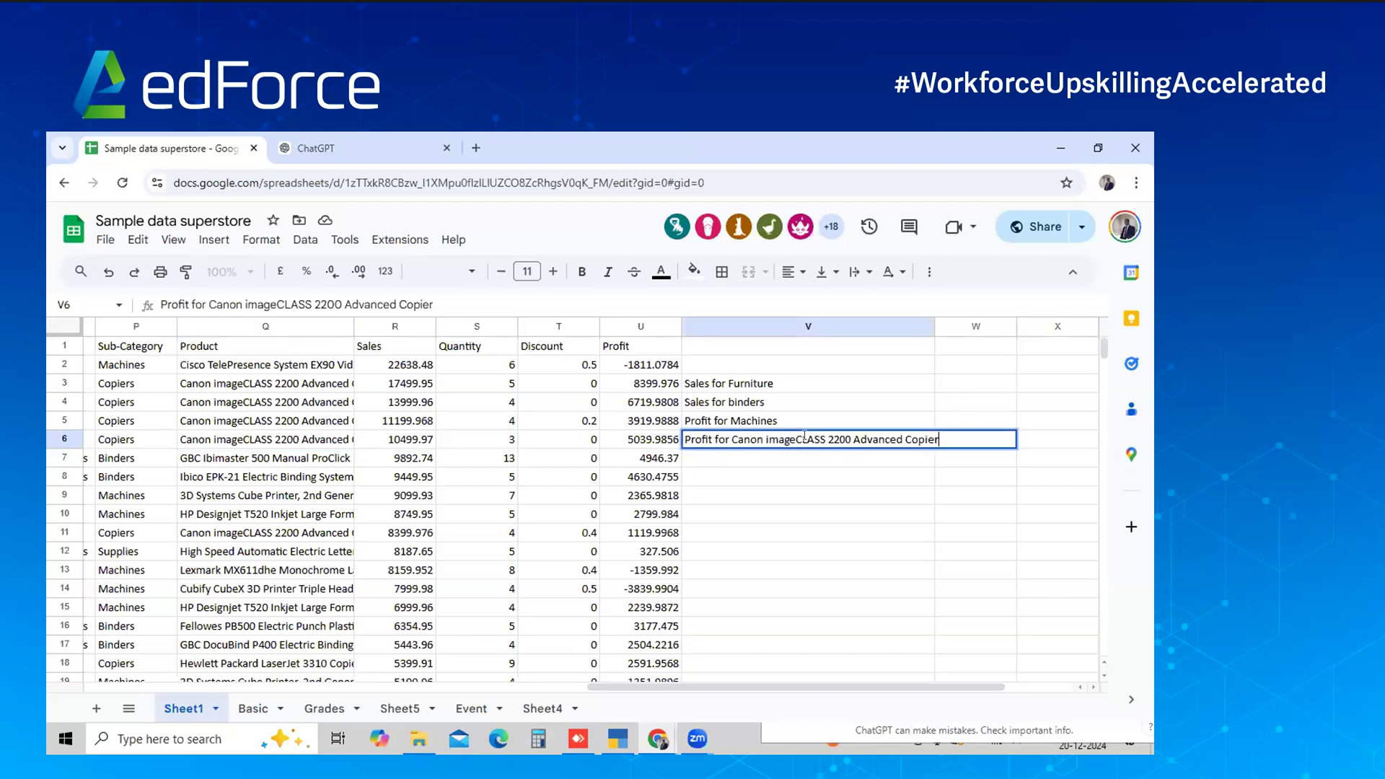
pyautogui.press('Return')
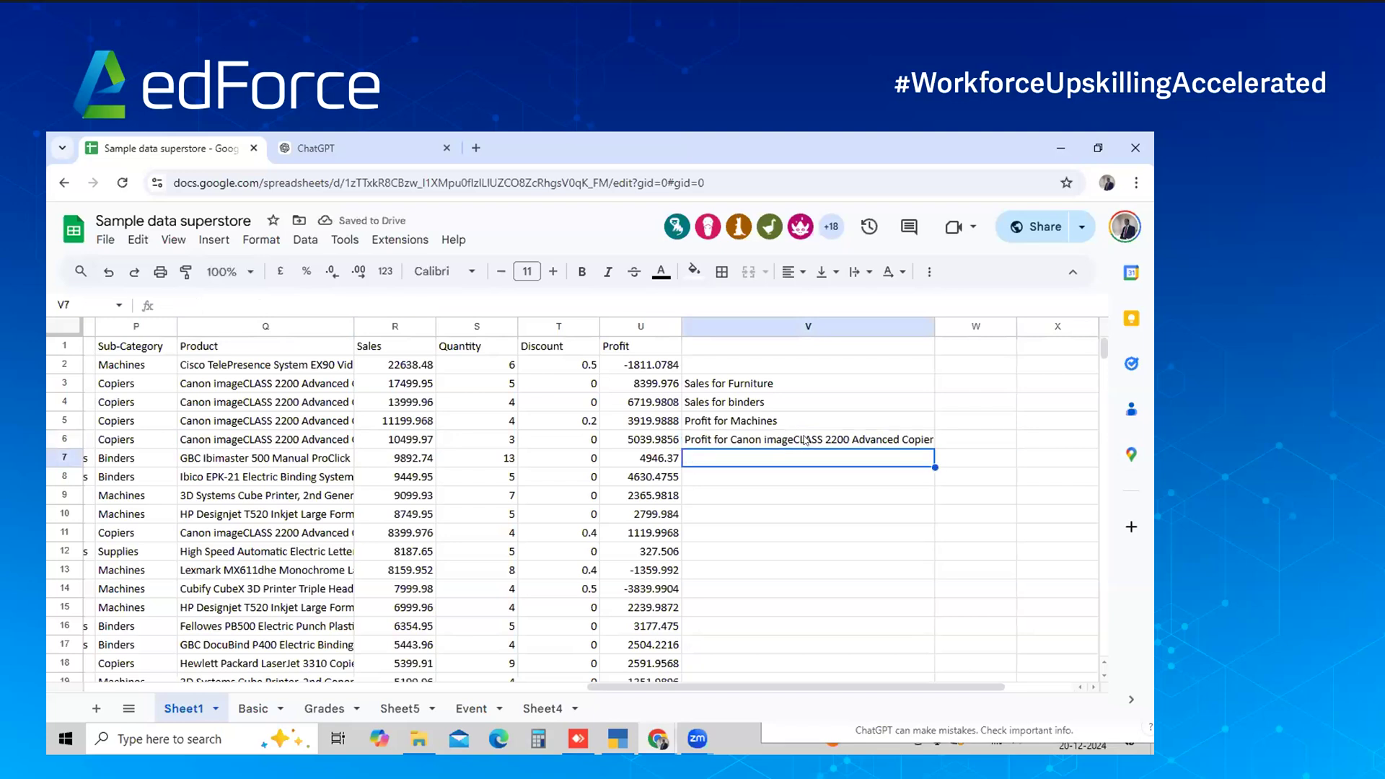
# Select the new labels in column V, then move back to the Category column in the data
pyautogui.moveTo(783, 393); pyautogui.dragTo(783, 443)
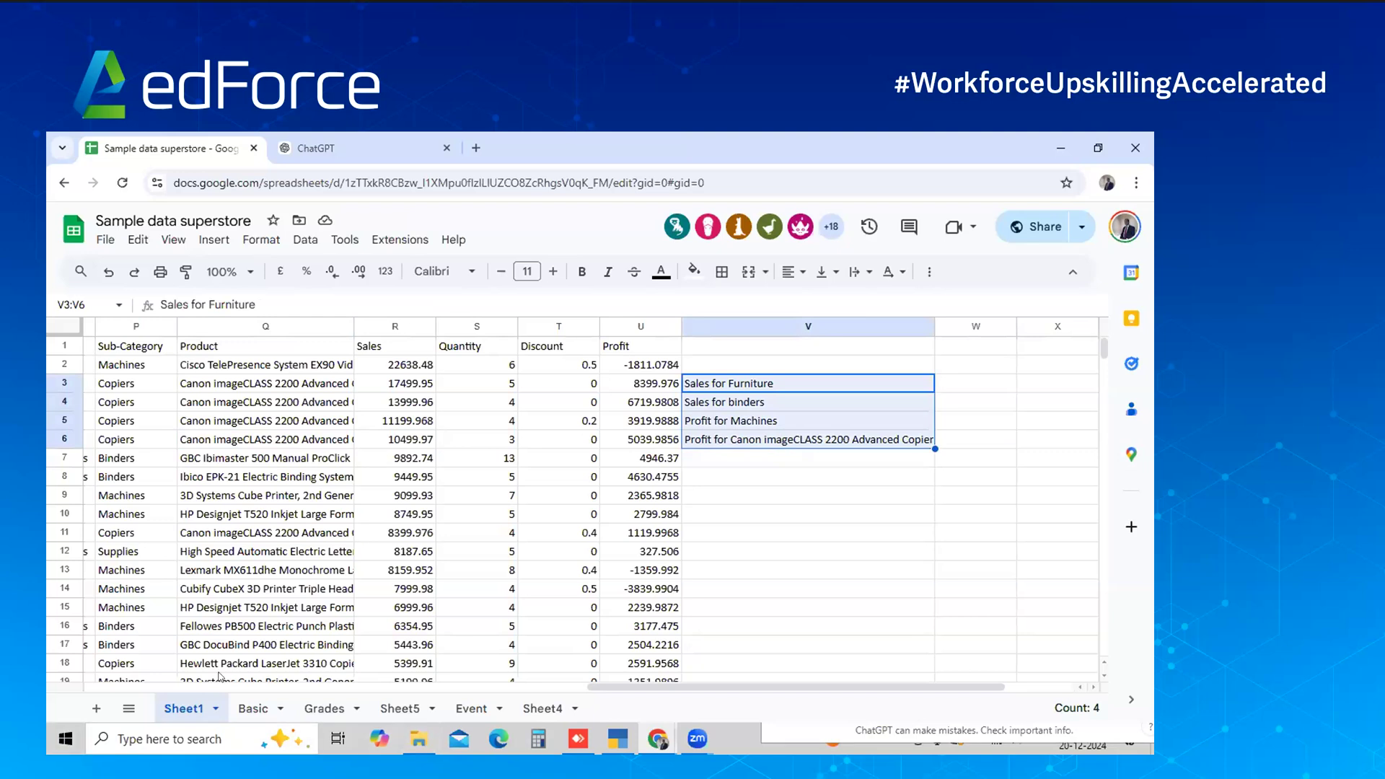
pyautogui.click(387, 419)
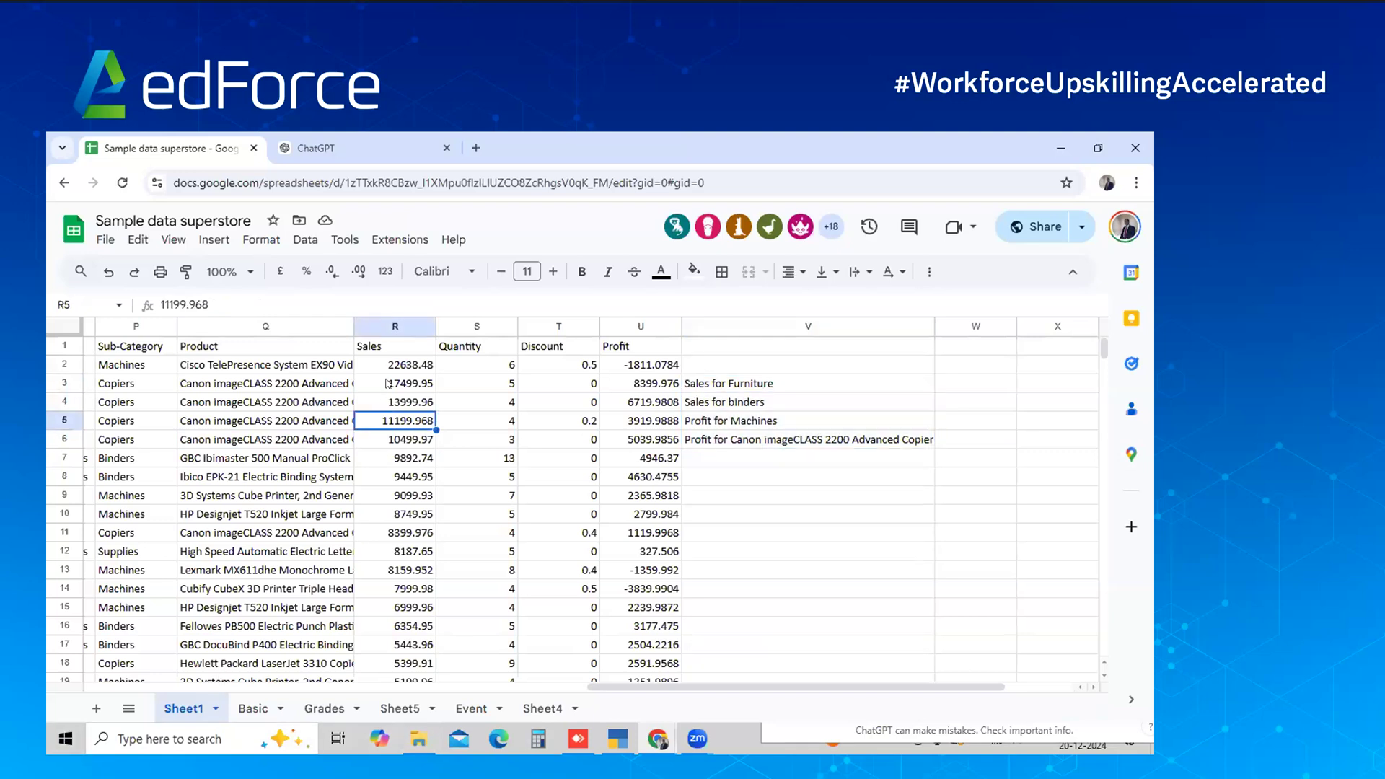
pyautogui.press('Left')
pyautogui.press('Left')
pyautogui.press('Left')
pyautogui.press('Left')
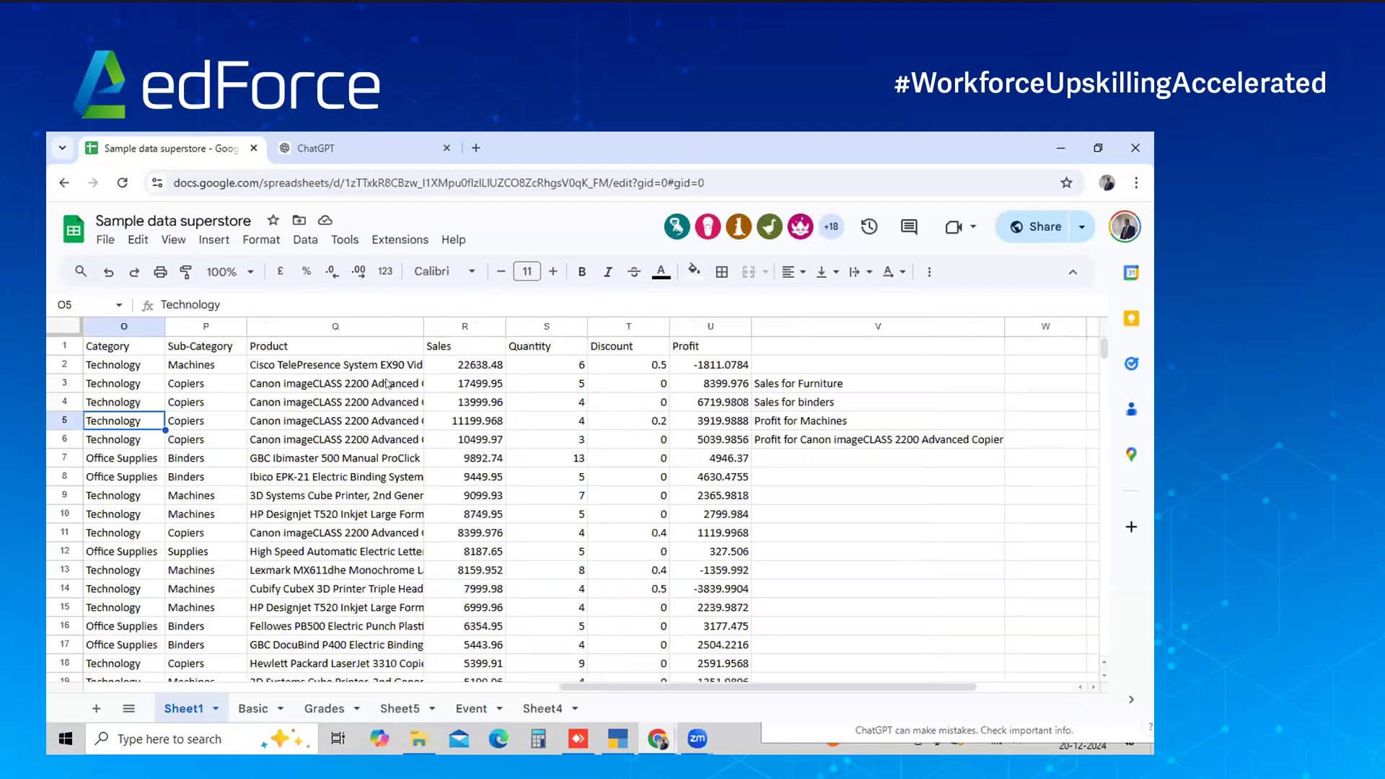
pyautogui.press('Right')
pyautogui.press('Down')
pyautogui.press('Down')
pyautogui.press('Down')
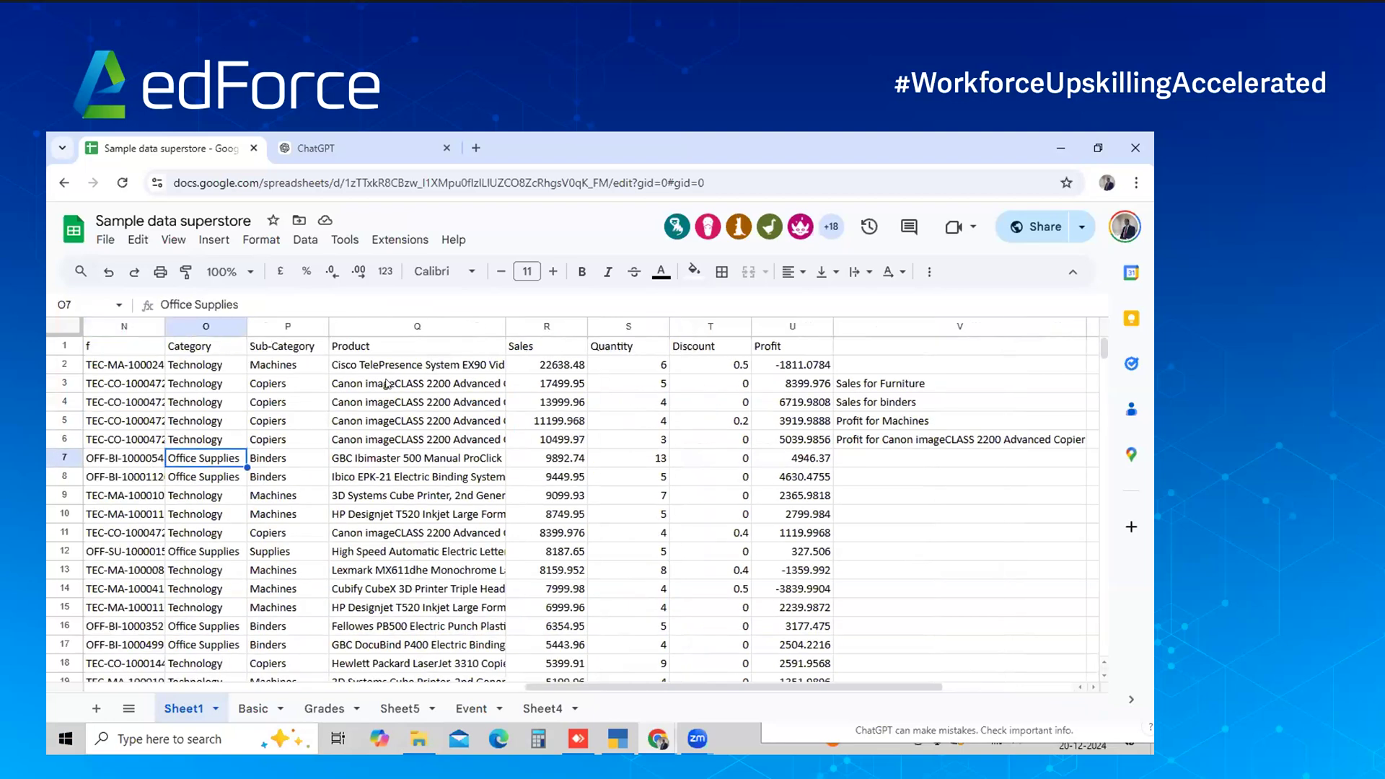
pyautogui.press('Down')
pyautogui.press('Down')
pyautogui.press('Down')
pyautogui.press('Down')
pyautogui.press('Down')
pyautogui.press('Down')
pyautogui.press('Down')
pyautogui.press('Down')
pyautogui.press('Down')
pyautogui.press('Down')
pyautogui.press('Down')
pyautogui.press('Down')
pyautogui.press('Down')
pyautogui.press('Down')
pyautogui.press('Down')
pyautogui.press('Down')
pyautogui.press('Down')
pyautogui.press('Down')
pyautogui.press('Down')
pyautogui.press('Down')
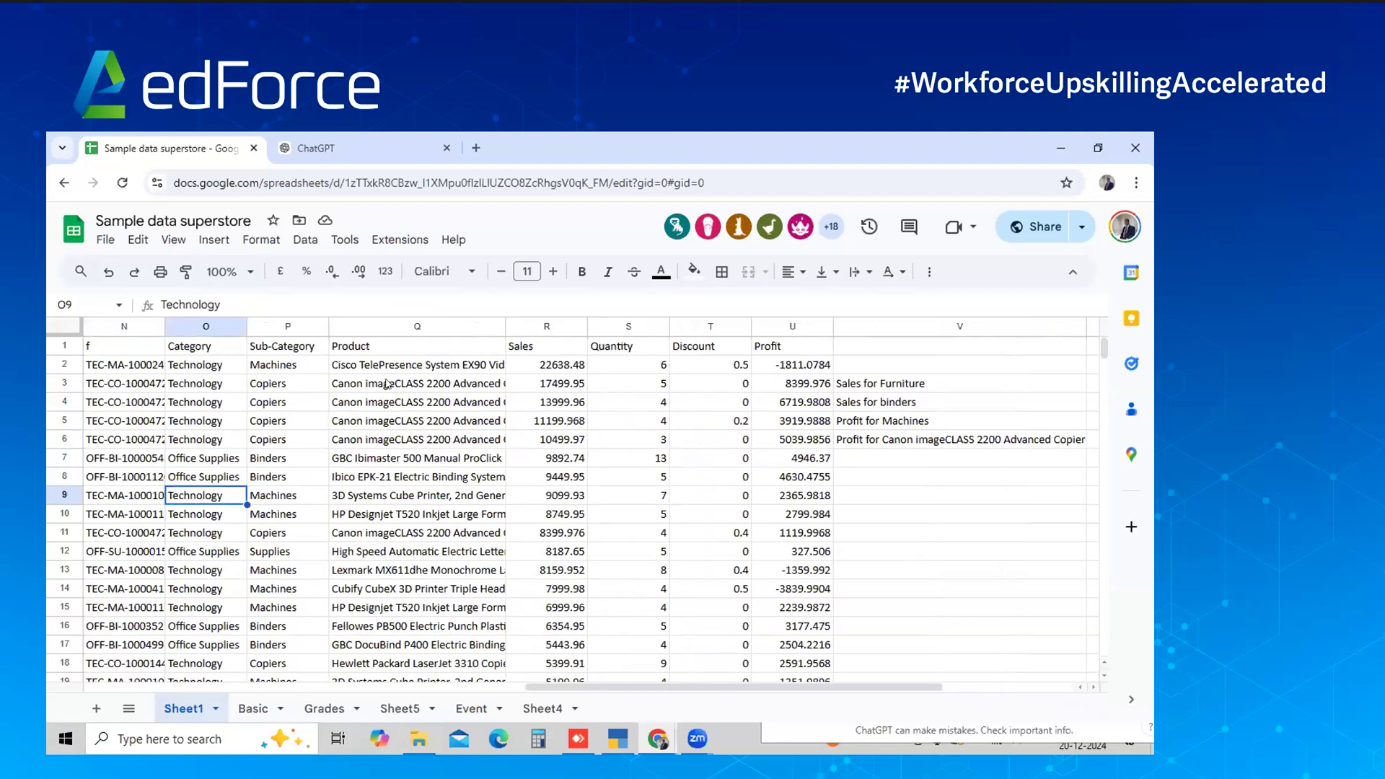
pyautogui.press('Down')
pyautogui.press('Down')
pyautogui.press('Down')
pyautogui.press('Down')
pyautogui.press('Down')
pyautogui.press('Down')
pyautogui.press('Down')
pyautogui.press('Down')
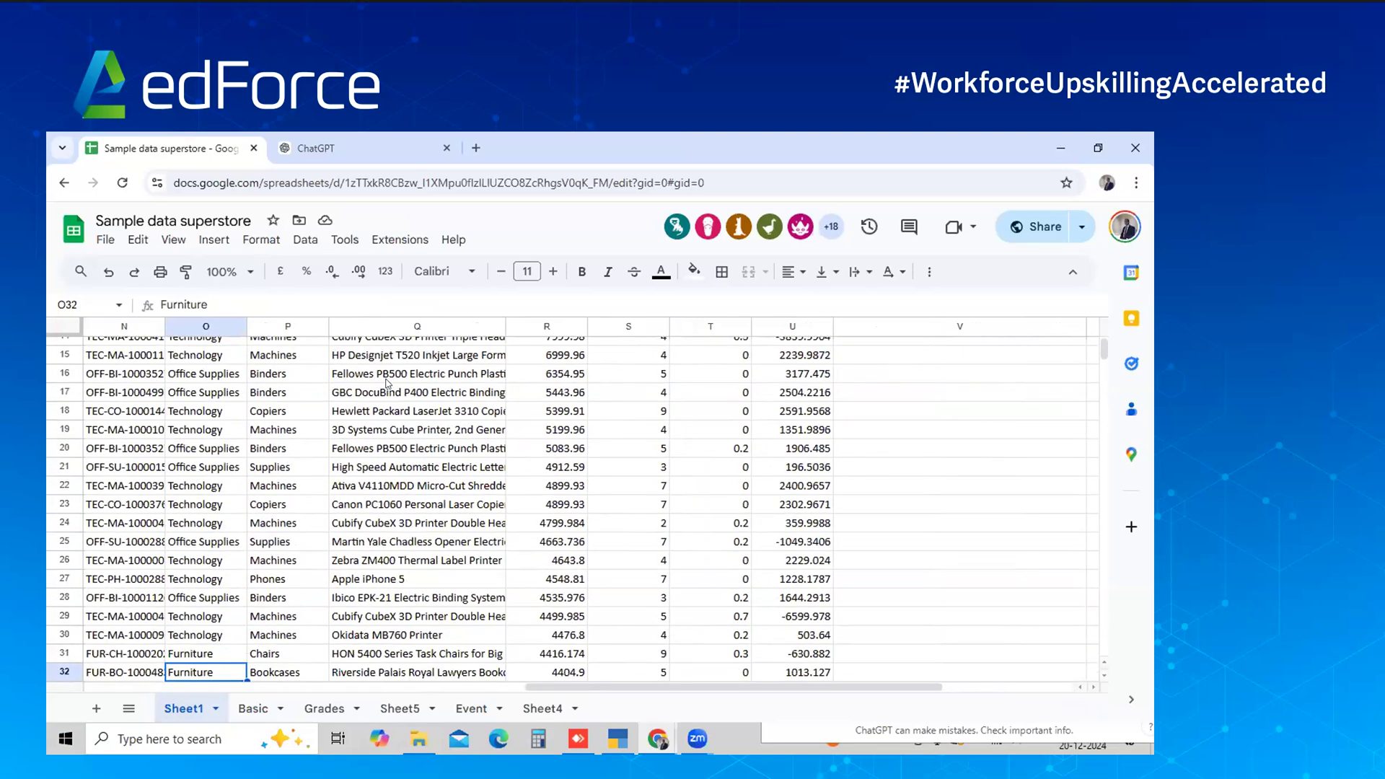
pyautogui.press('Up')
pyautogui.press('Up')
pyautogui.press('Up')
pyautogui.press('Up')
pyautogui.press('Up')
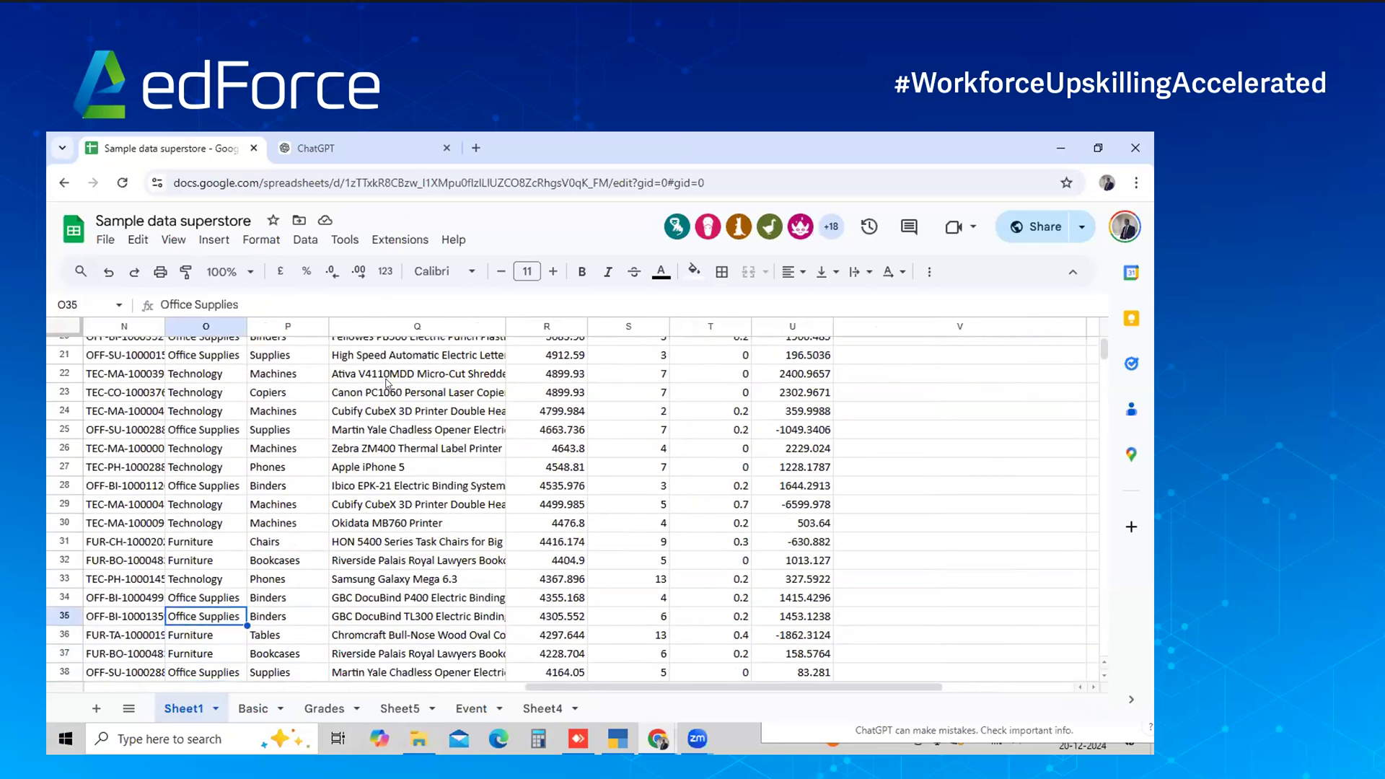
pyautogui.press('Right')
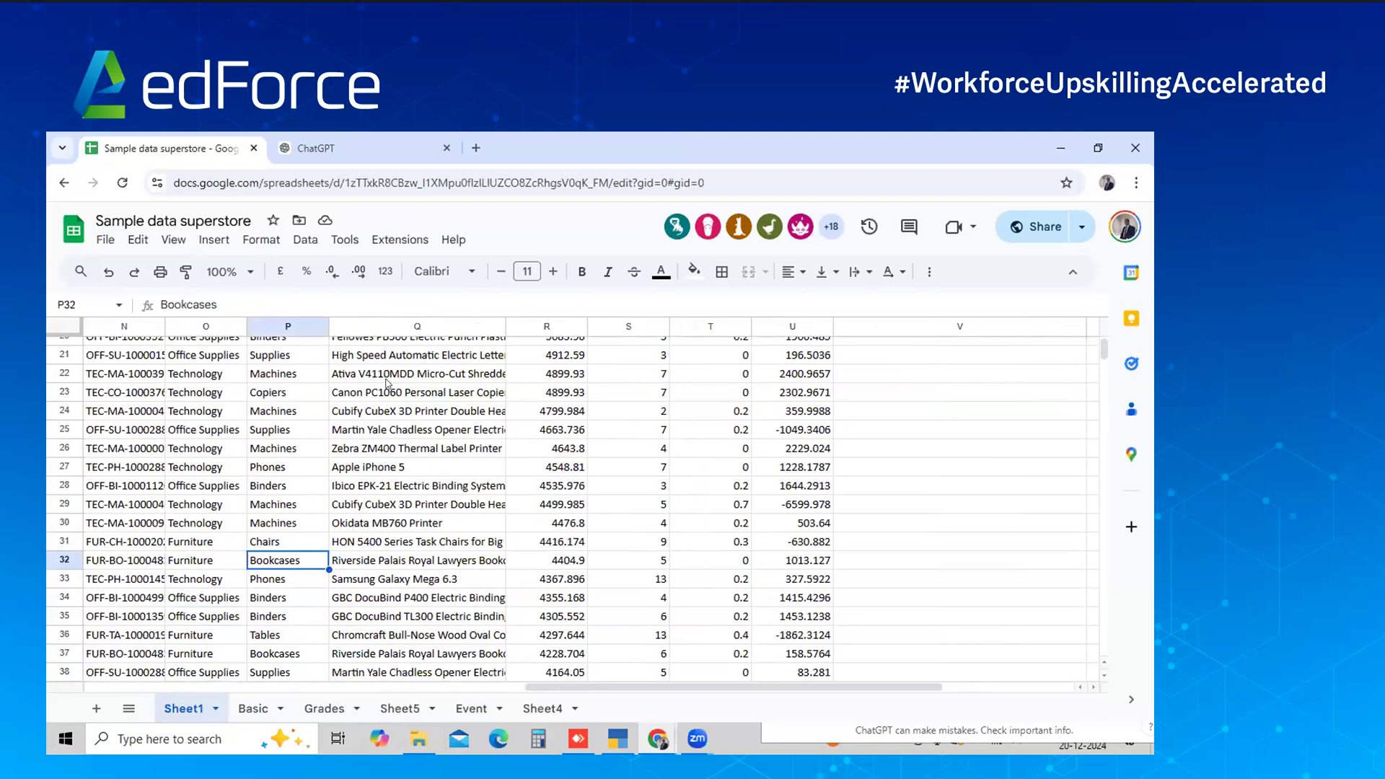
pyautogui.press('Up')
pyautogui.press('Up')
pyautogui.press('Up')
pyautogui.press('Up')
pyautogui.press('Up')
pyautogui.press('Up')
pyautogui.press('Up')
pyautogui.press('Up')
pyautogui.press('Up')
pyautogui.press('Up')
pyautogui.press('Up')
pyautogui.press('Up')
pyautogui.press('Up')
pyautogui.press('Up')
pyautogui.press('Up')
pyautogui.press('Up')
pyautogui.press('Up')
pyautogui.press('Up')
pyautogui.press('Up')
pyautogui.press('Up')
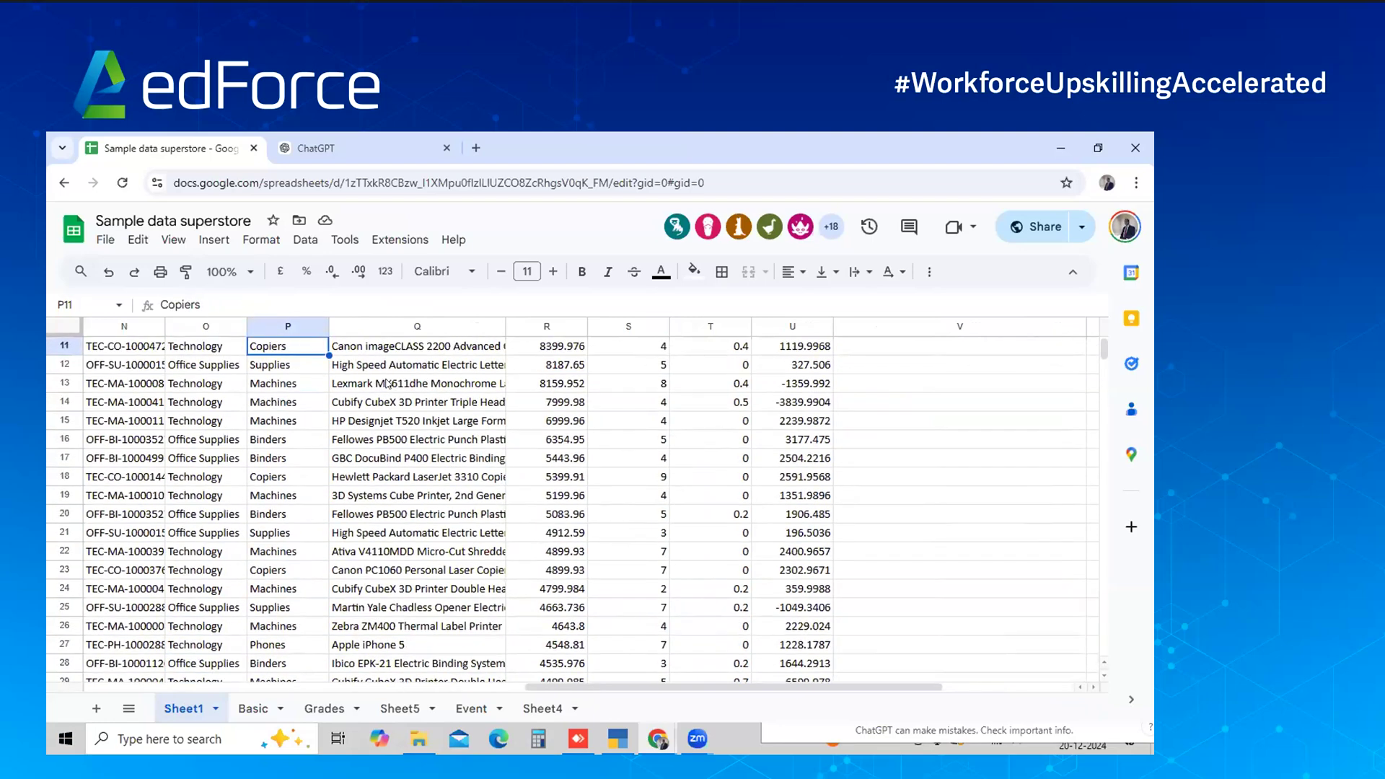
pyautogui.press('Up')
pyautogui.press('Up')
pyautogui.press('Up')
pyautogui.press('Up')
pyautogui.press('Up')
pyautogui.press('Up')
pyautogui.press('Up')
pyautogui.press('Up')
pyautogui.press('Up')
pyautogui.press('Up')
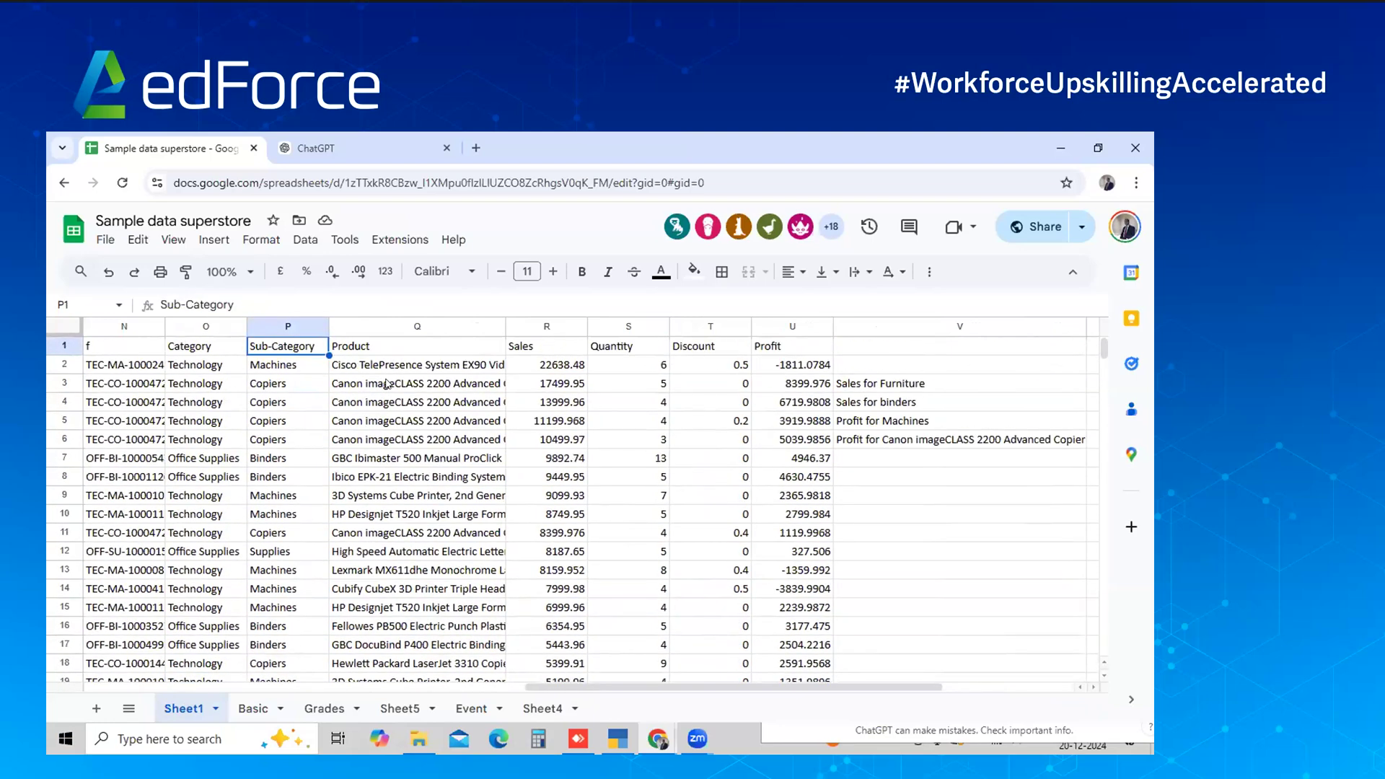
pyautogui.press('Down')
pyautogui.press('Right')
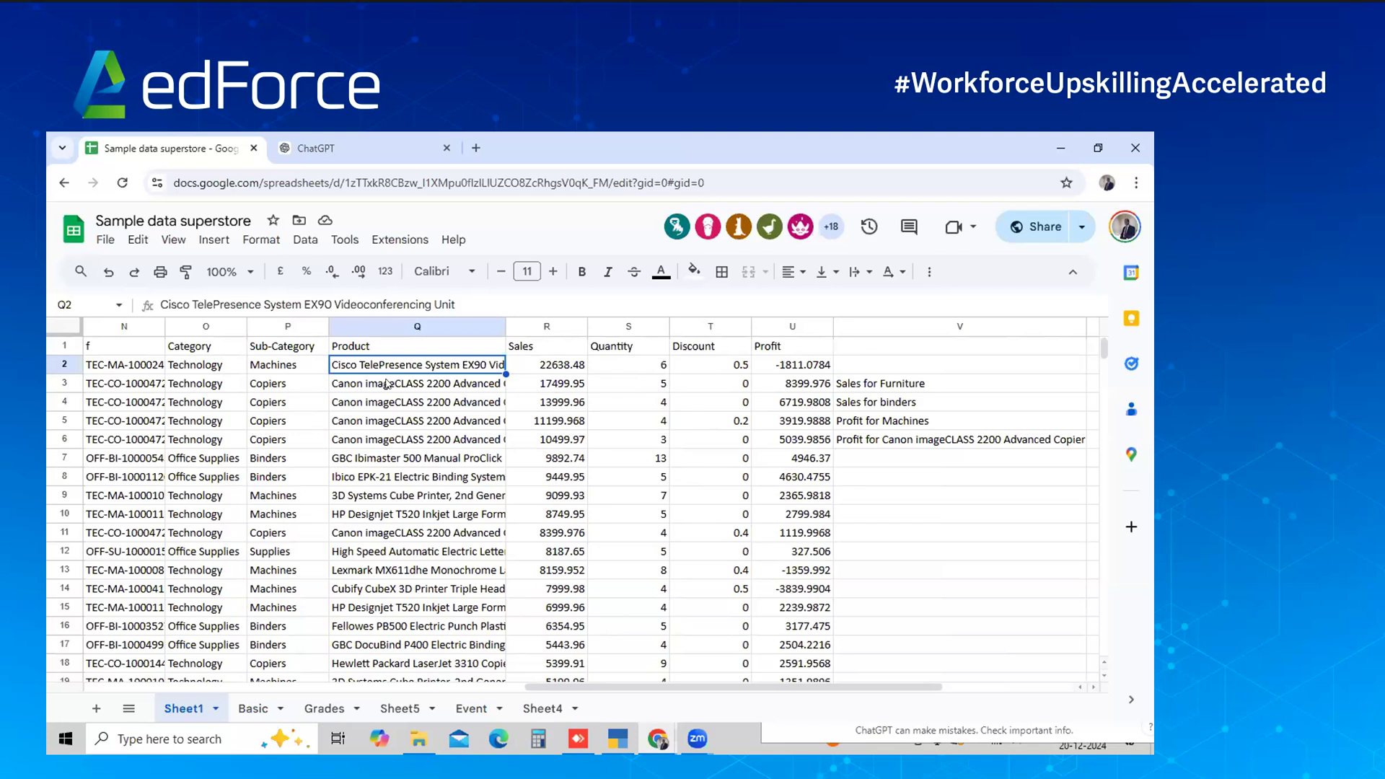
pyautogui.press('Right')
pyautogui.press('Right')
pyautogui.press('Right')
pyautogui.press('Right')
pyautogui.press('Right')
pyautogui.press('Right')
pyautogui.press('Right')
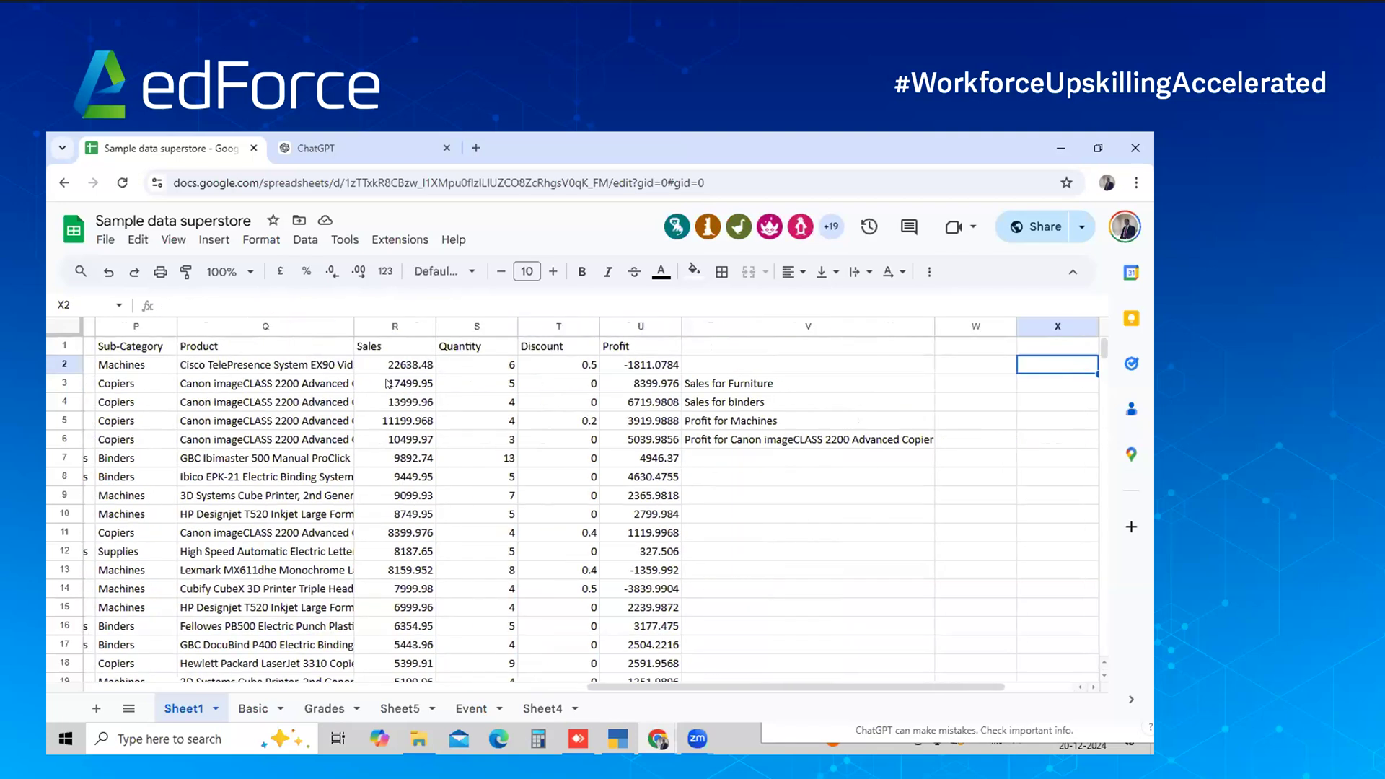
pyautogui.press('Left')
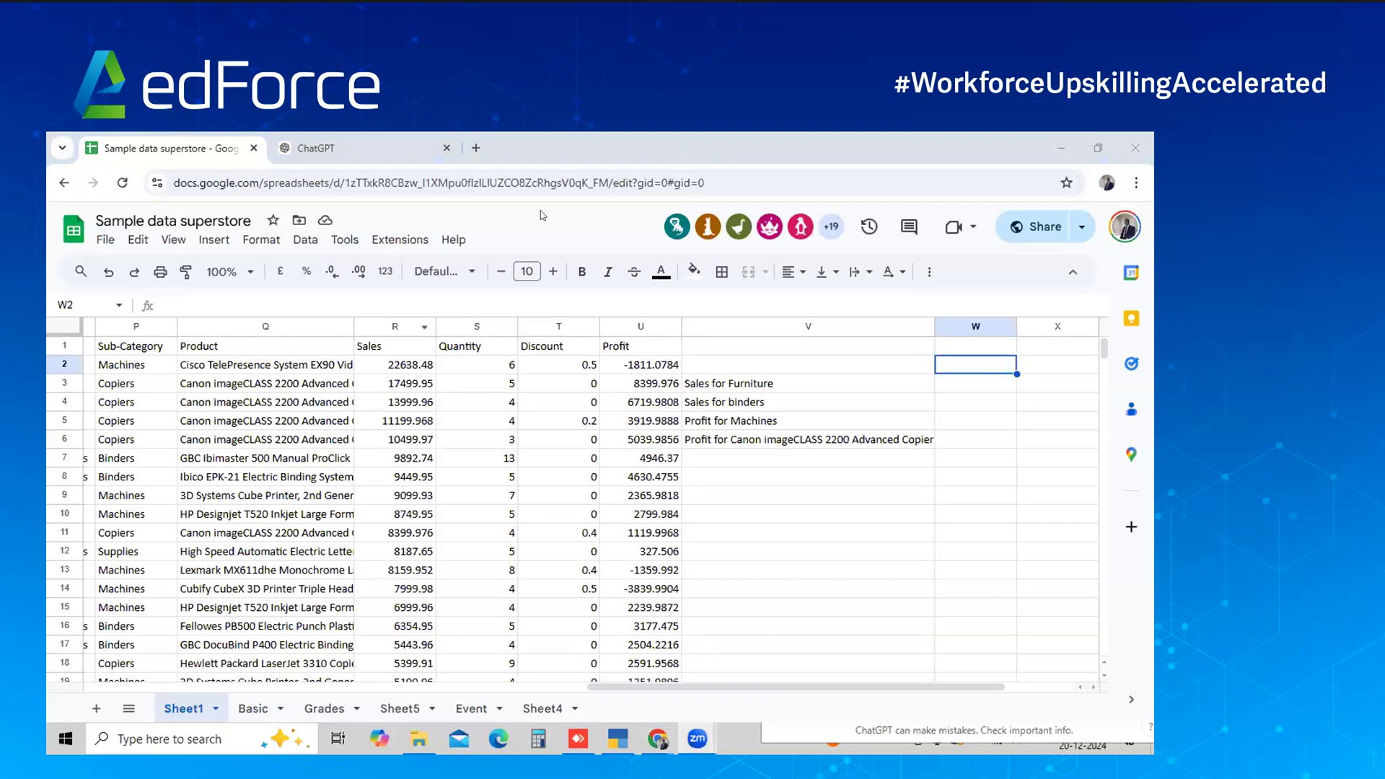
pyautogui.click(378, 389)
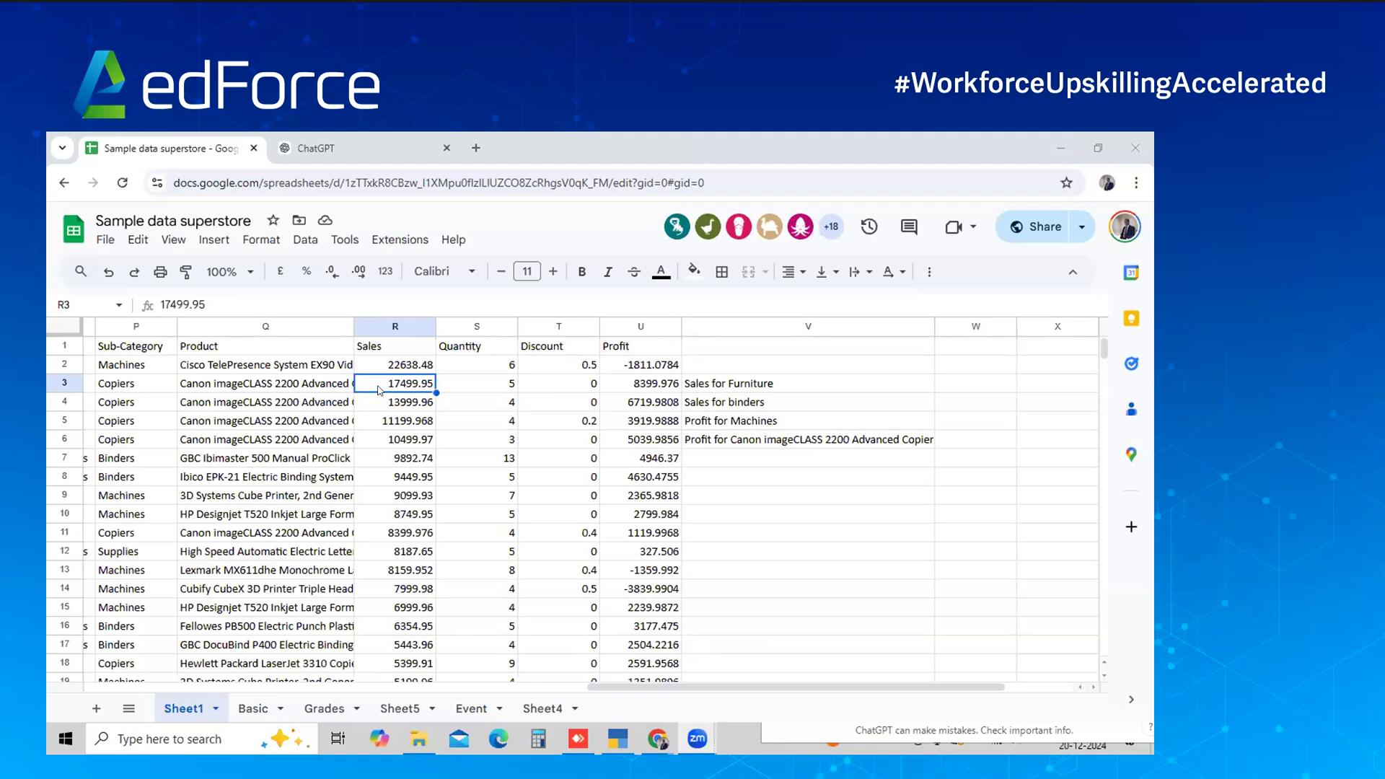
# Type 741999 into W3 as a trial and discard it, leaving W3 empty
pyautogui.click(922, 581)
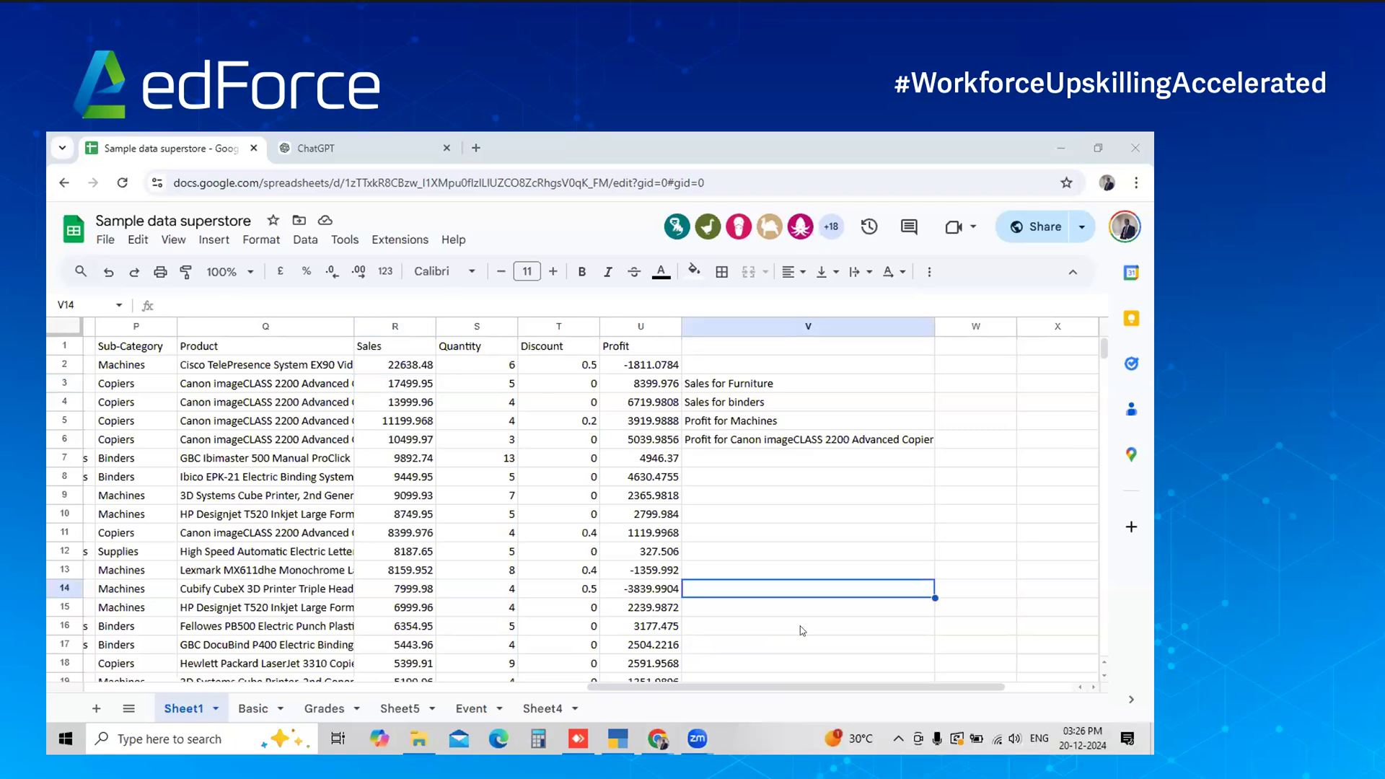
pyautogui.click(976, 382)
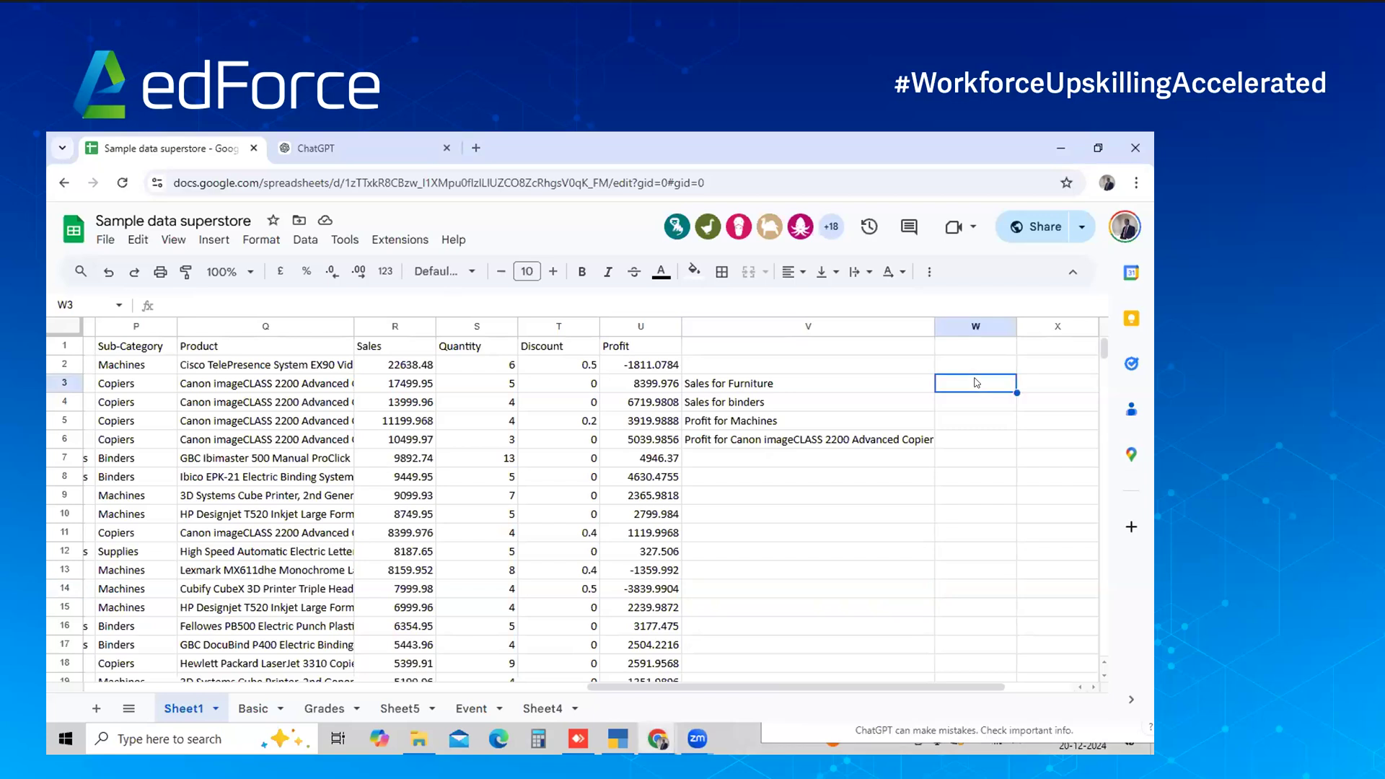
pyautogui.write('741999')
pyautogui.press('Escape')
# Check the Binders row near Category column O, then bring ChatGPT up beside the sheet
pyautogui.click(308, 455)
pyautogui.press('Left')
pyautogui.press('Left')
pyautogui.press('Right')
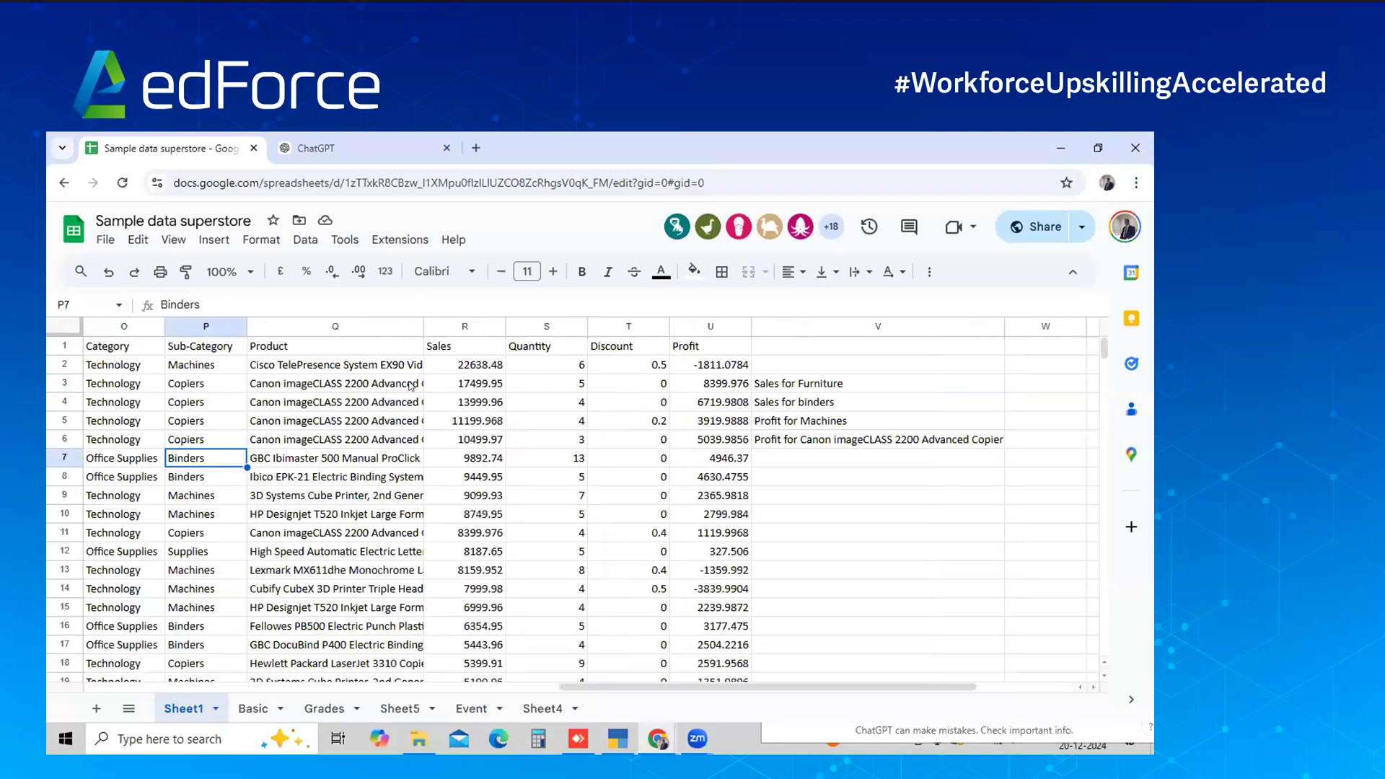
pyautogui.click(902, 731)
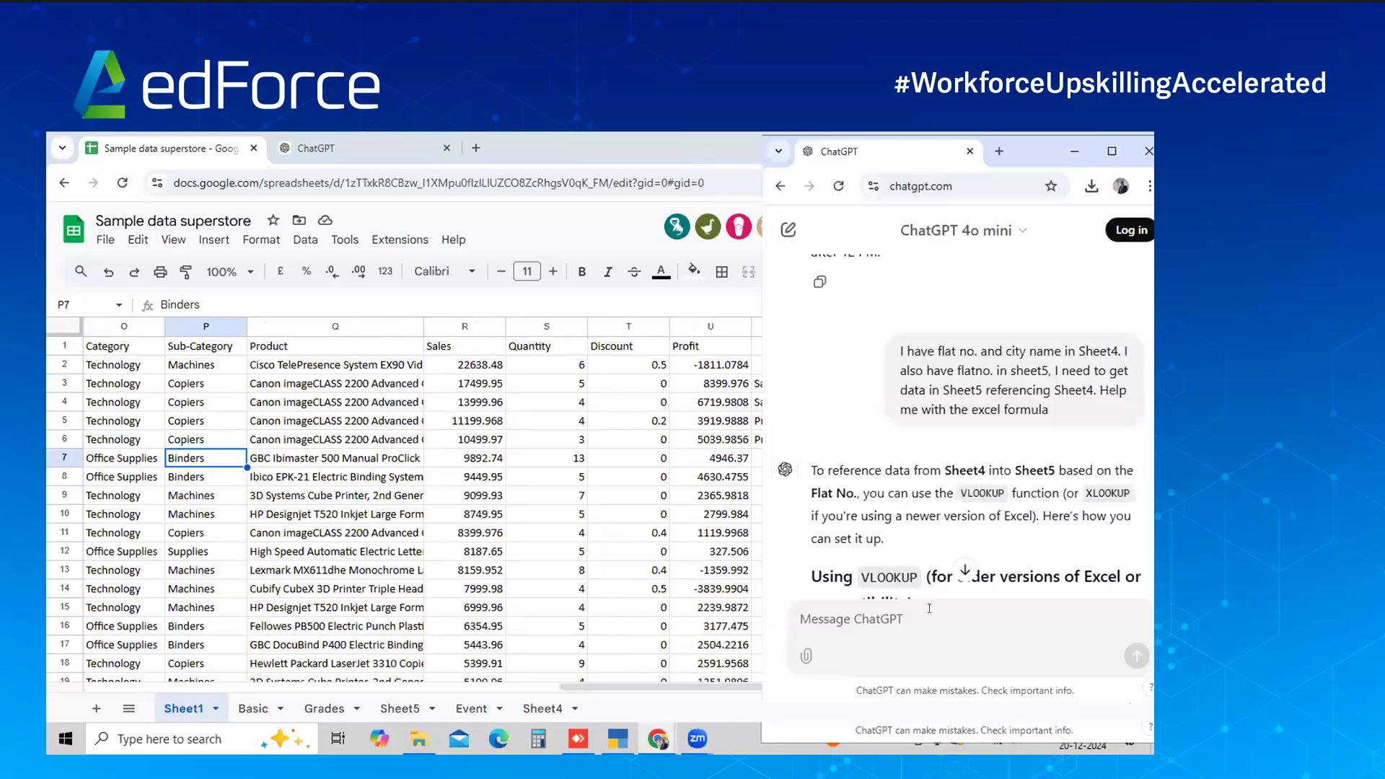
# Ask ChatGPT for a formula totalling Furniture sales, with sales in column R and category in column O
pyautogui.click(963, 571)
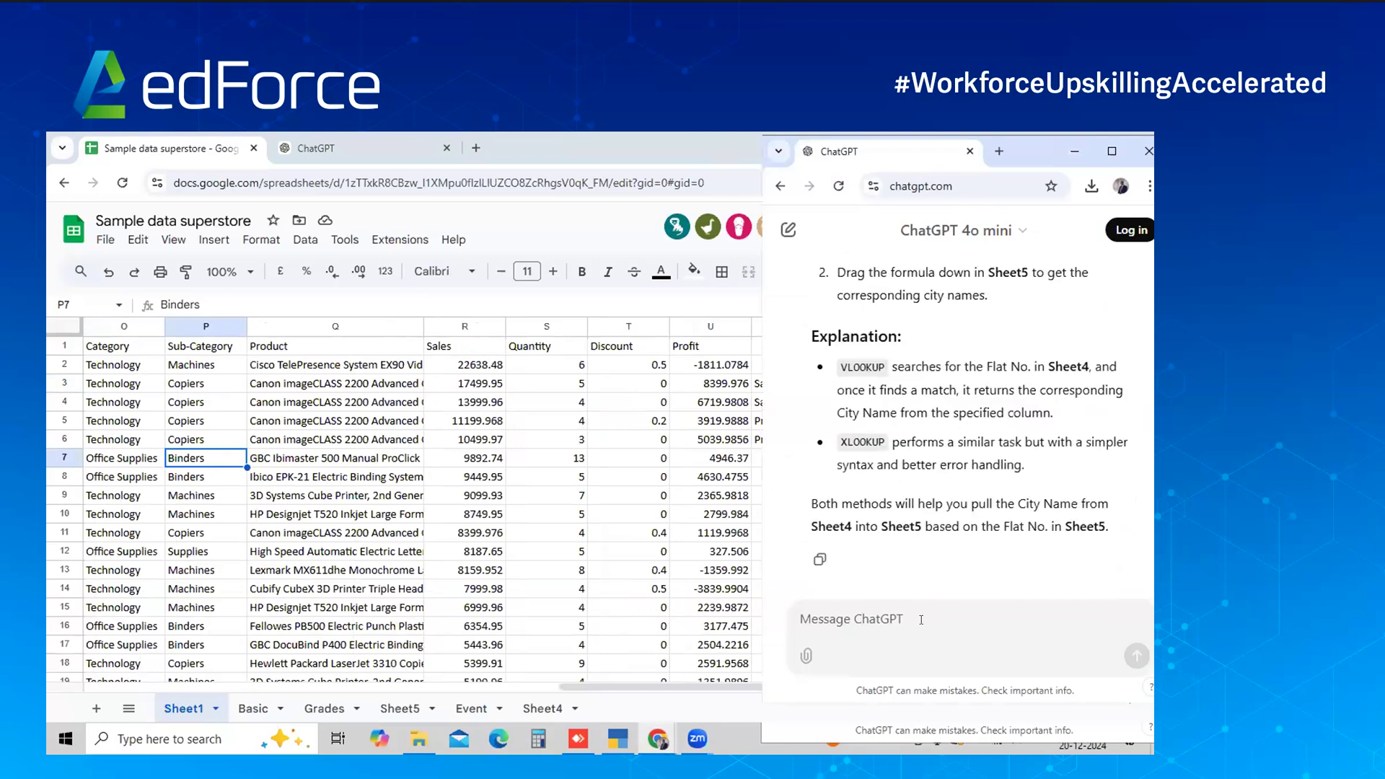
pyautogui.write('My ')
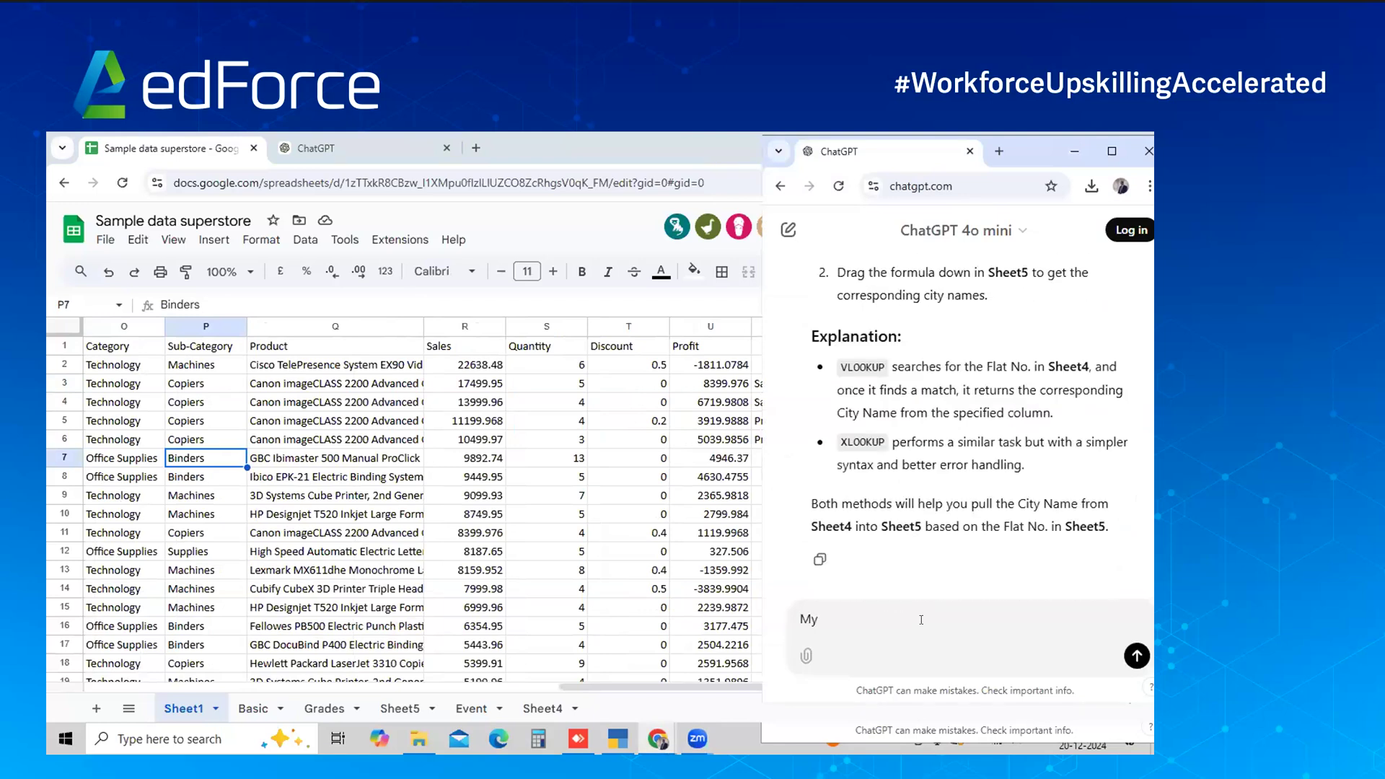
pyautogui.write('Sales data in ')
pyautogui.write('in column R. And my category is in the column ')
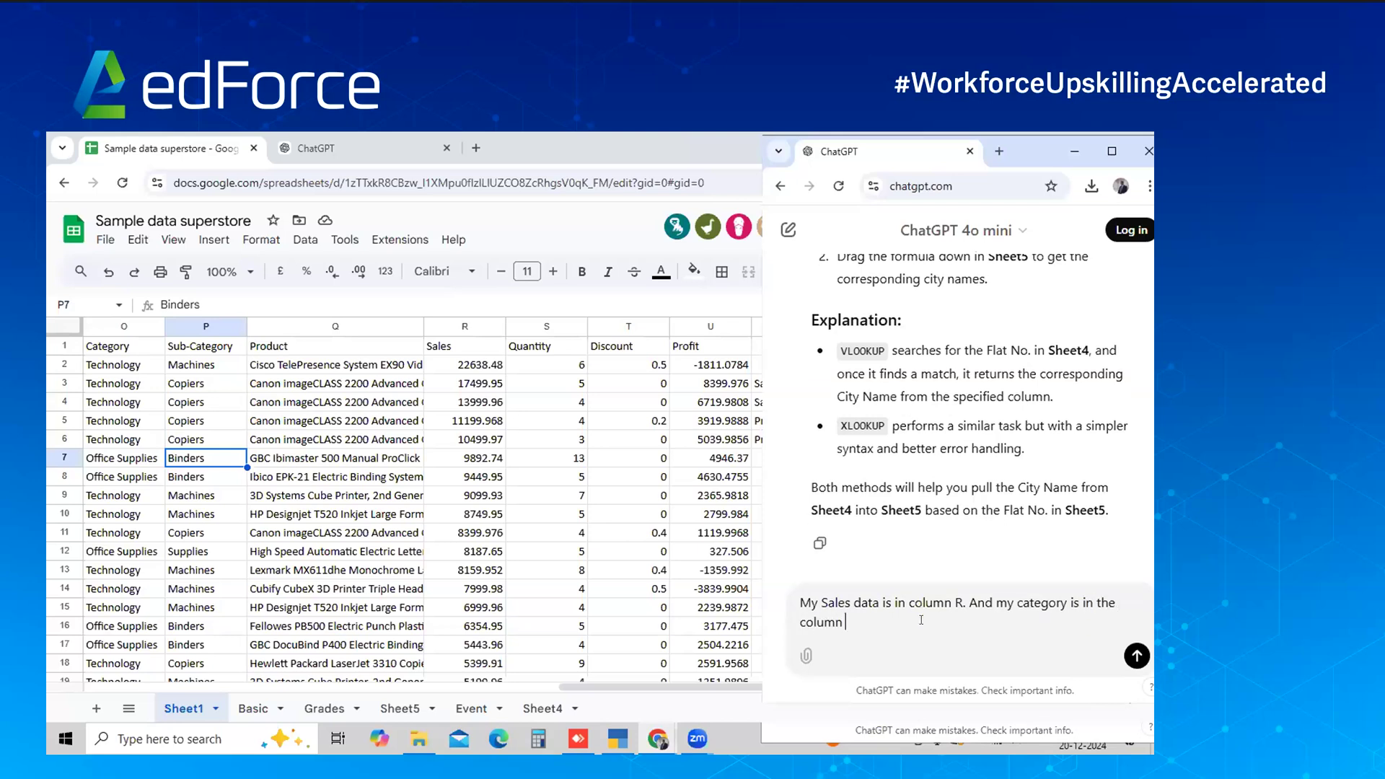
pyautogui.write('O. Need to get sales for firn')
pyautogui.press('BackSpace')
pyautogui.press('BackSpace')
pyautogui.press('BackSpace')
pyautogui.write('urniture categ')
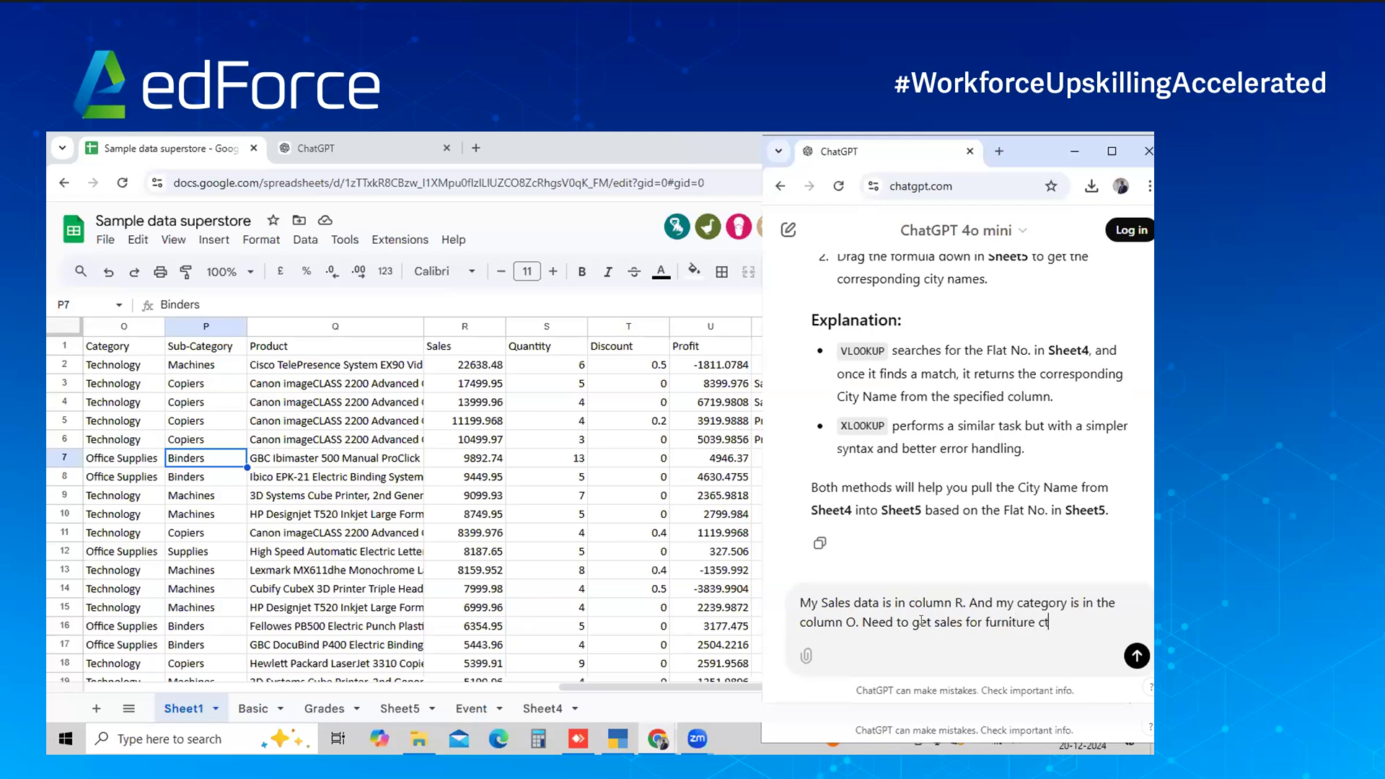
pyautogui.write('ory Help me with th')
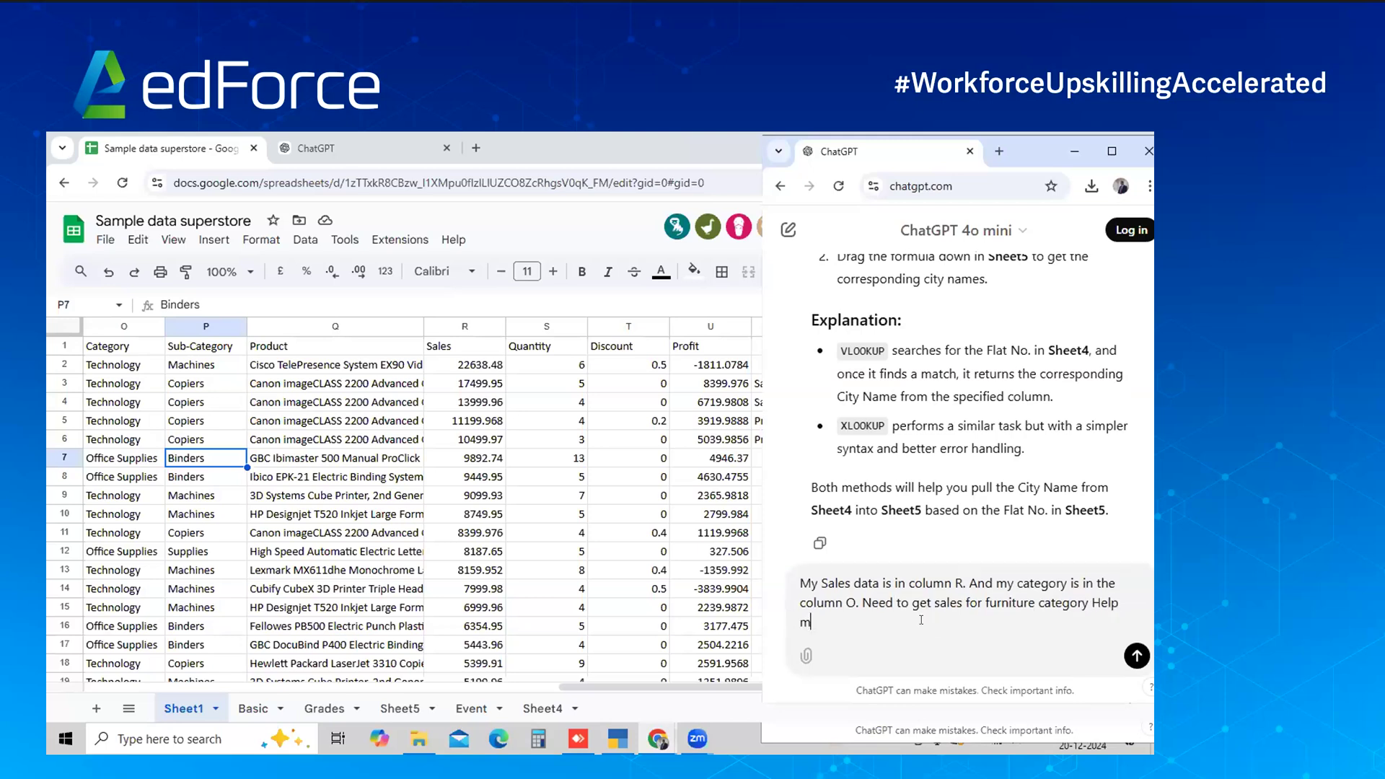
pyautogui.write('e e')
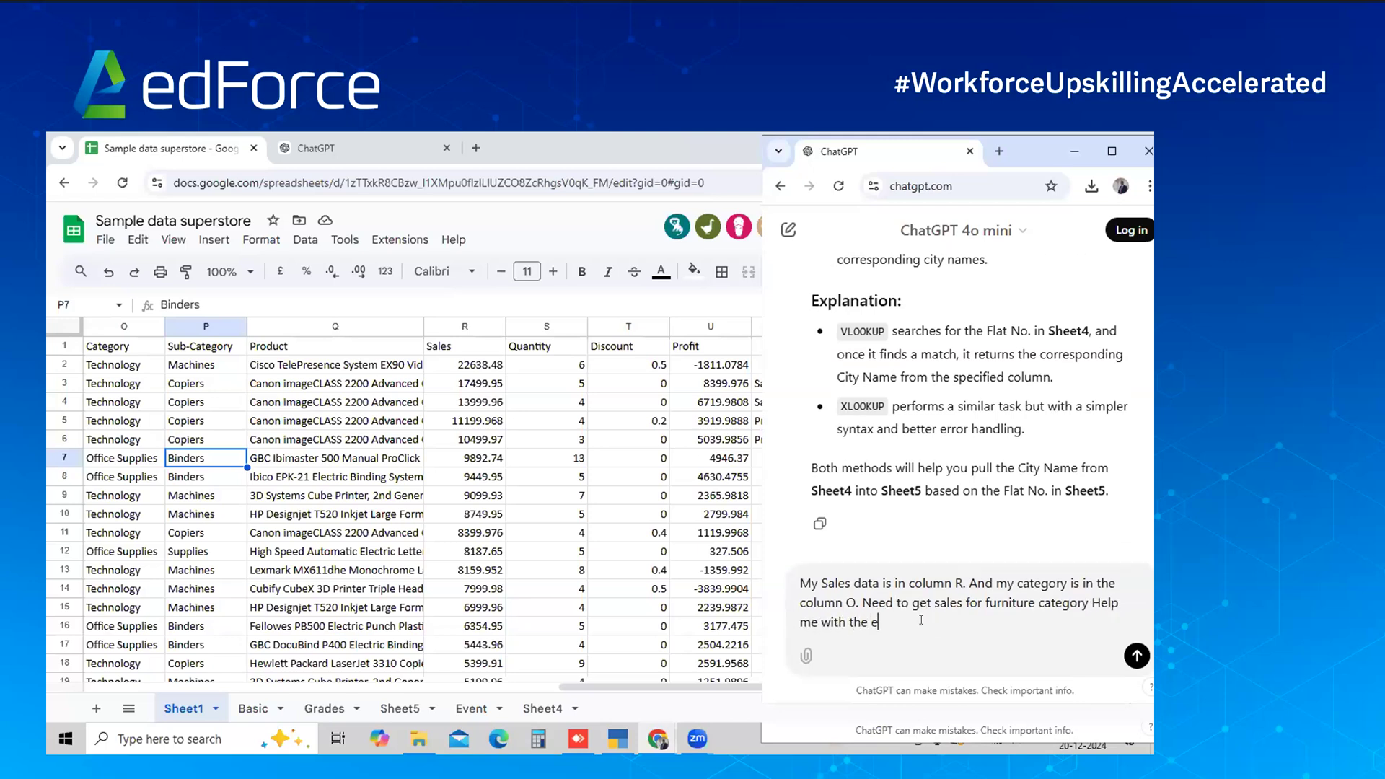
pyautogui.write('xcel formula')
pyautogui.hotkey('shift', 'Return')
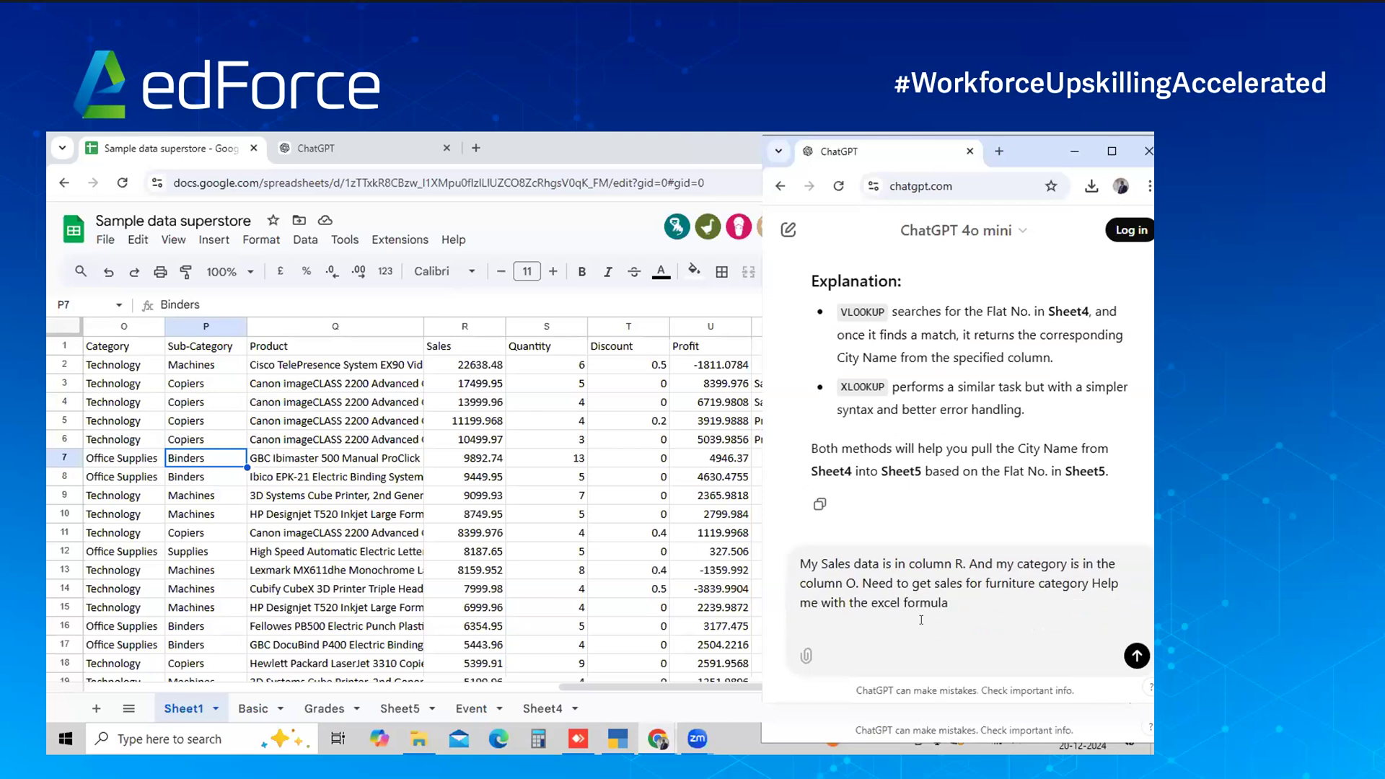
pyautogui.click(1138, 656)
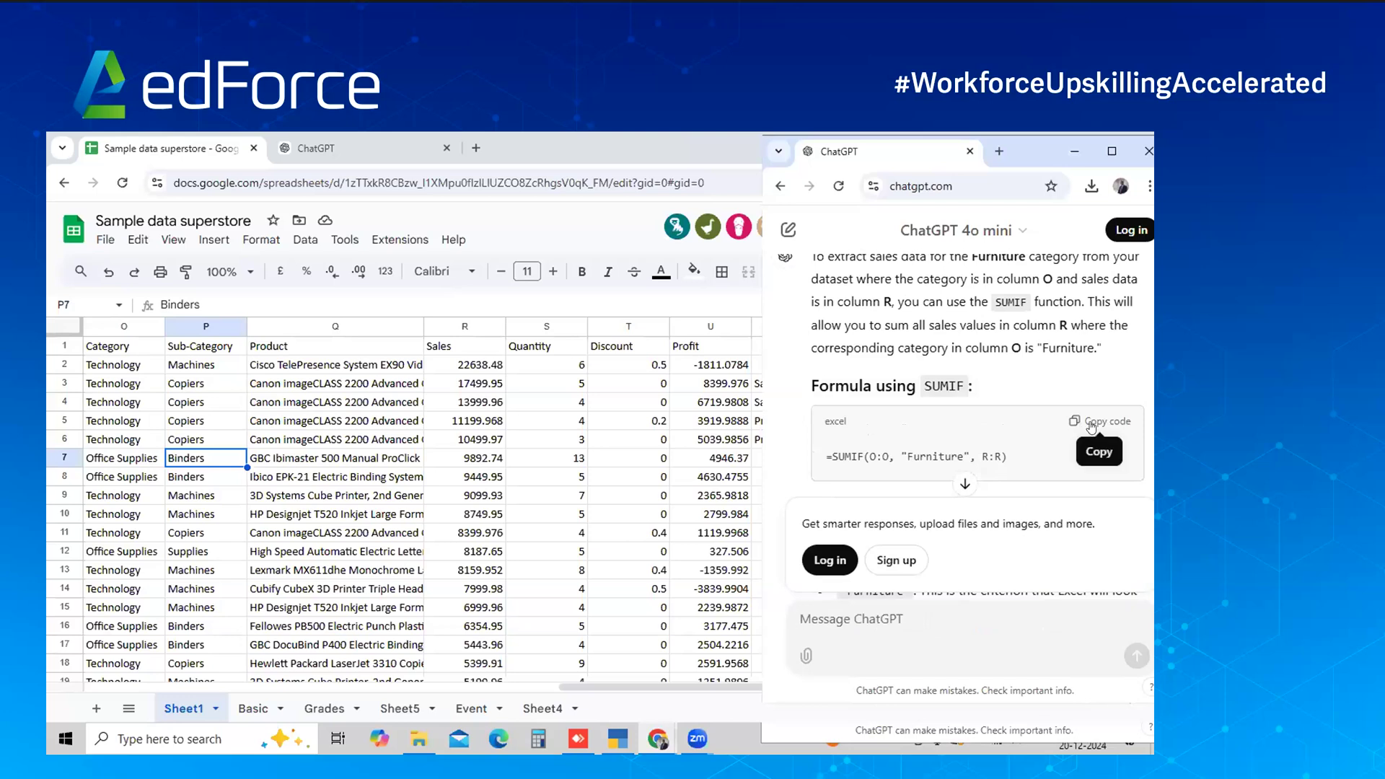
# Copy =SUMIF(O:O, "Furniture", R:R) and paste it into W3, giving 741999.7953
pyautogui.click(1092, 427)
pyautogui.click(711, 440)
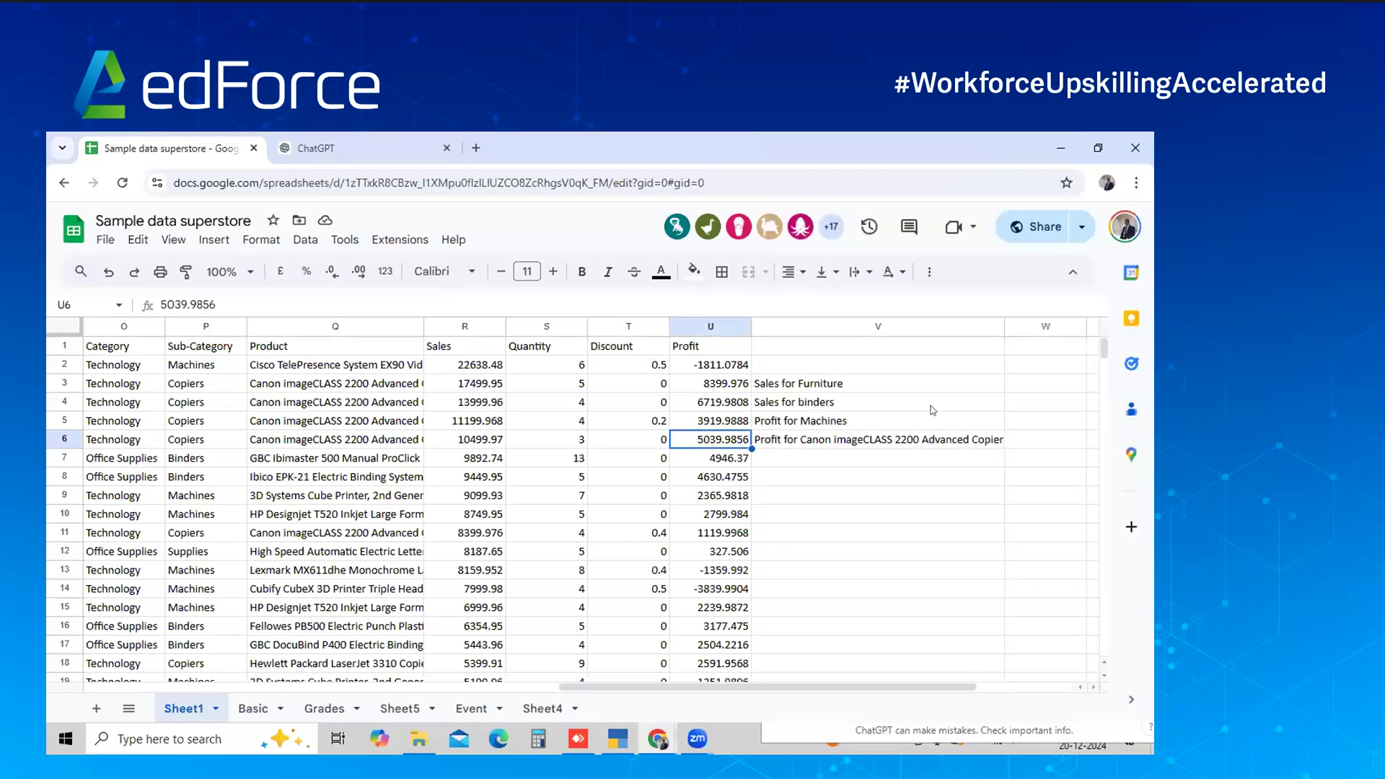
pyautogui.hscroll(1, 960, 405)
pyautogui.click(1026, 386)
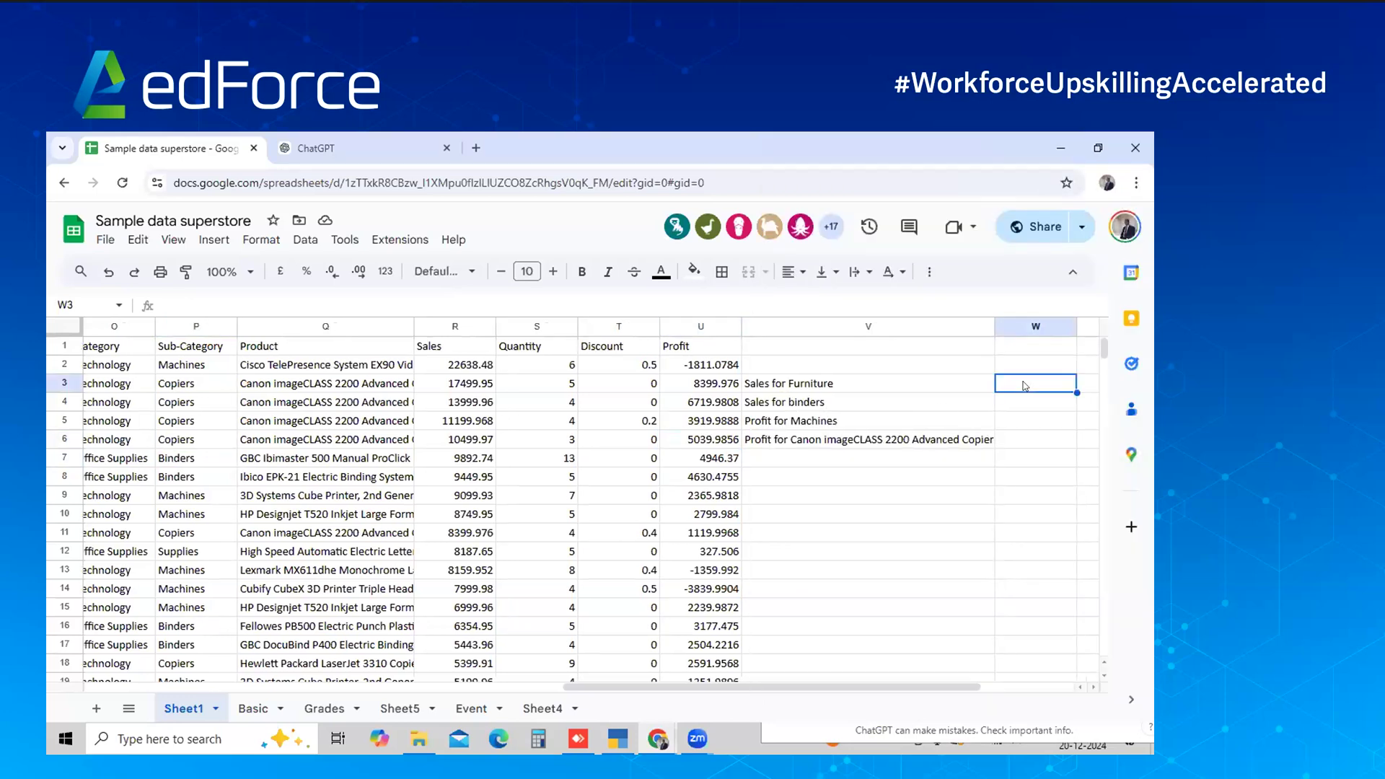
pyautogui.hotkey('ctrl', 'v')
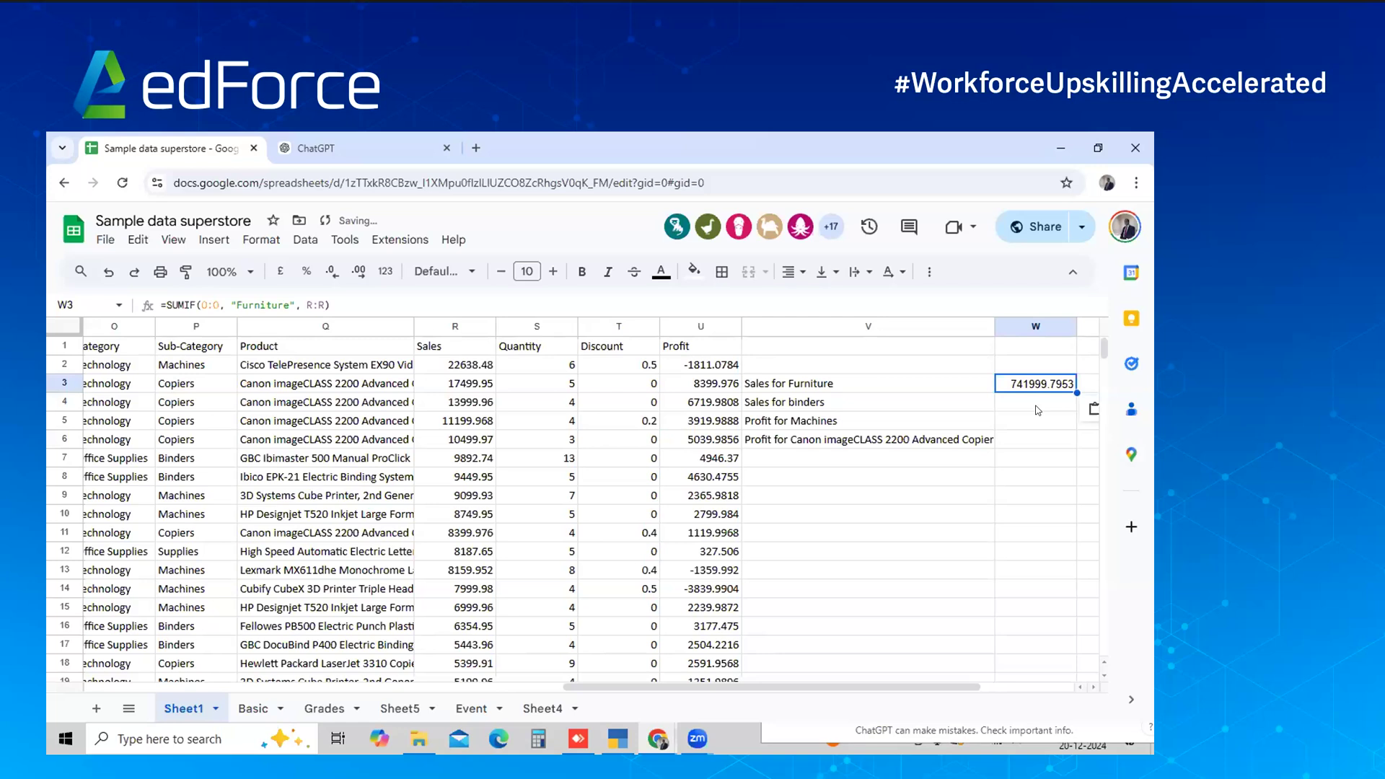
pyautogui.hotkey('alt', 'Tab')
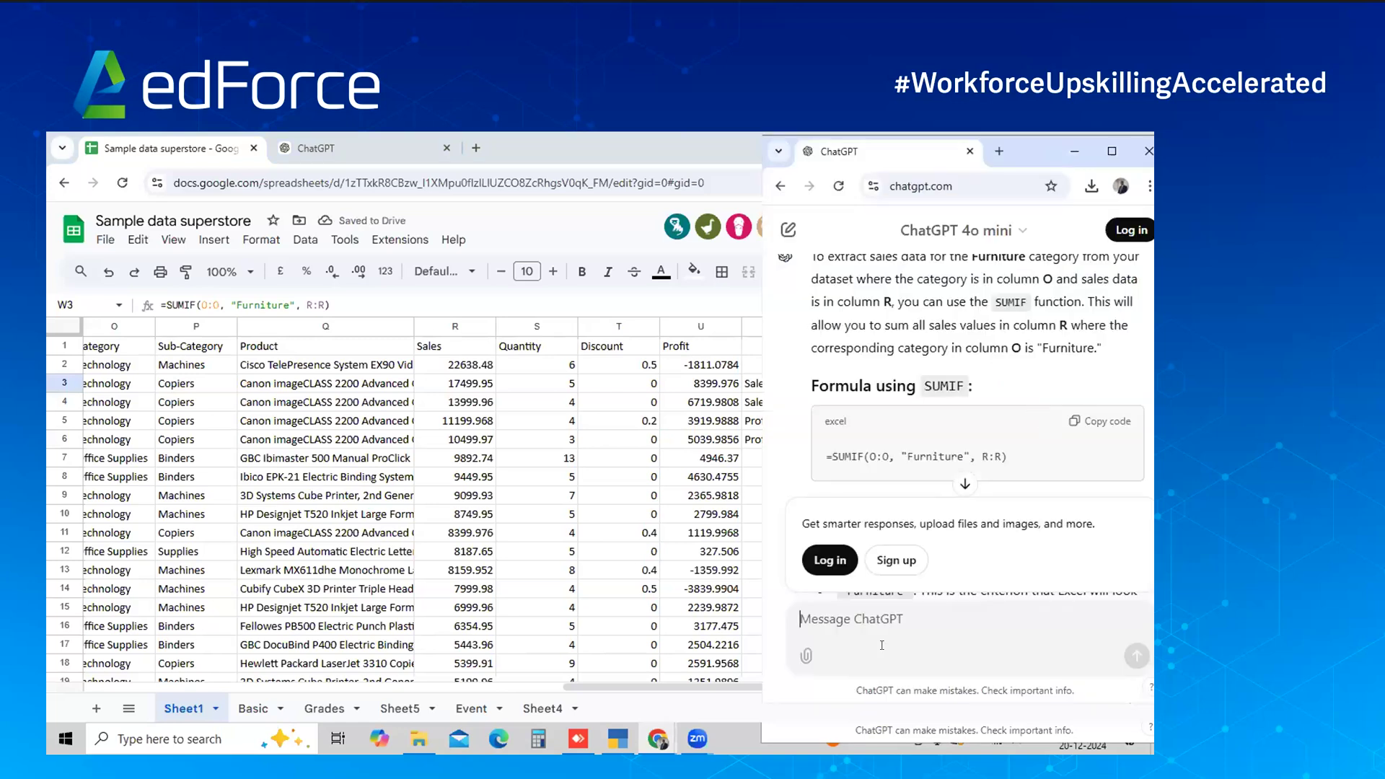
# Ask ChatGPT for Binders sales using sub-category column P, getting =SUMIF(P:P, "Binders", R:R)
pyautogui.write('My sub cateo')
pyautogui.press('BackSpace')
pyautogui.write('gory is in ')
pyautogui.write('column ')
pyautogui.write('P. Sales for')
pyautogui.write(' sub')
pyautogui.write(' category of b')
pyautogui.write('uni')
pyautogui.press('BackSpace')
pyautogui.press('BackSpace')
pyautogui.press('BackSpace')
pyautogui.write('inders')
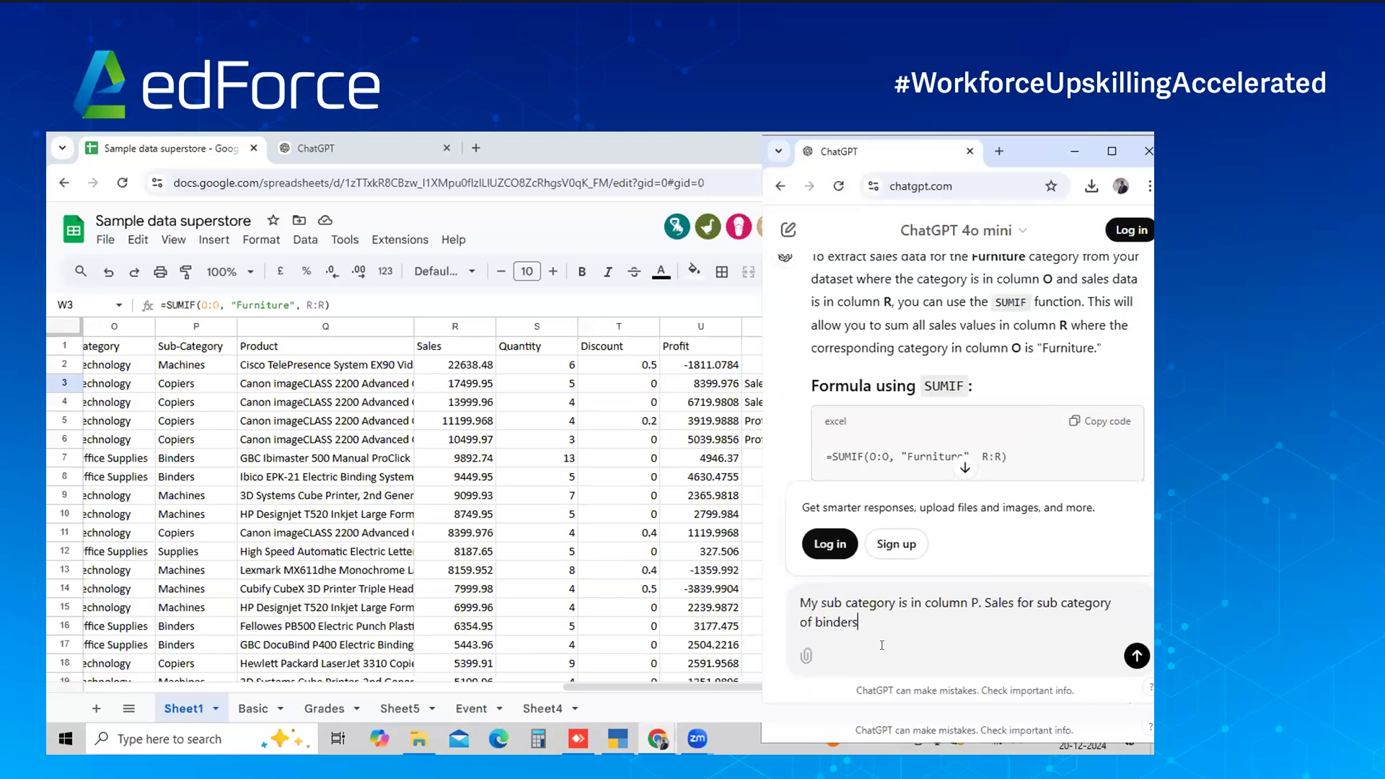
pyautogui.hotkey('shift', 'Return')
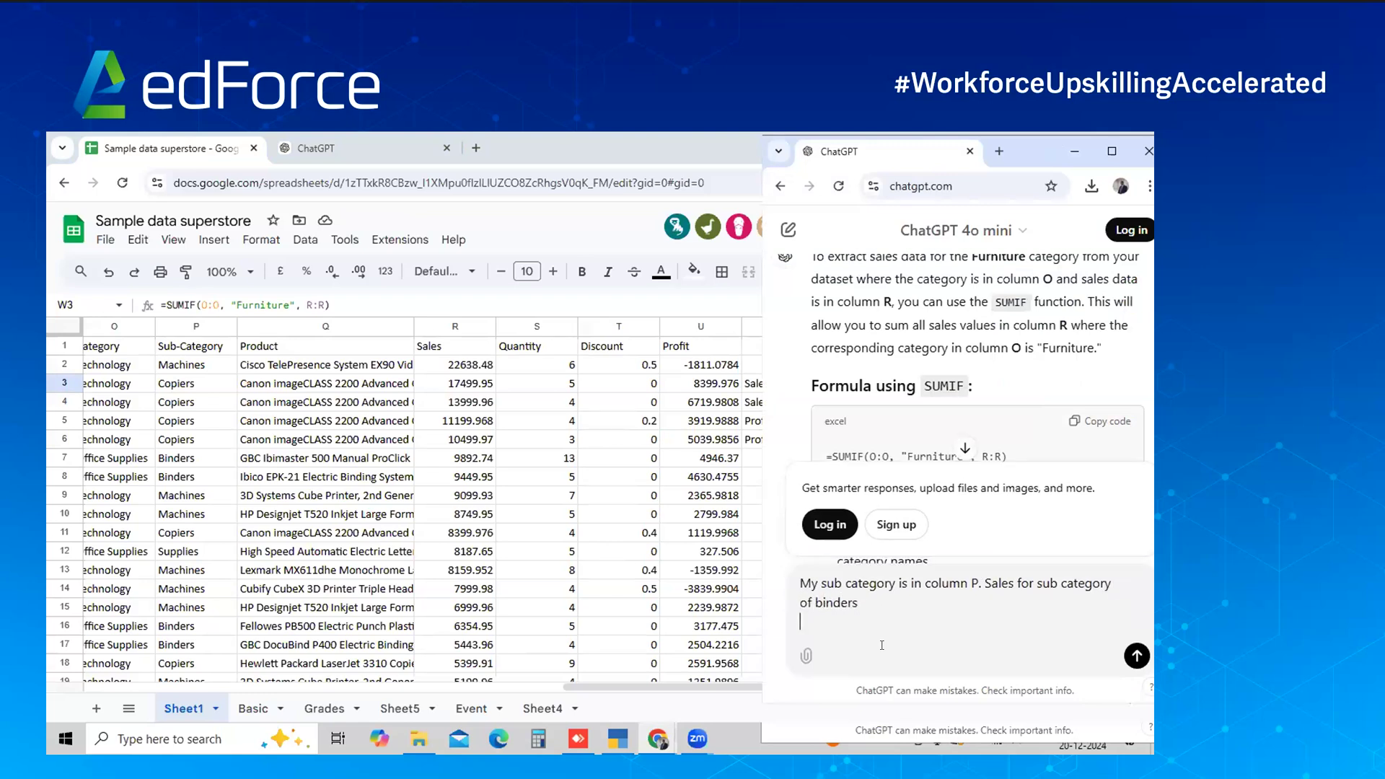
pyautogui.click(1138, 653)
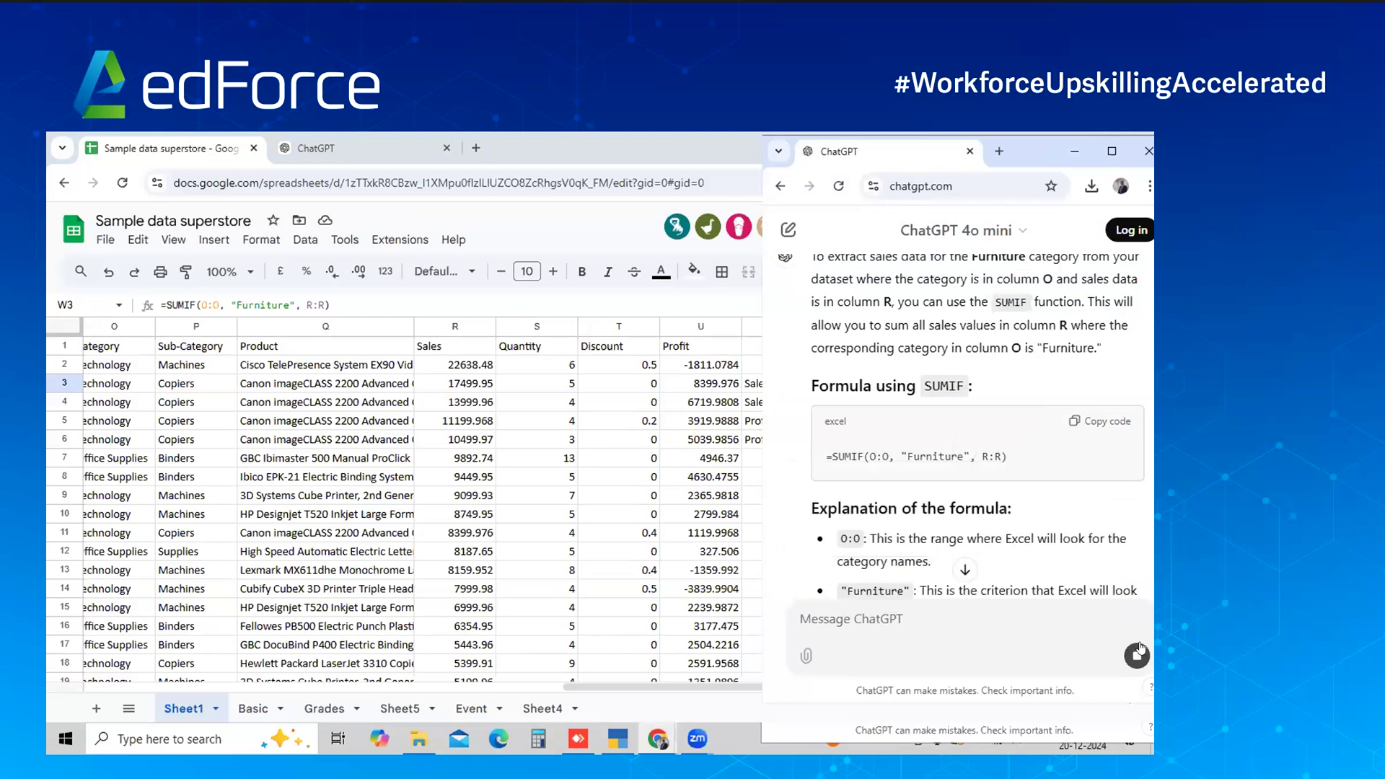
pyautogui.click(1139, 653)
pyautogui.click(964, 570)
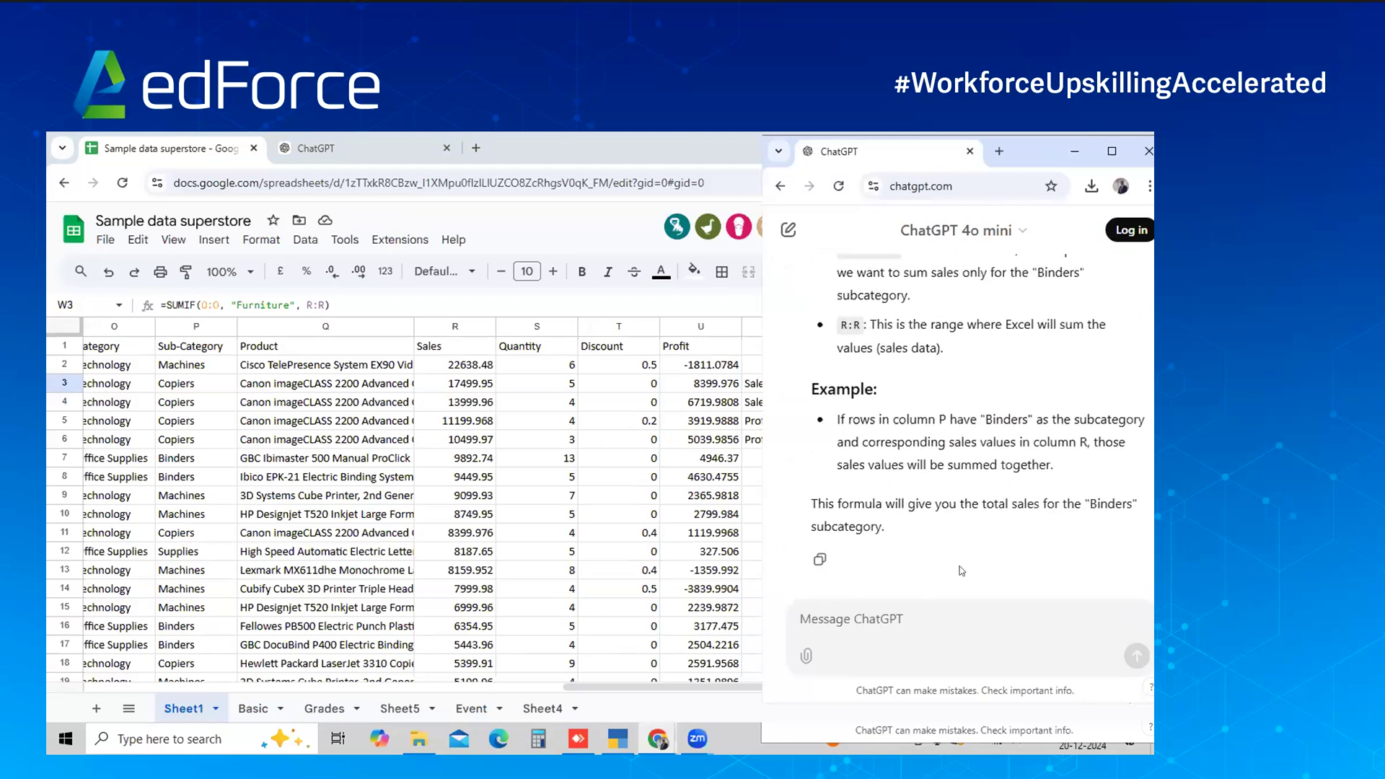
pyautogui.scroll(6, 964, 503)
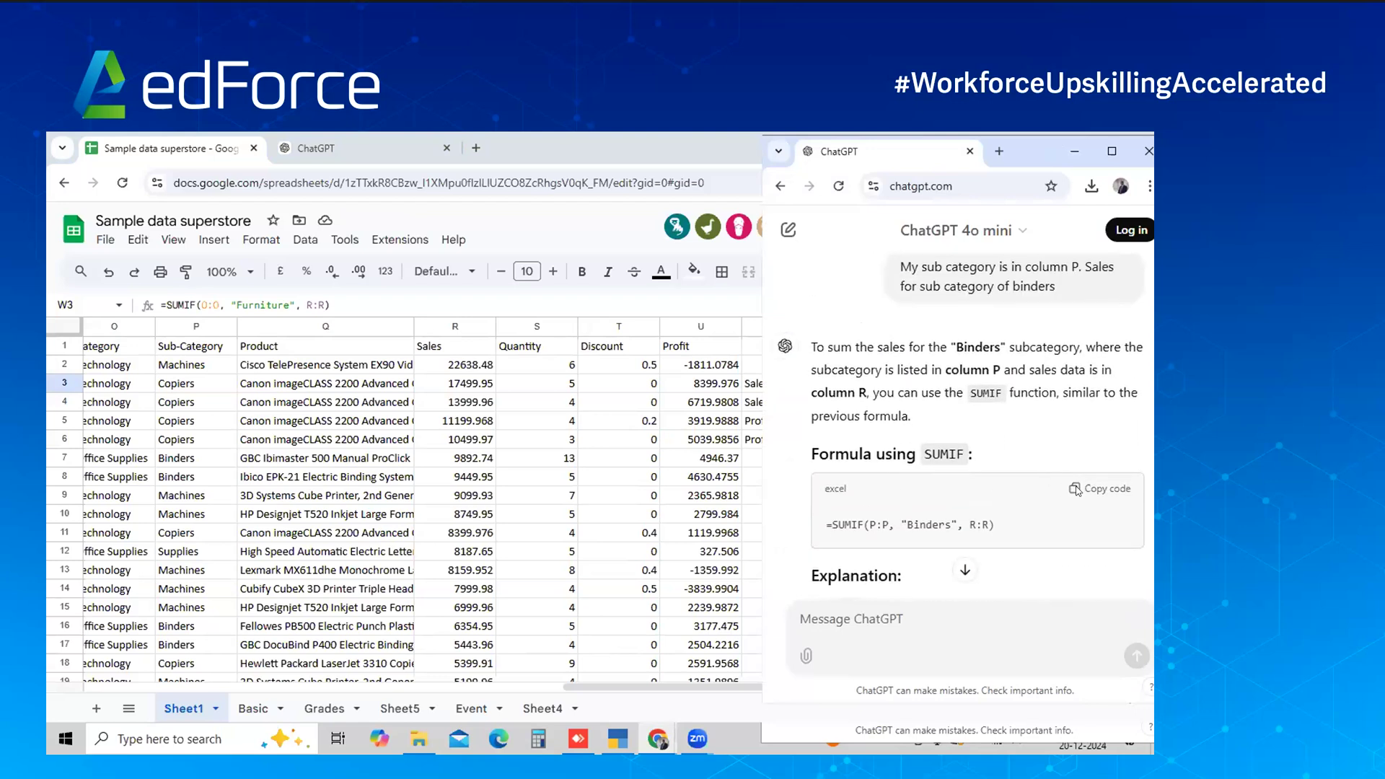
pyautogui.hotkey('alt', 'Tab')
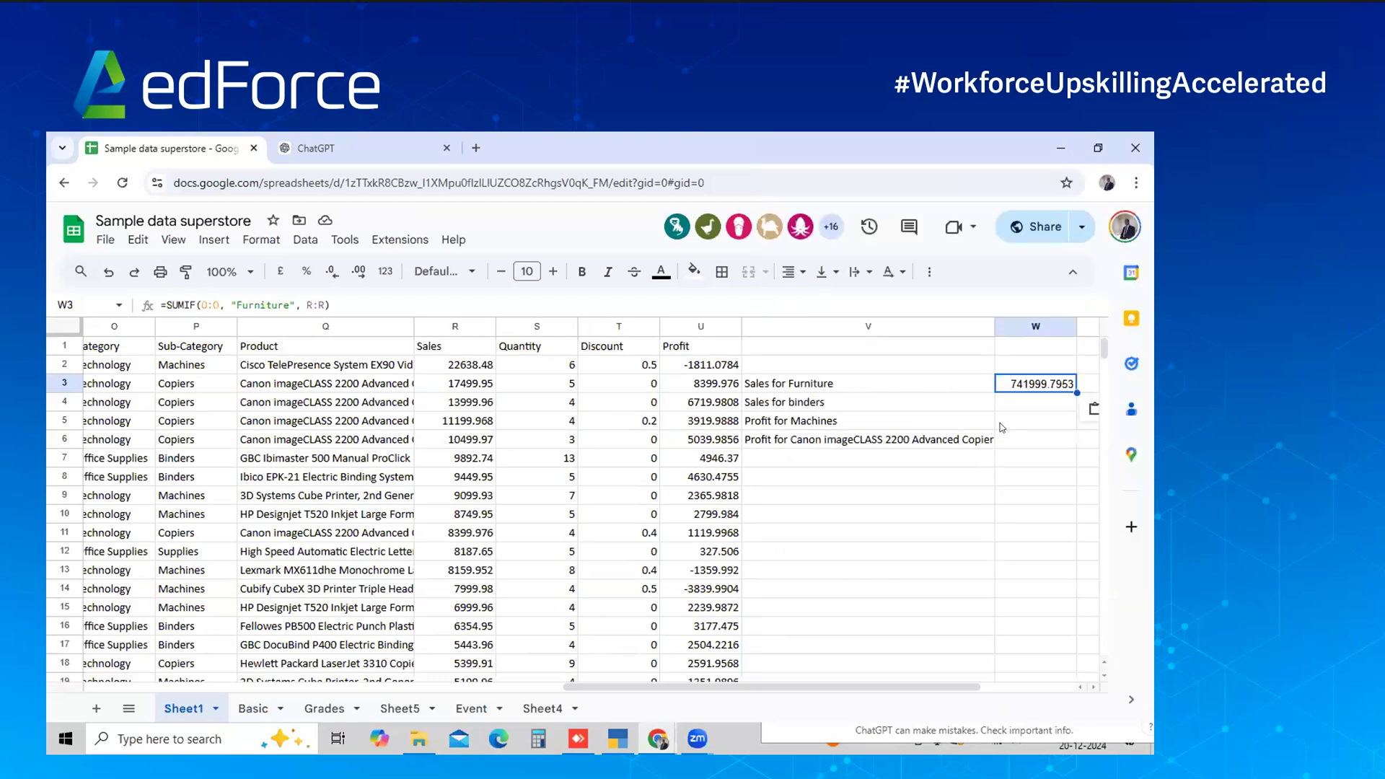
# Paste =SUMIF(P:P, "Binders", R:R) over W3, replacing the furniture total with 203412.733
pyautogui.hotkey('ctrl', 'v')
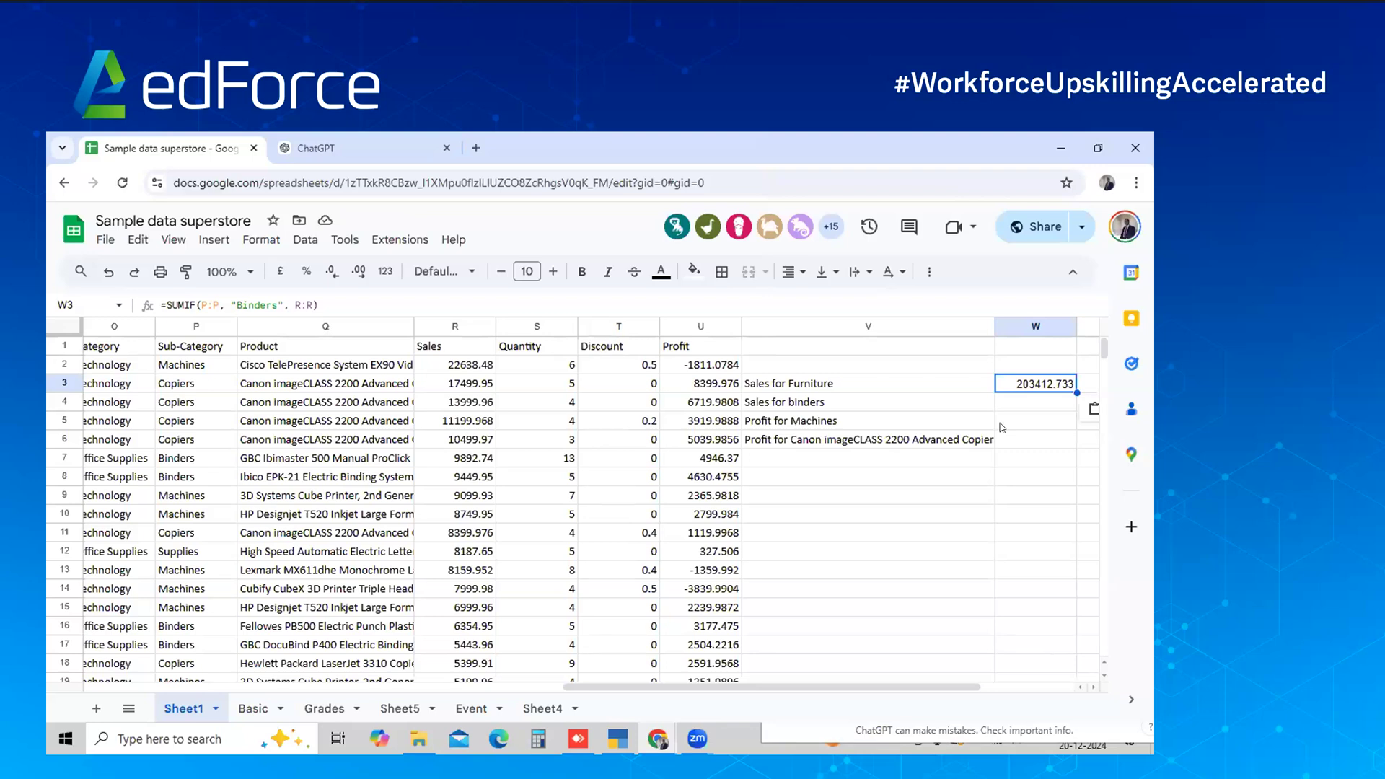
# Paste the Binders SUMIF formula into W4 beside 'Sales for binders', showing 203412.733
pyautogui.hotkey('alt', 'Tab')
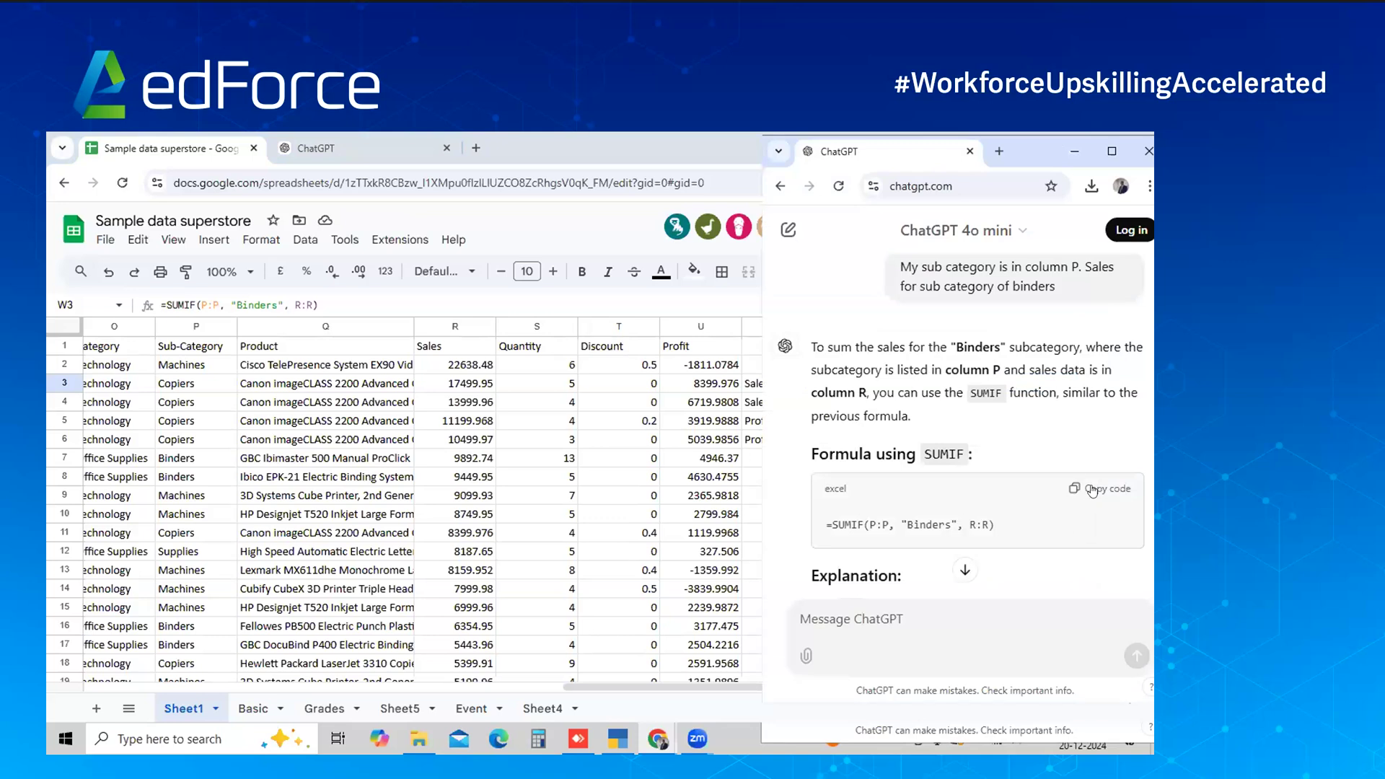
pyautogui.hotkey('alt', 'Tab')
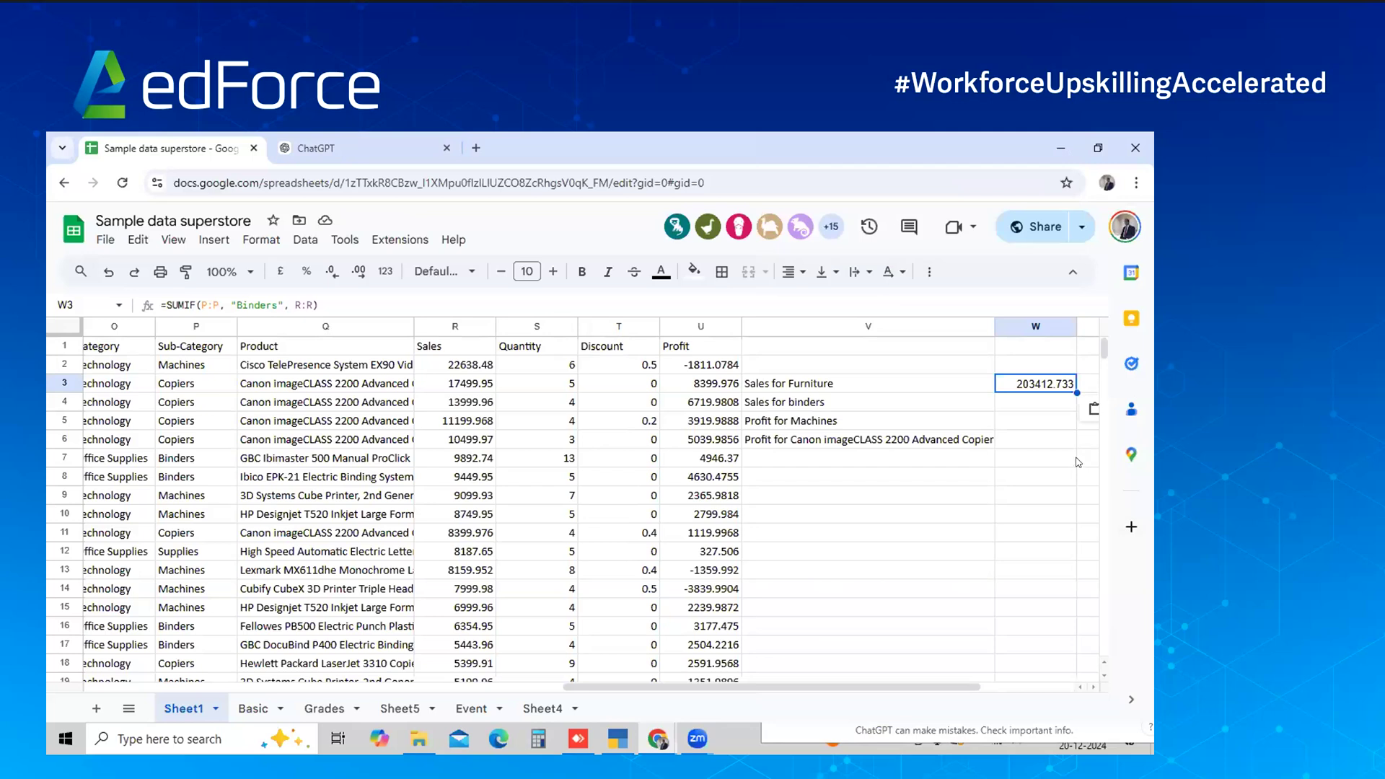
pyautogui.click(1064, 418)
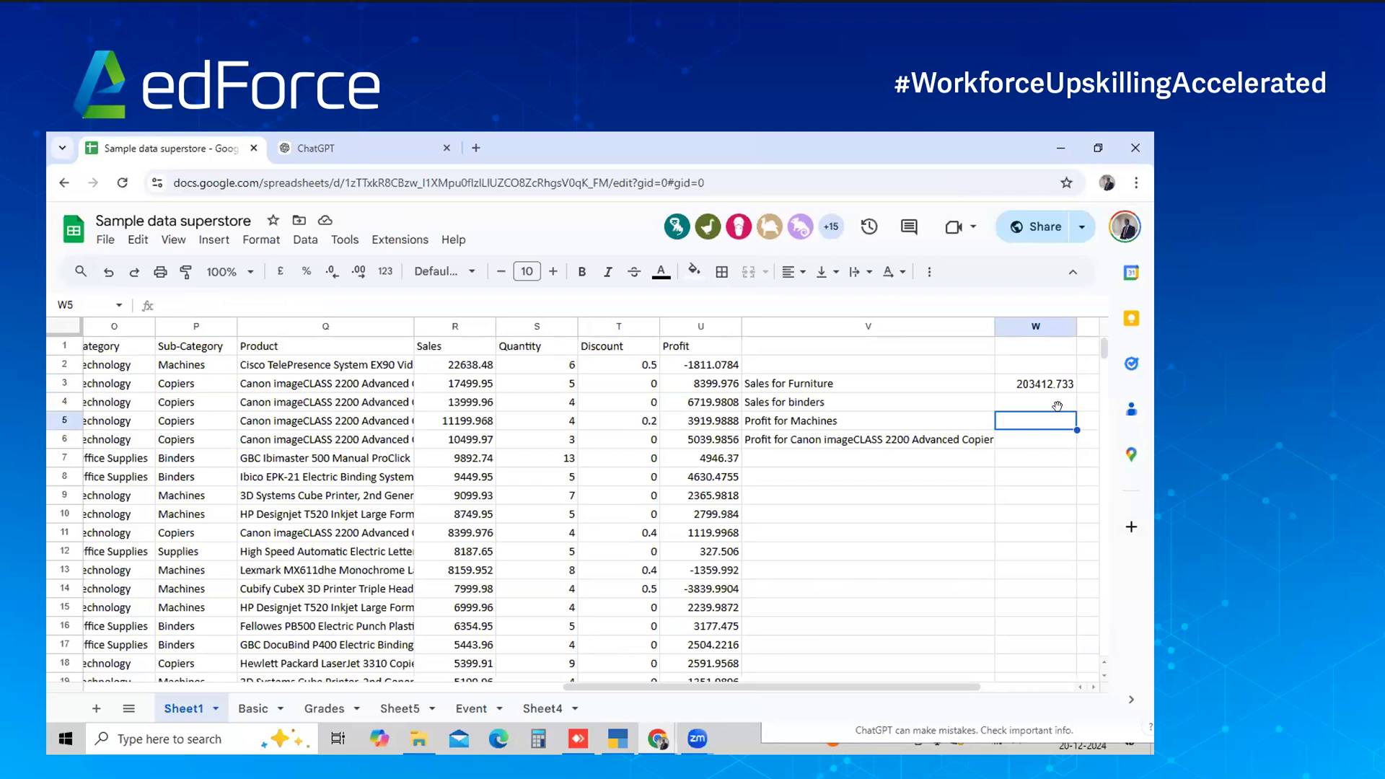
pyautogui.click(1061, 408)
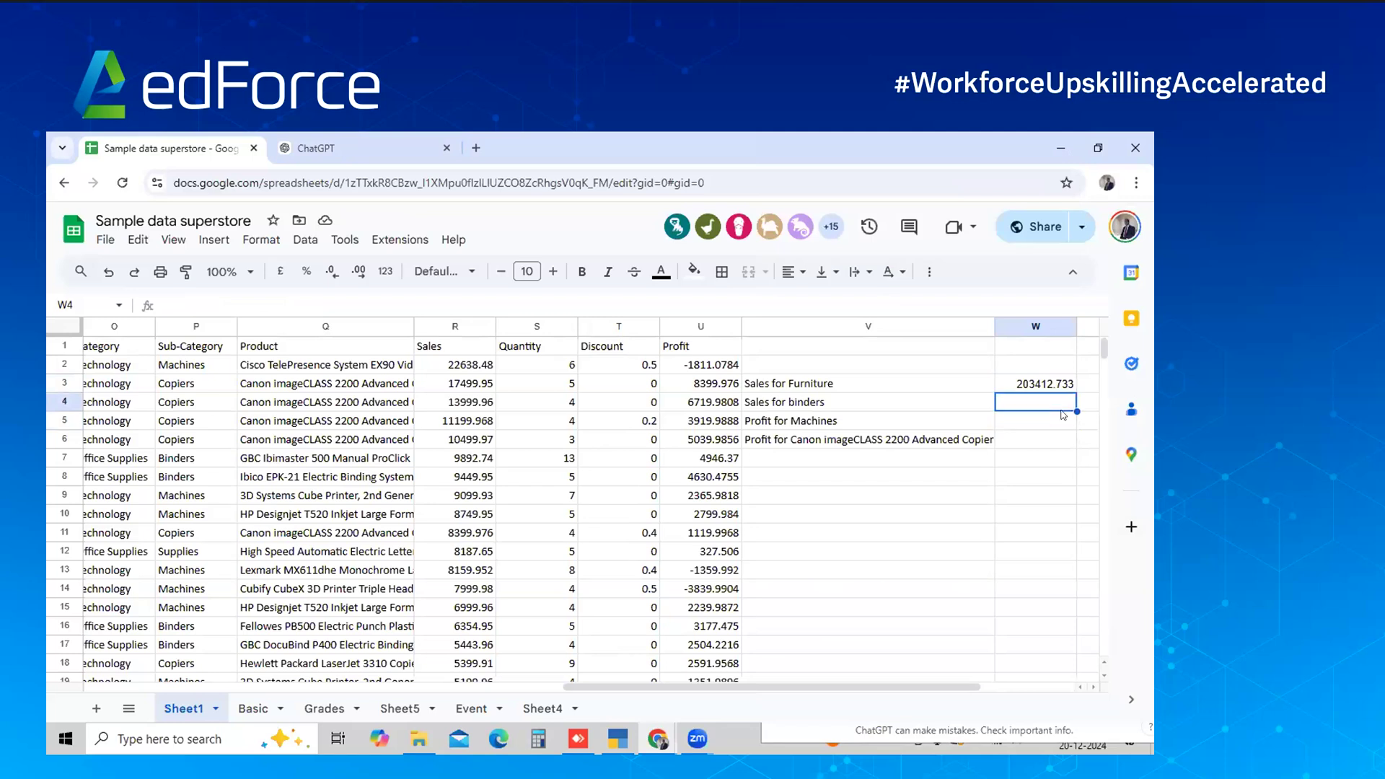
pyautogui.hotkey('ctrl', 'v')
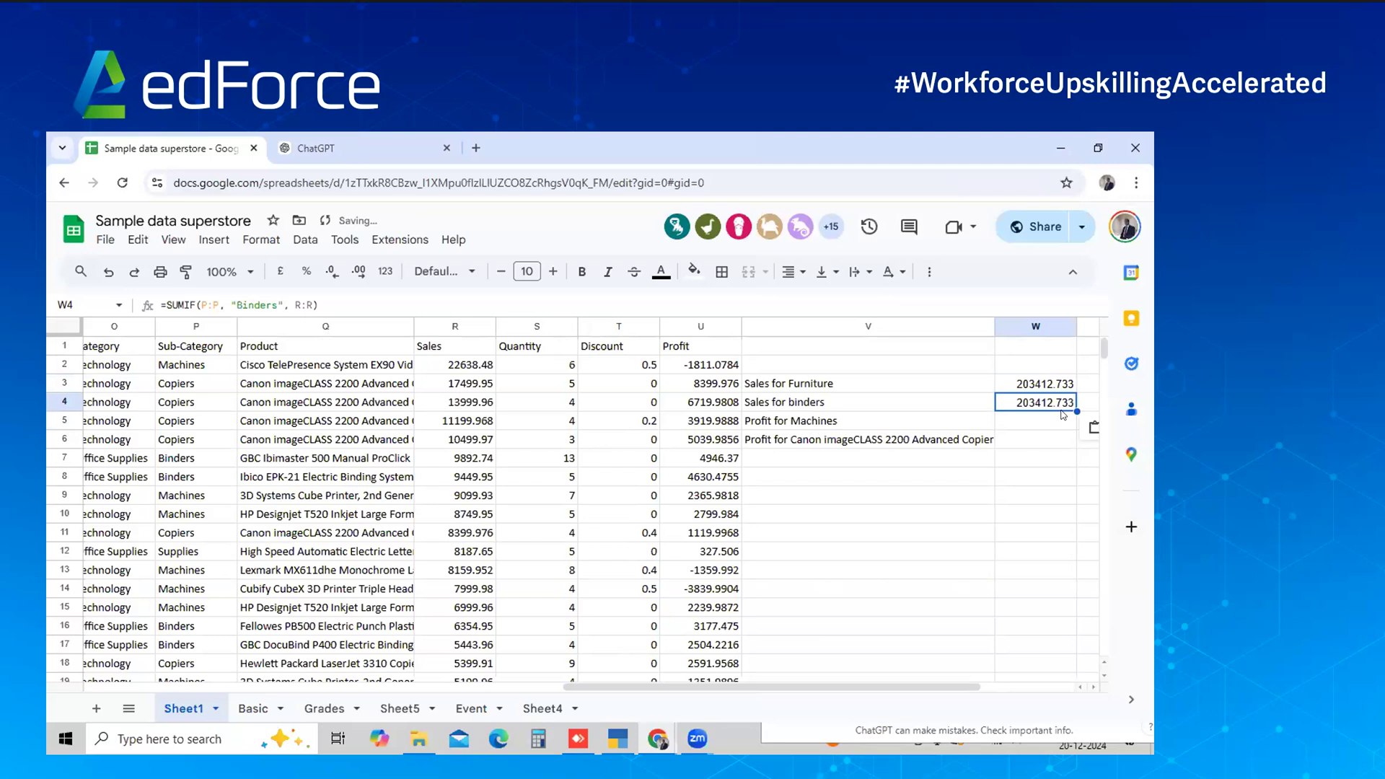
pyautogui.hotkey('alt', 'Tab')
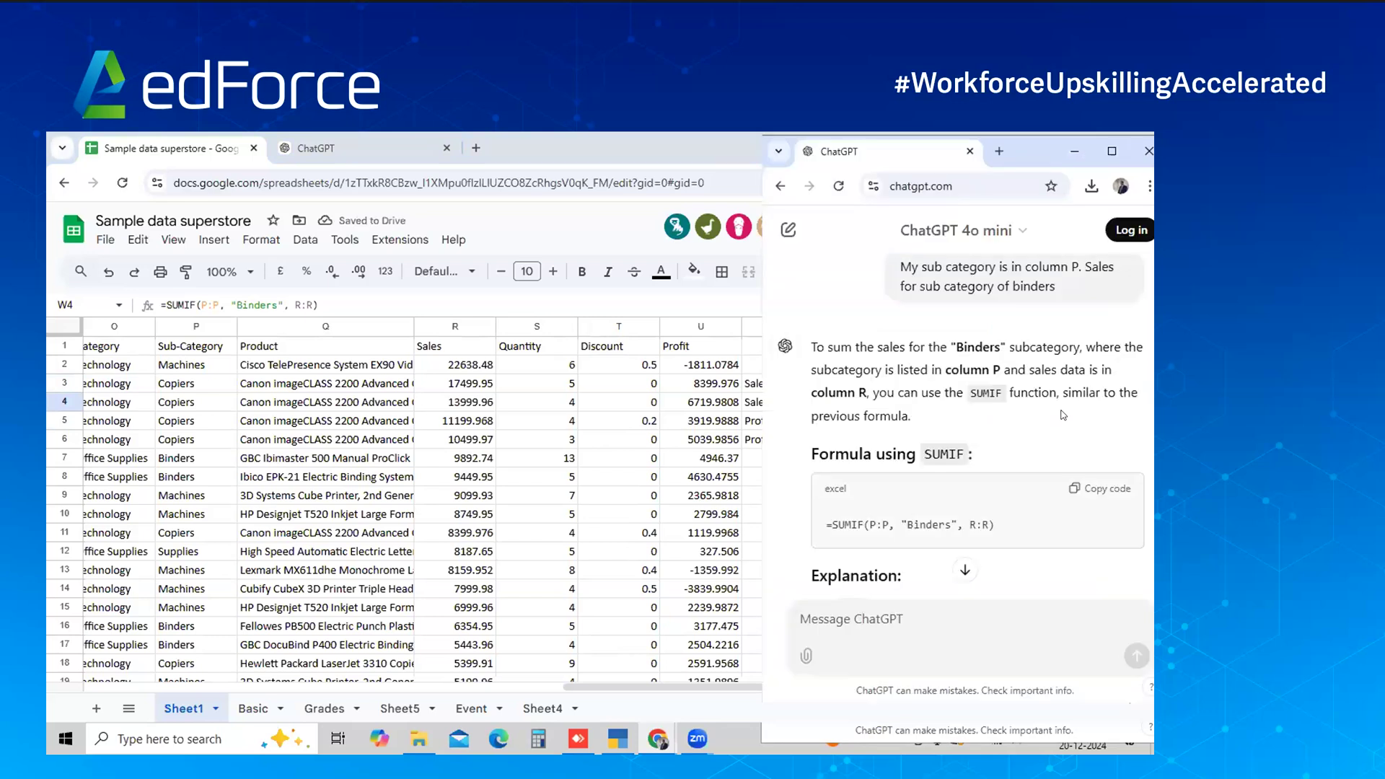
pyautogui.hotkey('alt', 'Tab')
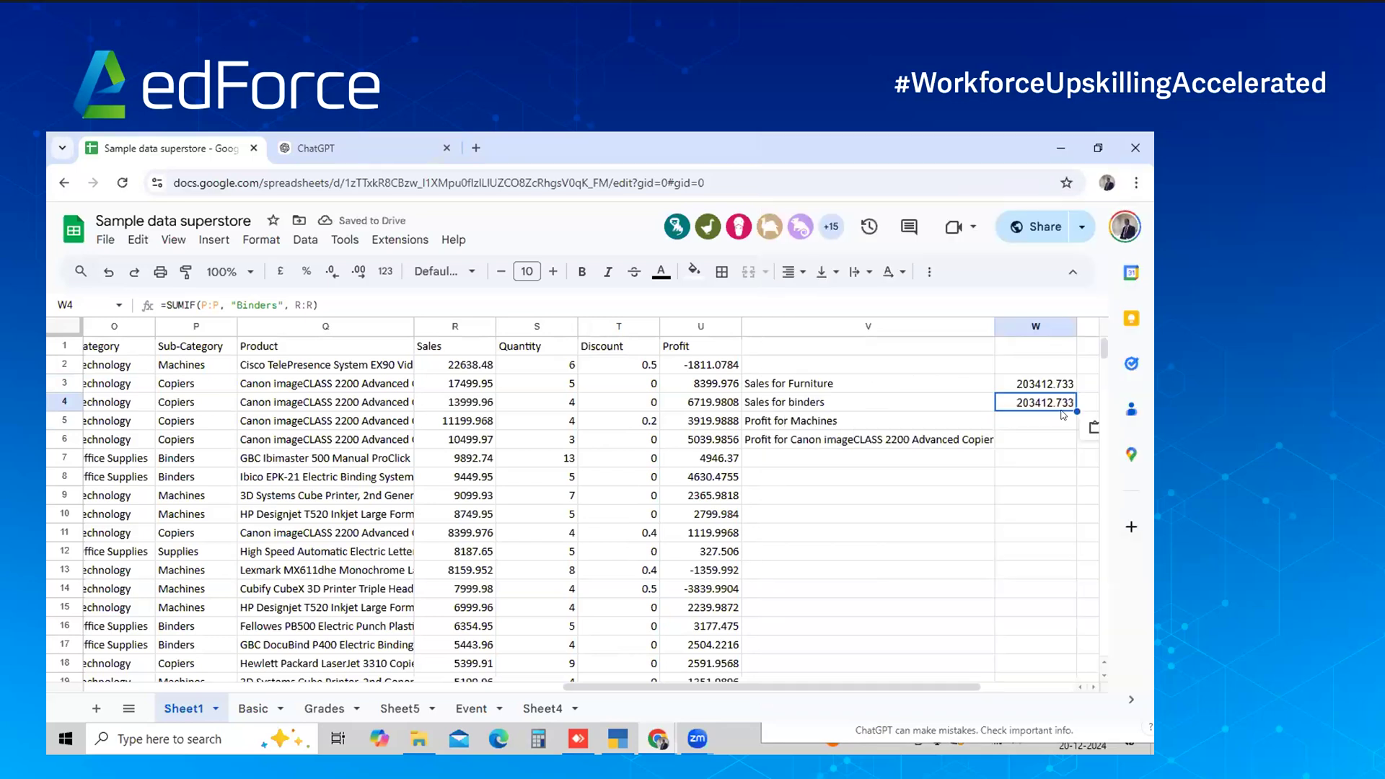
pyautogui.hotkey('alt', 'Tab')
# Ask ChatGPT for Machines profit, with profit in column U and sub-category in column P
pyautogui.write('<u')
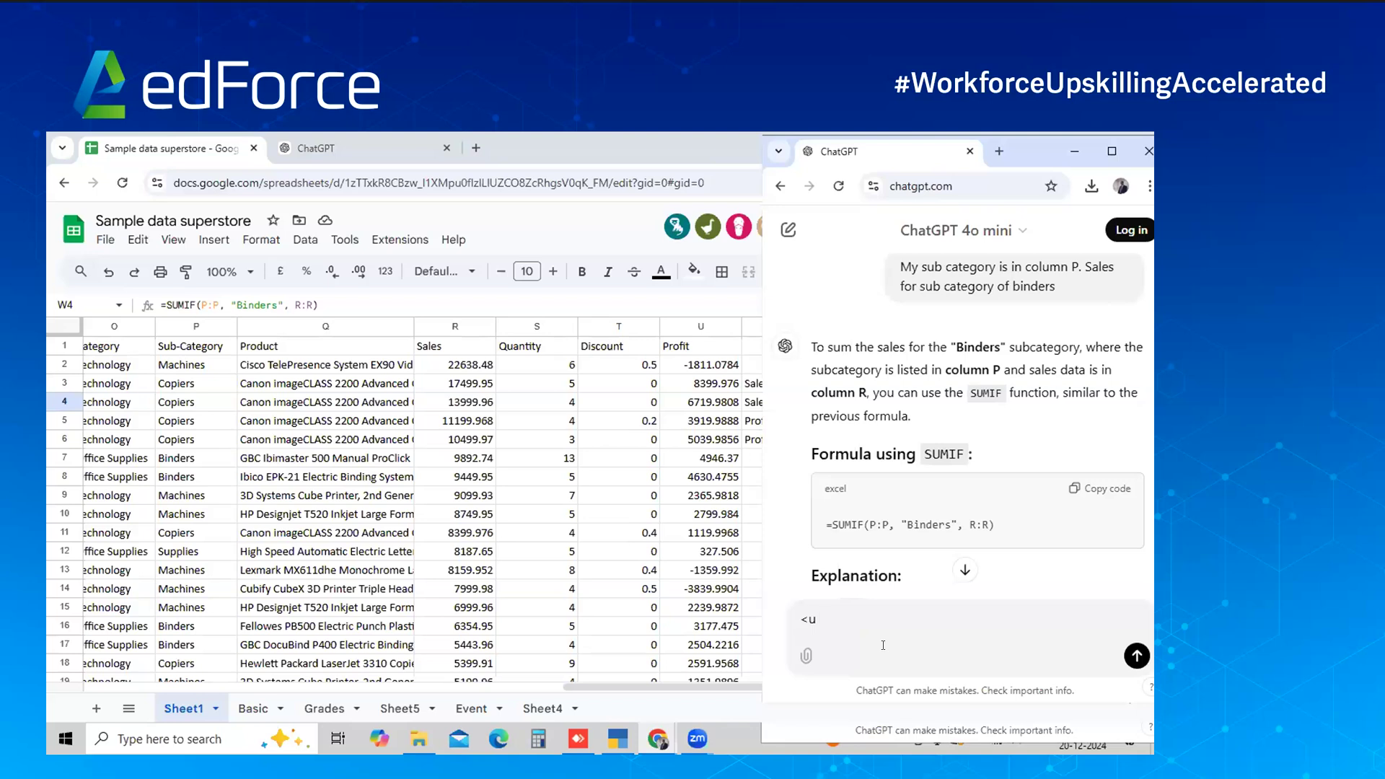
pyautogui.press('BackSpace')
pyautogui.press('BackSpace')
pyautogui.write('My profit is in column U and sub ')
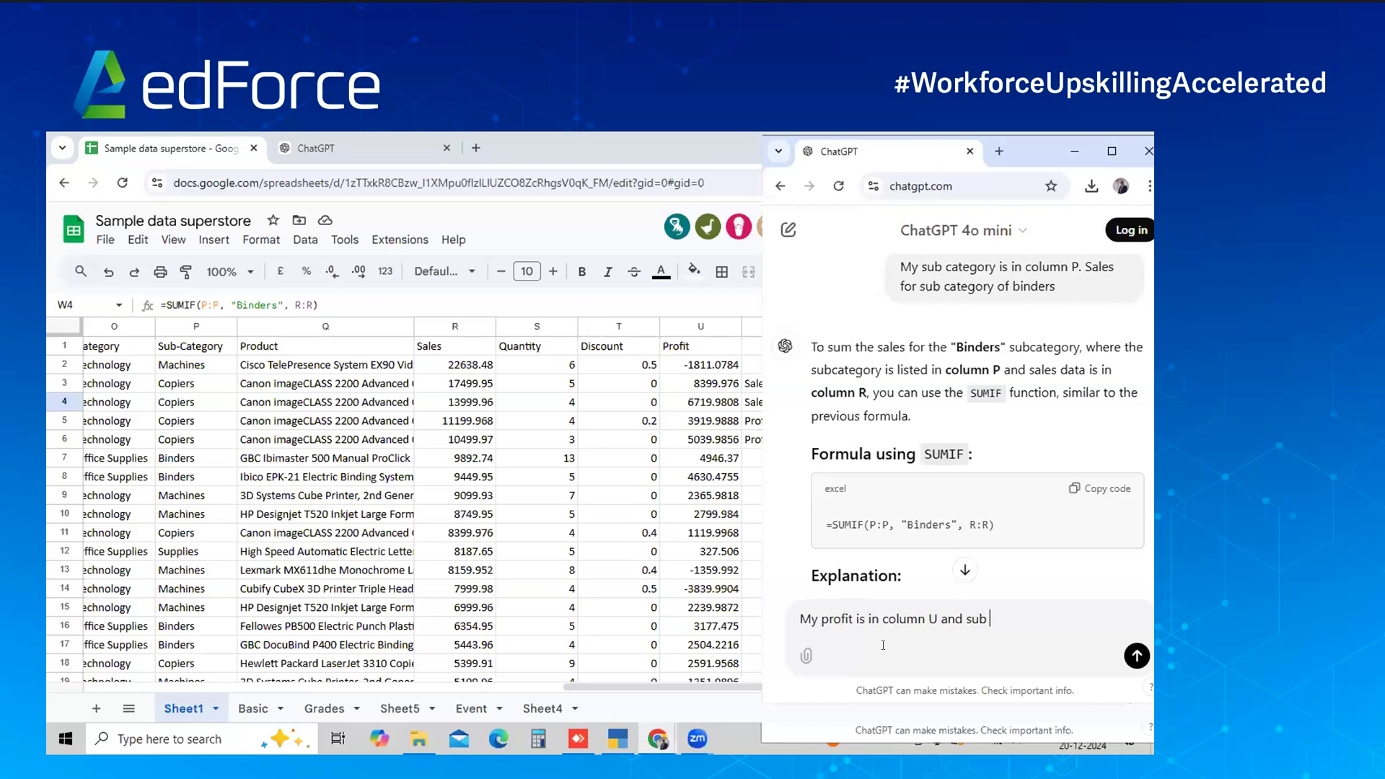
pyautogui.write('catgeory in clum')
pyautogui.press('BackSpace')
pyautogui.press('BackSpace')
pyautogui.press('BackSpace')
pyautogui.write('olumn P')
pyautogui.hotkey('shift', 'Return')
pyautogui.write('Need ')
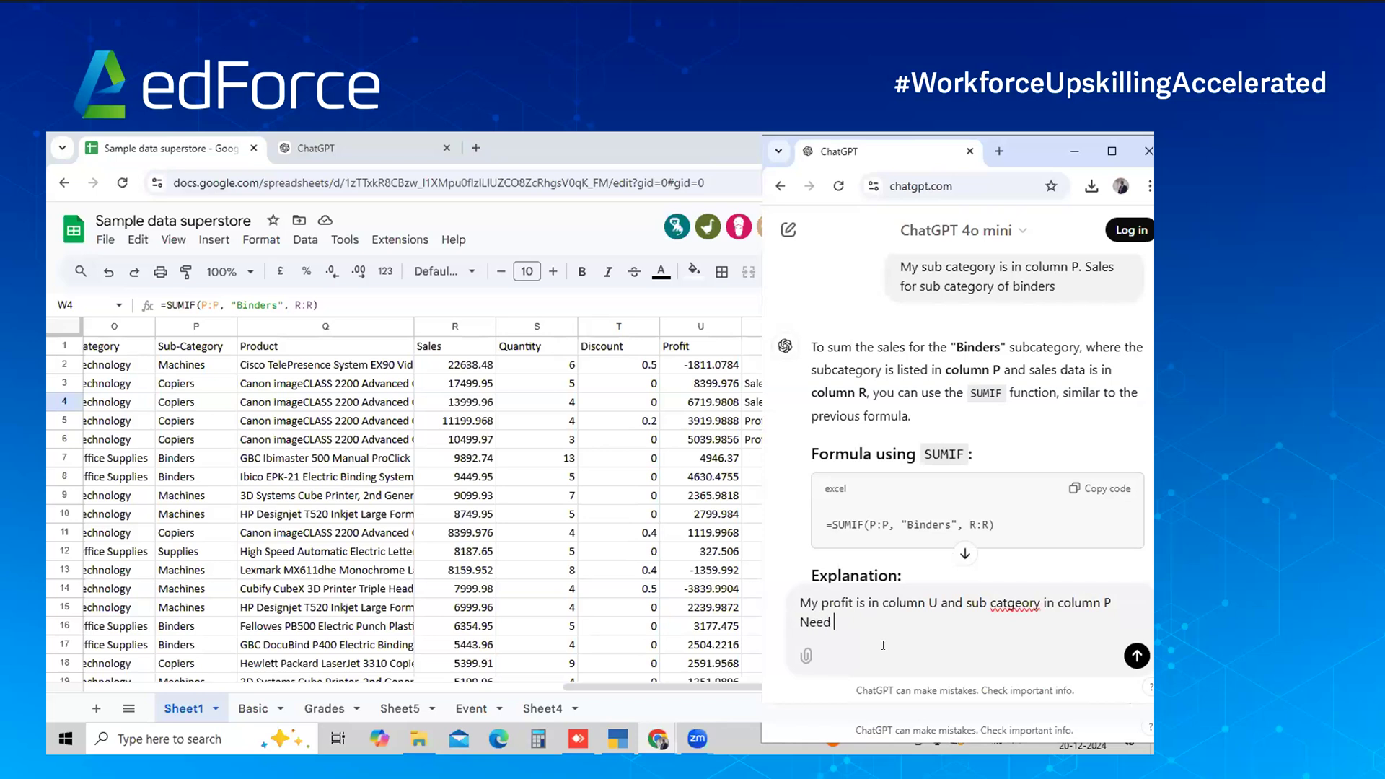
pyautogui.write('to get profit for machines')
pyautogui.hotkey('shift', 'Return')
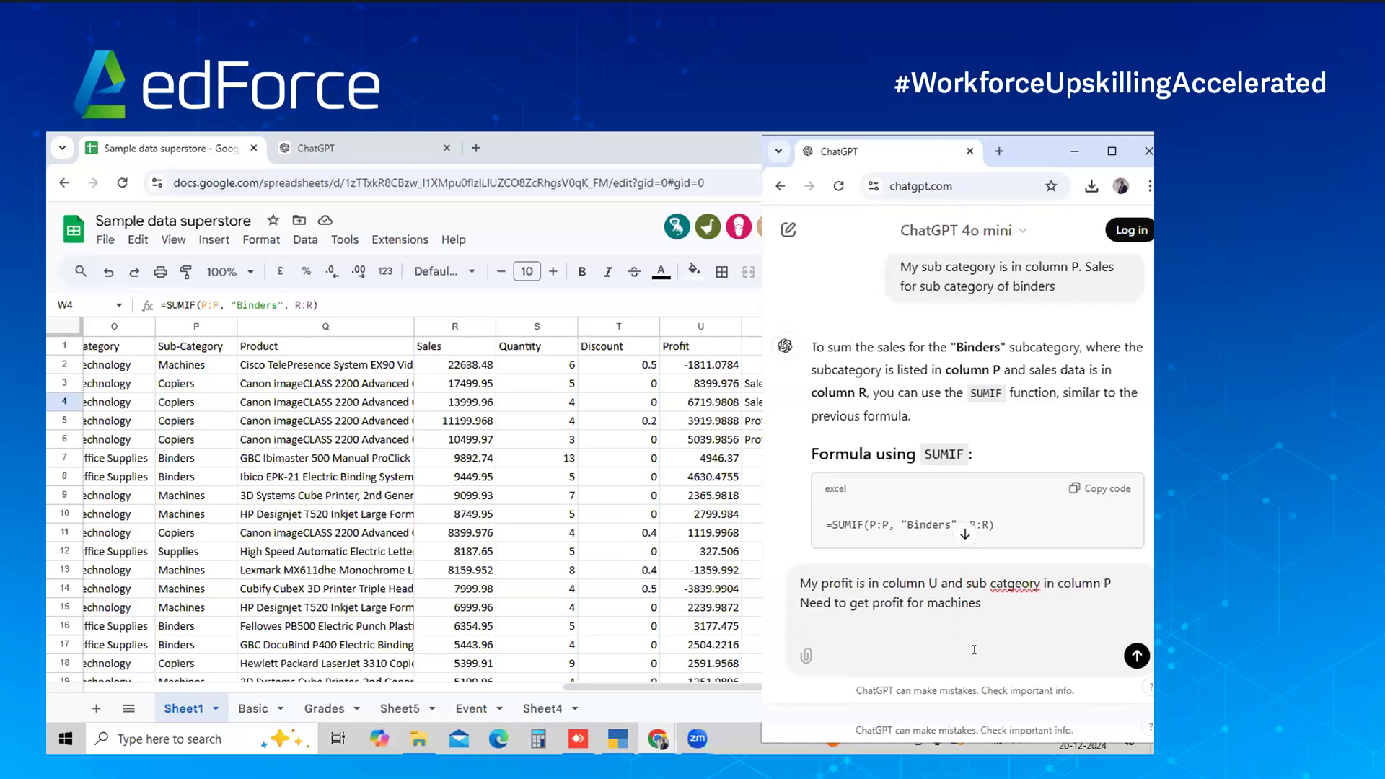
pyautogui.click(1122, 658)
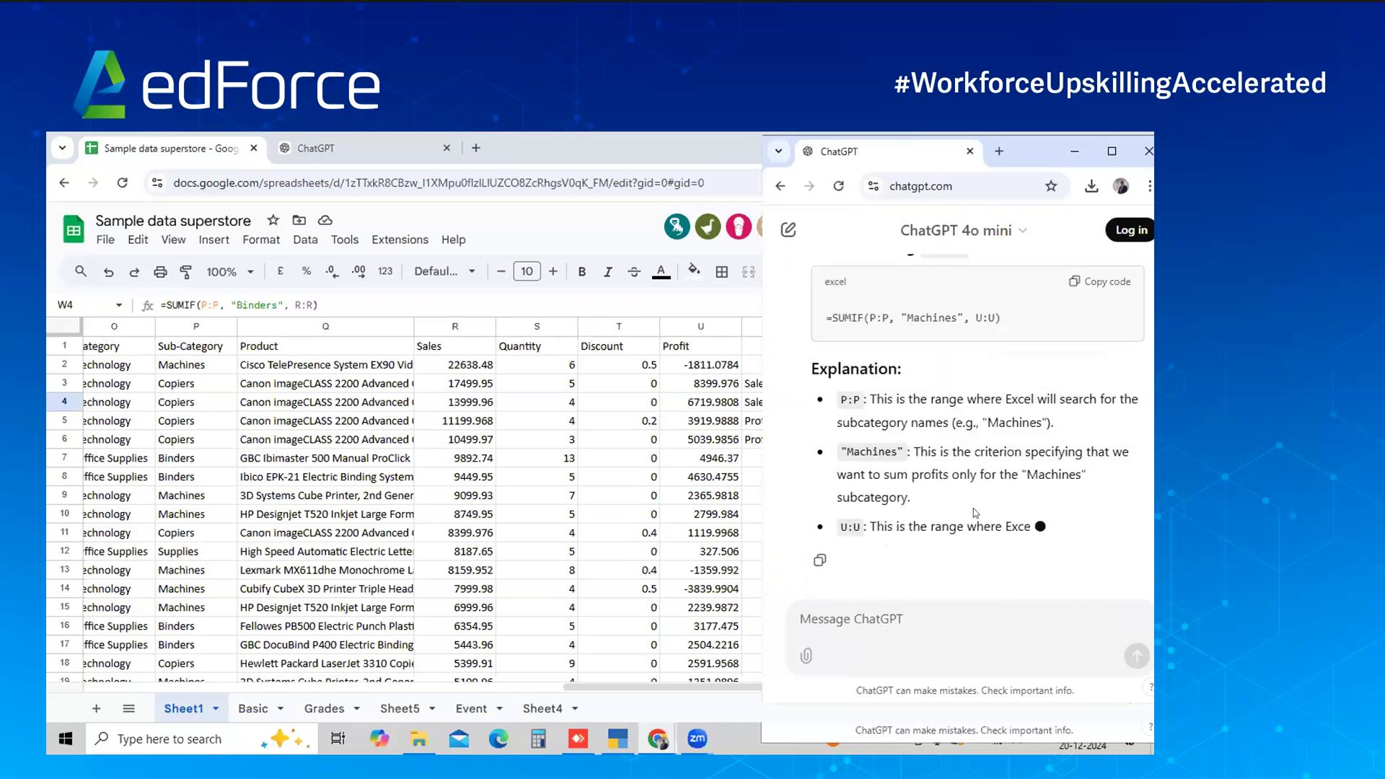
# Copy =SUMIF(P:P, "Machines", U:U) and paste it into W5, giving 3384.7569
pyautogui.rightClick(977, 526)
pyautogui.click(1088, 366)
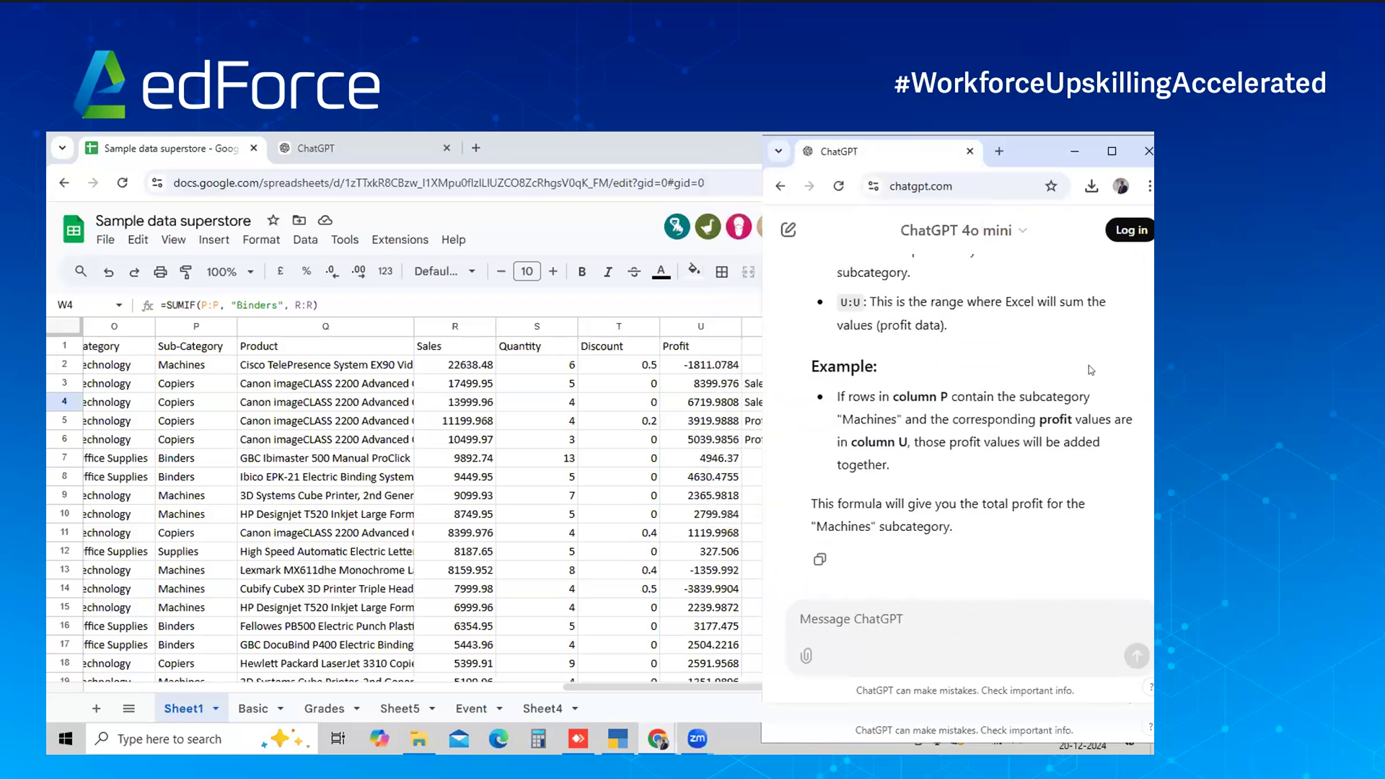
pyautogui.scroll(4, 1021, 349)
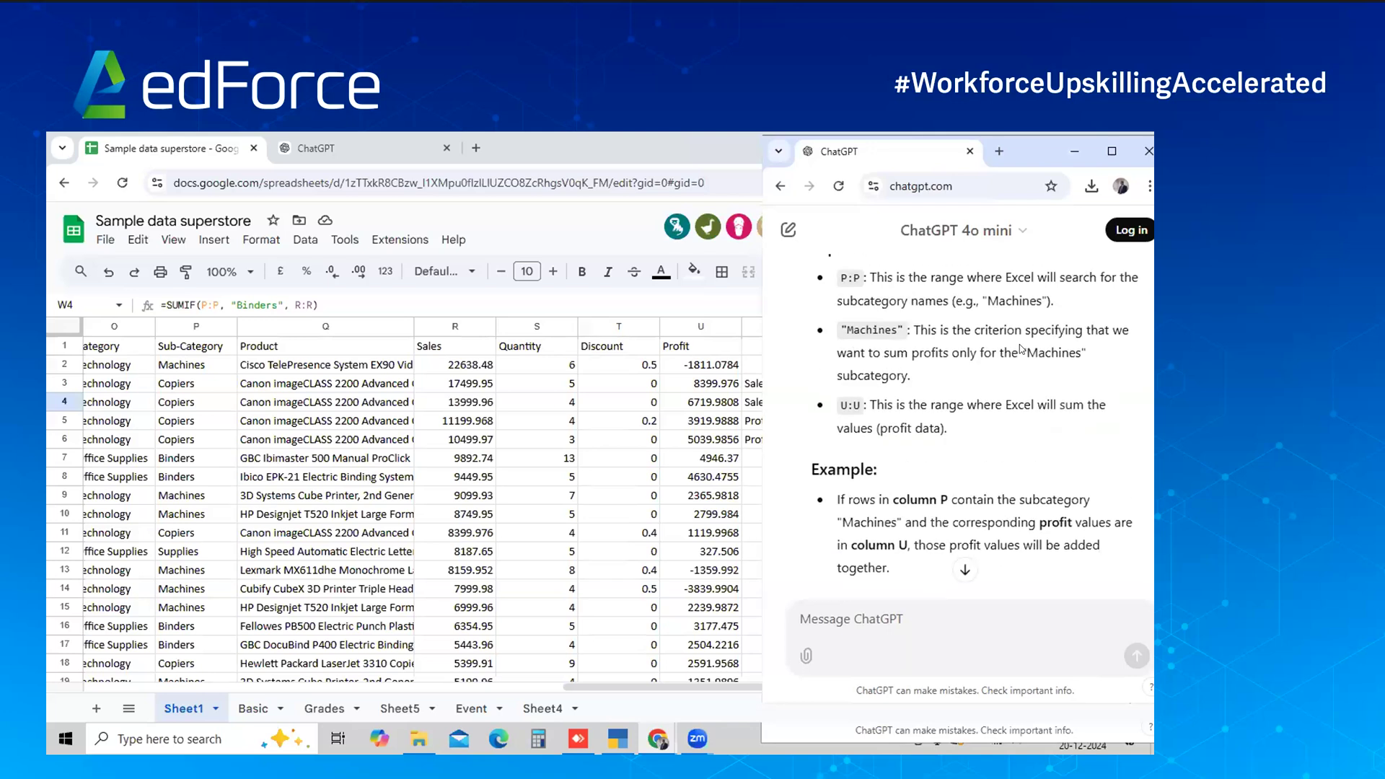
pyautogui.click(1081, 356)
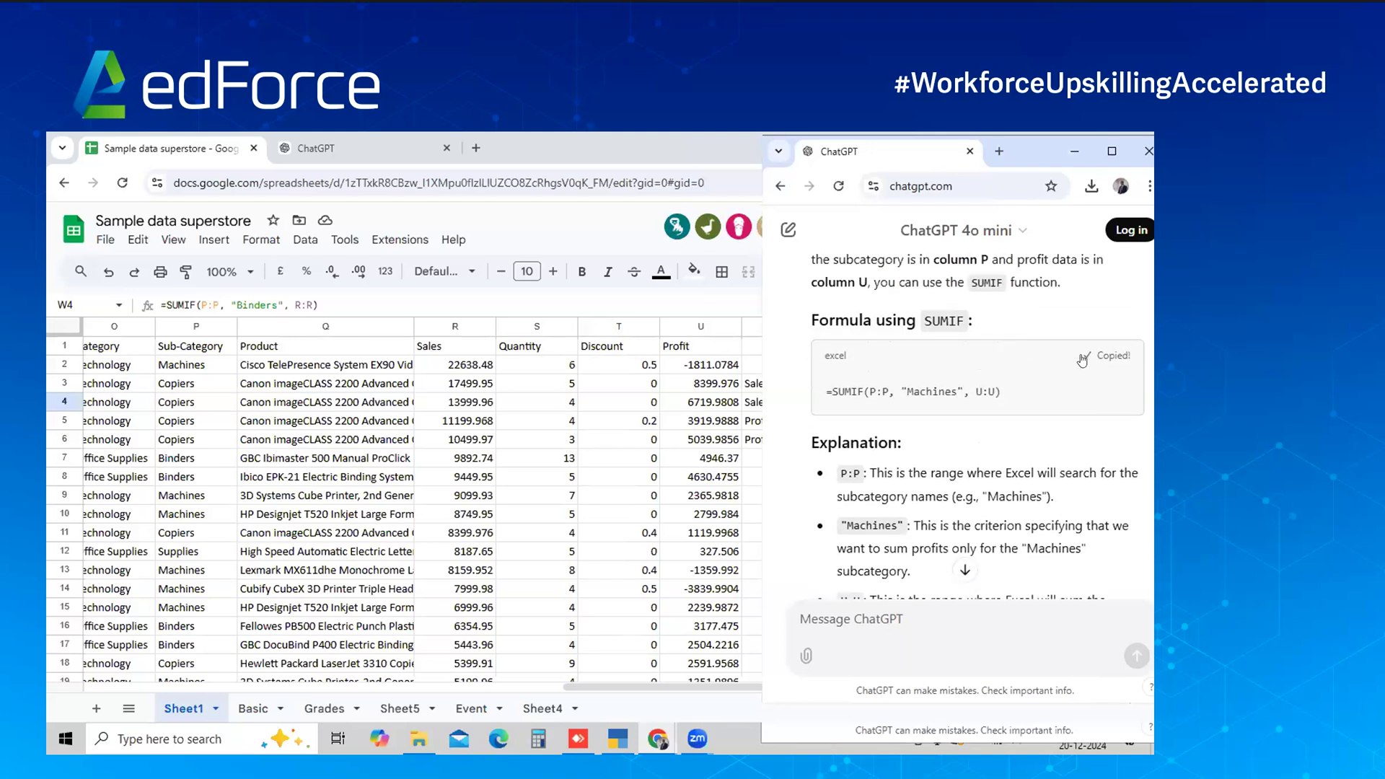
pyautogui.hotkey('alt', 'Tab')
pyautogui.press('Down')
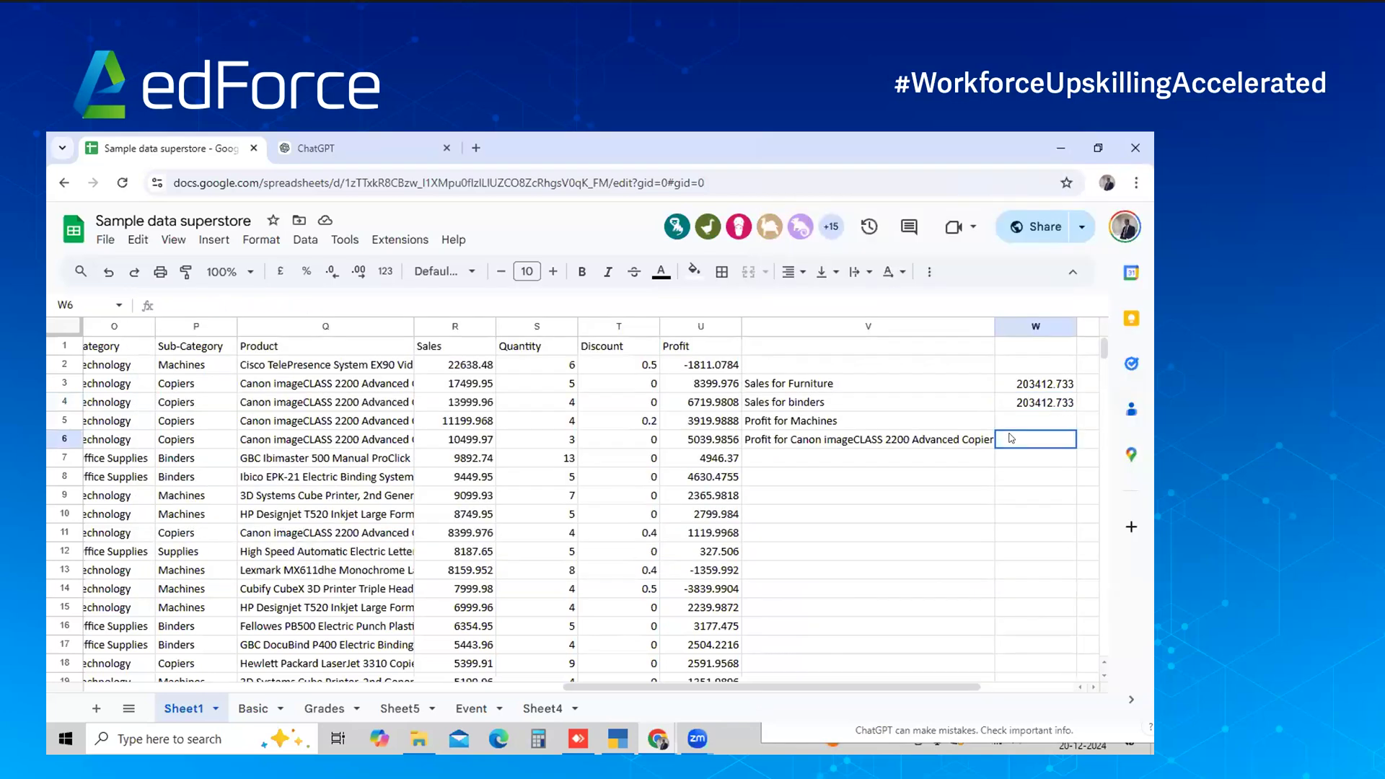
pyautogui.hotkey('ctrl', 'v')
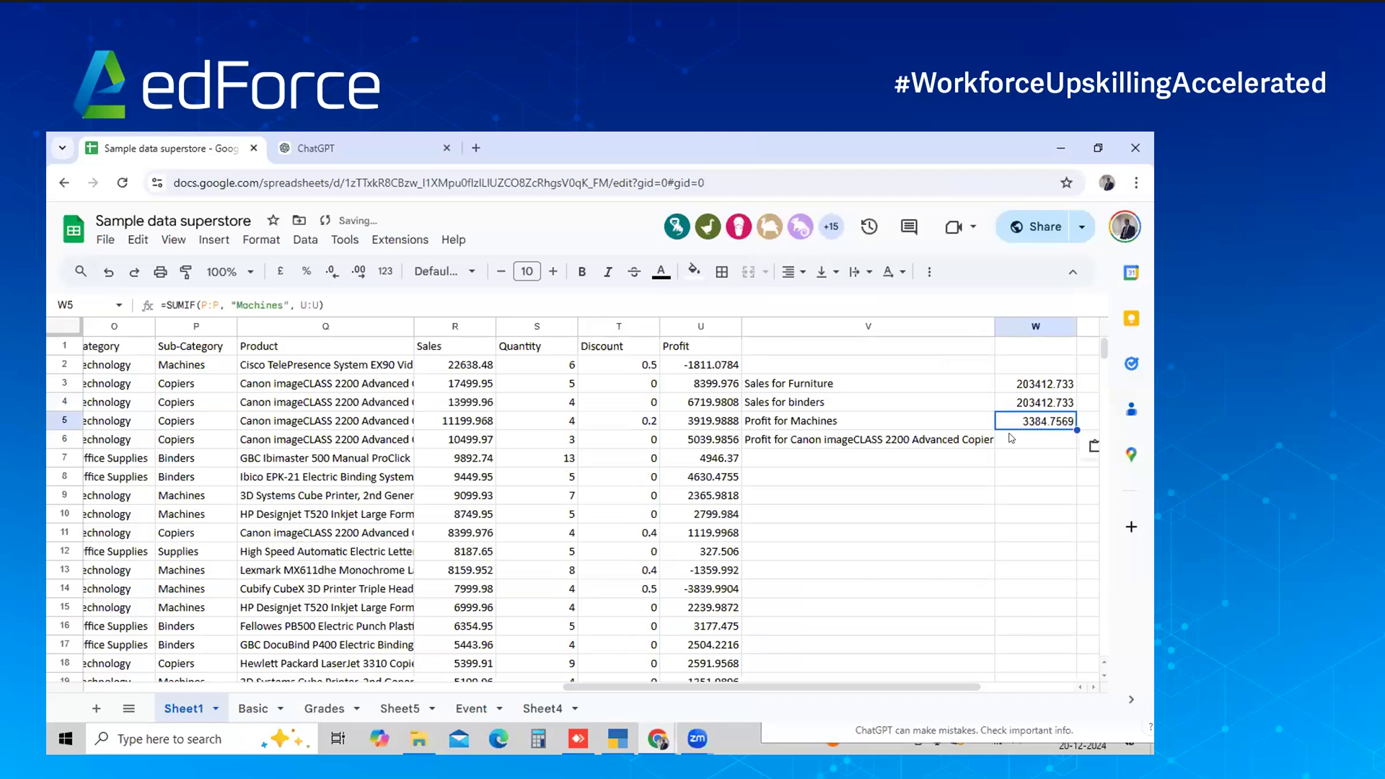
# Select and copy 'Canon imageCLASS 2200 Advanced Copier' inside the V6 label, then return to ChatGPT
pyautogui.press('Down')
pyautogui.press('Left')
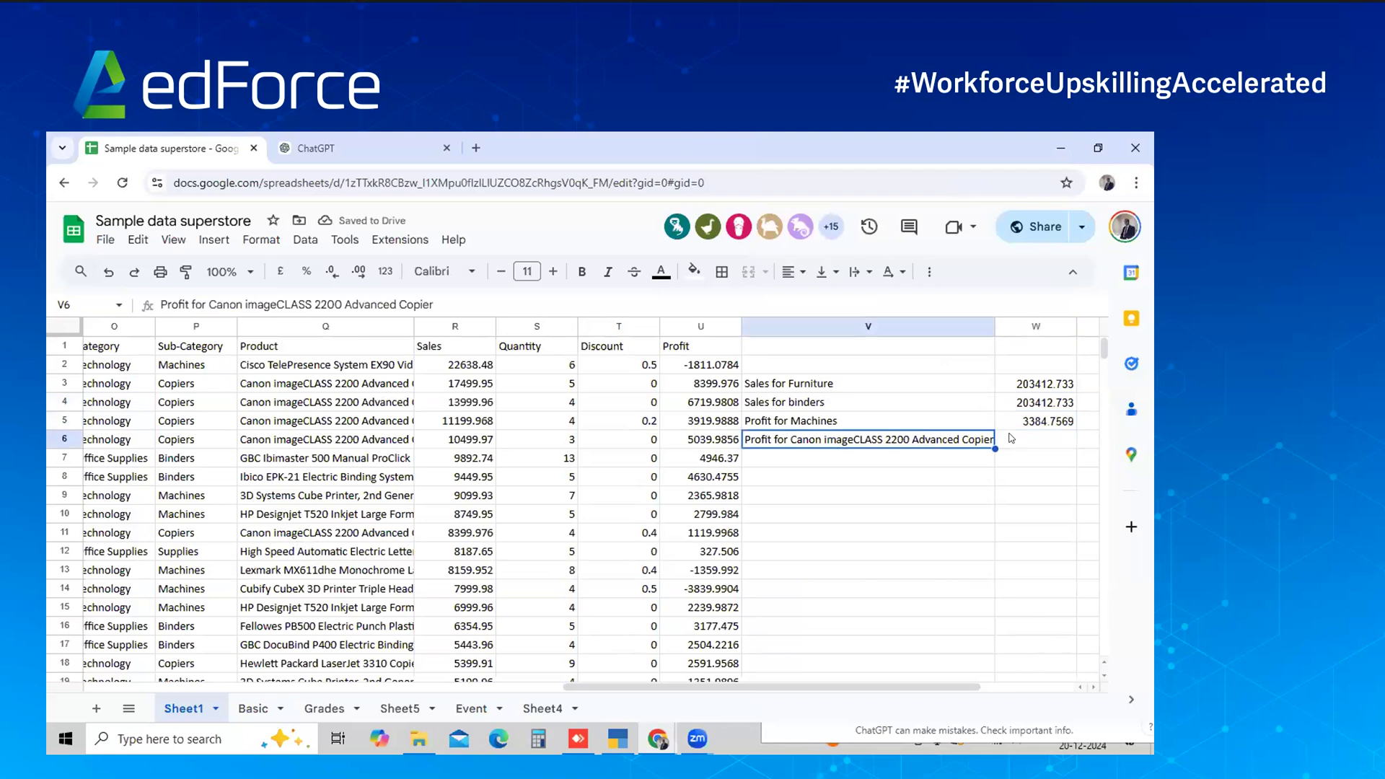
pyautogui.press('Return')
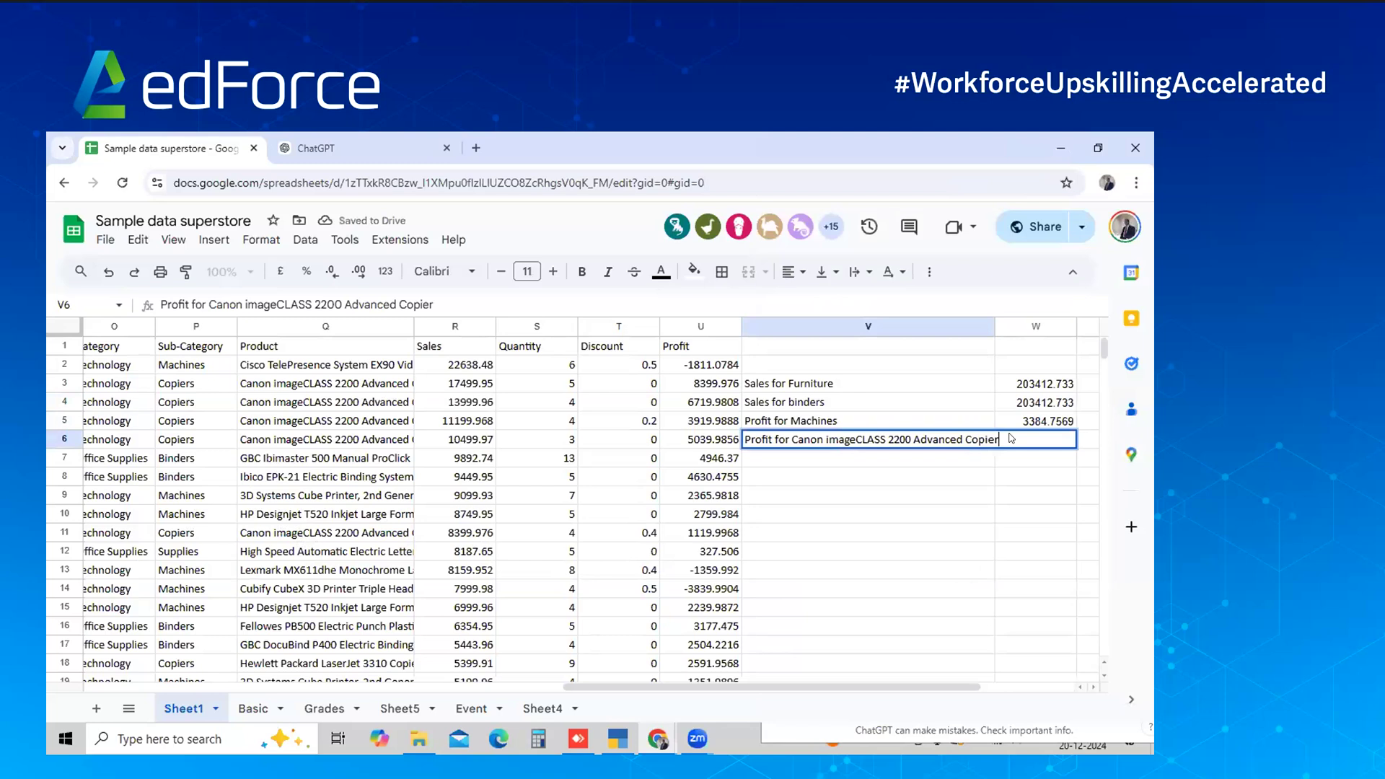
pyautogui.hotkey('shift', 'Left')
pyautogui.hotkey('shift', 'Left')
pyautogui.hotkey('shift', 'Left')
pyautogui.hotkey('shift', 'Left')
pyautogui.hotkey('shift', 'Left')
pyautogui.hotkey('shift', 'Left')
pyautogui.hotkey('shift', 'Left')
pyautogui.hotkey('shift', 'Left')
pyautogui.hotkey('shift', 'Left')
pyautogui.hotkey('shift', 'Left')
pyautogui.hotkey('shift', 'Left')
pyautogui.hotkey('shift', 'Left')
pyautogui.hotkey('shift', 'Left')
pyautogui.hotkey('shift', 'Left')
pyautogui.hotkey('shift', 'Left')
pyautogui.hotkey('shift', 'Left')
pyautogui.hotkey('shift', 'Left')
pyautogui.hotkey('shift', 'Left')
pyautogui.hotkey('shift', 'Left')
pyautogui.hotkey('shift', 'Left')
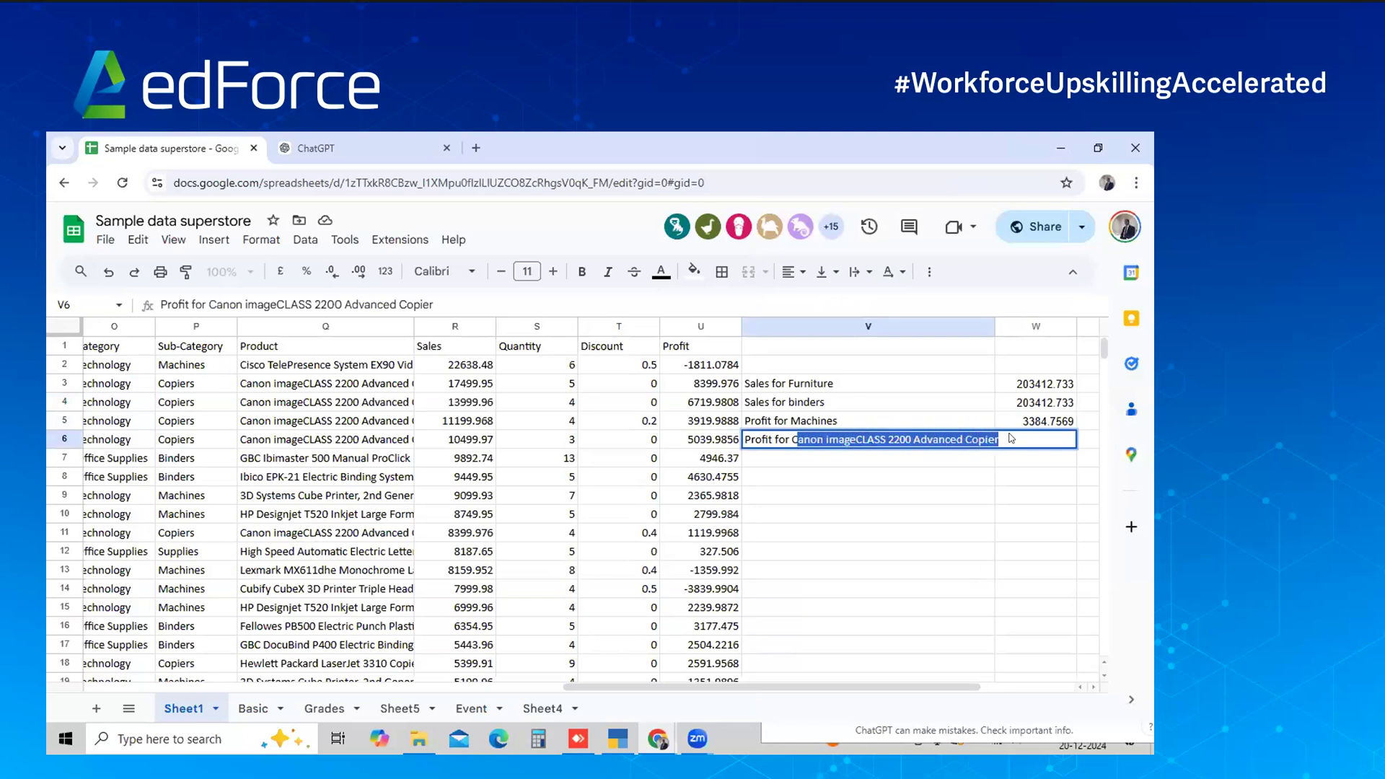
pyautogui.press('Escape')
pyautogui.hotkey('alt', 'Tab')
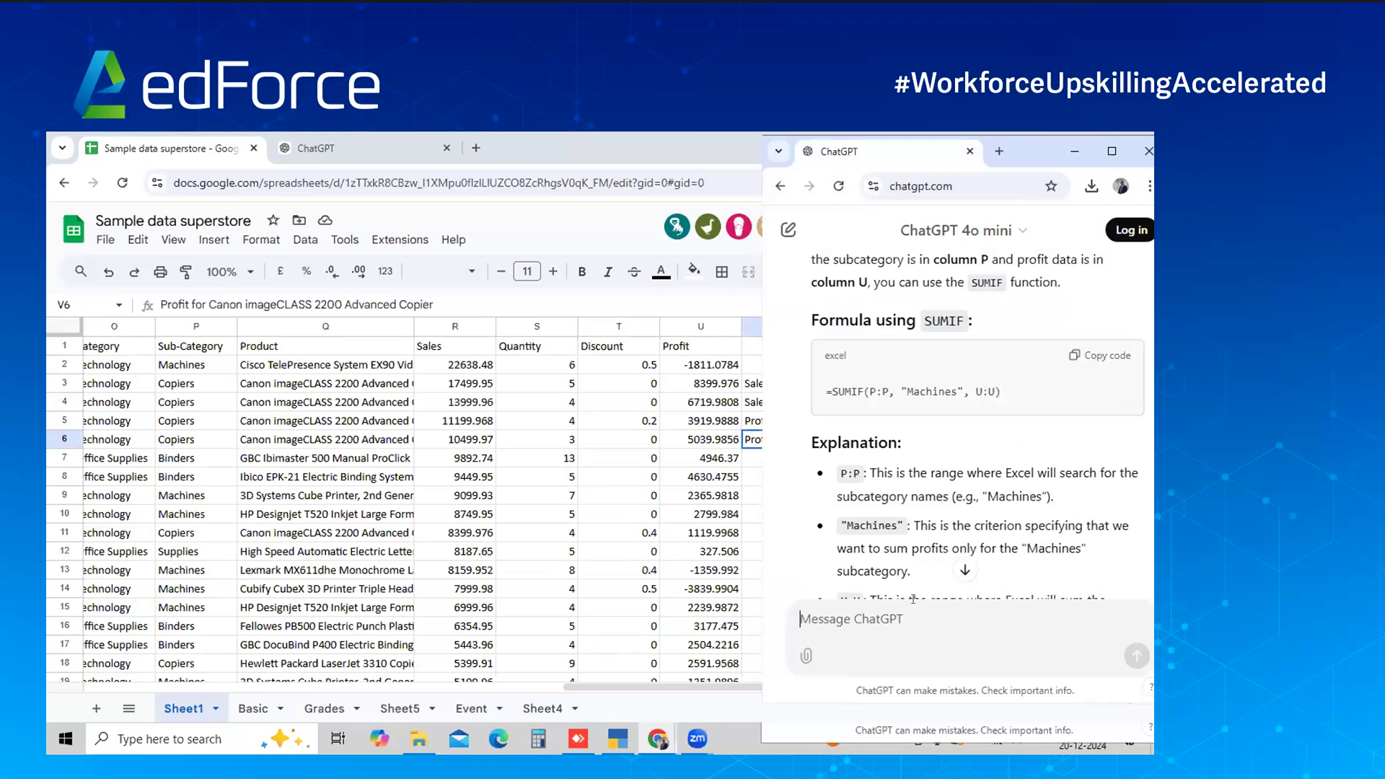
# Ask ChatGPT for the Canon copier's profit, with product names in column Q, and copy its SUMIF
pyautogui.write('O me')
pyautogui.press('BackSpace')
pyautogui.press('BackSpace')
pyautogui.press('BackSpace')
pyautogui.press('BackSpace')
pyautogui.write('I need profit for')
pyautogui.hotkey('ctrl', 'v')
pyautogui.write('. The product name is in column Q')
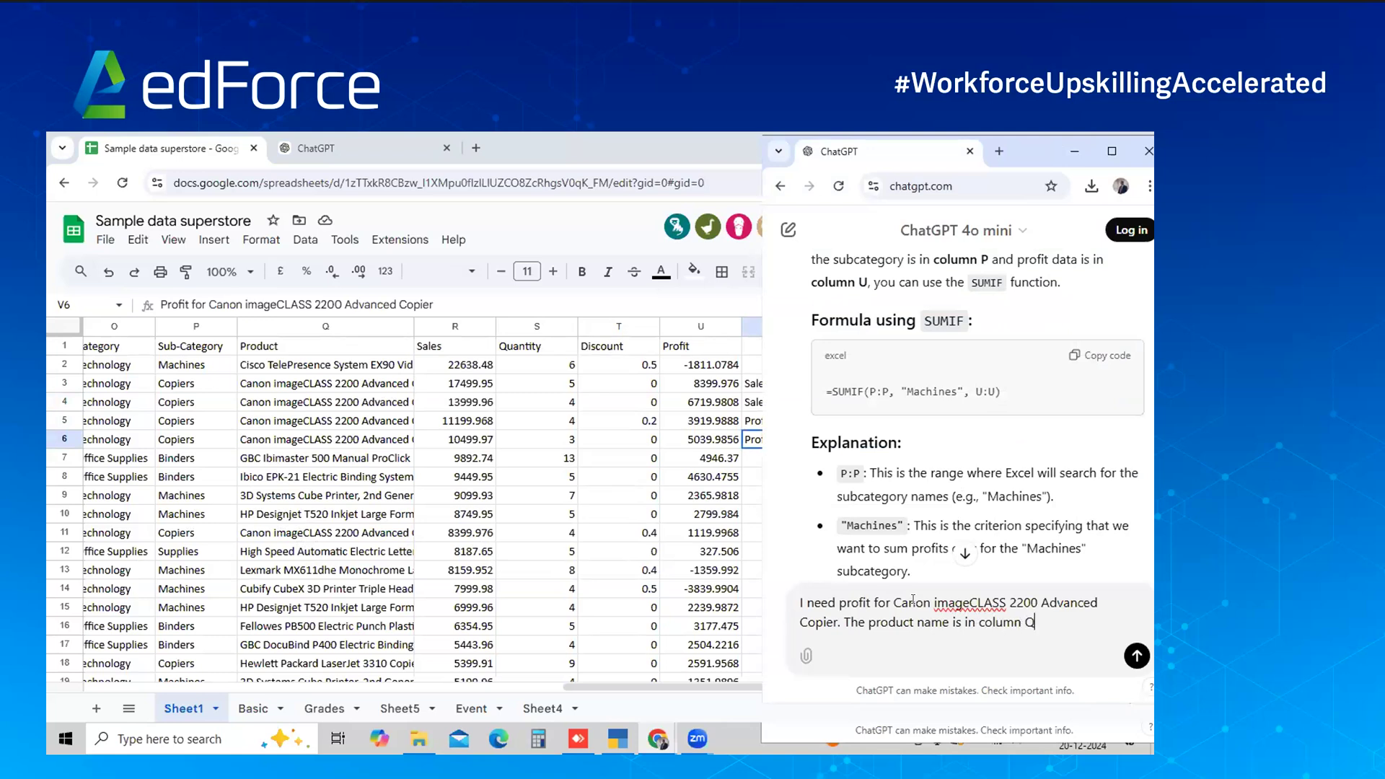
pyautogui.click(1123, 657)
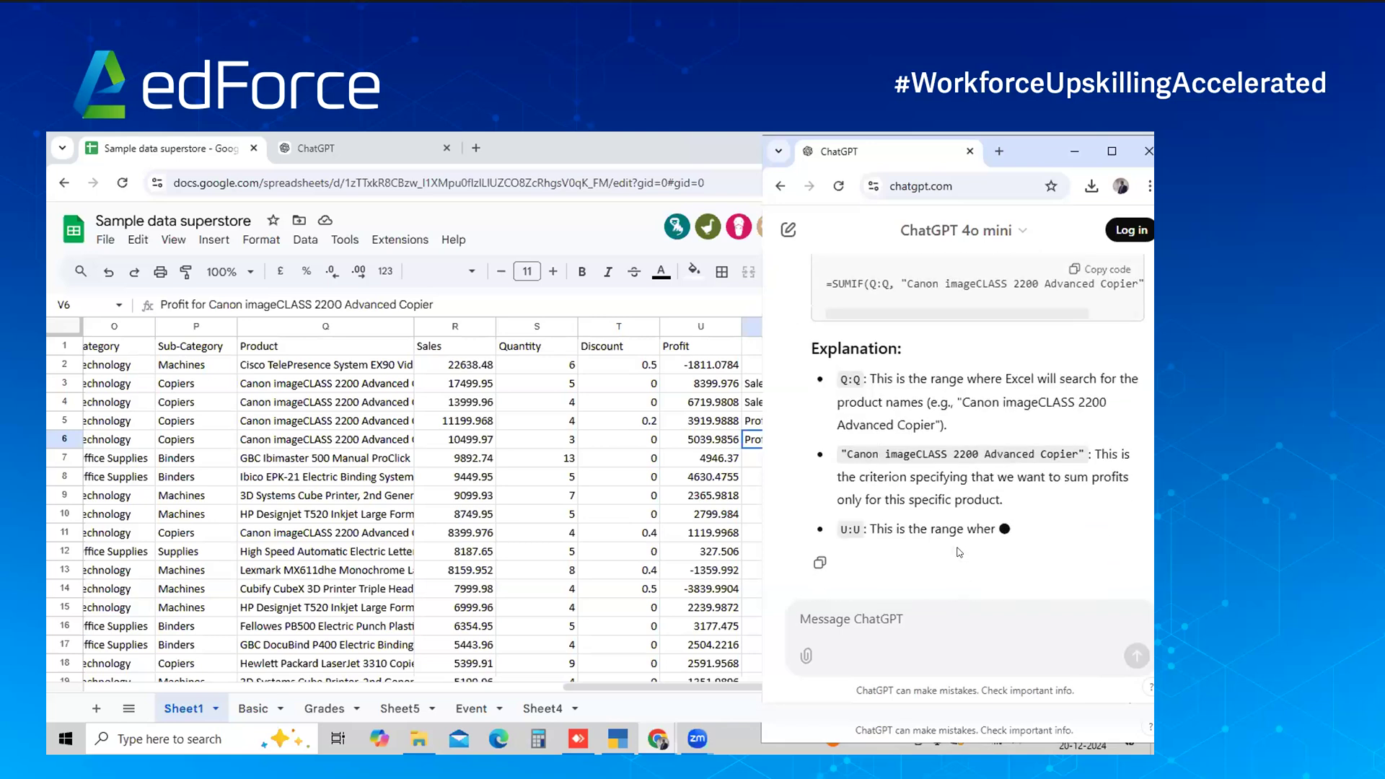
pyautogui.scroll(2, 956, 375)
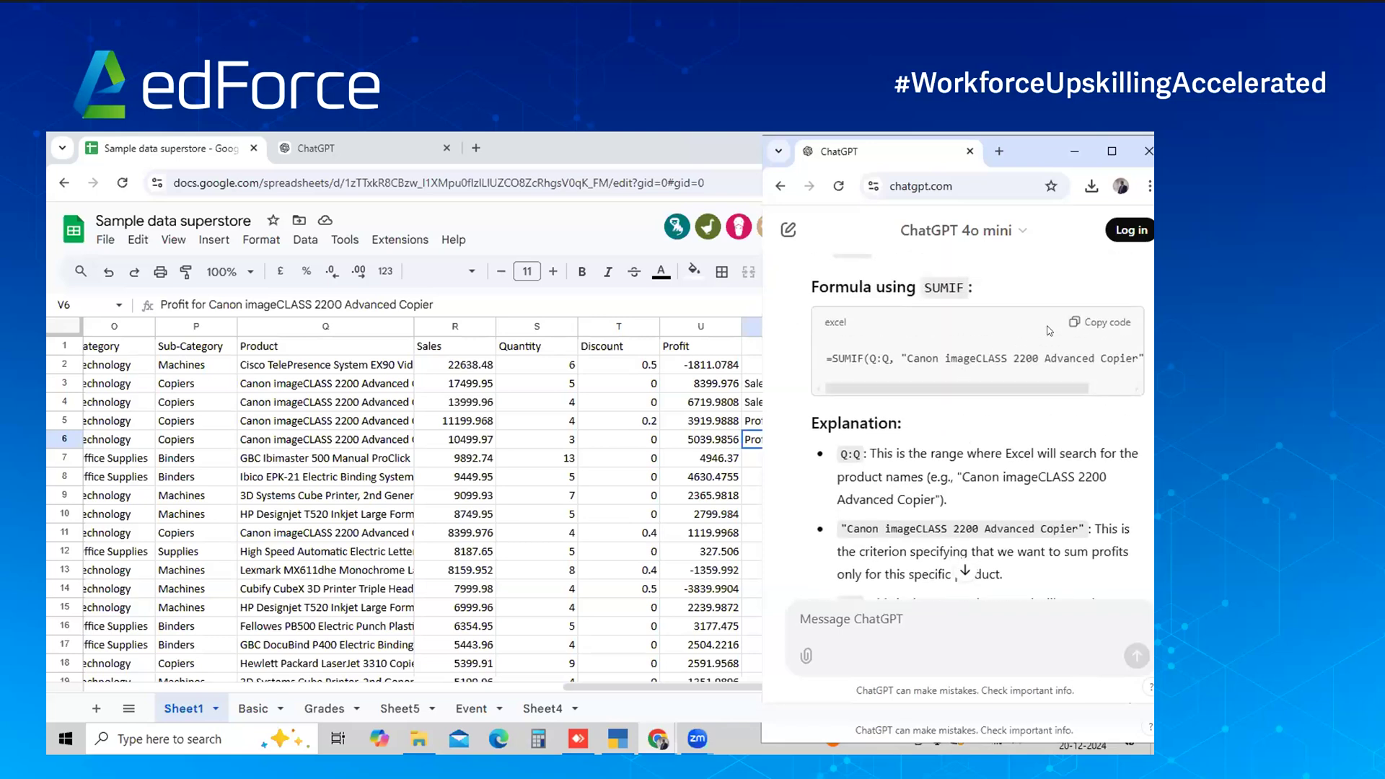
pyautogui.click(1085, 321)
# Paste =SUMIF(Q:Q, "Canon imageCLASS 2200 Advanced Copier", U:U) into W6, giving 25199.928
pyautogui.click(1074, 152)
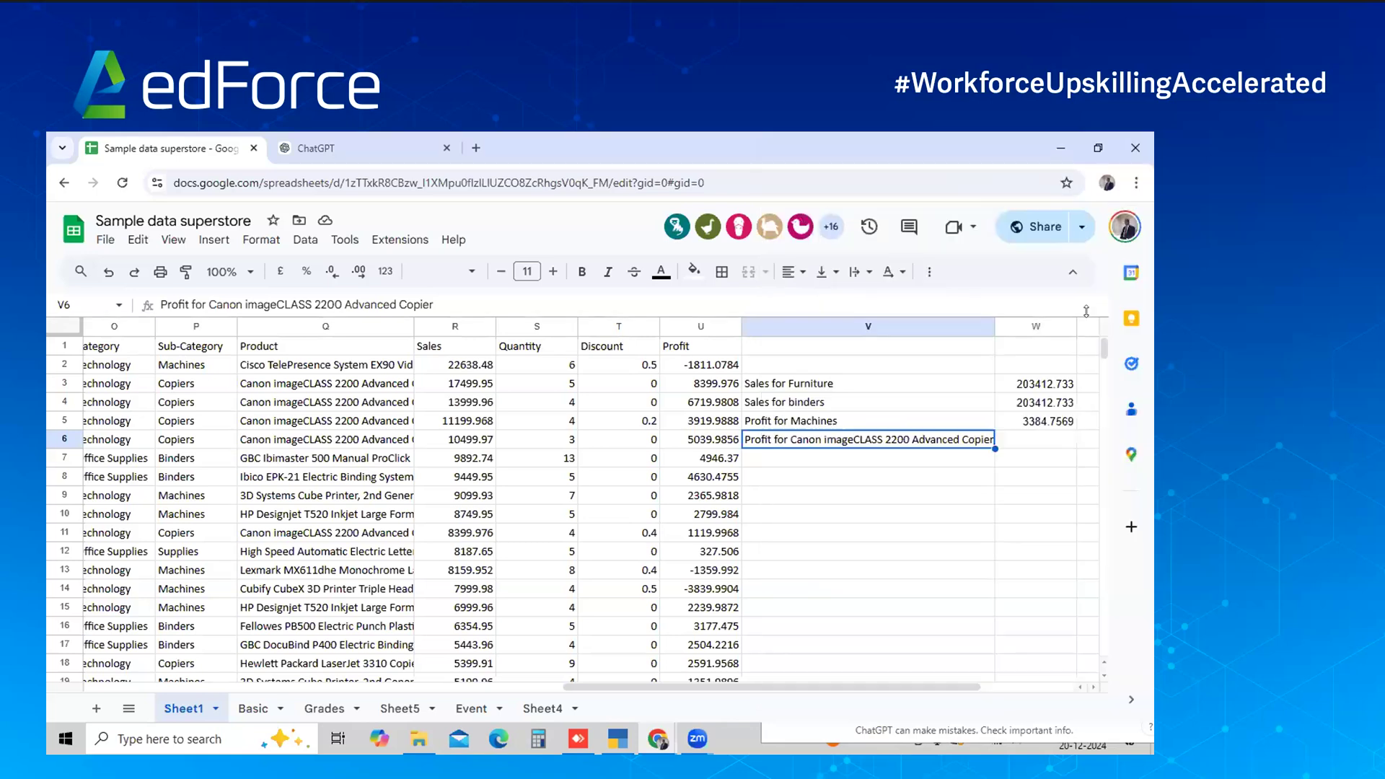
pyautogui.click(1013, 442)
pyautogui.hotkey('ctrl', 'v')
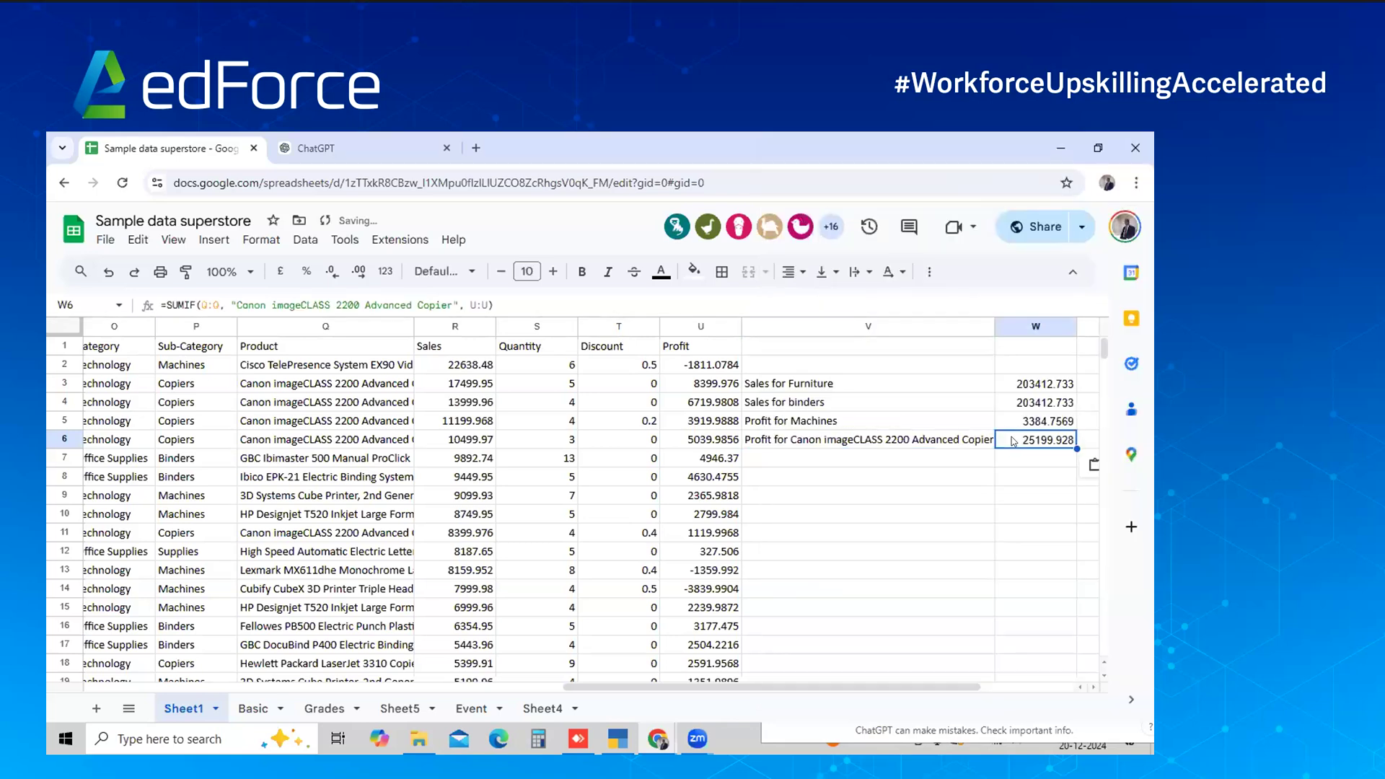
pyautogui.hotkey('alt', 'Tab')
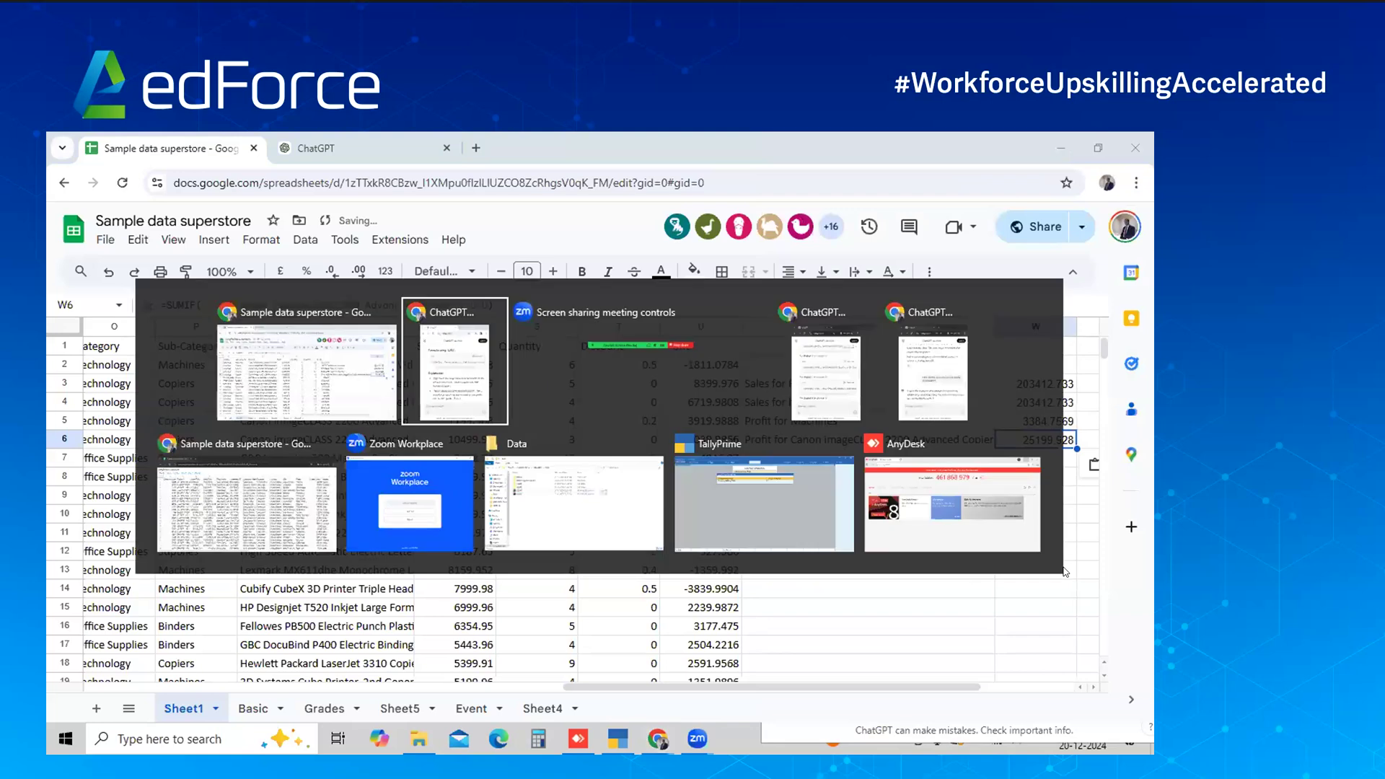
pyautogui.hotkey('alt', 'Tab')
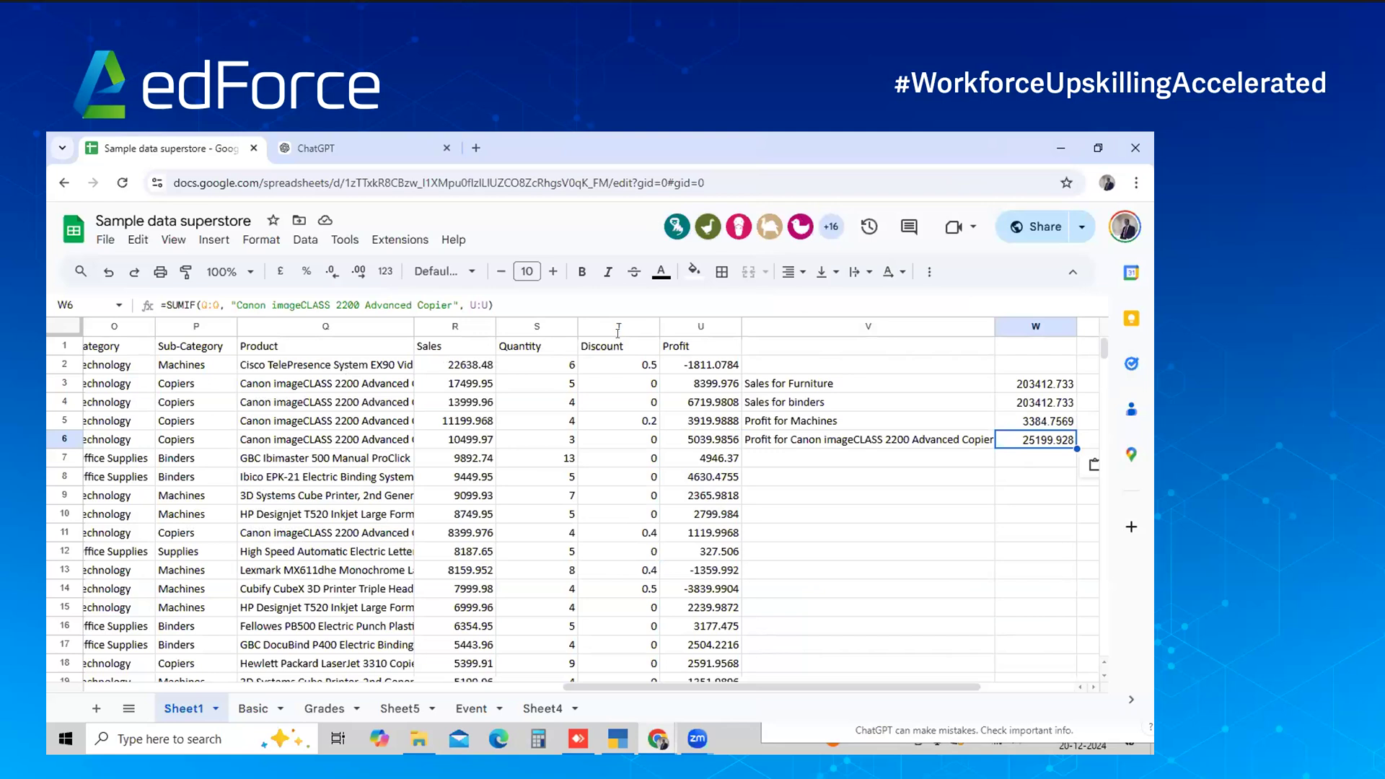
pyautogui.hotkey('alt', 'Tab')
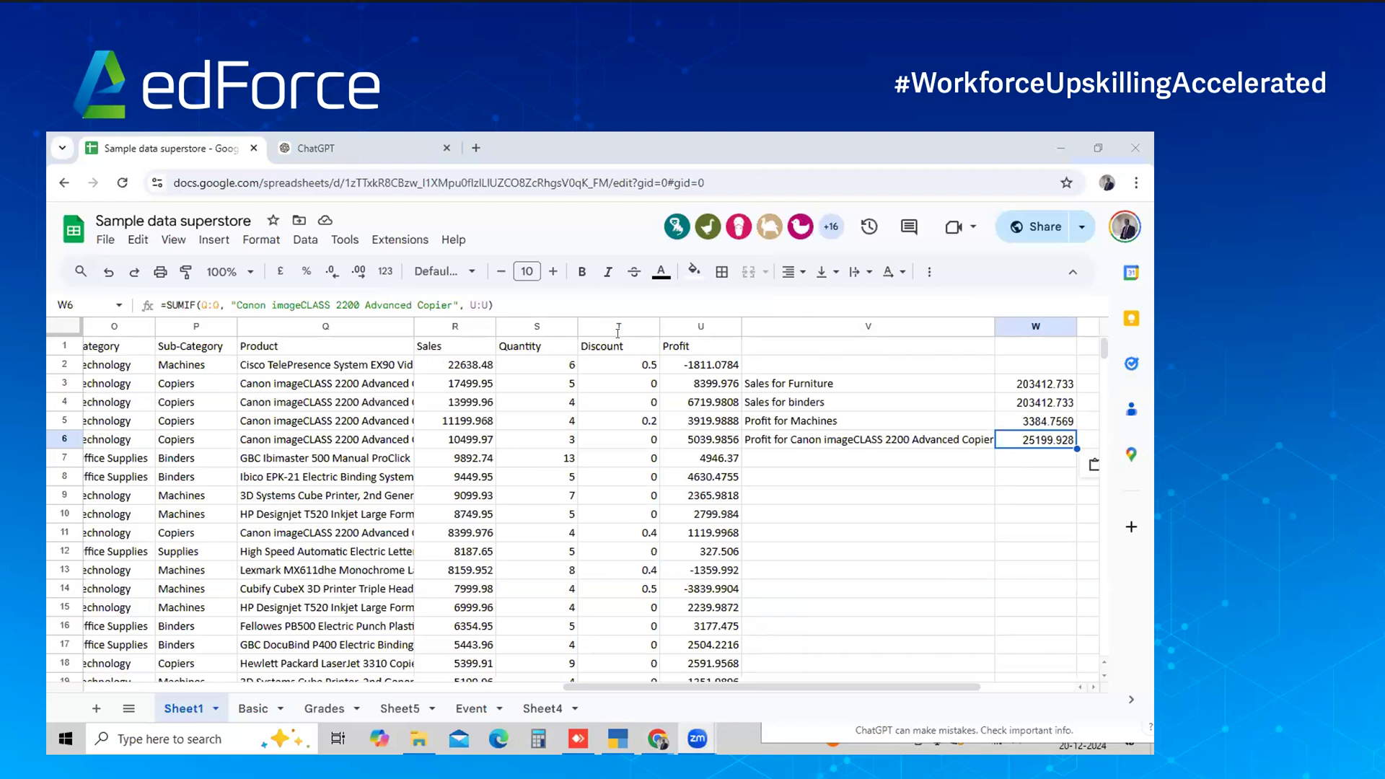
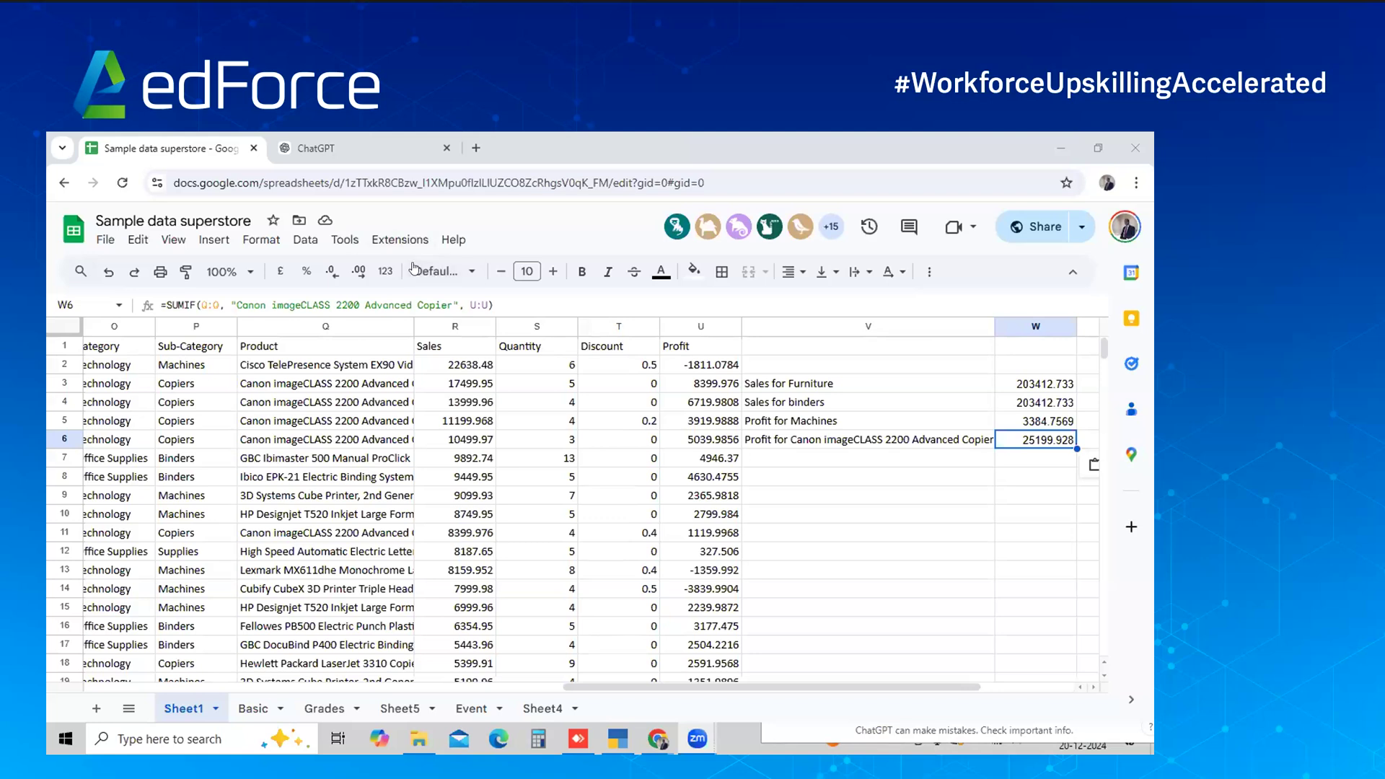
# Select the profit value in U7, check ChatGPT, then return to the superstore sheet
pyautogui.click(664, 462)
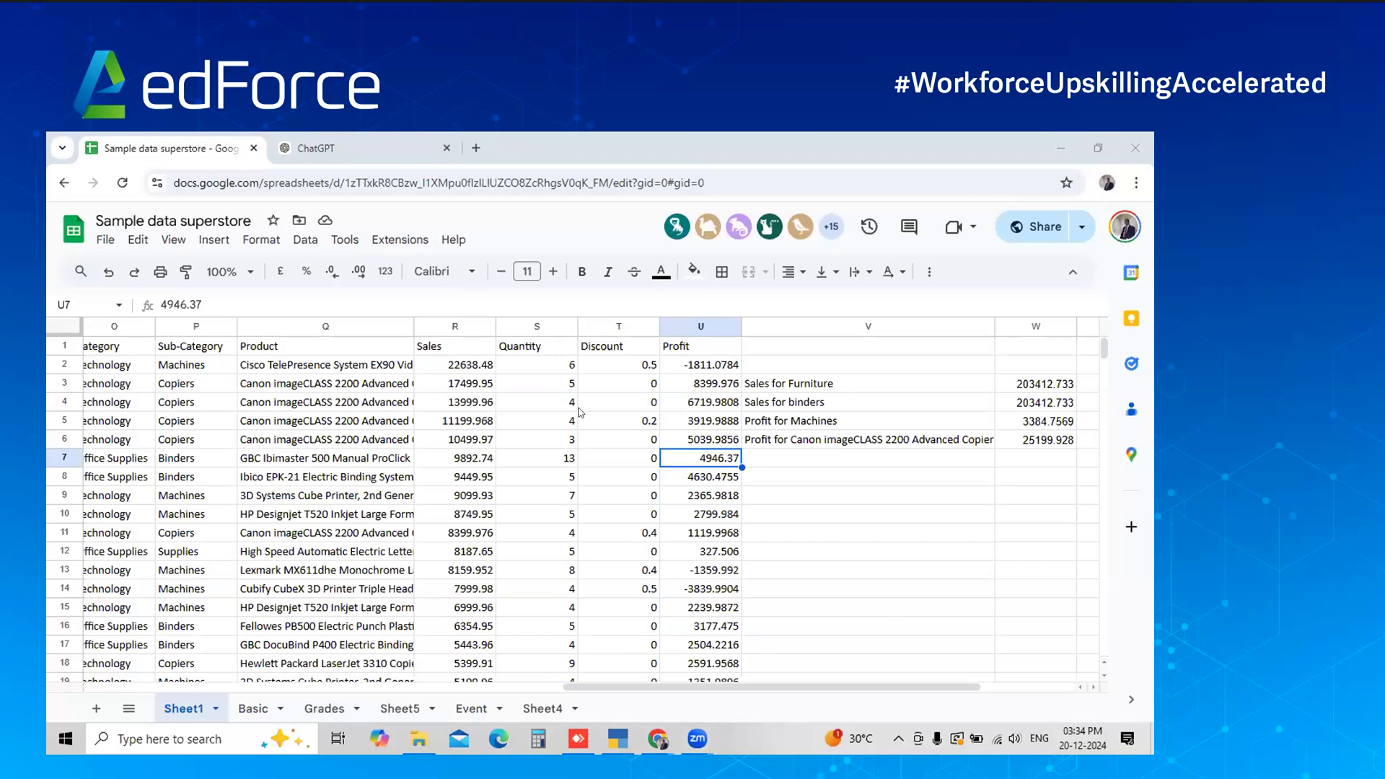
pyautogui.click(392, 140)
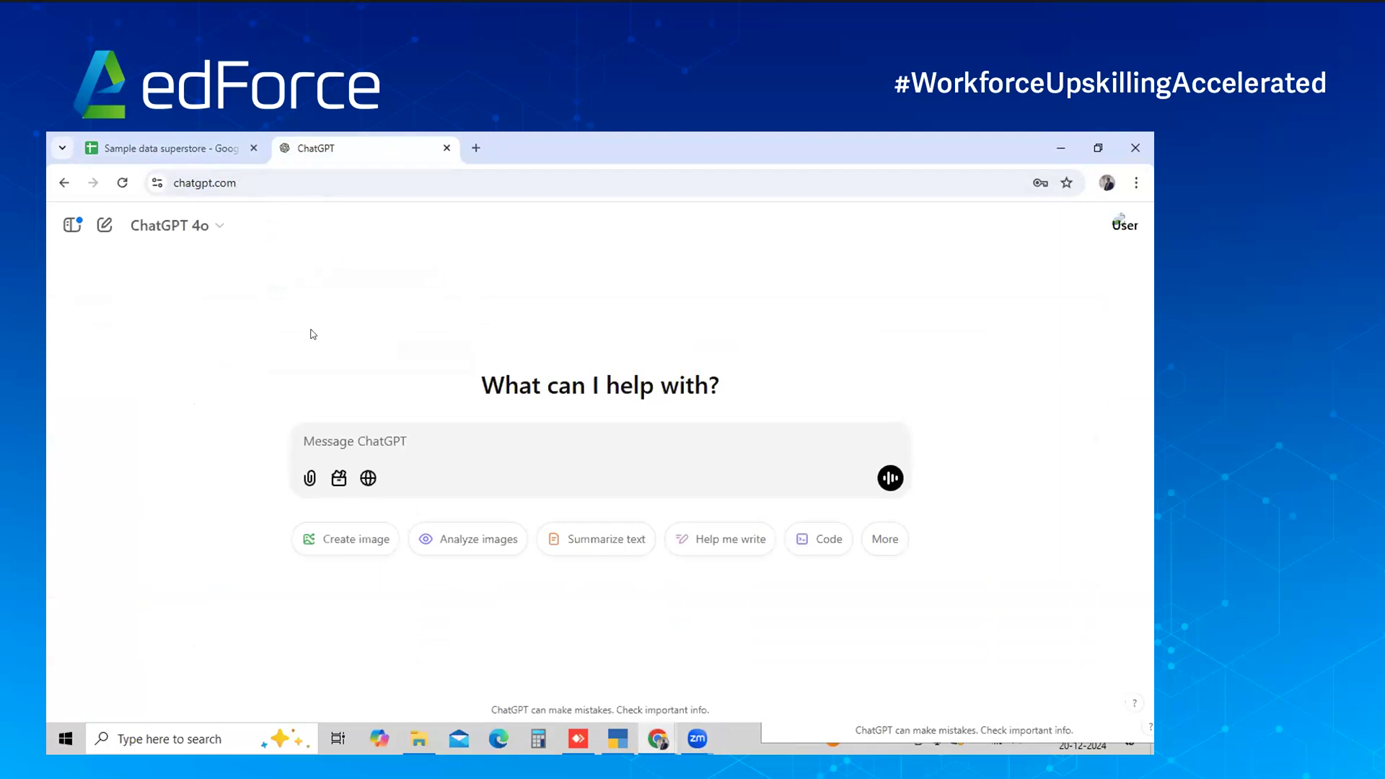
pyautogui.click(137, 140)
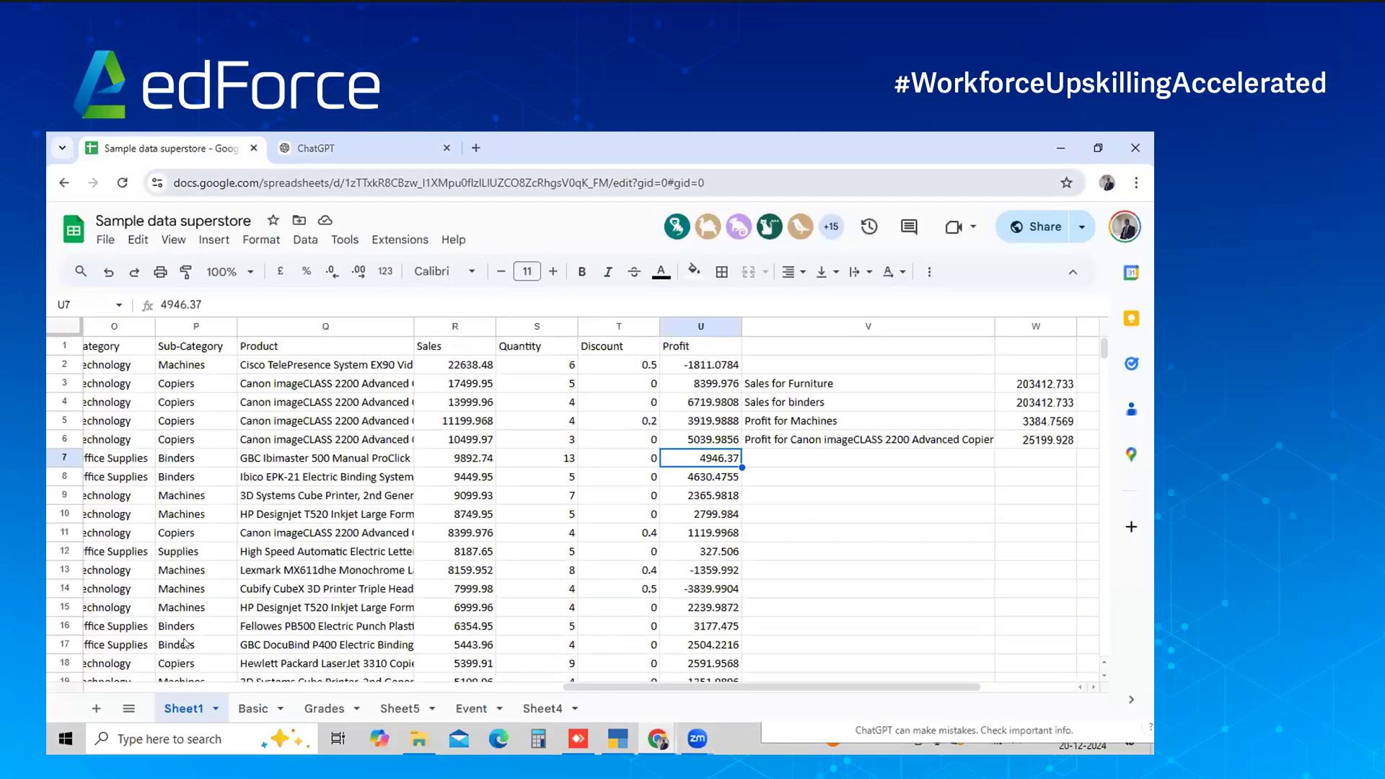
# Copy Sheet1 to a new spreadsheet and open the resulting Untitled copy
pyautogui.click(210, 712)
pyautogui.moveTo(260, 478)
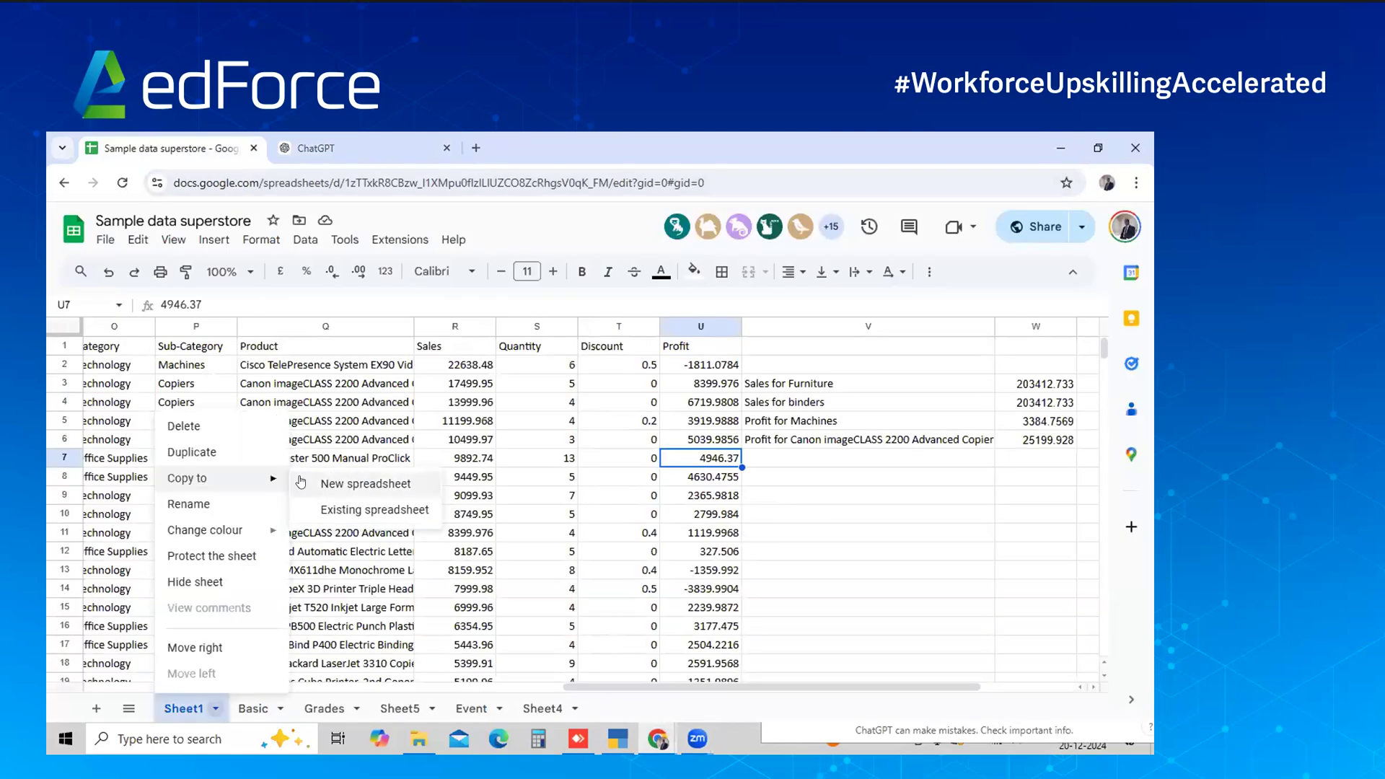
pyautogui.click(301, 482)
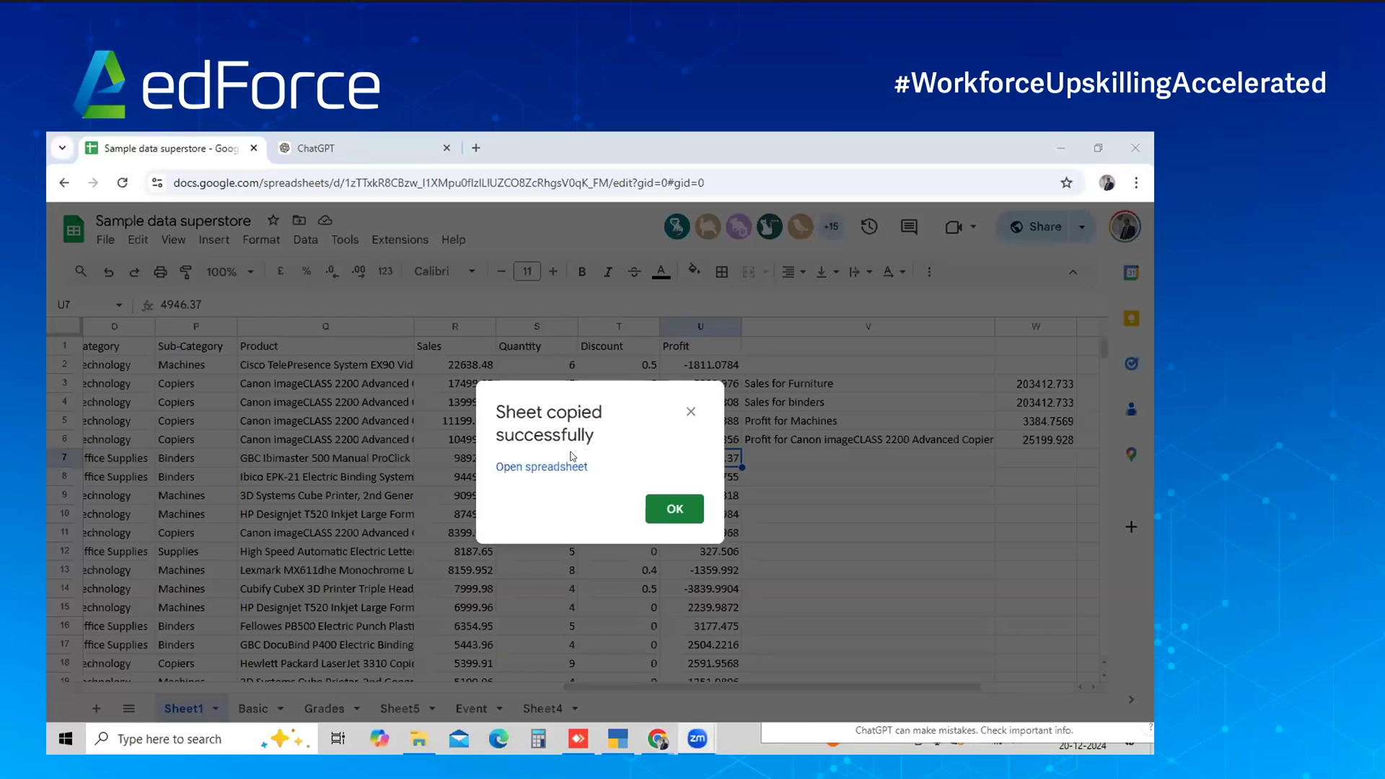
pyautogui.click(557, 467)
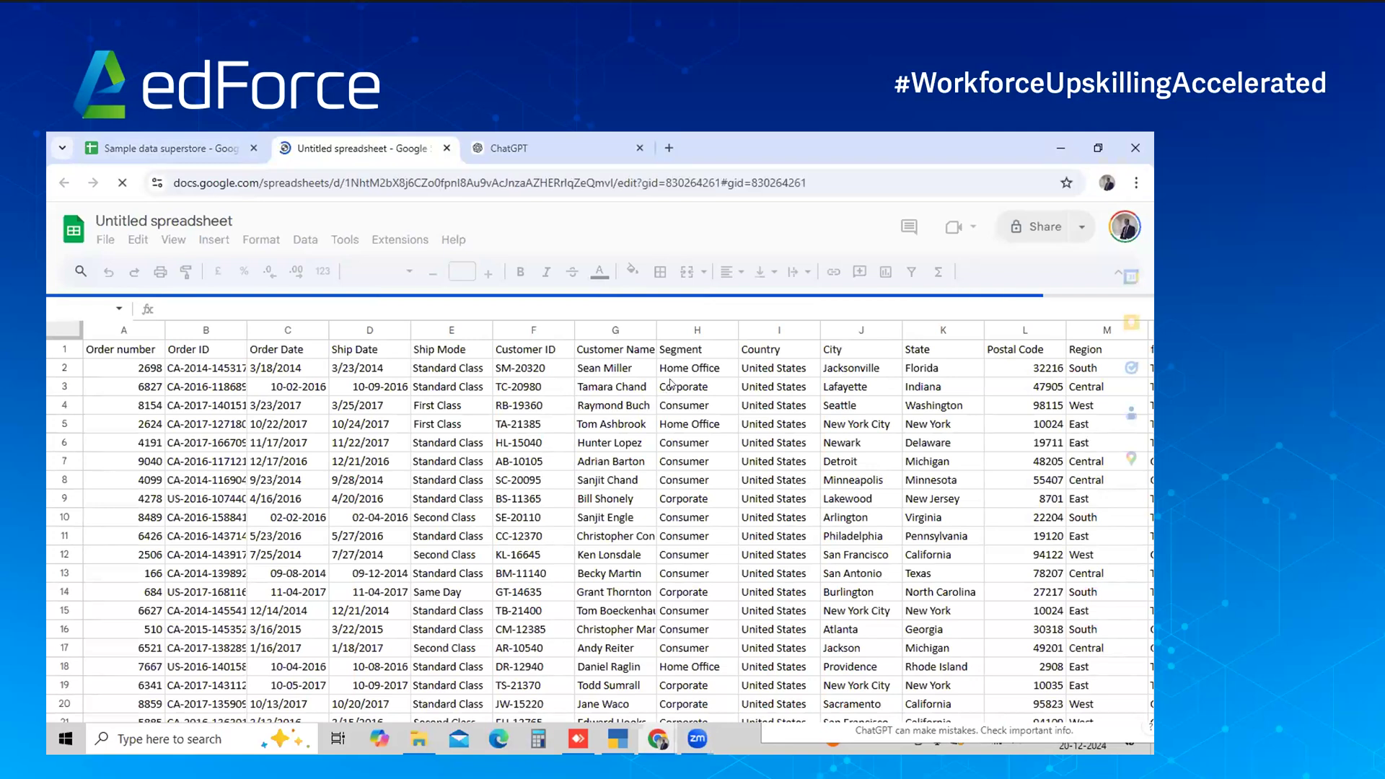
# Clear the sales and profit summary block in V3:W8 of the copied sheet
pyautogui.click(670, 384)
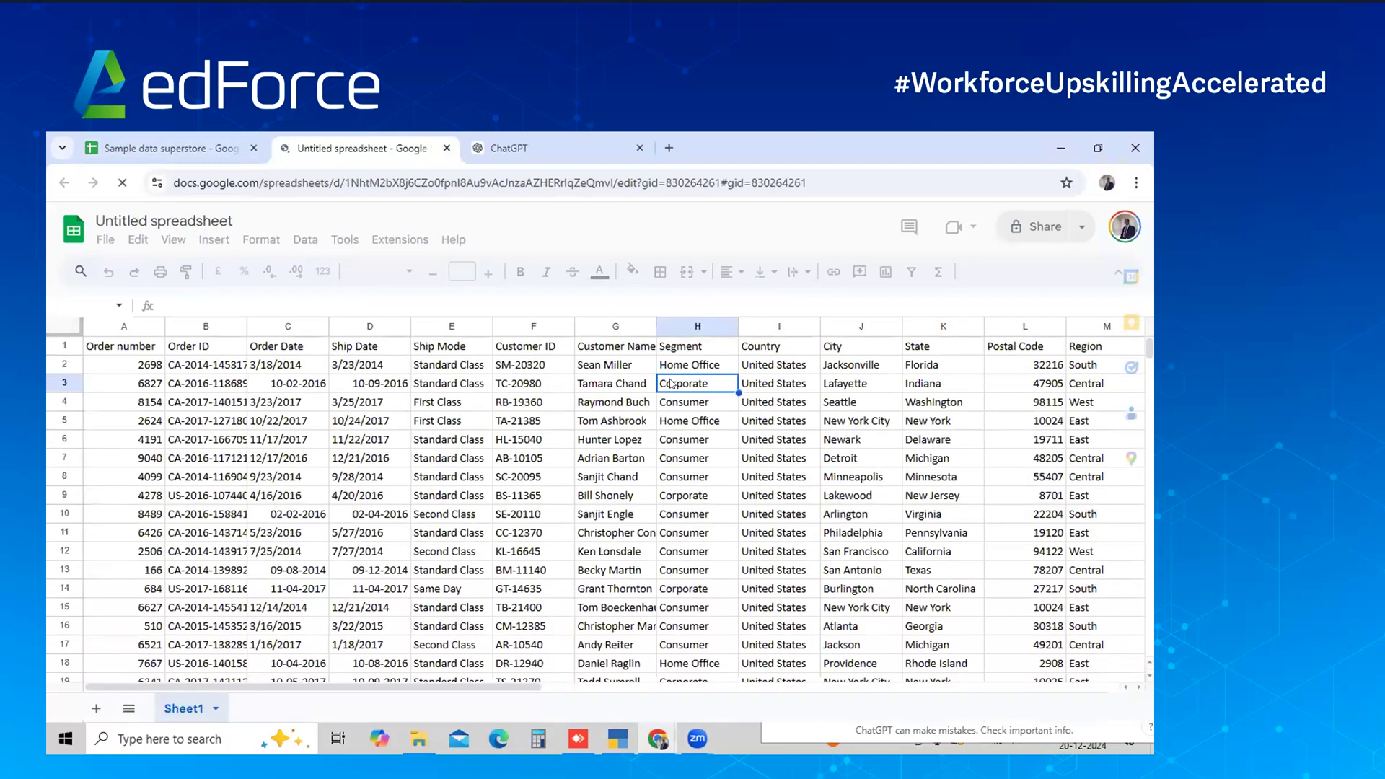
pyautogui.hotkey('ctrl', 'Right')
pyautogui.press('Right')
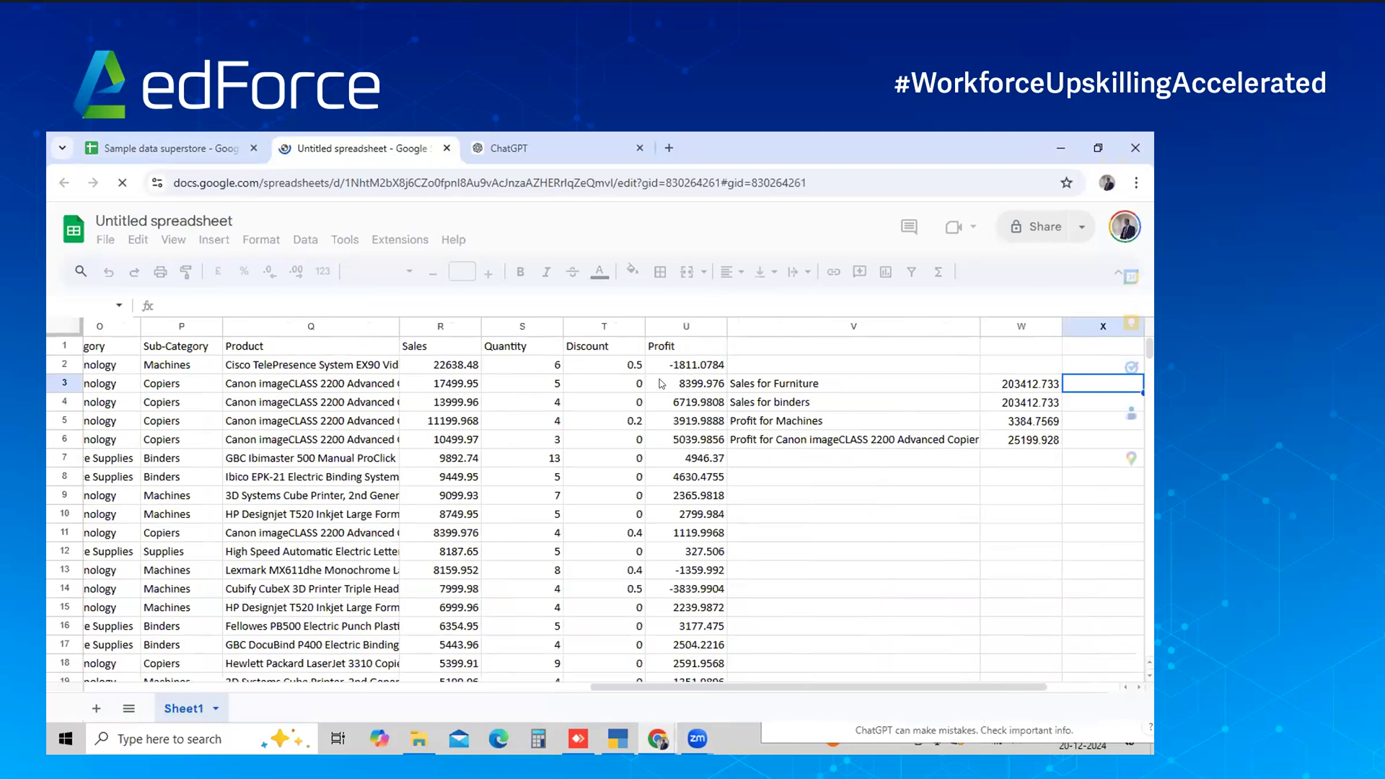
pyautogui.press('Left')
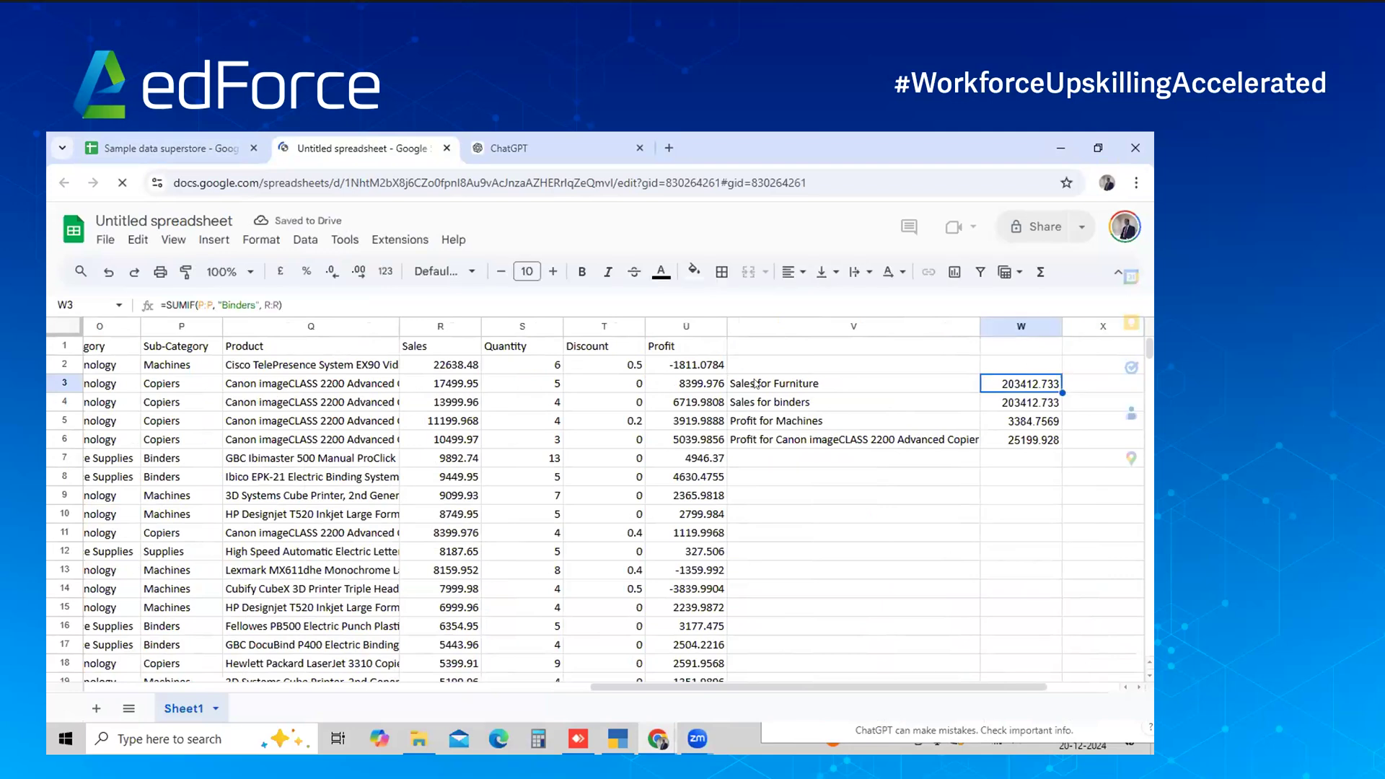
pyautogui.keyDown('shift'); pyautogui.click(756, 384); pyautogui.keyUp('shift')
pyautogui.hotkey('shift', 'Down')
pyautogui.hotkey('shift', 'Down')
pyautogui.hotkey('shift', 'Down')
pyautogui.hotkey('shift', 'Down')
pyautogui.hotkey('shift', 'Down')
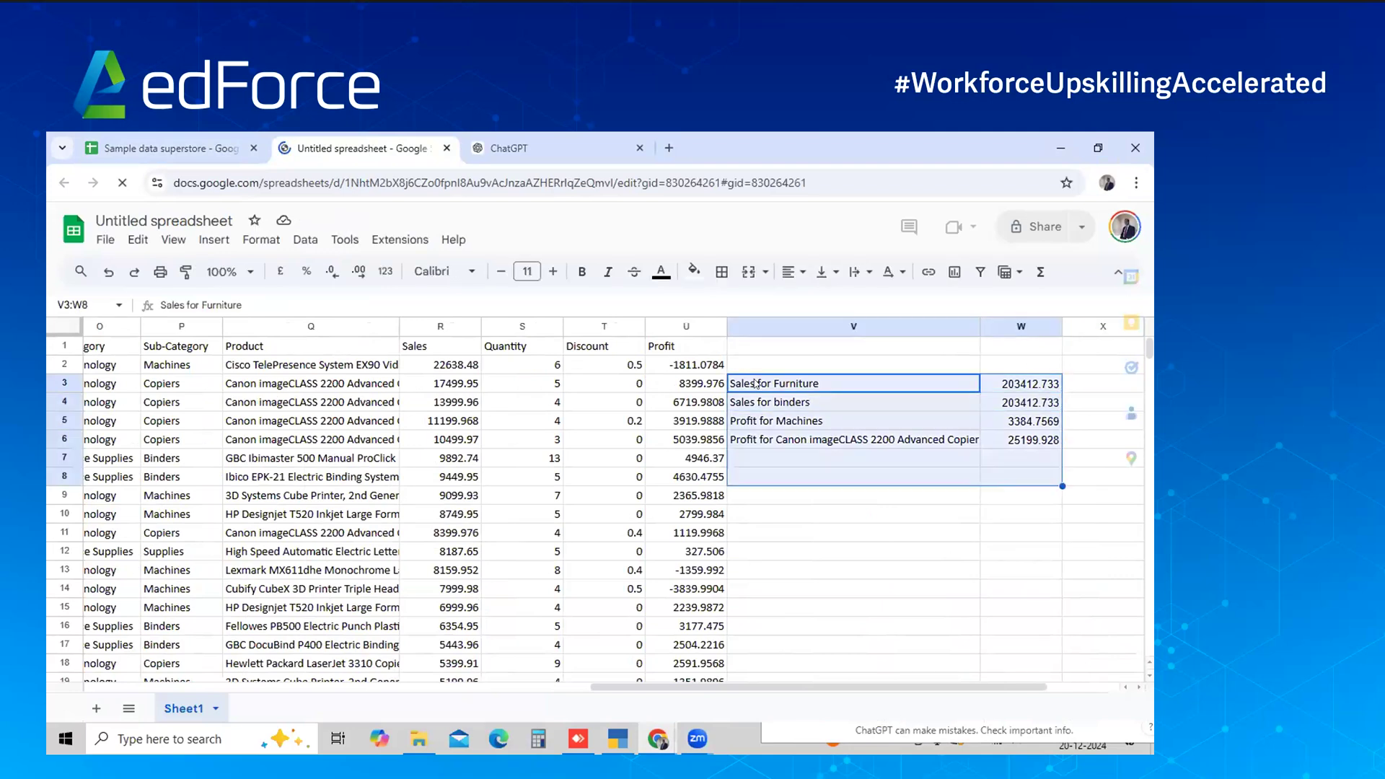
pyautogui.press('Delete')
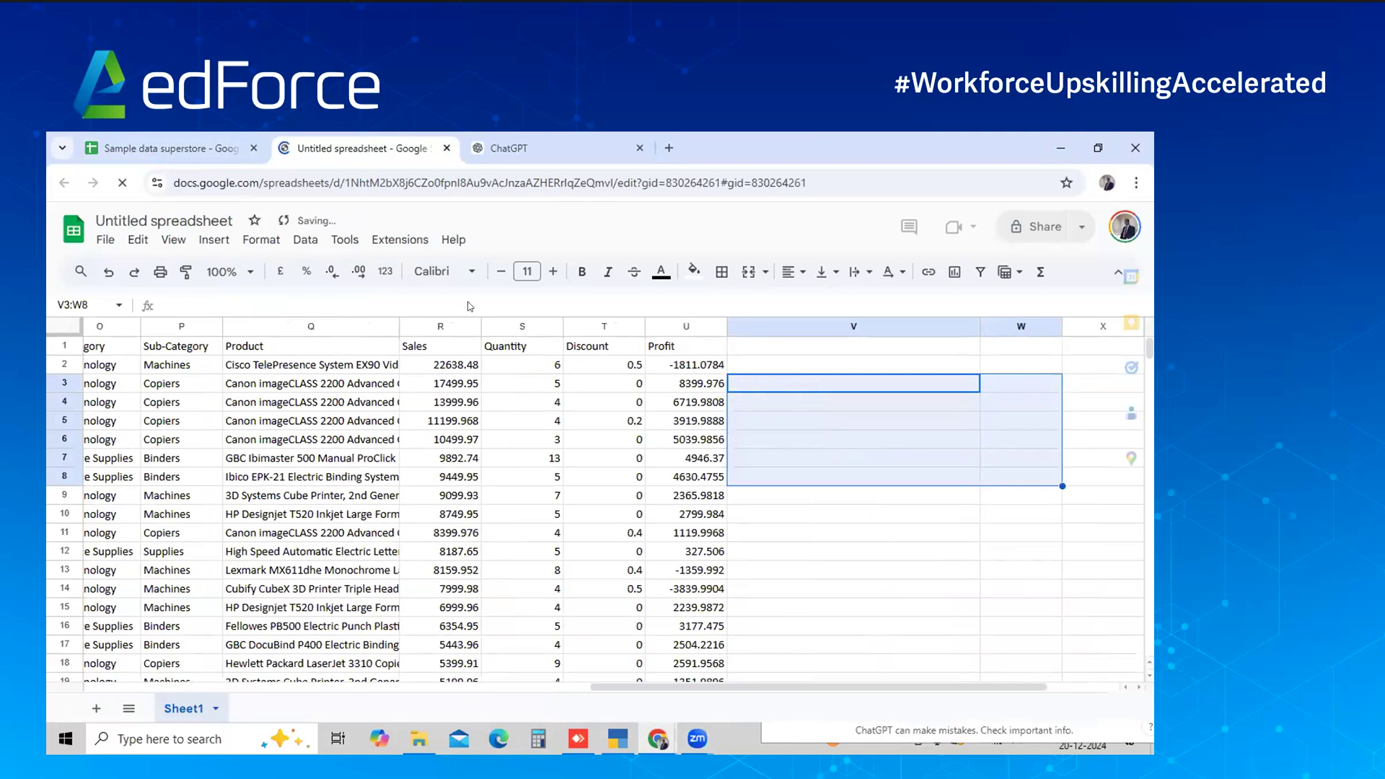
# Download the copy as a Microsoft Excel (.xlsx) file and go back to ChatGPT
pyautogui.click(106, 242)
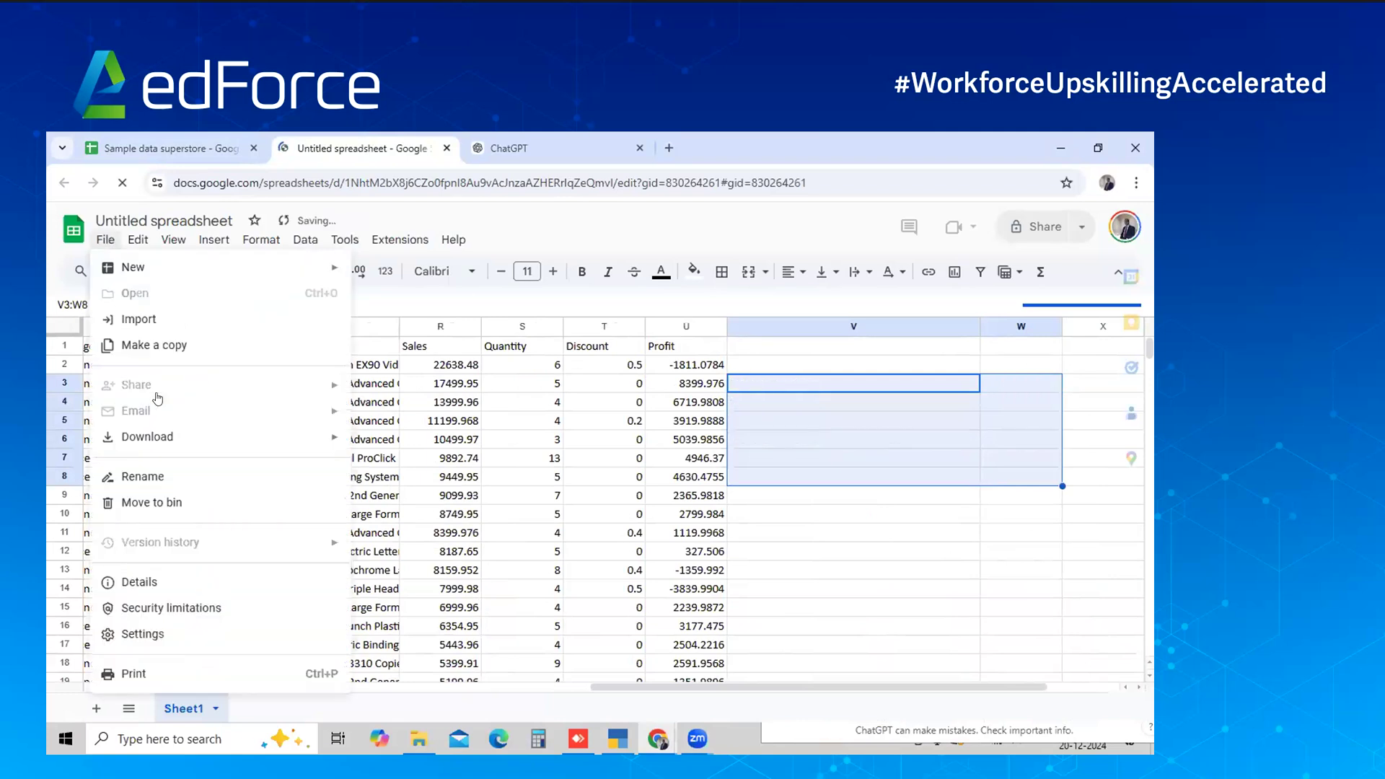
pyautogui.click(106, 239)
pyautogui.moveTo(189, 451)
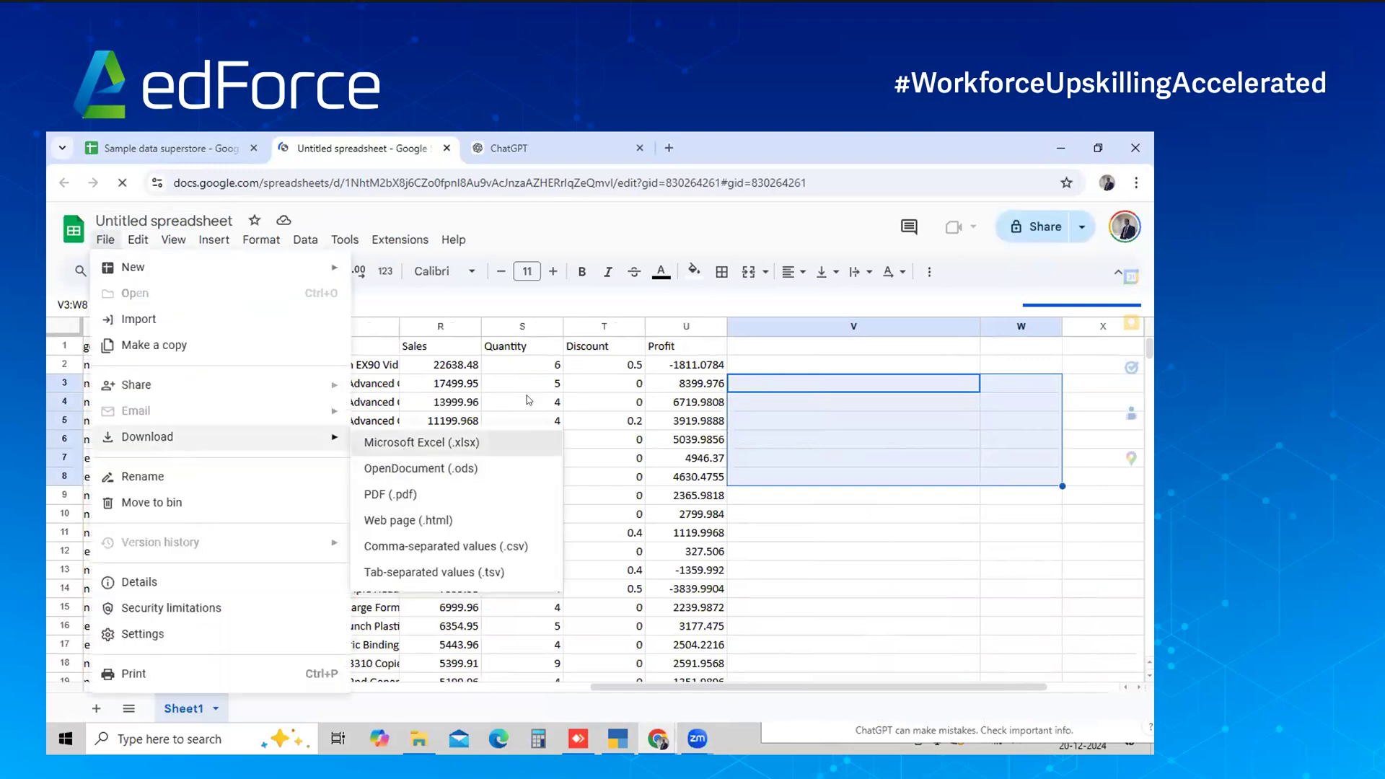
pyautogui.click(409, 451)
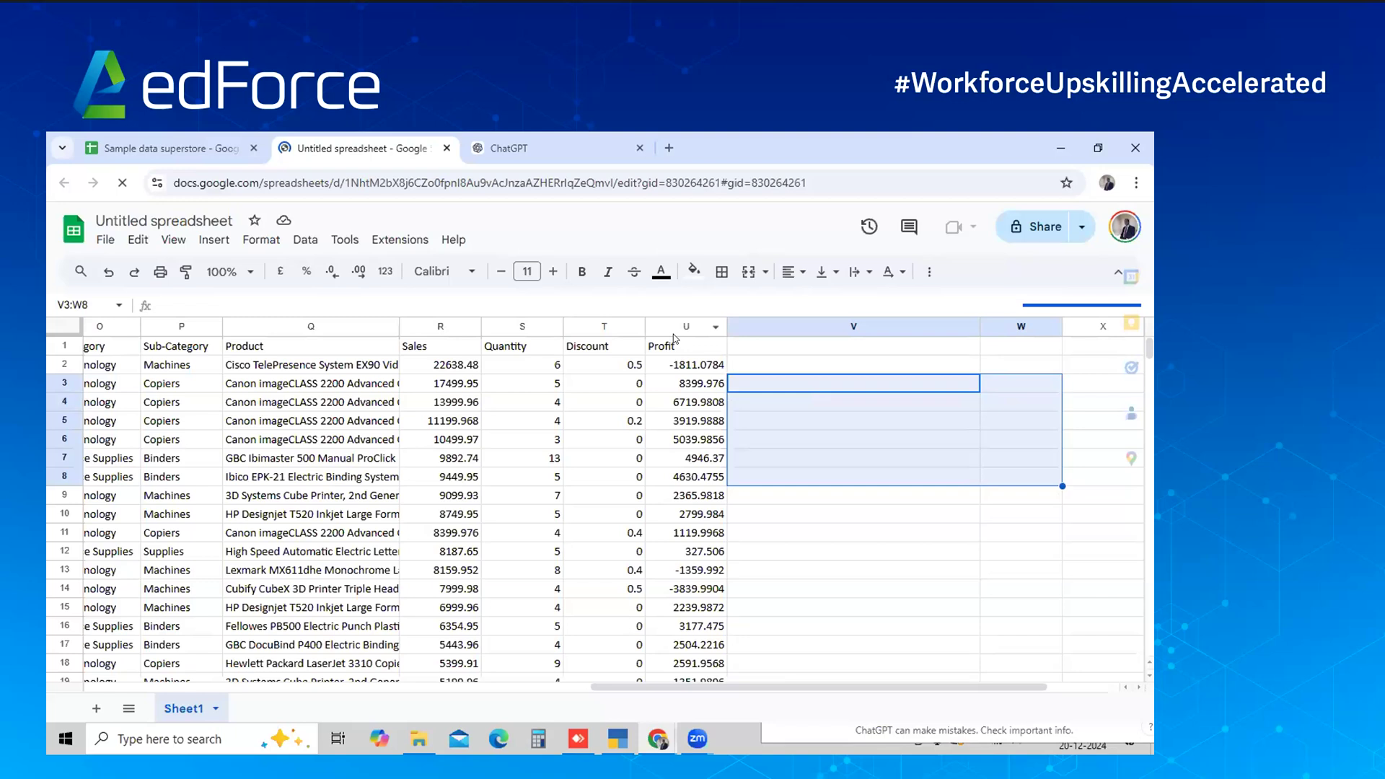
pyautogui.click(540, 144)
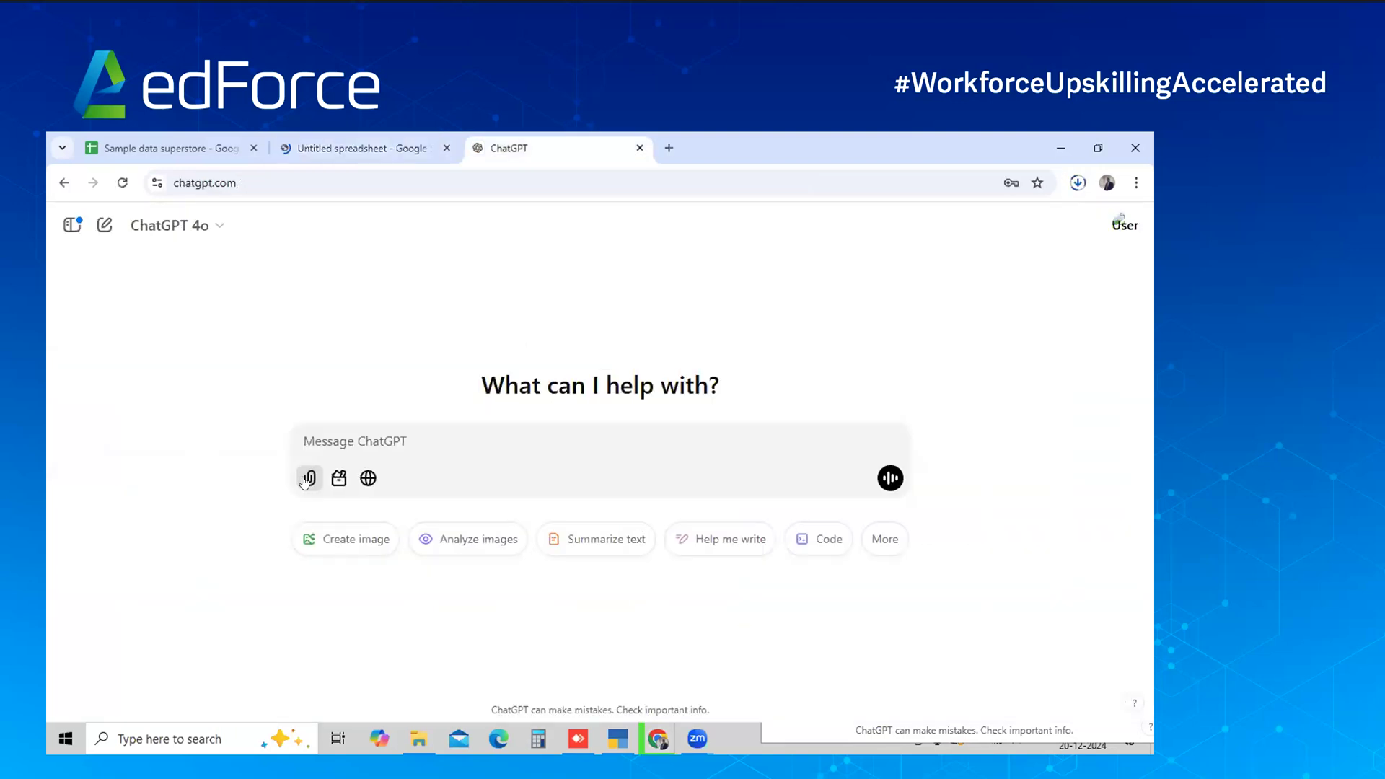
# Start attaching via Google Drive, then back out of the Google sign-in page
pyautogui.click(305, 482)
pyautogui.click(318, 487)
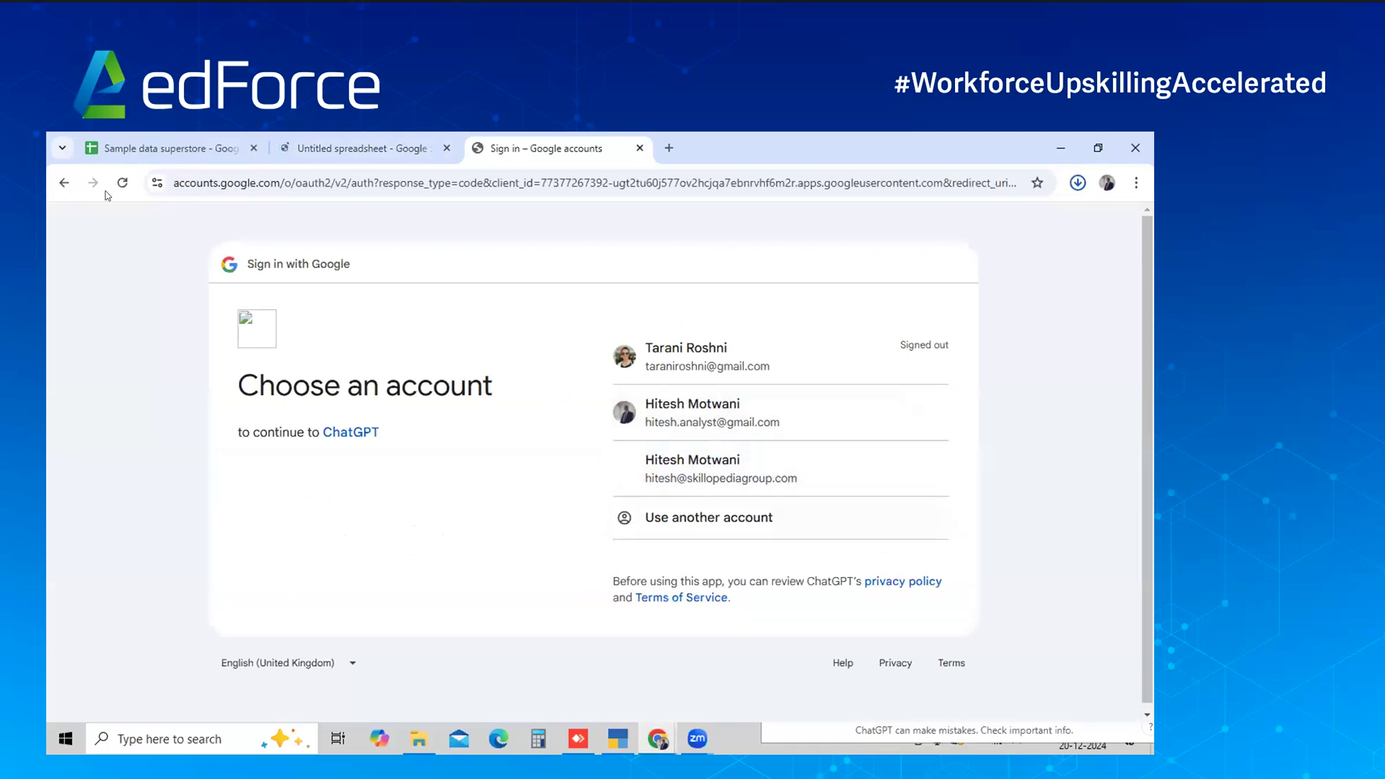
pyautogui.click(65, 183)
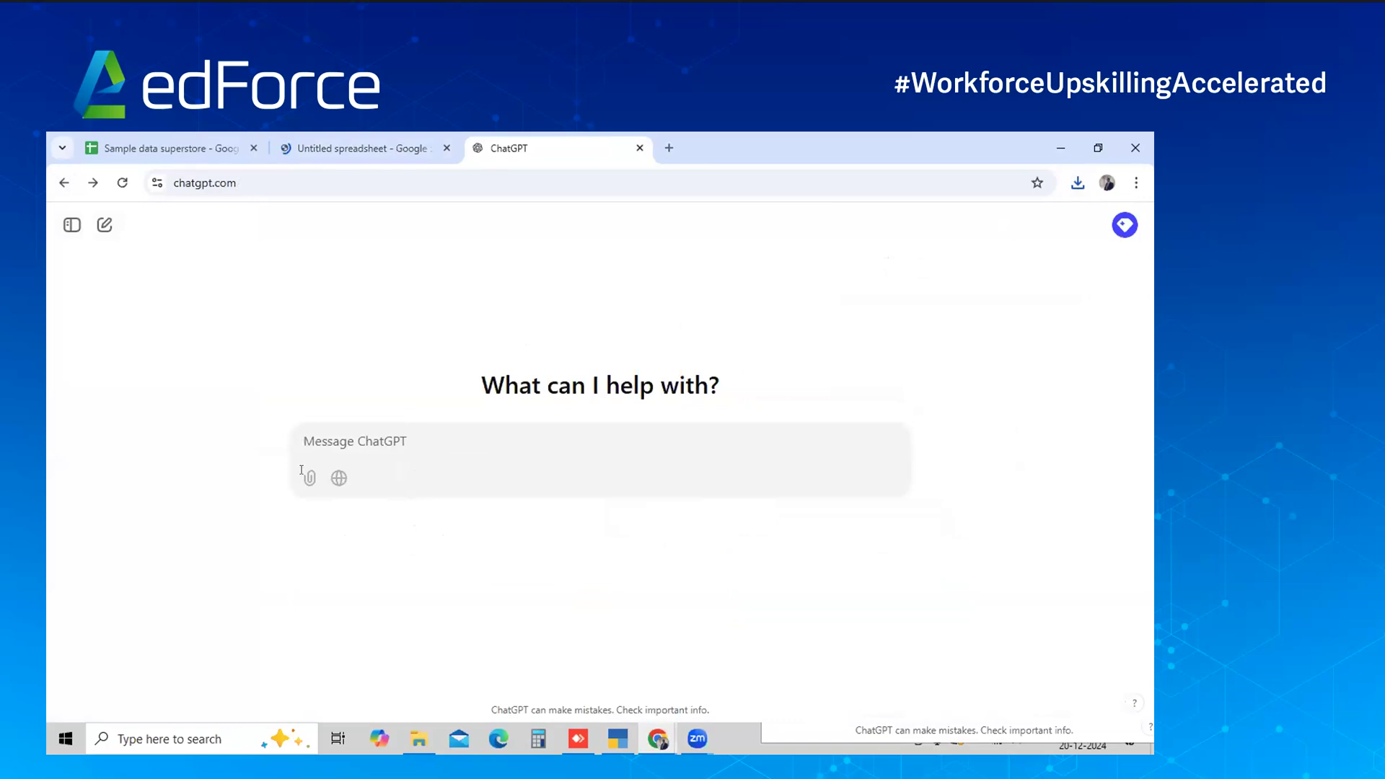
# Upload Untitled spreadsheet.xlsx from the Downloads folder as a ChatGPT attachment
pyautogui.click(309, 479)
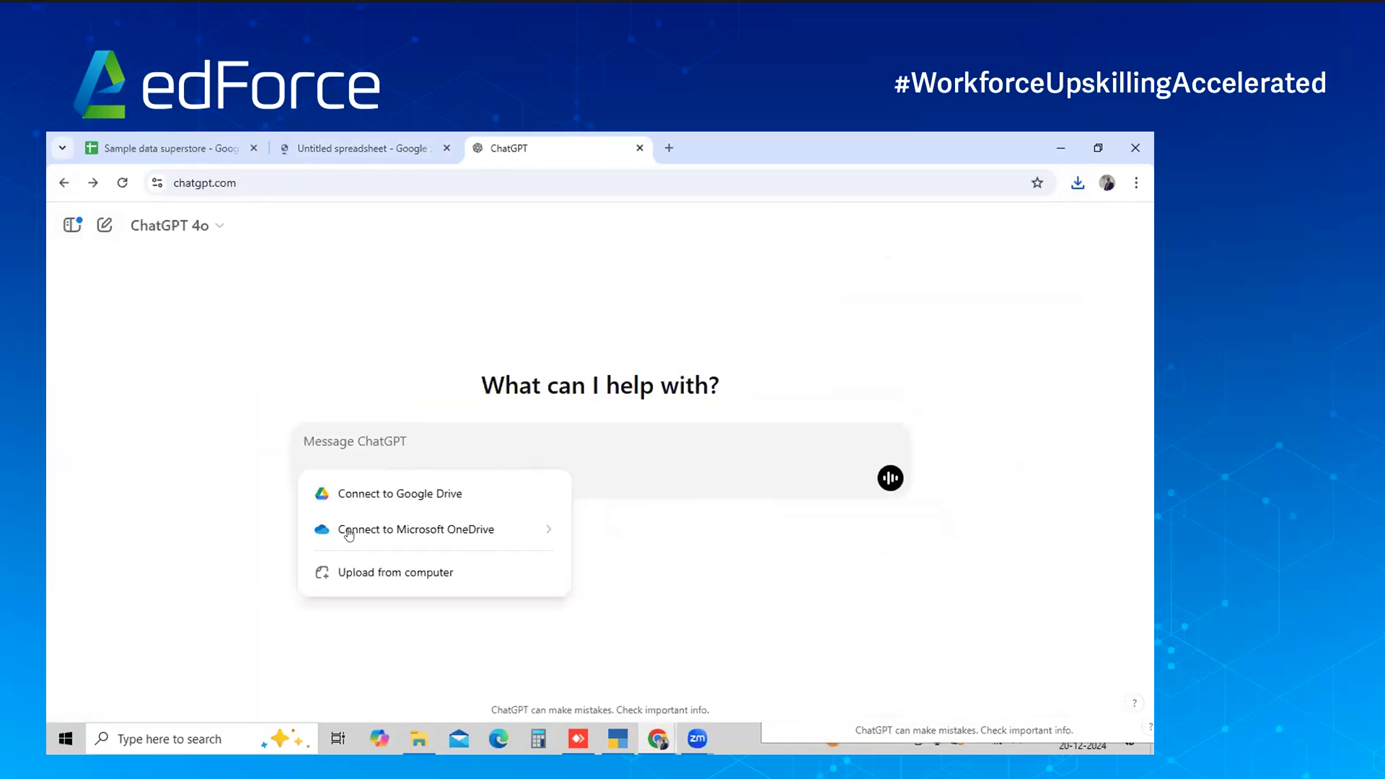
pyautogui.click(364, 572)
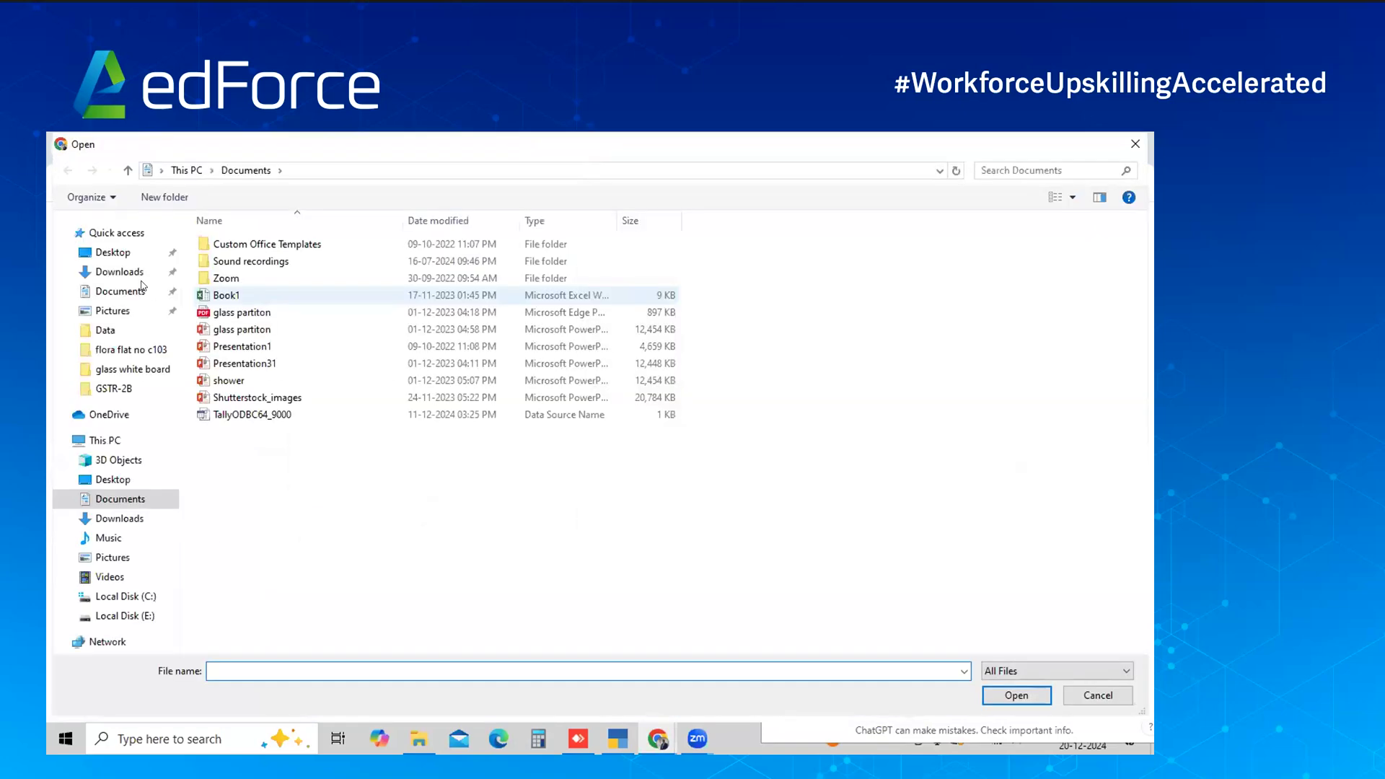
pyautogui.click(135, 274)
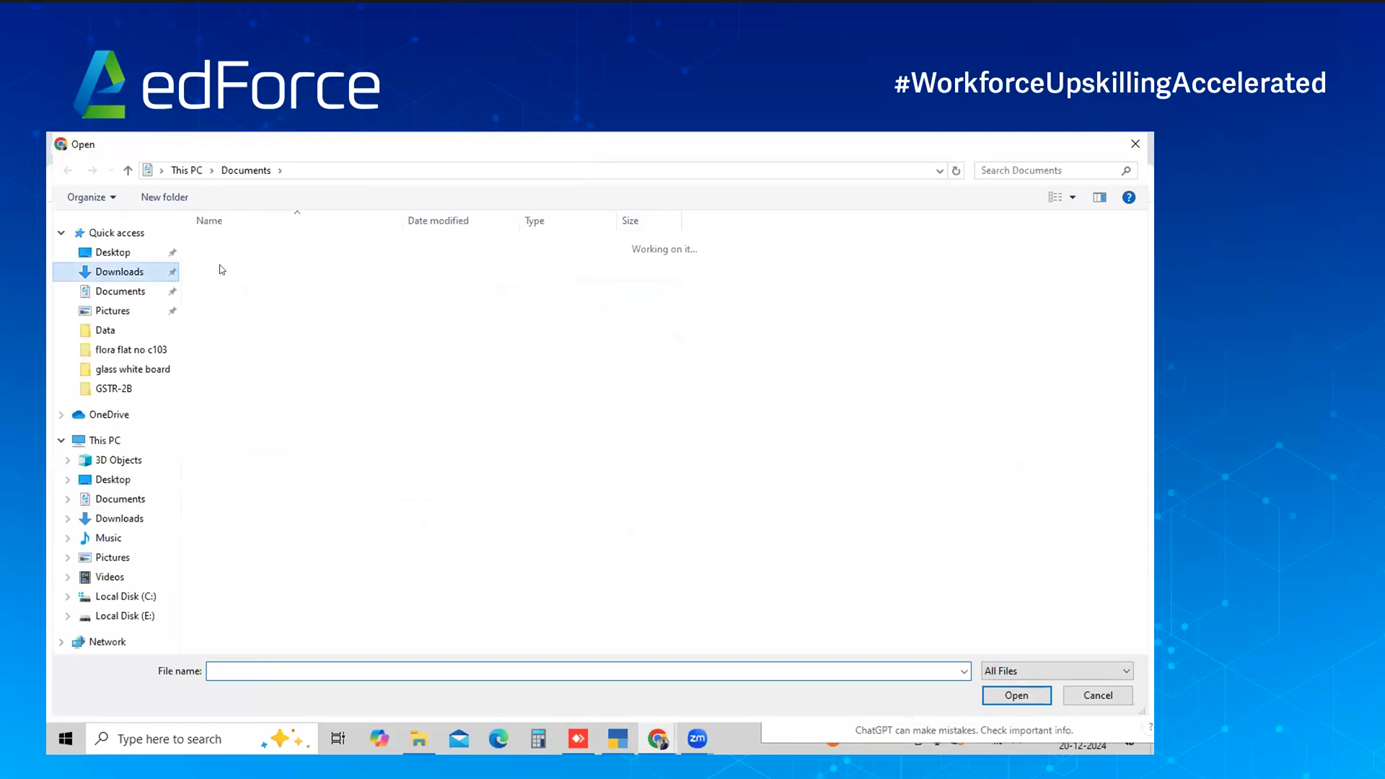
pyautogui.doubleClick(222, 269)
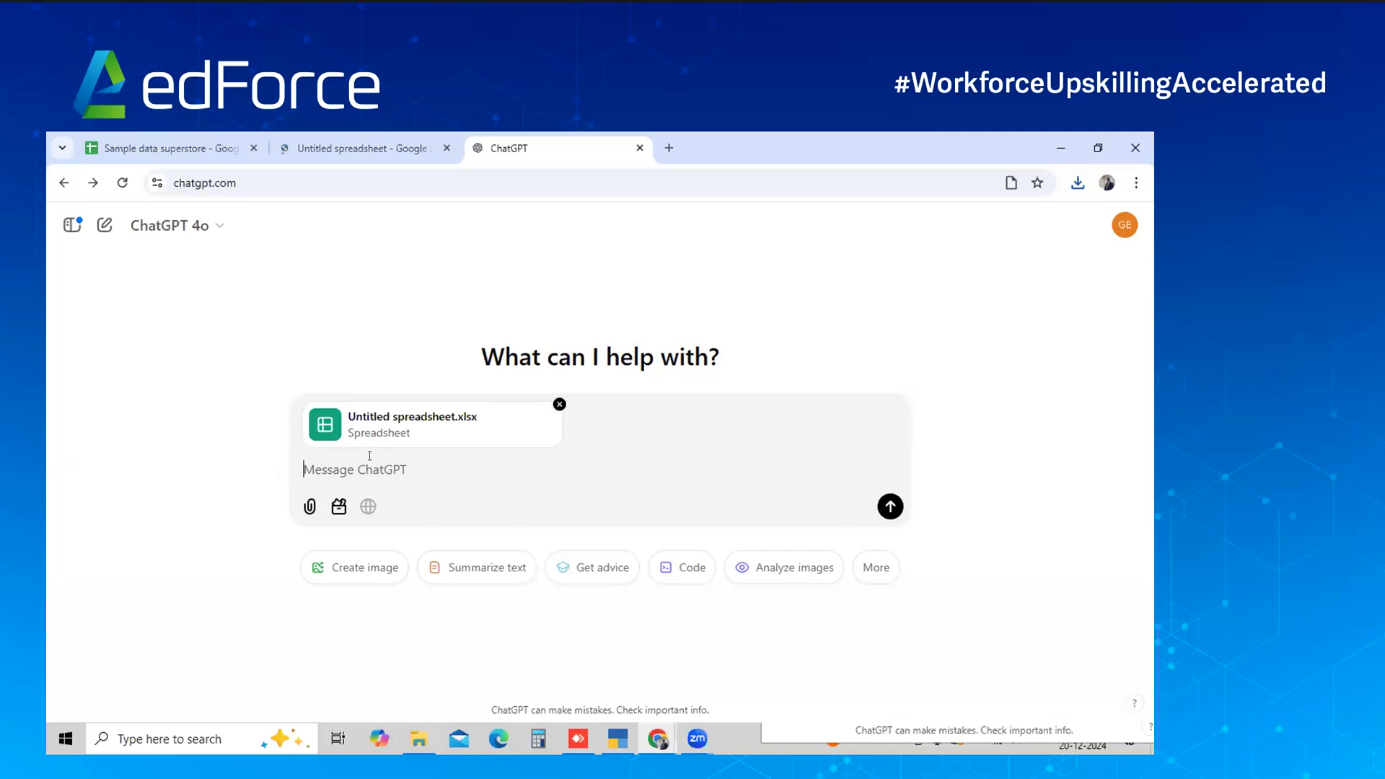
# Ask 'Can you help me with total sales for furniture' (₹741,999.80), then return to the sheet
pyautogui.write('Can you help')
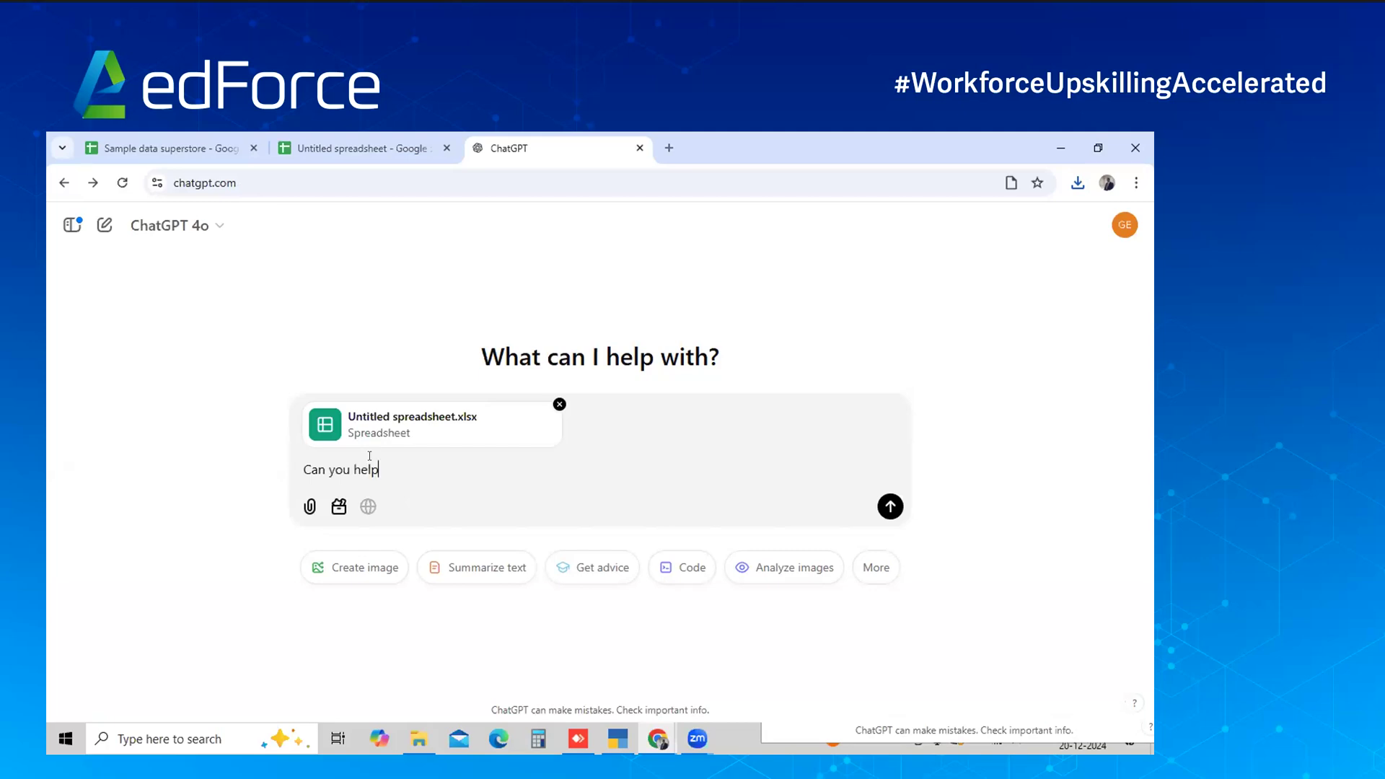
pyautogui.write(' me')
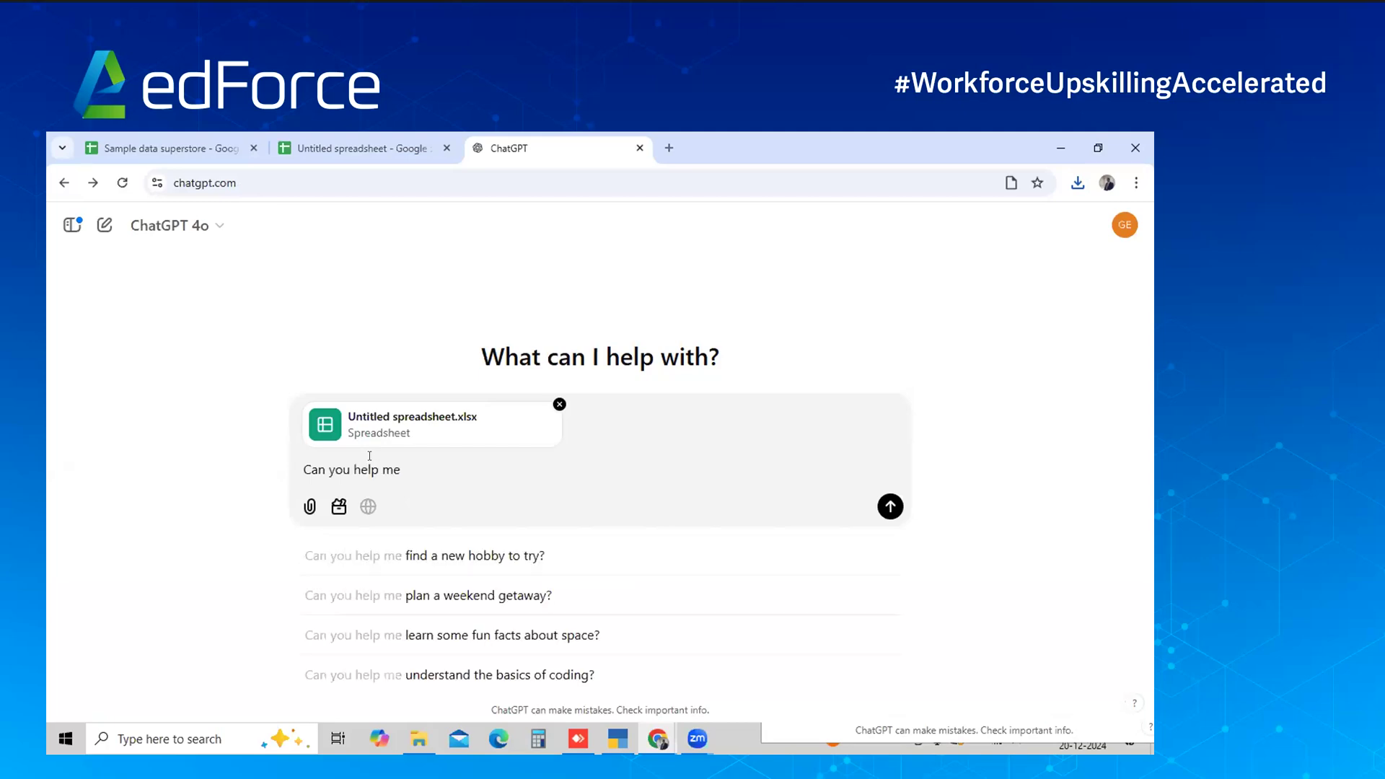
pyautogui.write(' with total sales for furni')
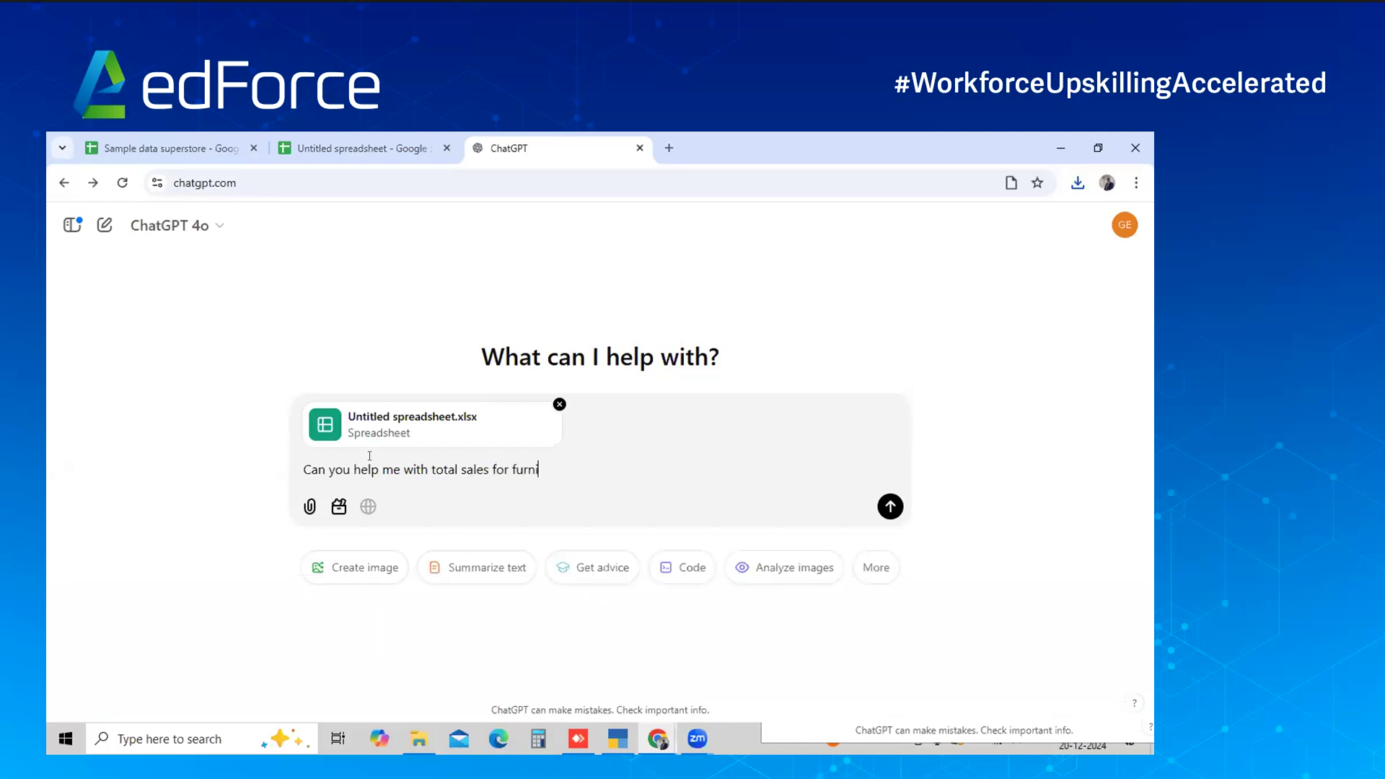
pyautogui.write('ture')
pyautogui.press('Return')
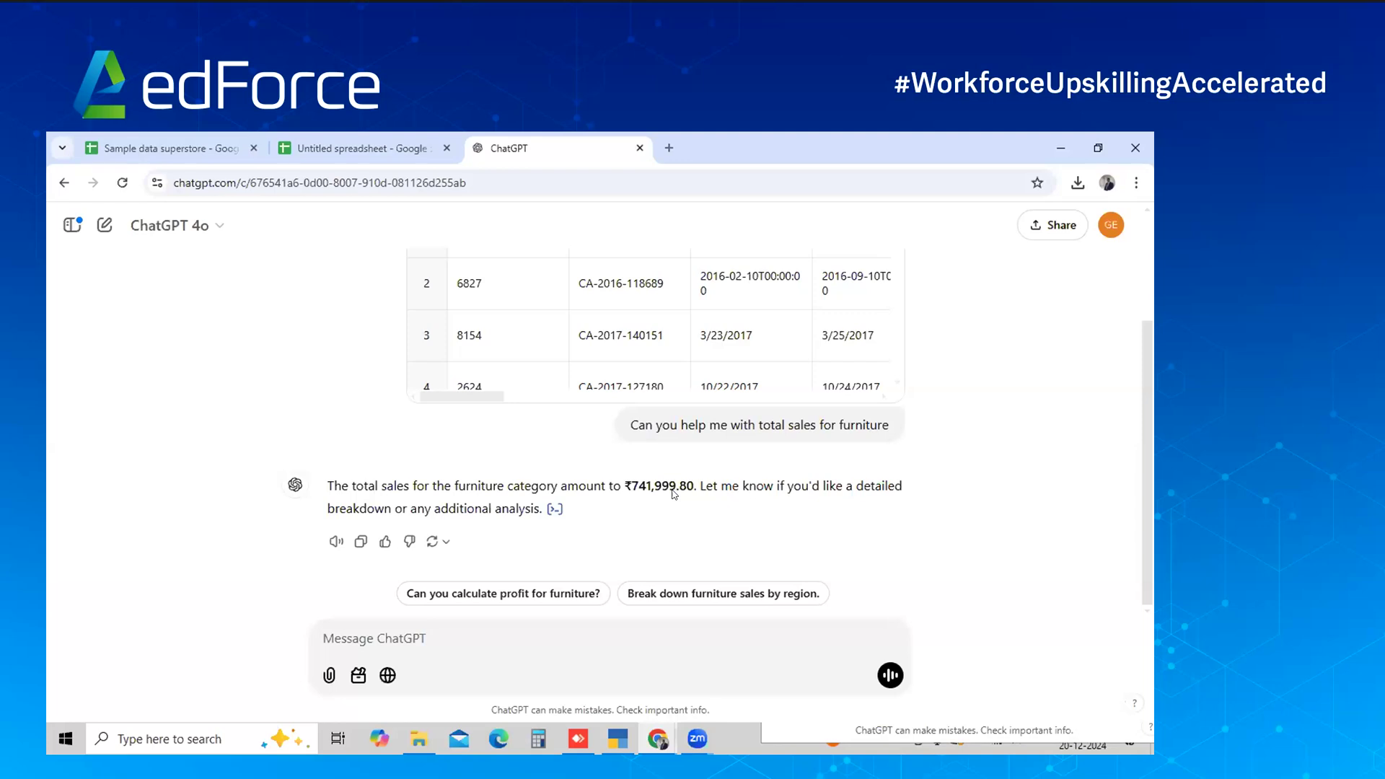
pyautogui.hotkey('alt', 'Tab')
pyautogui.hotkey('alt', 'Tab')
pyautogui.hotkey('ctrl', 'Tab')
# Send 'Help me with below data as well' with the V4:V6 questions pasted in
pyautogui.click(674, 508)
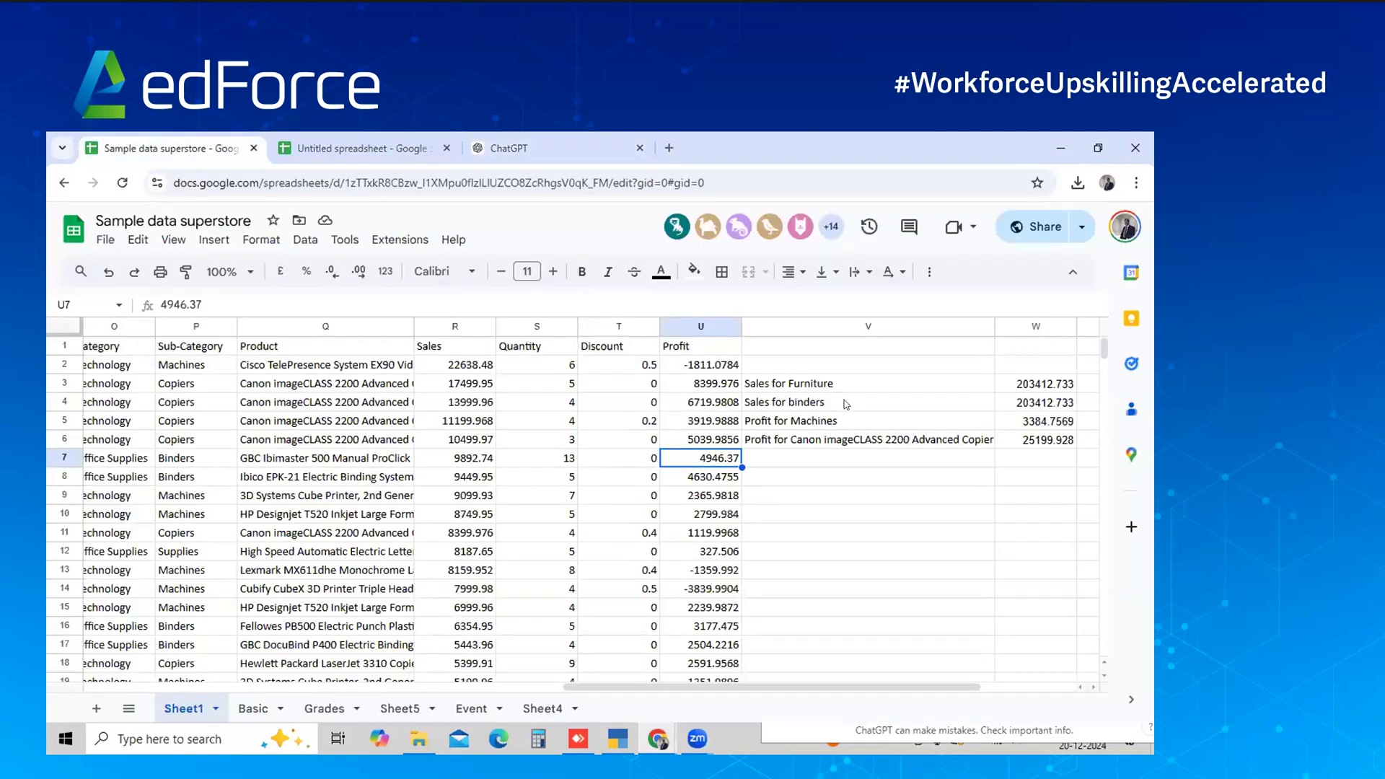
pyautogui.moveTo(847, 409); pyautogui.dragTo(846, 425)
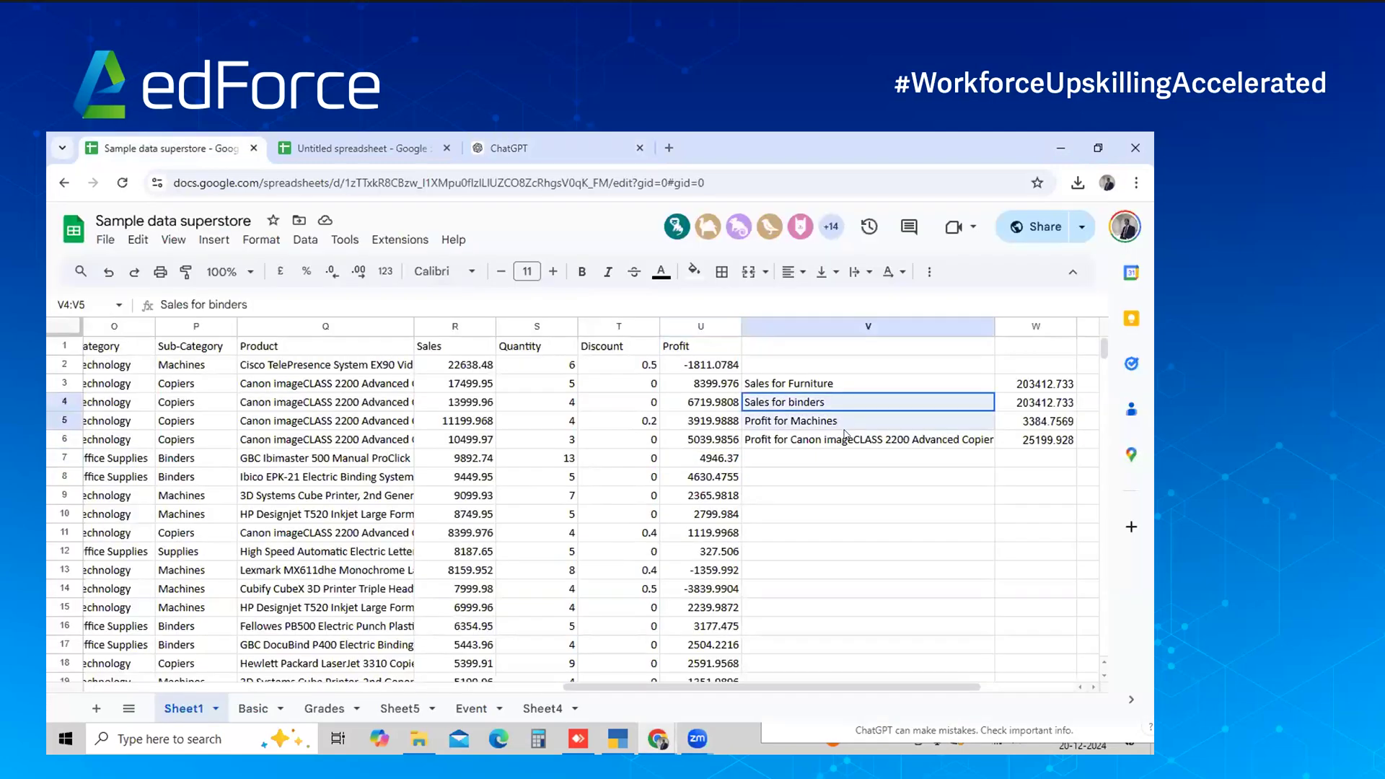
pyautogui.click(509, 148)
pyautogui.write('Helpe')
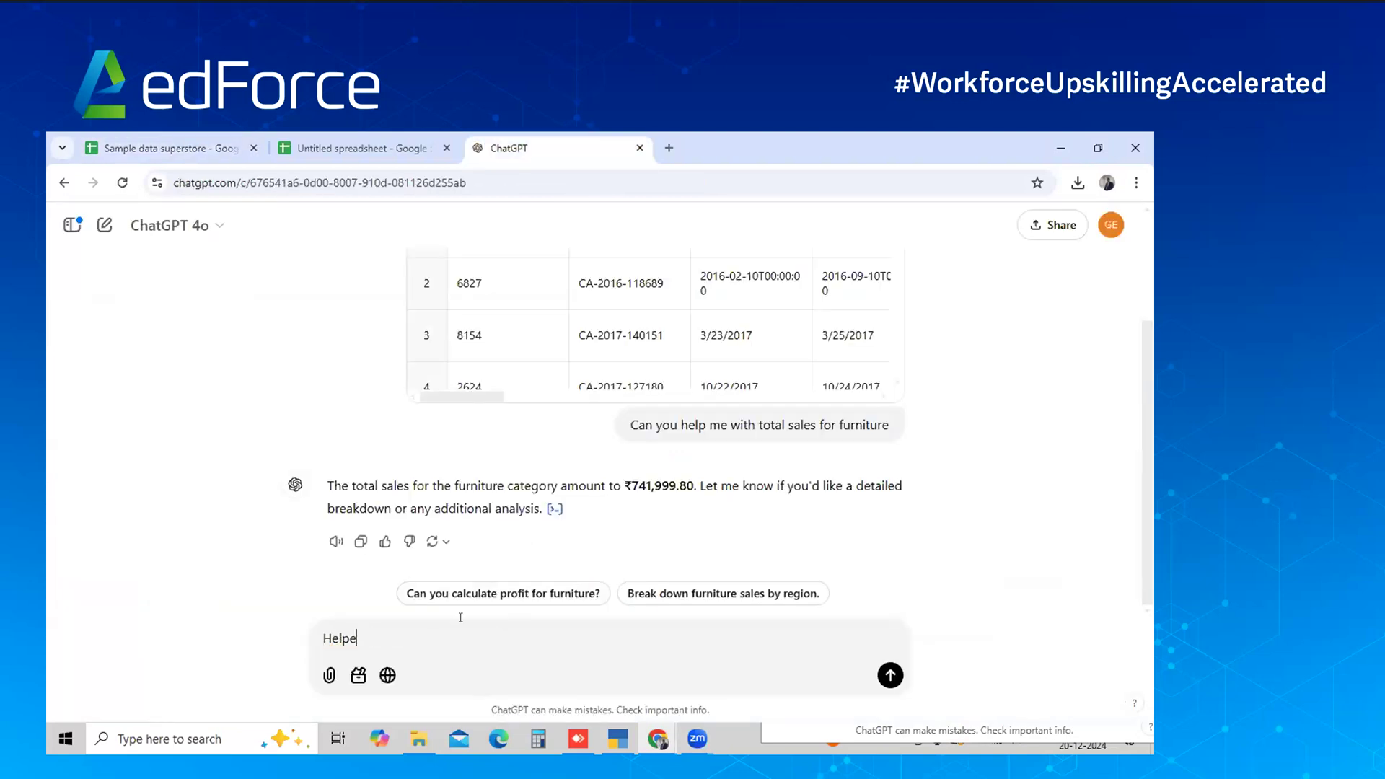
pyautogui.press('BackSpace')
pyautogui.write('me with below data as well')
pyautogui.write('- Sales for binders Profit for Machines Profit for Canon imageCLASS 2200 Advanced Copier')
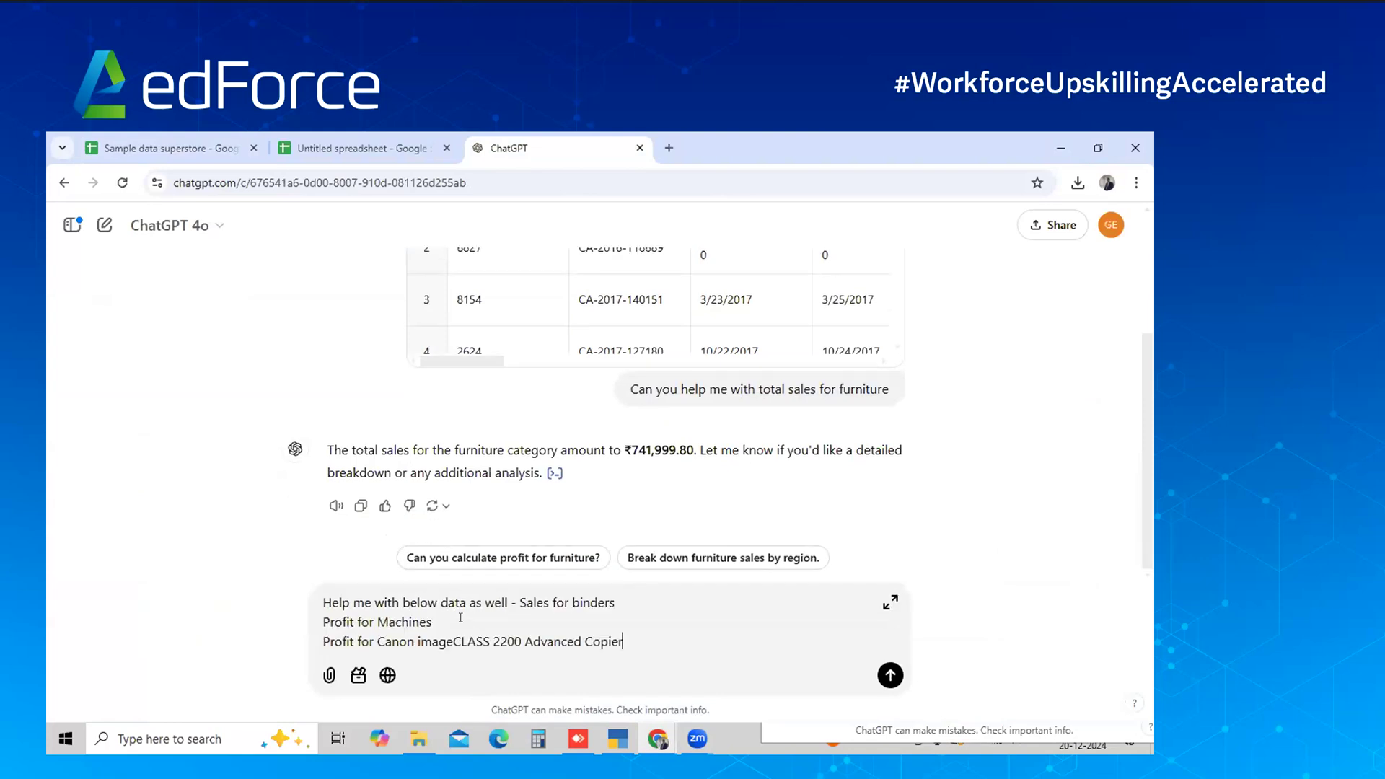
pyautogui.press('Return')
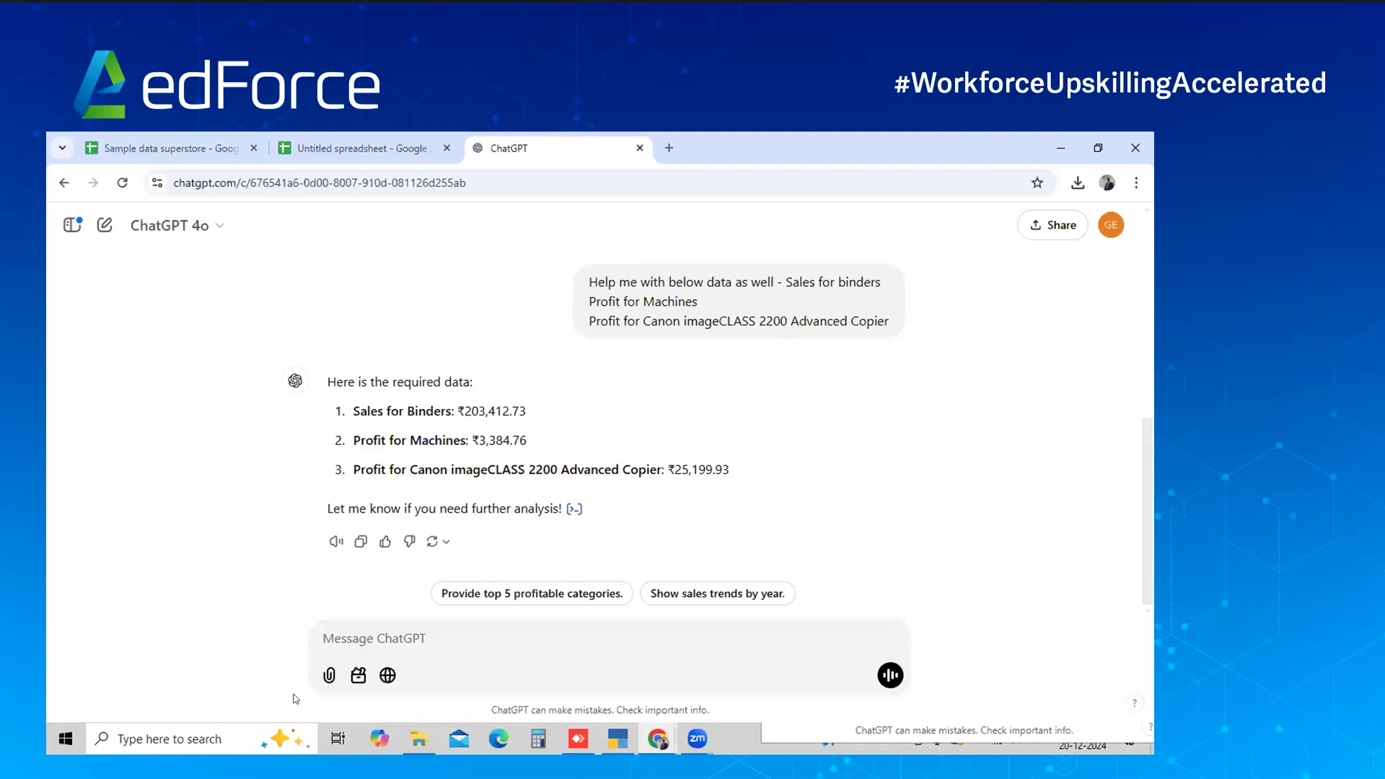
# Ask ChatGPT 'Can you help me with top 10 customers by sales'
pyautogui.write('Can yu')
pyautogui.press('BackSpace')
pyautogui.press('BackSpace')
pyautogui.press('BackSpace')
pyautogui.write('you help me with 10')
pyautogui.press('BackSpace')
pyautogui.press('BackSpace')
pyautogui.write('top 10 customer')
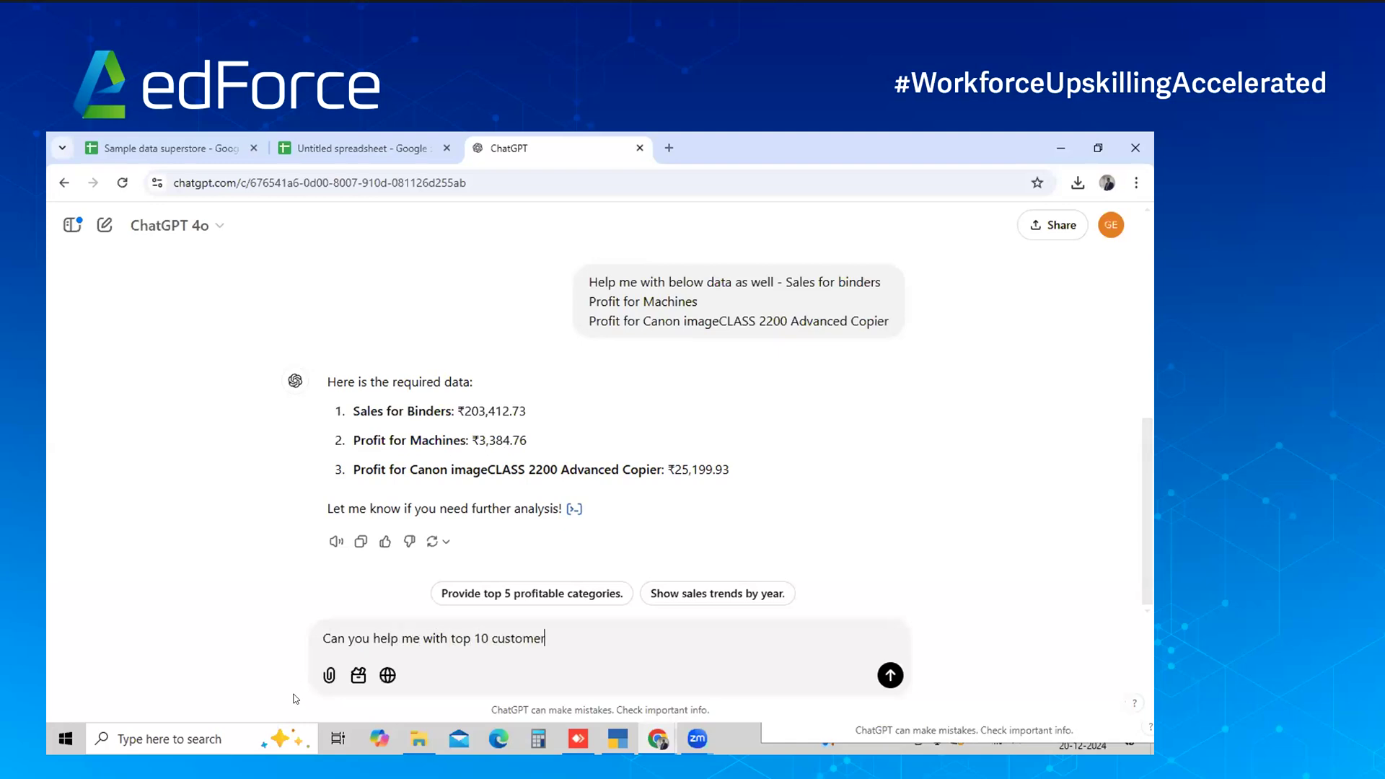
pyautogui.write('s by sales')
pyautogui.press('Return')
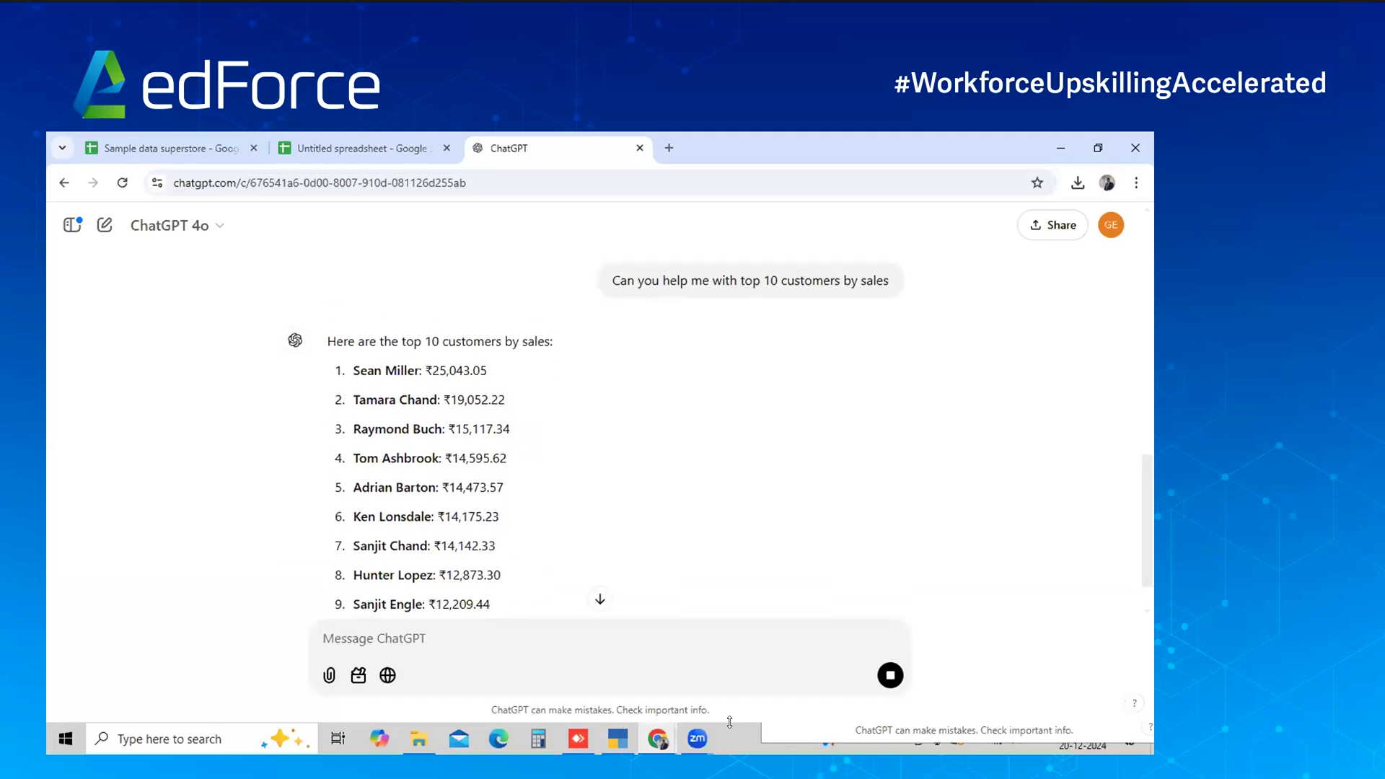
# Request 'Give me a bar chart with sales vs category'
pyautogui.write('Gveme a')
pyautogui.press('BackSpace')
pyautogui.press('BackSpace')
pyautogui.press('BackSpace')
pyautogui.press('BackSpace')
pyautogui.write('me a bar chart with saes a')
pyautogui.press('BackSpace')
pyautogui.press('BackSpace')
pyautogui.press('BackSpace')
pyautogui.press('BackSpace')
pyautogui.write('les vs category')
pyautogui.press('Return')
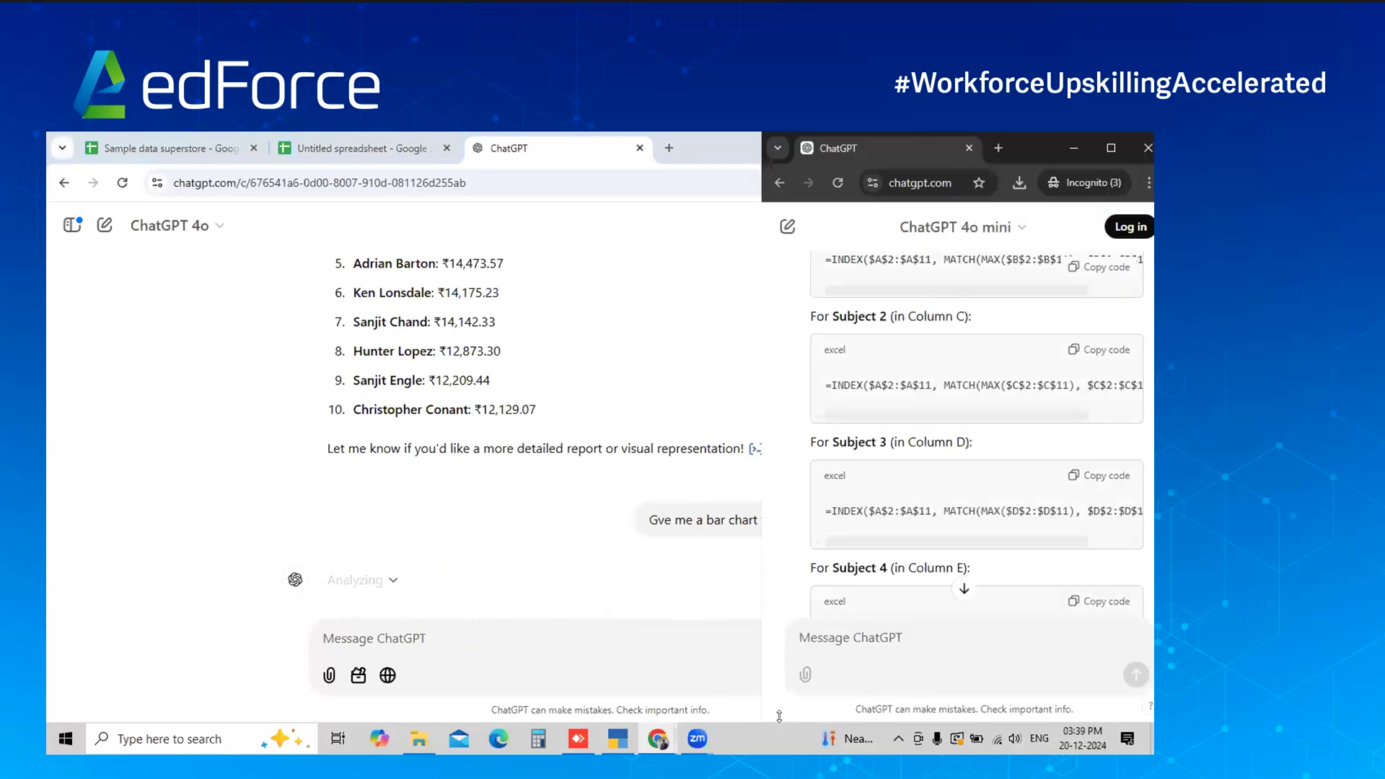
# Get top-selling products by category, then request 'Give me a pie chart on sales for sub category'
pyautogui.click(1143, 137)
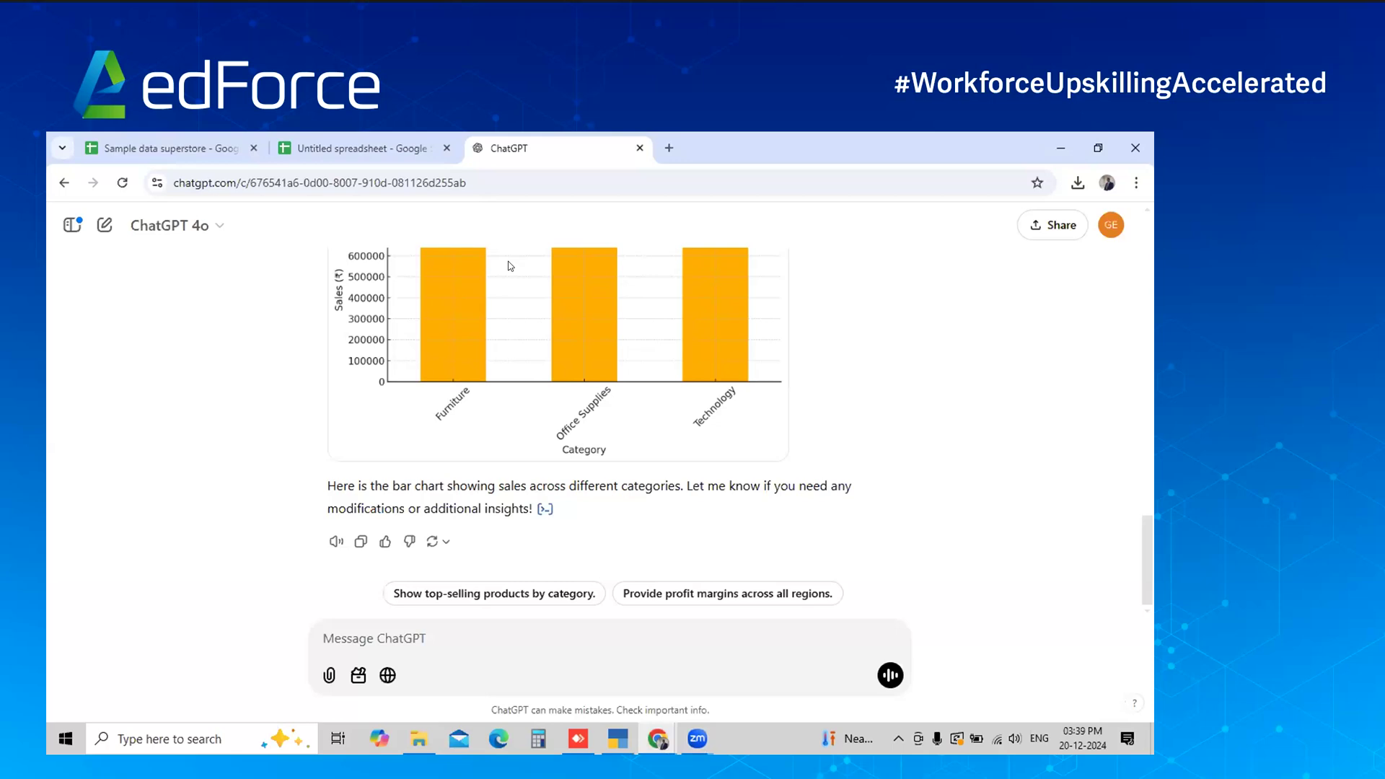
pyautogui.click(474, 664)
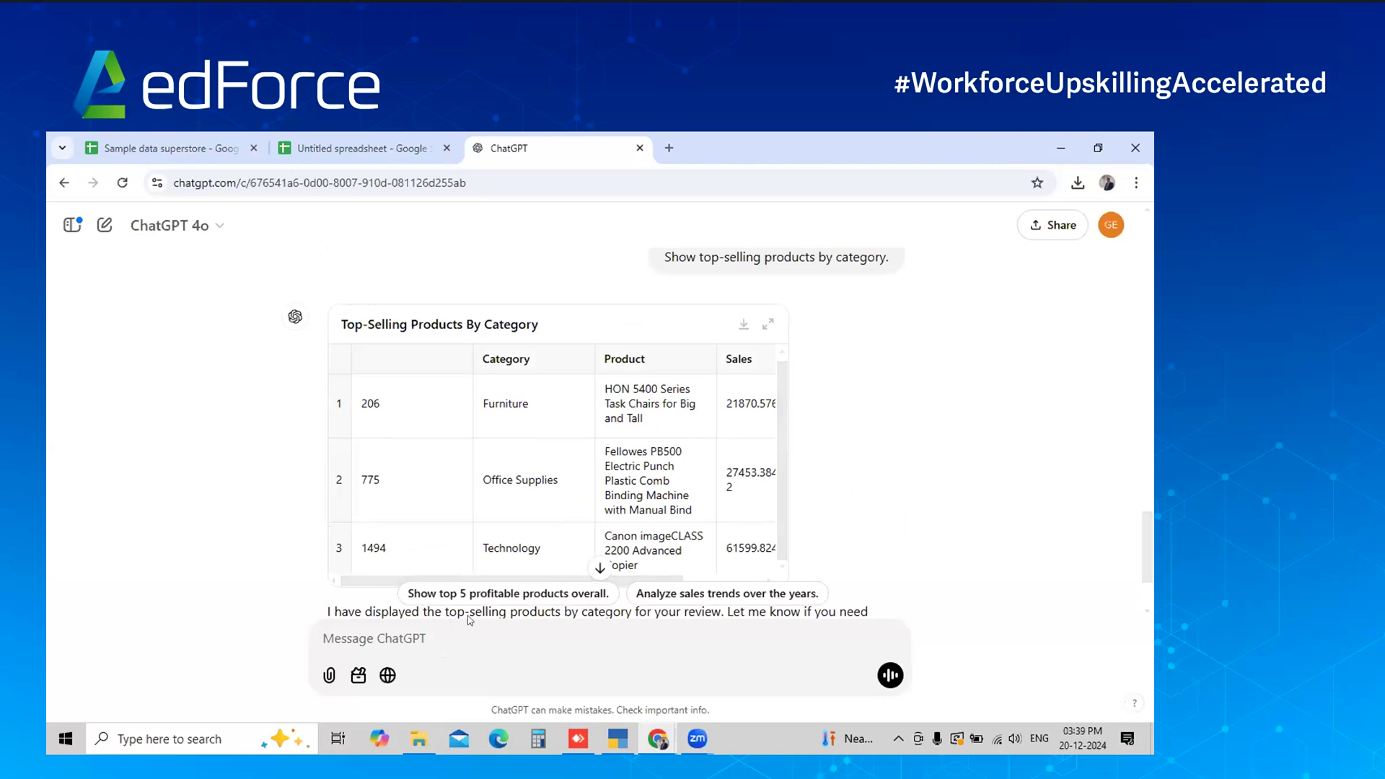
pyautogui.write('Give me a pu')
pyautogui.press('BackSpace')
pyautogui.write('ie cahr')
pyautogui.press('BackSpace')
pyautogui.write('hart on sales ')
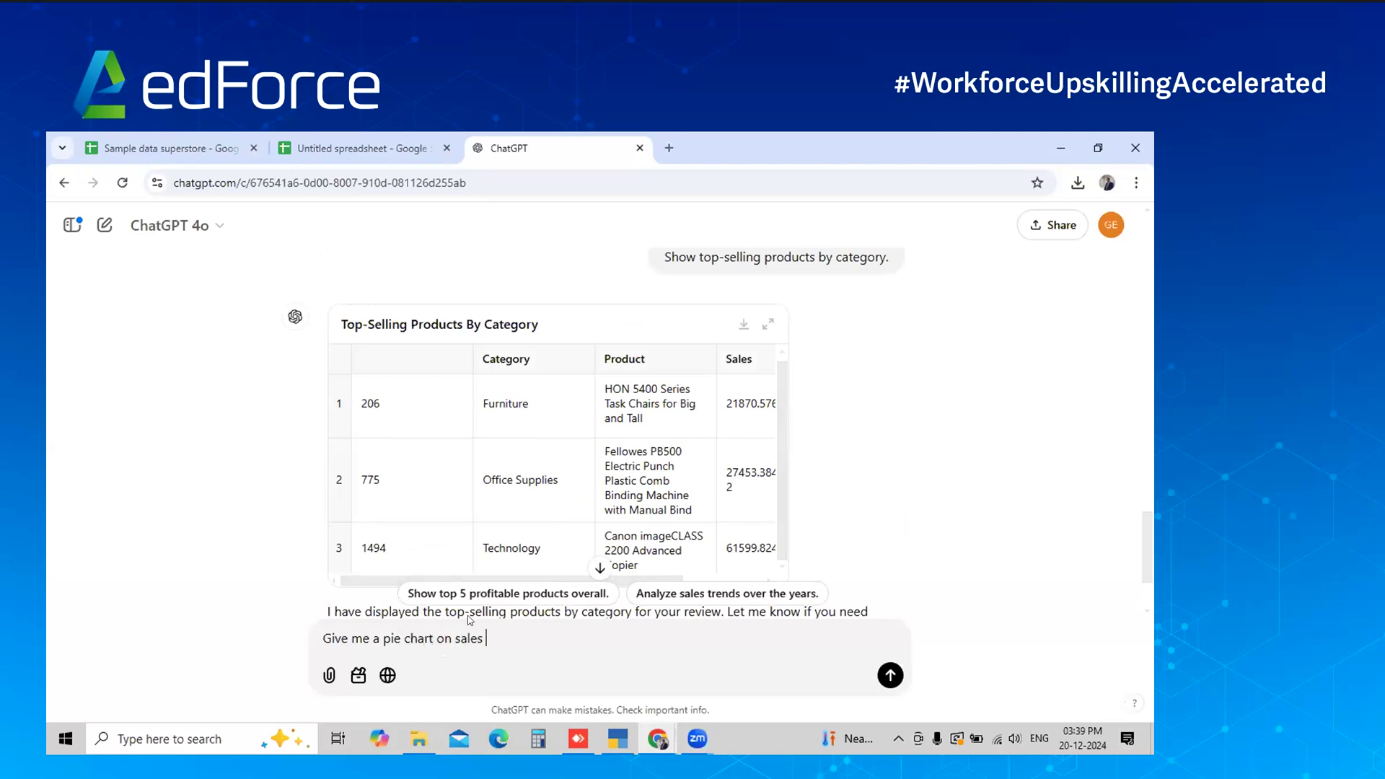
pyautogui.write('for sub category')
pyautogui.press('Return')
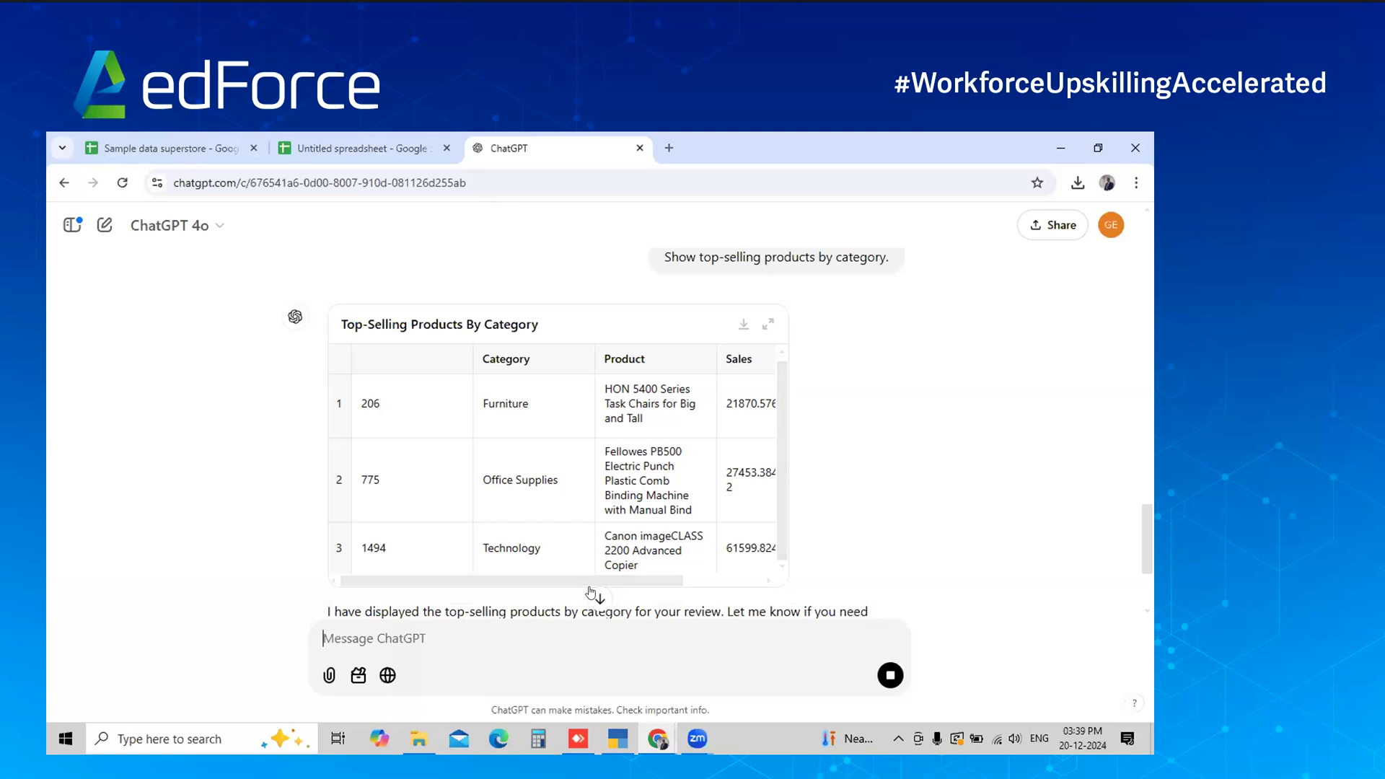